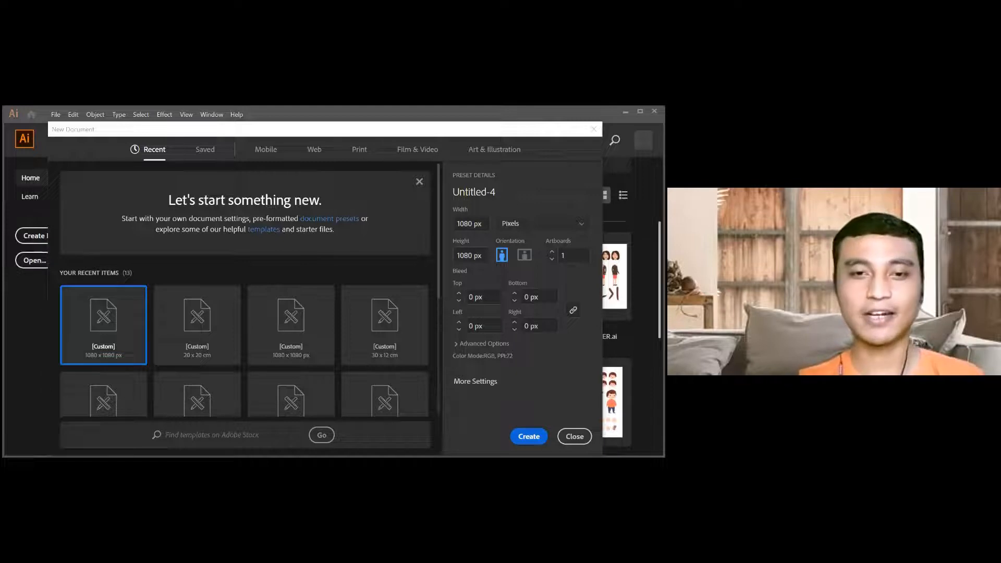
- Create a new 1080 x 1080 px document and hide the layer list to clear the artboard
{"action": "key", "text": "Return"}
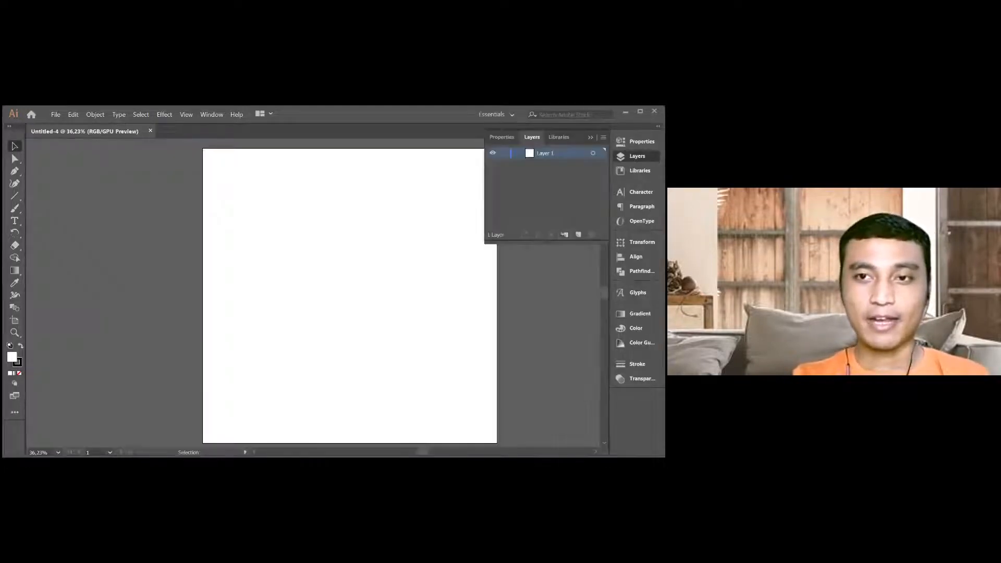
{"action": "key", "text": "F7"}
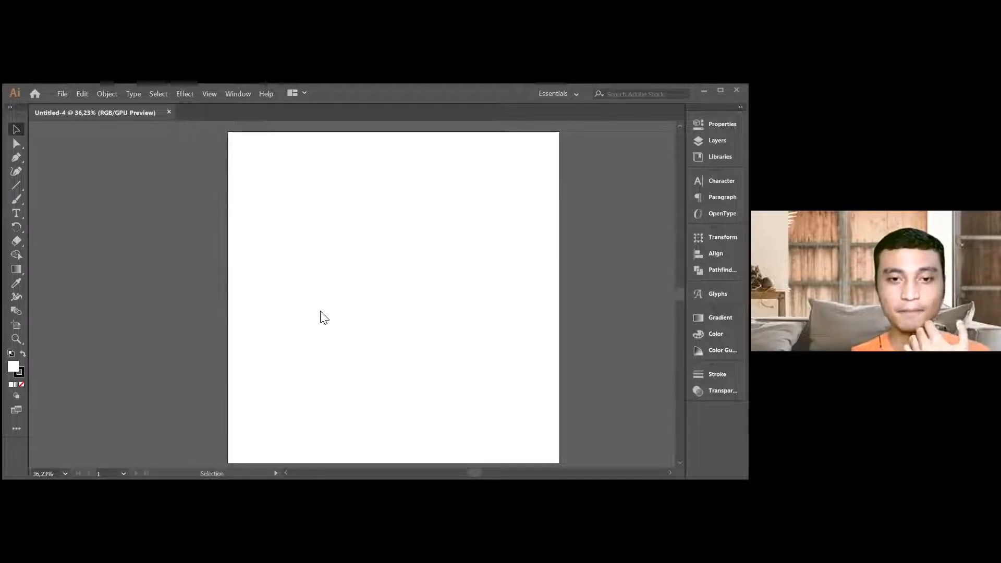
- Paste the cartoon monk image and enlarge it proportionally until it nearly fills the artboard, roughly centred
{"action": "key", "text": "ctrl+v"}
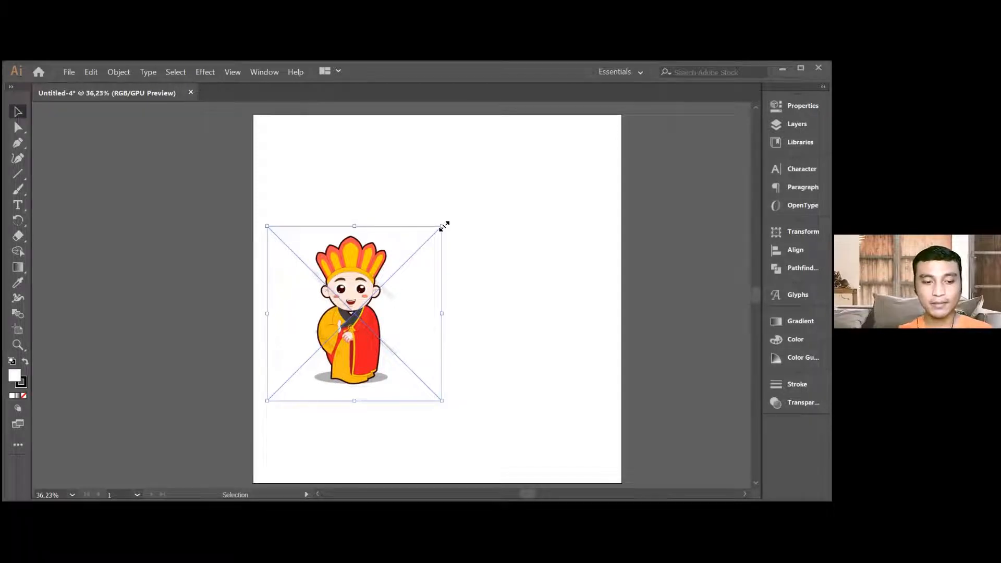
{"action": "left_click_drag", "start_coordinate": [444, 226], "coordinate": [540, 129]}
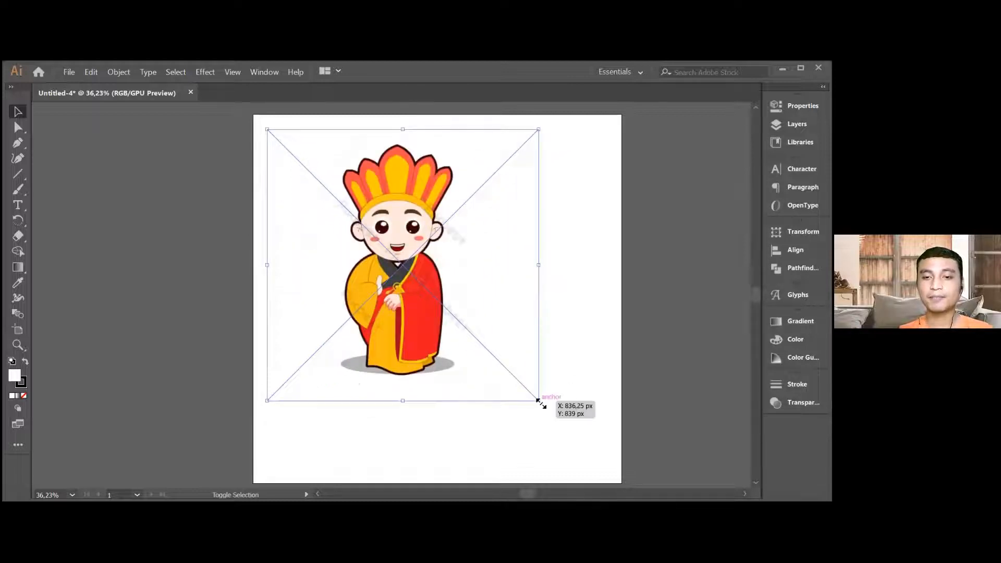
{"action": "left_click_drag", "start_coordinate": [540, 402], "coordinate": [603, 471]}
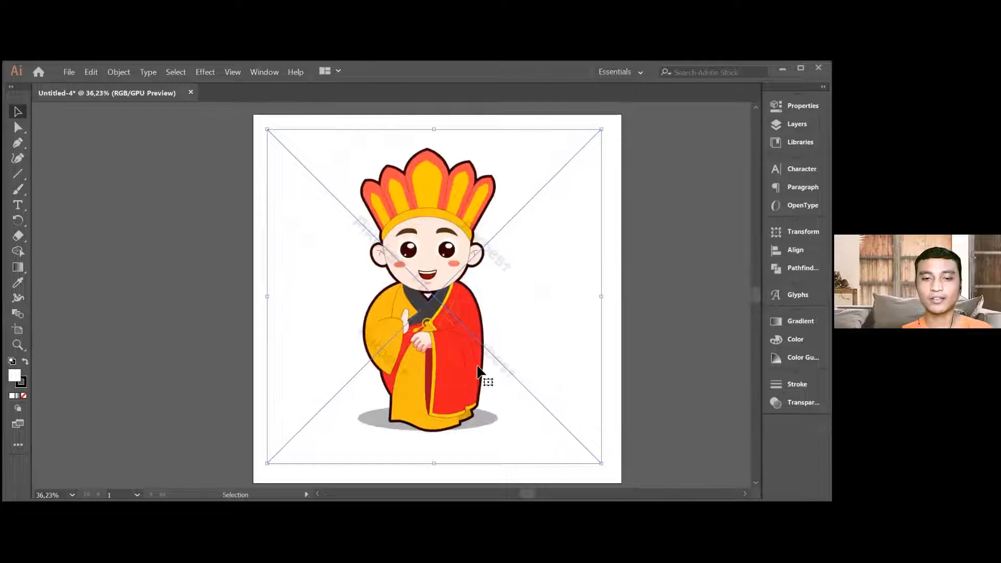
{"action": "left_click_drag", "start_coordinate": [463, 361], "coordinate": [468, 361]}
{"action": "left_click", "coordinate": [652, 283]}
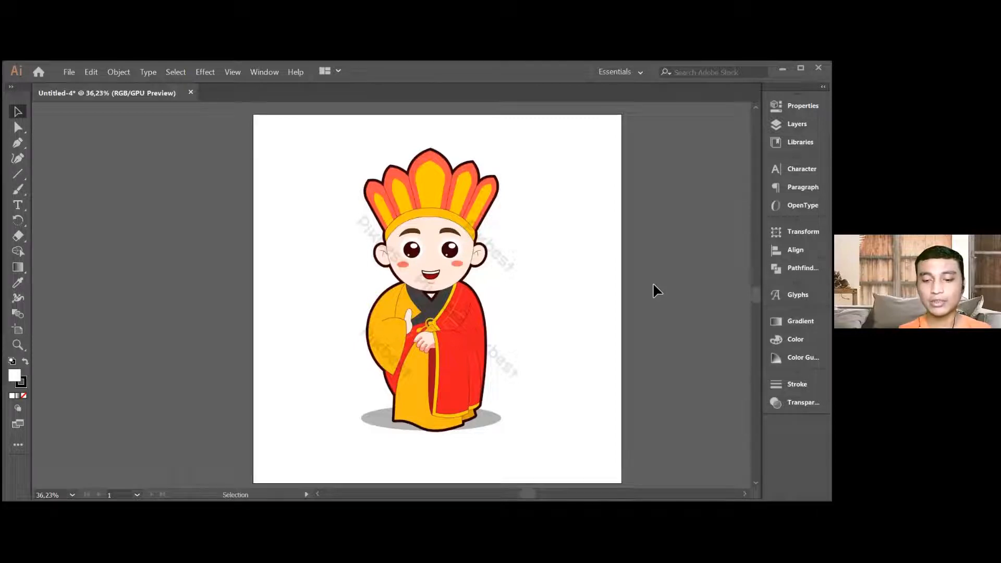
- Examine the pixel edges of the monk's dark outline and yellow sleeve at magnifications up to 1200%
{"action": "key", "text": "a"}
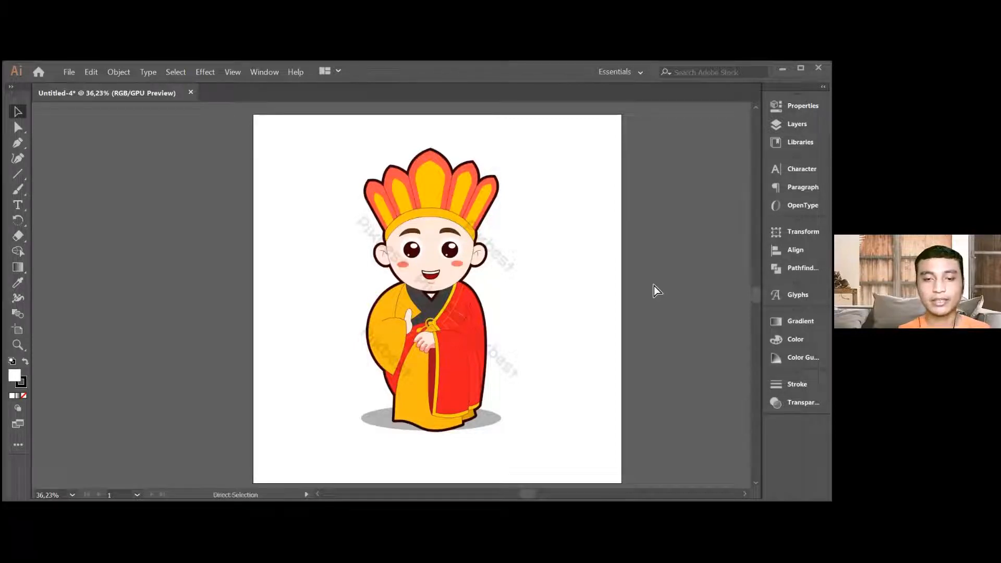
{"action": "key", "text": "ctrl+equal"}
{"action": "key", "text": "ctrl+equal"}
{"action": "key", "text": "ctrl+equal"}
{"action": "key", "text": "ctrl+equal"}
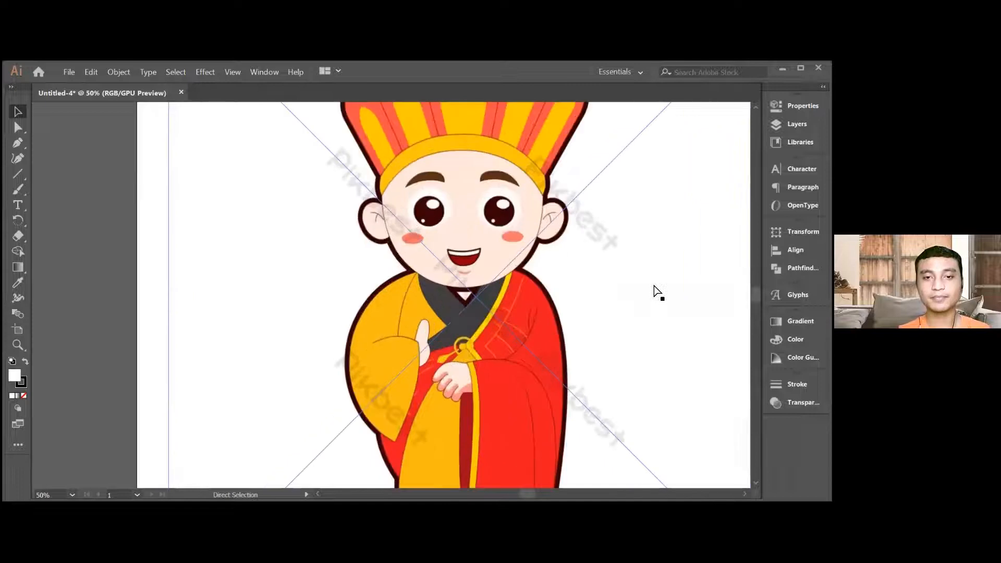
{"action": "key", "text": "ctrl+equal"}
{"action": "key", "text": "ctrl+equal"}
{"action": "key", "text": "ctrl+equal"}
{"action": "key", "text": "ctrl+equal"}
{"action": "key", "text": "ctrl+equal"}
{"action": "key", "text": "ctrl+equal"}
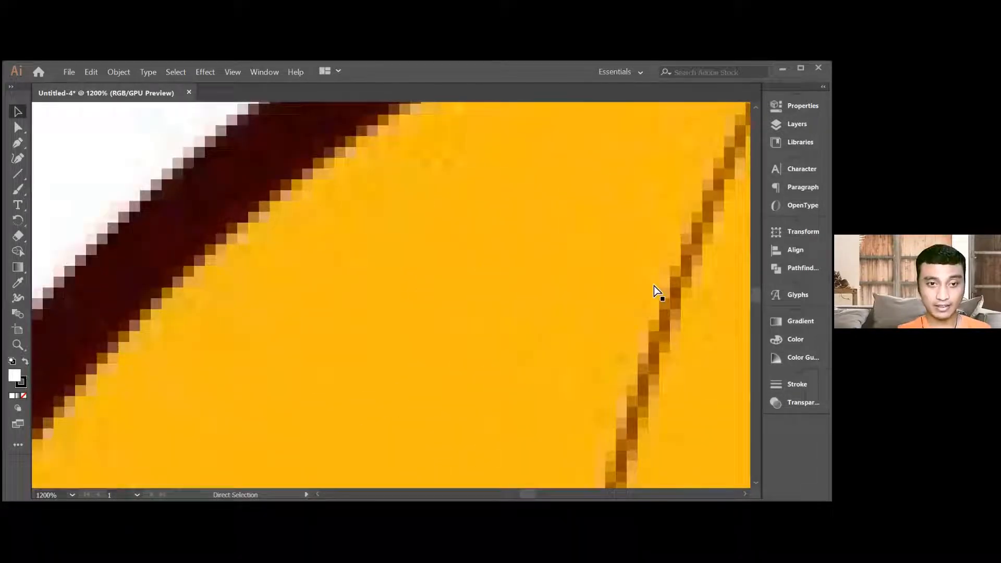
{"action": "key", "text": "ctrl+minus"}
{"action": "key", "text": "ctrl+equal"}
{"action": "key", "text": "ctrl+equal"}
{"action": "key", "text": "ctrl+minus"}
{"action": "key", "text": "ctrl+minus"}
{"action": "key", "text": "ctrl+minus"}
{"action": "key", "text": "ctrl+equal"}
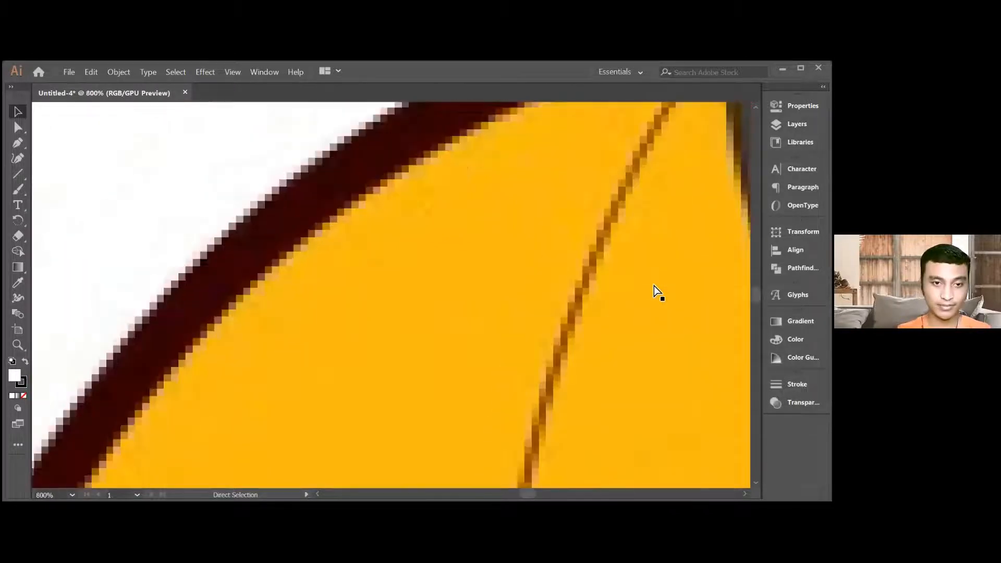
{"action": "key", "text": "ctrl+minus"}
{"action": "key", "text": "ctrl+minus"}
{"action": "key", "text": "ctrl+minus"}
{"action": "key", "text": "ctrl+minus"}
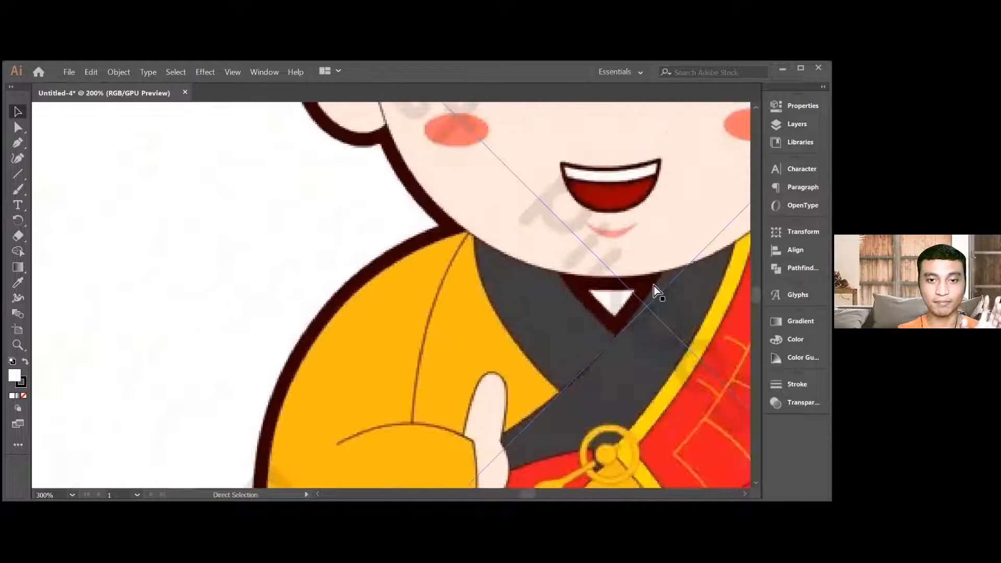
{"action": "key", "text": "ctrl+equal"}
{"action": "key", "text": "ctrl+equal"}
{"action": "key", "text": "ctrl+equal"}
{"action": "key", "text": "ctrl+equal"}
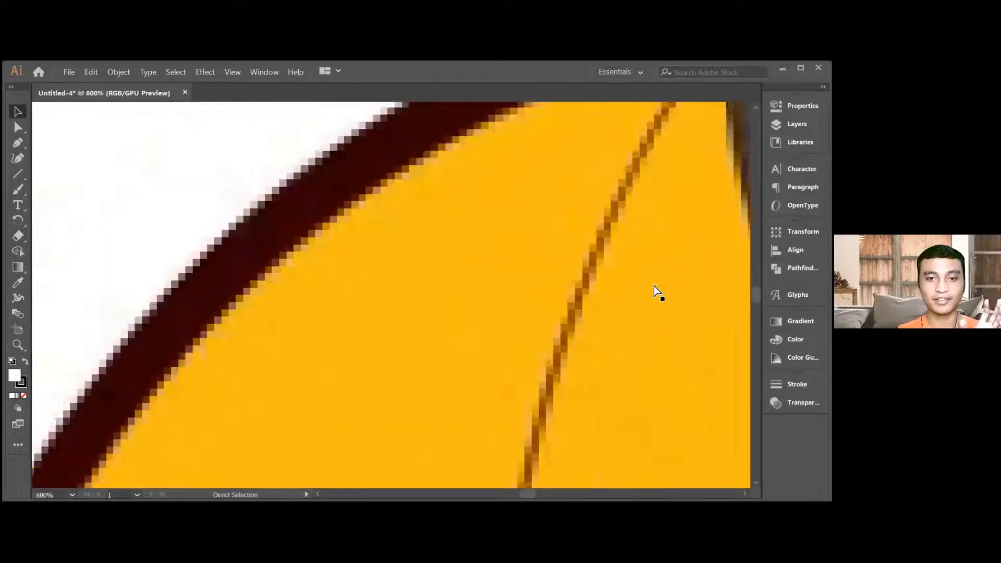
{"action": "key", "text": "ctrl+minus"}
{"action": "key", "text": "ctrl+minus"}
{"action": "key", "text": "ctrl+minus"}
{"action": "key", "text": "ctrl+minus"}
{"action": "key", "text": "ctrl+minus"}
{"action": "key", "text": "ctrl+minus"}
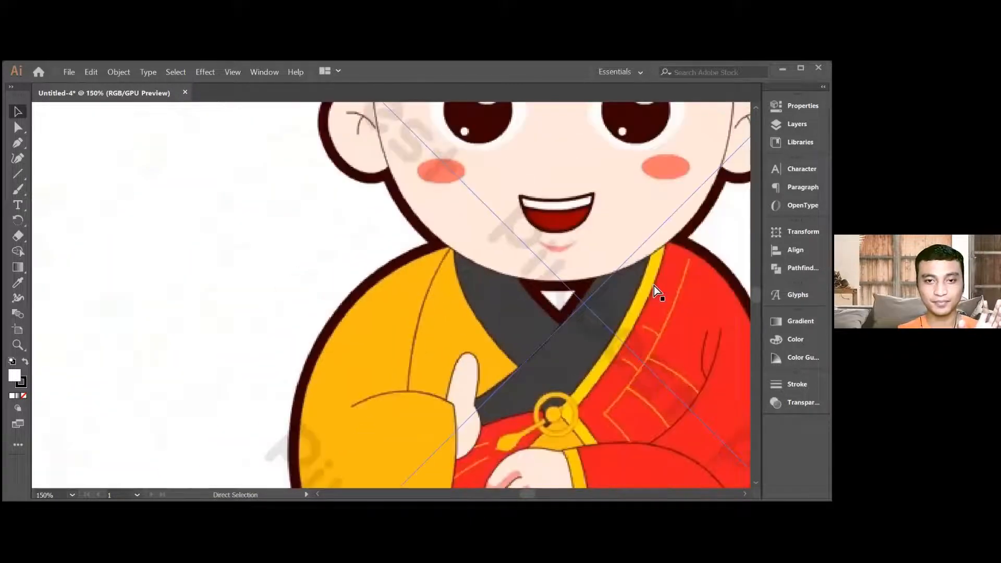
{"action": "key", "text": "ctrl+minus"}
{"action": "key", "text": "ctrl+minus"}
{"action": "key", "text": "ctrl+minus"}
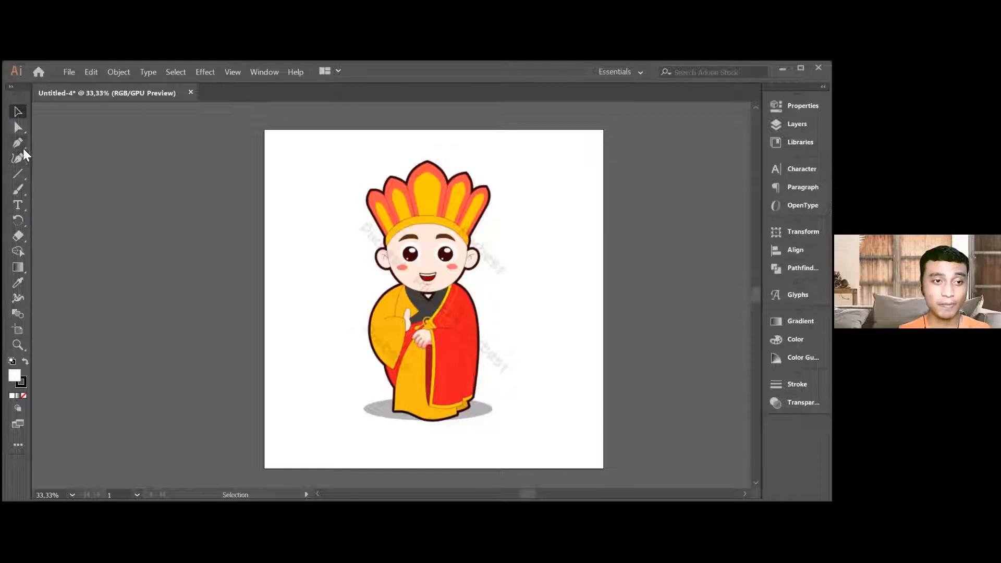
- Draw a small upright rectangle over the monk's eyebrow and fill it with dark red 84200C
{"action": "left_click", "coordinate": [19, 174]}
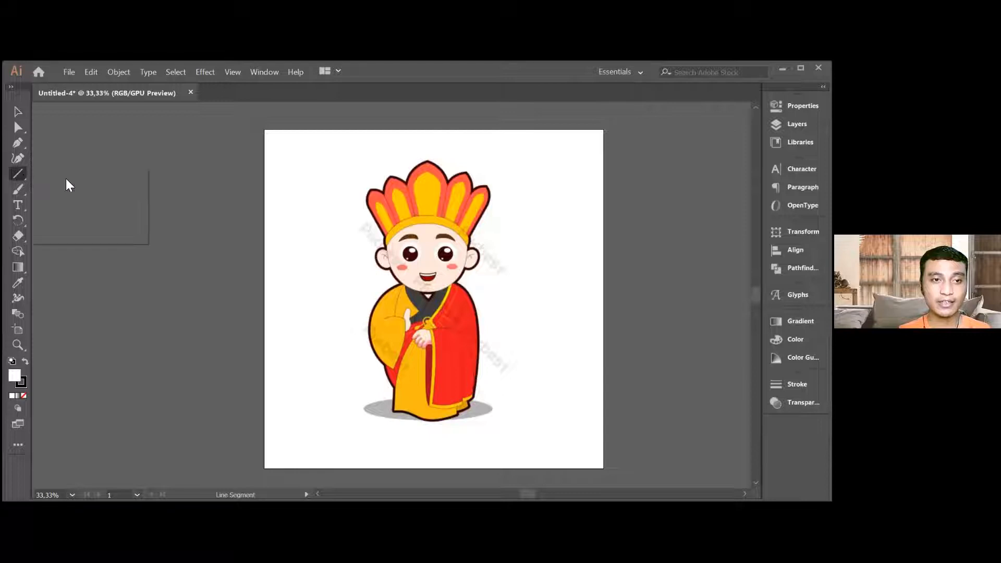
{"action": "key", "text": "m"}
{"action": "left_click_drag", "start_coordinate": [401, 232], "coordinate": [404, 241]}
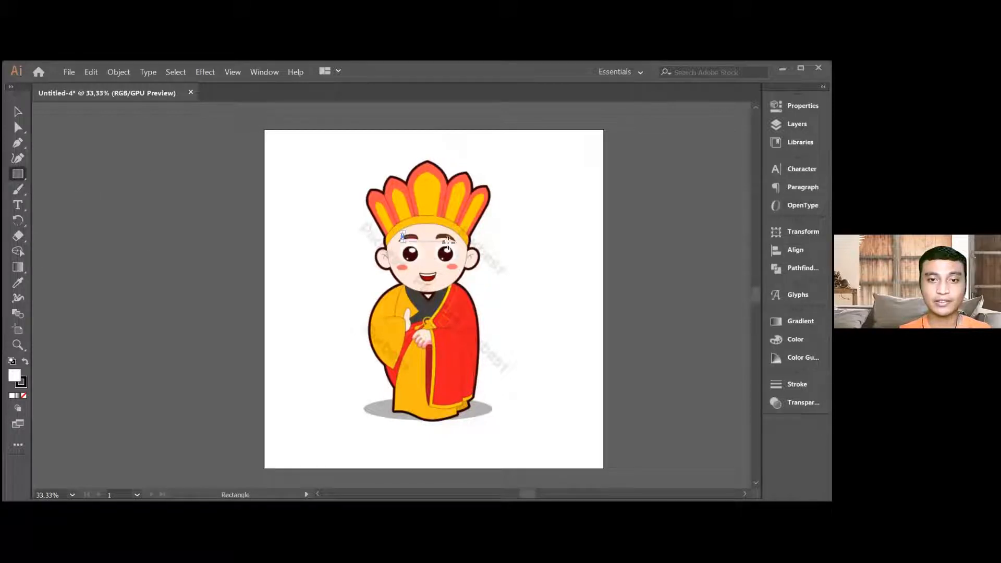
{"action": "left_click", "coordinate": [18, 380]}
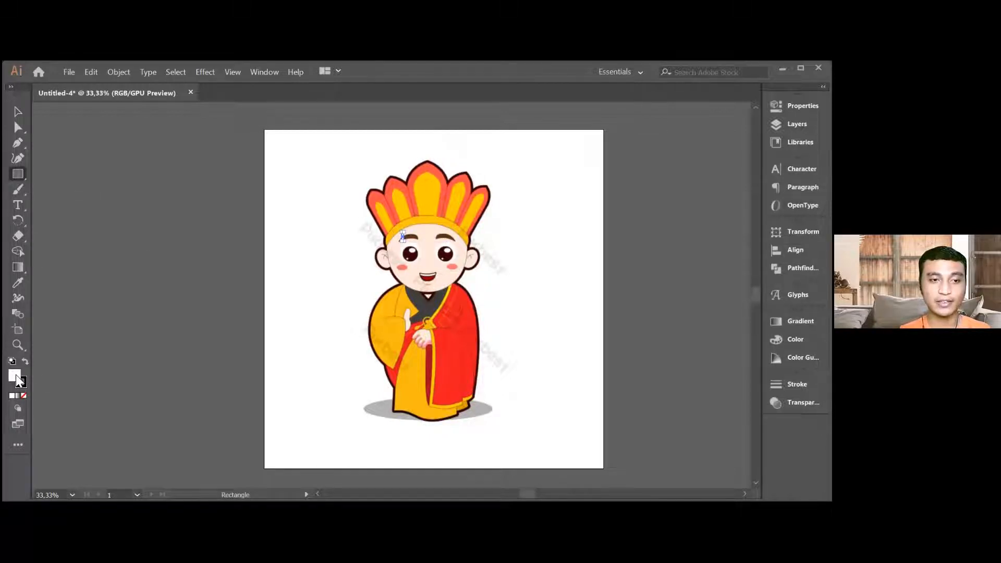
{"action": "double_click", "coordinate": [19, 380]}
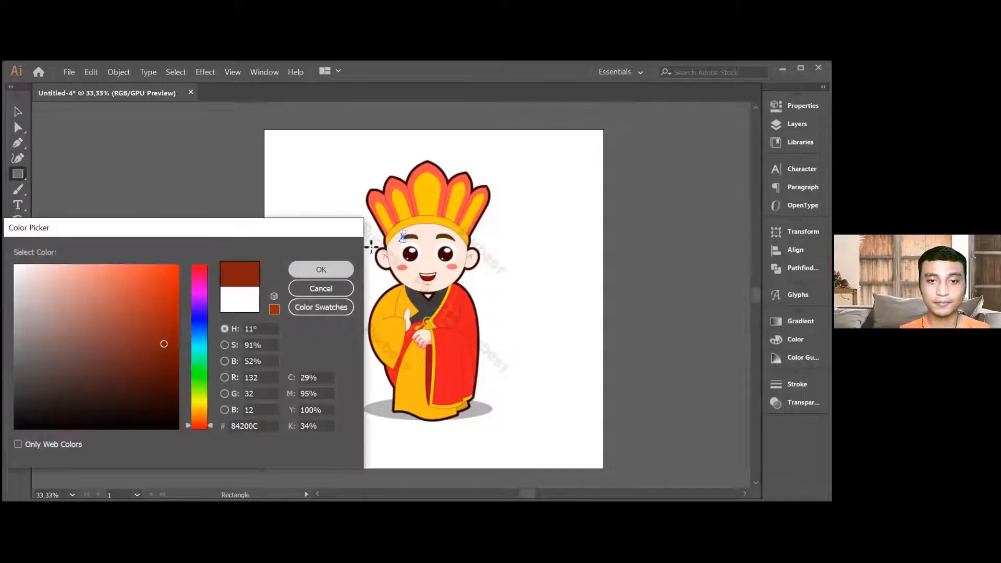
{"action": "key", "text": "Return"}
- Move the small dark red rectangle to the blank area beside the monk's neck, above the yellow sleeve
{"action": "left_click", "coordinate": [18, 111]}
{"action": "left_click", "coordinate": [330, 214]}
{"action": "left_click_drag", "start_coordinate": [404, 233], "coordinate": [380, 284]}
- Compare the edges of the vector rectangle with the pixelated edges of the monk image at 1600% magnification
{"action": "key", "text": "ctrl+1"}
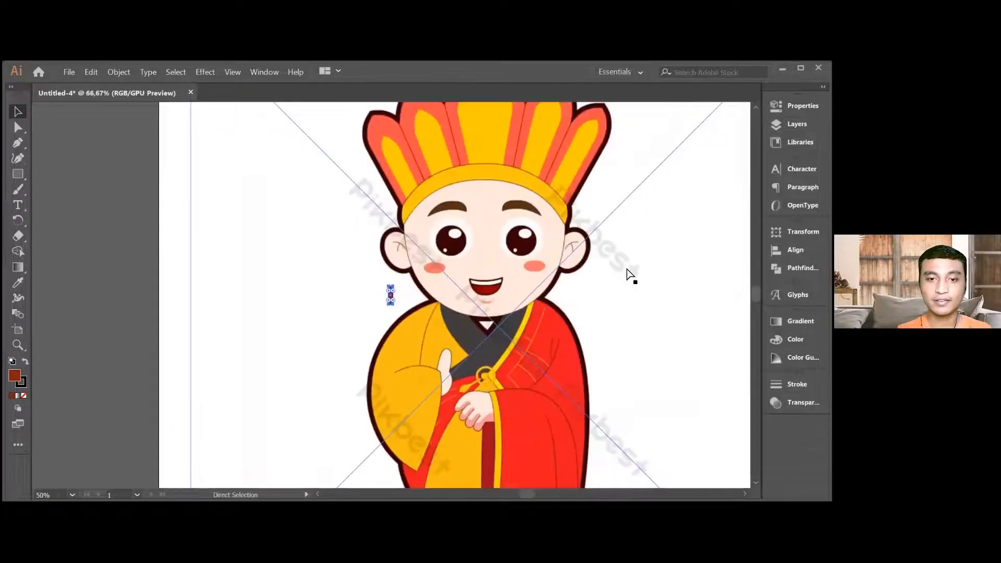
{"action": "key", "text": "ctrl+plus"}
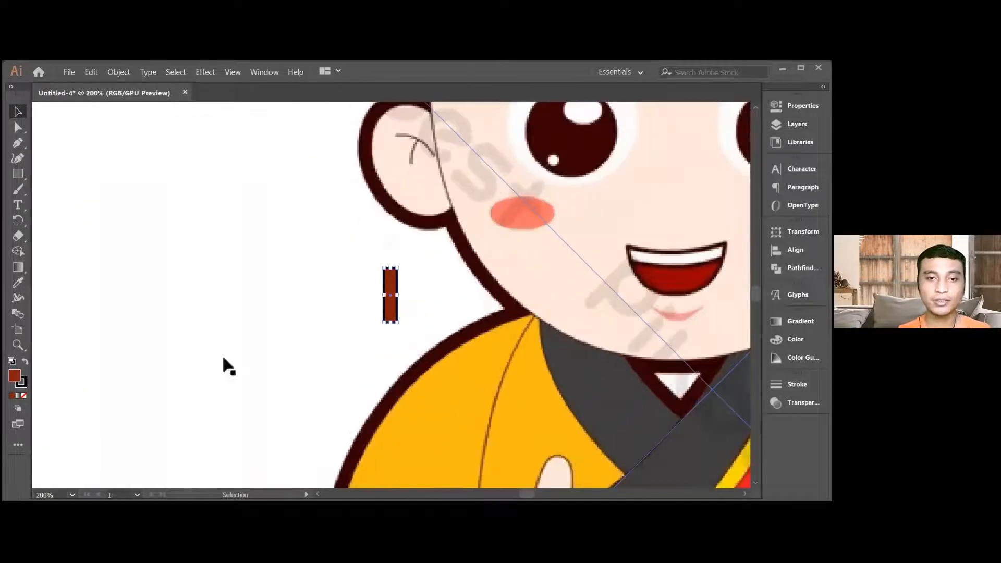
{"action": "left_click", "coordinate": [265, 279]}
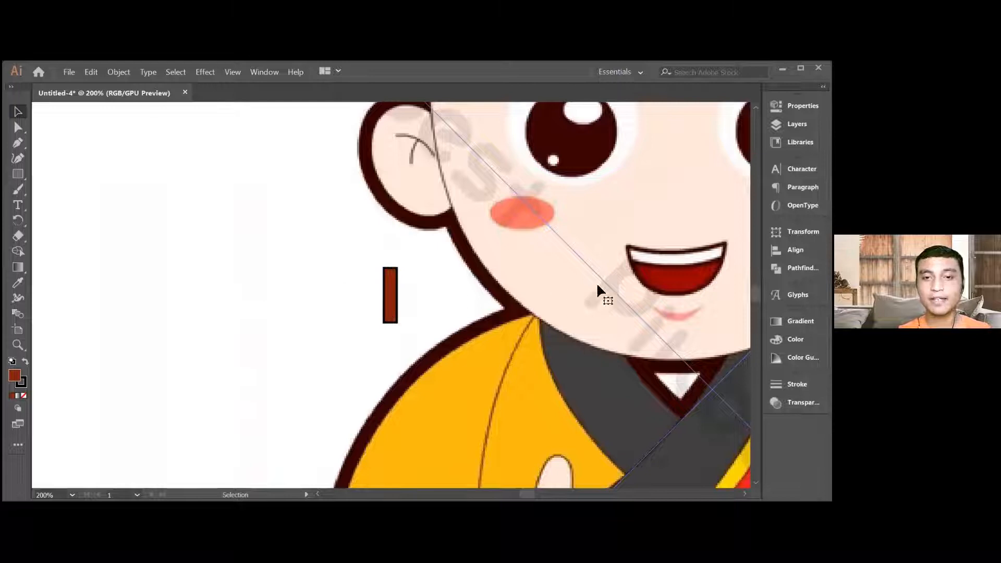
{"action": "key", "text": "ctrl+plus"}
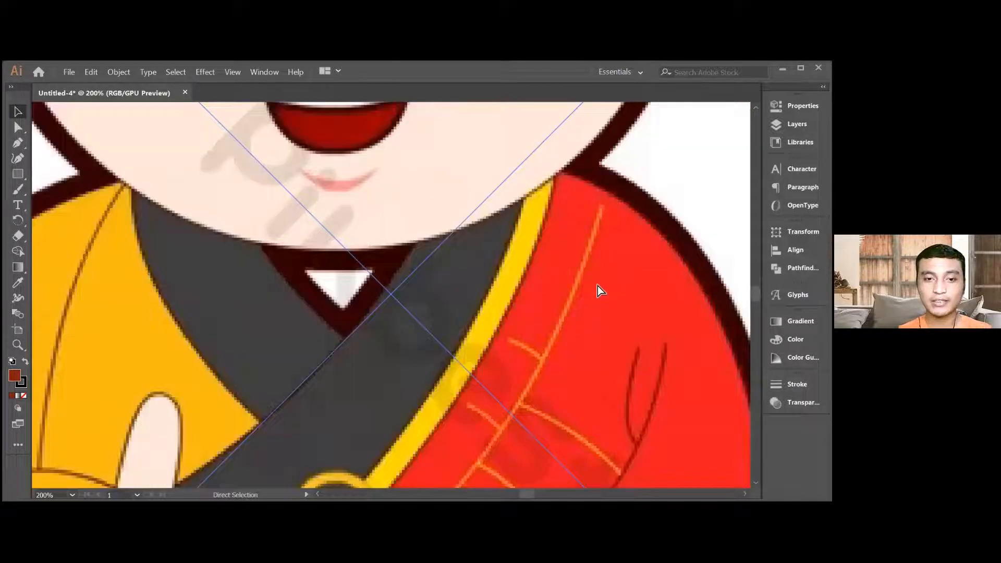
{"action": "key", "text": "ctrl+plus"}
{"action": "key", "text": "ctrl+plus"}
{"action": "key", "text": "ctrl+plus"}
{"action": "key", "text": "ctrl+plus"}
{"action": "key", "text": "ctrl+plus"}
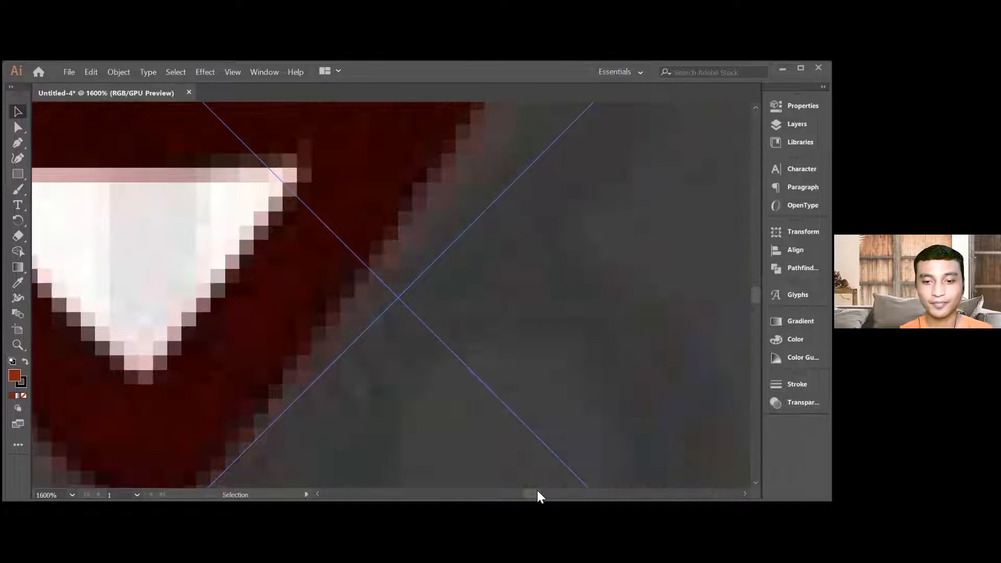
{"action": "left_click_drag", "start_coordinate": [532, 491], "coordinate": [527, 493]}
{"action": "scroll", "coordinate": [546, 391], "scroll_direction": "up", "scroll_amount": 3}
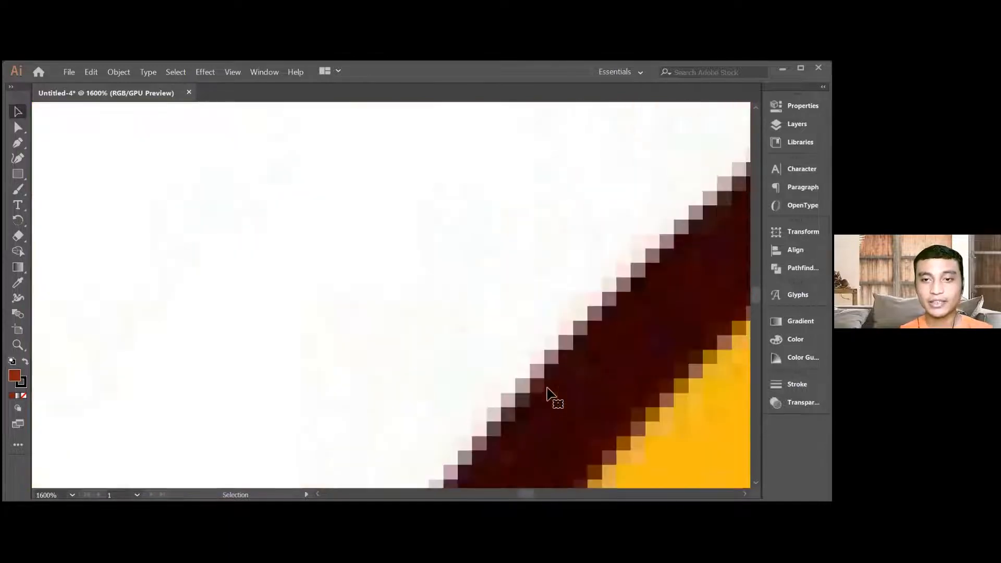
{"action": "scroll", "coordinate": [546, 386], "scroll_direction": "up", "scroll_amount": 10}
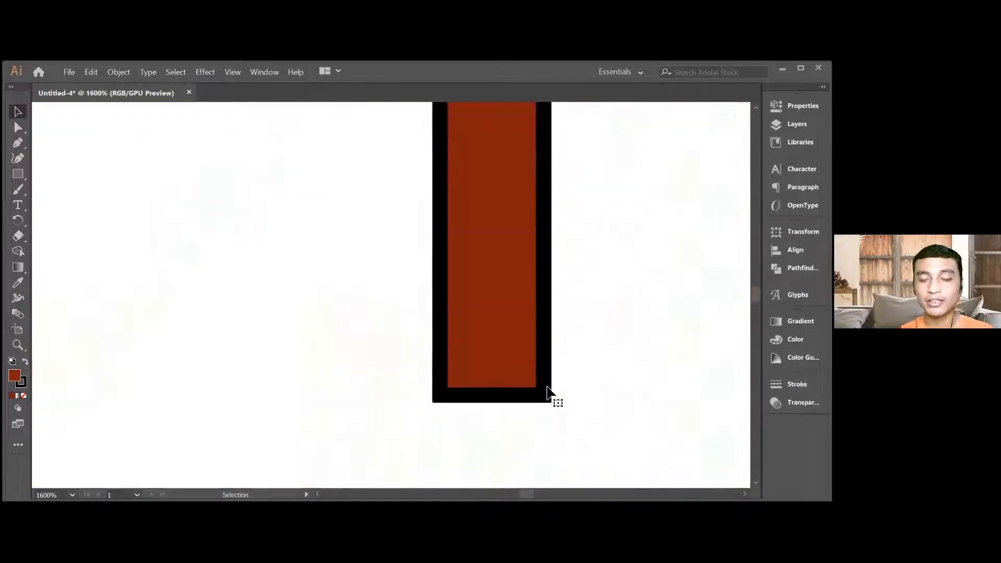
{"action": "scroll", "coordinate": [546, 391], "scroll_direction": "up", "scroll_amount": 2}
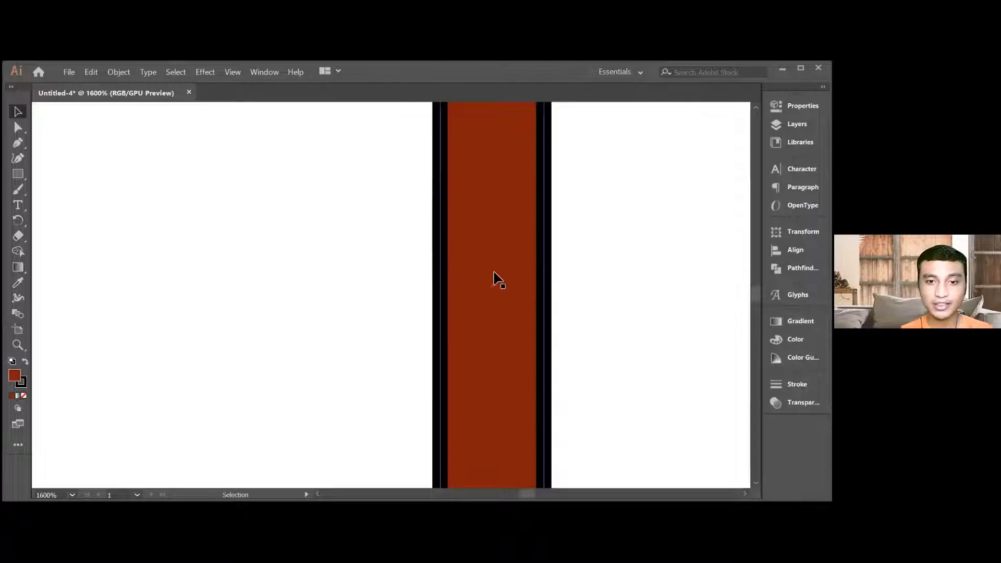
{"action": "key", "text": "ctrl+minus"}
{"action": "key", "text": "ctrl+minus"}
{"action": "key", "text": "ctrl+minus"}
{"action": "key", "text": "ctrl+minus"}
{"action": "key", "text": "ctrl+minus"}
{"action": "key", "text": "ctrl+minus"}
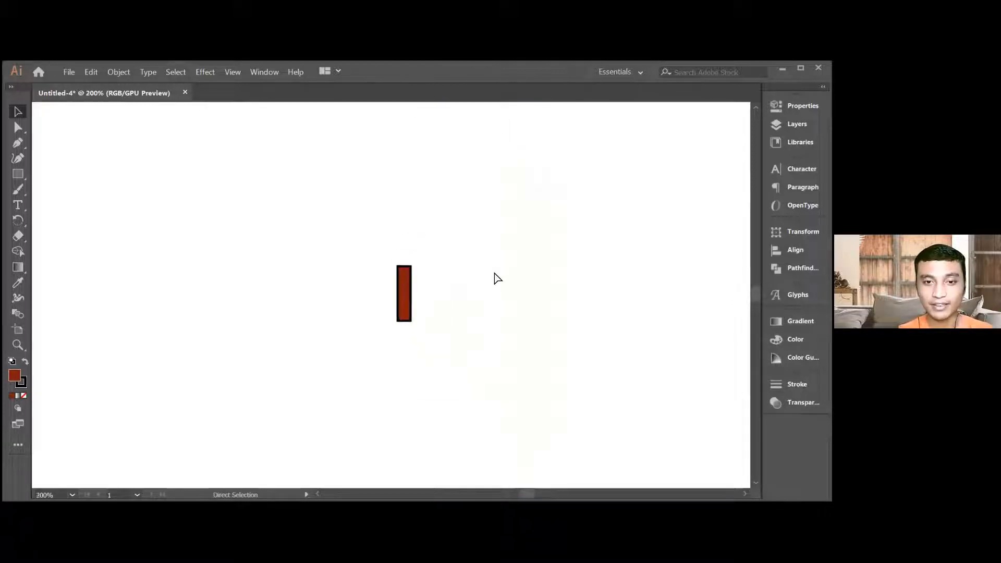
{"action": "key", "text": "ctrl+minus"}
{"action": "key", "text": "ctrl+minus"}
{"action": "key", "text": "ctrl+minus"}
- Delete the small dark red rectangle beside the monk's neck
{"action": "key", "text": "v"}
{"action": "left_click", "coordinate": [395, 298]}
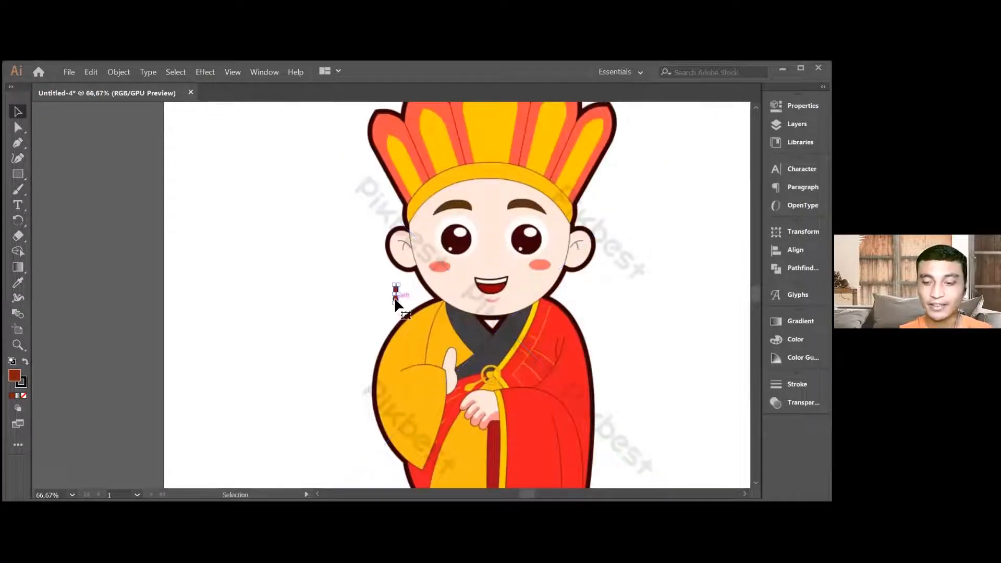
{"action": "left_click_drag", "start_coordinate": [521, 495], "coordinate": [527, 495]}
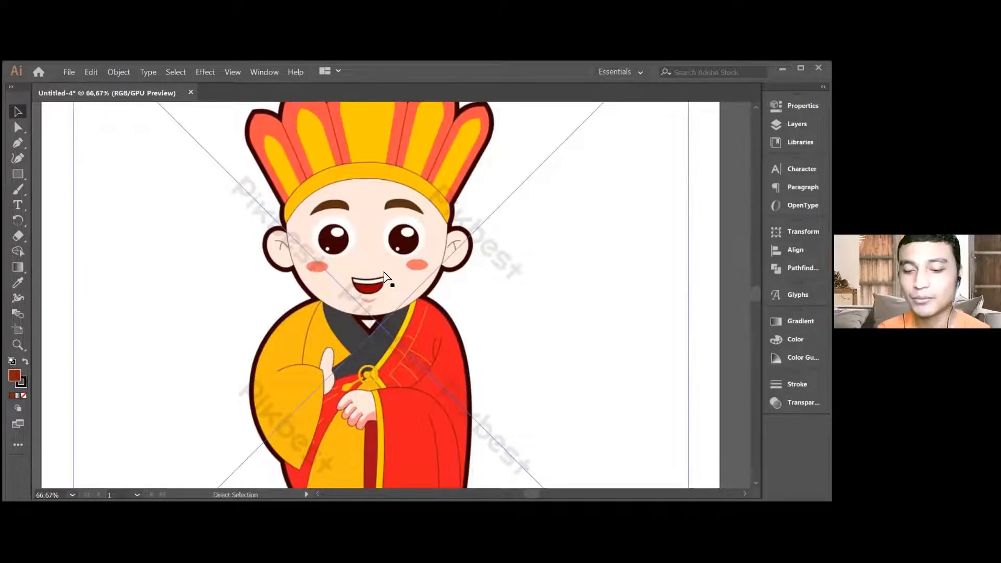
{"action": "key", "text": "ctrl+minus"}
{"action": "key", "text": "ctrl+minus"}
{"action": "key", "text": "ctrl+minus"}
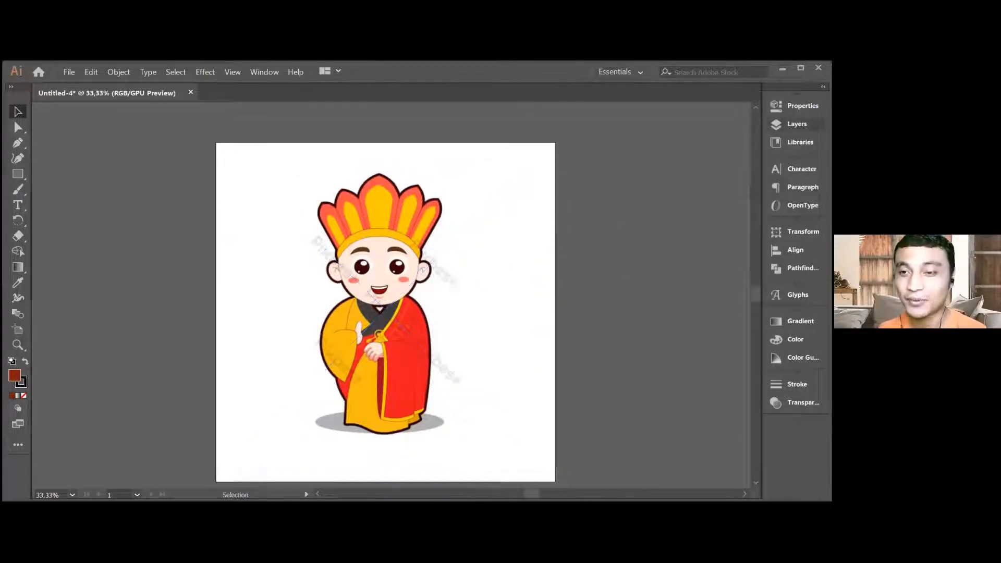
- Check the artwork in outline mode, restore the preview, lock the layer holding the monk image and add a new layer above it
{"action": "left_click", "coordinate": [792, 124]}
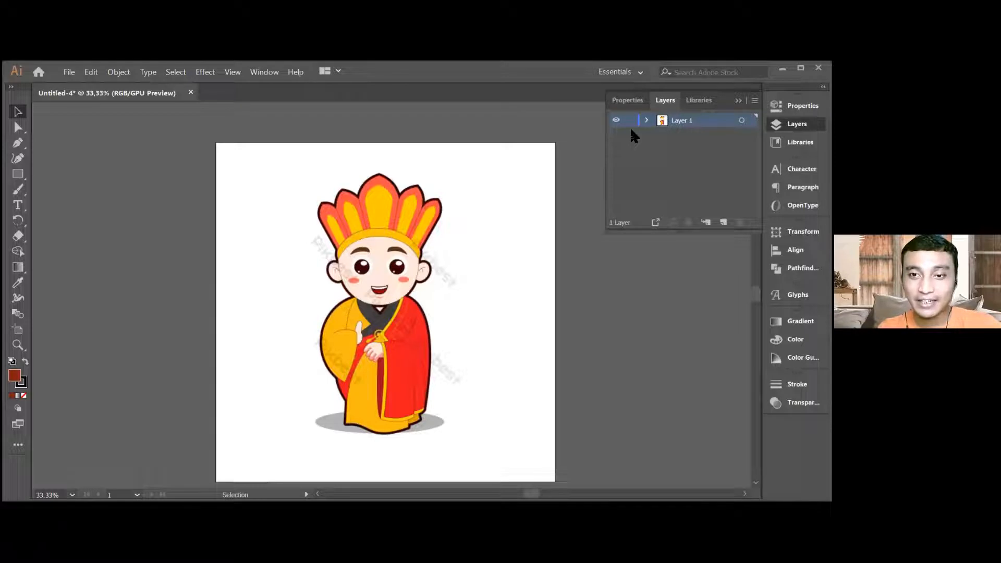
{"action": "key", "text": "ctrl+y"}
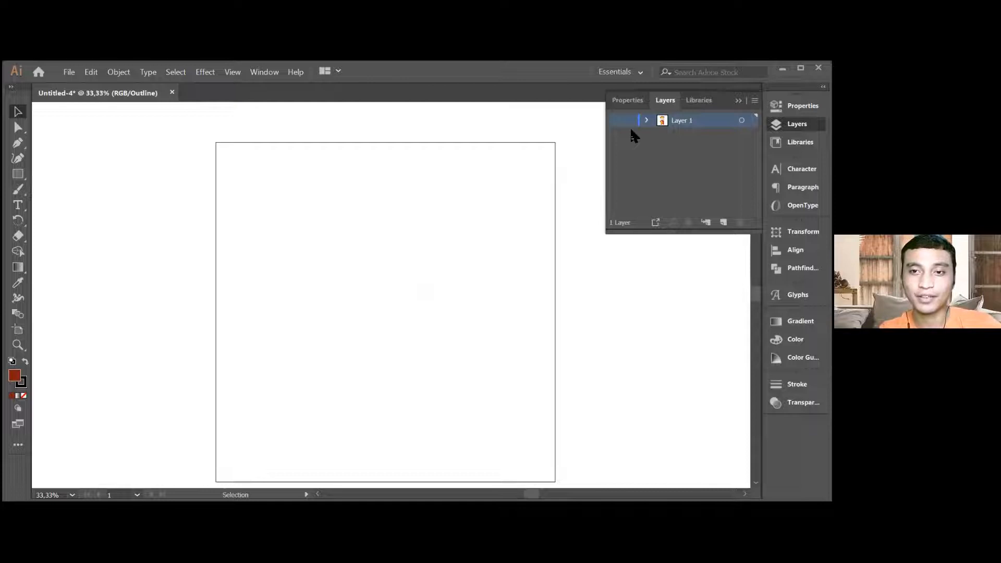
{"action": "key", "text": "ctrl+y"}
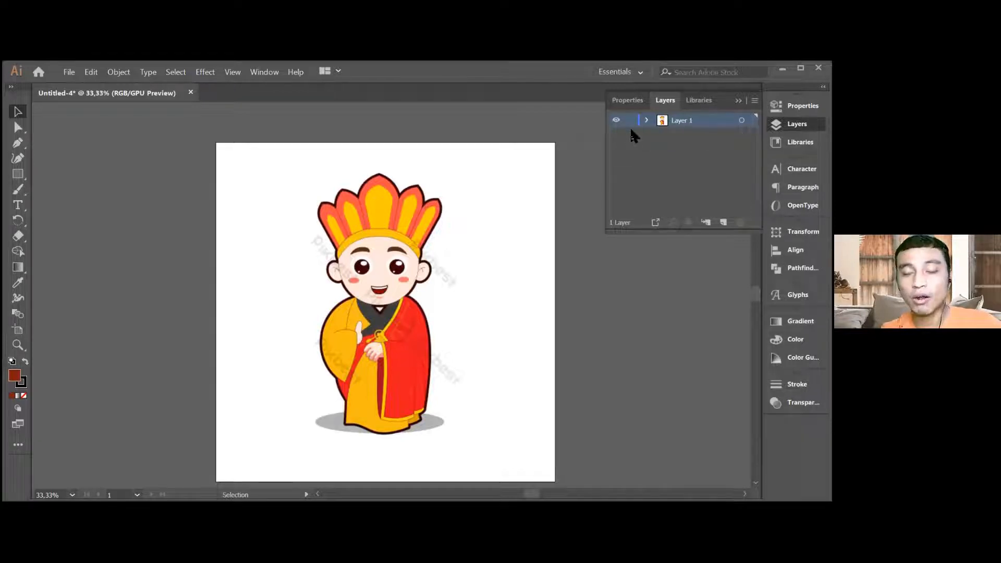
{"action": "left_click", "coordinate": [630, 129]}
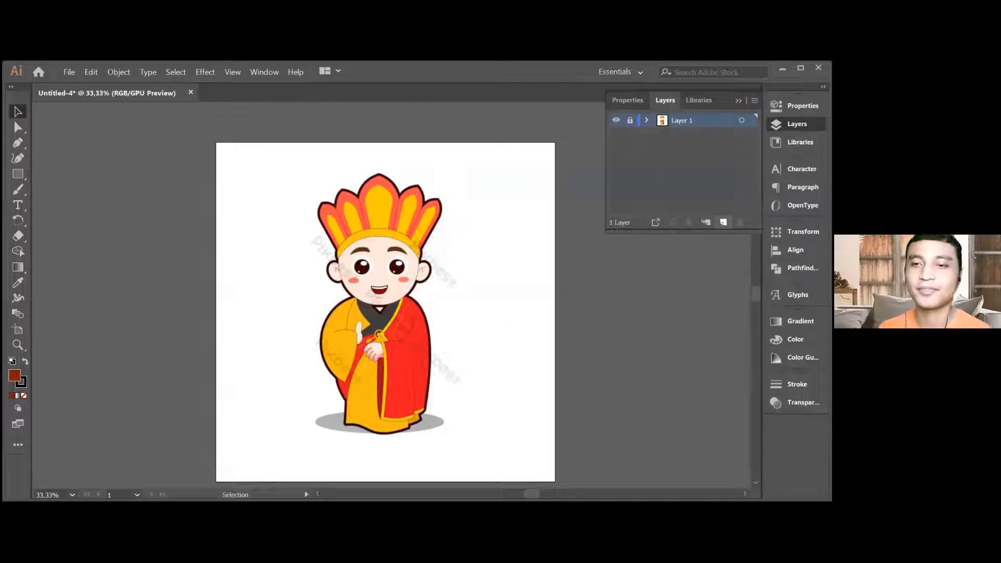
{"action": "left_click", "coordinate": [723, 222]}
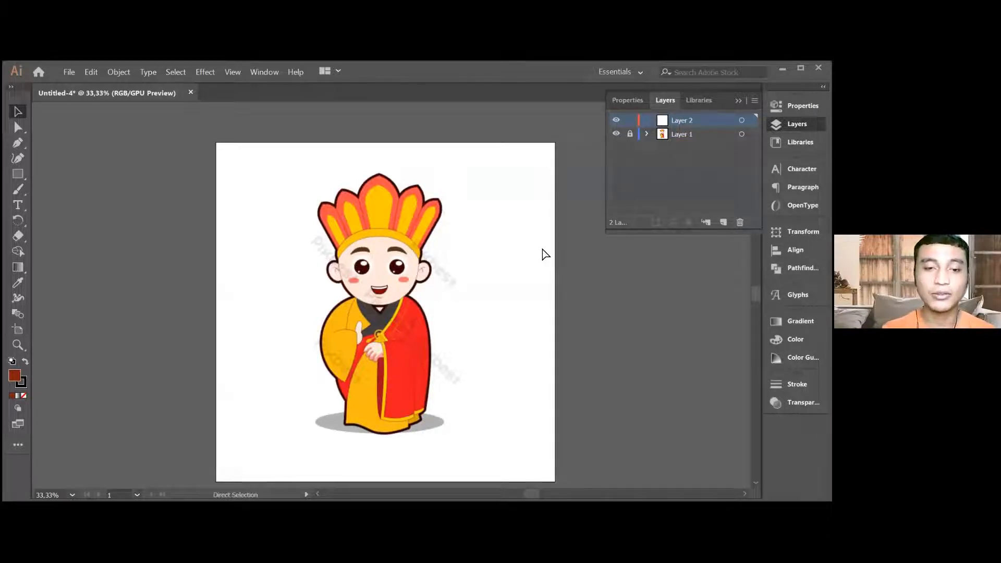
- Start the face outline with the Pen tool where the headband meets the left ear and curve it along the cheek to the chin
{"action": "key", "text": "ctrl+equal"}
{"action": "key", "text": "ctrl+equal"}
{"action": "key", "text": "ctrl+equal"}
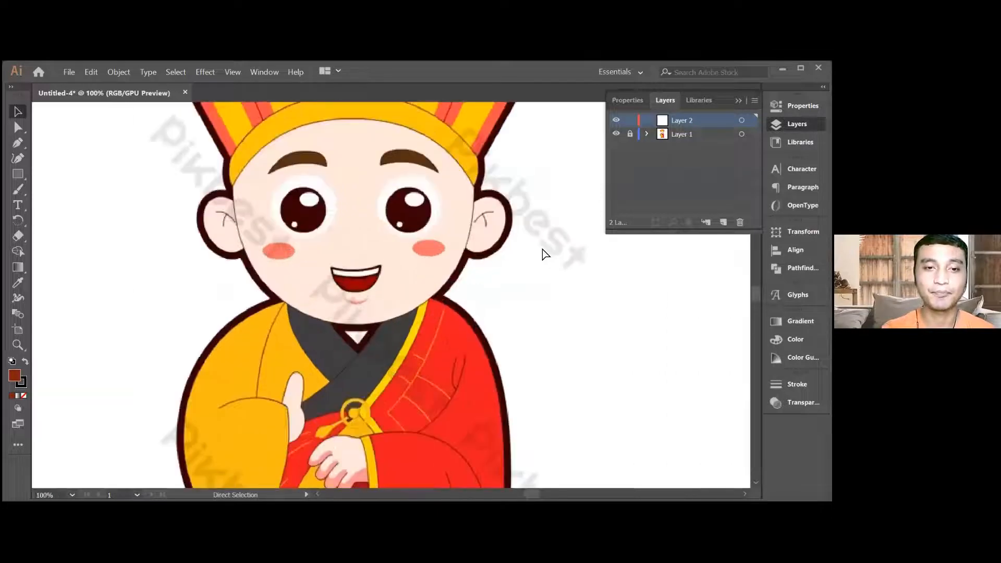
{"action": "key", "text": "ctrl+equal"}
{"action": "scroll", "coordinate": [552, 292], "scroll_direction": "up", "scroll_amount": 1}
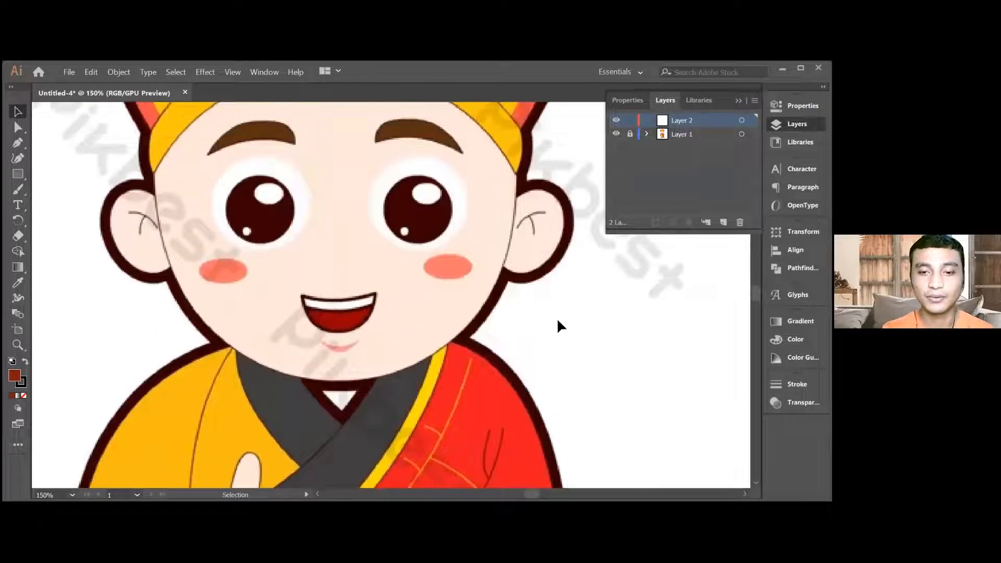
{"action": "left_click_drag", "start_coordinate": [531, 494], "coordinate": [528, 494]}
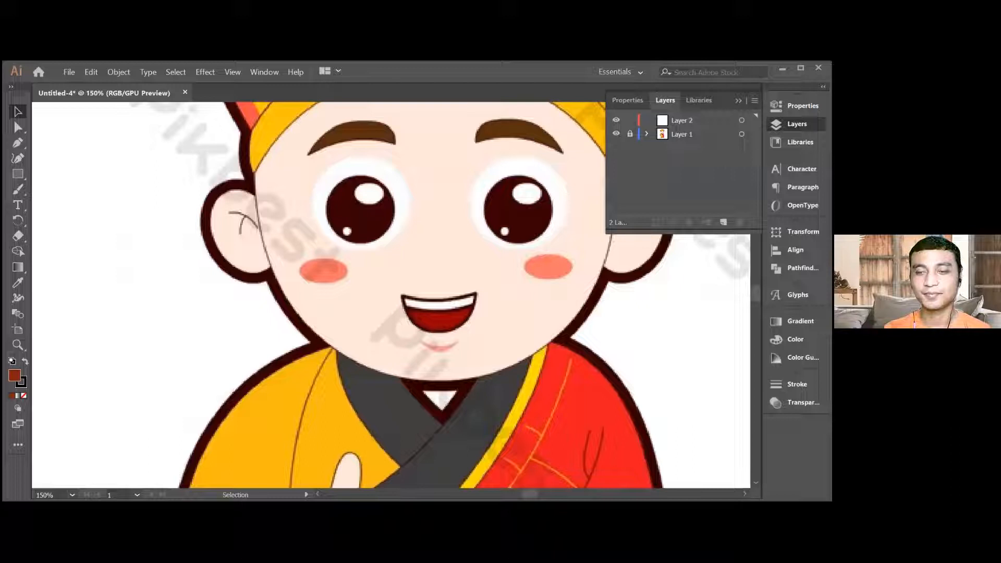
{"action": "left_click", "coordinate": [17, 145]}
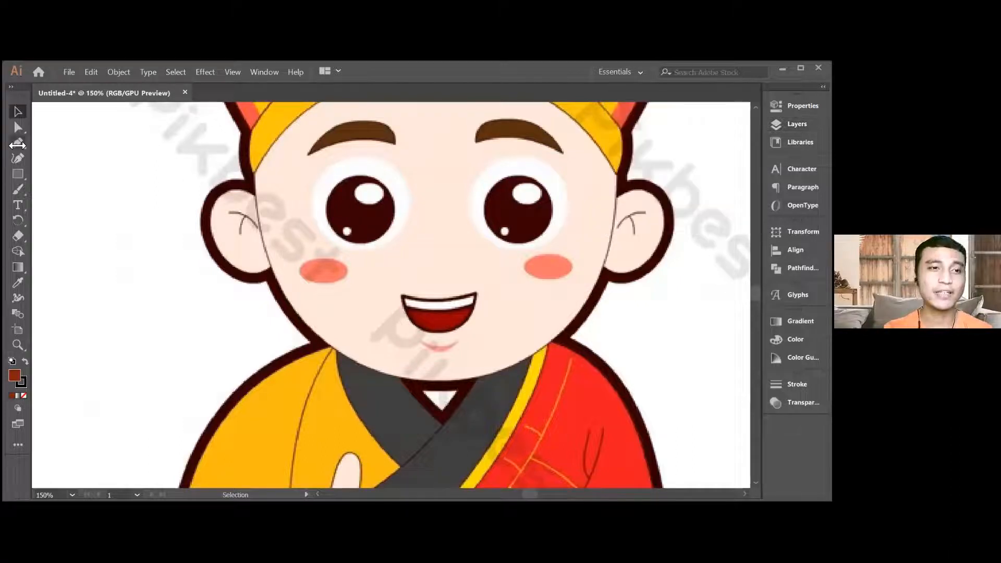
{"action": "left_click", "coordinate": [17, 144]}
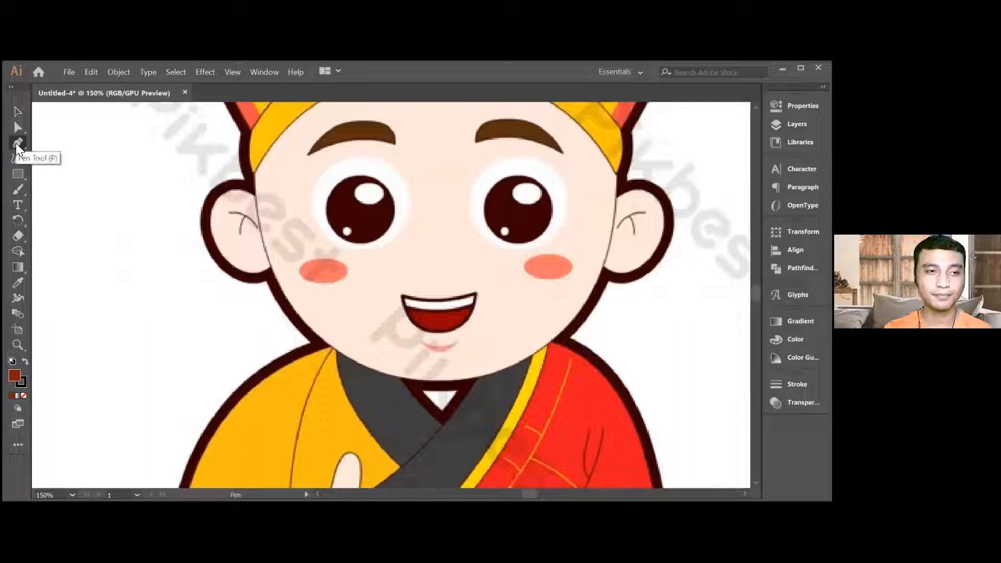
{"action": "left_click", "coordinate": [18, 144]}
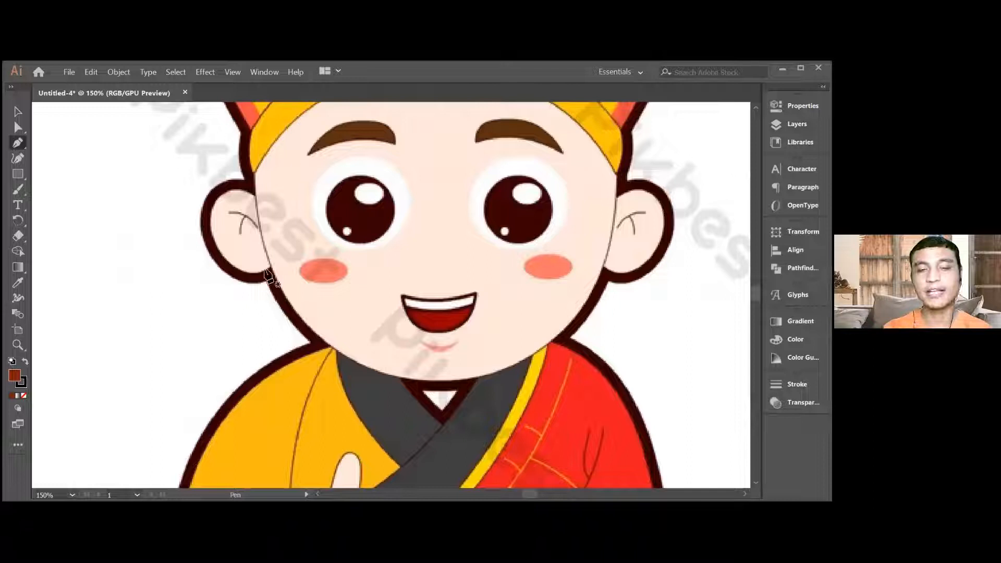
{"action": "scroll", "coordinate": [267, 275], "scroll_direction": "up", "scroll_amount": 2}
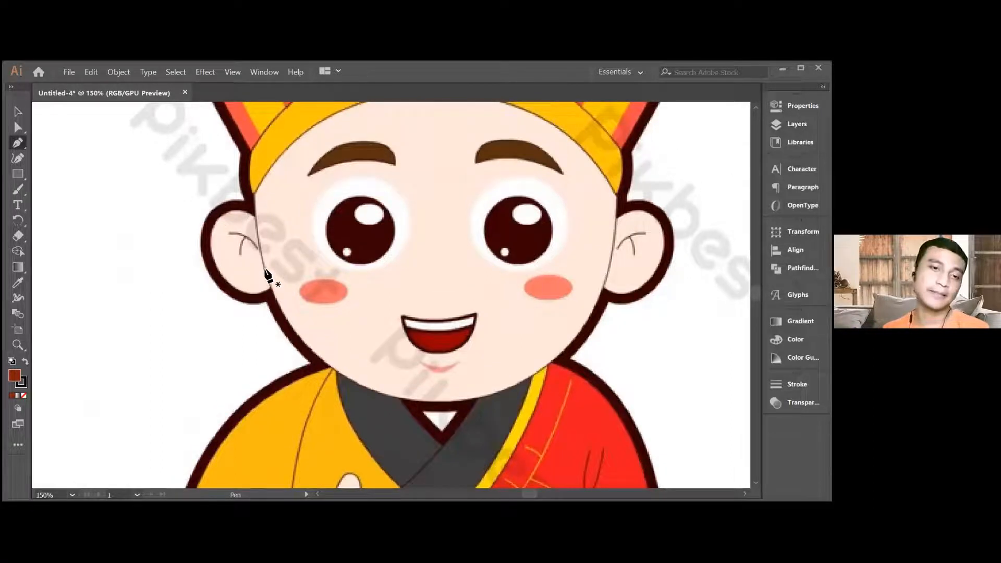
{"action": "scroll", "coordinate": [266, 275], "scroll_direction": "up", "scroll_amount": 2}
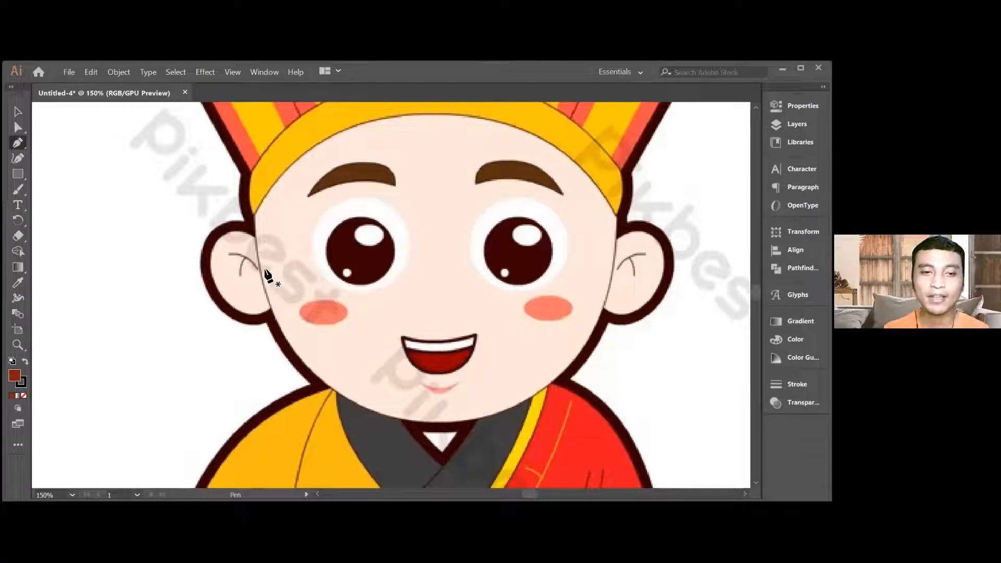
{"action": "scroll", "coordinate": [267, 274], "scroll_direction": "down", "scroll_amount": 5}
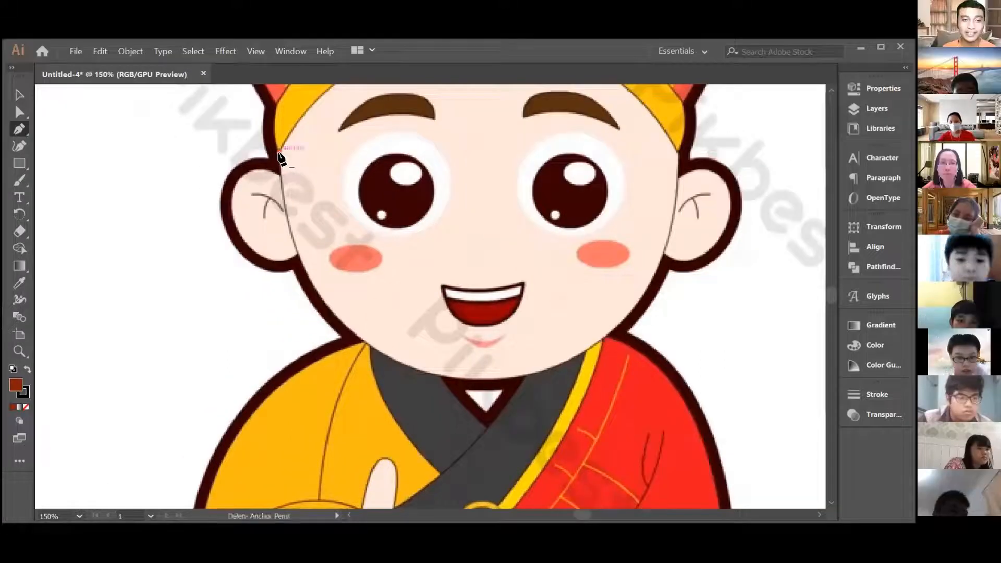
{"action": "left_click", "coordinate": [254, 164]}
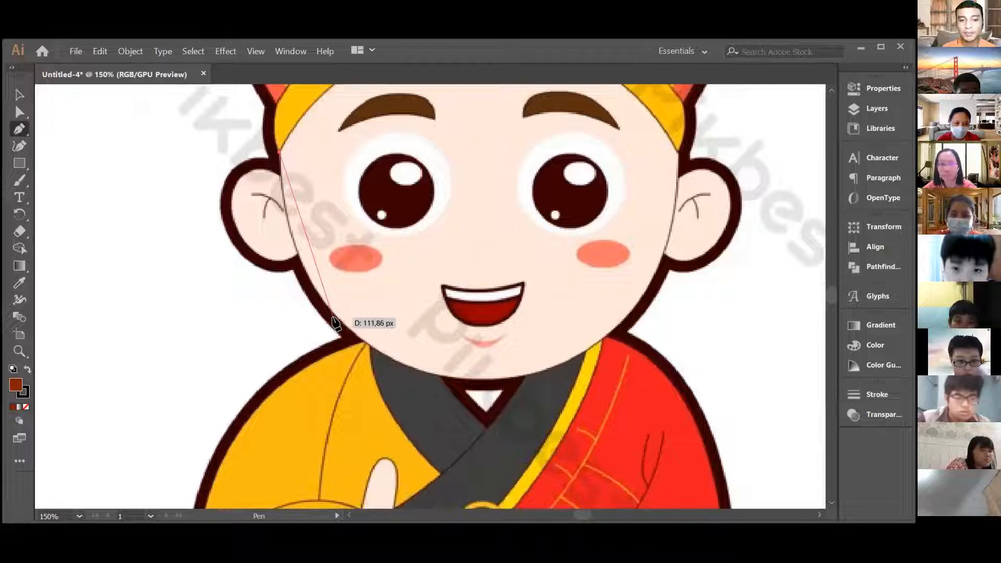
{"action": "left_click_drag", "start_coordinate": [335, 322], "coordinate": [383, 371]}
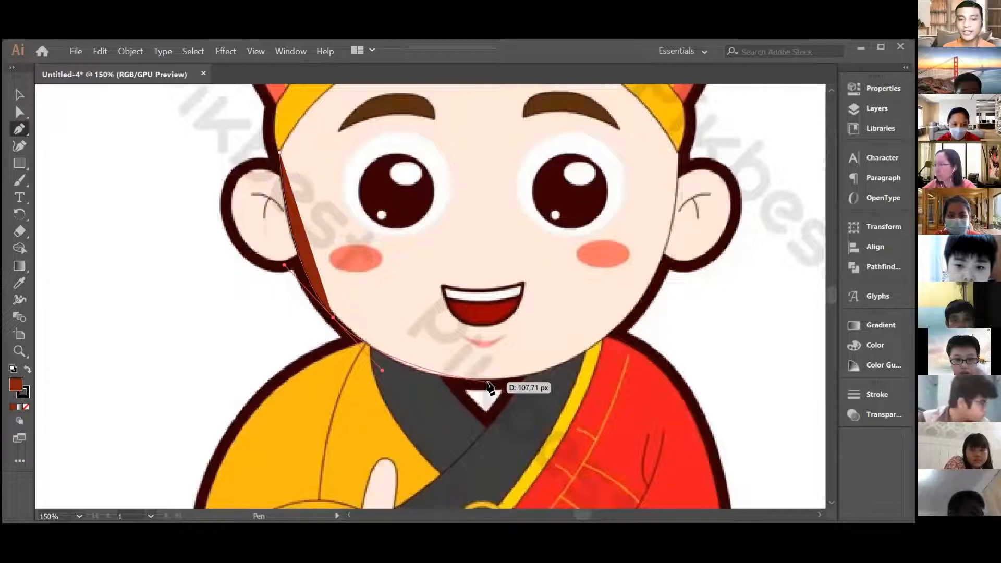
{"action": "left_click_drag", "start_coordinate": [488, 383], "coordinate": [528, 385]}
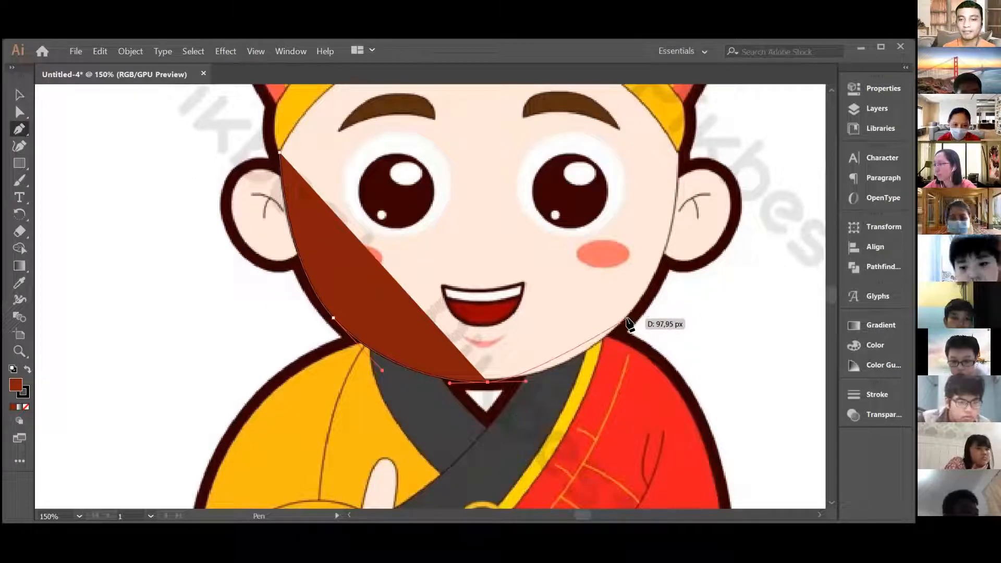
- Continue the face outline from the chin along the right cheek up to the point where the headband meets the right ear
{"action": "left_click_drag", "start_coordinate": [627, 319], "coordinate": [655, 282]}
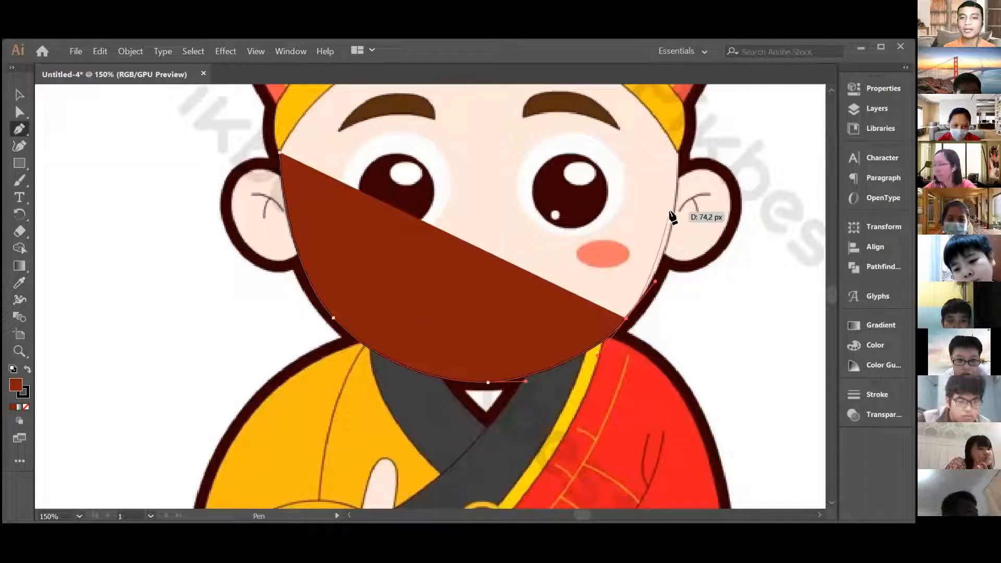
{"action": "left_click_drag", "start_coordinate": [678, 151], "coordinate": [667, 92]}
{"action": "scroll", "coordinate": [669, 112], "scroll_direction": "up", "scroll_amount": 1}
{"action": "scroll", "coordinate": [688, 194], "scroll_direction": "up", "scroll_amount": 5}
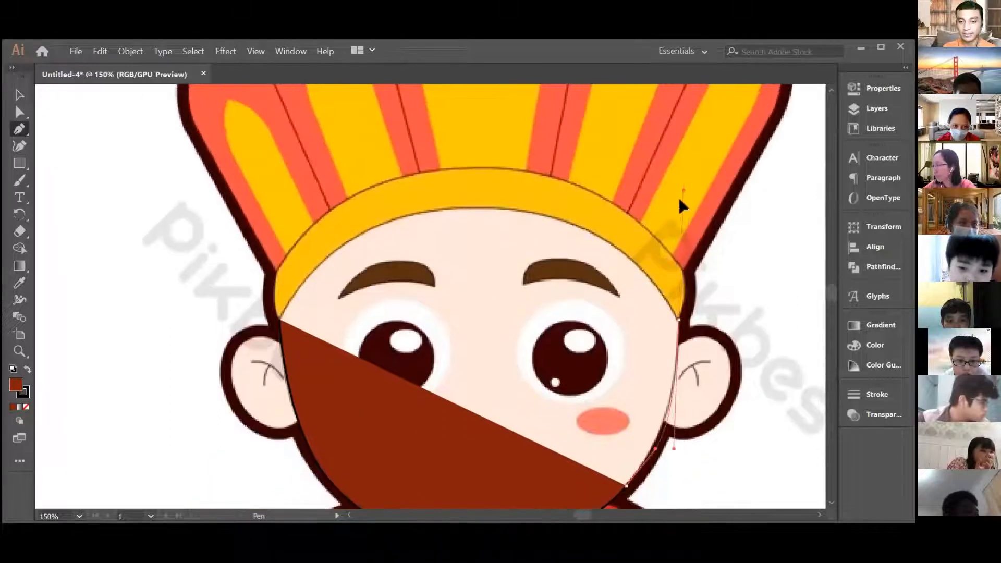
{"action": "left_click_drag", "start_coordinate": [683, 216], "coordinate": [683, 217]}
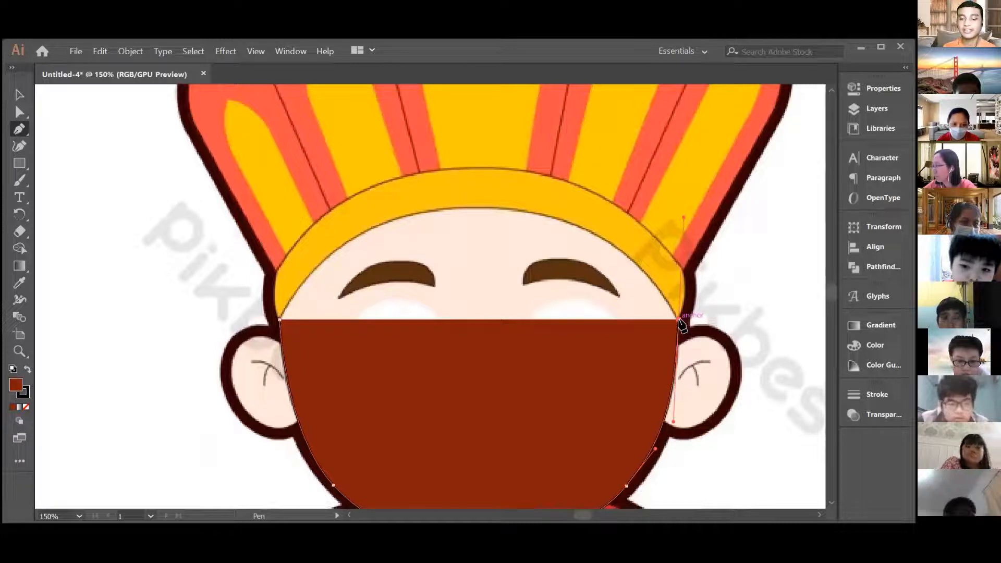
- Make the right temple anchor a corner, curve the path along the headband's lower edge and close it at the left temple
{"action": "scroll", "coordinate": [681, 327], "scroll_direction": "down", "scroll_amount": 2}
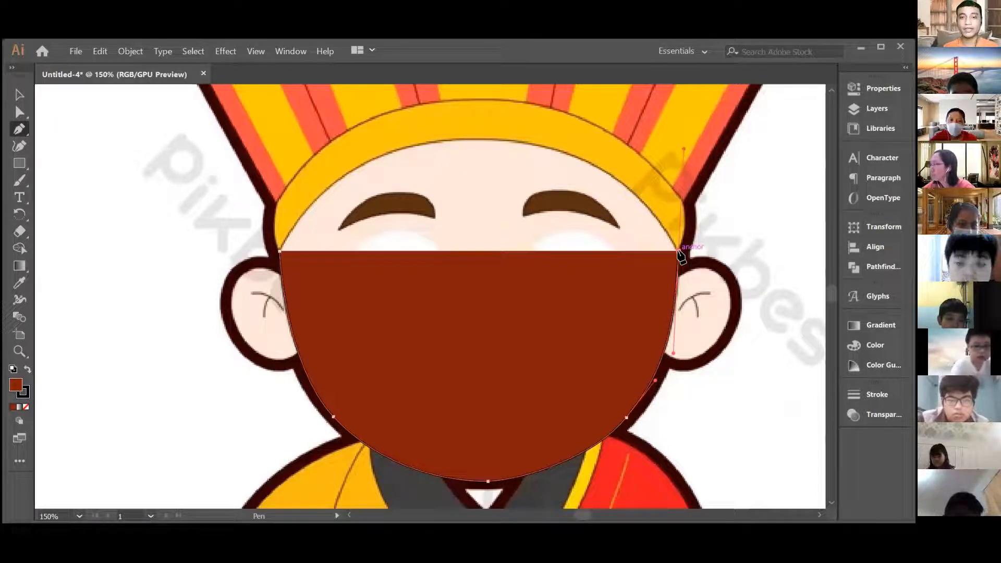
{"action": "left_click_drag", "start_coordinate": [678, 251], "coordinate": [696, 267]}
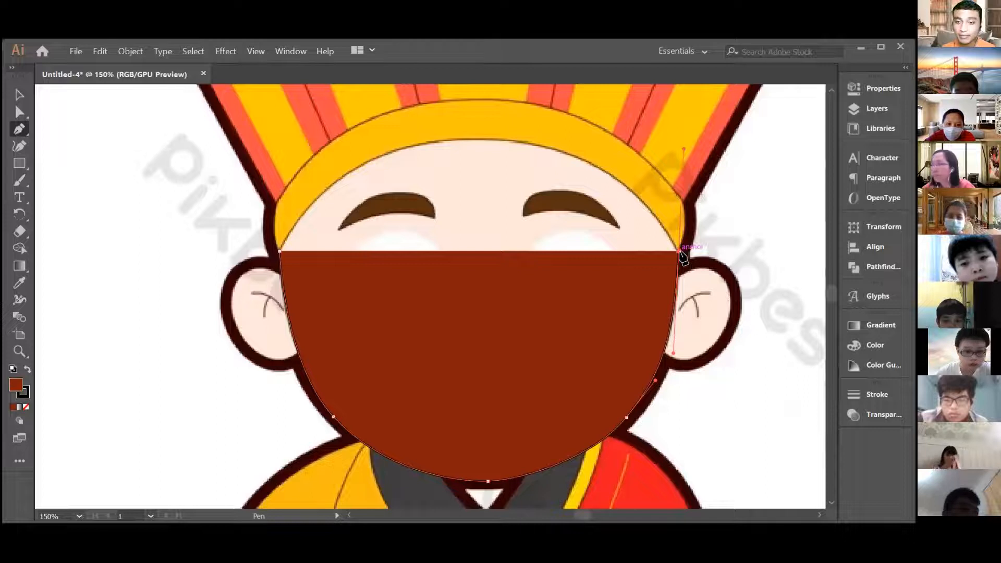
{"action": "left_click", "coordinate": [679, 251]}
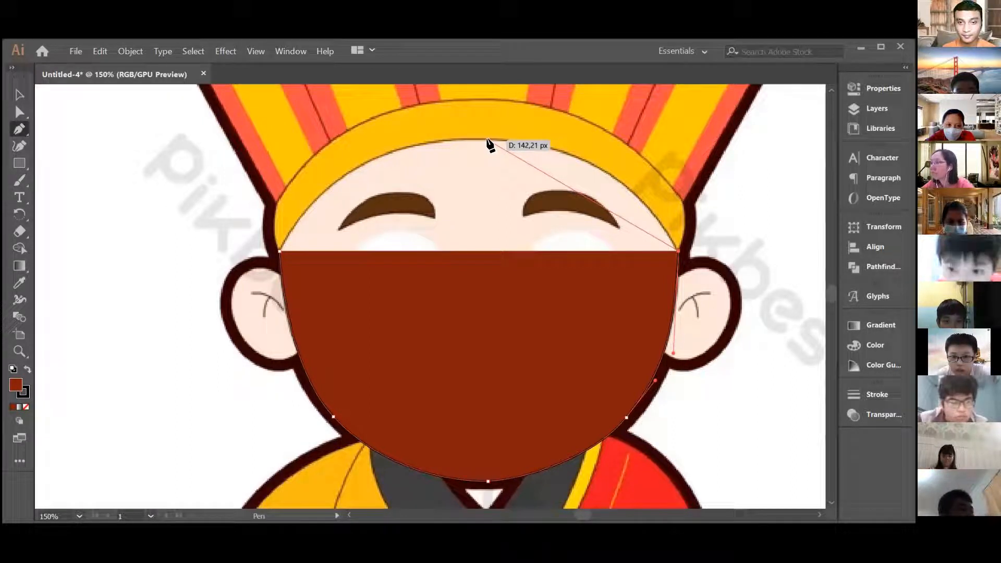
{"action": "left_click_drag", "start_coordinate": [488, 141], "coordinate": [354, 142]}
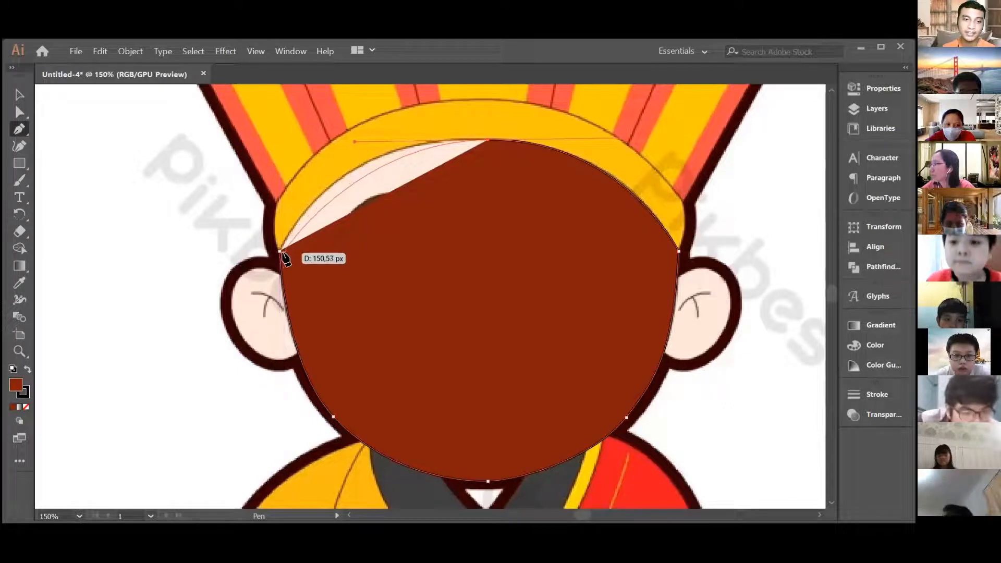
{"action": "left_click_drag", "start_coordinate": [281, 254], "coordinate": [255, 308]}
- Select the finished face shape and set its fill to none
{"action": "left_click", "coordinate": [20, 94]}
{"action": "scroll", "coordinate": [554, 299], "scroll_direction": "down", "scroll_amount": 1}
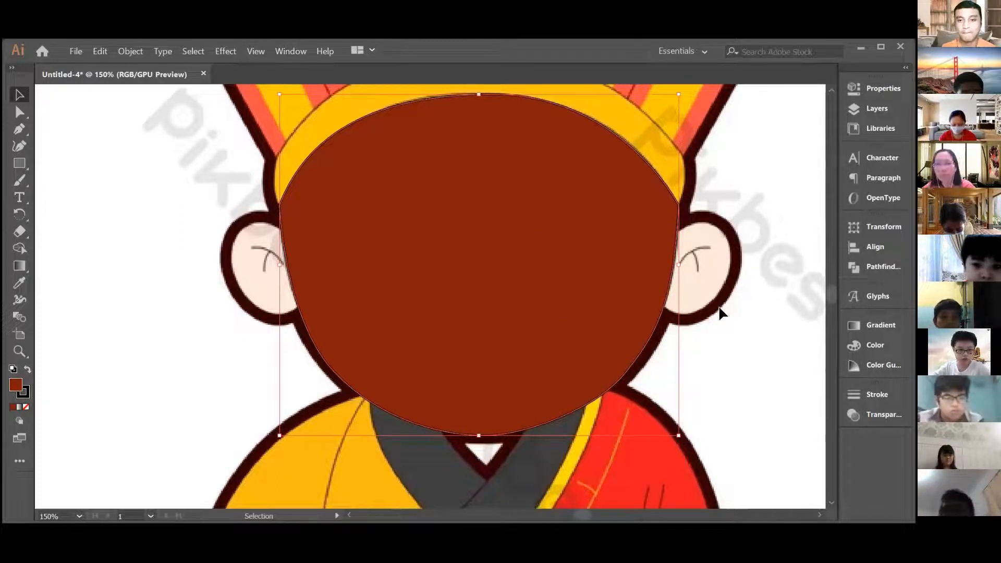
{"action": "scroll", "coordinate": [719, 313], "scroll_direction": "up", "scroll_amount": 1}
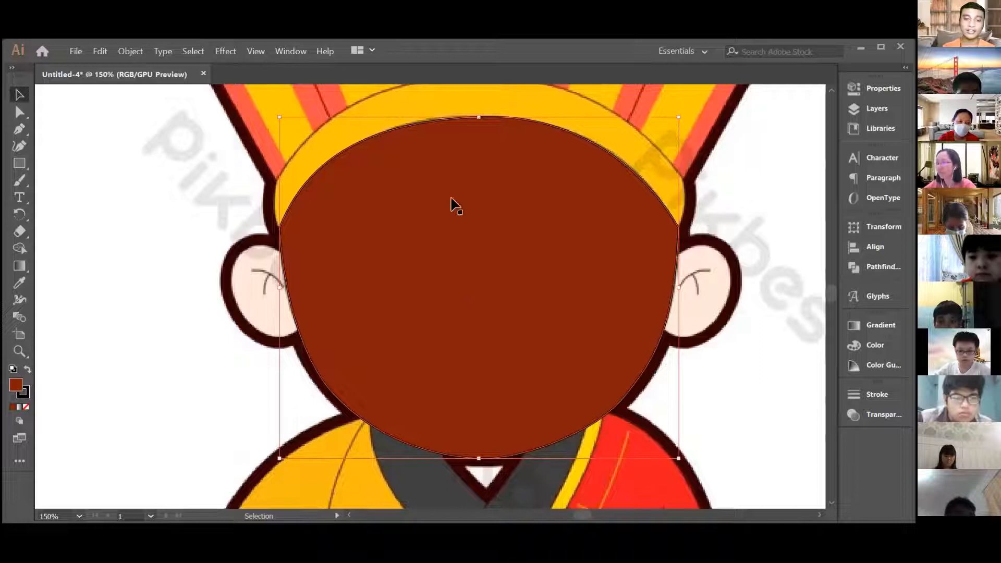
{"action": "left_click", "coordinate": [26, 406]}
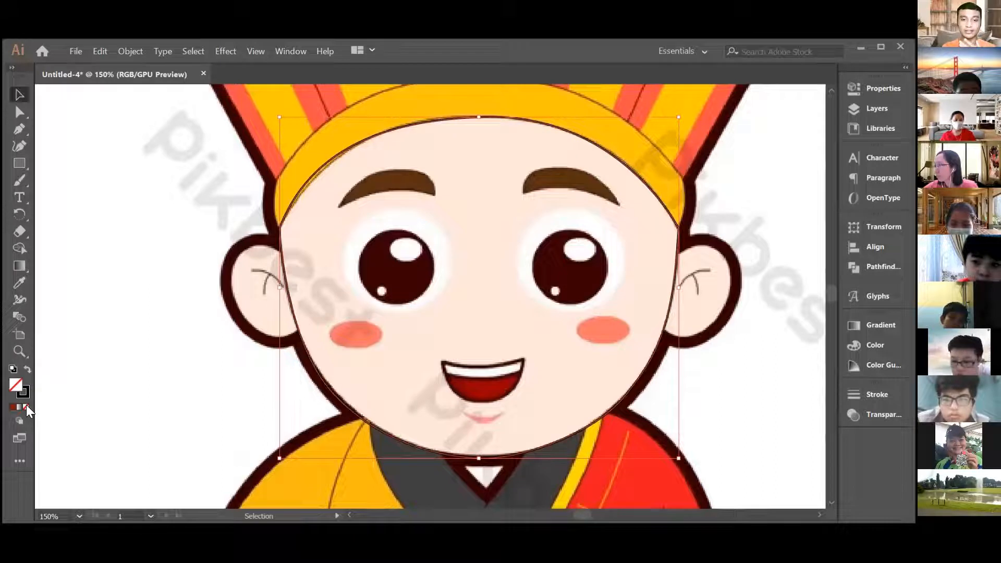
- Deselect the face outline and trace the lower edge of the left eyebrow with a curved Pen path from its outer tip to its inner end
{"action": "left_click", "coordinate": [20, 128]}
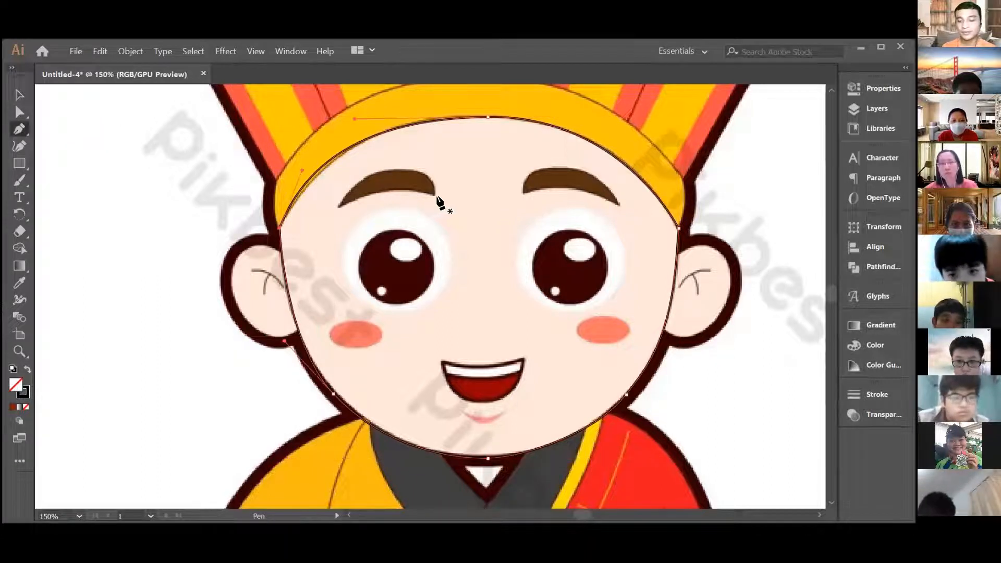
{"action": "key", "text": "ctrl"}
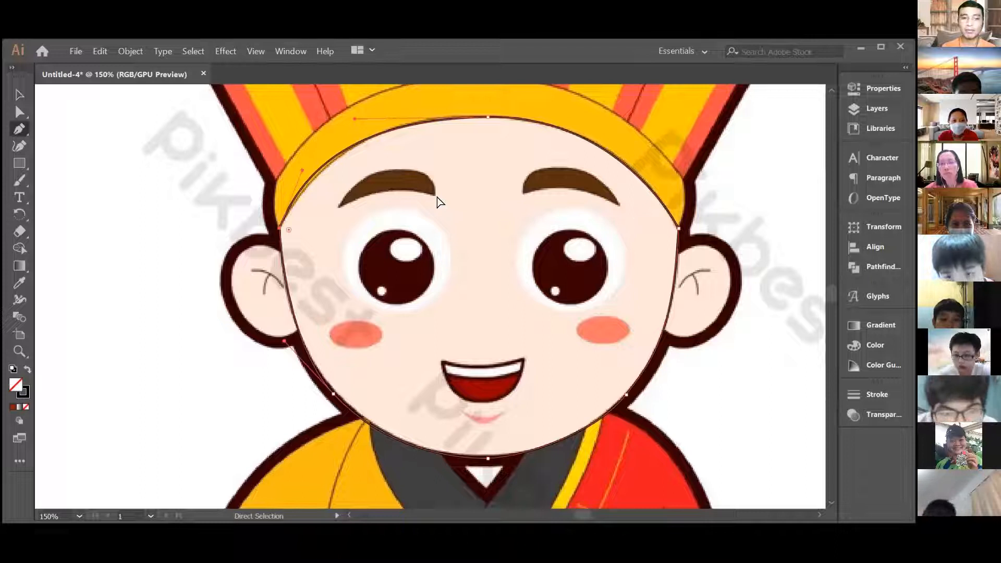
{"action": "key", "text": "ctrl+plus"}
{"action": "key", "text": "ctrl+plus"}
{"action": "key", "text": "ctrl+plus"}
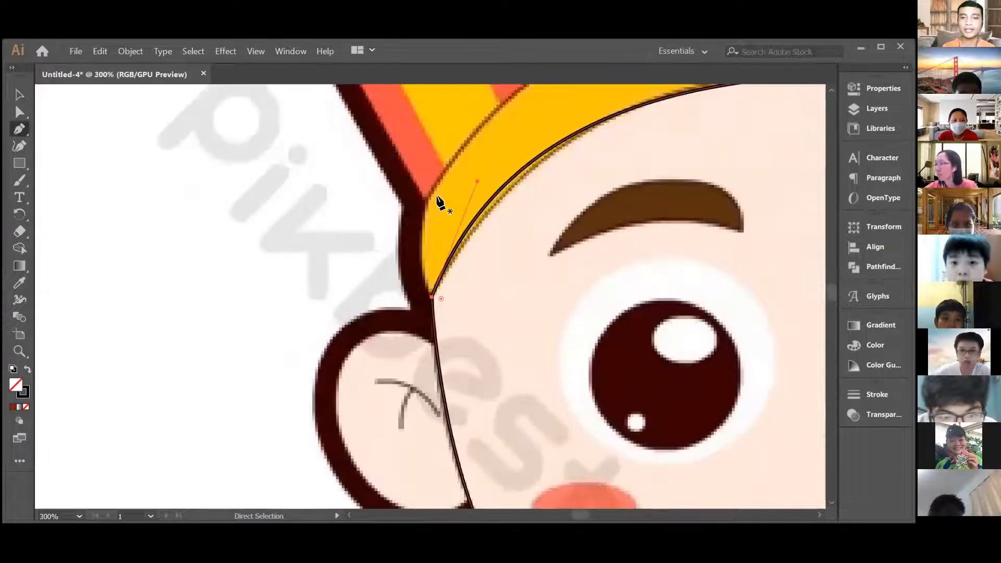
{"action": "left_click_drag", "start_coordinate": [580, 513], "coordinate": [583, 512]}
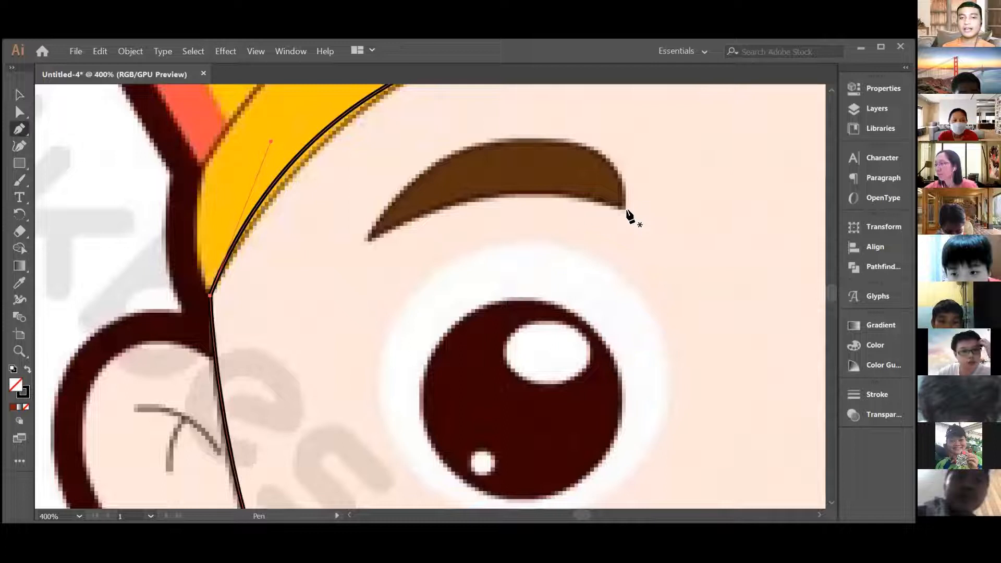
{"action": "left_click", "coordinate": [368, 241]}
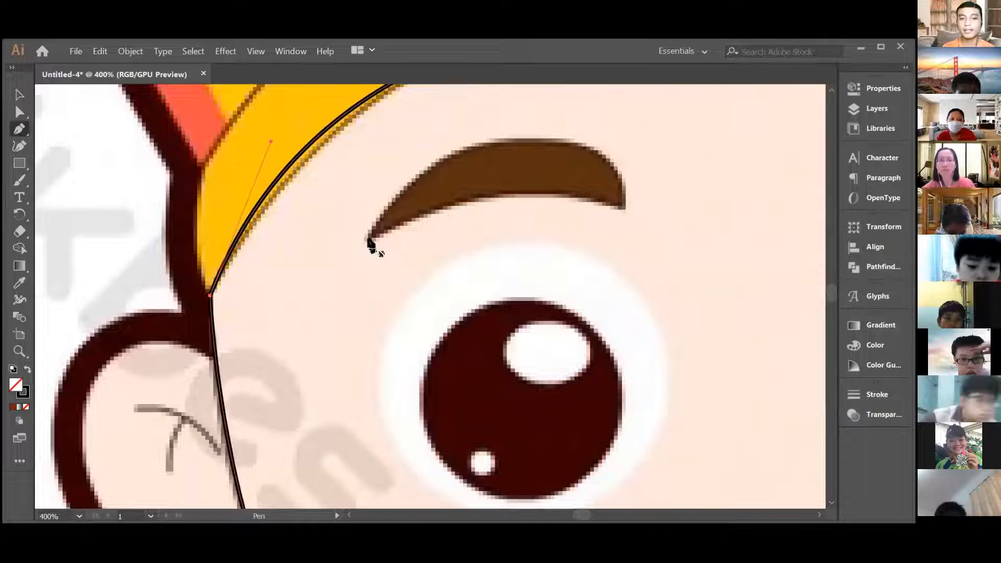
{"action": "key", "text": "ctrl+shift+a"}
{"action": "left_click", "coordinate": [368, 241]}
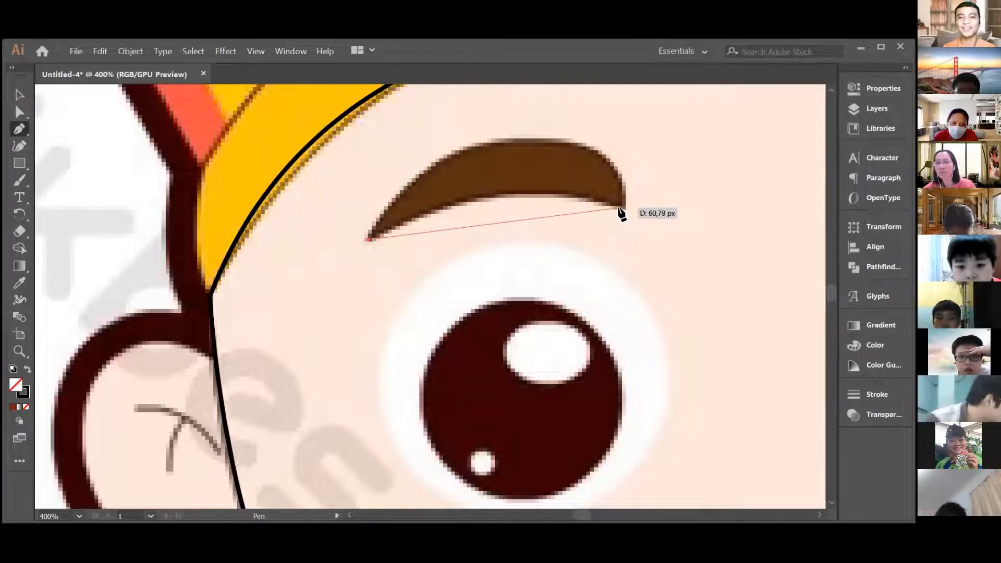
{"action": "left_click_drag", "start_coordinate": [618, 208], "coordinate": [732, 256]}
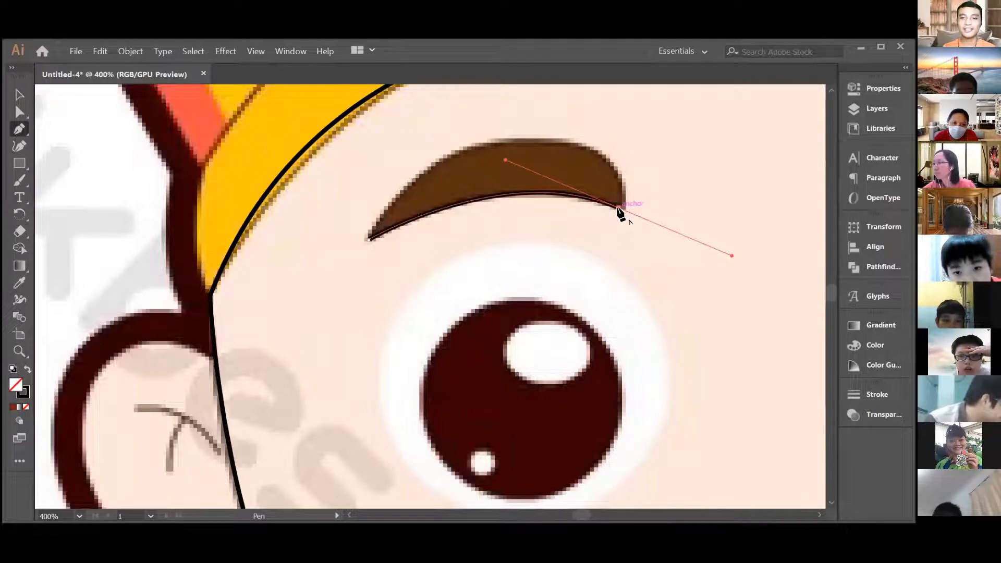
{"action": "left_click_drag", "start_coordinate": [629, 219], "coordinate": [594, 125]}
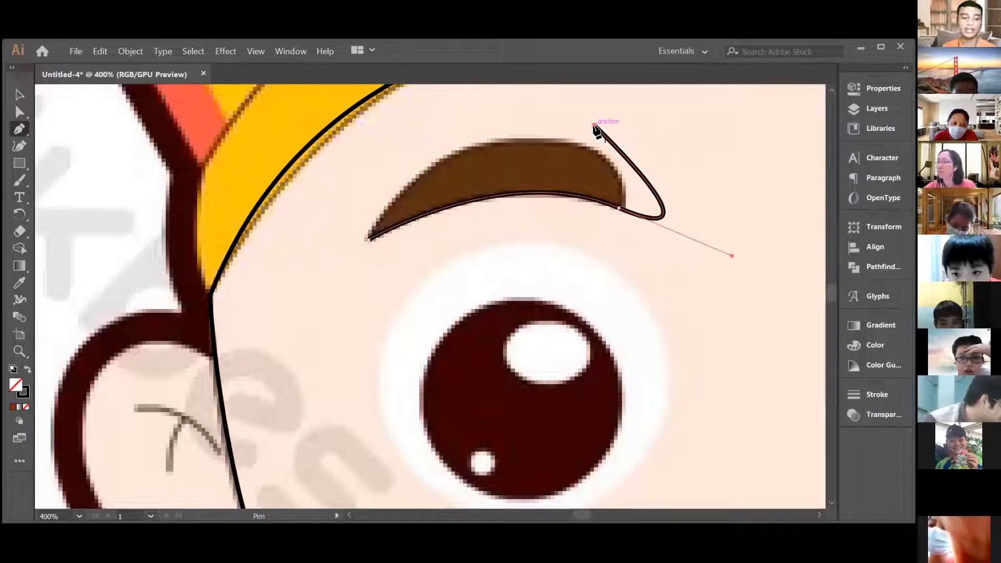
{"action": "key", "text": "ctrl"}
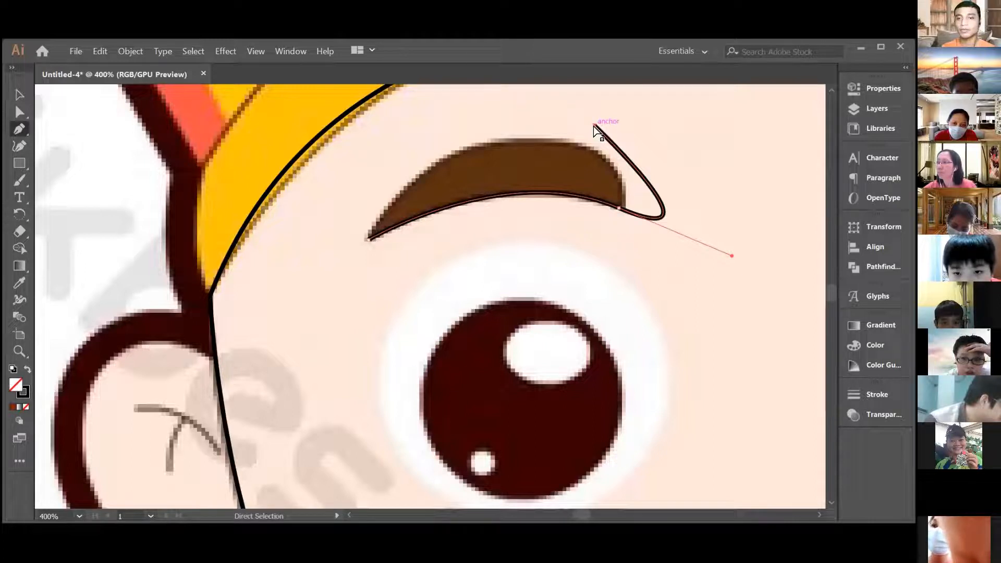
{"action": "key", "text": "ctrl+z"}
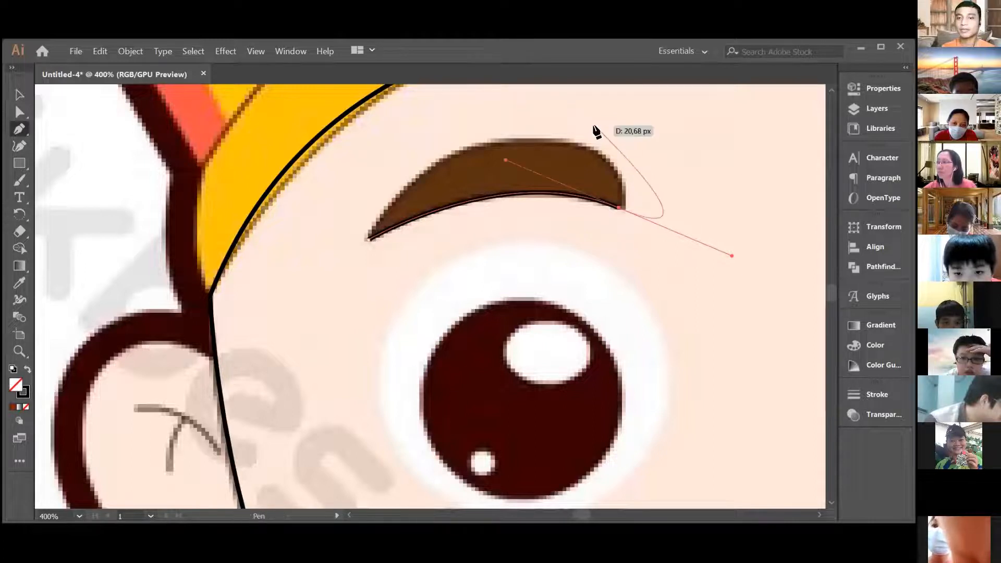
- Make the eyebrow's inner anchor a corner, trace its upper edge with curves, close the path at the outer tip and select the shape
{"action": "left_click", "coordinate": [618, 207]}
{"action": "left_click_drag", "start_coordinate": [618, 207], "coordinate": [495, 130]}
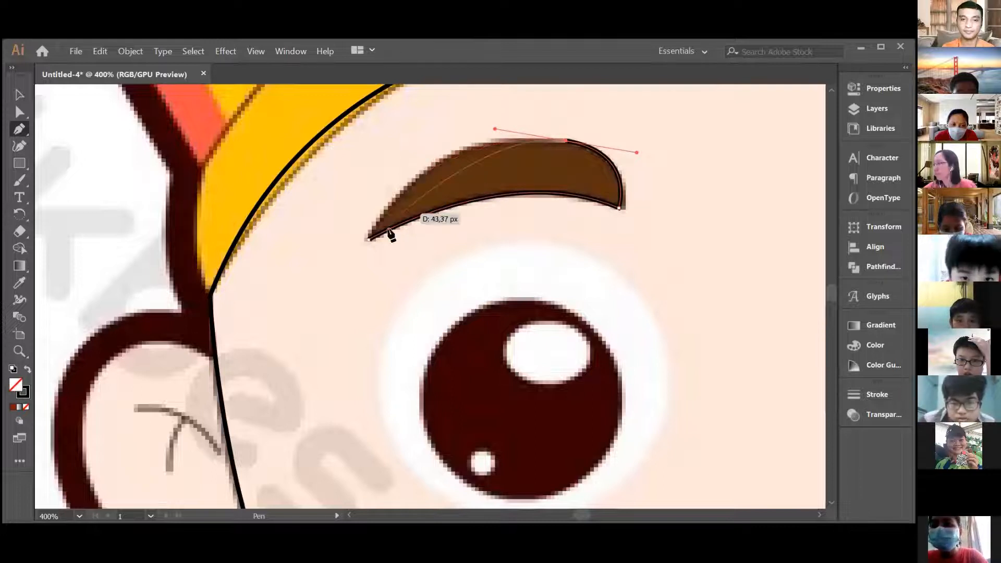
{"action": "left_click_drag", "start_coordinate": [368, 239], "coordinate": [333, 324]}
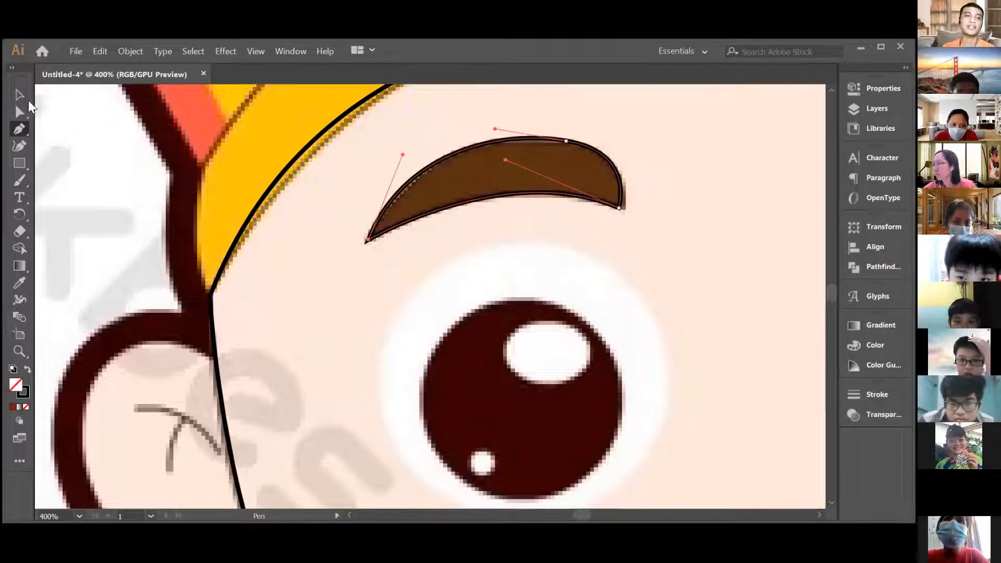
{"action": "left_click", "coordinate": [25, 98]}
{"action": "scroll", "coordinate": [740, 195], "scroll_direction": "down", "scroll_amount": 1}
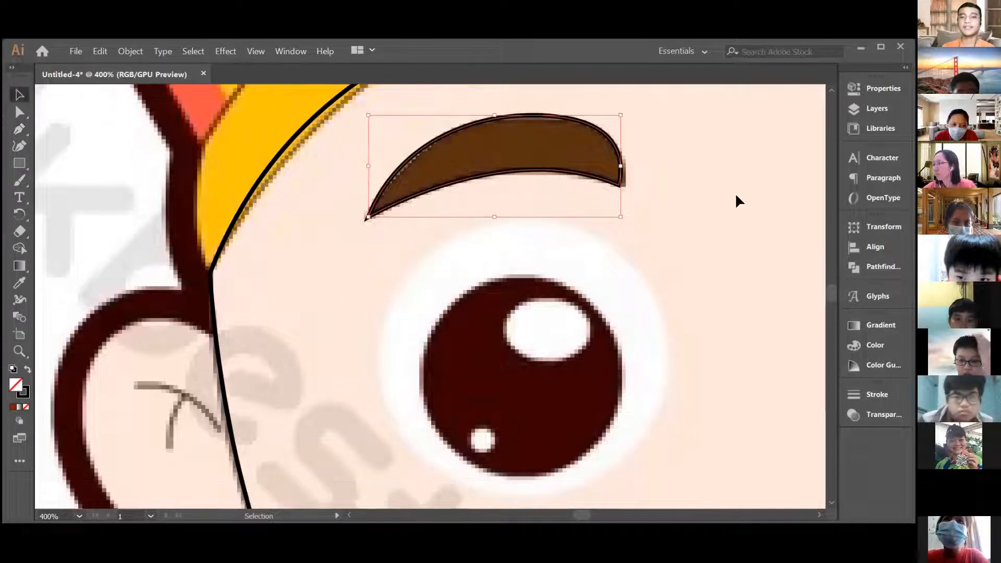
- Fill the traced left eyebrow with the brown sampled from the reference eyebrow using the Eyedropper, and deselect it
{"action": "key", "text": "a"}
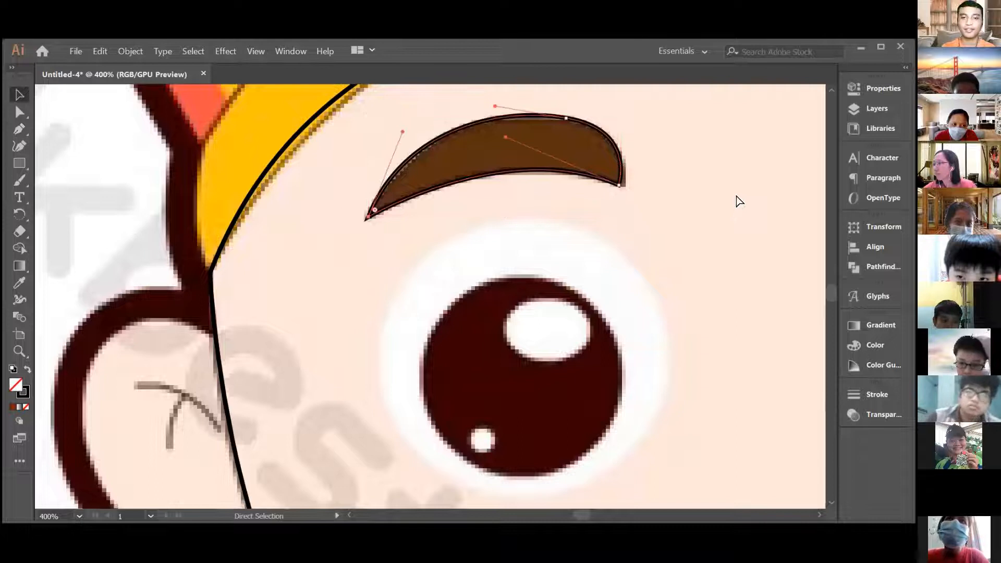
{"action": "key", "text": "ctrl+minus"}
{"action": "key", "text": "ctrl+minus"}
{"action": "key", "text": "ctrl+minus"}
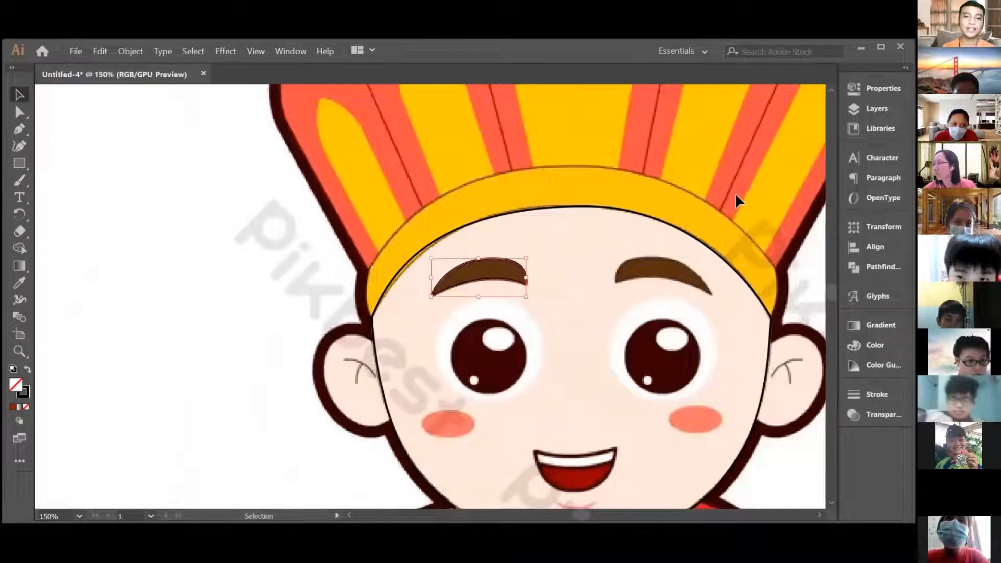
{"action": "scroll", "coordinate": [675, 236], "scroll_direction": "down", "scroll_amount": 2}
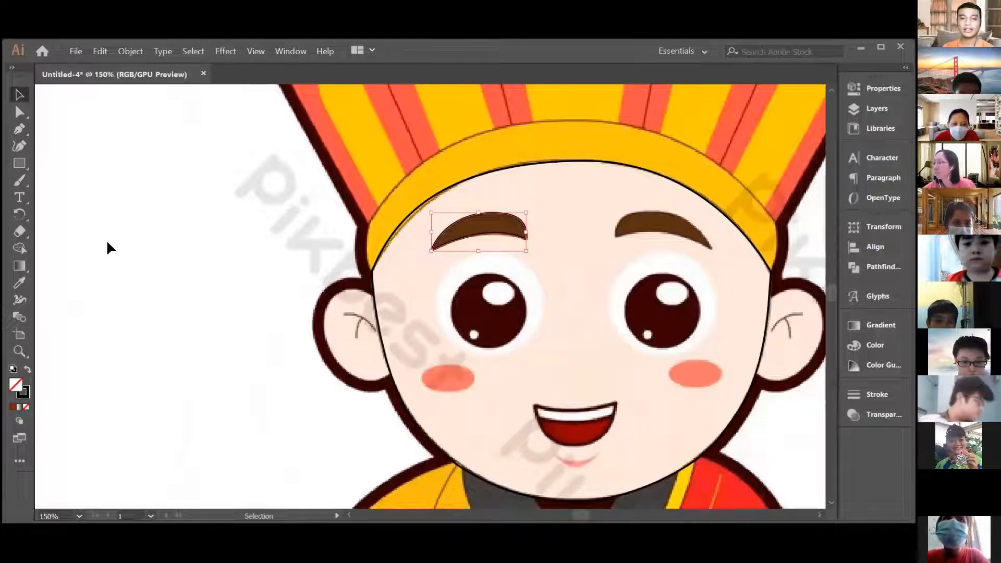
{"action": "left_click", "coordinate": [19, 284]}
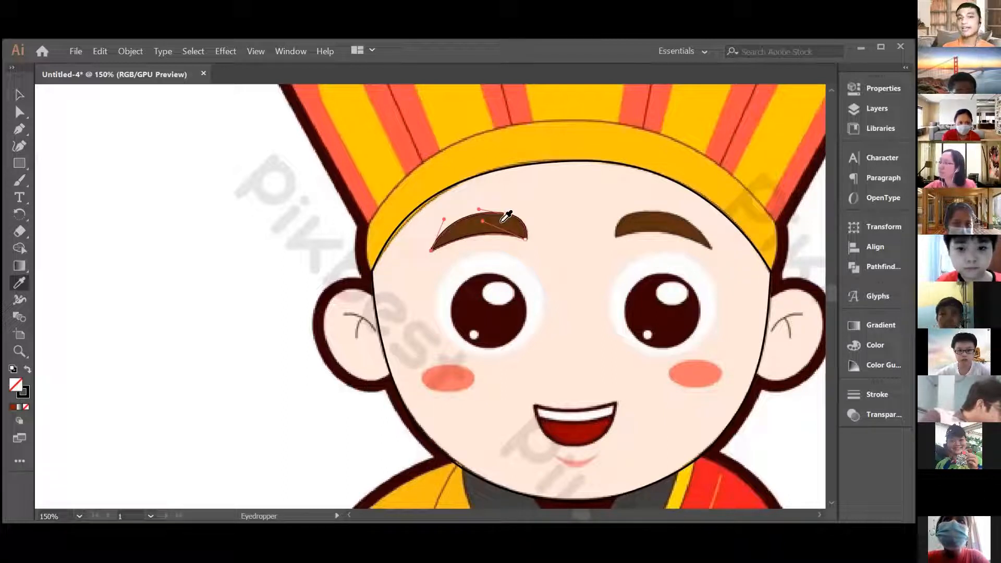
{"action": "left_click", "coordinate": [511, 216]}
{"action": "left_click", "coordinate": [21, 95]}
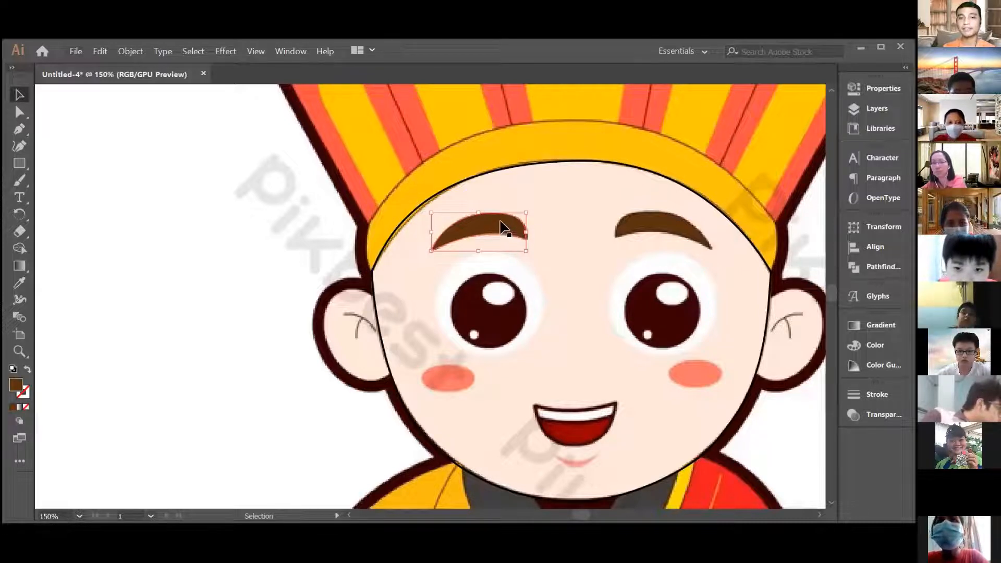
{"action": "left_click", "coordinate": [554, 224]}
- Duplicate the left eyebrow, reflect the copy across the vertical axis and position it over the right eyebrow
{"action": "left_click", "coordinate": [498, 233]}
{"action": "left_click_drag", "start_coordinate": [510, 233], "coordinate": [649, 224]}
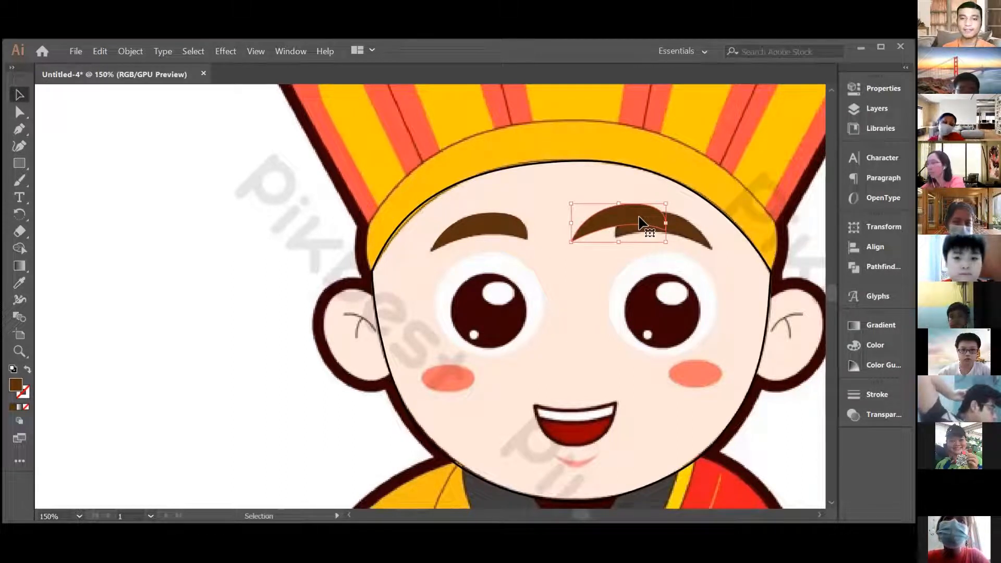
{"action": "right_click", "coordinate": [641, 224]}
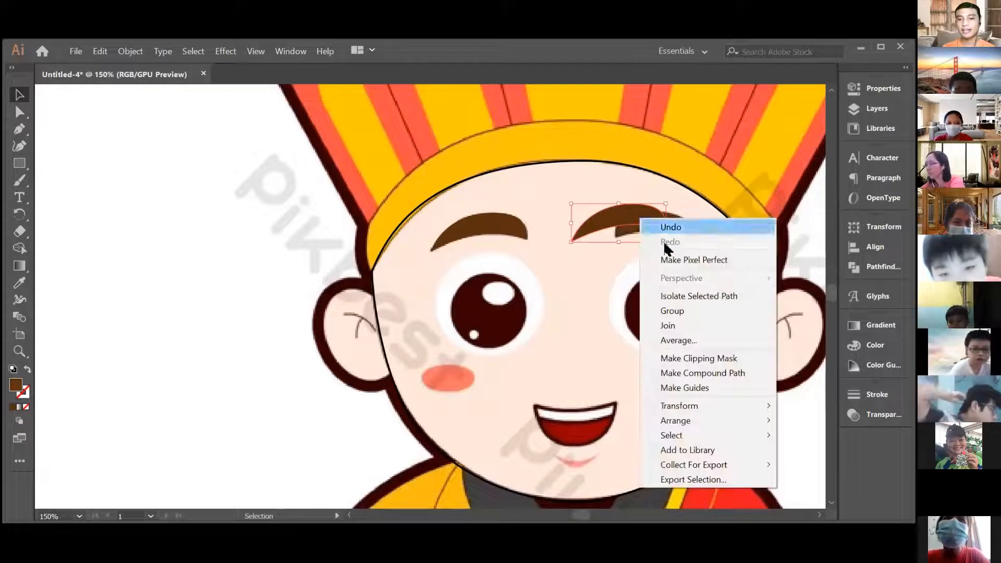
{"action": "mouse_move", "coordinate": [693, 409]}
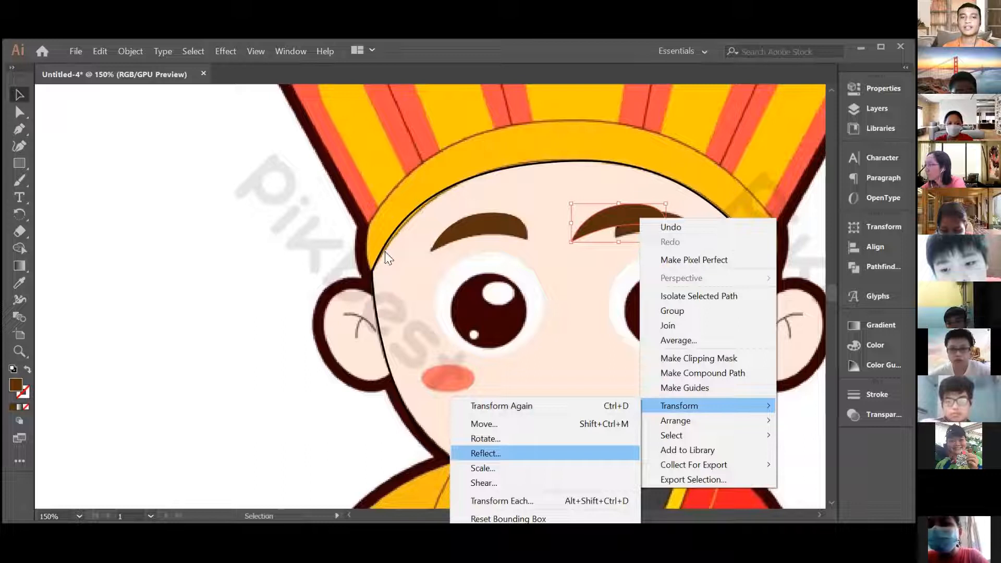
{"action": "left_click", "coordinate": [497, 455]}
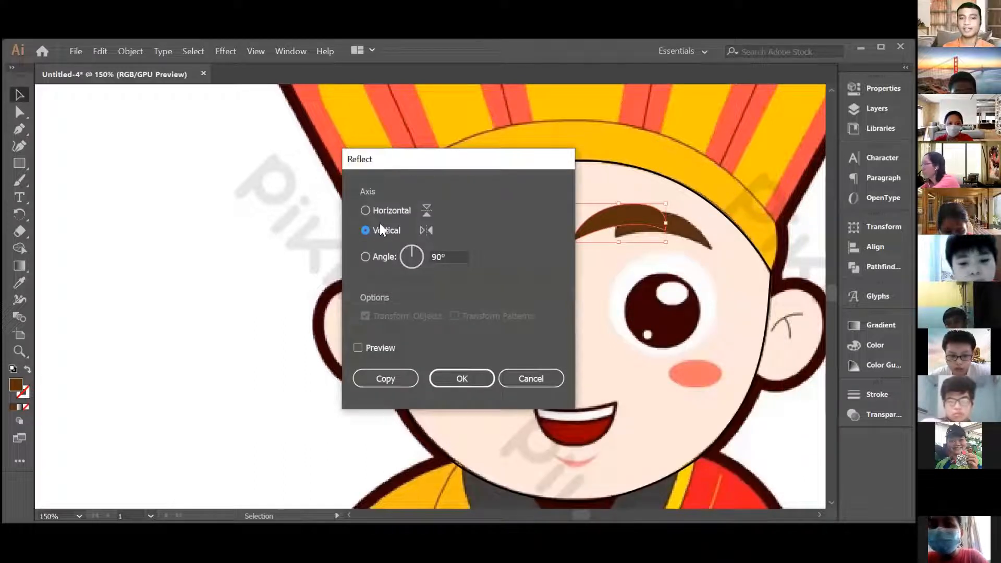
{"action": "left_click", "coordinate": [469, 380]}
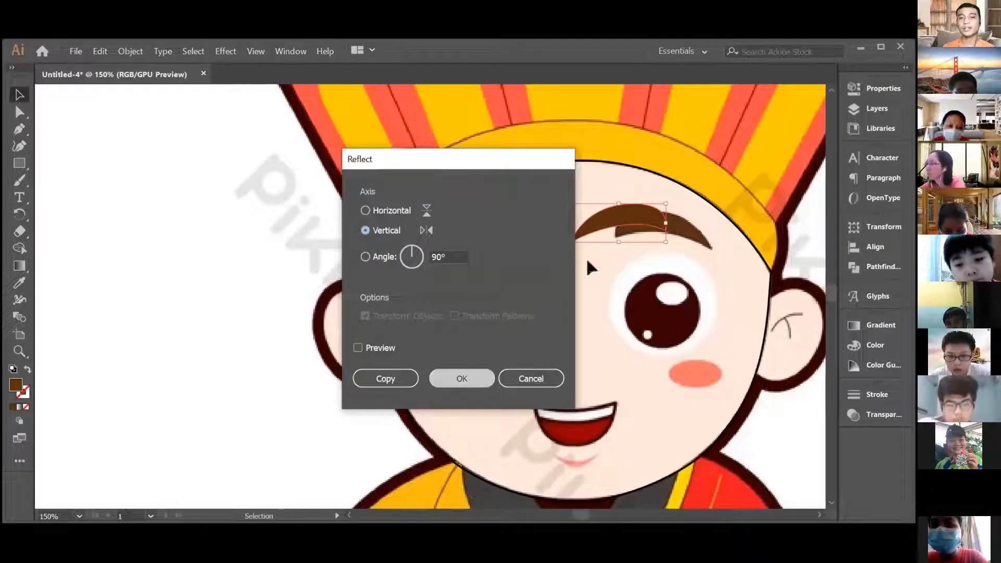
{"action": "left_click_drag", "start_coordinate": [630, 223], "coordinate": [674, 233]}
{"action": "left_click", "coordinate": [283, 212]}
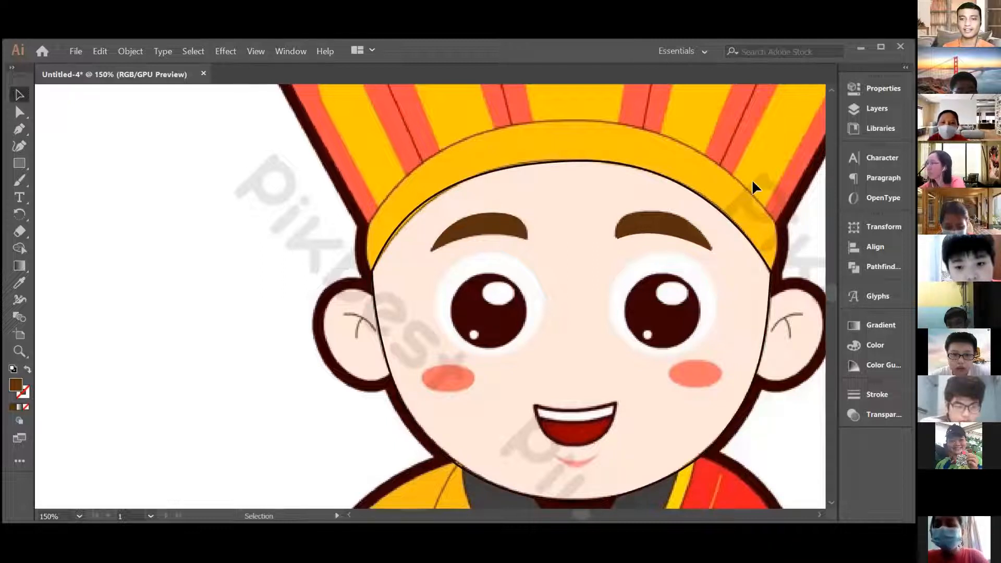
- Draw an ellipse over the white of the left eye, align it with the reference and set its fill to none
{"action": "scroll", "coordinate": [755, 187], "scroll_direction": "down", "scroll_amount": 3}
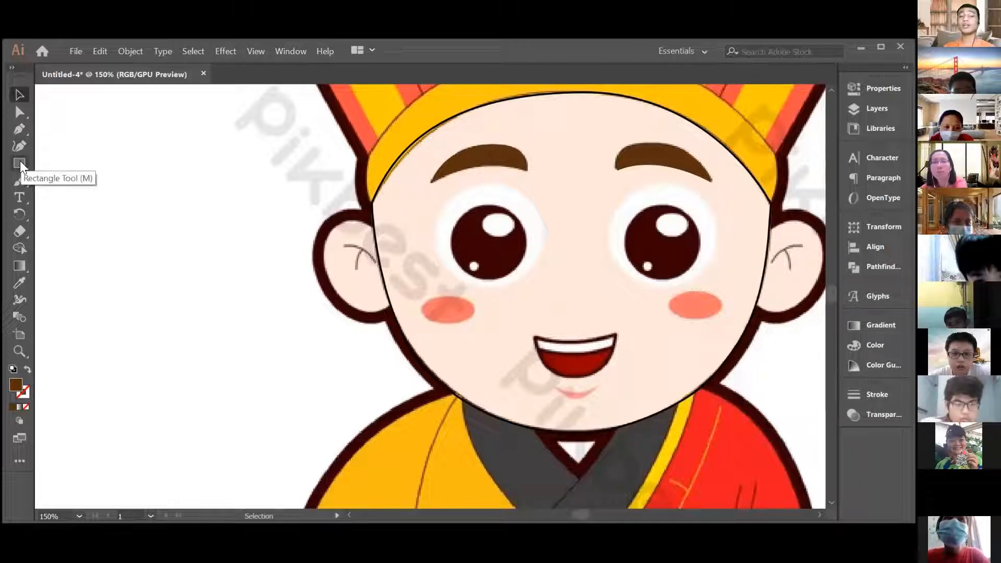
{"action": "left_click_drag", "start_coordinate": [21, 166], "coordinate": [62, 181]}
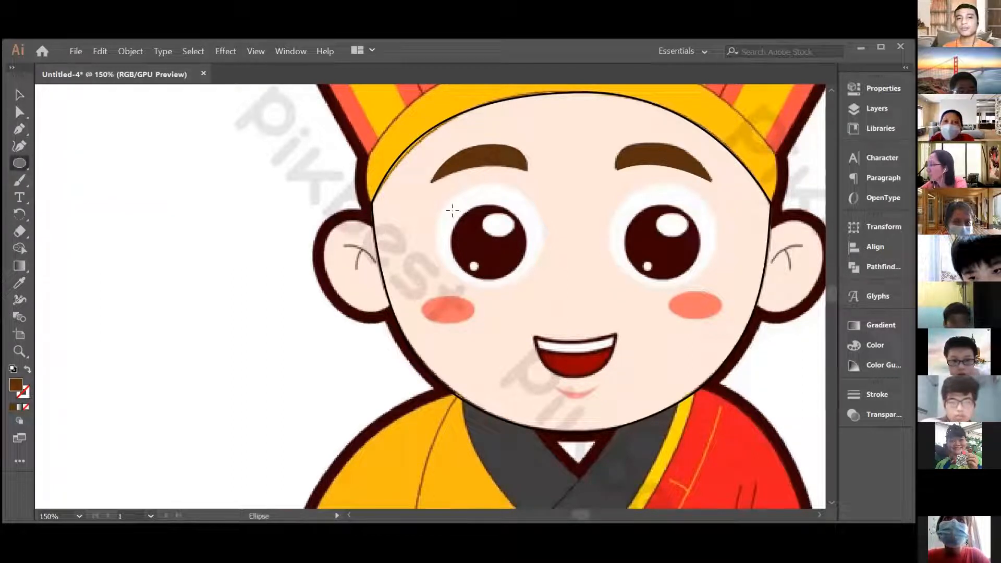
{"action": "left_click_drag", "start_coordinate": [442, 193], "coordinate": [549, 292]}
{"action": "key", "text": "v"}
{"action": "left_click_drag", "start_coordinate": [514, 212], "coordinate": [511, 207]}
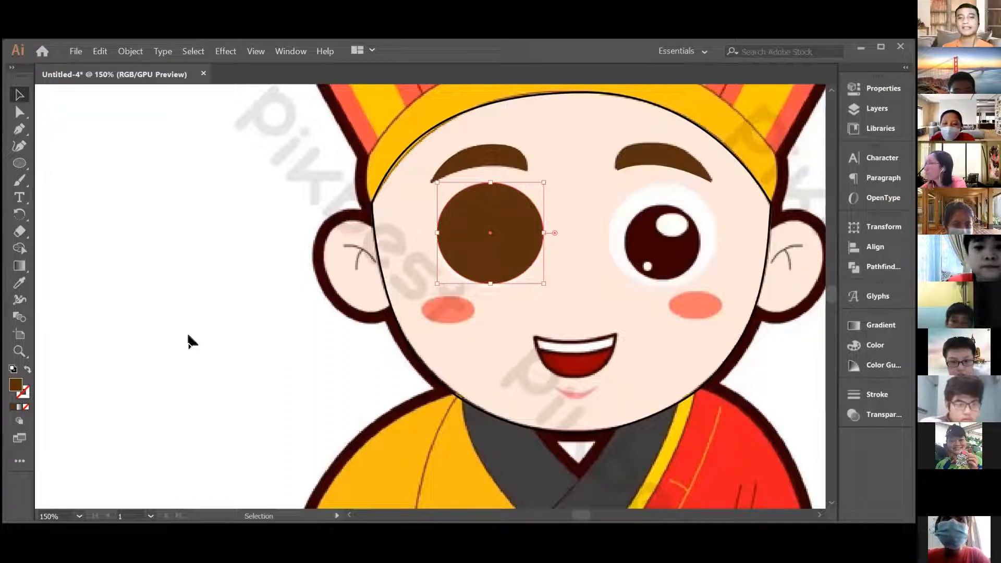
{"action": "left_click", "coordinate": [25, 409]}
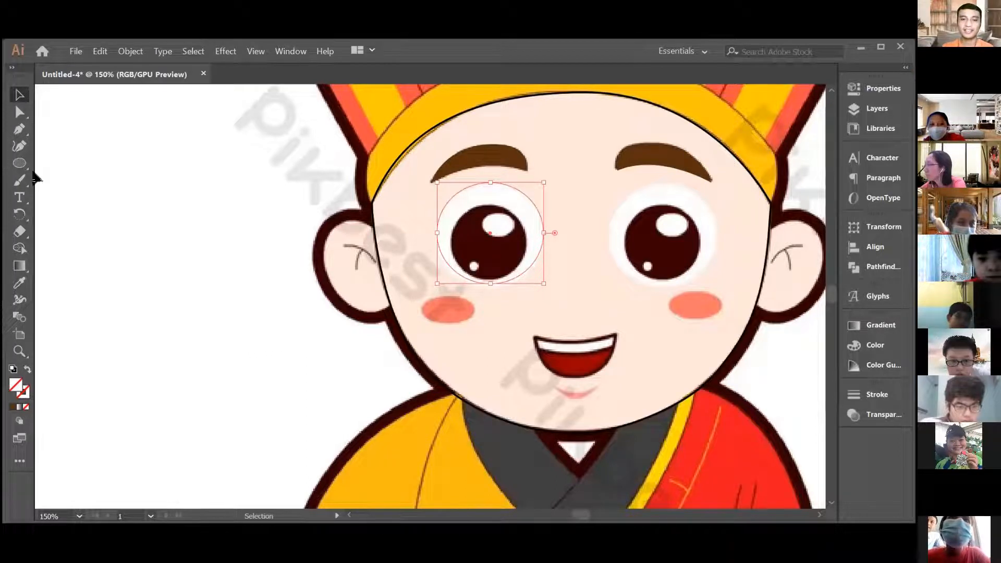
- Draw unfilled ellipses over the left eye's dark iris, its large upper highlight and its small lower highlight
{"action": "left_click", "coordinate": [18, 164]}
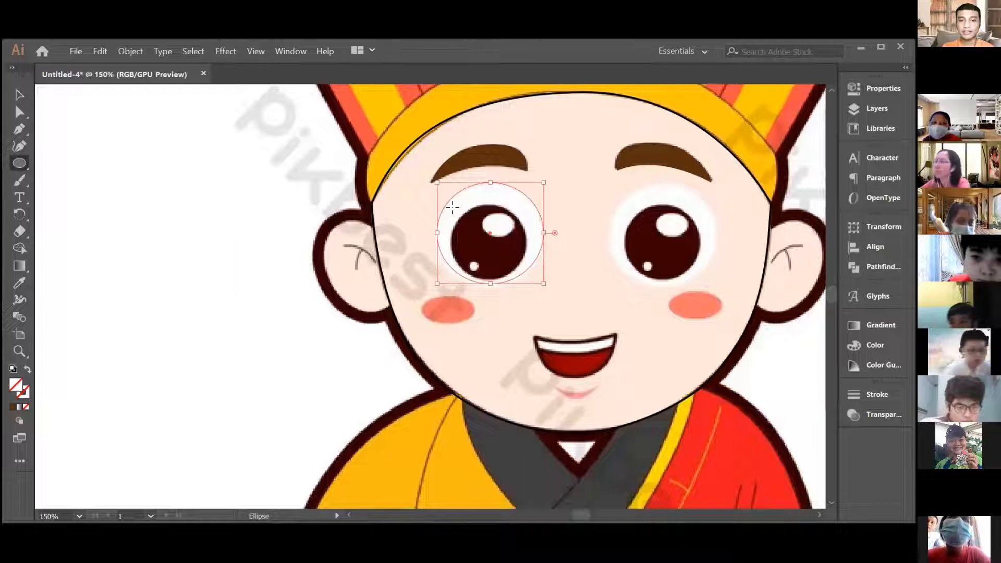
{"action": "left_click_drag", "start_coordinate": [451, 205], "coordinate": [530, 280]}
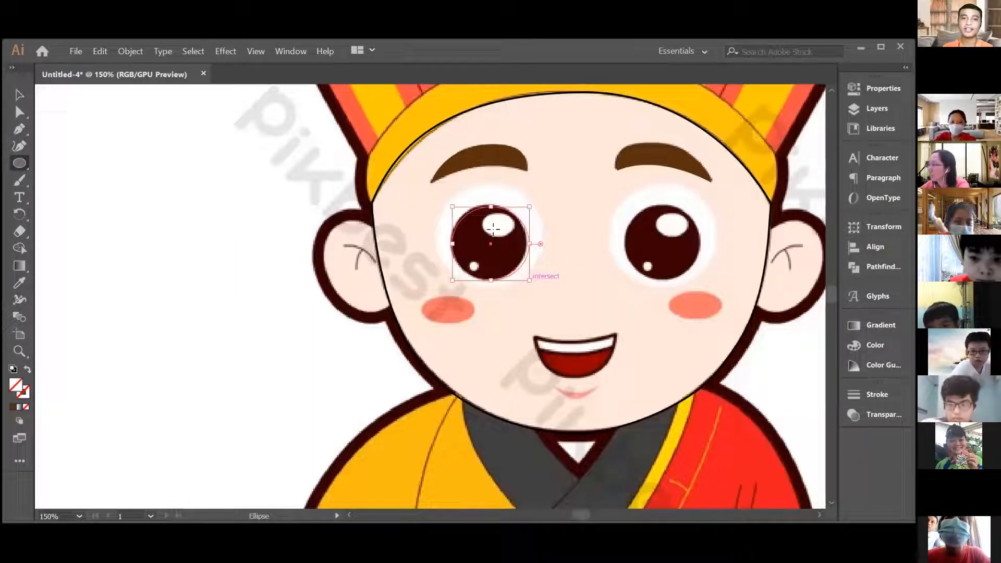
{"action": "left_click_drag", "start_coordinate": [482, 213], "coordinate": [516, 237]}
{"action": "left_click_drag", "start_coordinate": [472, 264], "coordinate": [479, 268]}
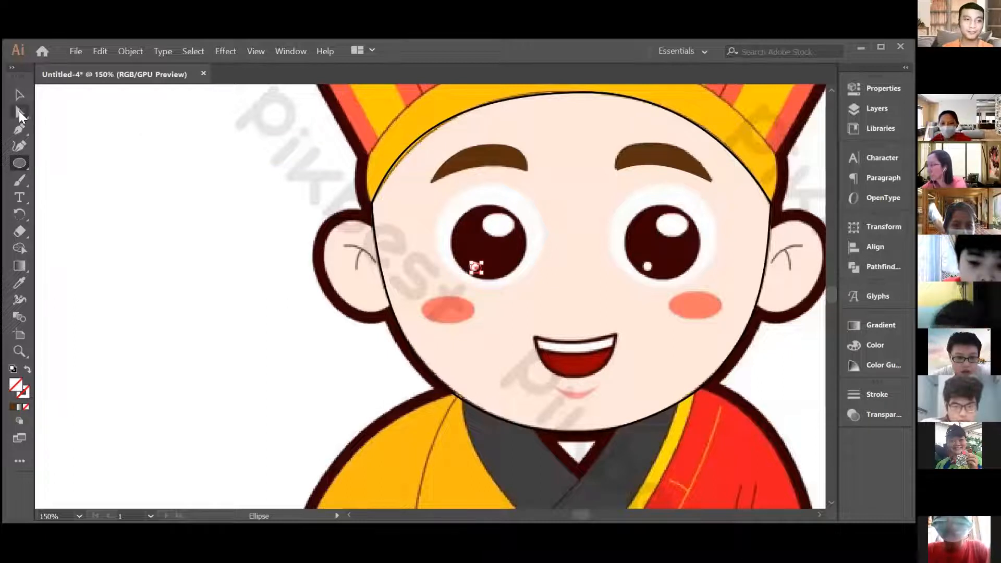
- Fill the left eye's outer ellipse with the white sampled from the reference eye
{"action": "left_click", "coordinate": [20, 95]}
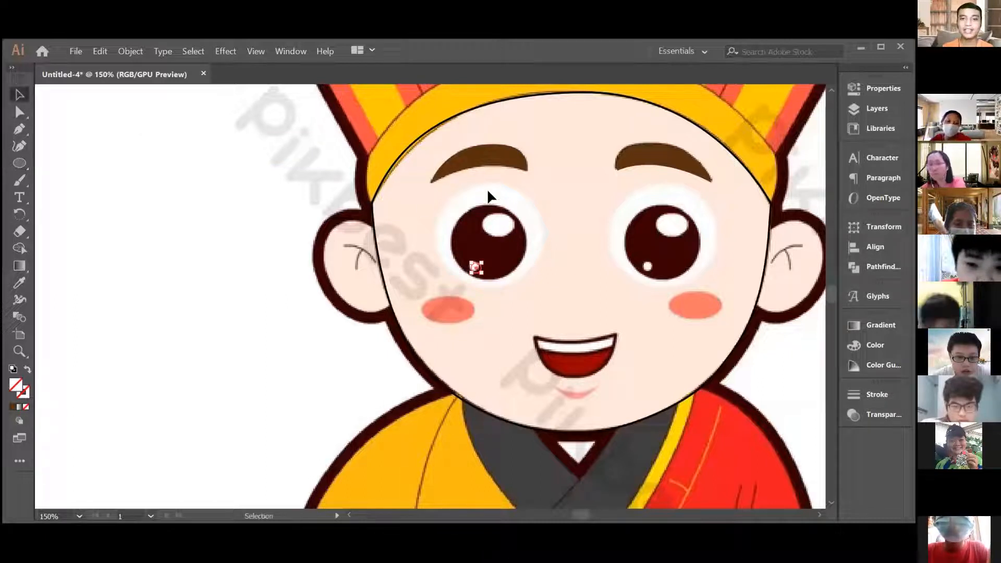
{"action": "left_click", "coordinate": [494, 186]}
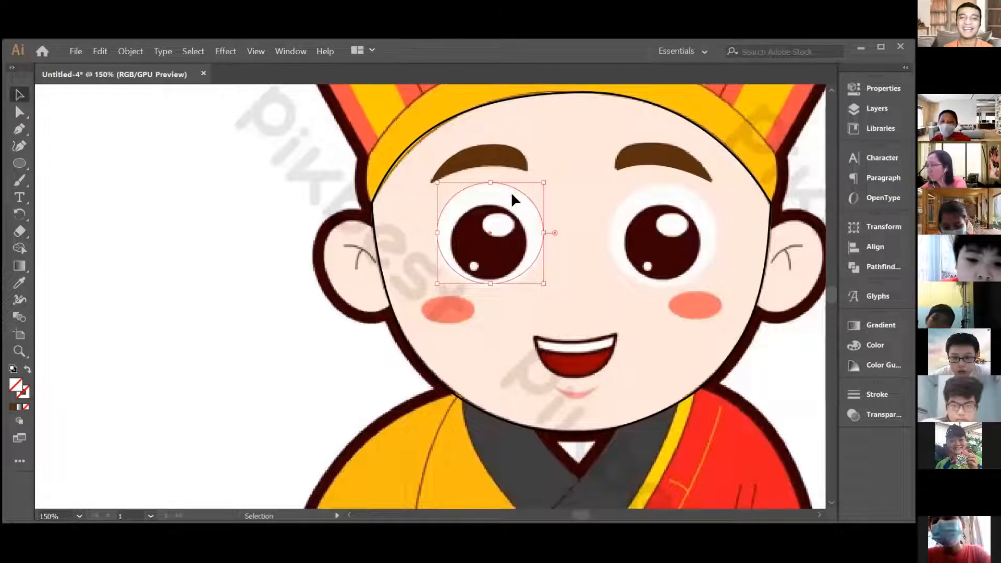
{"action": "left_click", "coordinate": [241, 172]}
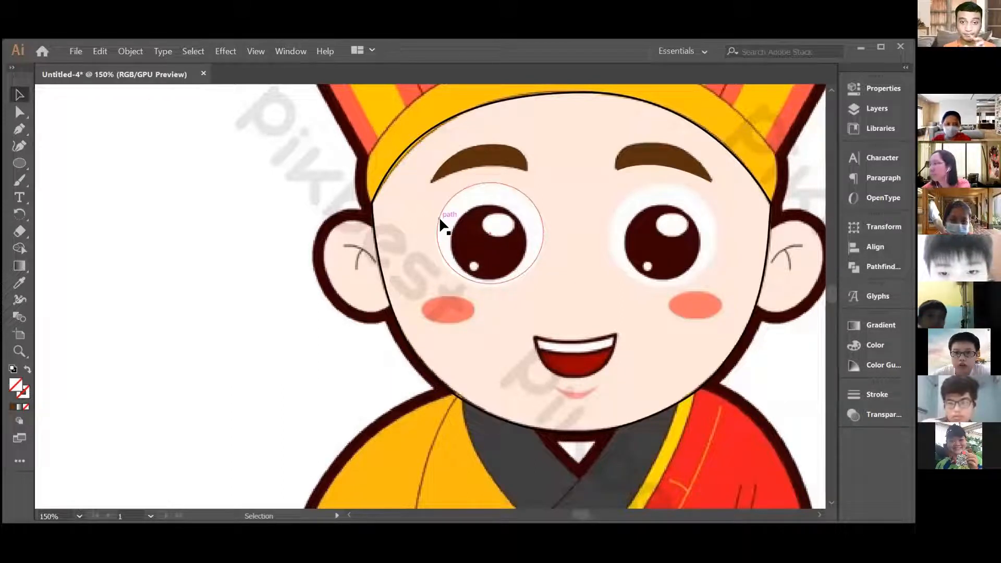
{"action": "left_click", "coordinate": [439, 216]}
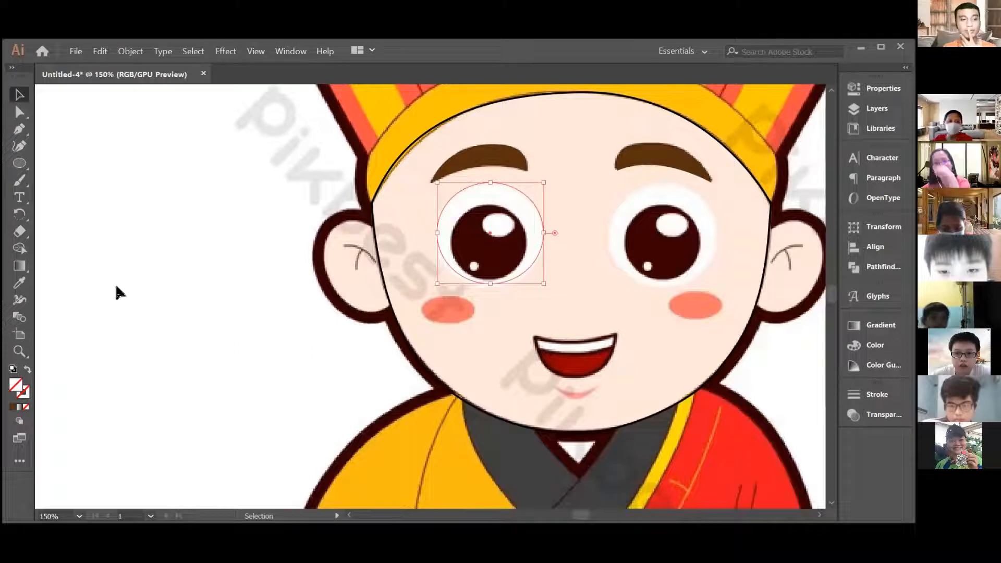
{"action": "left_click", "coordinate": [20, 284]}
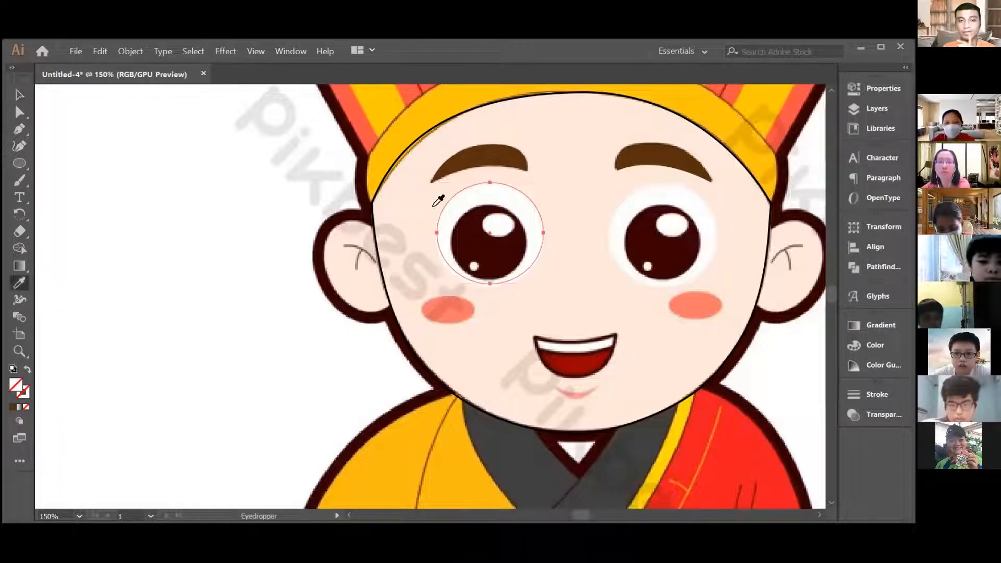
{"action": "left_click", "coordinate": [509, 196]}
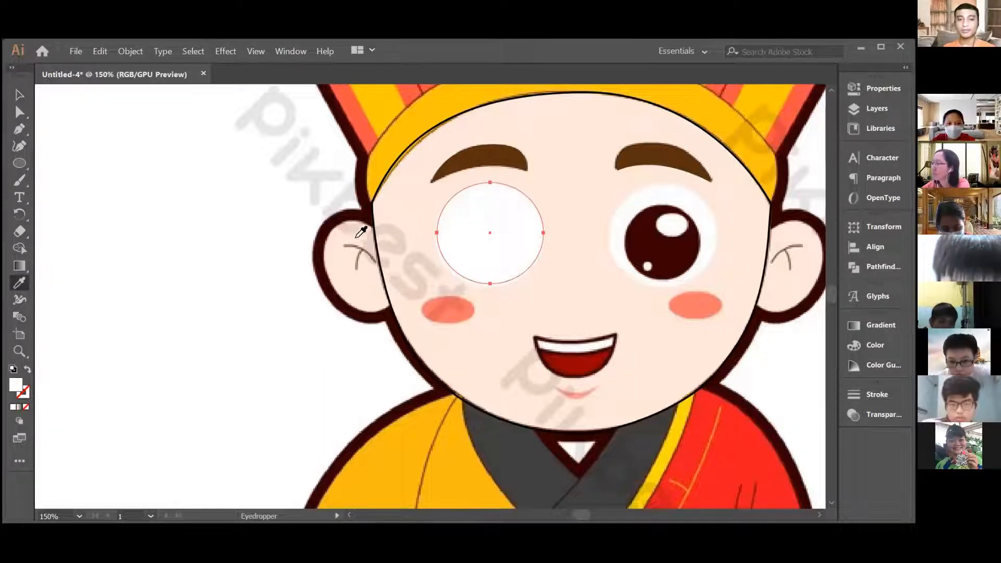
{"action": "left_click", "coordinate": [24, 96]}
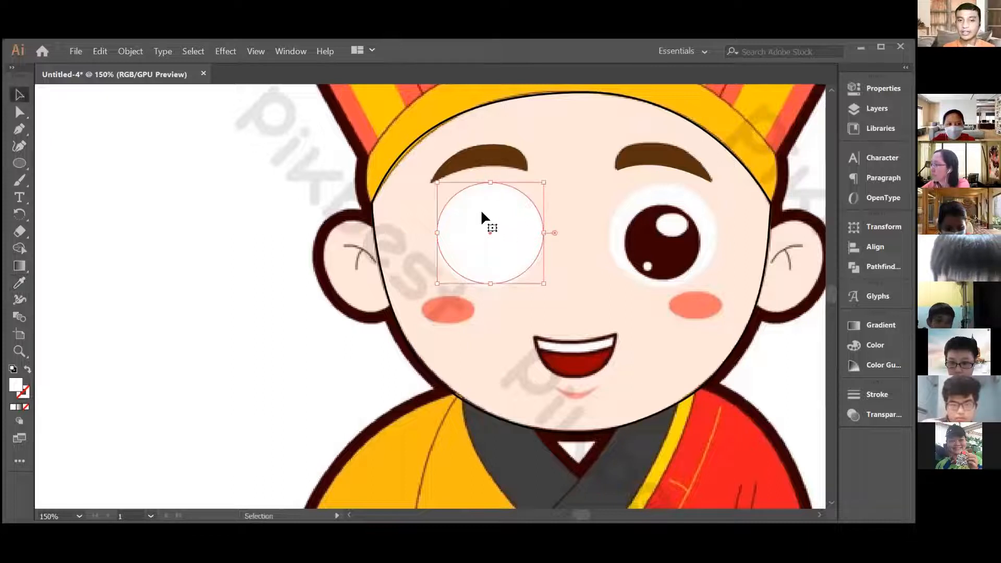
- Fill the left eye's iris ellipse with the dark maroon sampled from the reference's right iris
{"action": "left_click", "coordinate": [457, 220]}
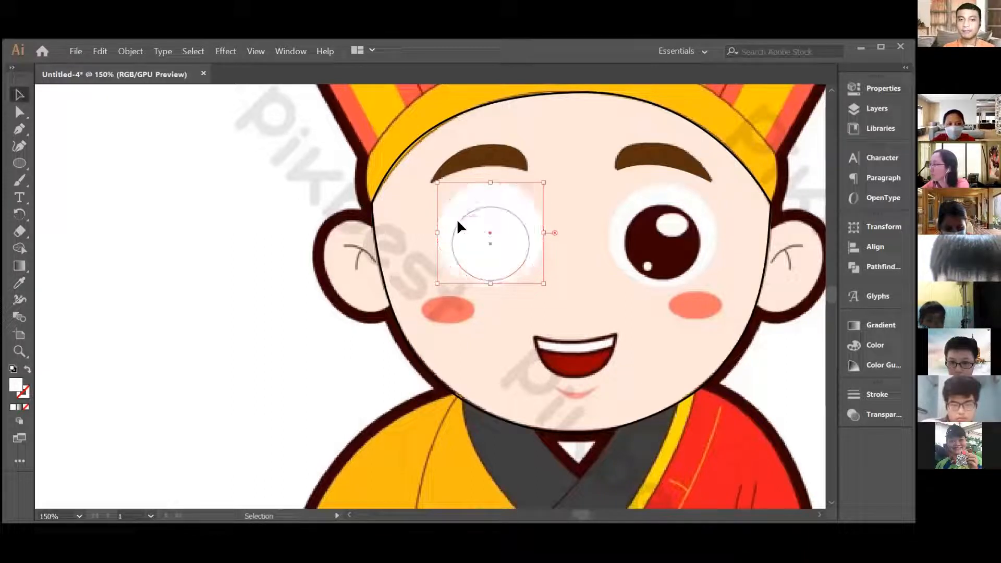
{"action": "left_click", "coordinate": [20, 280]}
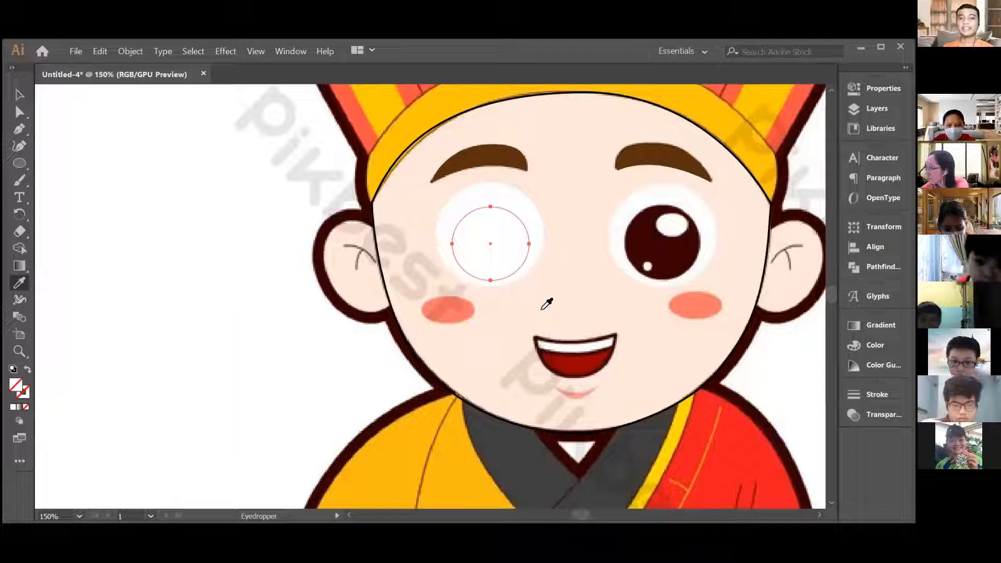
{"action": "left_click", "coordinate": [658, 237]}
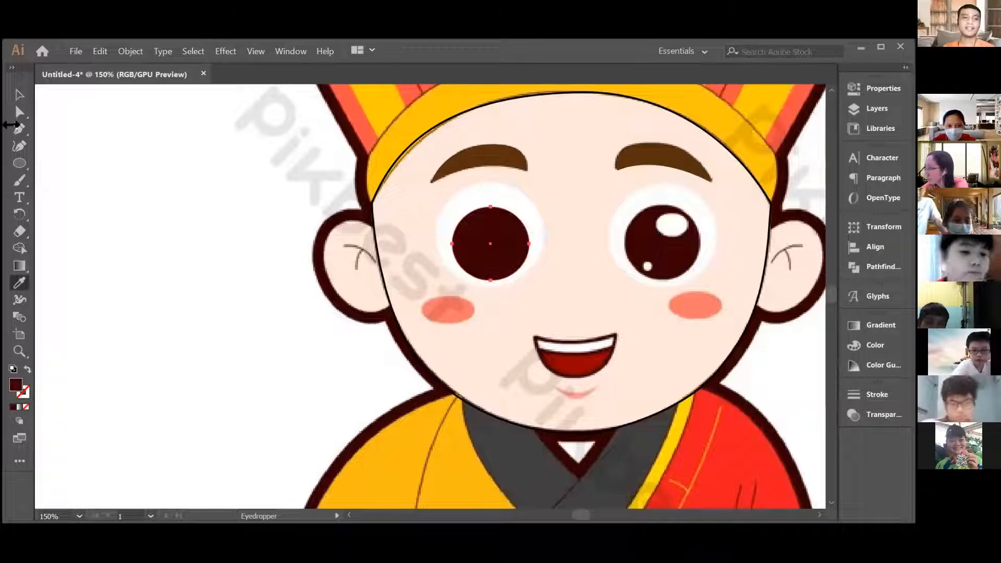
{"action": "left_click", "coordinate": [18, 97]}
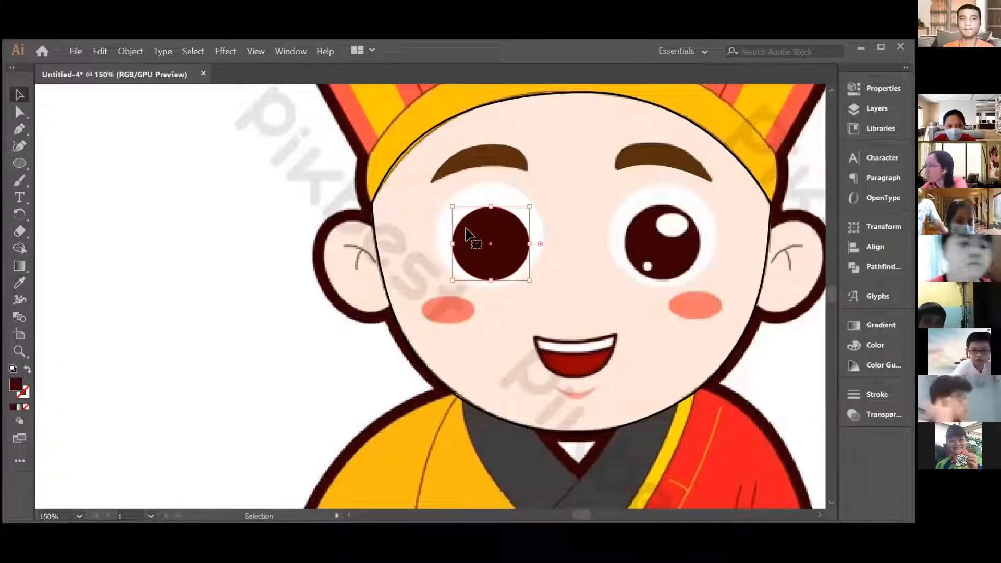
- Fill the large upper highlight ellipse in the left eye with the white sampled from the eye's outer ellipse
{"action": "left_click", "coordinate": [511, 232]}
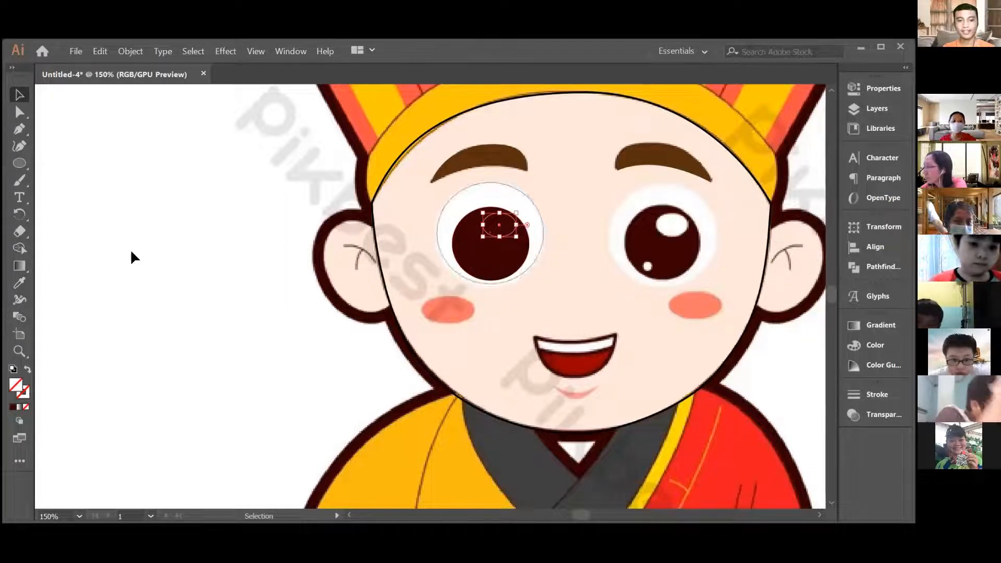
{"action": "left_click", "coordinate": [20, 283]}
{"action": "left_click", "coordinate": [524, 206]}
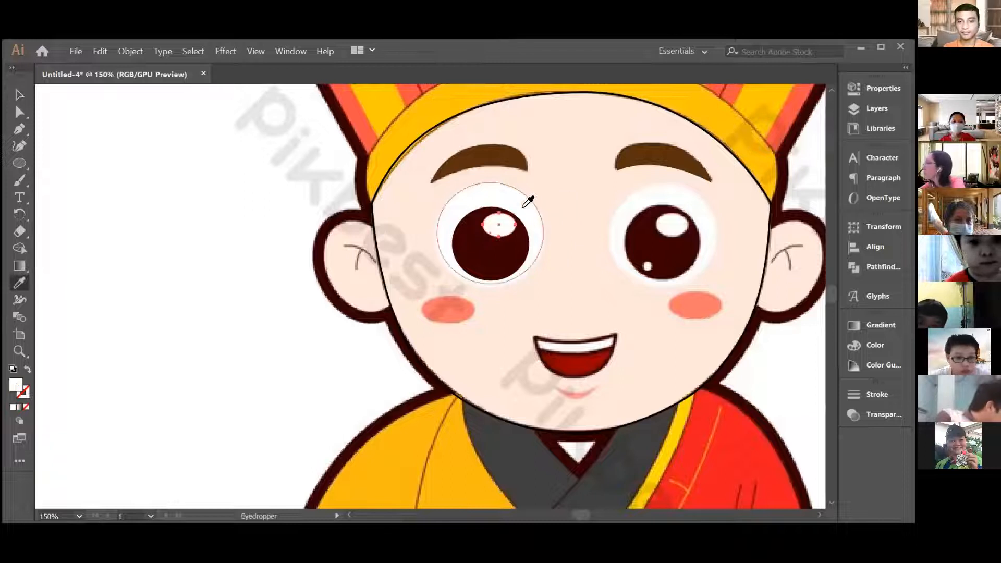
{"action": "left_click", "coordinate": [19, 95]}
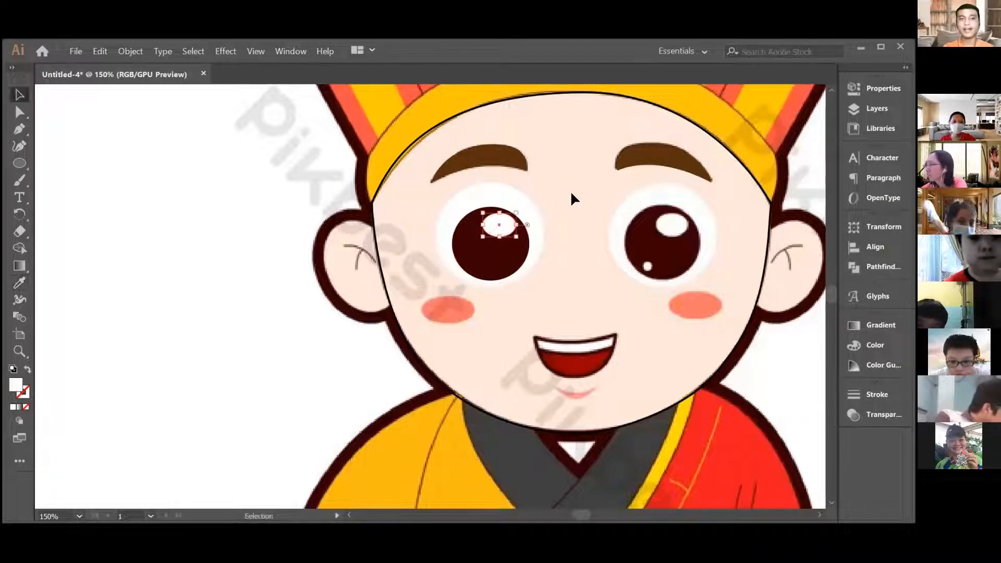
- Fill the small lower highlight in the left eye with the white sampled from the outer ellipse, and deselect it
{"action": "left_click", "coordinate": [476, 268]}
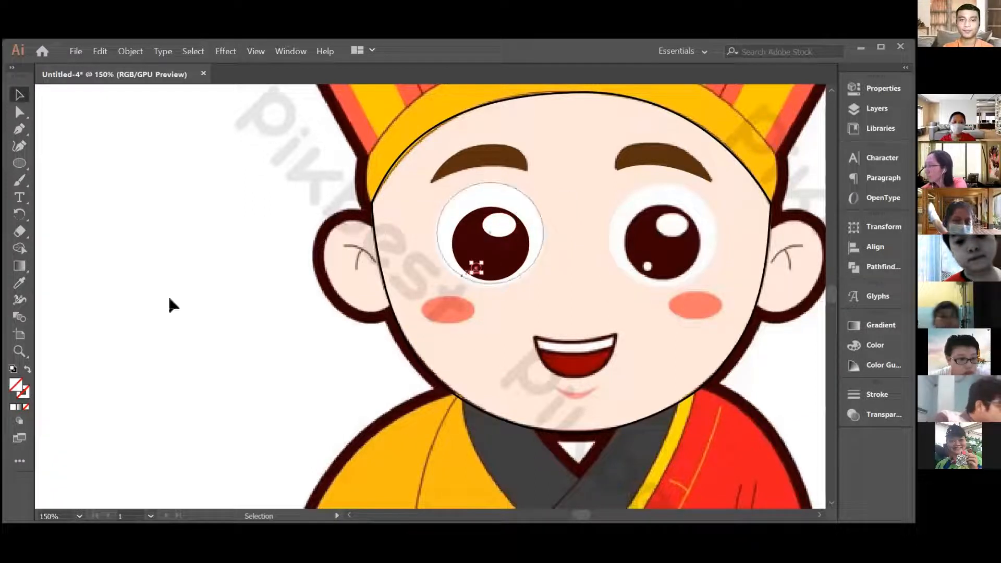
{"action": "left_click", "coordinate": [19, 283]}
{"action": "left_click", "coordinate": [518, 189]}
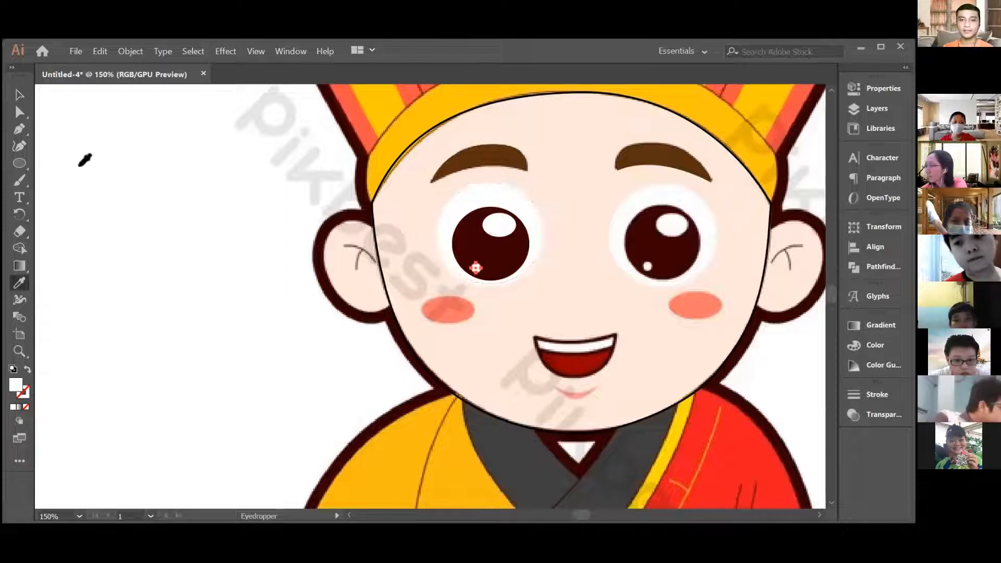
{"action": "key", "text": "v"}
{"action": "left_click", "coordinate": [564, 196]}
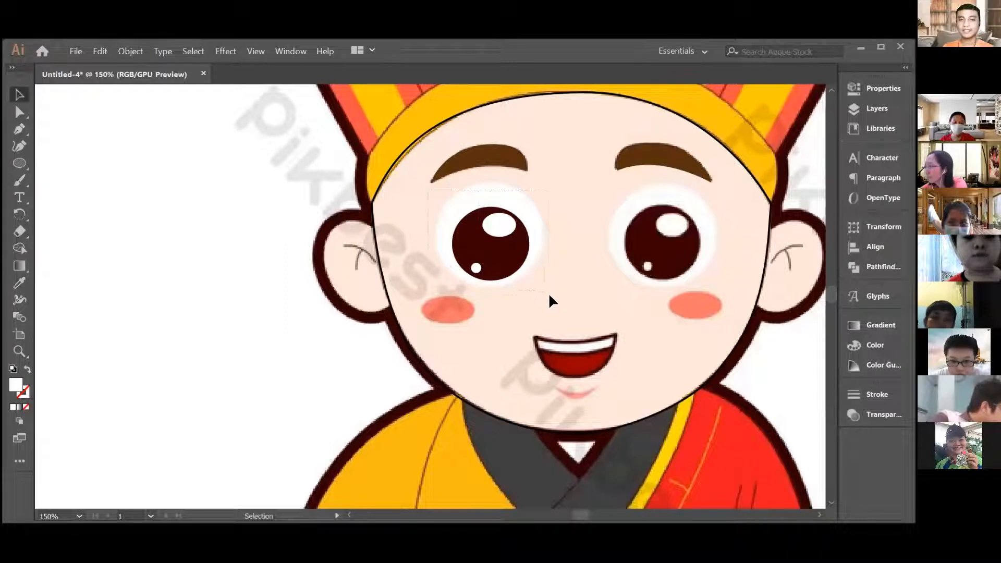
- Duplicate the complete left eye with its iris and highlights onto the reference's right eye, and deselect it
{"action": "left_click_drag", "start_coordinate": [553, 296], "coordinate": [553, 295]}
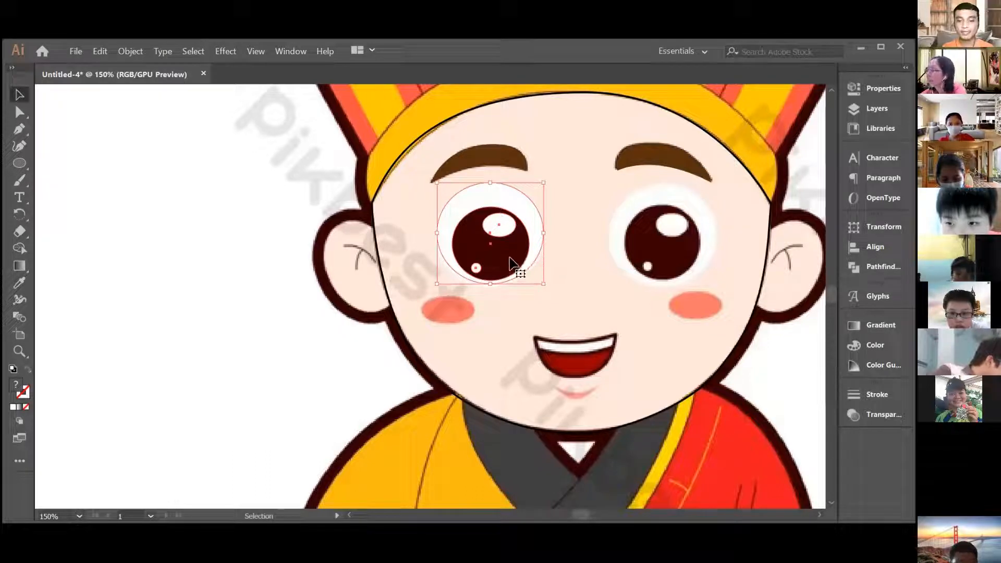
{"action": "left_click_drag", "start_coordinate": [516, 263], "coordinate": [692, 258]}
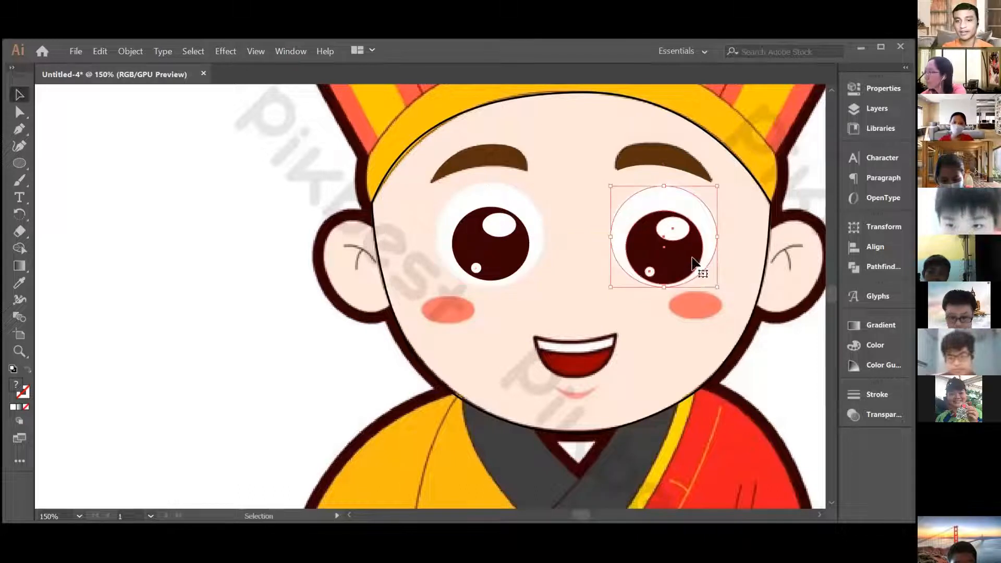
{"action": "left_click", "coordinate": [666, 357]}
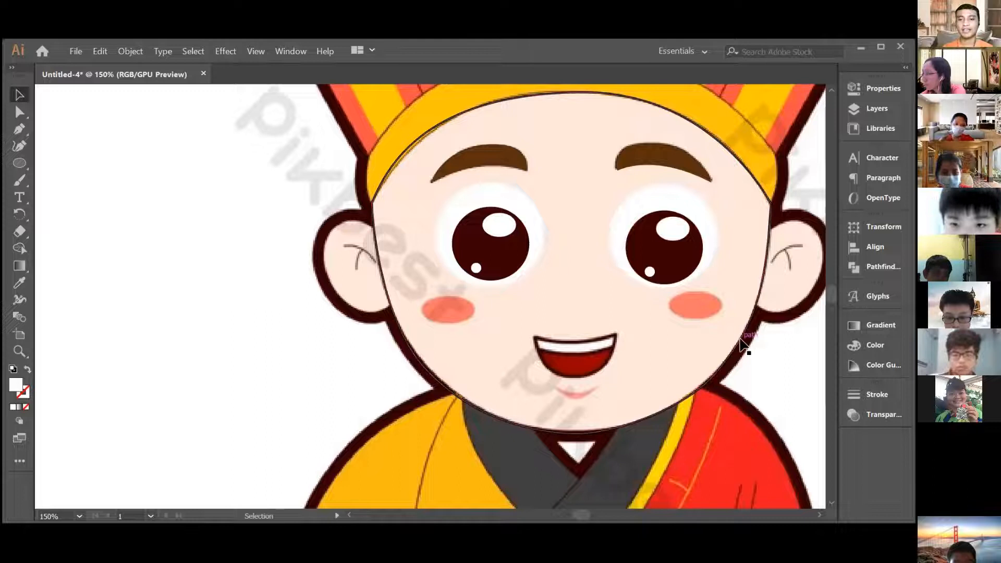
- Draw an ellipse over the left cheek, fill it with the coral sampled from the reference's right cheek, and duplicate it onto the right cheek
{"action": "left_click", "coordinate": [21, 163]}
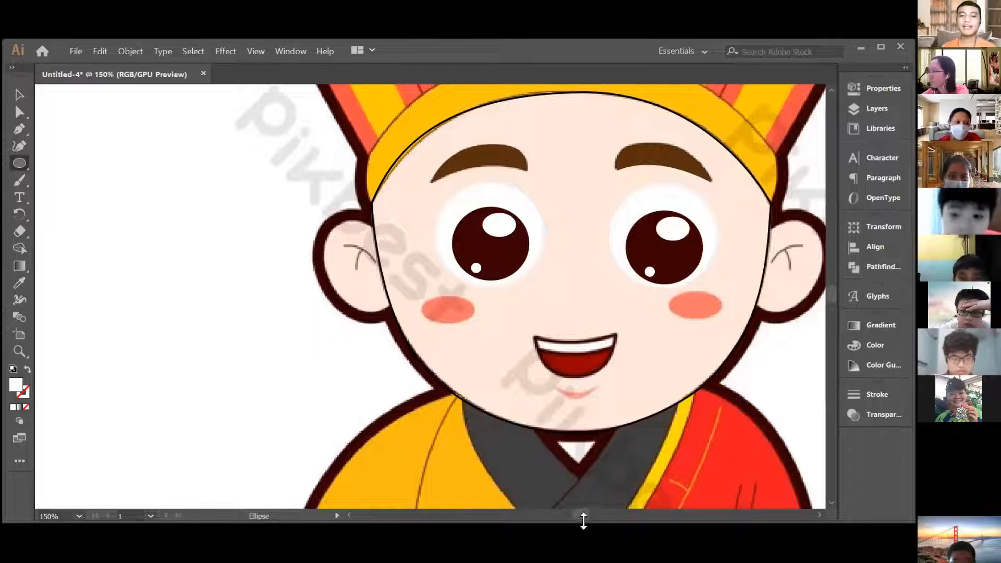
{"action": "left_click_drag", "start_coordinate": [582, 515], "coordinate": [584, 515]}
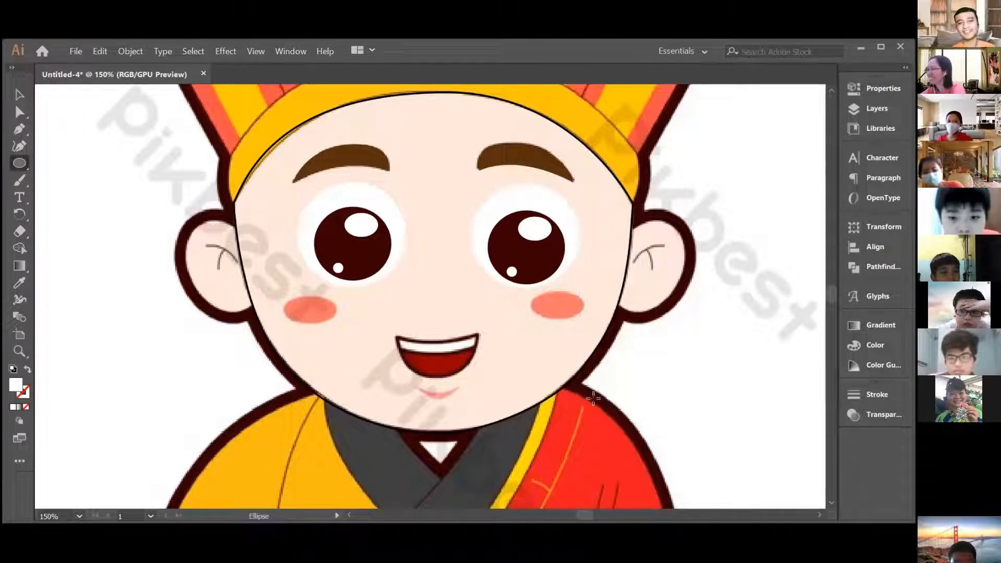
{"action": "scroll", "coordinate": [426, 295], "scroll_direction": "up", "scroll_amount": 2}
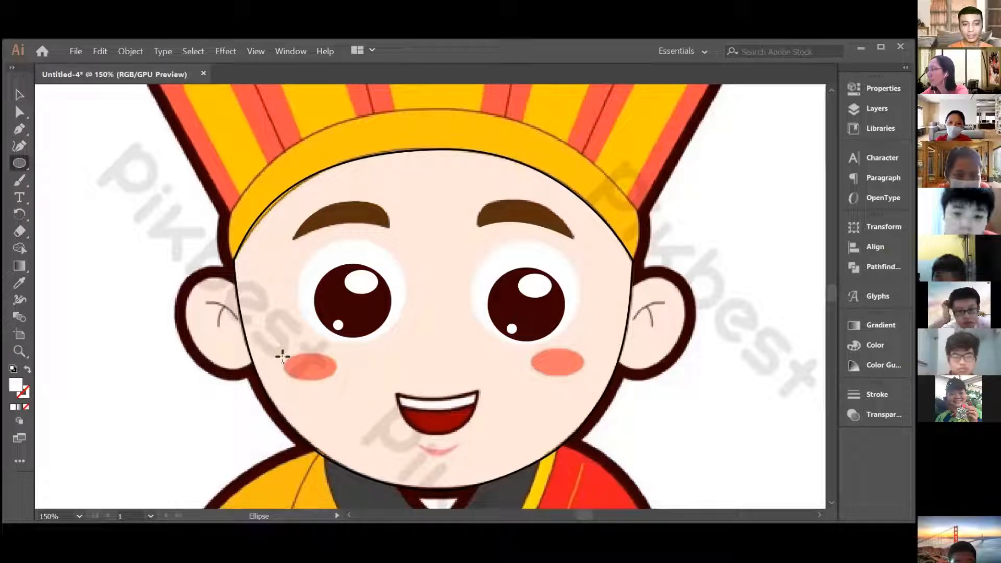
{"action": "left_click_drag", "start_coordinate": [282, 357], "coordinate": [334, 382]}
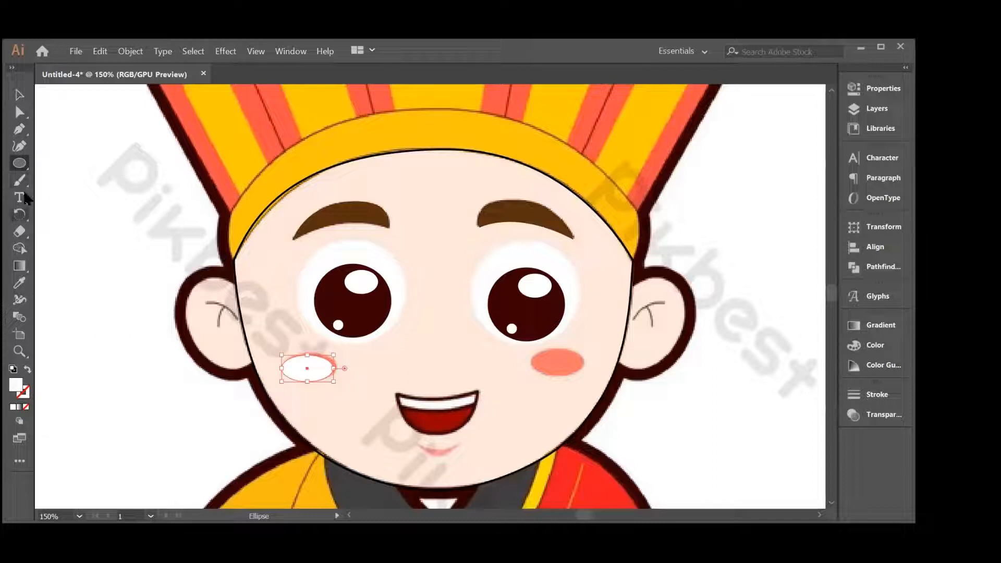
{"action": "left_click", "coordinate": [19, 283]}
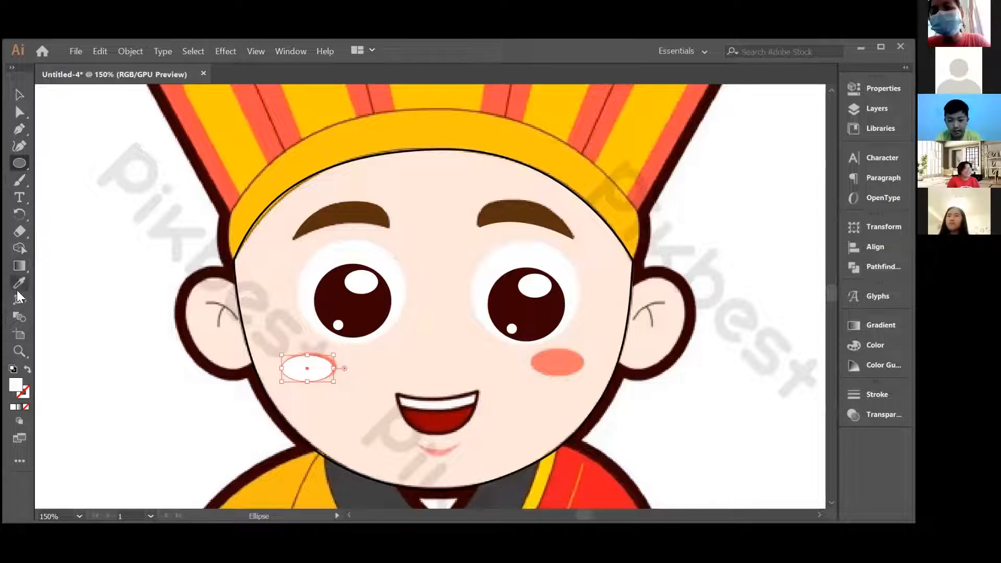
{"action": "left_click", "coordinate": [560, 357]}
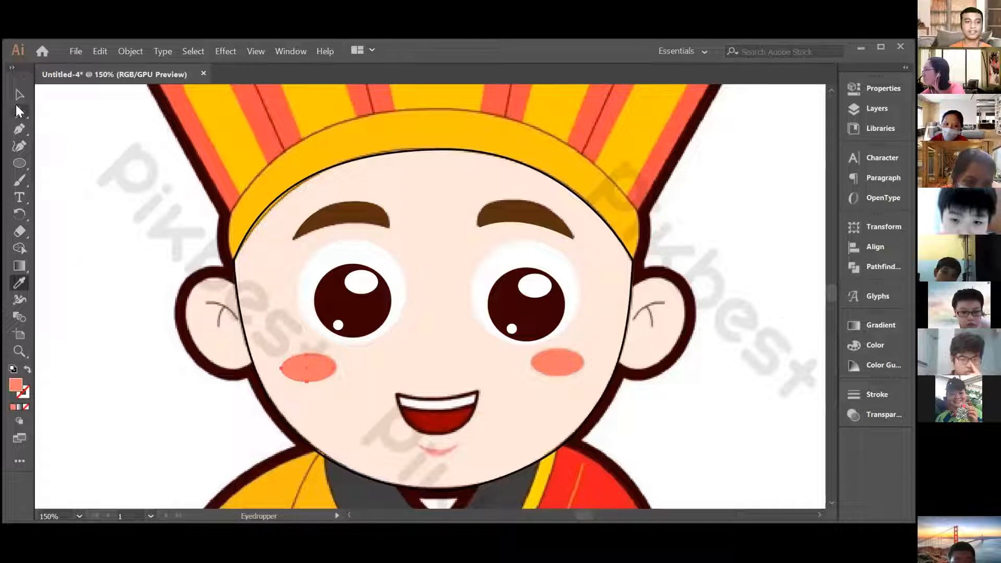
{"action": "left_click", "coordinate": [19, 95]}
{"action": "left_click_drag", "start_coordinate": [326, 376], "coordinate": [574, 372]}
- Trace the open mouth as a closed shape with the Pen tool, following its curved upper edge and rounded bottom
{"action": "scroll", "coordinate": [365, 360], "scroll_direction": "down", "scroll_amount": 3}
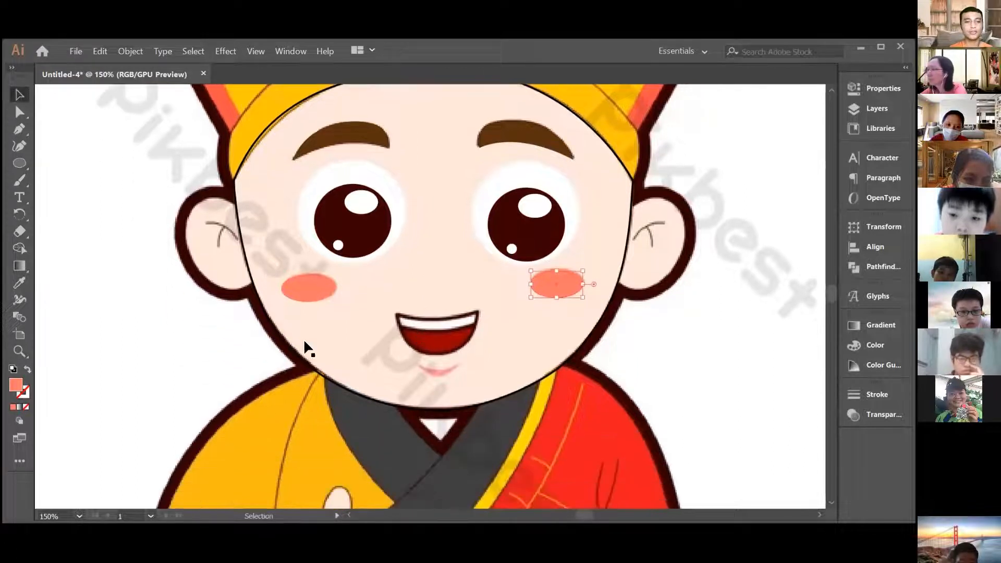
{"action": "left_click", "coordinate": [19, 128]}
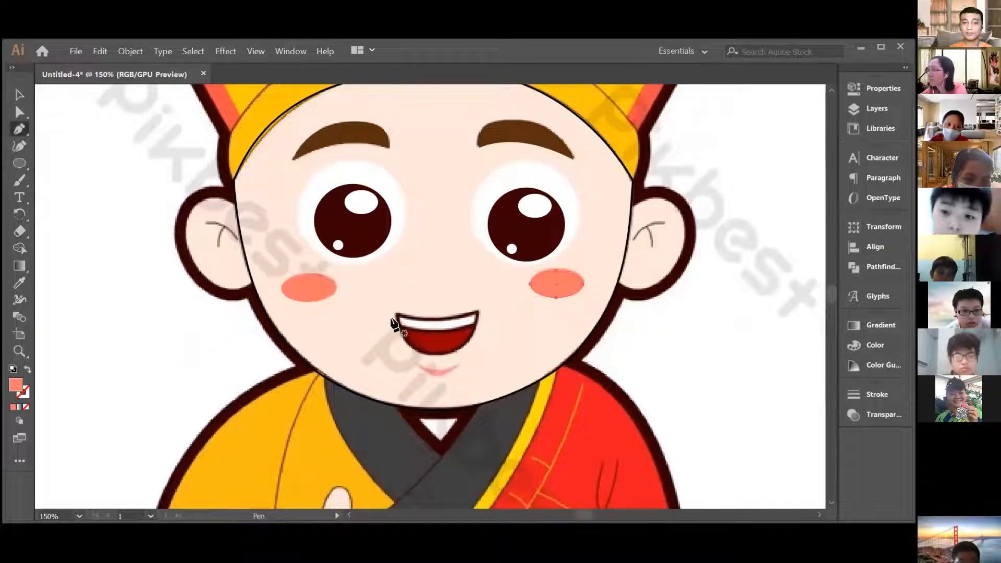
{"action": "left_click", "coordinate": [396, 313]}
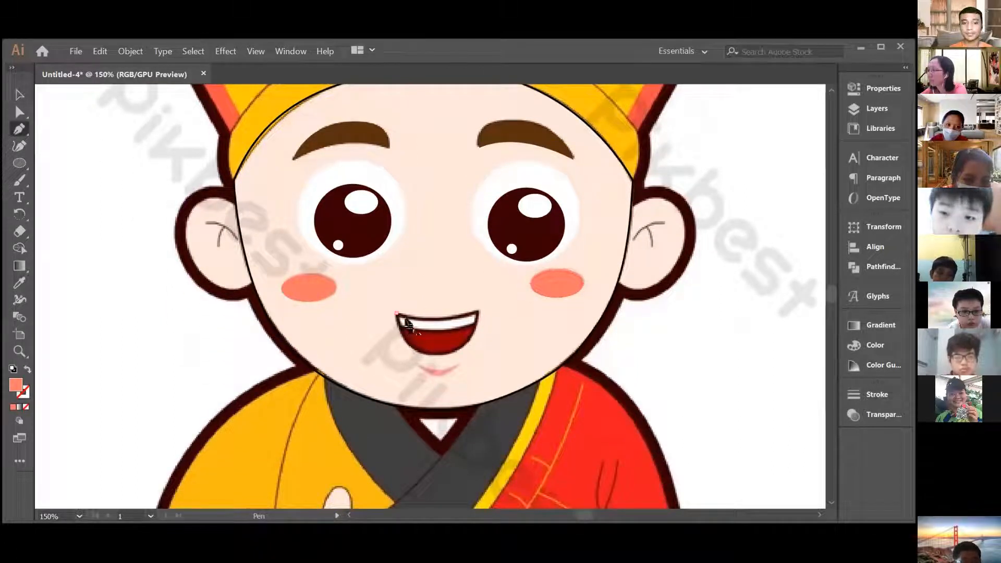
{"action": "left_click_drag", "start_coordinate": [477, 313], "coordinate": [532, 299]}
{"action": "left_click", "coordinate": [476, 313]}
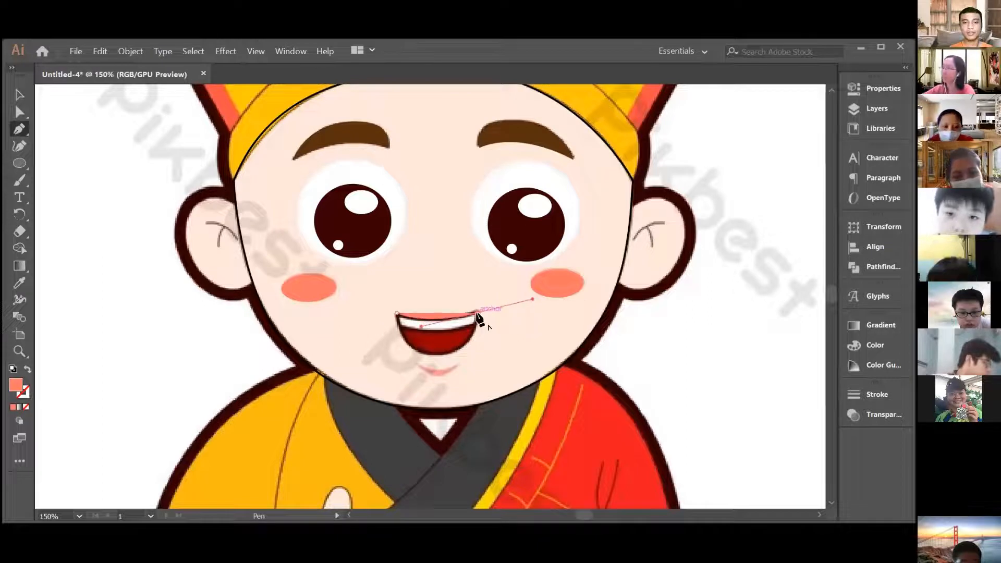
{"action": "left_click_drag", "start_coordinate": [439, 356], "coordinate": [400, 355]}
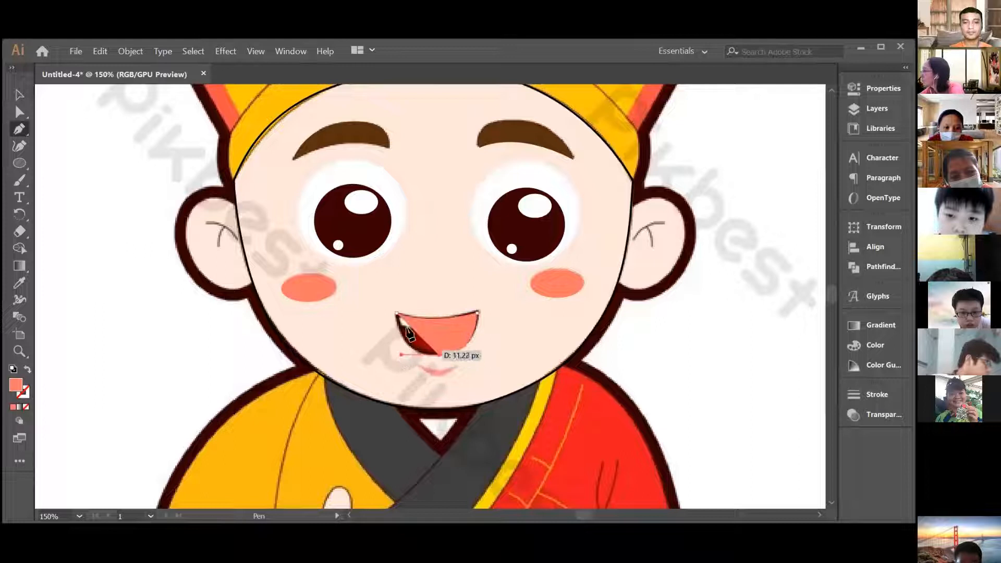
{"action": "left_click", "coordinate": [397, 313]}
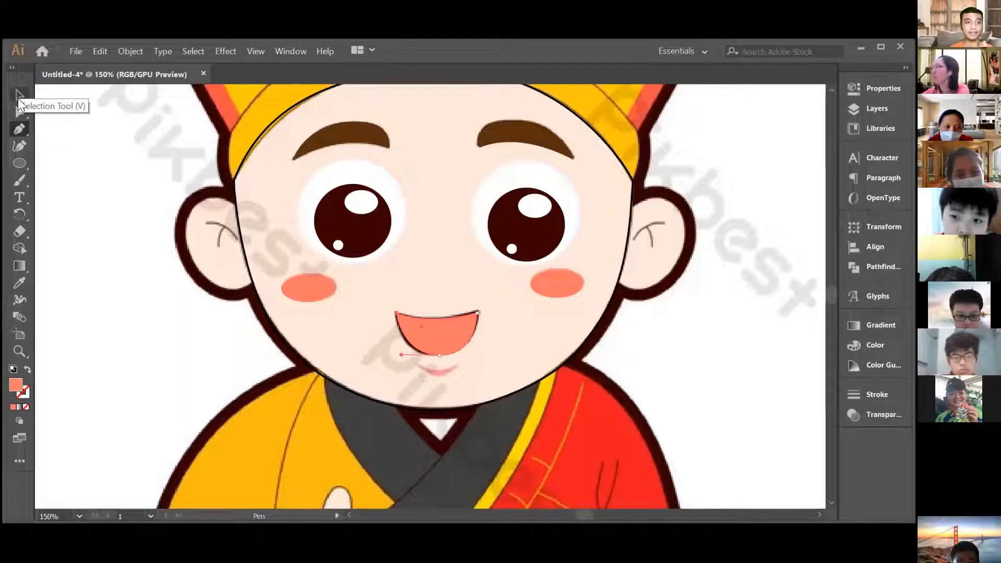
- Trace the small crescent-shaped lower lip beneath the mouth as a closed Pen path
{"action": "left_click", "coordinate": [459, 363]}
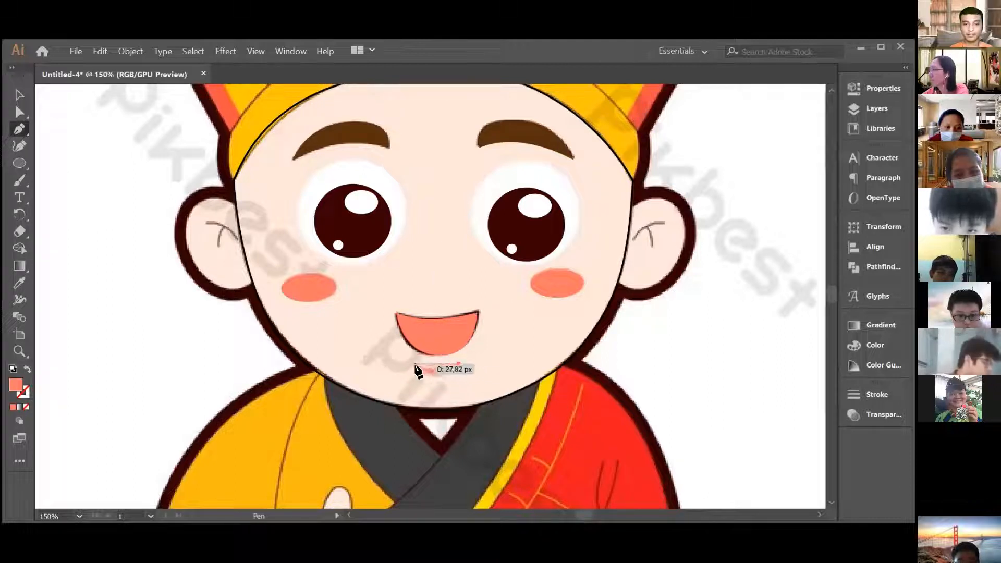
{"action": "left_click_drag", "start_coordinate": [409, 361], "coordinate": [384, 351]}
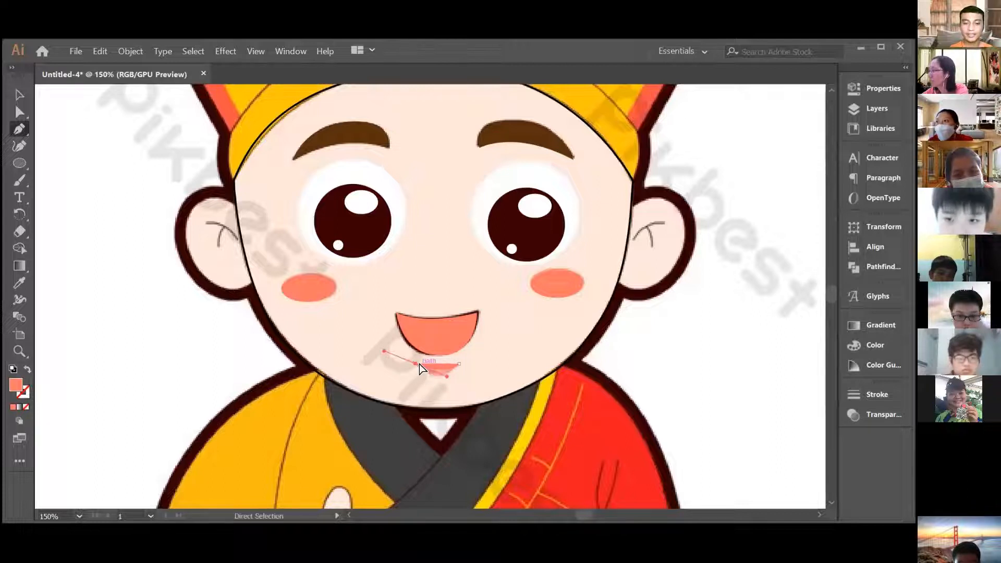
{"action": "key", "text": "ctrl+equal"}
{"action": "key", "text": "ctrl+equal"}
{"action": "key", "text": "ctrl+equal"}
{"action": "key", "text": "ctrl+equal"}
{"action": "key", "text": "ctrl+equal"}
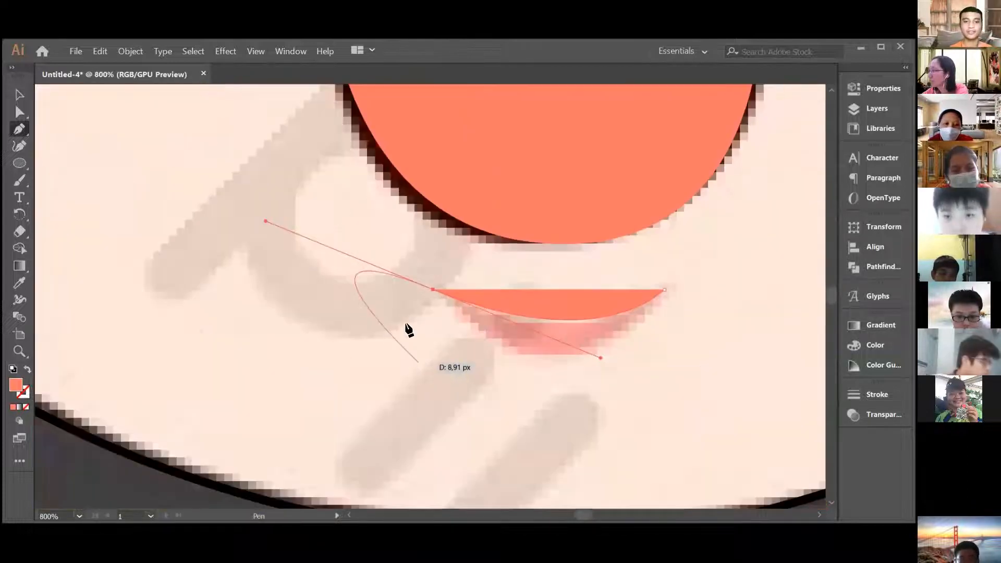
{"action": "left_click", "coordinate": [431, 290]}
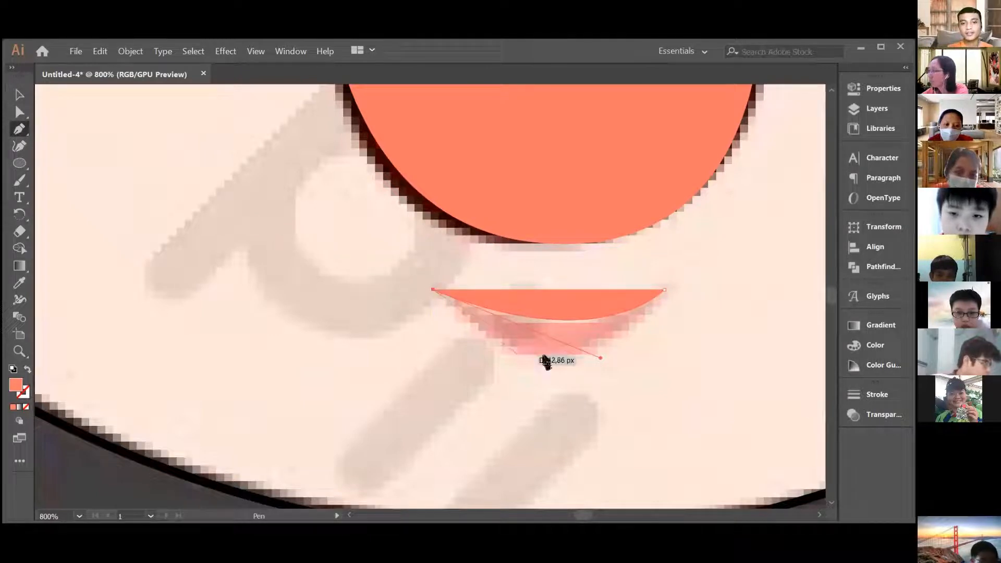
{"action": "left_click_drag", "start_coordinate": [664, 290], "coordinate": [760, 152]}
{"action": "scroll", "coordinate": [672, 461], "scroll_direction": "down", "scroll_amount": 1}
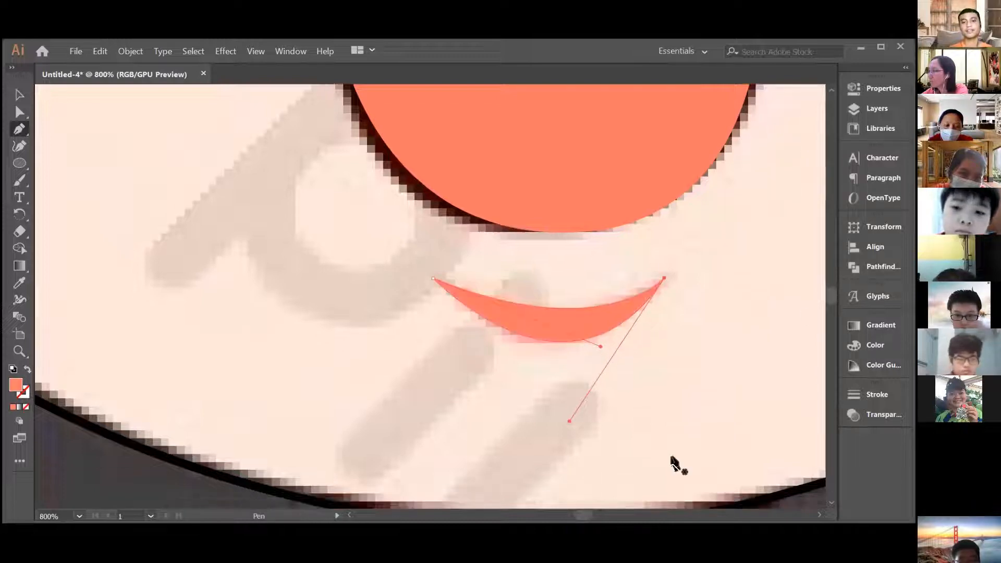
- Fill the face outline with the skin tone sampled from the reference face
{"action": "key", "text": "ctrl+minus"}
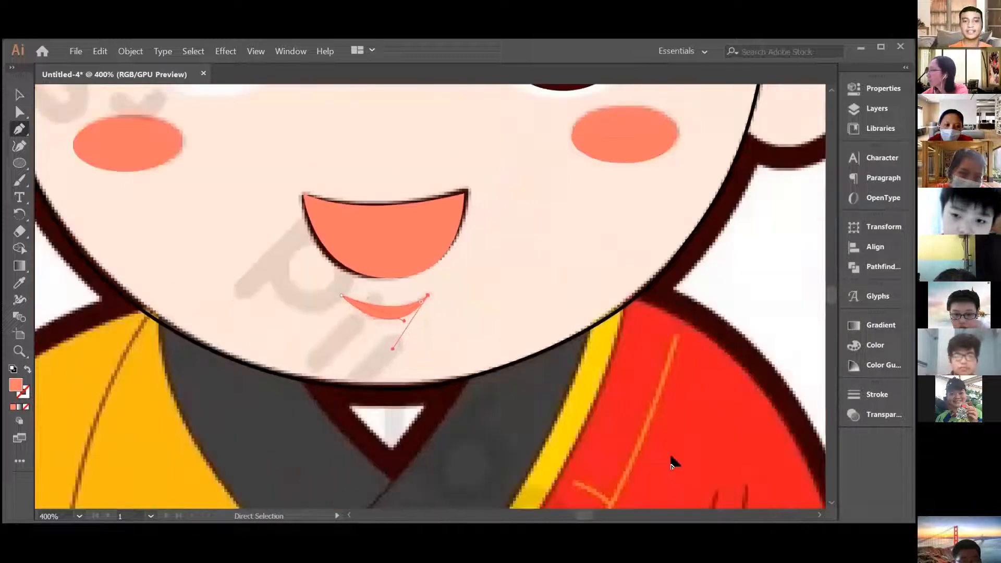
{"action": "key", "text": "ctrl+minus"}
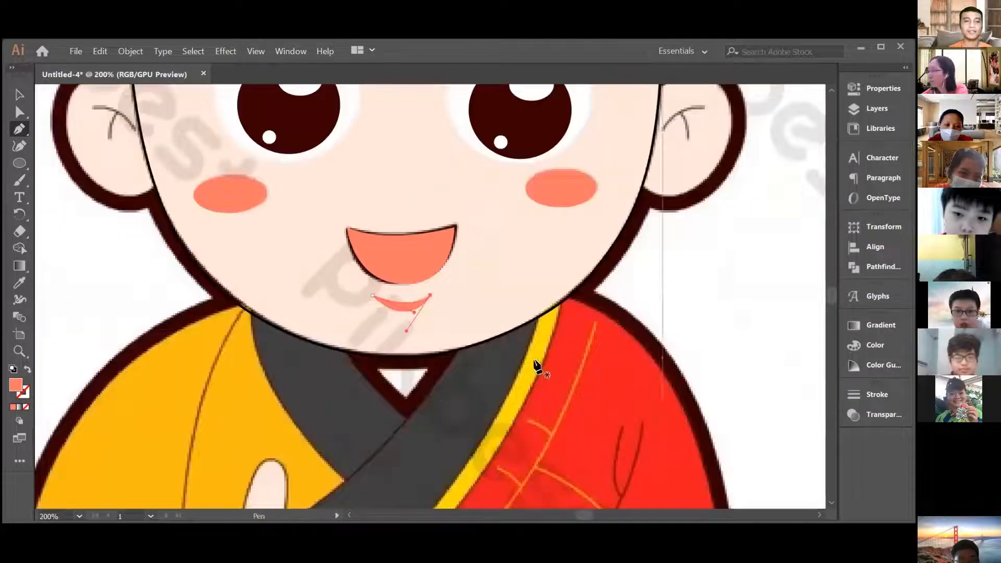
{"action": "scroll", "coordinate": [537, 364], "scroll_direction": "up", "scroll_amount": 3}
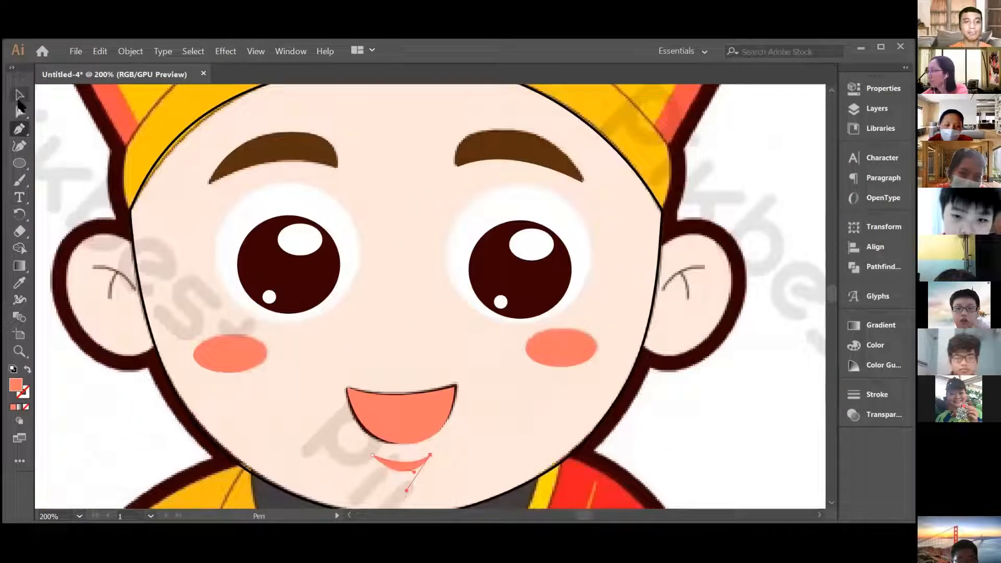
{"action": "left_click", "coordinate": [20, 95]}
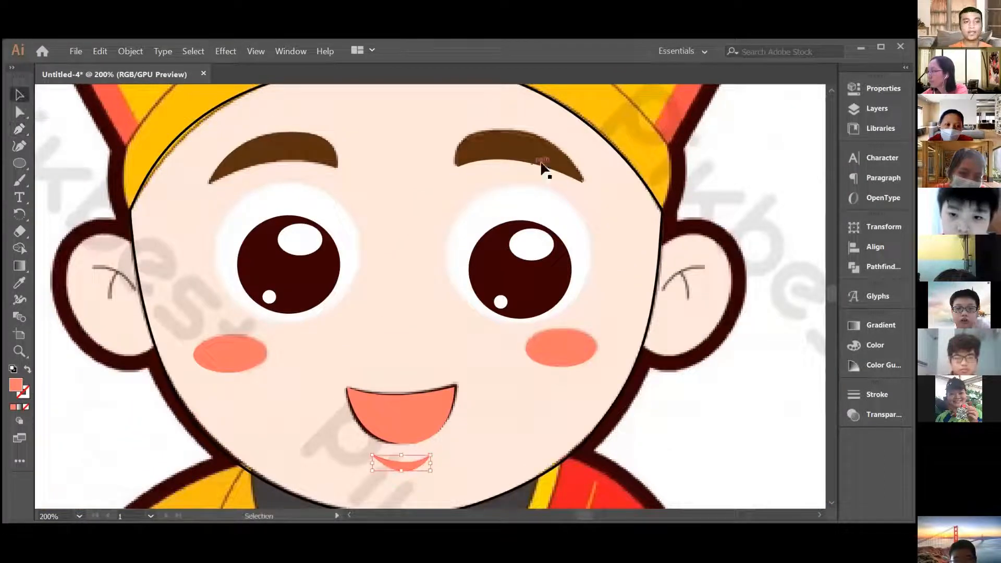
{"action": "left_click", "coordinate": [666, 218]}
{"action": "left_click", "coordinate": [18, 283]}
{"action": "left_click", "coordinate": [405, 290]}
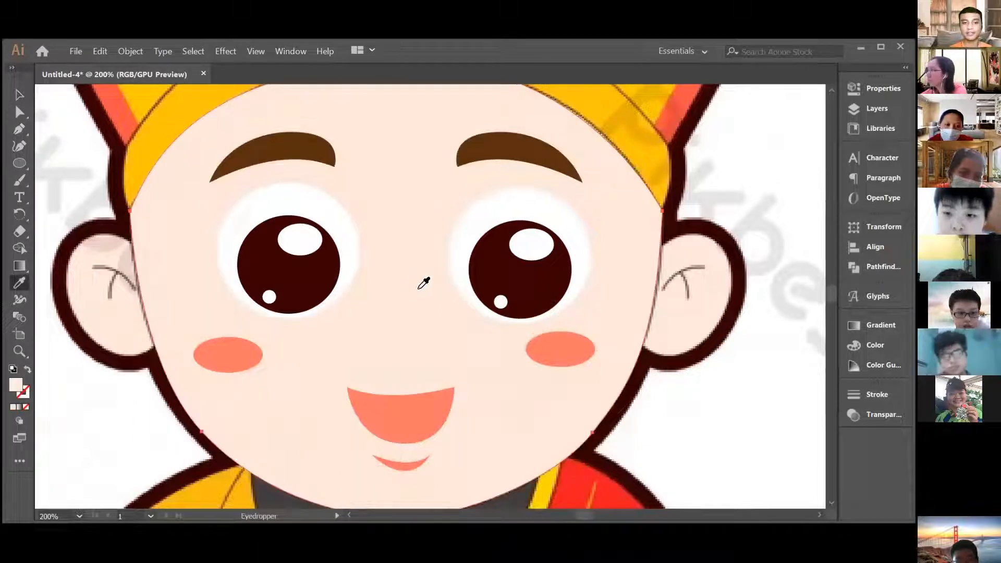
{"action": "left_click", "coordinate": [14, 104]}
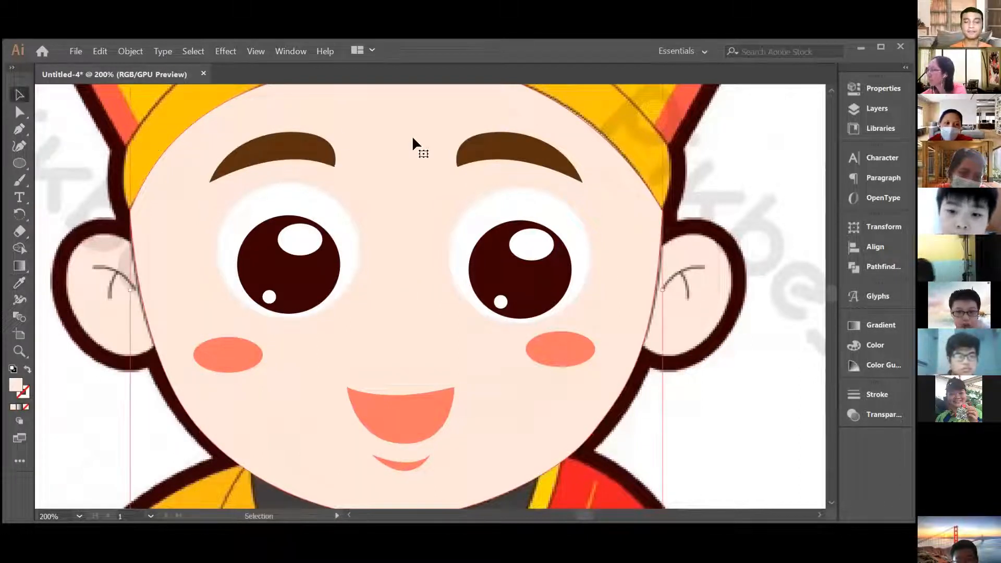
- Hide the reference image's layer, Layer 1, and deselect the face to view the traced artwork alone
{"action": "key", "text": "ctrl+minus"}
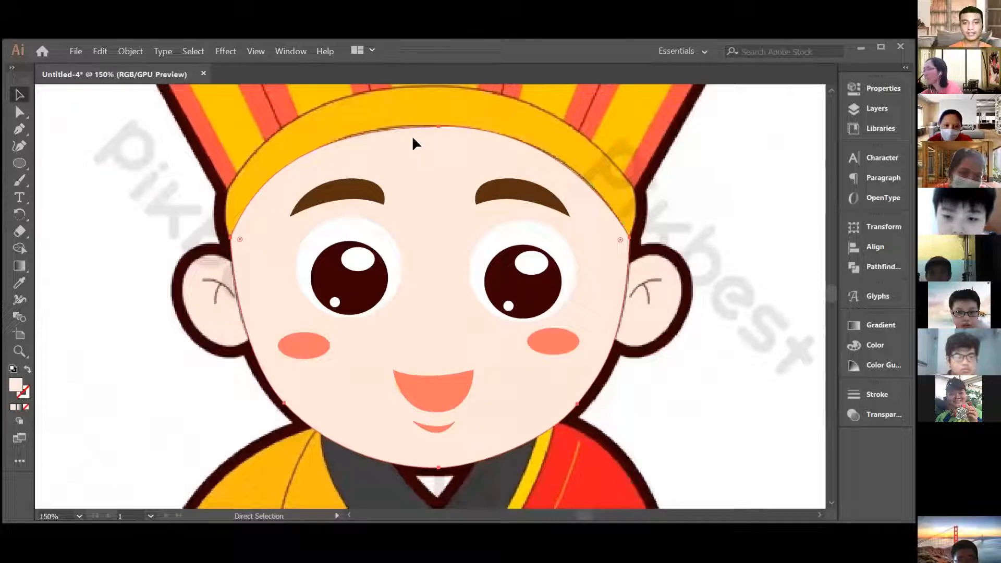
{"action": "key", "text": "ctrl+minus"}
{"action": "key", "text": "ctrl+minus"}
{"action": "key", "text": "ctrl+minus"}
{"action": "key", "text": "v"}
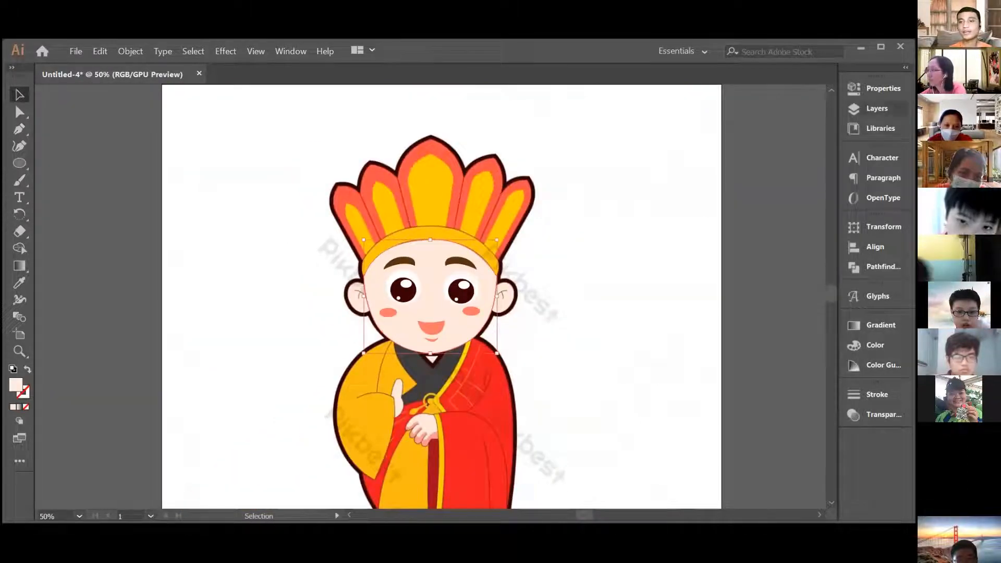
{"action": "left_click", "coordinate": [875, 108]}
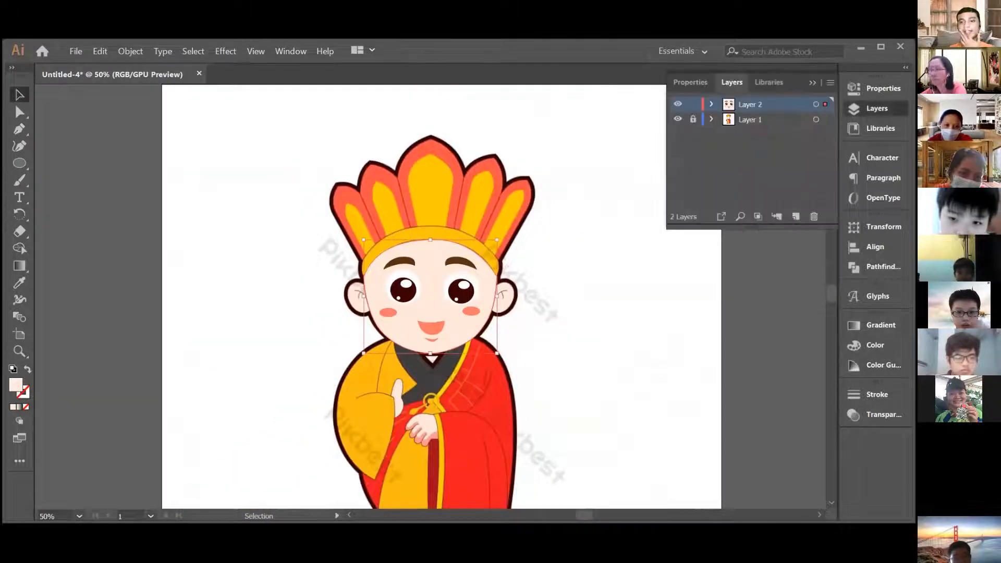
{"action": "left_click", "coordinate": [677, 120]}
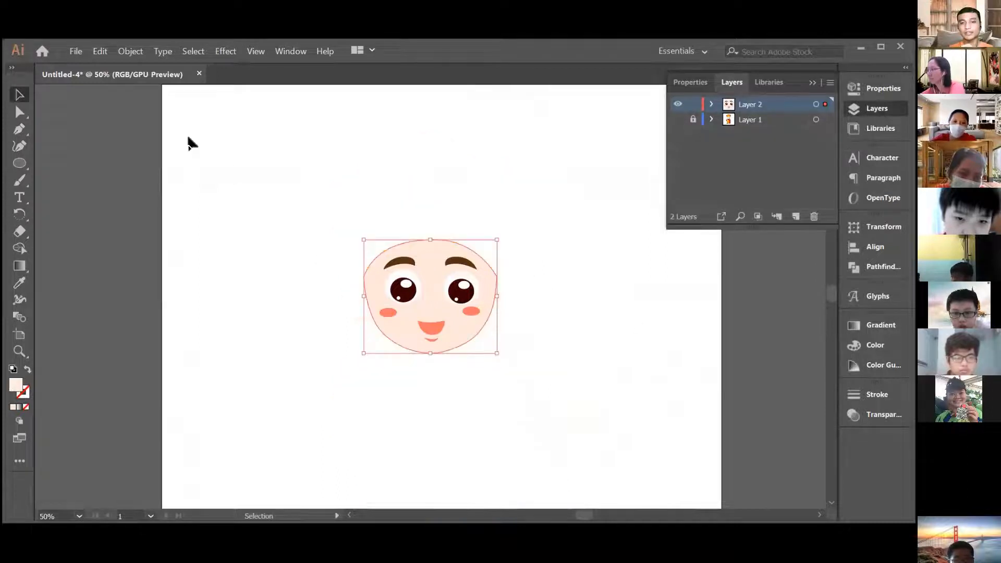
{"action": "left_click", "coordinate": [577, 304]}
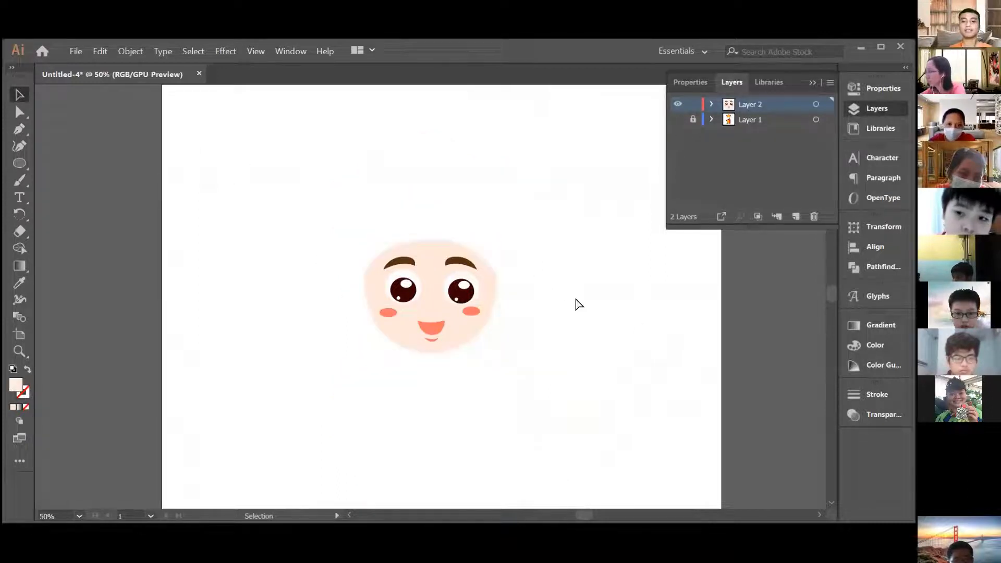
- Examine the traced face up close, and make the reference image's layer, Layer 1, visible again
{"action": "key", "text": "ctrl+equal"}
{"action": "key", "text": "ctrl+equal"}
{"action": "key", "text": "ctrl+equal"}
{"action": "key", "text": "ctrl+equal"}
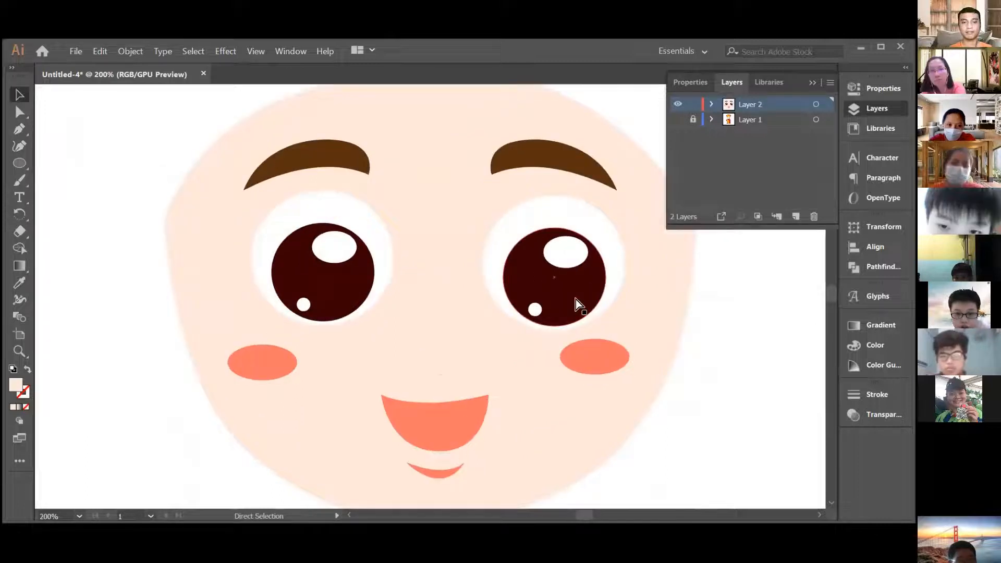
{"action": "key", "text": "ctrl+minus"}
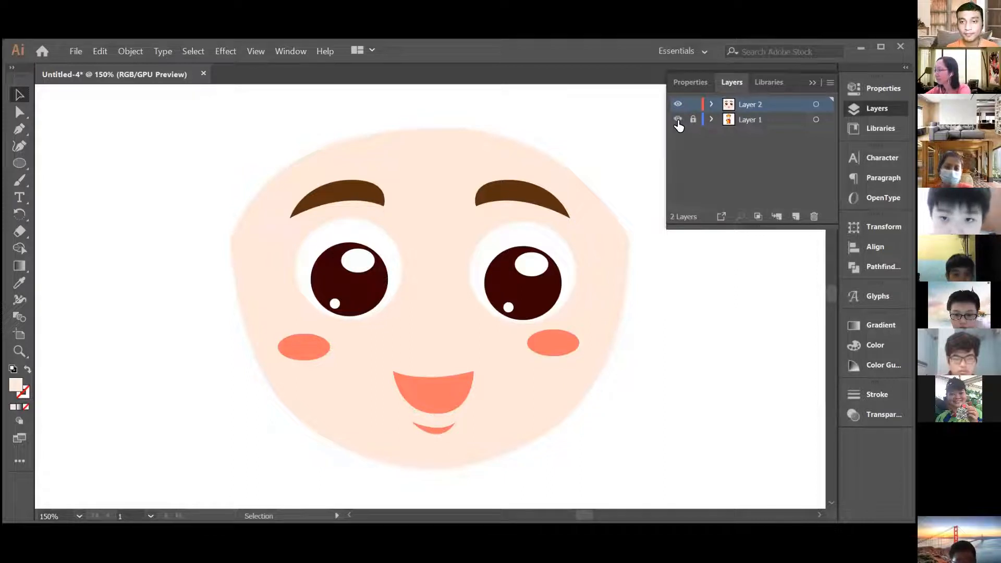
{"action": "left_click", "coordinate": [677, 119]}
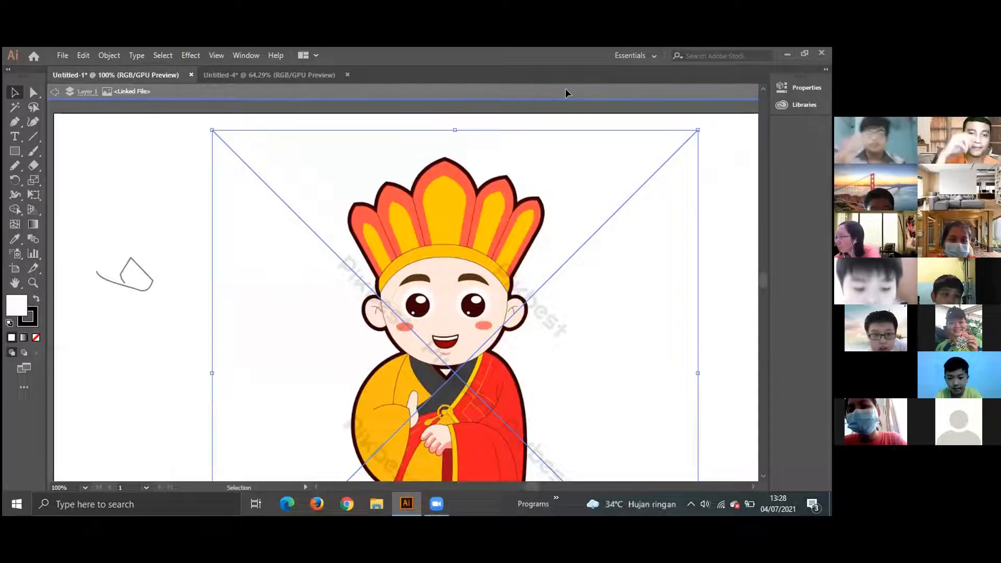
- Show the Layers panel and exit isolation mode of the linked reference image
{"action": "left_click", "coordinate": [246, 55]}
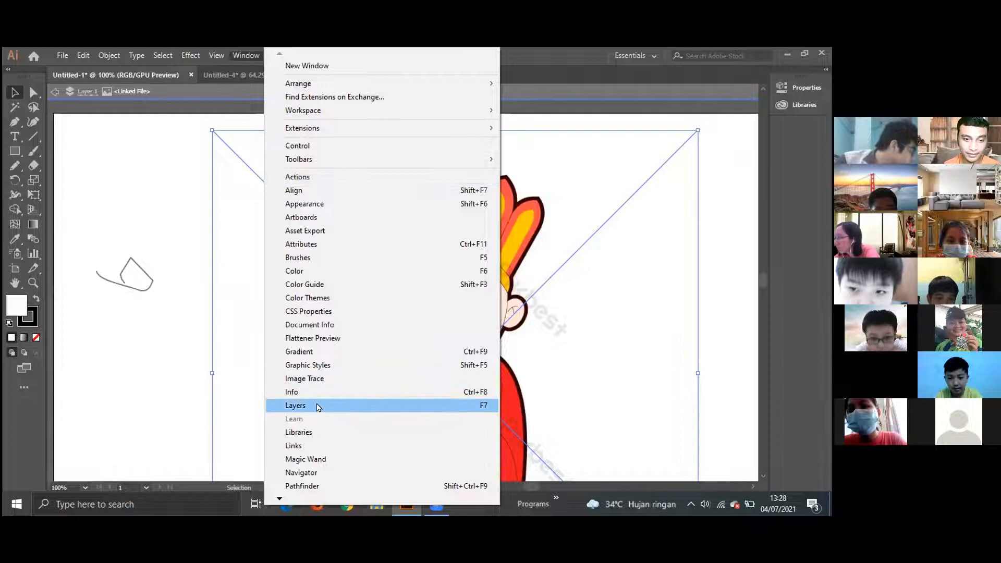
{"action": "left_click", "coordinate": [318, 406]}
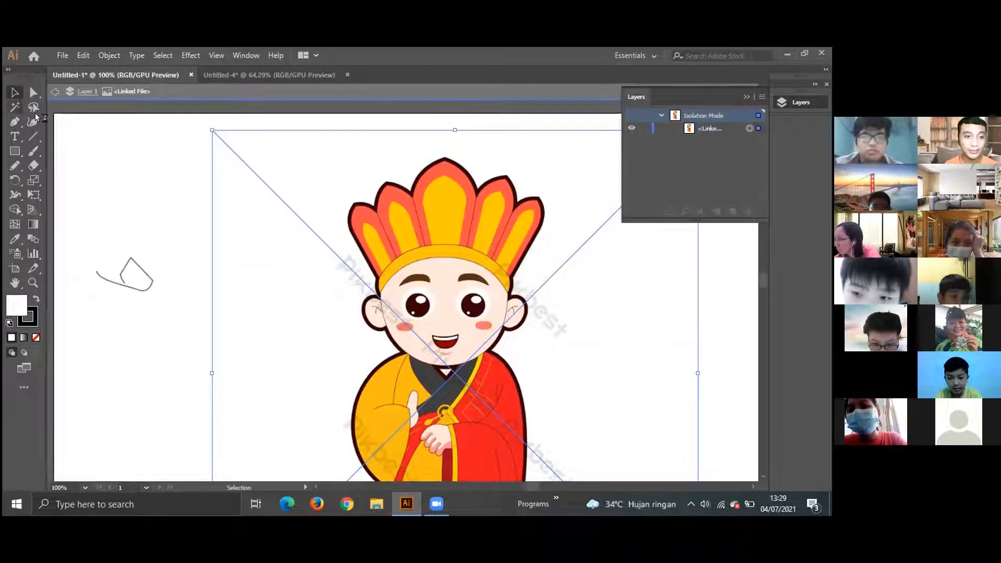
{"action": "left_click", "coordinate": [55, 93]}
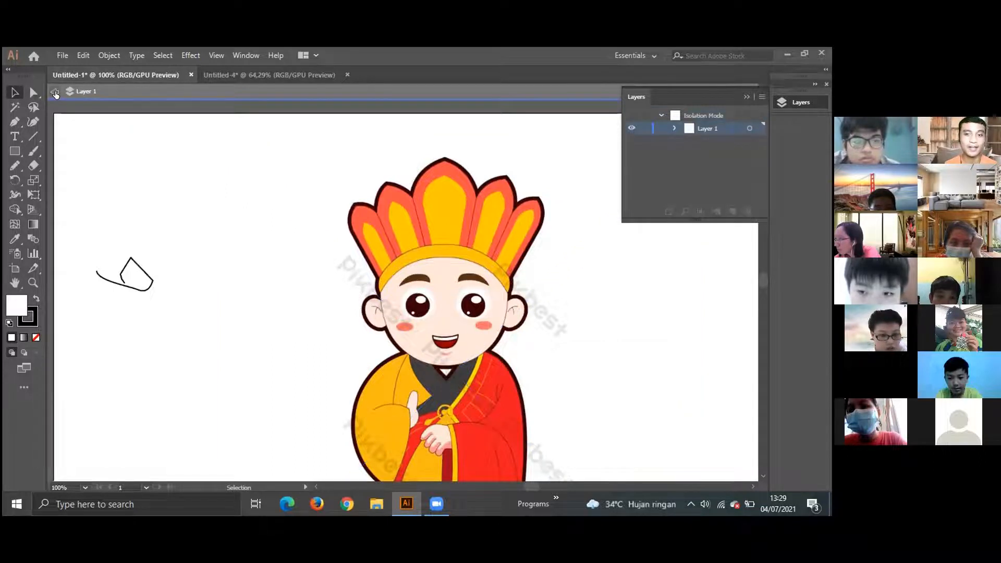
{"action": "left_click", "coordinate": [55, 93]}
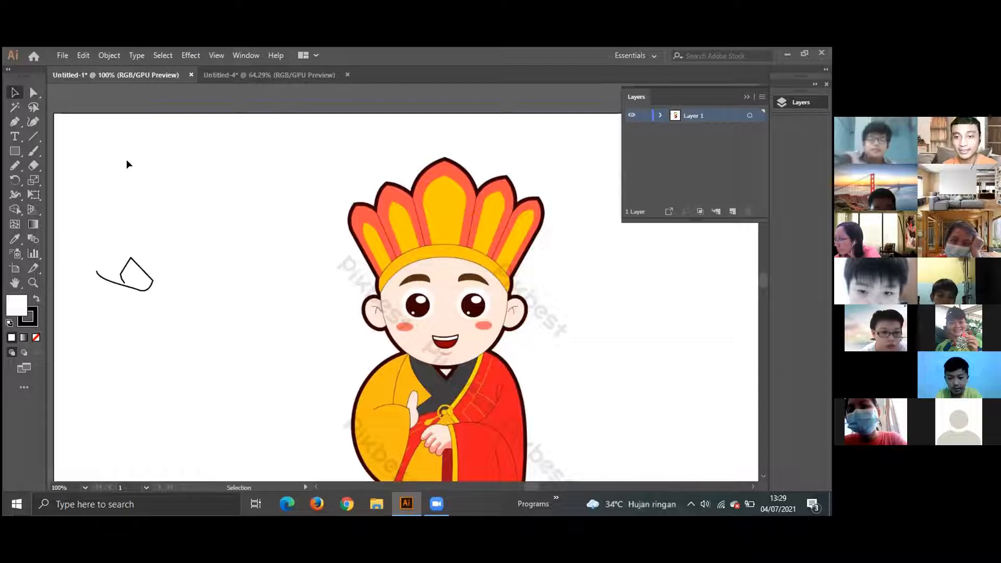
{"action": "left_click", "coordinate": [445, 476]}
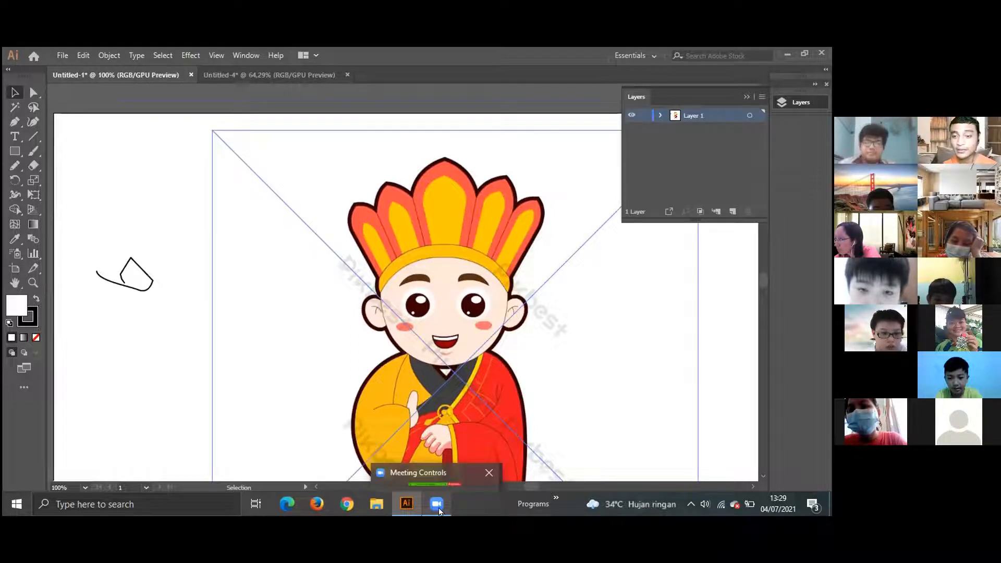
{"action": "left_click", "coordinate": [407, 509]}
{"action": "left_click", "coordinate": [407, 509]}
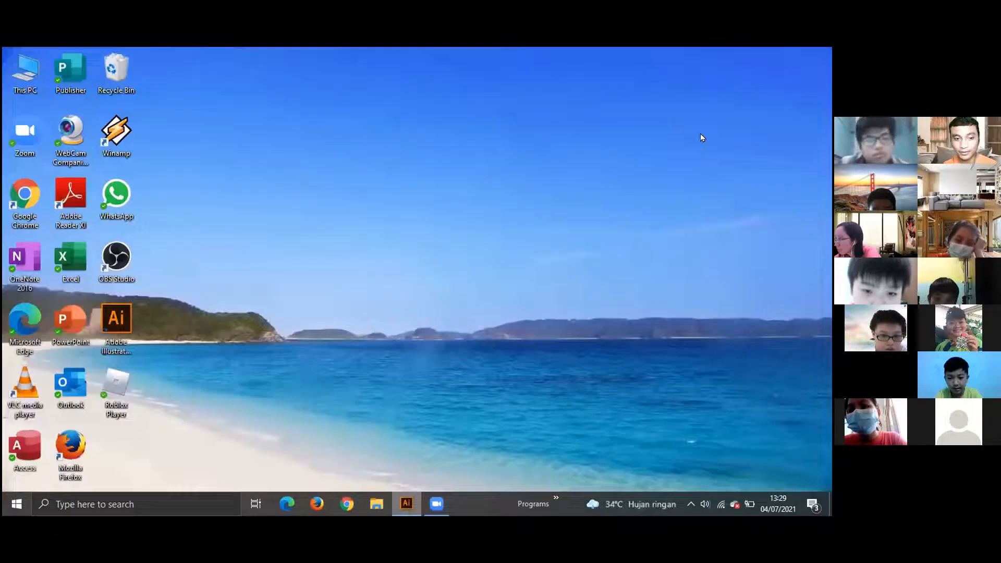
- Lock the reference image's layer, Layer 1, and add a new layer for the tracing
{"action": "left_click", "coordinate": [644, 115]}
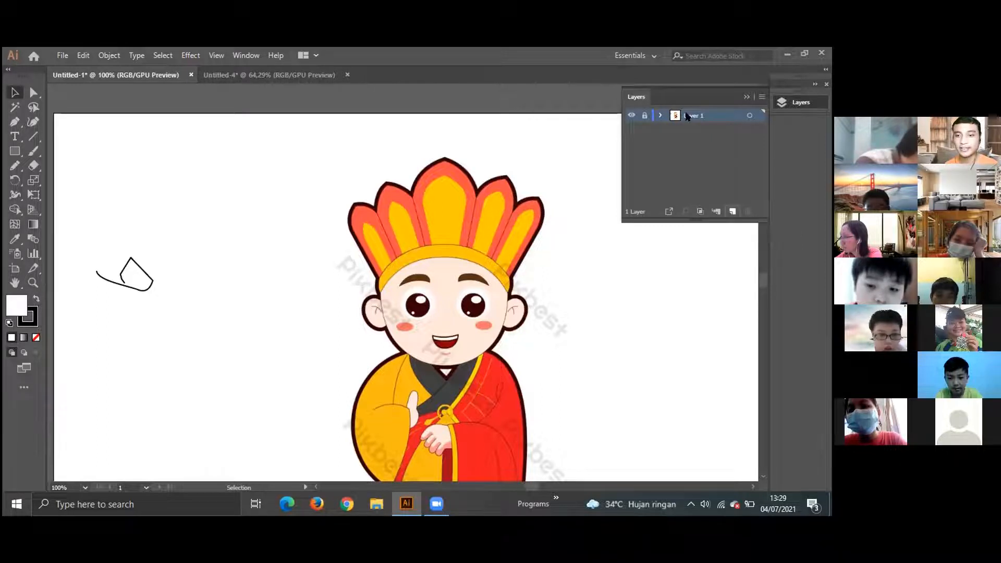
{"action": "left_click", "coordinate": [732, 211]}
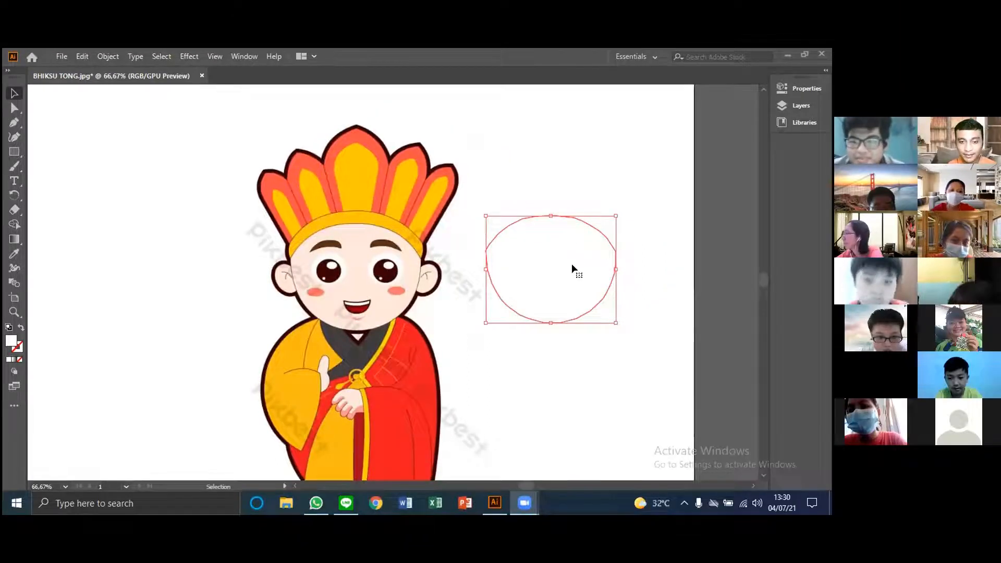
- Move the white oval face shape in BHIKSU TONG.jpg onto the monk's face and deselect it
{"action": "left_click", "coordinate": [12, 124]}
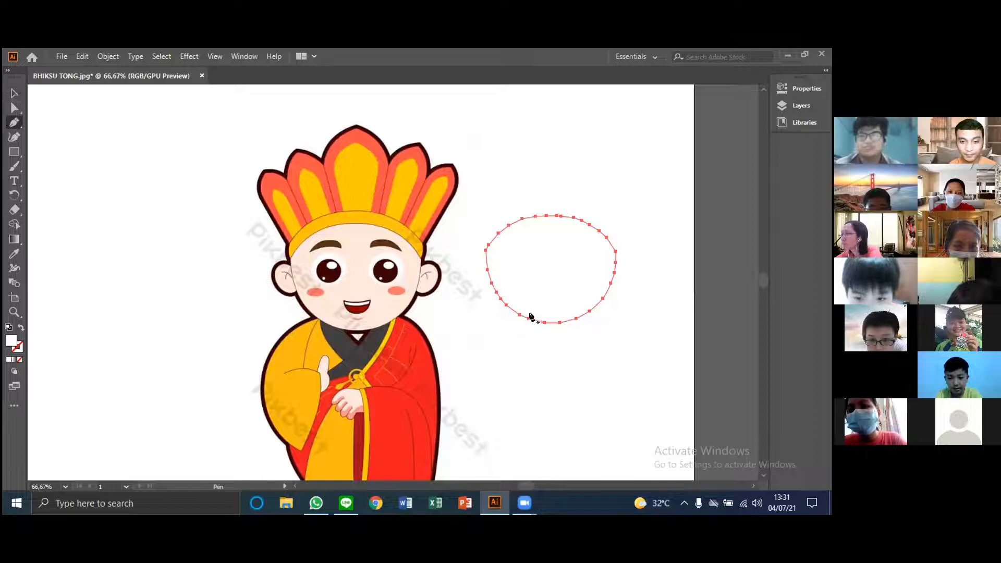
{"action": "key", "text": "v"}
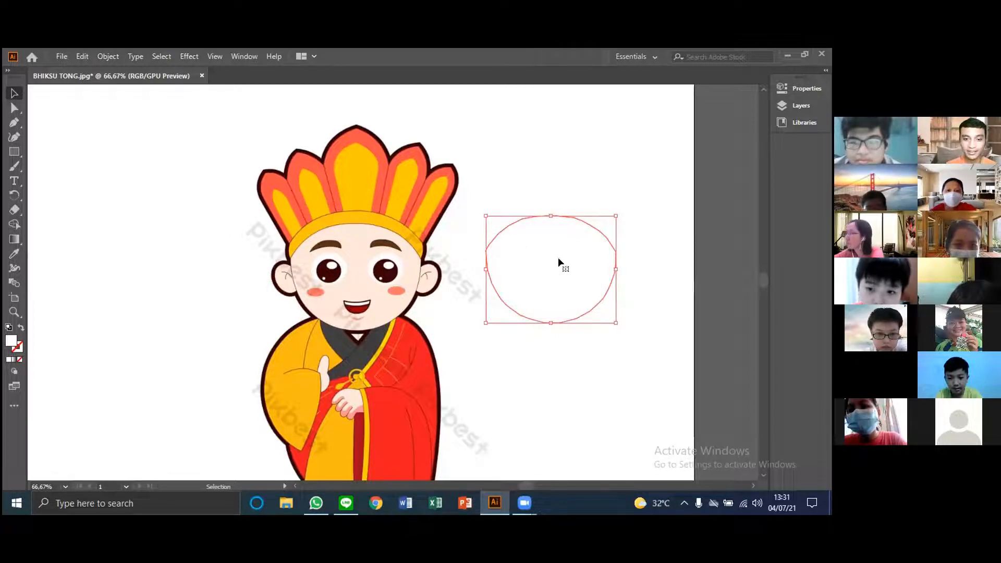
{"action": "left_click_drag", "start_coordinate": [548, 270], "coordinate": [390, 284]}
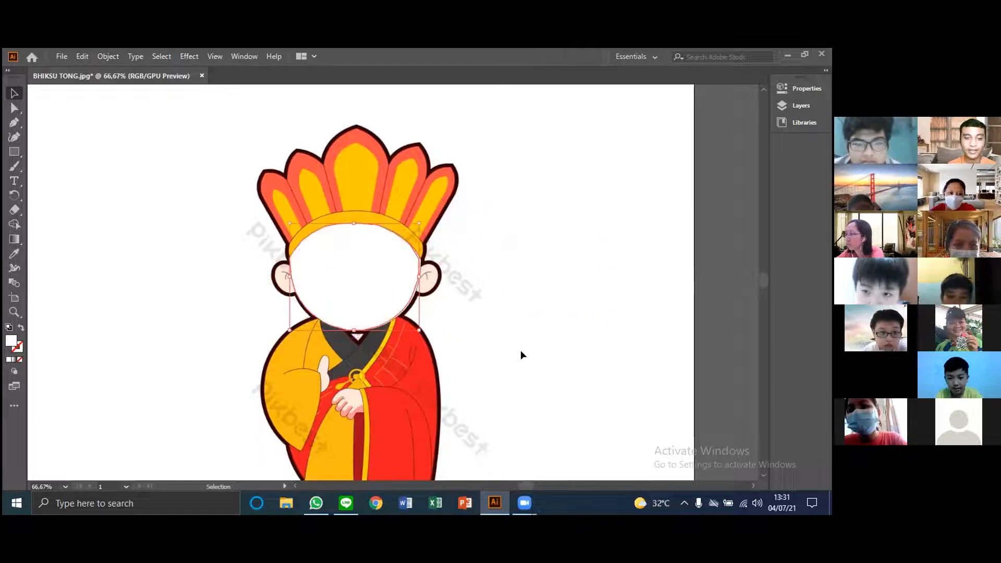
{"action": "left_click", "coordinate": [524, 355]}
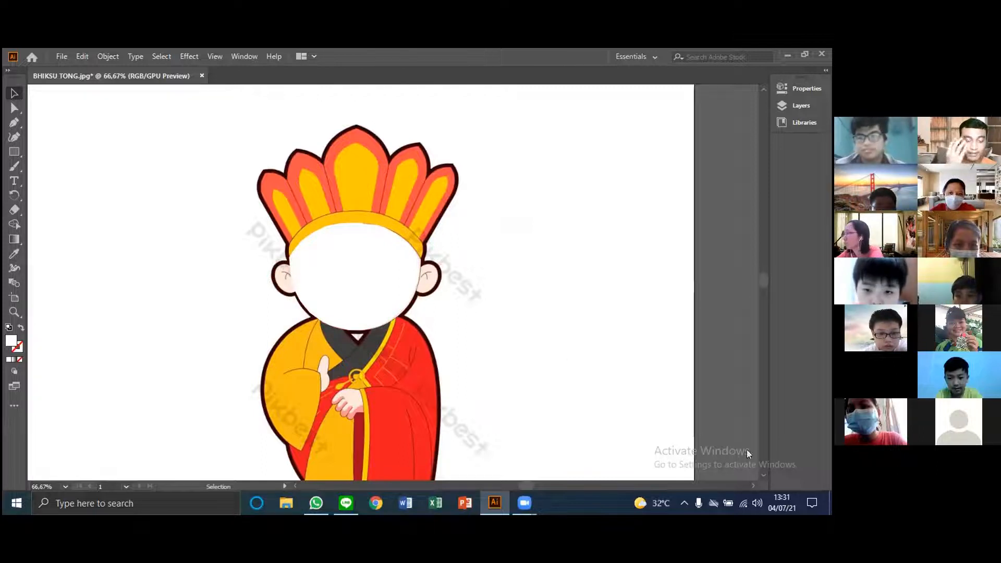
{"action": "key", "text": "a"}
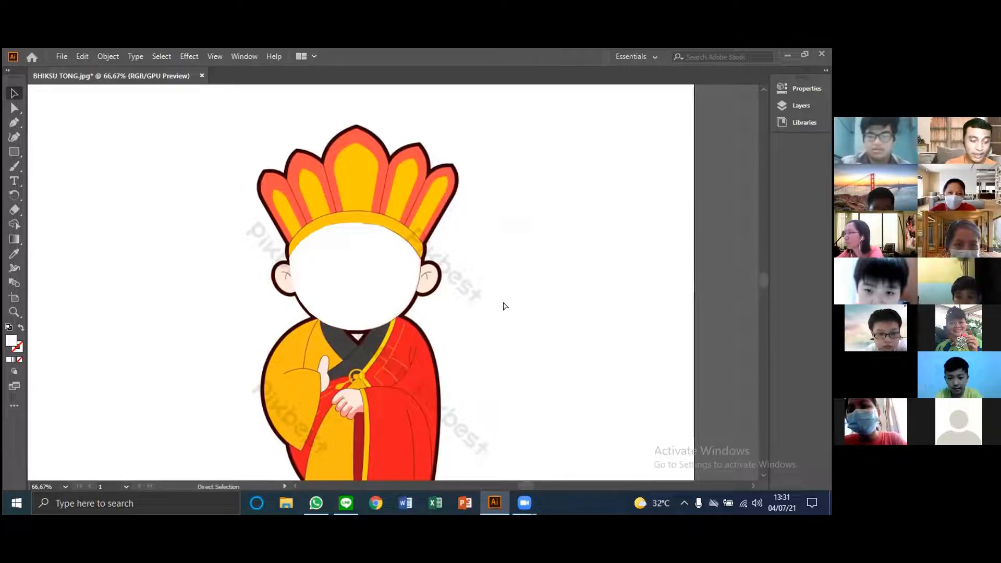
{"action": "key", "text": "ctrl+plus"}
{"action": "key", "text": "ctrl+plus"}
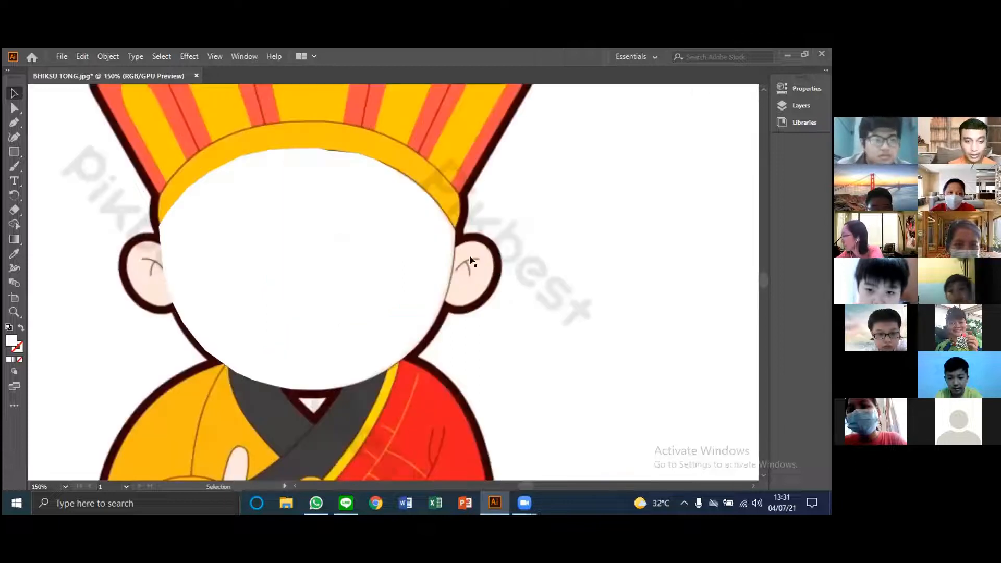
- Set the fill of the white face shape to None in the color settings
{"action": "left_click", "coordinate": [16, 351]}
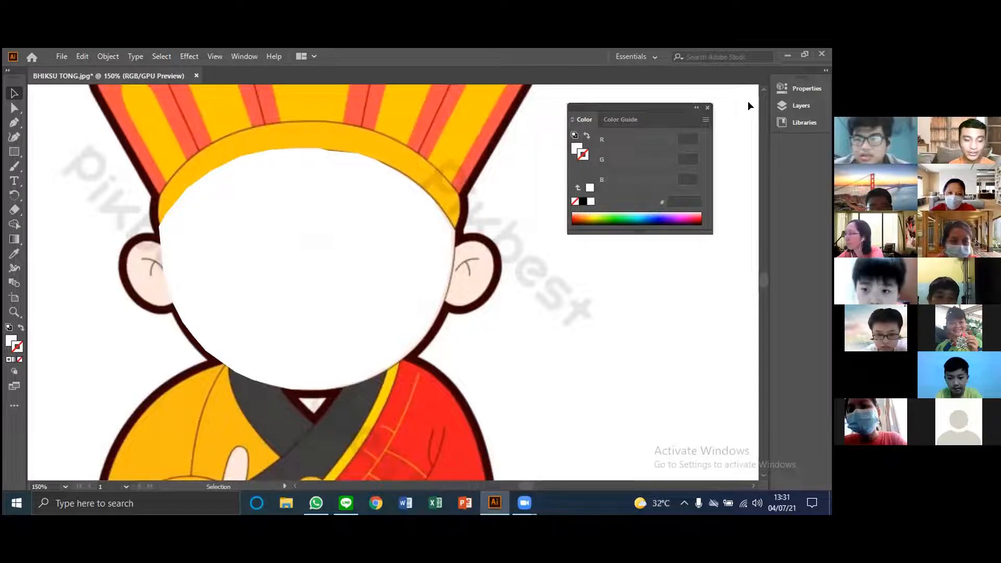
{"action": "left_click", "coordinate": [708, 108]}
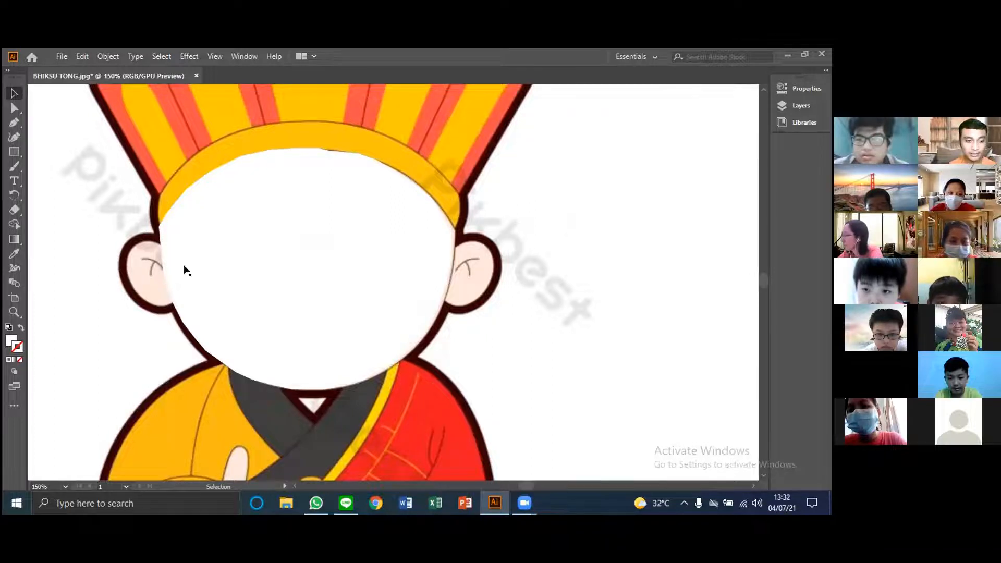
{"action": "left_click", "coordinate": [11, 340]}
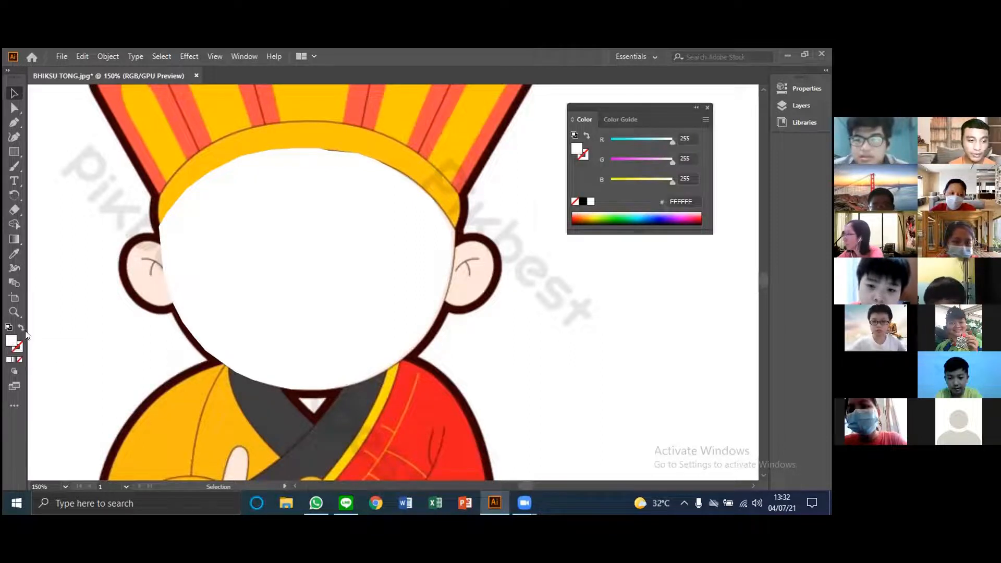
{"action": "left_click", "coordinate": [457, 259]}
{"action": "left_click", "coordinate": [575, 202]}
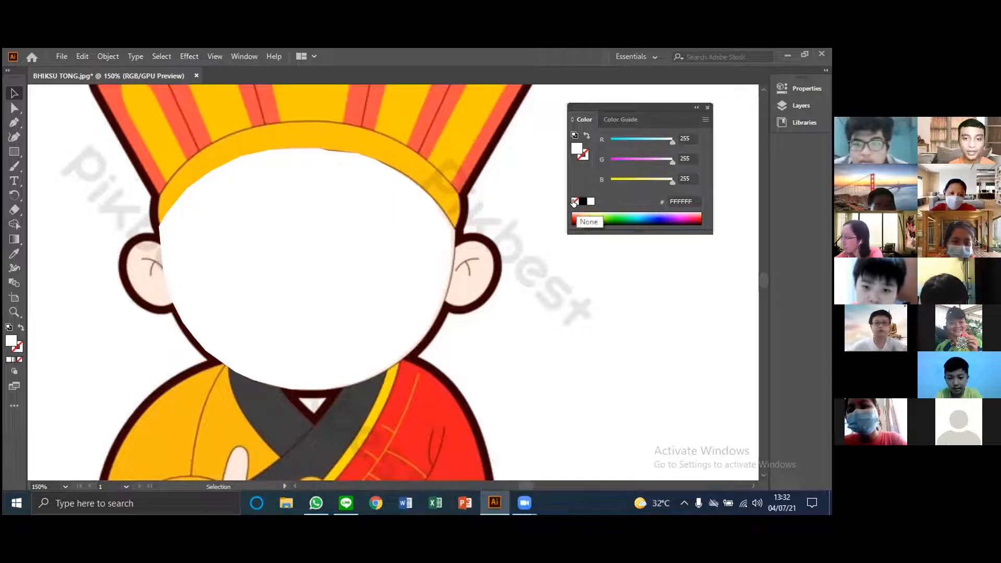
{"action": "left_click", "coordinate": [574, 202]}
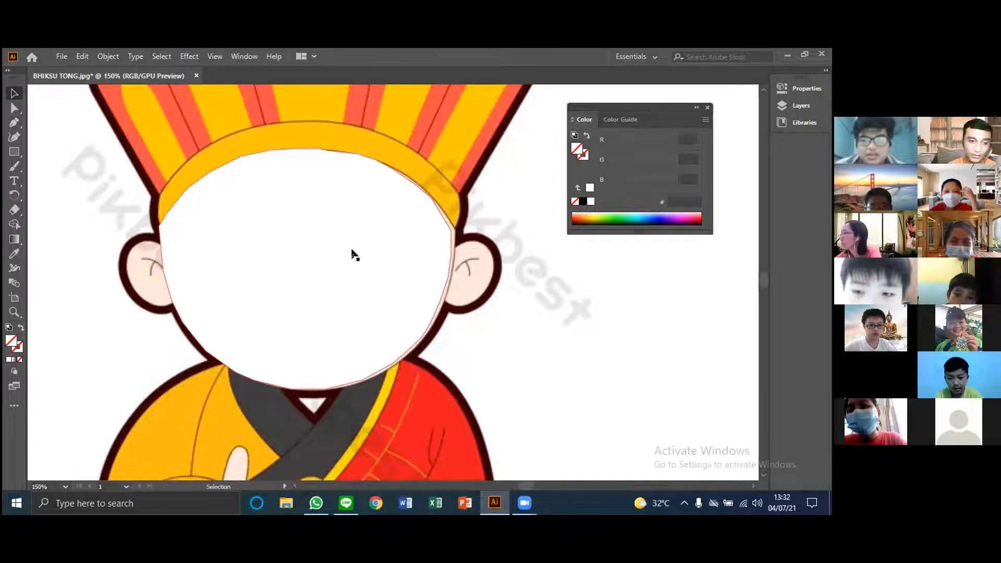
- Move the white oval clear of the face and trace the face's left edge down to the chin with the Pen tool
{"action": "left_click_drag", "start_coordinate": [508, 316], "coordinate": [669, 353]}
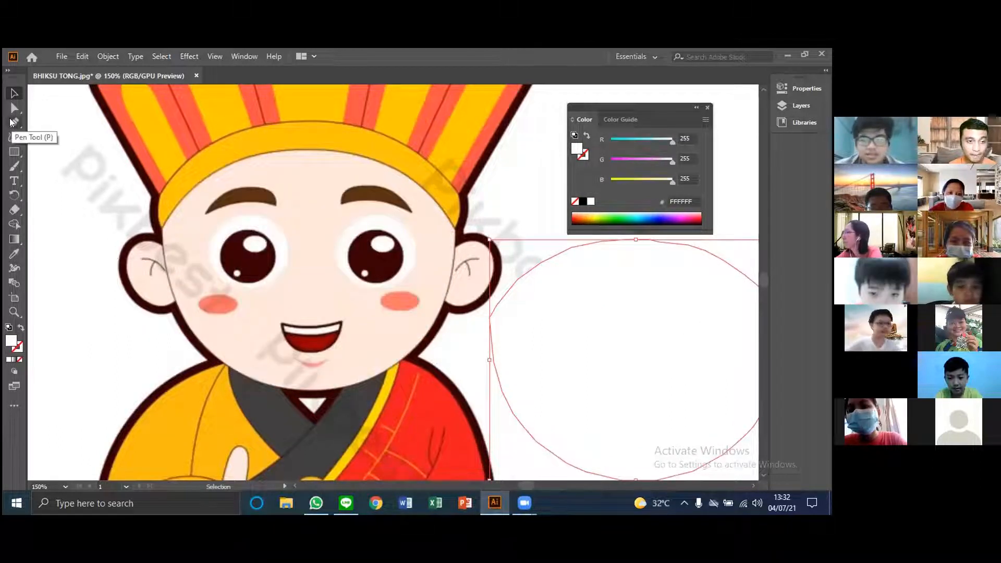
{"action": "left_click", "coordinate": [12, 123]}
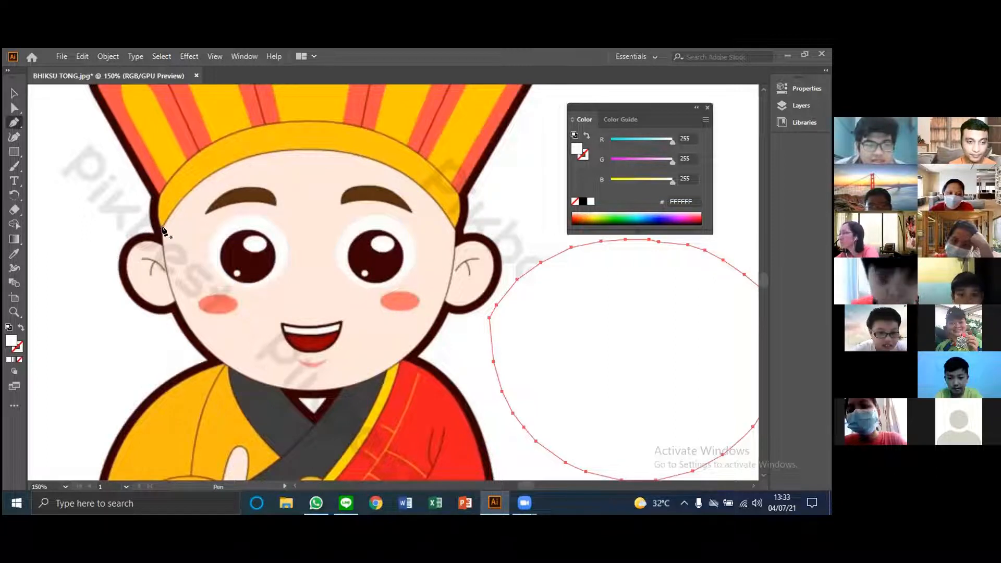
{"action": "left_click", "coordinate": [164, 232]}
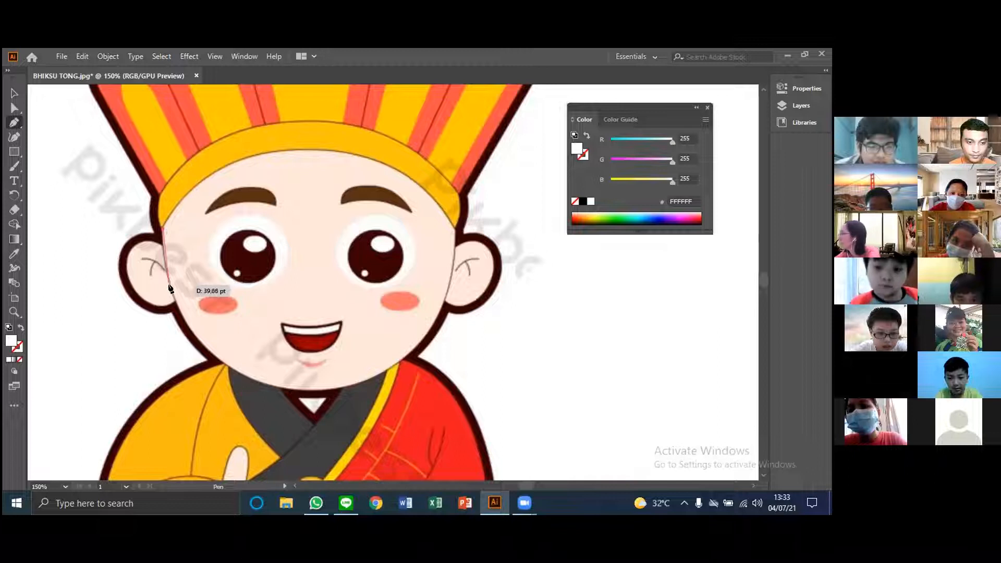
{"action": "left_click", "coordinate": [171, 288]}
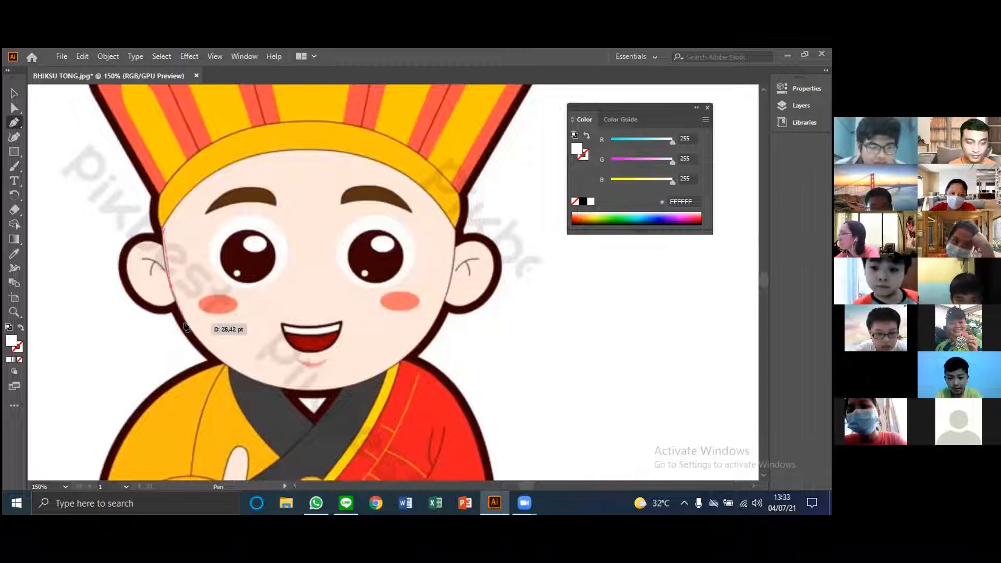
{"action": "left_click", "coordinate": [187, 324]}
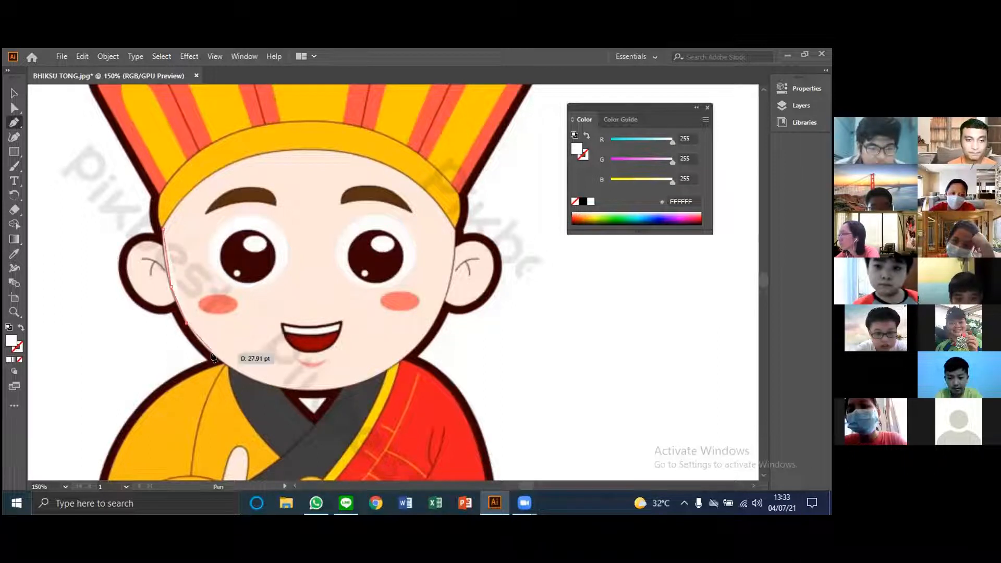
{"action": "left_click", "coordinate": [213, 356]}
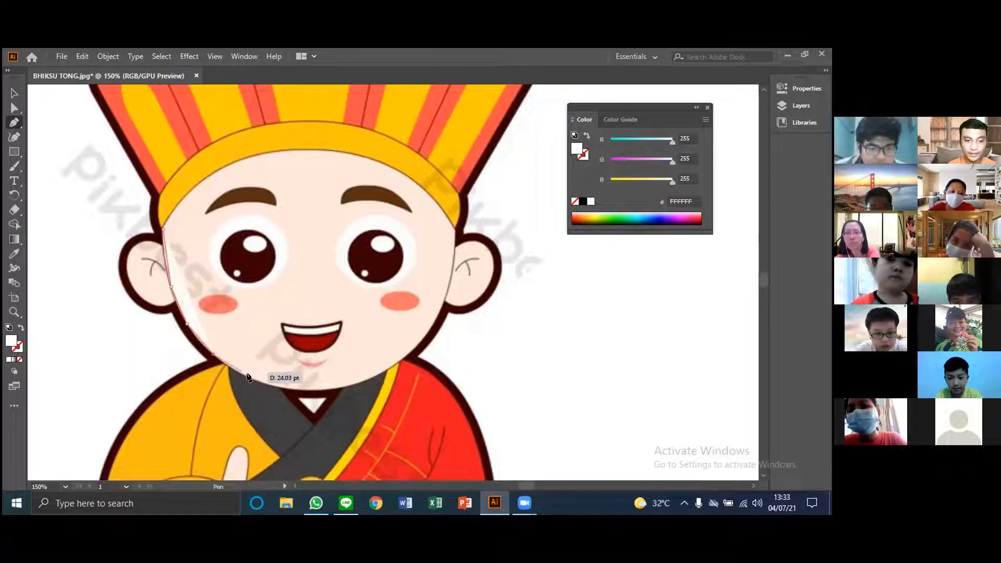
{"action": "left_click", "coordinate": [299, 393]}
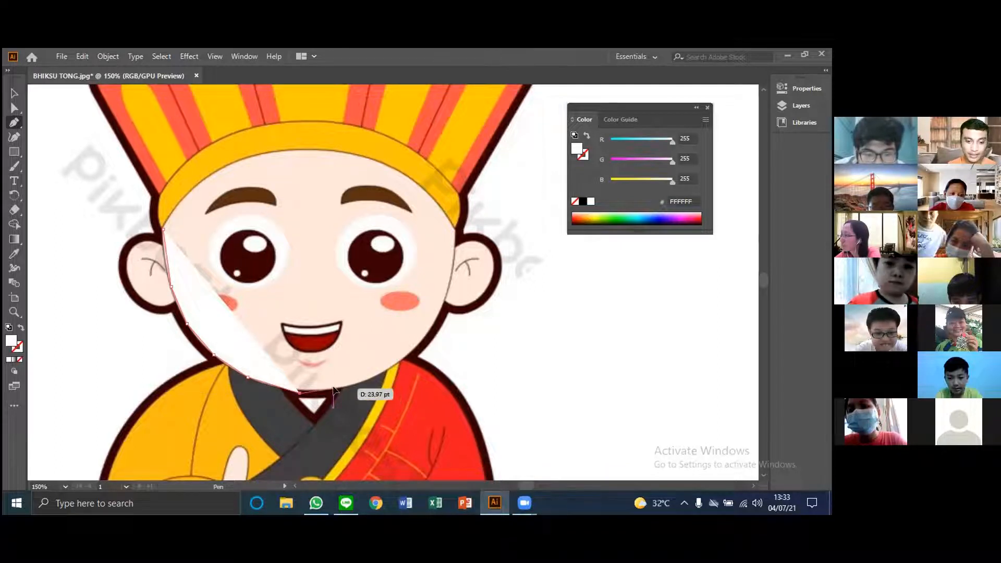
- Continue the Pen path from the chin along the right jaw and cheek up to the headband's right end
{"action": "left_click", "coordinate": [335, 390]}
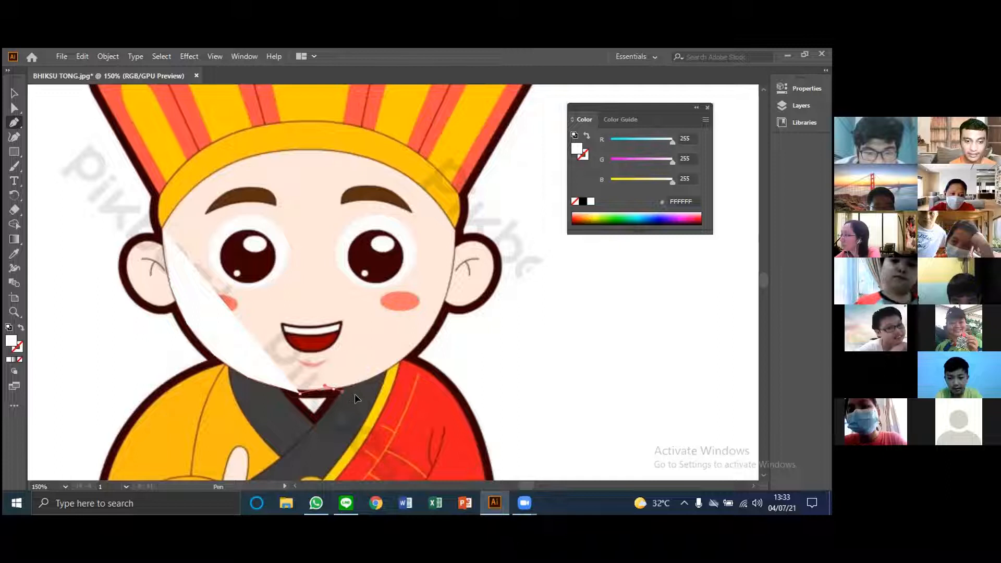
{"action": "left_click_drag", "start_coordinate": [356, 390], "coordinate": [361, 376]}
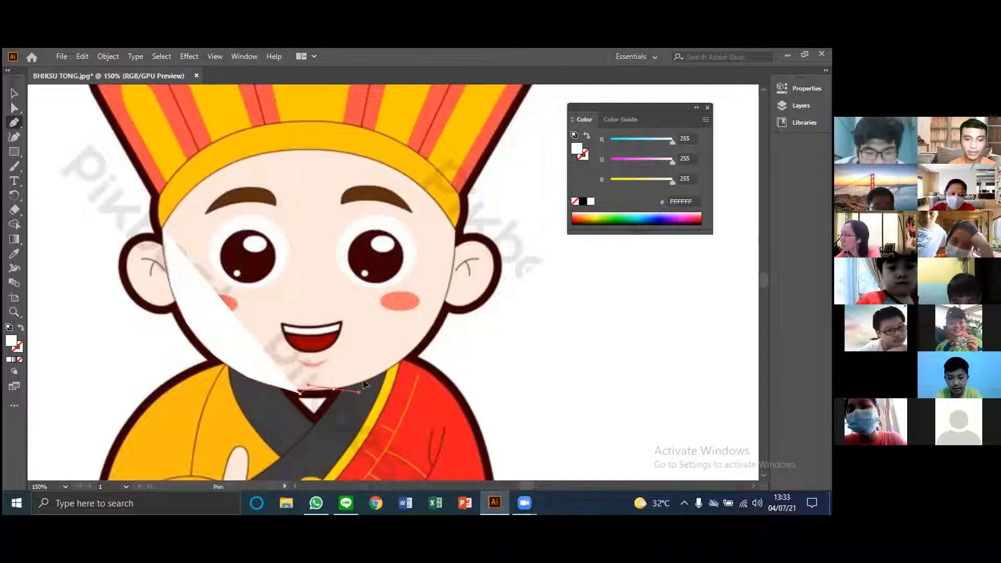
{"action": "left_click", "coordinate": [364, 383]}
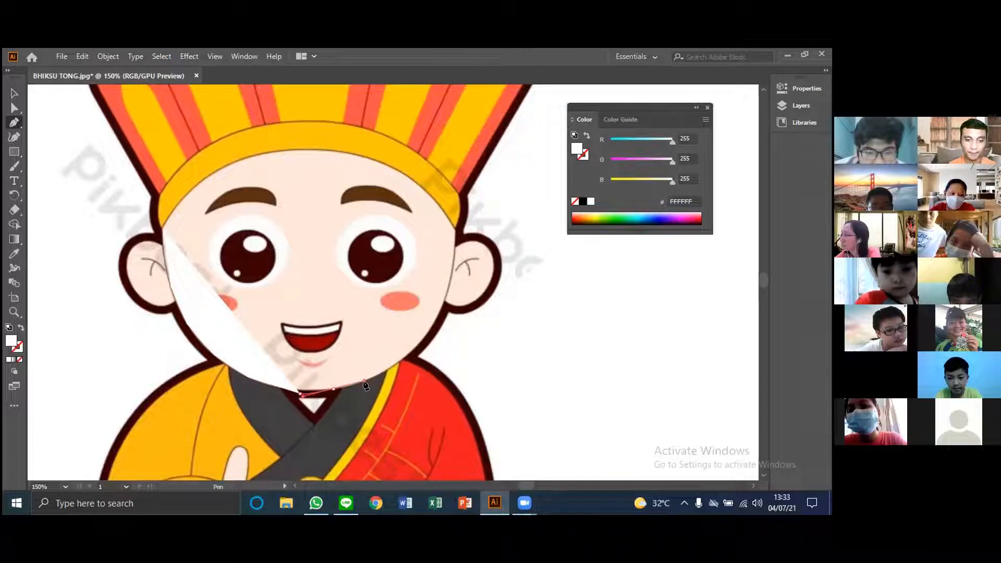
{"action": "left_click", "coordinate": [397, 359]}
{"action": "left_click_drag", "start_coordinate": [431, 333], "coordinate": [445, 297]}
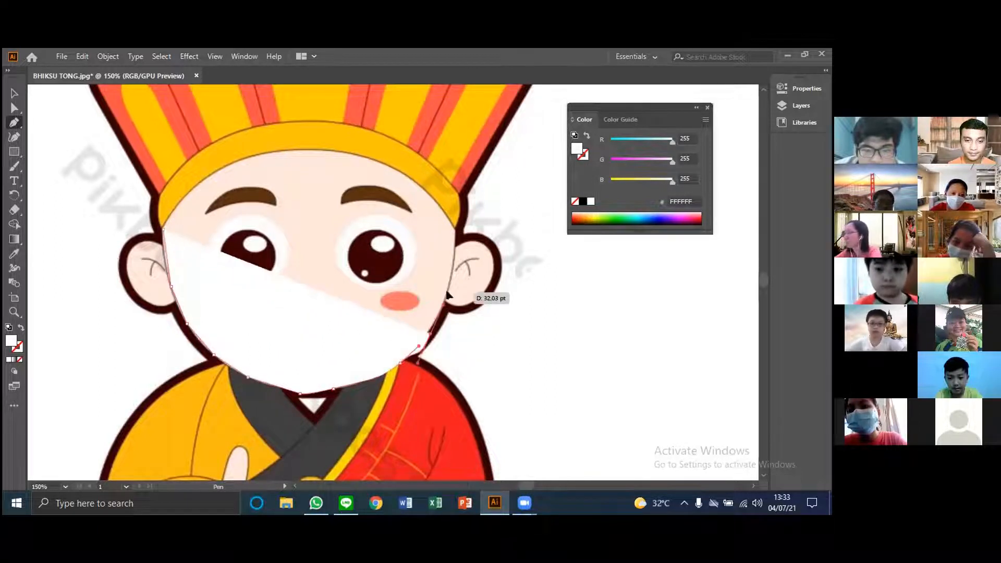
{"action": "key", "text": "ctrl+z"}
{"action": "left_click_drag", "start_coordinate": [419, 346], "coordinate": [461, 243]}
{"action": "left_click", "coordinate": [456, 257]}
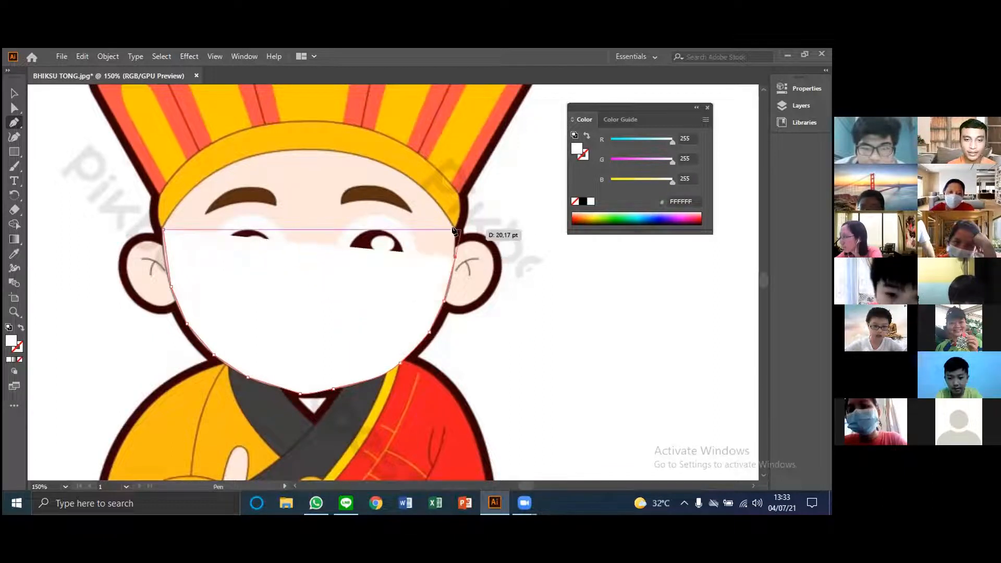
{"action": "left_click", "coordinate": [455, 228]}
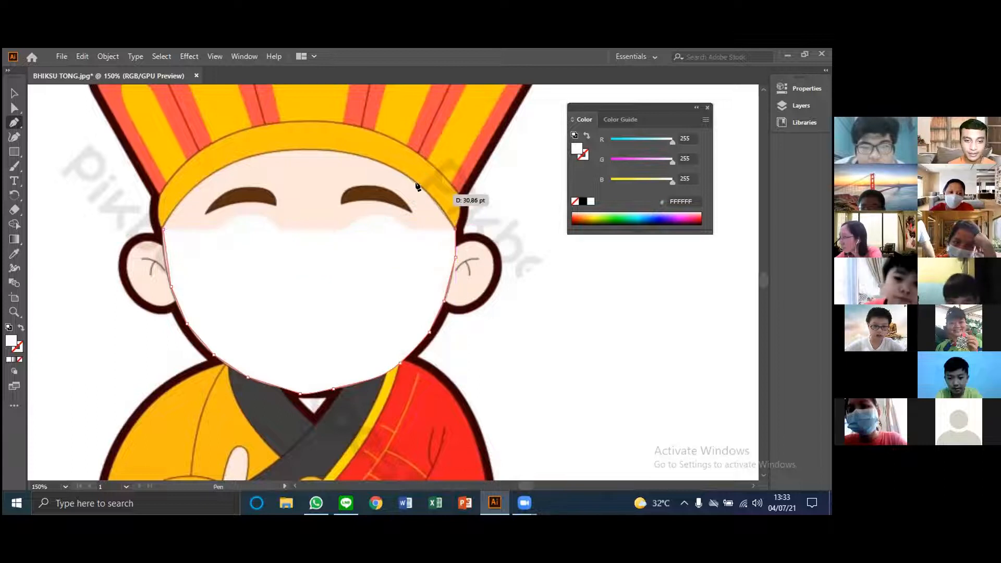
- Trace the forehead along the headband's lower edge and close the face path at its starting anchor
{"action": "left_click_drag", "start_coordinate": [420, 192], "coordinate": [192, 189]}
{"action": "left_click", "coordinate": [191, 186]}
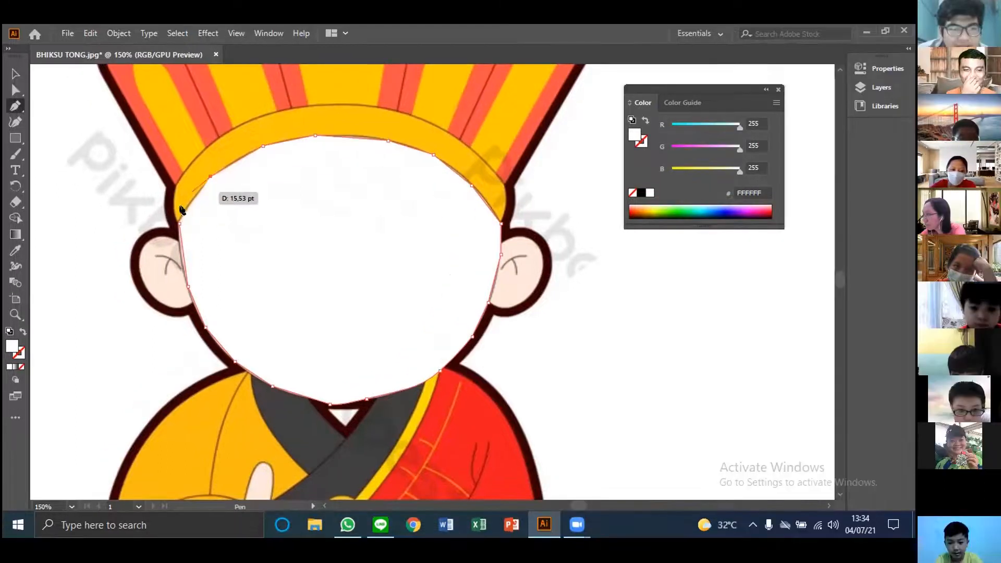
{"action": "left_click", "coordinate": [177, 221]}
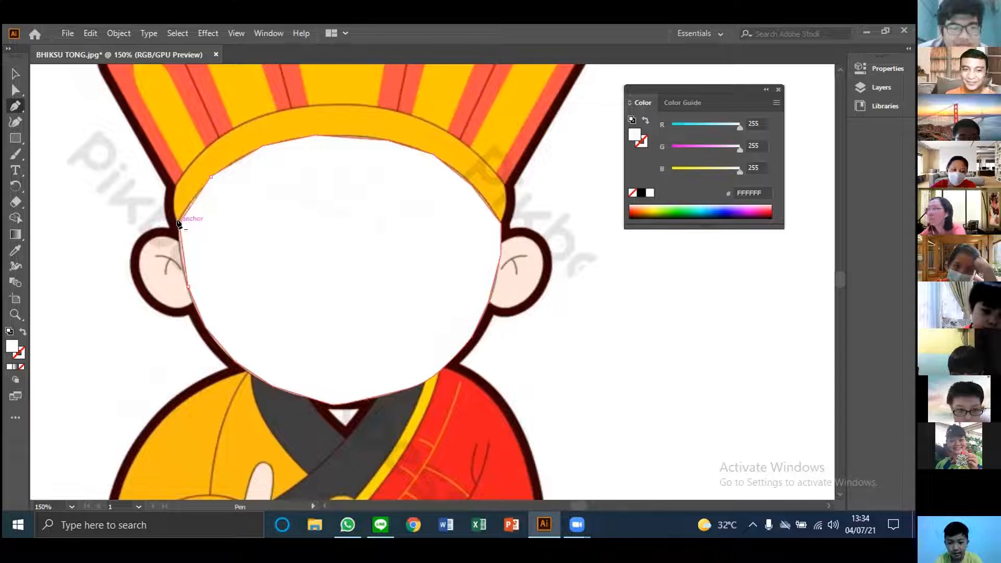
{"action": "left_click", "coordinate": [178, 222]}
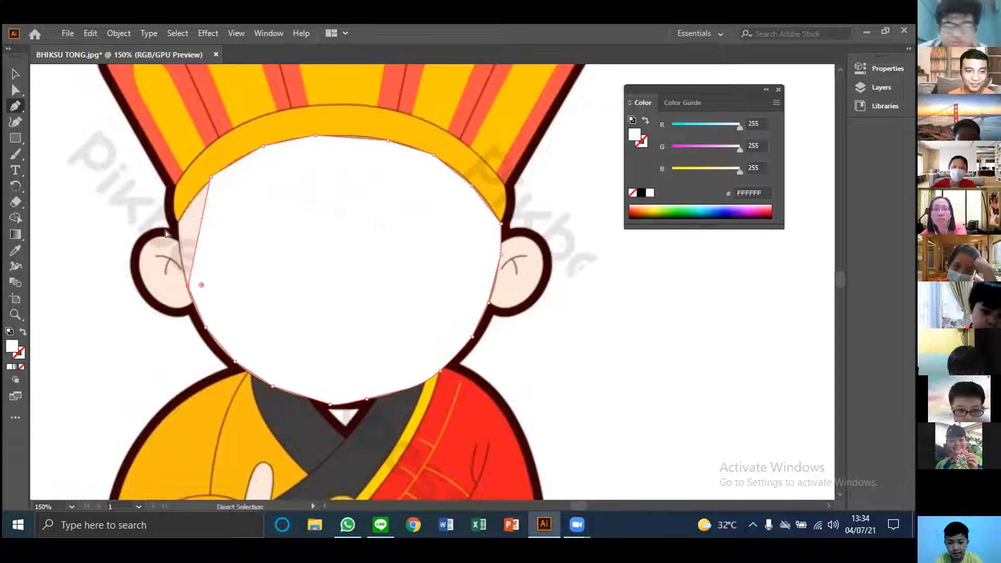
- Set the fill of the closed face outline to None
{"action": "key", "text": "ctrl+z"}
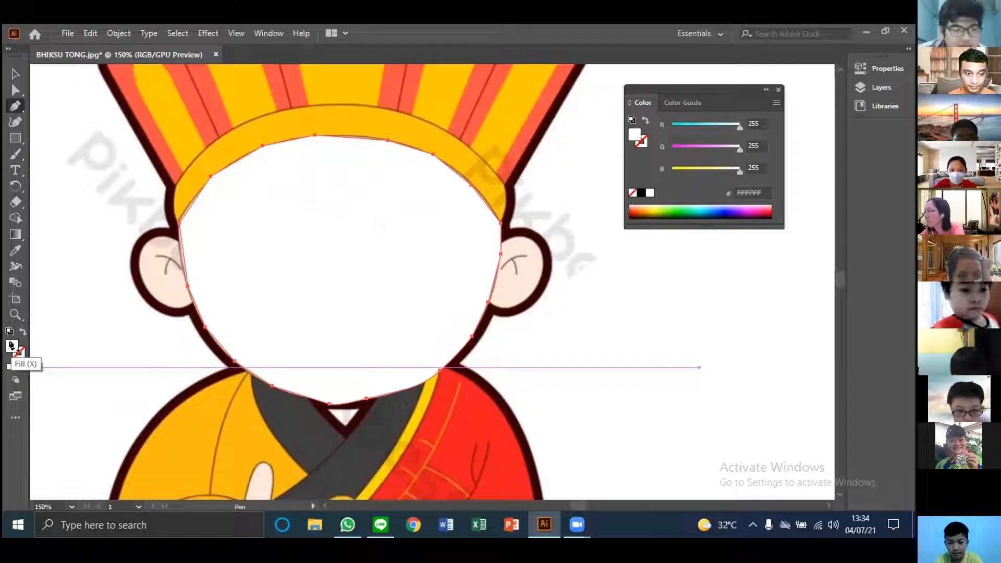
{"action": "left_click", "coordinate": [631, 193]}
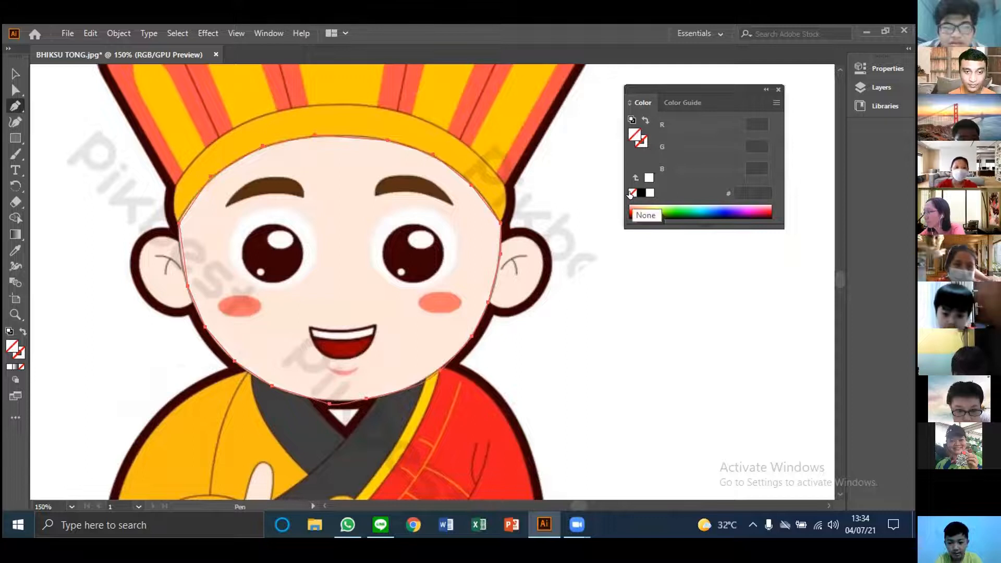
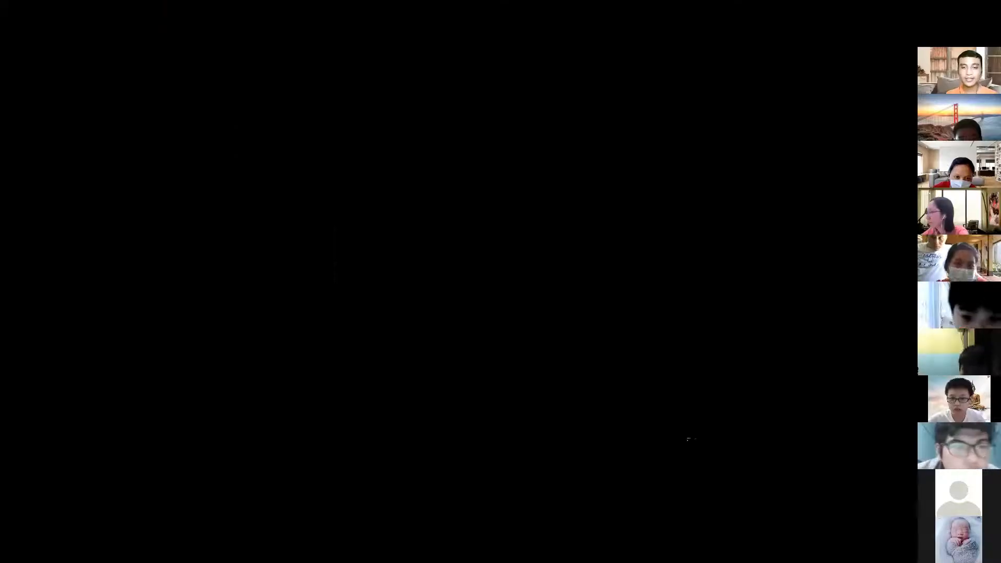
- Trace the monk's left-hand ear as a closed skin-colored shape with the Pen tool and deselect it
{"action": "scroll", "coordinate": [686, 432], "scroll_direction": "up", "scroll_amount": 3}
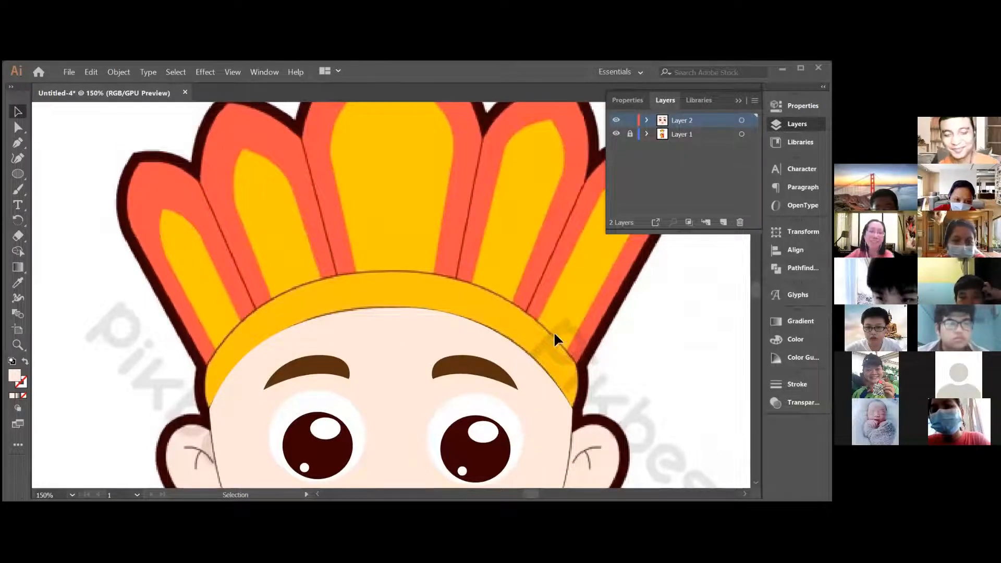
{"action": "scroll", "coordinate": [647, 365], "scroll_direction": "down", "scroll_amount": 1}
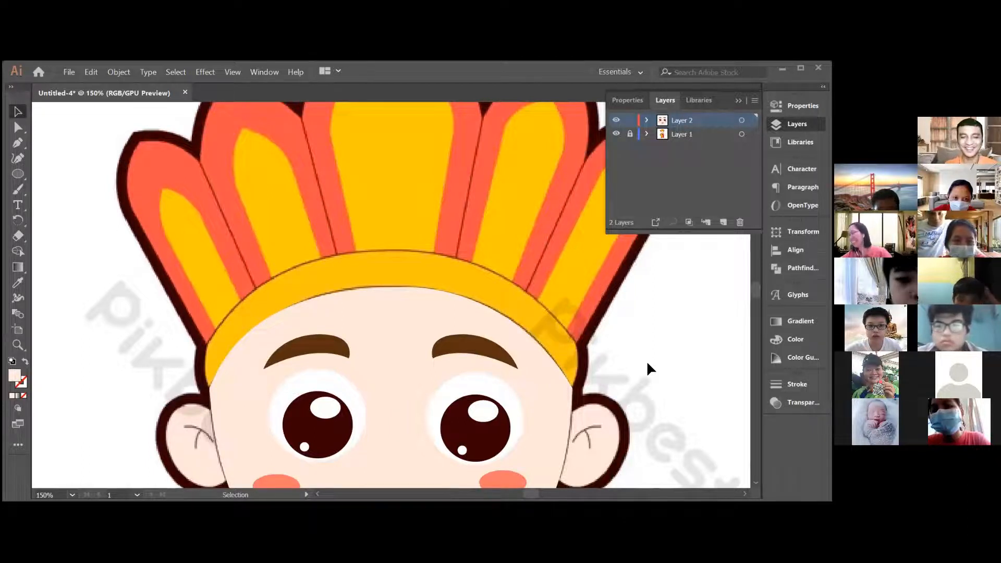
{"action": "scroll", "coordinate": [646, 361], "scroll_direction": "down", "scroll_amount": 5}
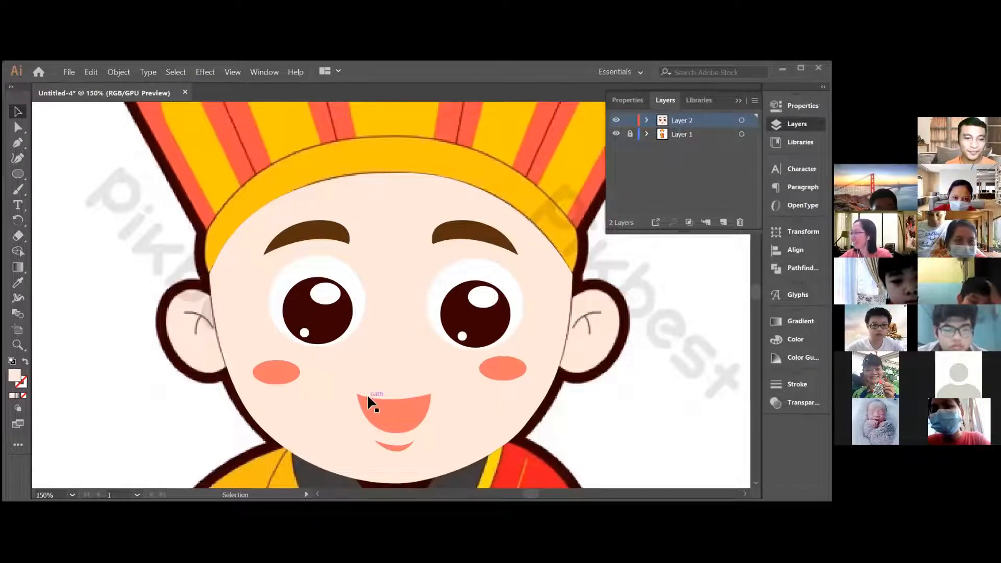
{"action": "left_click", "coordinate": [19, 141]}
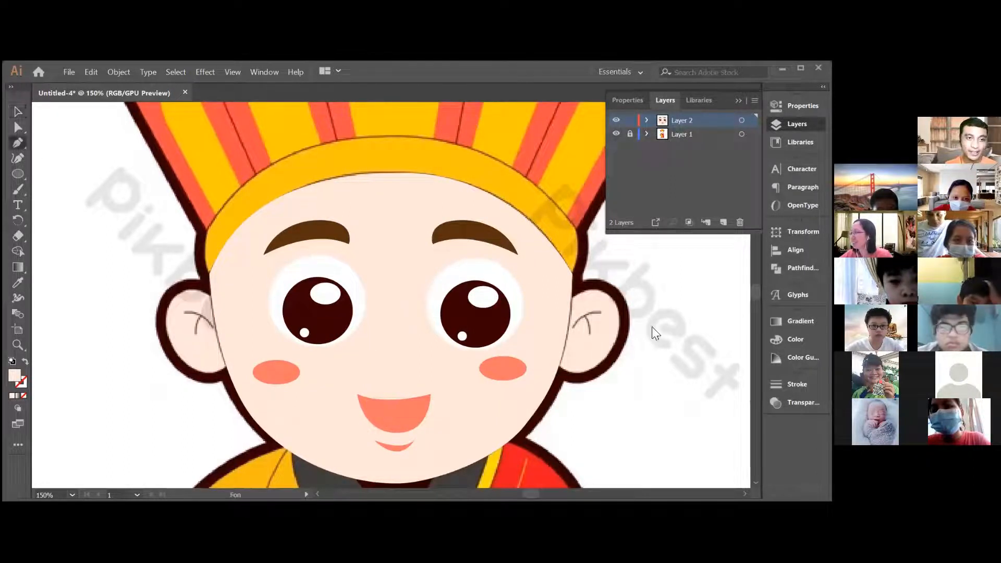
{"action": "left_click", "coordinate": [211, 290]}
{"action": "left_click_drag", "start_coordinate": [166, 320], "coordinate": [167, 362]}
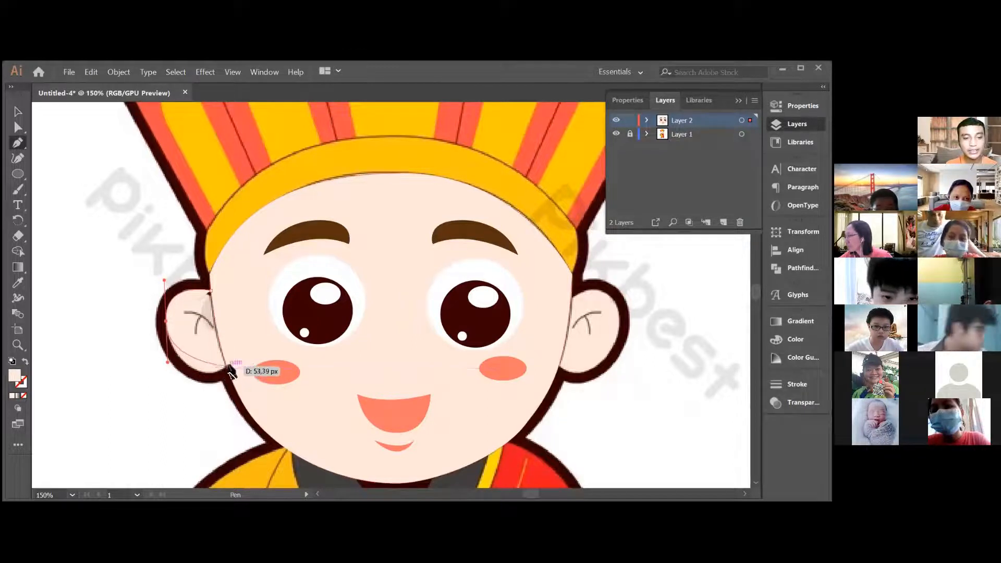
{"action": "left_click_drag", "start_coordinate": [227, 364], "coordinate": [254, 348]}
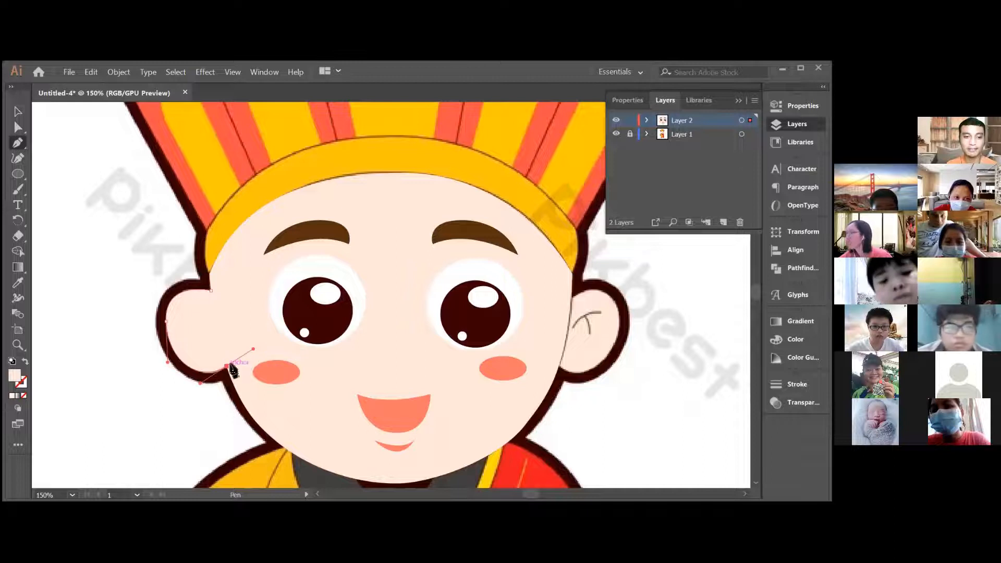
{"action": "left_click", "coordinate": [210, 290]}
{"action": "left_click", "coordinate": [18, 111]}
{"action": "left_click", "coordinate": [146, 226]}
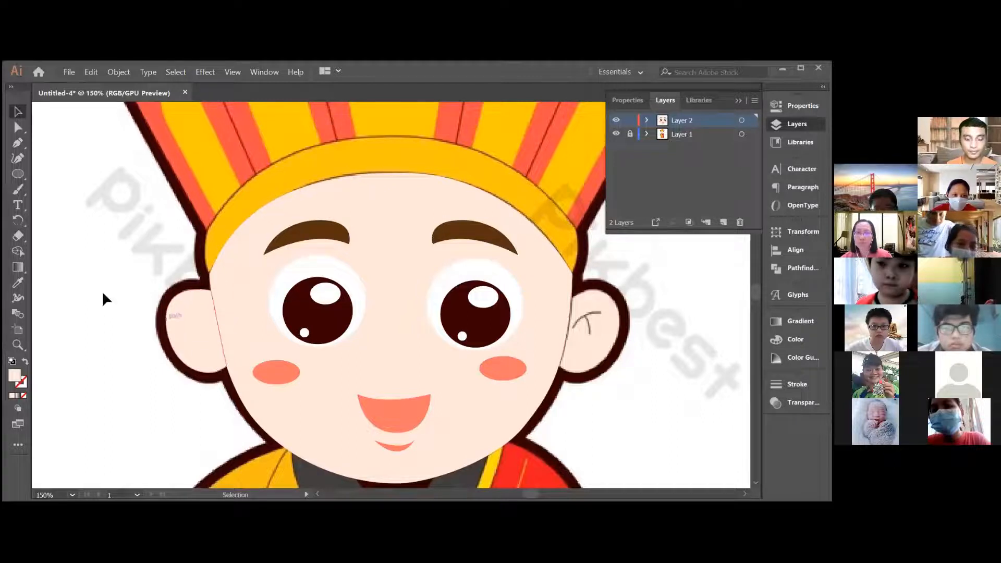
- Select the newly traced ear shape and set its fill to None
{"action": "left_click", "coordinate": [18, 143]}
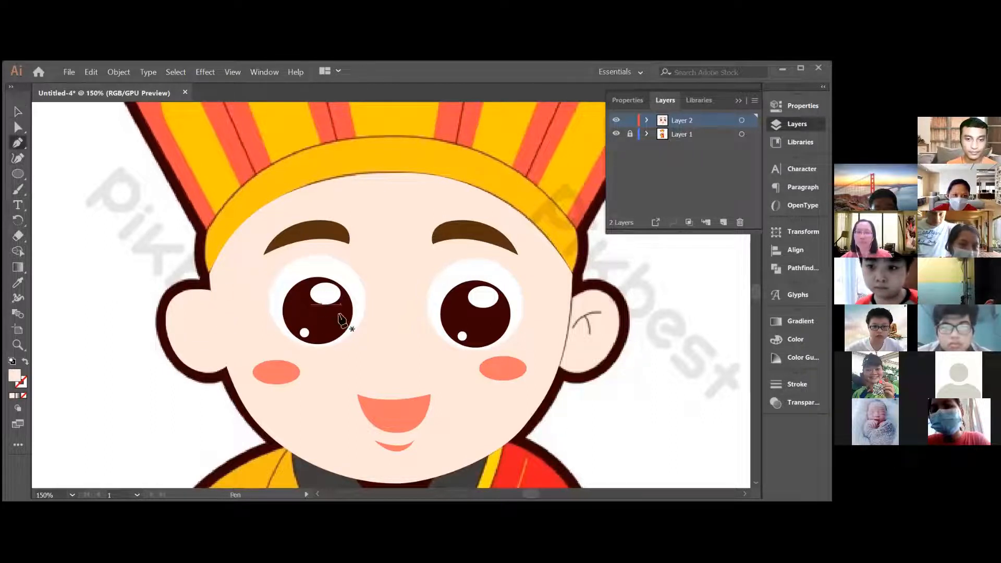
{"action": "left_click", "coordinate": [17, 113]}
{"action": "left_click", "coordinate": [187, 339]}
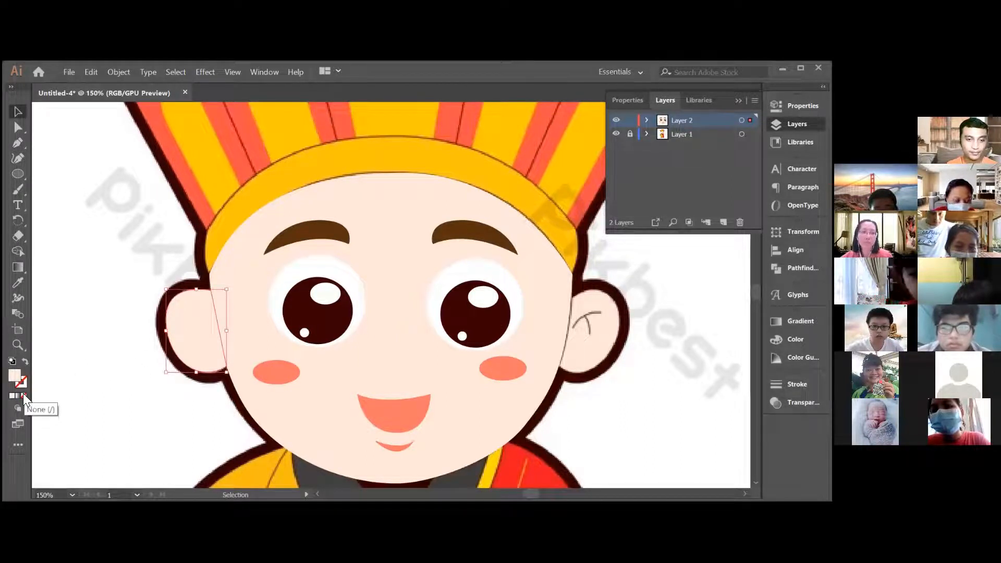
{"action": "left_click", "coordinate": [23, 395]}
- Trace the long inner fold of the left-hand ear with the Pen tool and set its stroke color to 2D2C2C
{"action": "left_click", "coordinate": [17, 144]}
{"action": "left_click_drag", "start_coordinate": [185, 313], "coordinate": [217, 345]}
{"action": "left_click", "coordinate": [211, 327]}
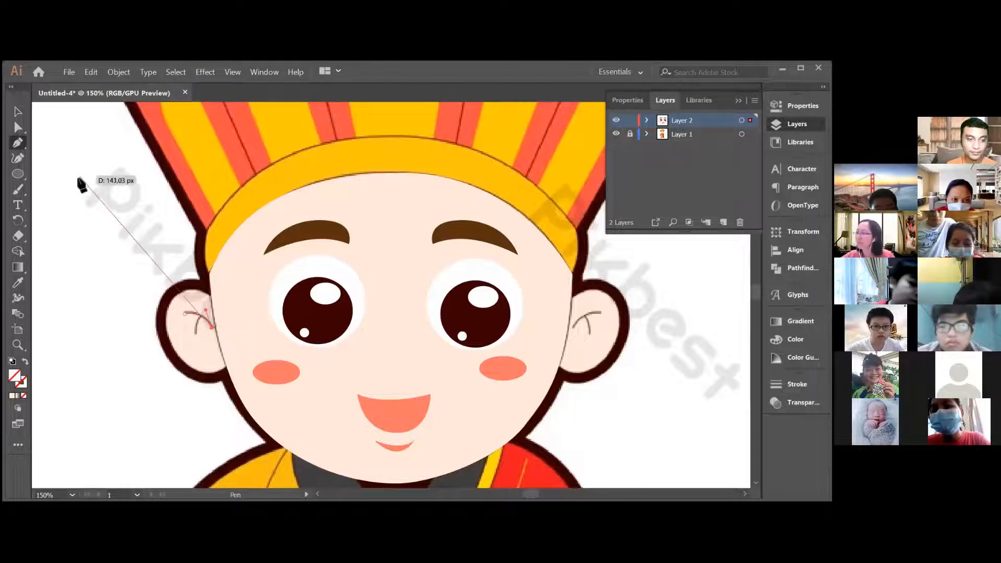
{"action": "left_click", "coordinate": [17, 112]}
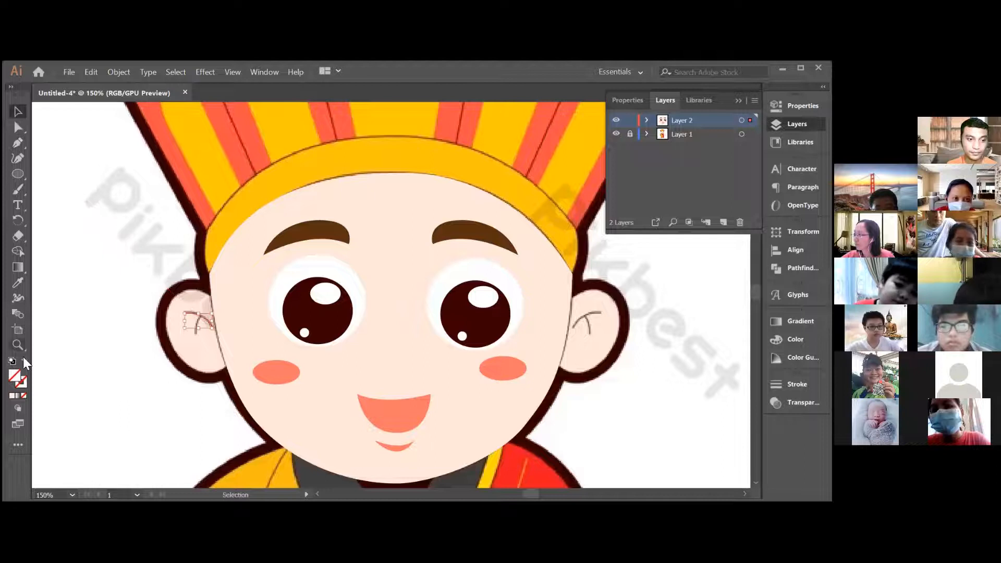
{"action": "left_click", "coordinate": [22, 384]}
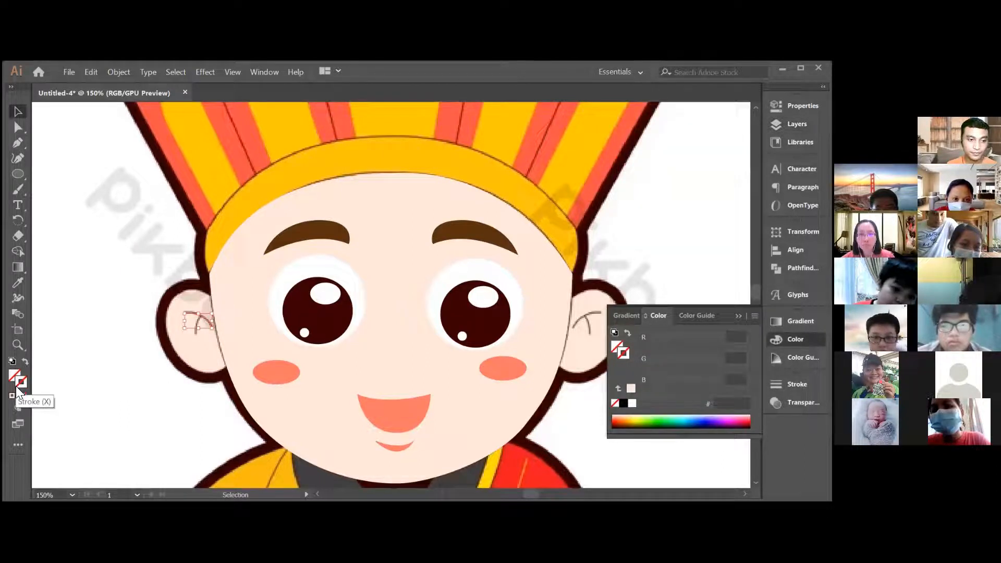
{"action": "double_click", "coordinate": [20, 399]}
{"action": "left_click", "coordinate": [16, 399]}
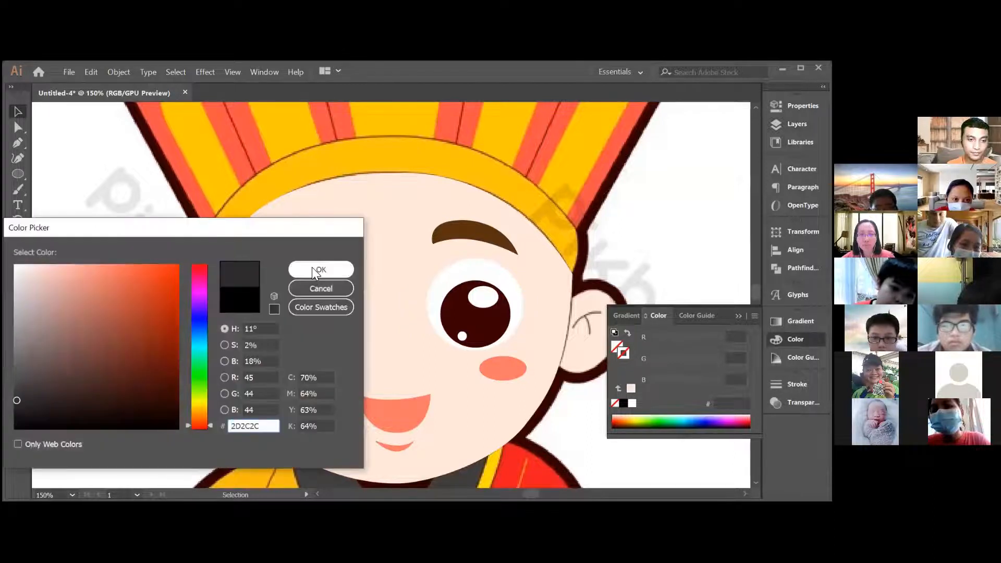
{"action": "key", "text": "Return"}
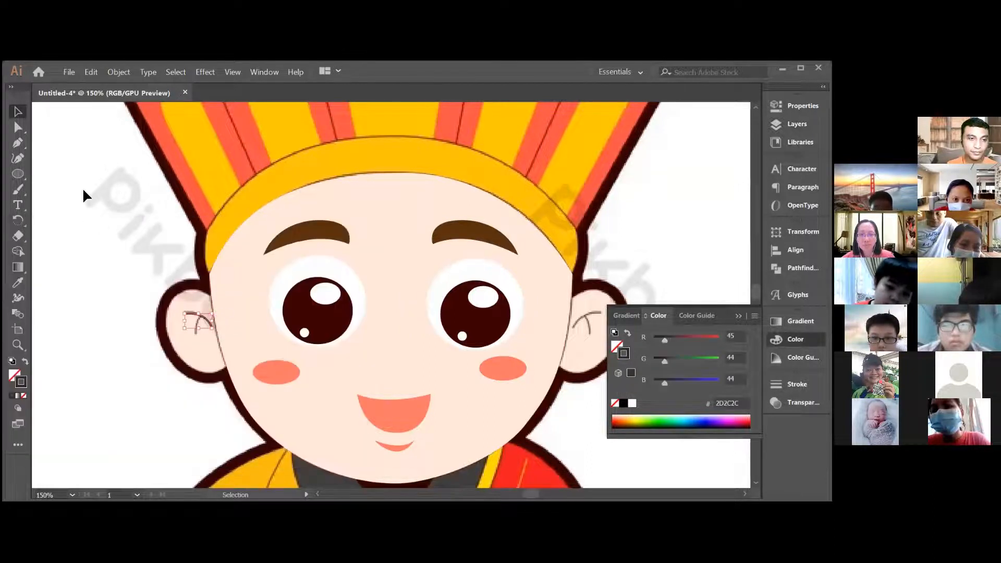
- Trace the short second fold line inside the left-hand ear with the Pen tool and deselect it
{"action": "left_click", "coordinate": [20, 143]}
{"action": "left_click_drag", "start_coordinate": [196, 318], "coordinate": [203, 308]}
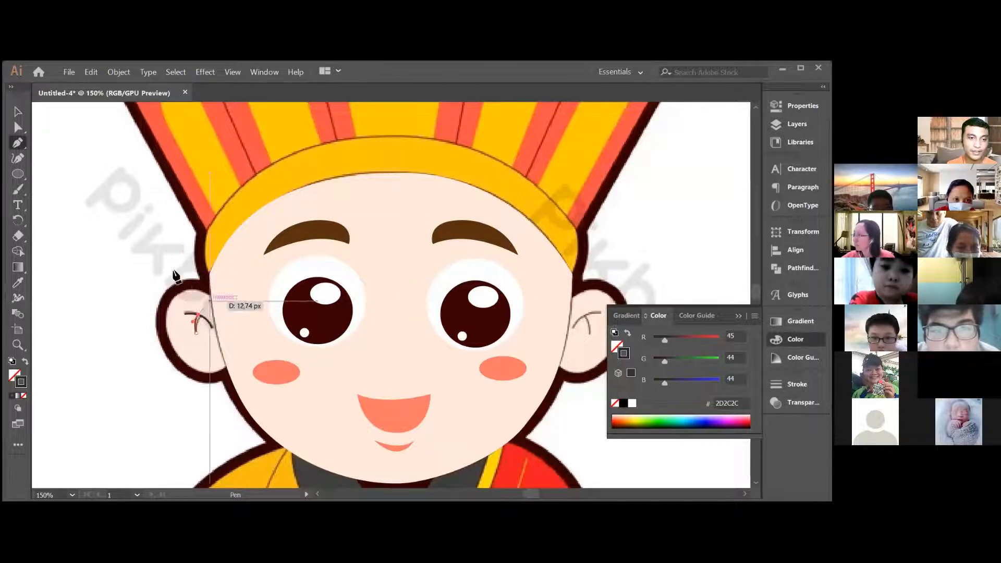
{"action": "left_click", "coordinate": [18, 112]}
{"action": "left_click", "coordinate": [116, 217]}
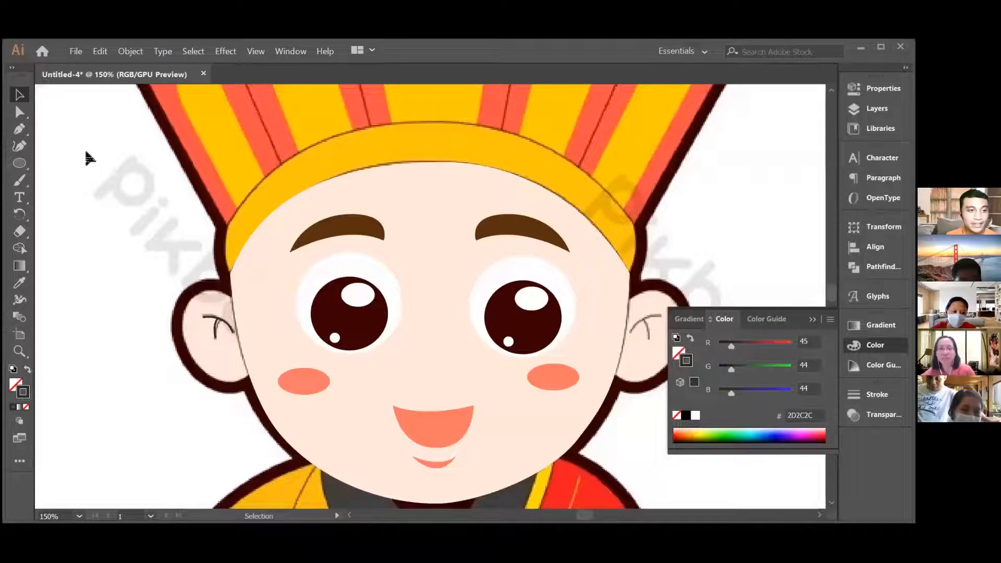
- Draw a curved practice line with the Pen tool on the empty area beside the head and delete it
{"action": "left_click", "coordinate": [19, 129]}
{"action": "left_click", "coordinate": [141, 230]}
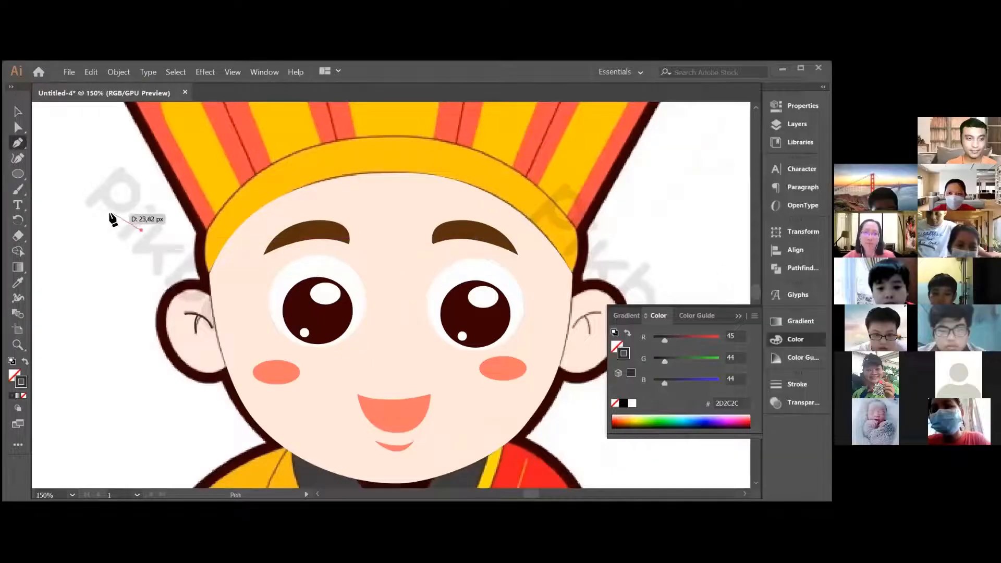
{"action": "left_click_drag", "start_coordinate": [94, 208], "coordinate": [65, 209]}
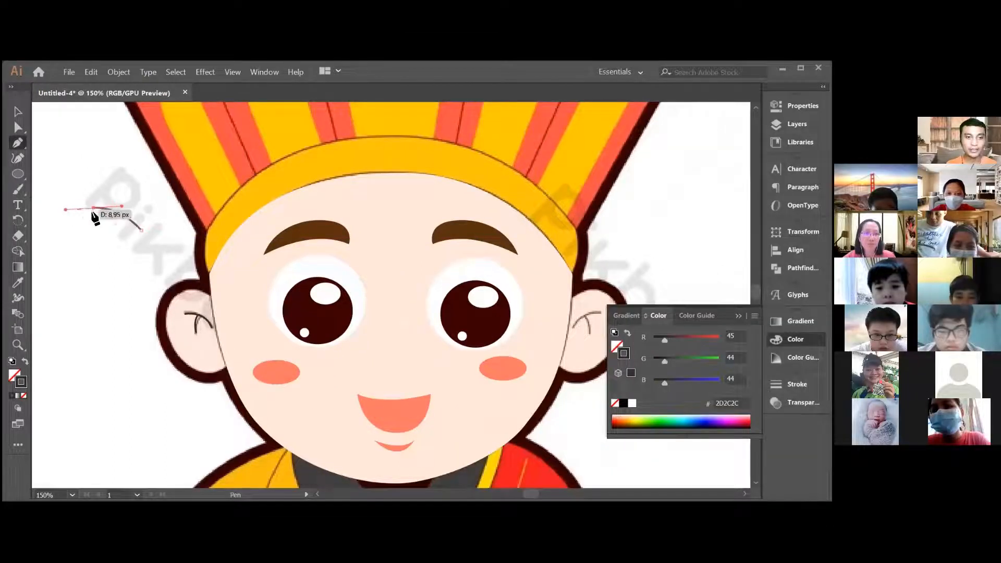
{"action": "left_click", "coordinate": [18, 112]}
{"action": "left_click", "coordinate": [120, 252]}
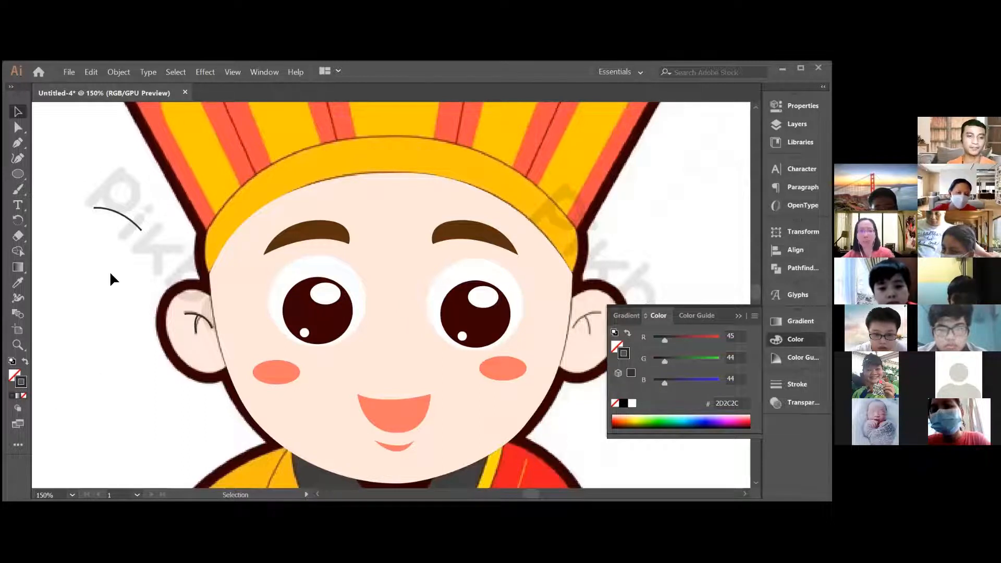
{"action": "left_click", "coordinate": [110, 211]}
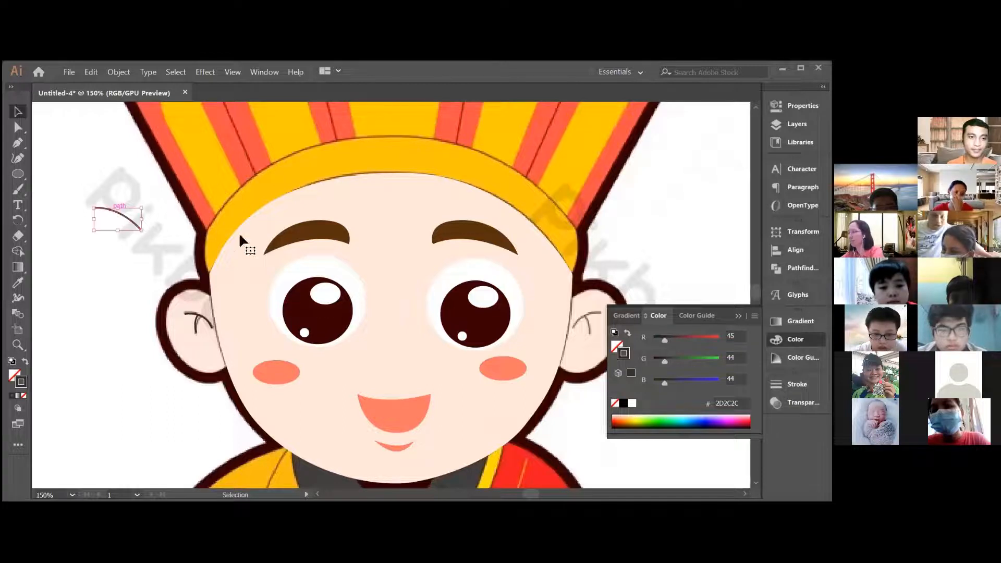
{"action": "key", "text": "Delete"}
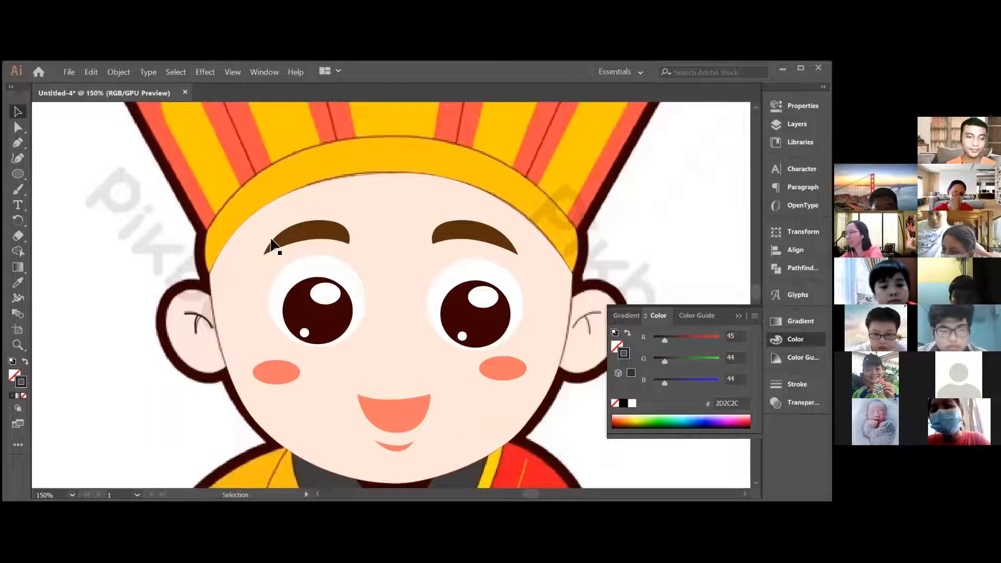
- Fill the left-hand ear shape with the face's skin color using the Eyedropper
{"action": "left_click", "coordinate": [202, 293]}
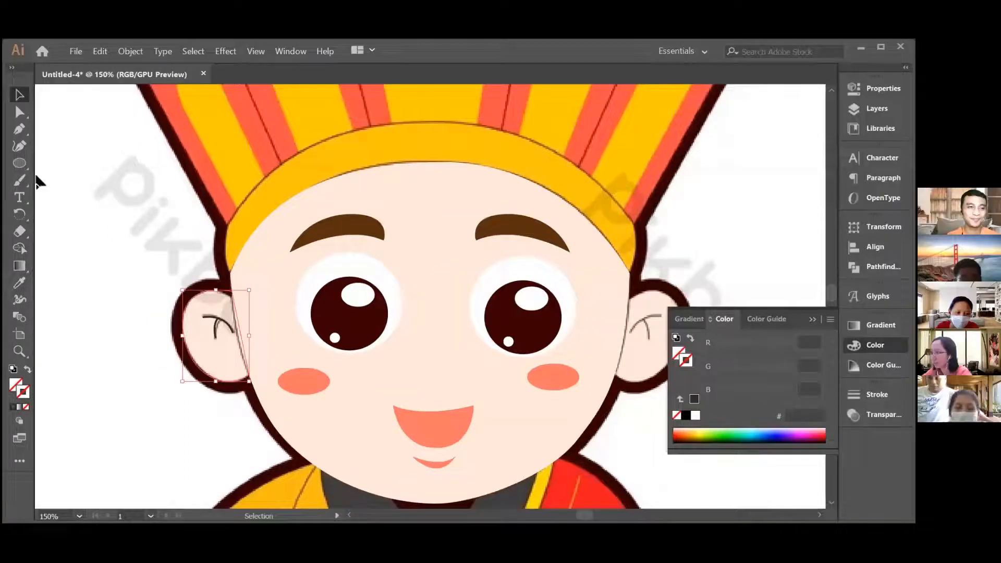
{"action": "left_click", "coordinate": [19, 282]}
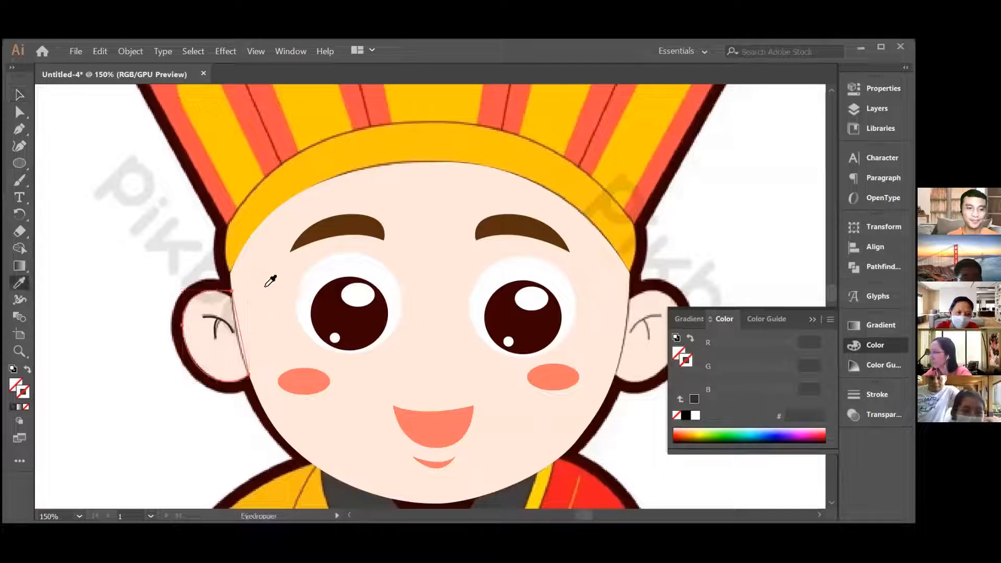
{"action": "left_click", "coordinate": [266, 286]}
{"action": "key", "text": "v"}
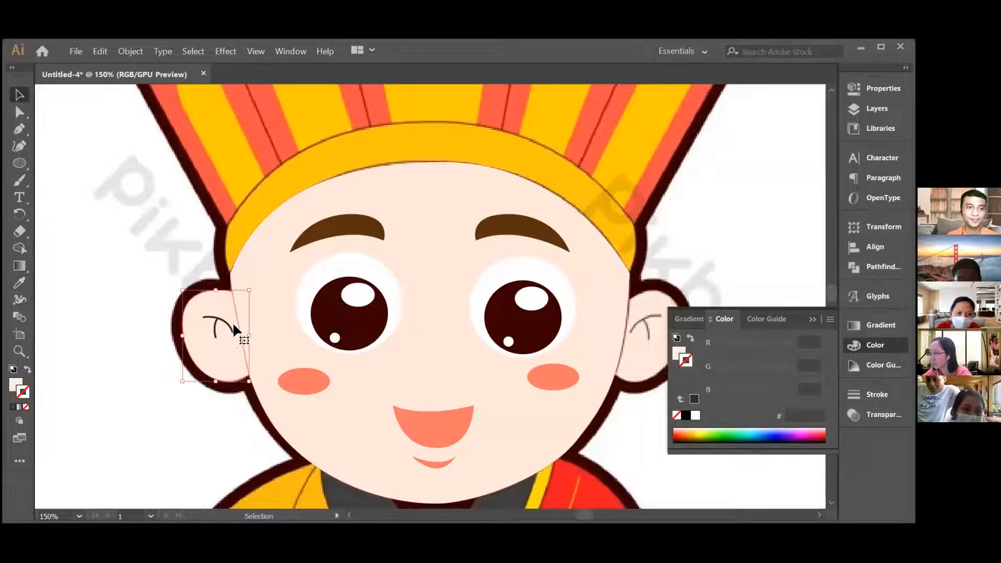
- Group the left-hand ear shape with its fold lines and place a copy of the group over the face
{"action": "left_click", "coordinate": [218, 326], "text": "shift"}
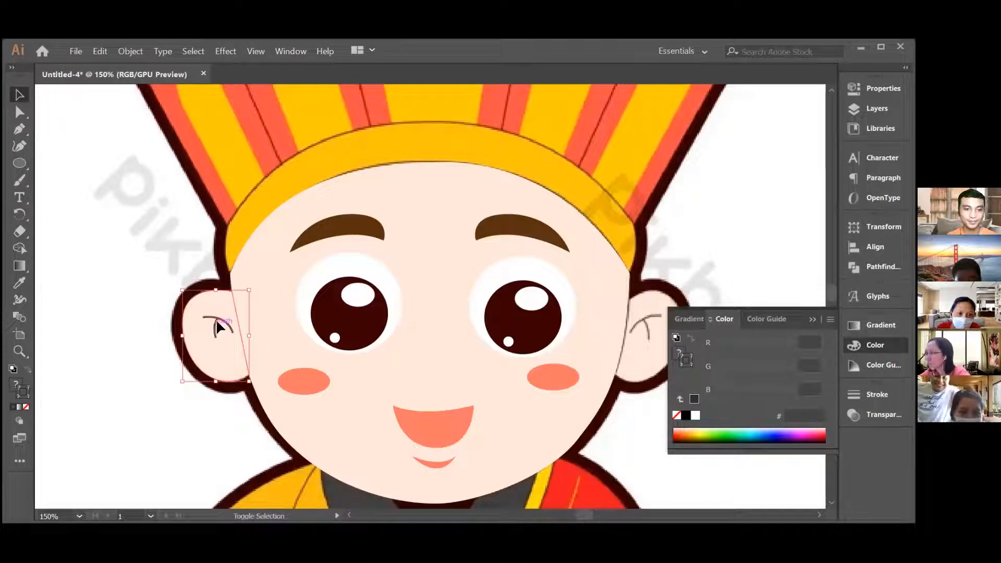
{"action": "left_click", "coordinate": [172, 265]}
{"action": "left_click", "coordinate": [219, 364]}
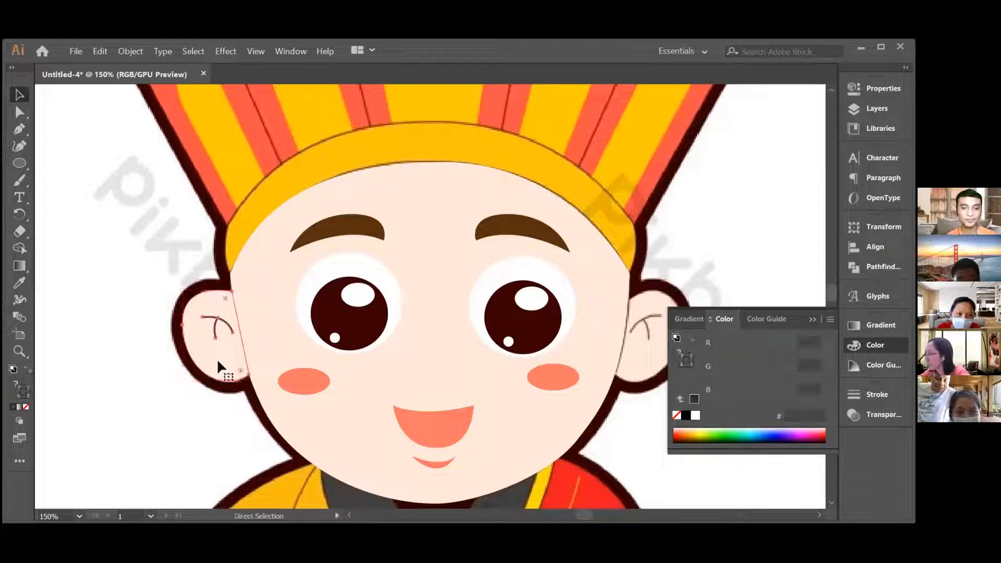
{"action": "left_click_drag", "start_coordinate": [217, 355], "coordinate": [483, 357]}
- Reflect the copied ear group and move it onto the right-hand ear of the reference
{"action": "right_click", "coordinate": [527, 276]}
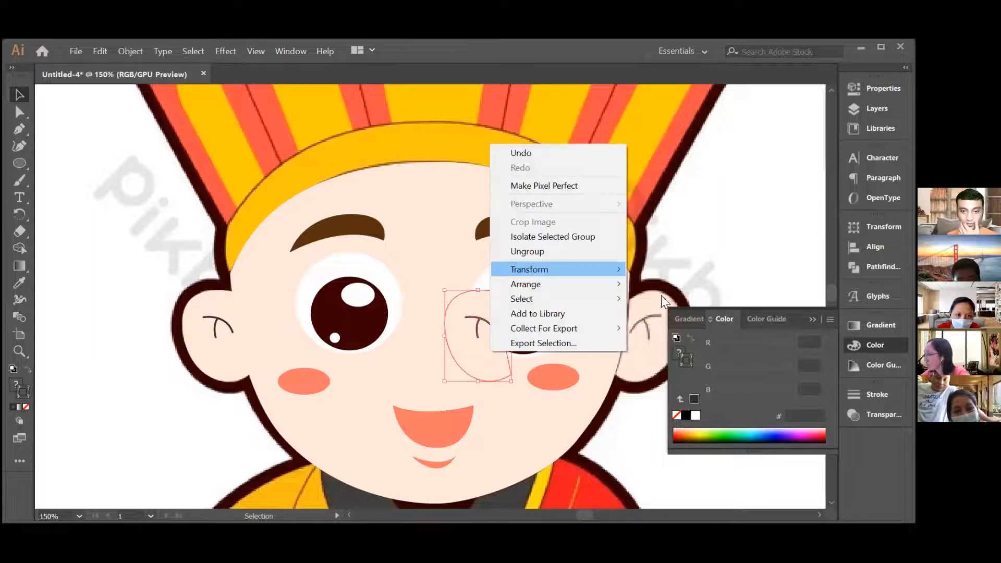
{"action": "mouse_move", "coordinate": [529, 269]}
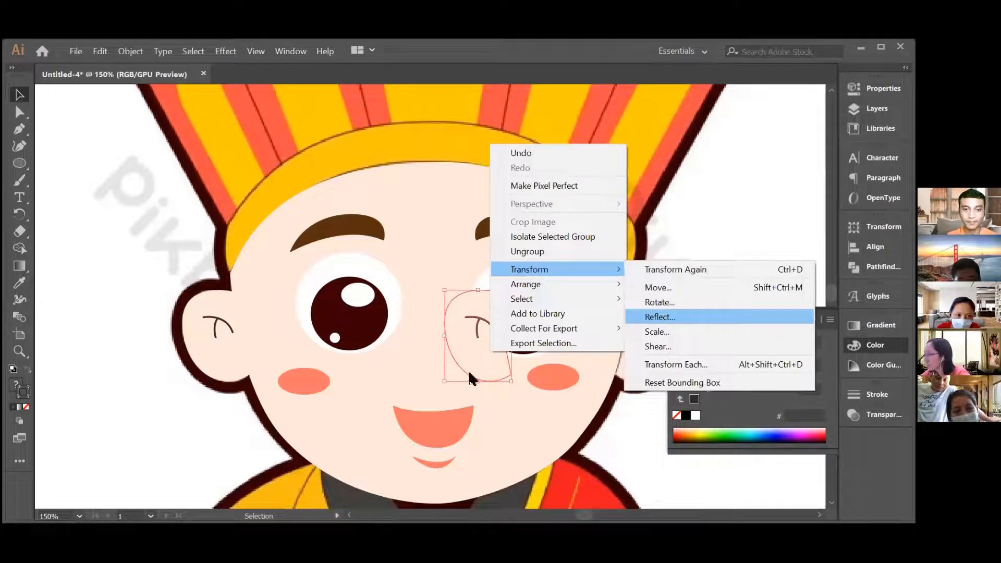
{"action": "key", "text": "Return"}
{"action": "left_click_drag", "start_coordinate": [477, 373], "coordinate": [683, 382]}
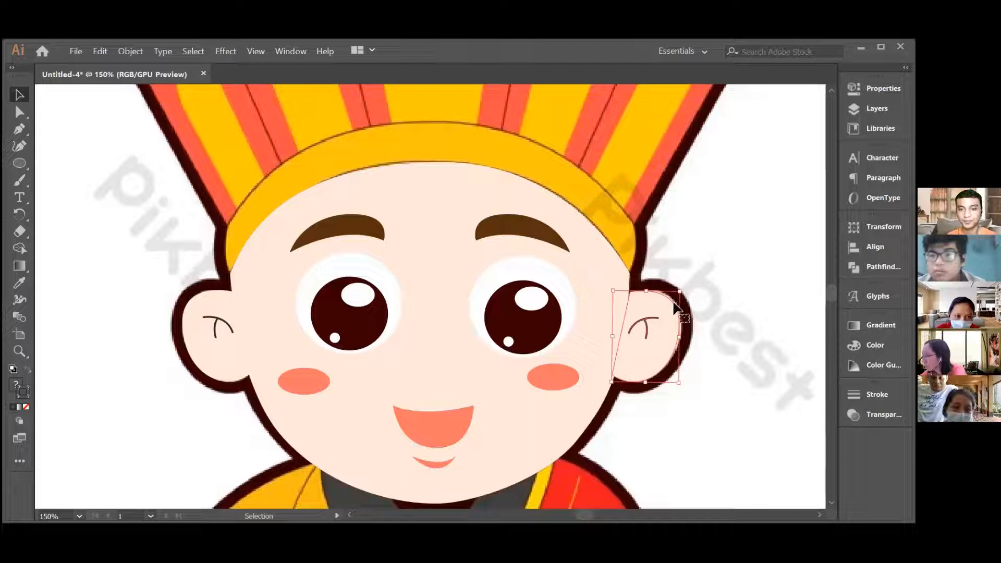
- Fine-tune the mirrored ear's position and size to match the right-hand ear of the reference, and deselect it
{"action": "left_click_drag", "start_coordinate": [664, 301], "coordinate": [679, 290]}
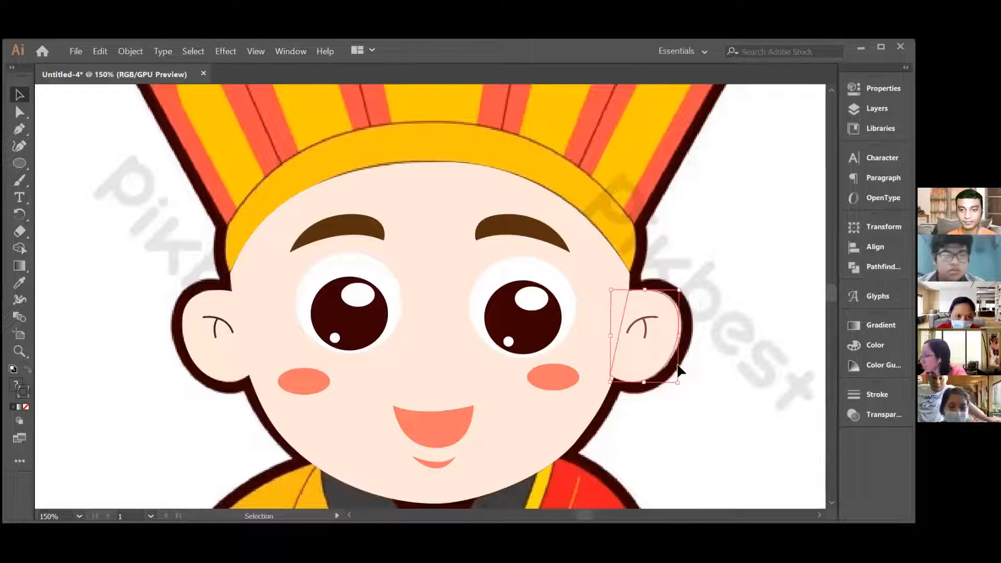
{"action": "left_click_drag", "start_coordinate": [680, 386], "coordinate": [654, 364]}
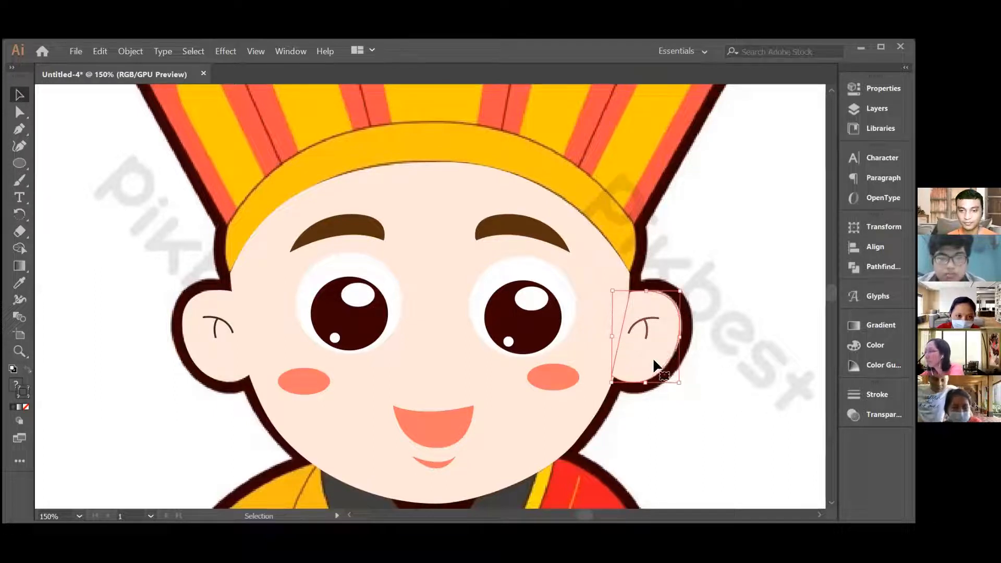
{"action": "left_click_drag", "start_coordinate": [684, 289], "coordinate": [681, 286]}
{"action": "left_click", "coordinate": [731, 341]}
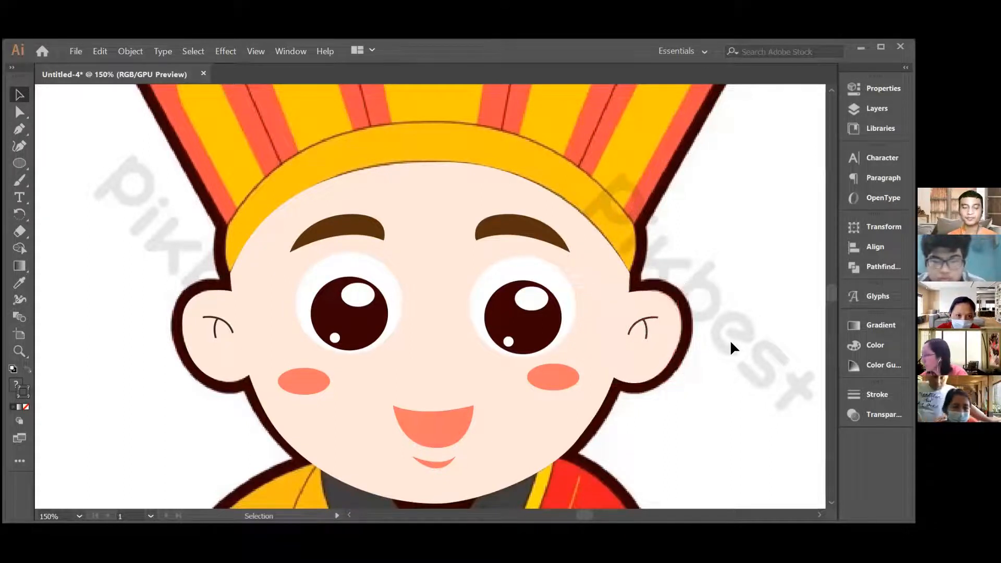
- Trace the upper edge of the headband from its left-hand end over the top to its right-hand end with the Pen tool
{"action": "scroll", "coordinate": [725, 333], "scroll_direction": "up", "scroll_amount": 5}
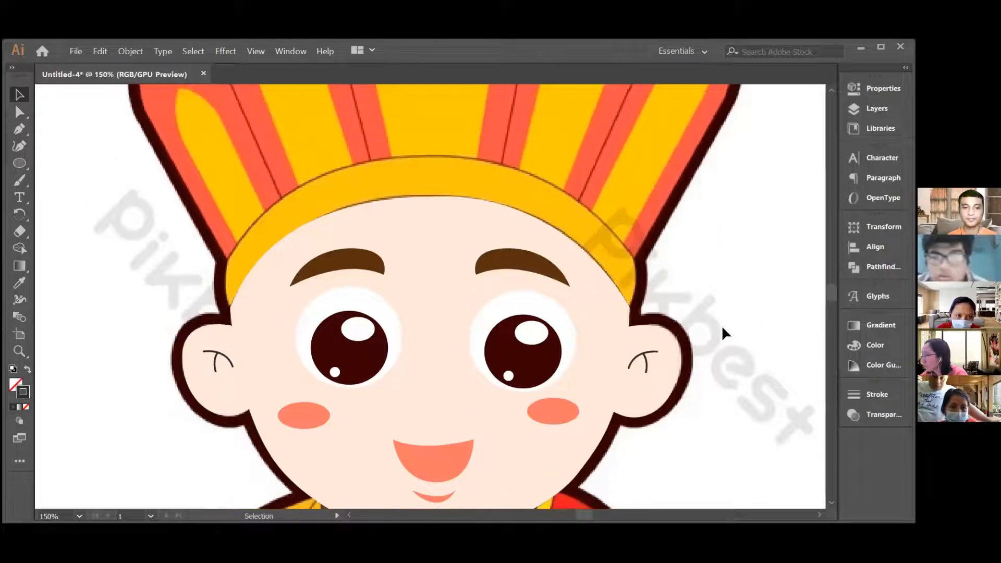
{"action": "scroll", "coordinate": [726, 333], "scroll_direction": "down", "scroll_amount": 5}
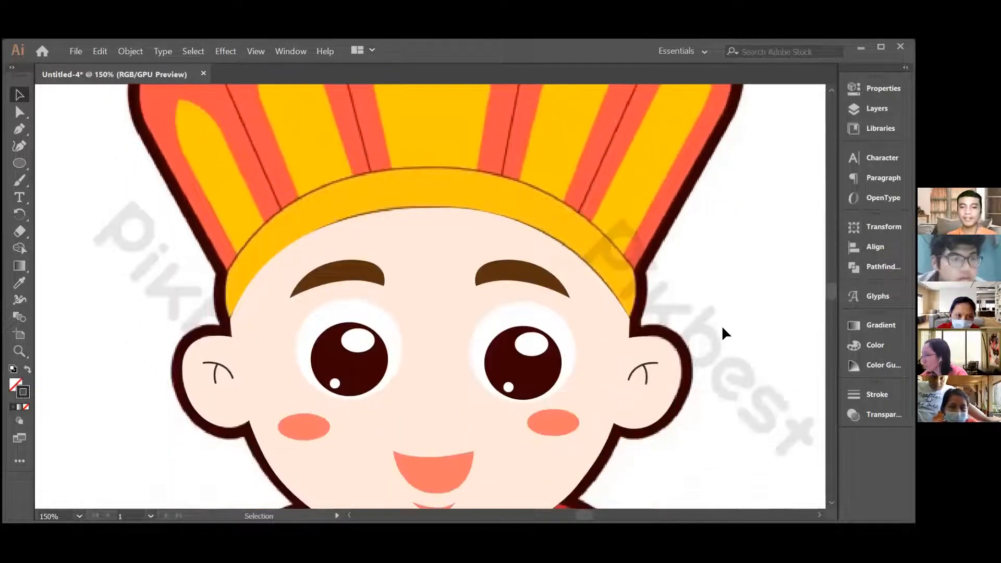
{"action": "scroll", "coordinate": [725, 332], "scroll_direction": "up", "scroll_amount": 2}
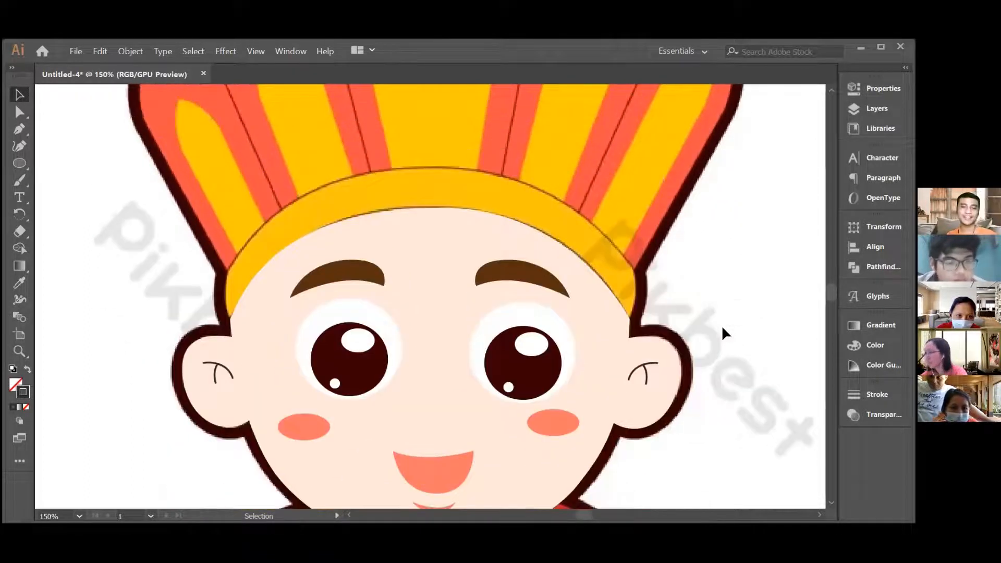
{"action": "scroll", "coordinate": [725, 333], "scroll_direction": "up", "scroll_amount": 4}
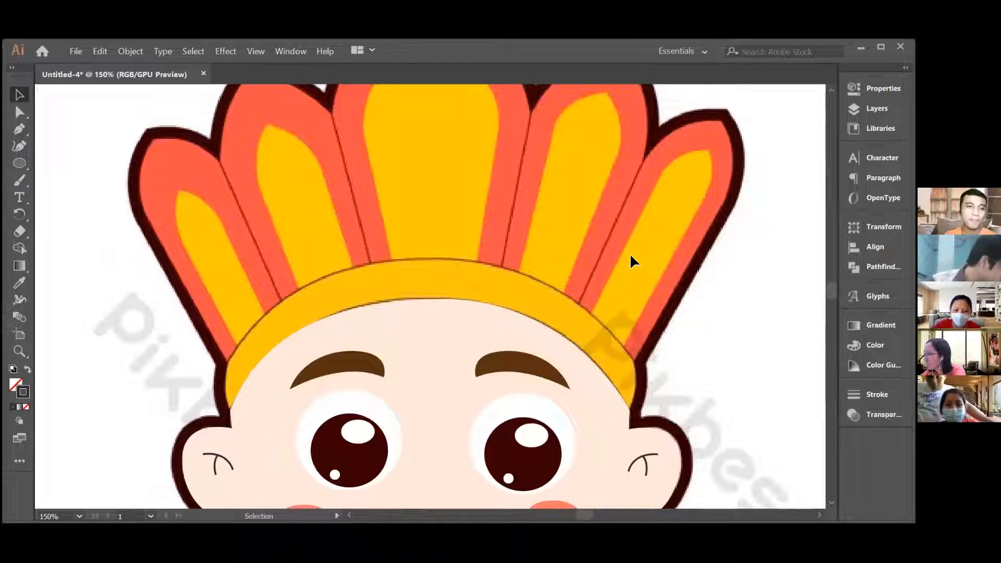
{"action": "left_click", "coordinate": [20, 129]}
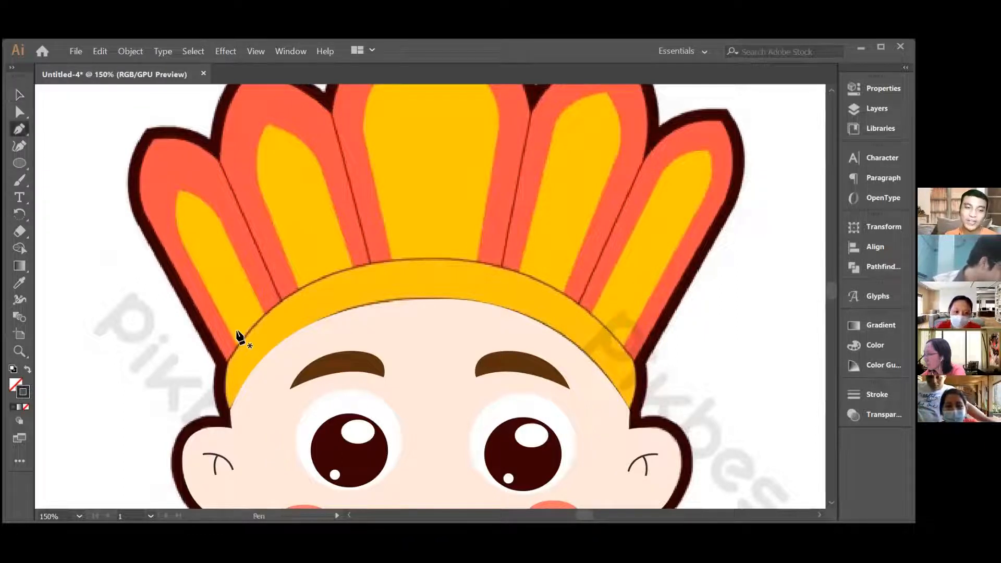
{"action": "scroll", "coordinate": [237, 340], "scroll_direction": "down", "scroll_amount": 3}
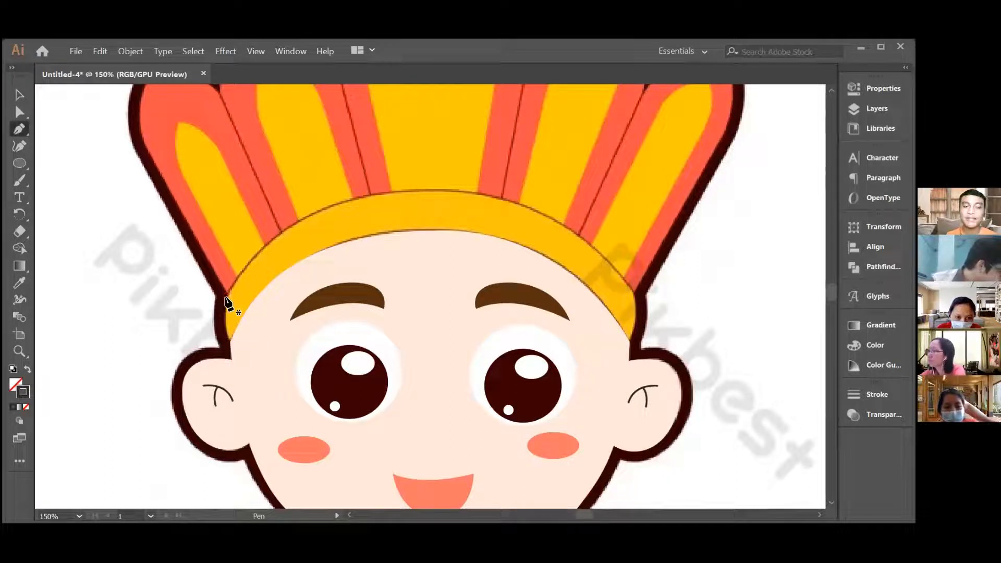
{"action": "left_click_drag", "start_coordinate": [224, 299], "coordinate": [446, 194]}
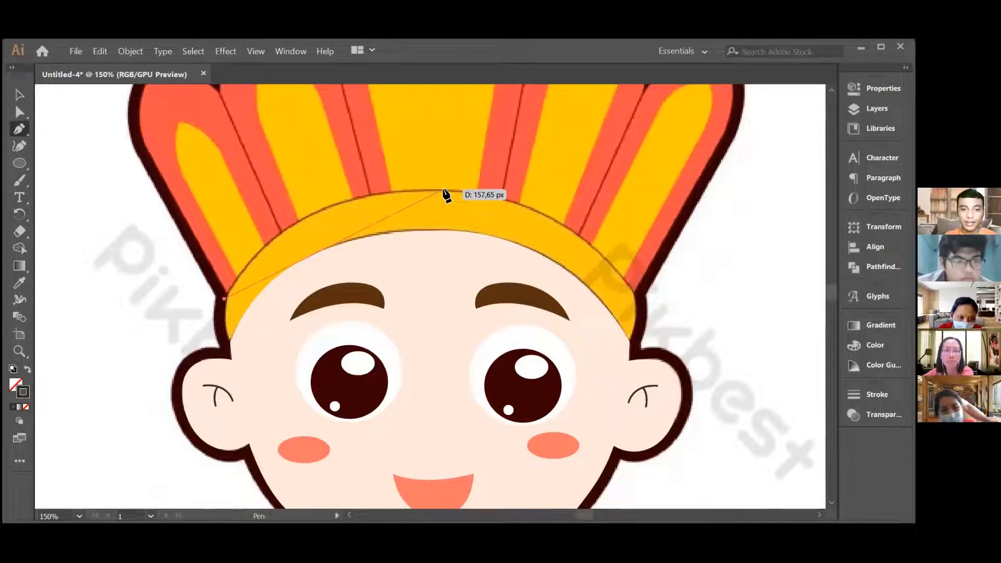
{"action": "left_click_drag", "start_coordinate": [446, 195], "coordinate": [575, 191]}
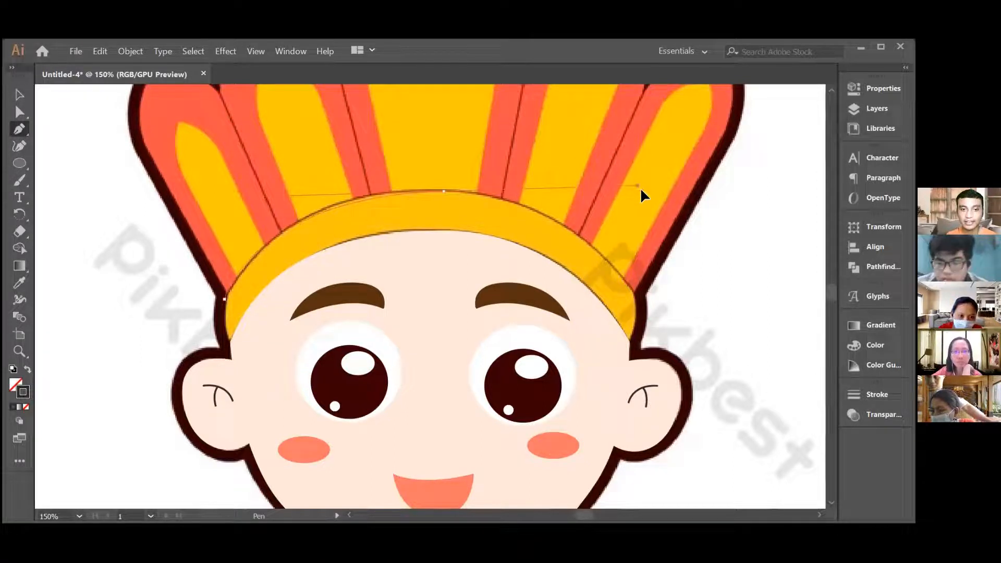
{"action": "left_click_drag", "start_coordinate": [631, 192], "coordinate": [635, 294]}
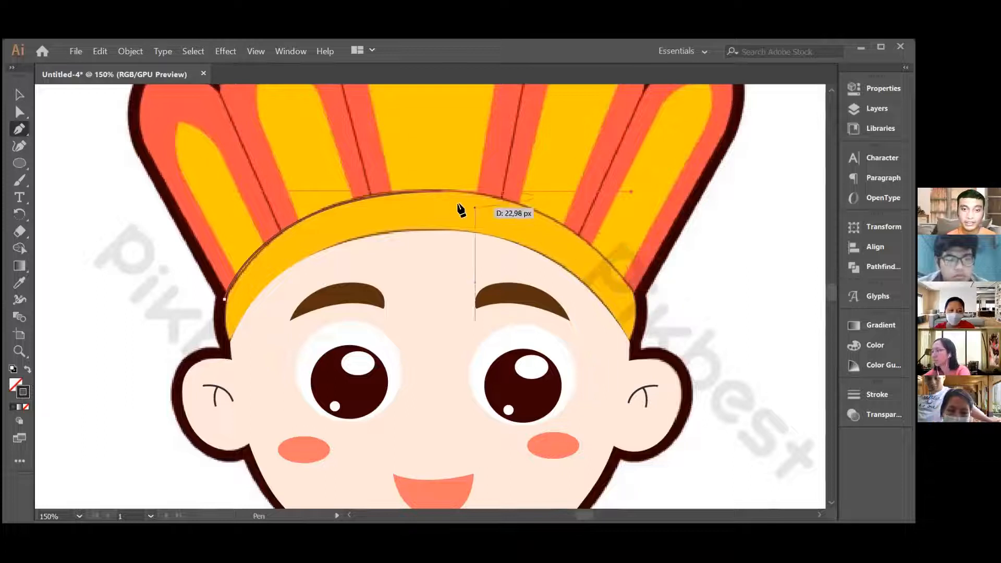
{"action": "left_click", "coordinate": [443, 192]}
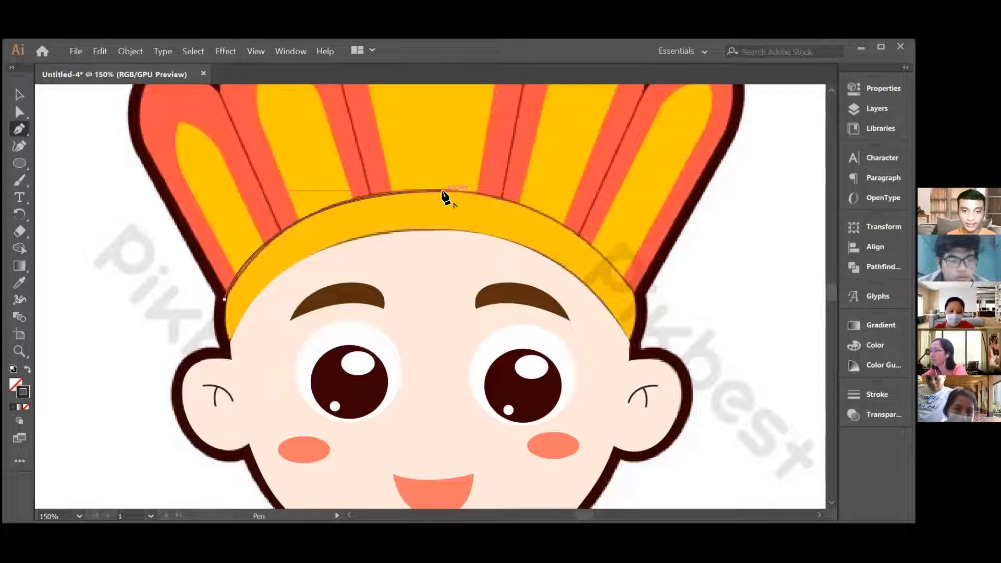
{"action": "left_click", "coordinate": [635, 293]}
{"action": "left_click_drag", "start_coordinate": [635, 293], "coordinate": [701, 398]}
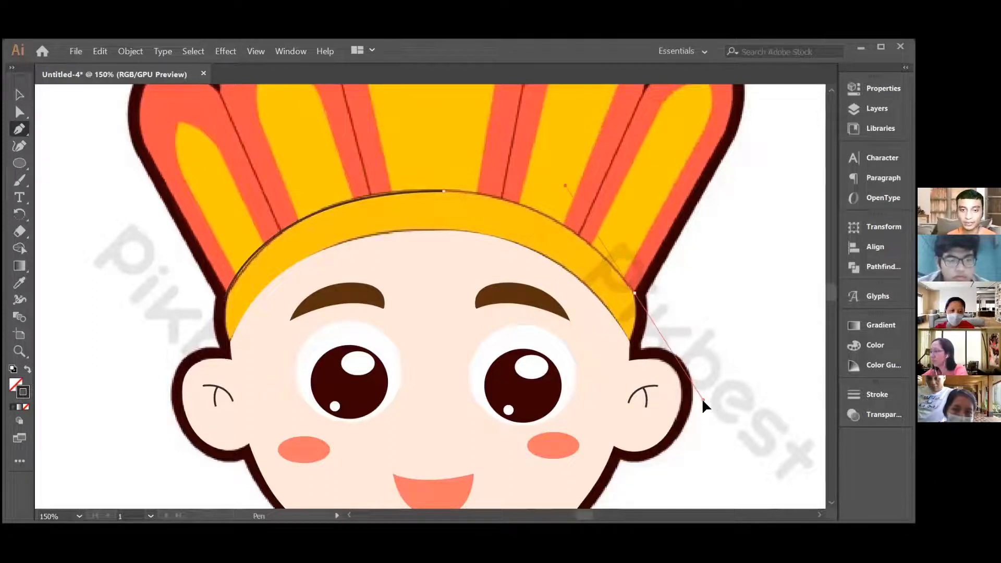
{"action": "left_click", "coordinate": [634, 294]}
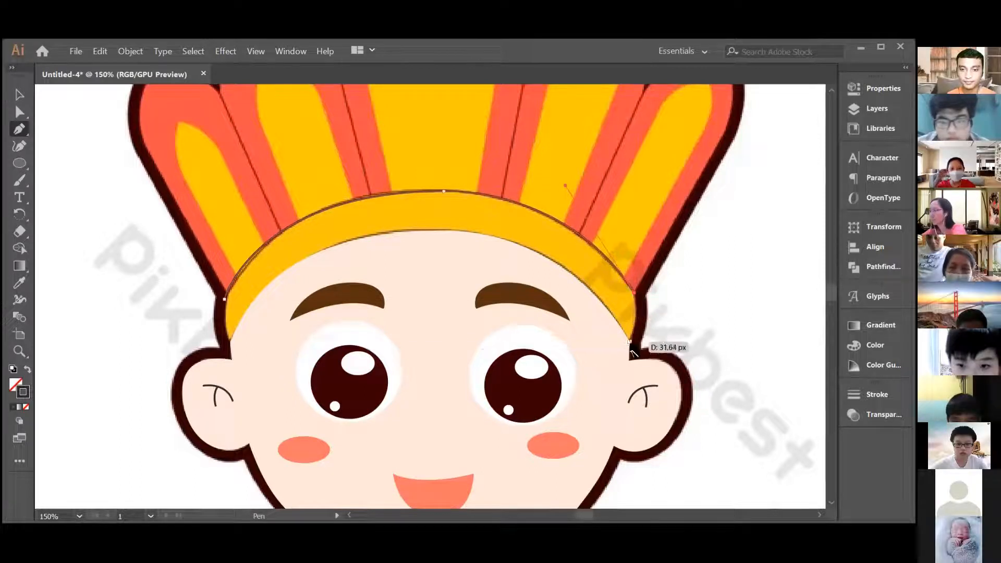
- Continue the headband path around its right-hand end and along the lower edge, and close it at the starting anchor
{"action": "left_click_drag", "start_coordinate": [626, 345], "coordinate": [616, 364]}
{"action": "left_click", "coordinate": [629, 341]}
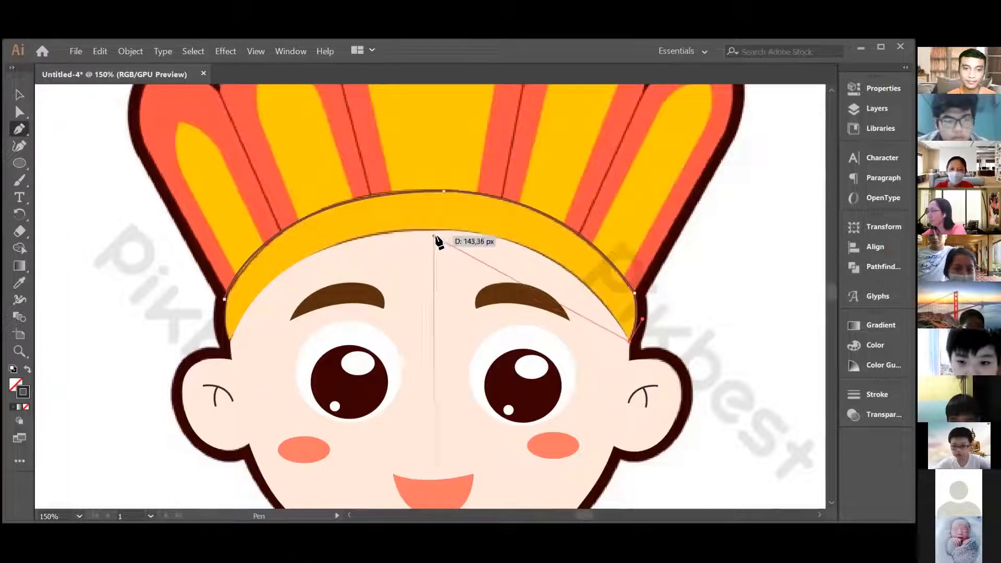
{"action": "left_click_drag", "start_coordinate": [447, 230], "coordinate": [321, 231]}
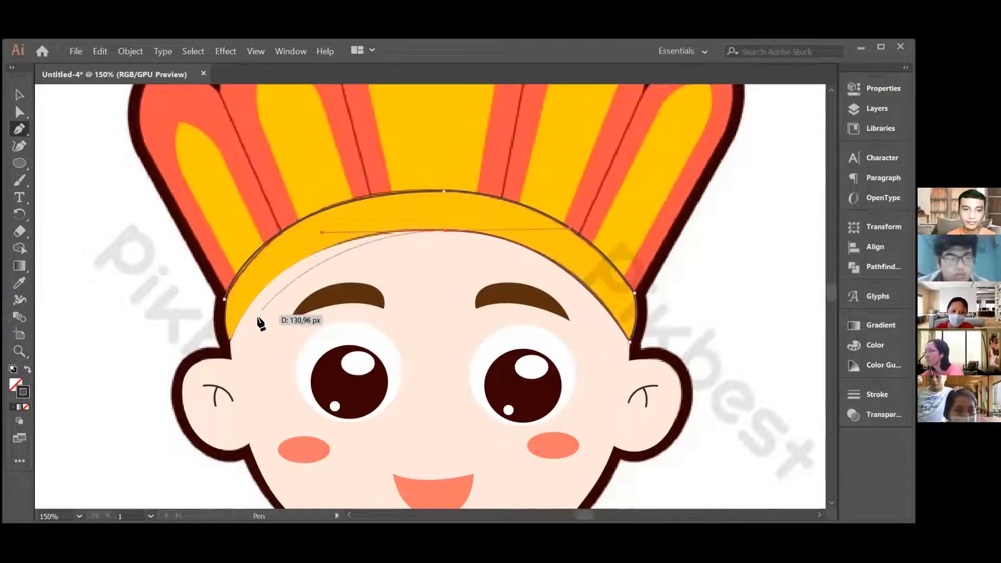
{"action": "left_click_drag", "start_coordinate": [232, 342], "coordinate": [192, 414]}
{"action": "left_click_drag", "start_coordinate": [190, 411], "coordinate": [194, 417]}
{"action": "left_click", "coordinate": [230, 342]}
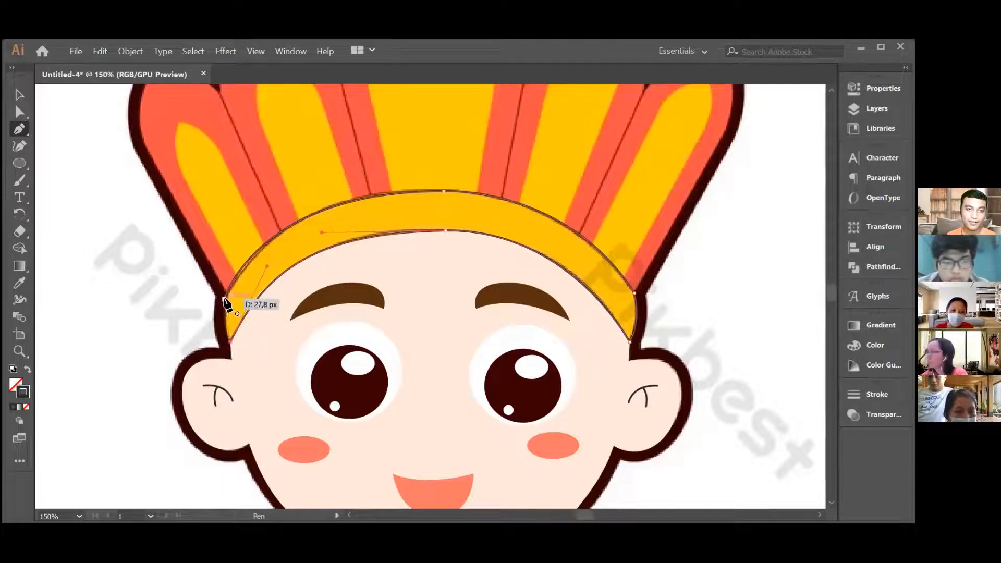
{"action": "left_click_drag", "start_coordinate": [224, 299], "coordinate": [226, 264]}
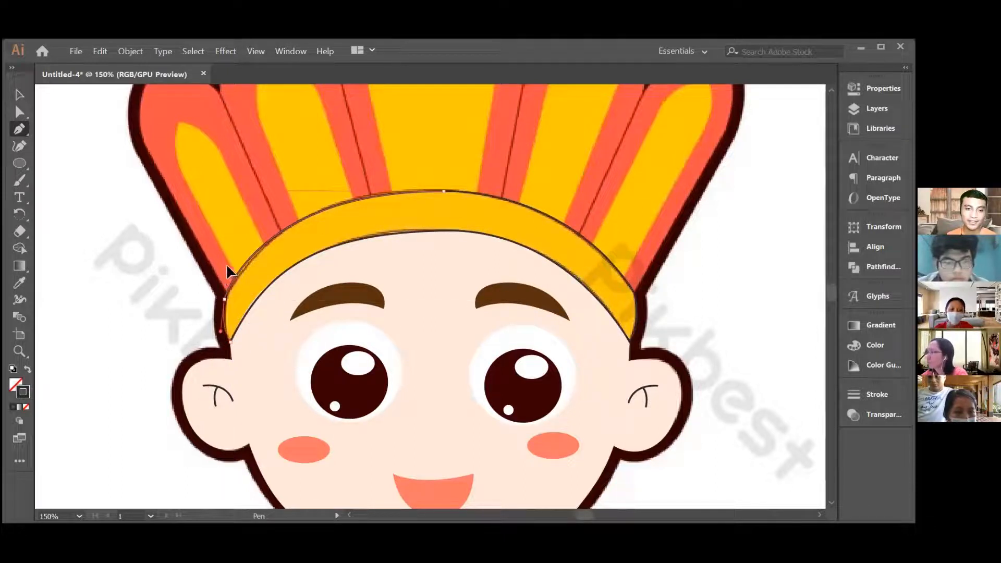
- Fill the headband shape with the reference headband's yellow-orange using the Eyedropper
{"action": "left_click", "coordinate": [18, 95]}
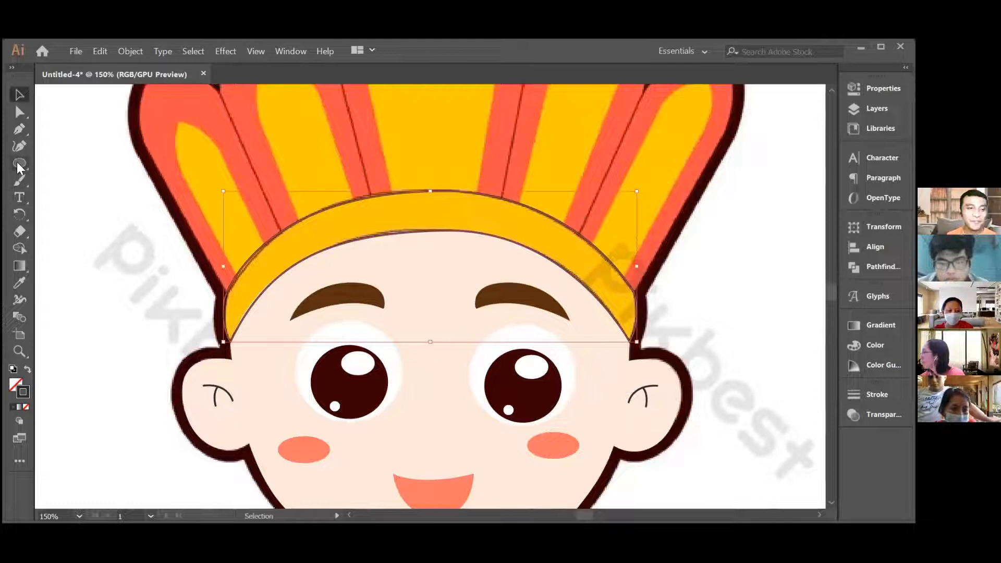
{"action": "key", "text": "i"}
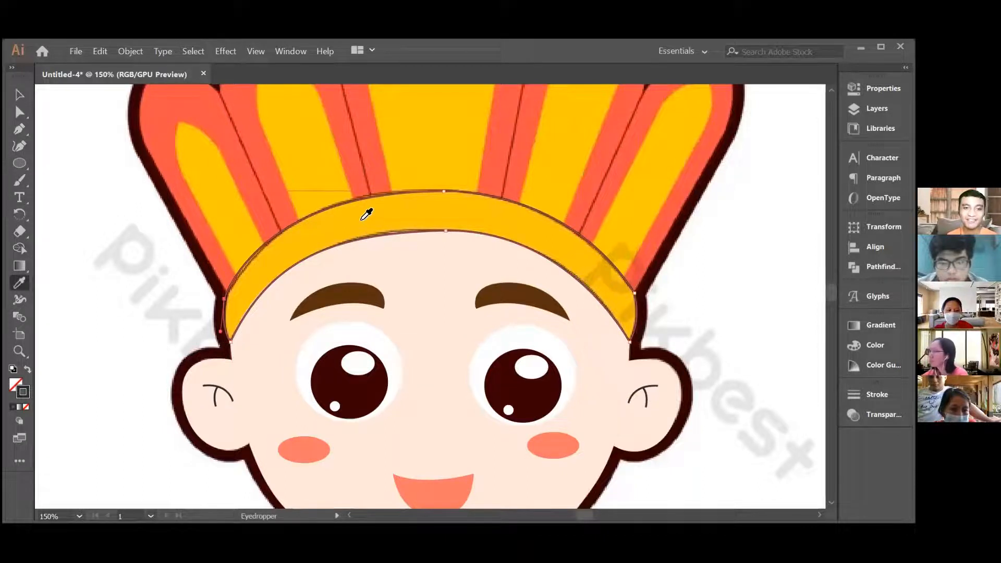
{"action": "left_click", "coordinate": [361, 219]}
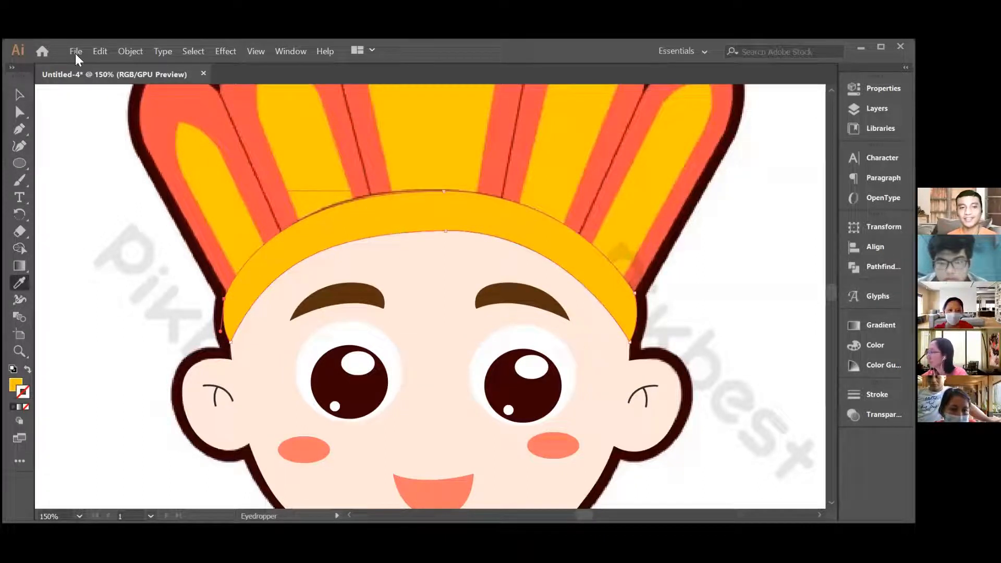
{"action": "left_click", "coordinate": [16, 95]}
- Hide the reference on Layer 1 and deselect the headband to view the traced artwork alone
{"action": "scroll", "coordinate": [693, 250], "scroll_direction": "down", "scroll_amount": 3}
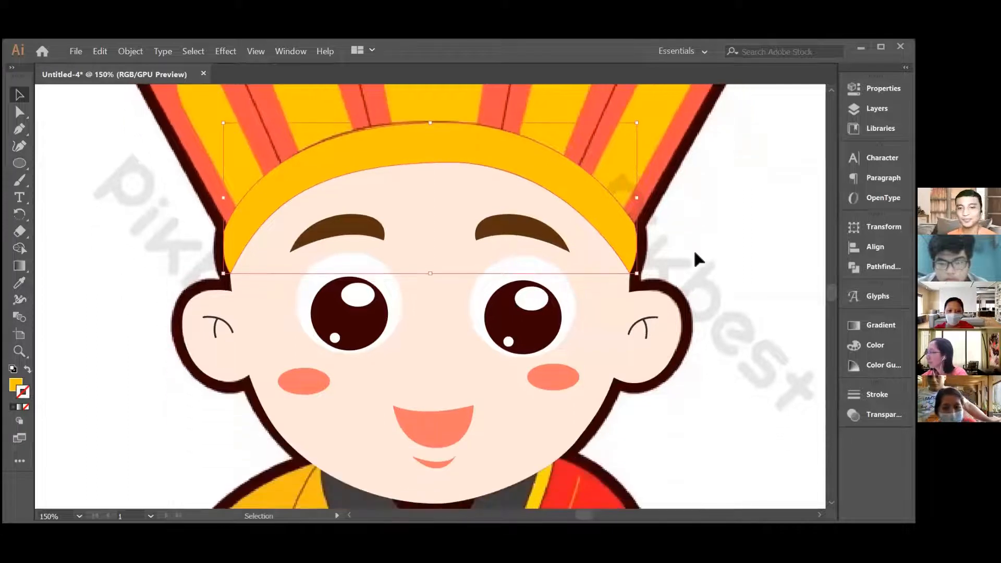
{"action": "left_click", "coordinate": [877, 108]}
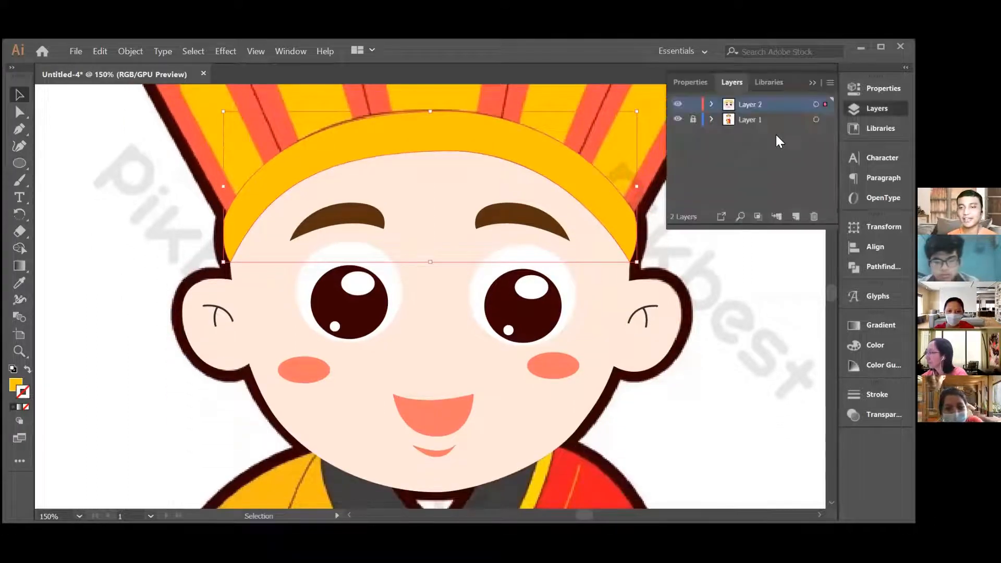
{"action": "left_click", "coordinate": [693, 120]}
{"action": "left_click", "coordinate": [677, 119]}
{"action": "left_click", "coordinate": [744, 264]}
{"action": "scroll", "coordinate": [743, 264], "scroll_direction": "up", "scroll_amount": 2}
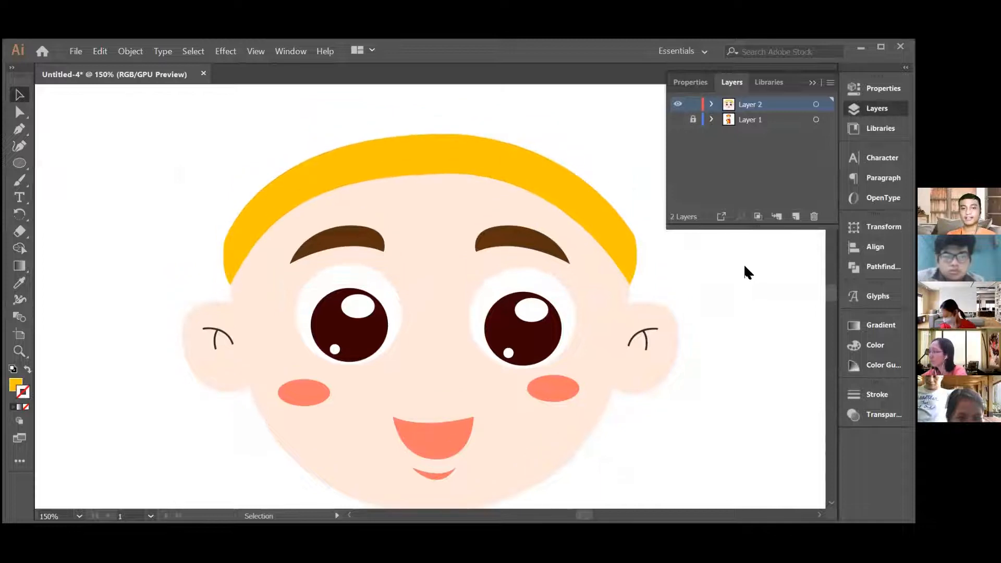
{"action": "scroll", "coordinate": [743, 263], "scroll_direction": "down", "scroll_amount": 1}
{"action": "scroll", "coordinate": [744, 264], "scroll_direction": "down", "scroll_amount": 1}
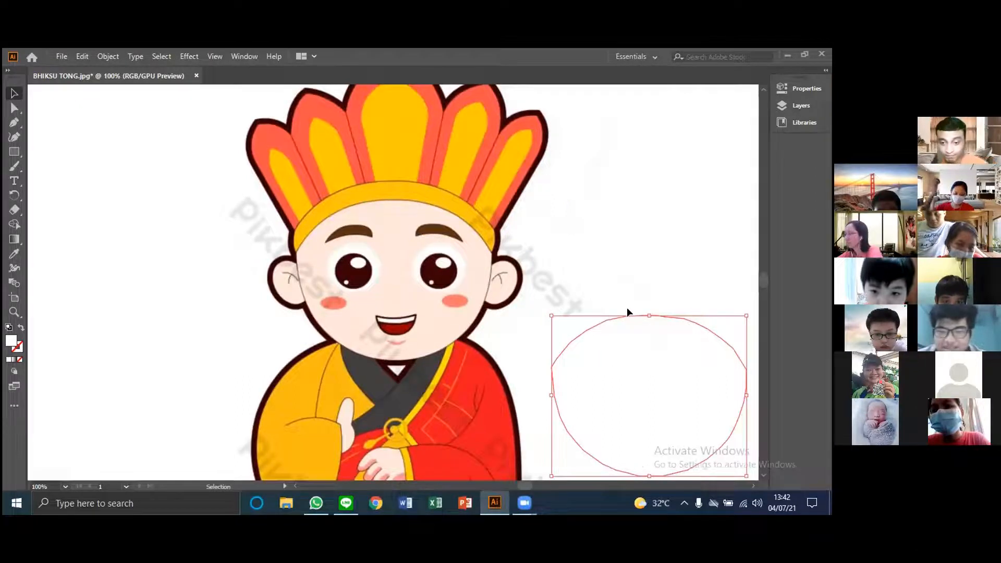
- In the BHIKSU TONG.jpg document, move the drawn face outline up so it sits beside the monk's face
{"action": "left_click_drag", "start_coordinate": [685, 363], "coordinate": [543, 312]}
{"action": "left_click_drag", "start_coordinate": [280, 222], "coordinate": [281, 222]}
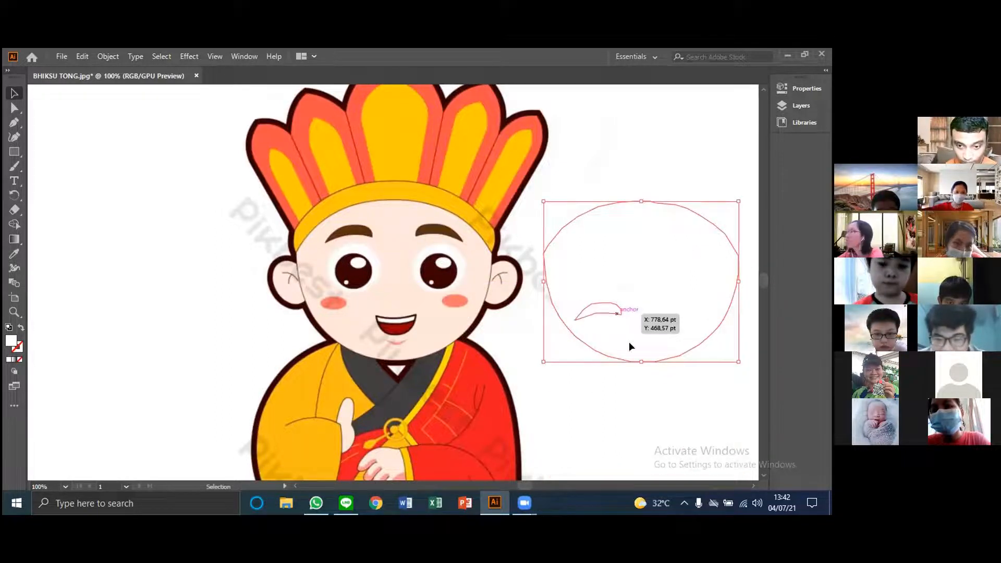
{"action": "key", "text": "Delete"}
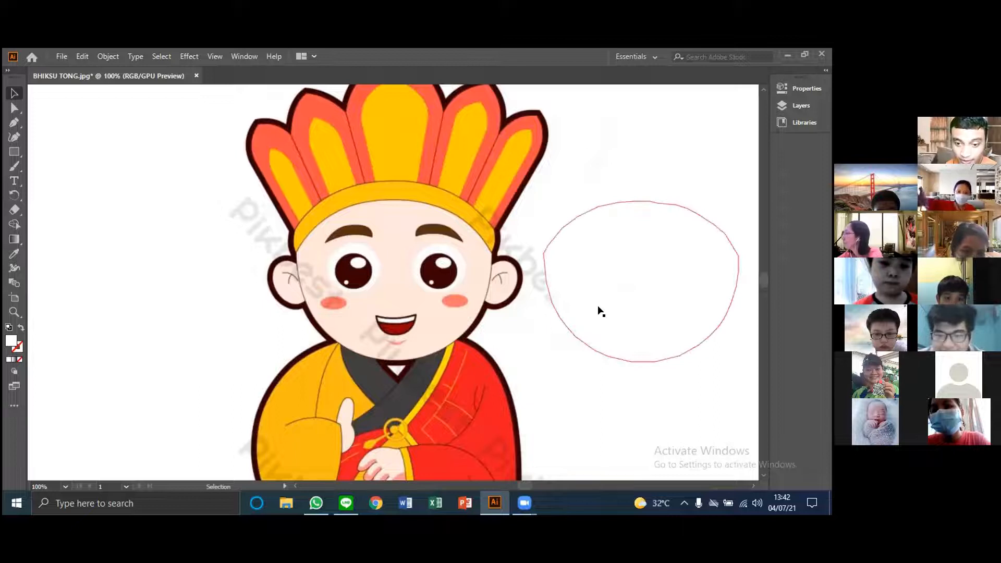
{"action": "left_click", "coordinate": [597, 301]}
{"action": "key", "text": "Delete"}
{"action": "left_click", "coordinate": [598, 302]}
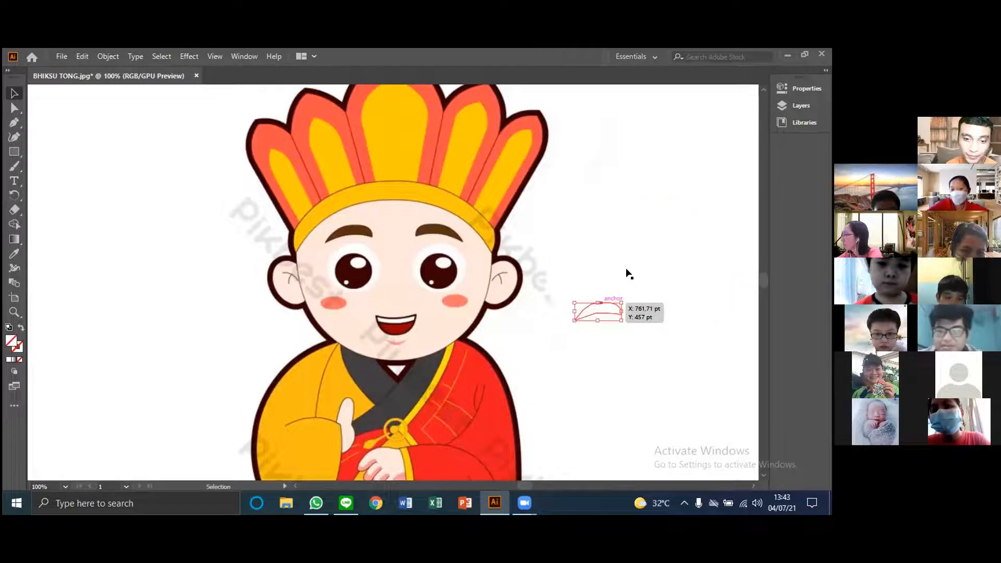
{"action": "key", "text": "ctrl+z"}
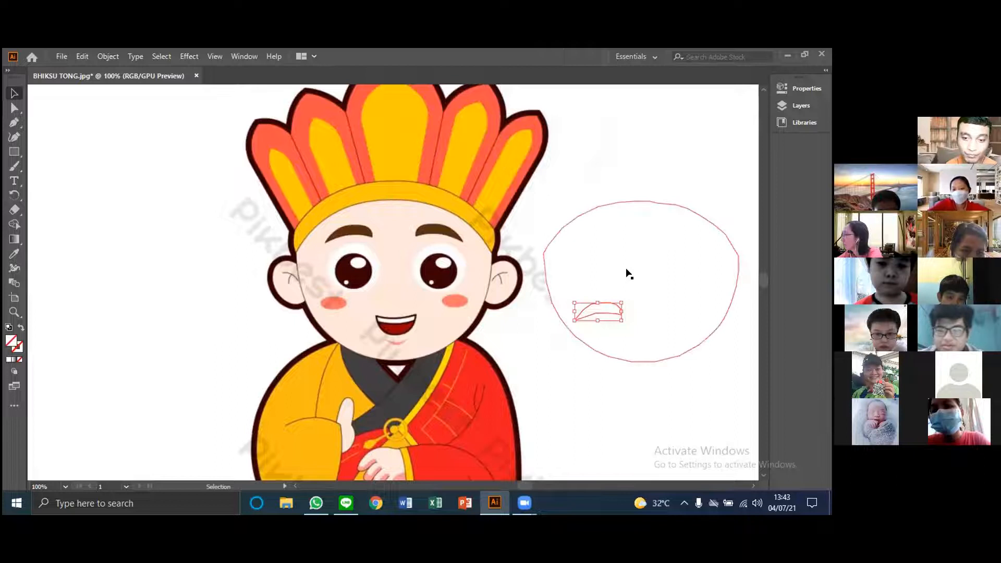
- Select the face outline together with the eyebrow shape, move both onto the monk's face, and undo the last stray adjustment
{"action": "left_click", "coordinate": [656, 239], "text": "shift"}
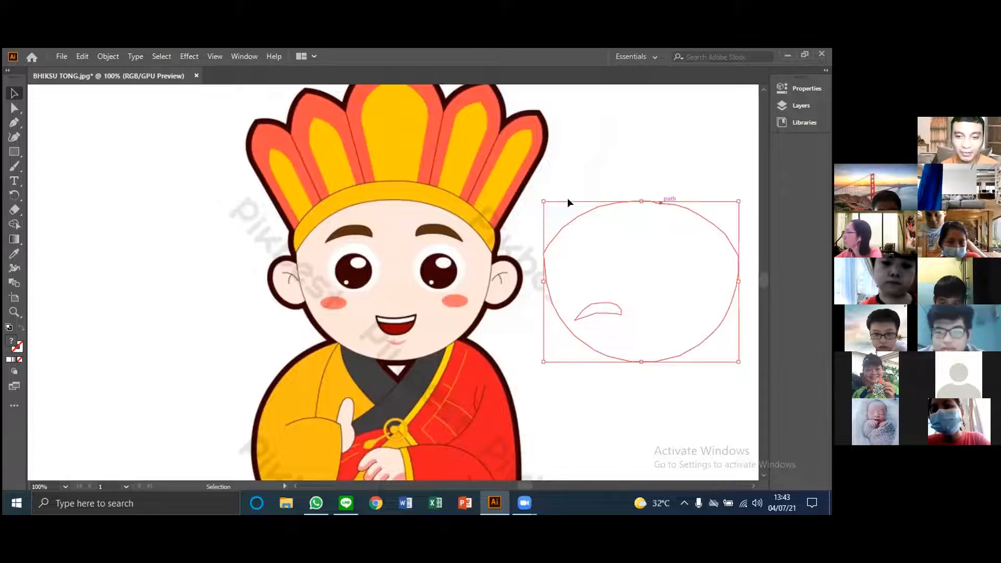
{"action": "left_click_drag", "start_coordinate": [454, 212], "coordinate": [405, 207]}
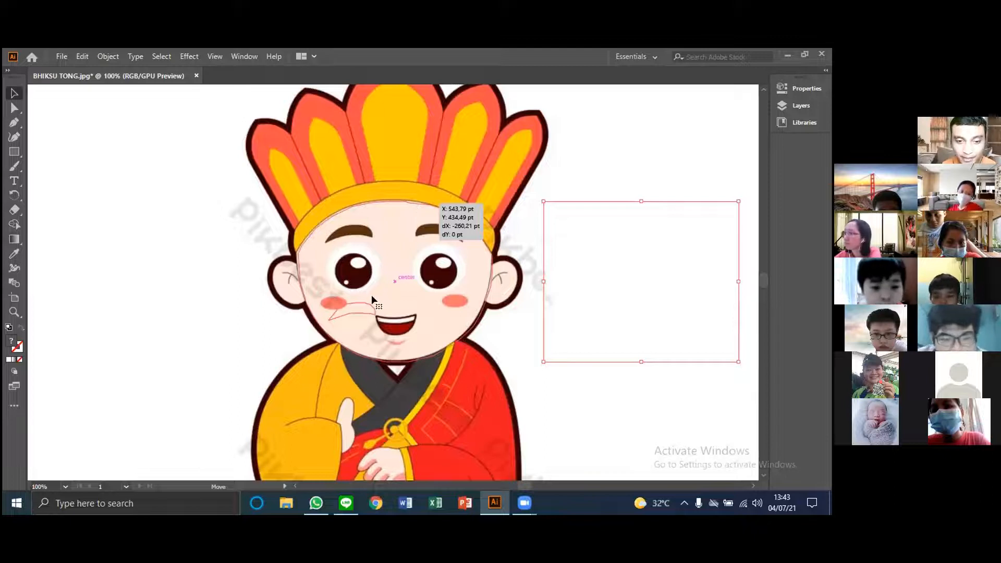
{"action": "left_click_drag", "start_coordinate": [361, 286], "coordinate": [355, 306]}
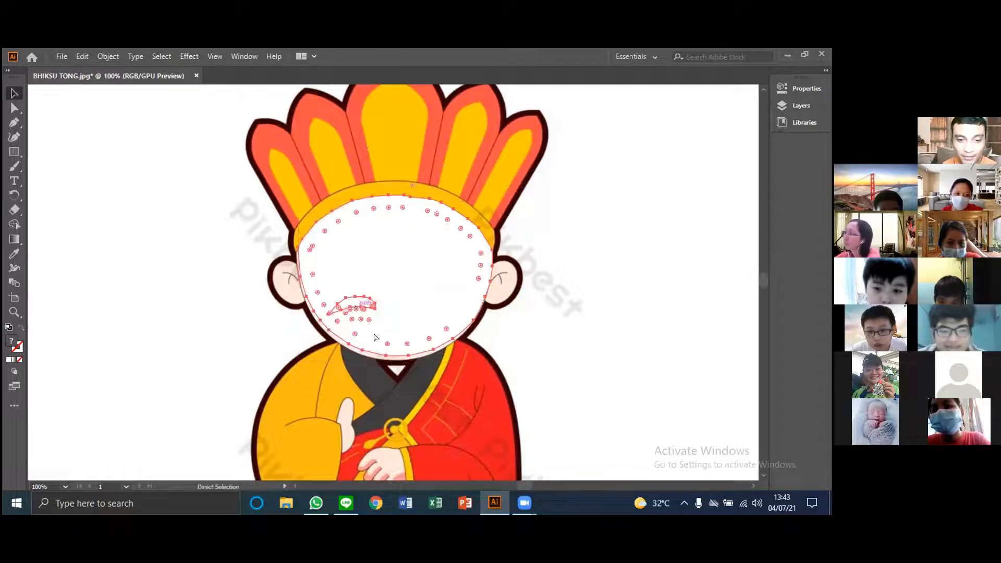
{"action": "key", "text": "ctrl+z"}
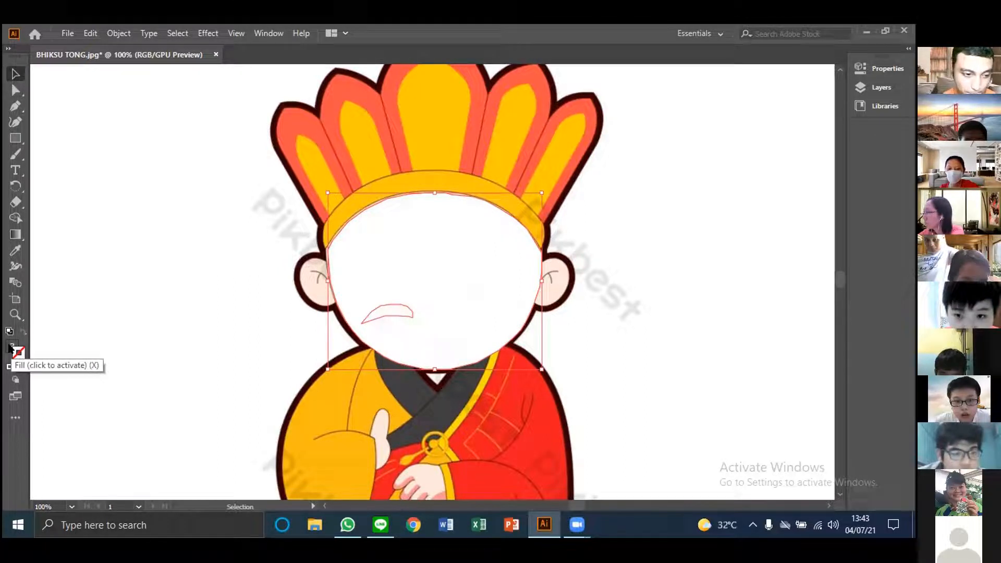
- Set the fill of the face outline and eyebrow shape to None
{"action": "left_click", "coordinate": [10, 347]}
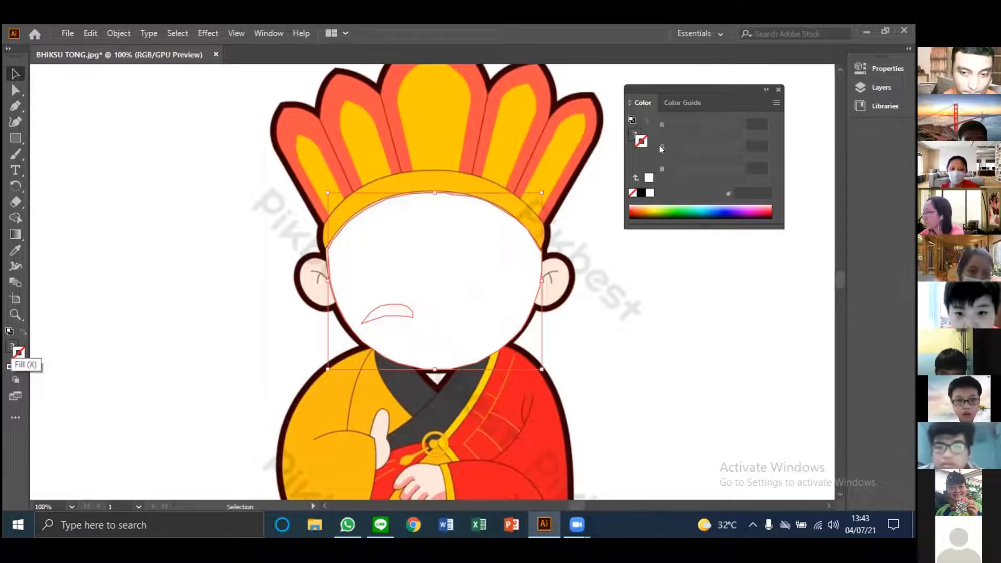
{"action": "double_click", "coordinate": [641, 141]}
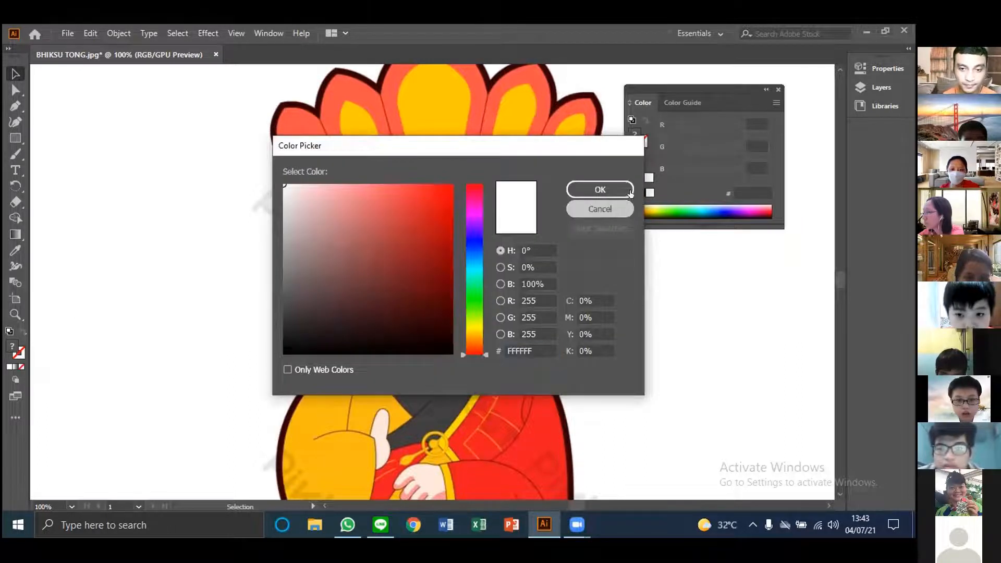
{"action": "left_click", "coordinate": [629, 195]}
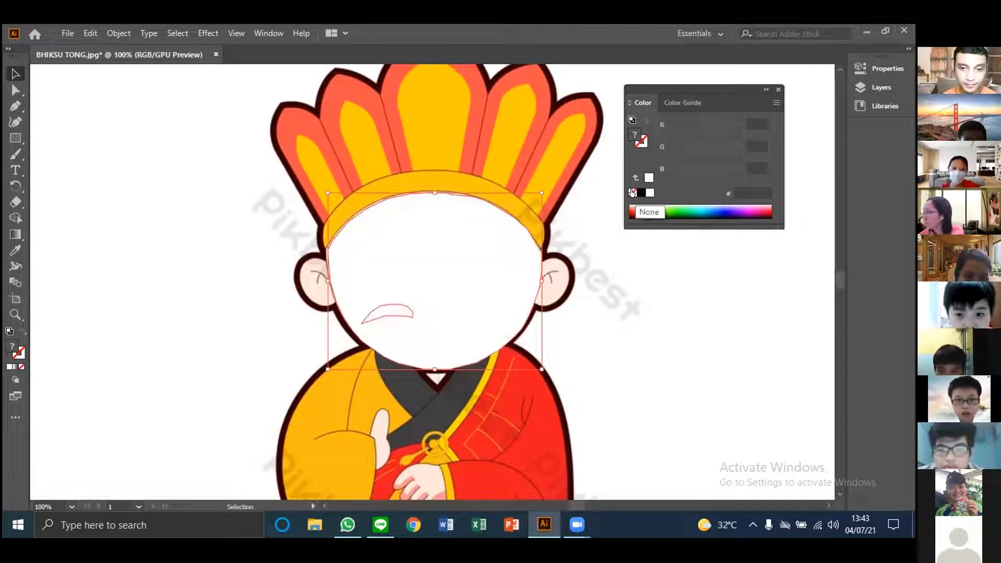
{"action": "left_click", "coordinate": [632, 193]}
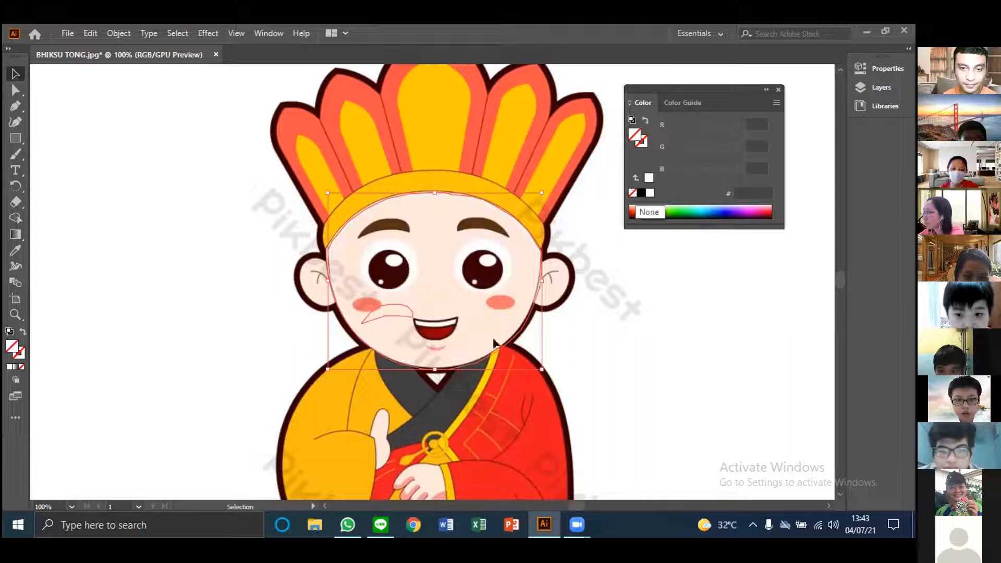
- Select the eyebrow shape on its own and move it up over the monk's eyebrow above the thumbs-up arm
{"action": "left_click", "coordinate": [400, 312]}
{"action": "left_click", "coordinate": [400, 313]}
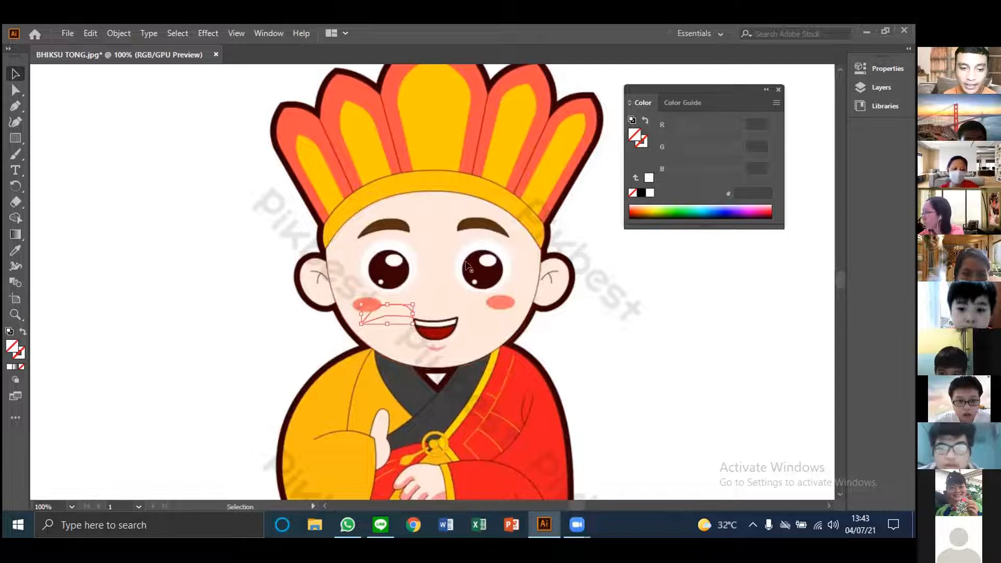
{"action": "left_click", "coordinate": [394, 313]}
{"action": "left_click_drag", "start_coordinate": [394, 314], "coordinate": [388, 226]}
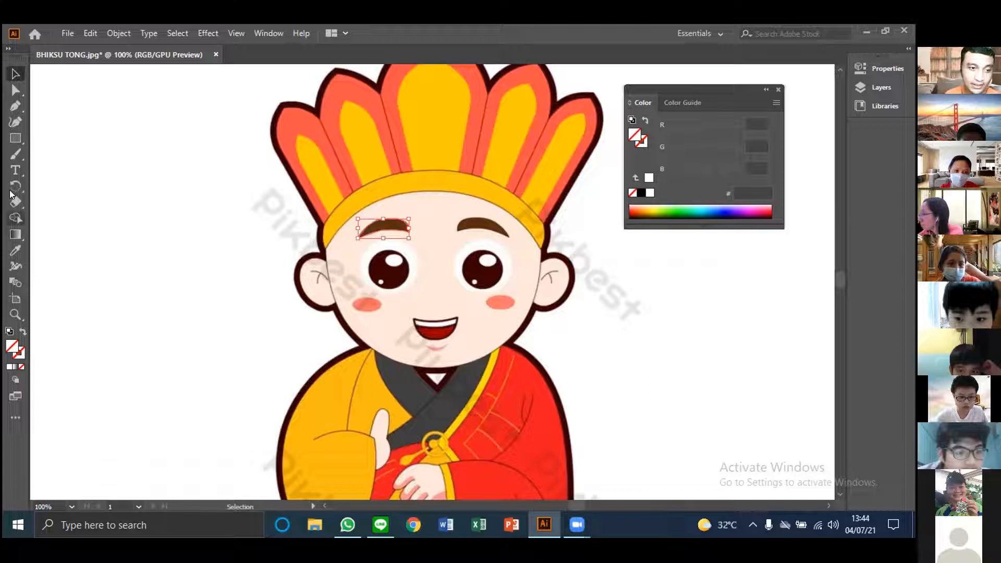
- Fill the eyebrow shape with the brown sampled from the reference eyebrow using the Eyedropper
{"action": "left_click", "coordinate": [20, 254]}
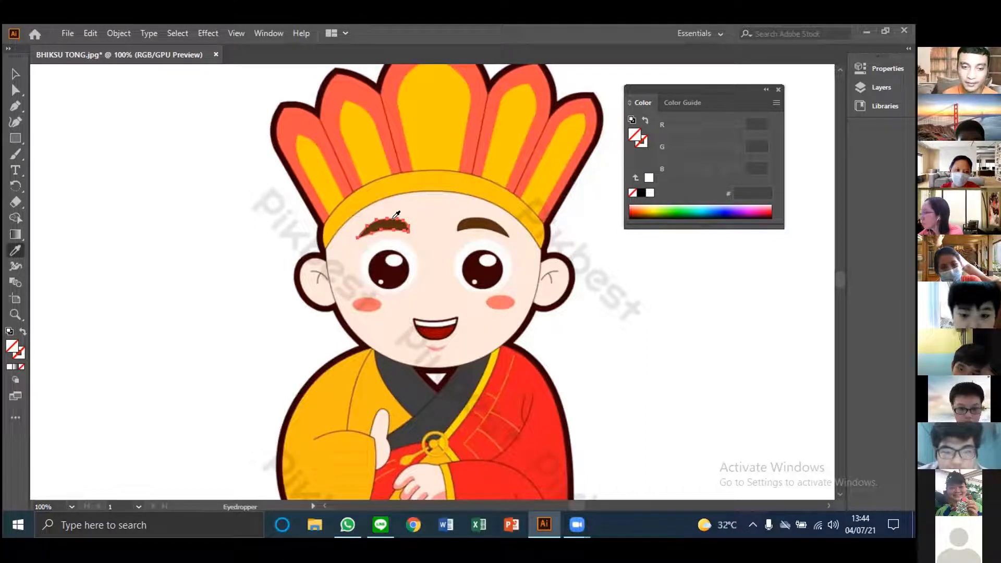
{"action": "left_click", "coordinate": [395, 217]}
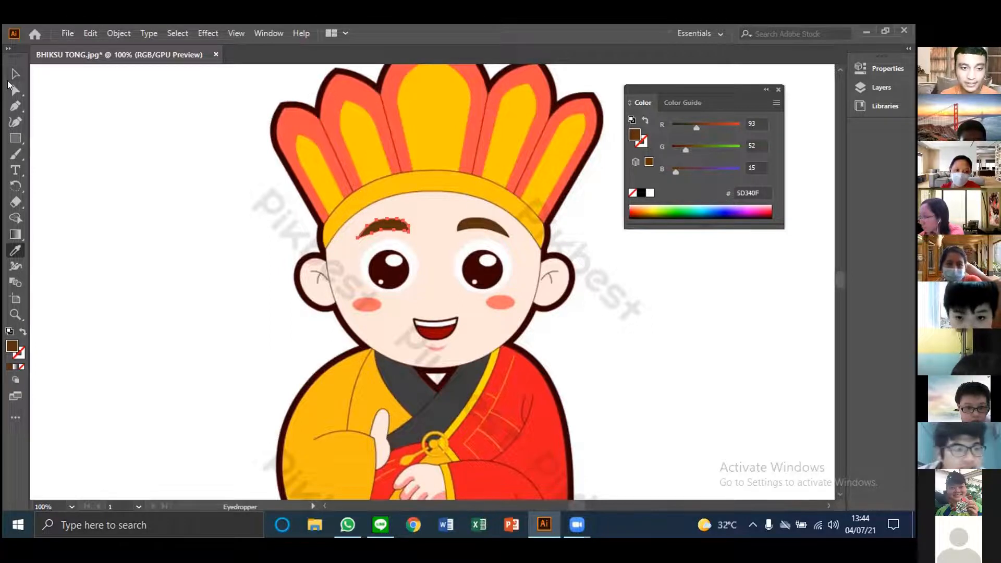
{"action": "key", "text": "v"}
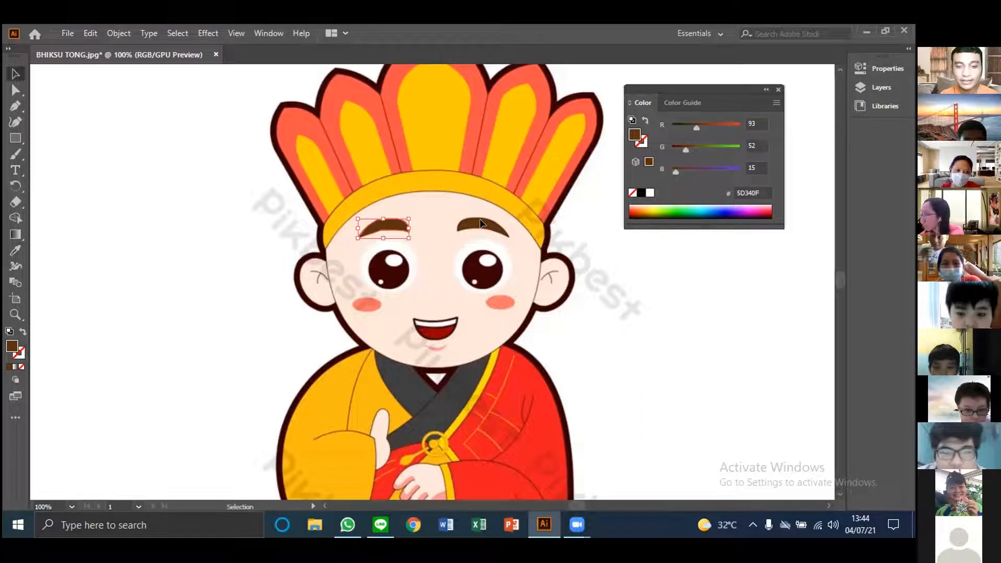
- Duplicate the brown eyebrow over the monk's other eyebrow and reflect it across the vertical axis
{"action": "key", "text": "a"}
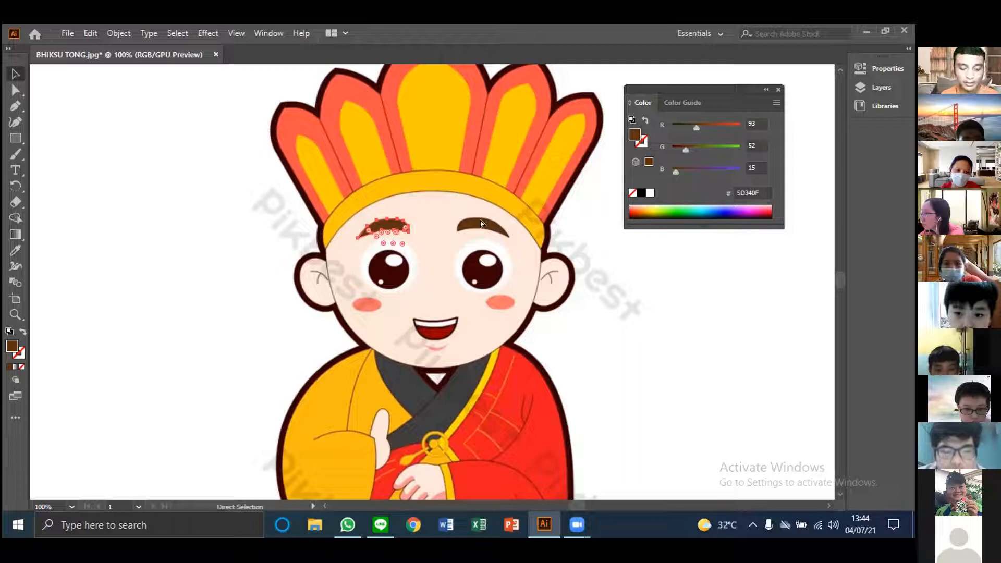
{"action": "key", "text": "ctrl+shift+a"}
{"action": "key", "text": "v"}
{"action": "left_click", "coordinate": [395, 227]}
{"action": "left_click_drag", "start_coordinate": [376, 227], "coordinate": [500, 225]}
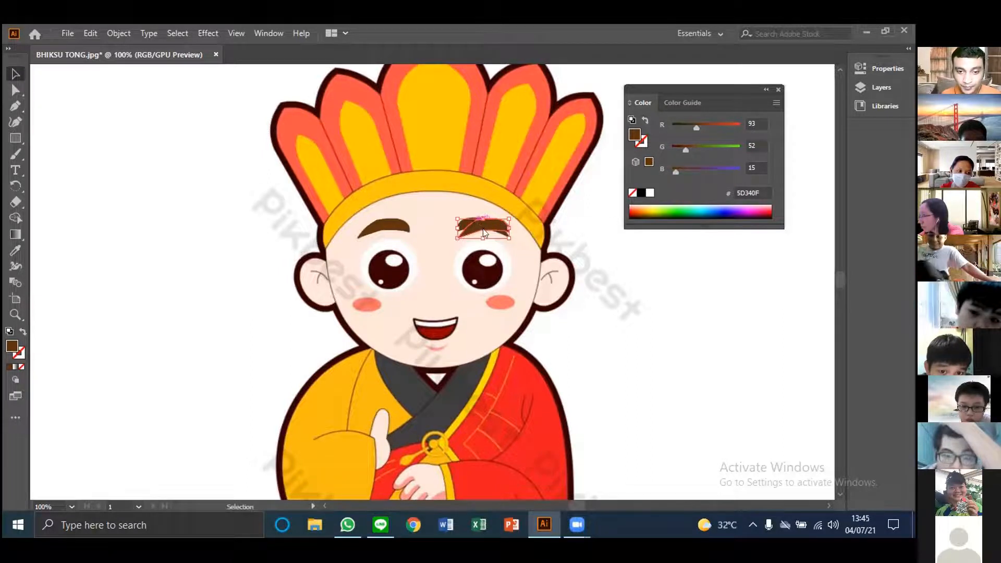
{"action": "right_click", "coordinate": [483, 232]}
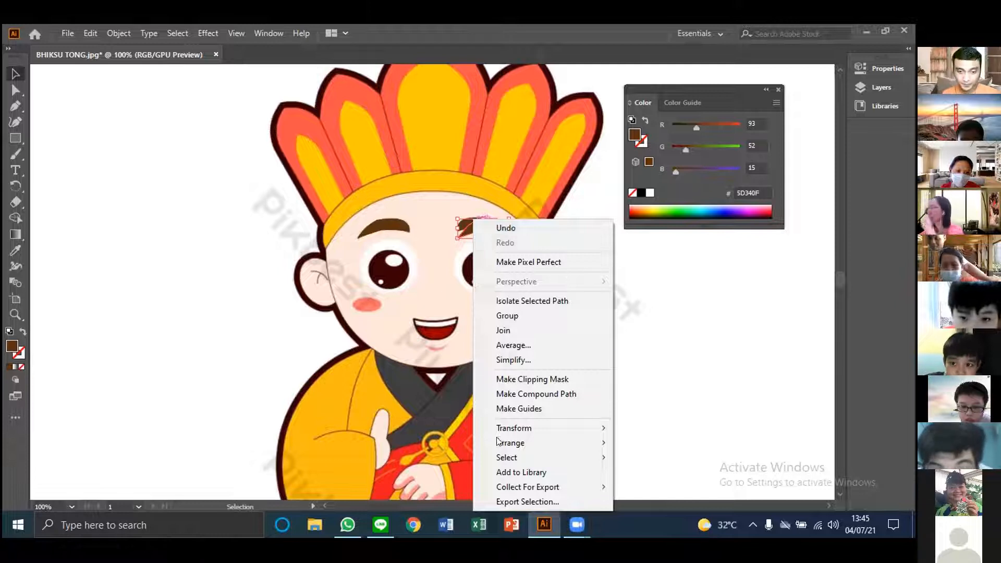
{"action": "mouse_move", "coordinate": [505, 429]}
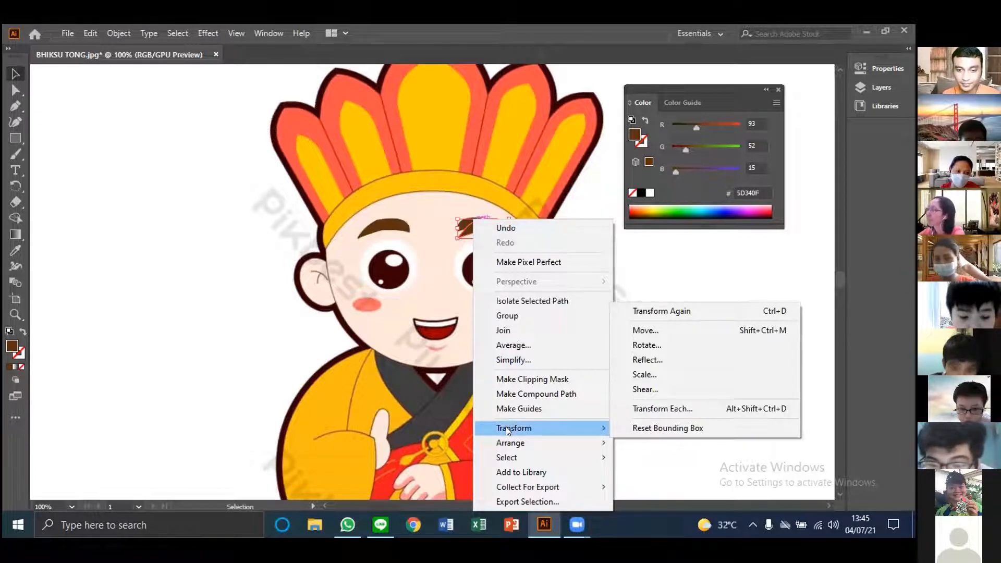
{"action": "left_click", "coordinate": [682, 358]}
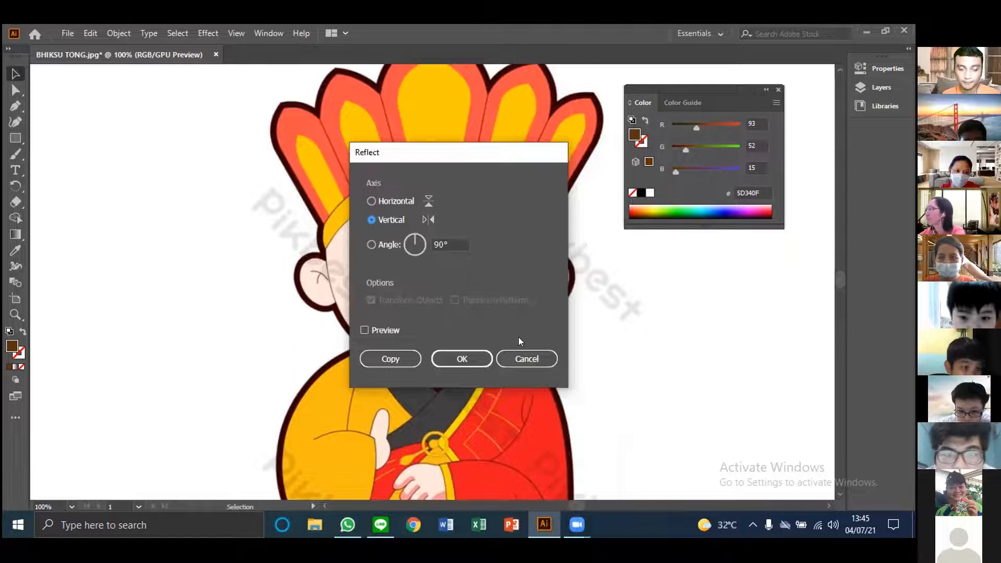
{"action": "left_click", "coordinate": [464, 360]}
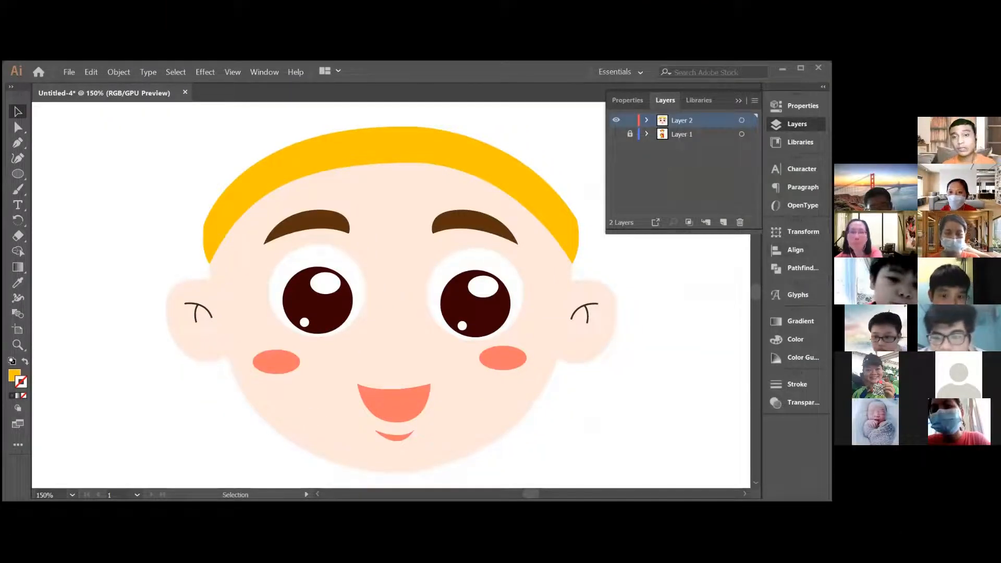
- In the Untitled-4 document, show the reference on Layer 1 again to reveal the crown
{"action": "left_click", "coordinate": [616, 134]}
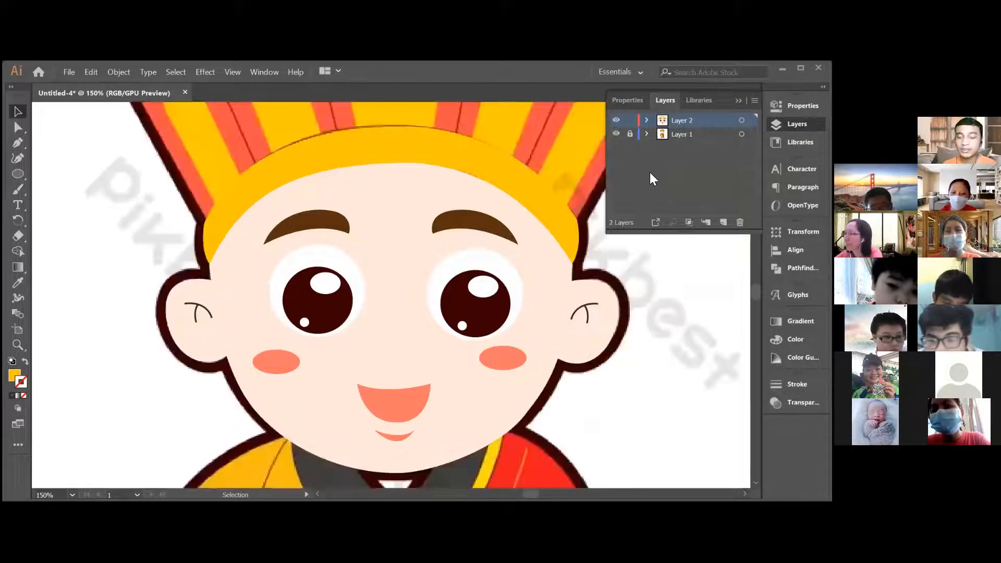
{"action": "scroll", "coordinate": [654, 293], "scroll_direction": "up", "scroll_amount": 5}
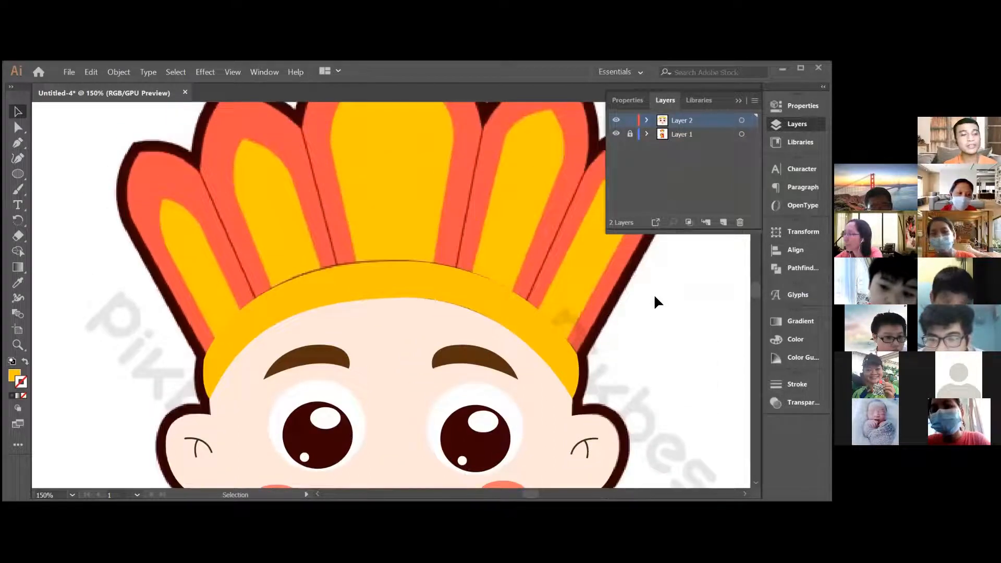
{"action": "scroll", "coordinate": [654, 292], "scroll_direction": "up", "scroll_amount": 1}
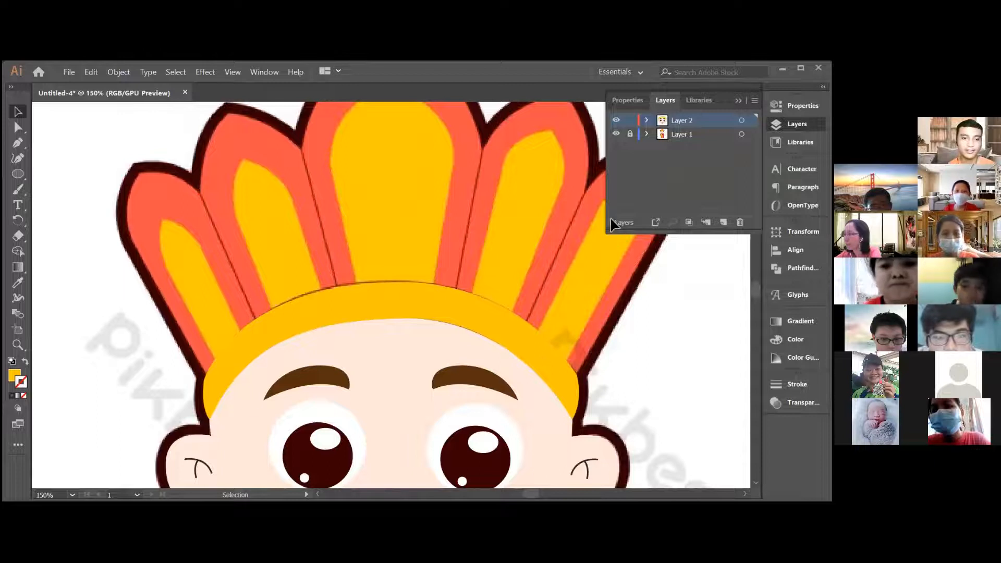
{"action": "scroll", "coordinate": [580, 275], "scroll_direction": "up", "scroll_amount": 3}
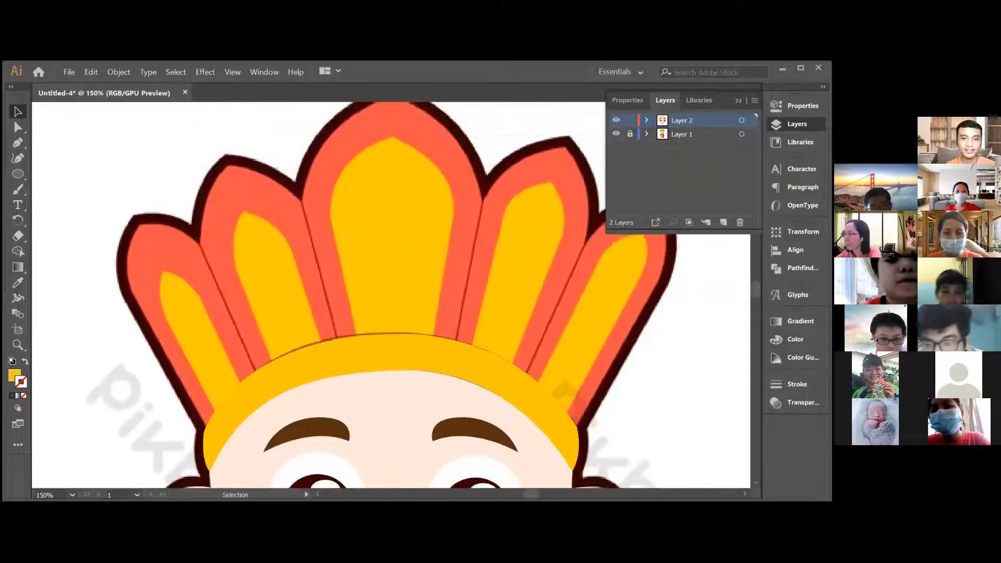
- Trace the leftmost crown petal with the Pen tool as a closed shape, from the headband's outer end around the petal's tip and back
{"action": "left_click", "coordinate": [18, 143]}
{"action": "scroll", "coordinate": [203, 388], "scroll_direction": "down", "scroll_amount": 2}
{"action": "left_click", "coordinate": [212, 395]}
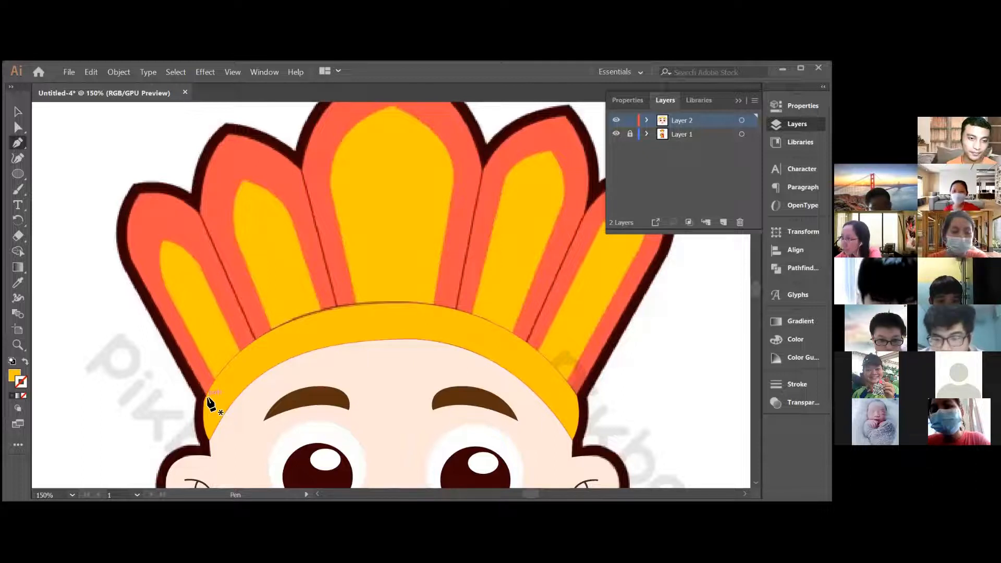
{"action": "left_click", "coordinate": [208, 398]}
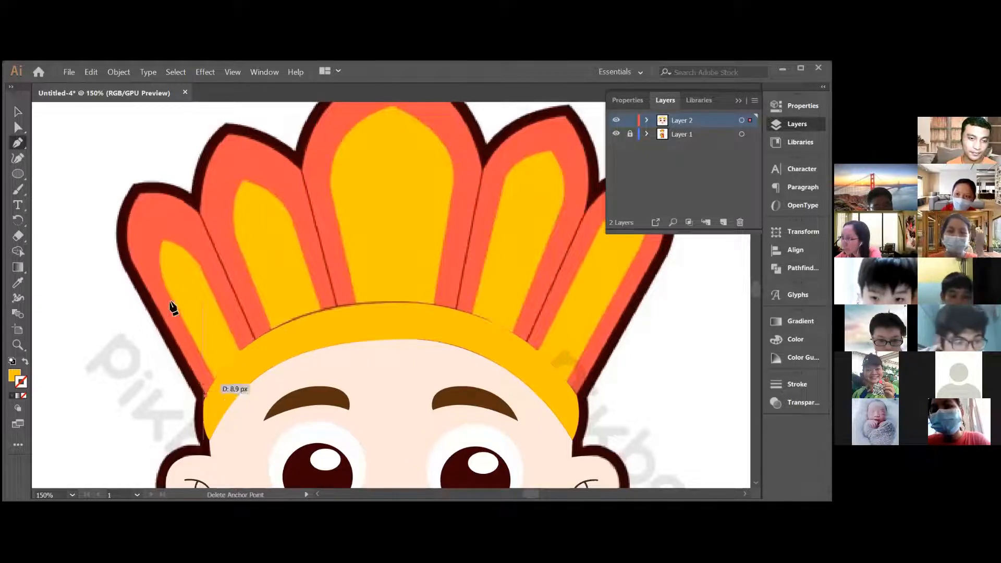
{"action": "left_click", "coordinate": [129, 255]}
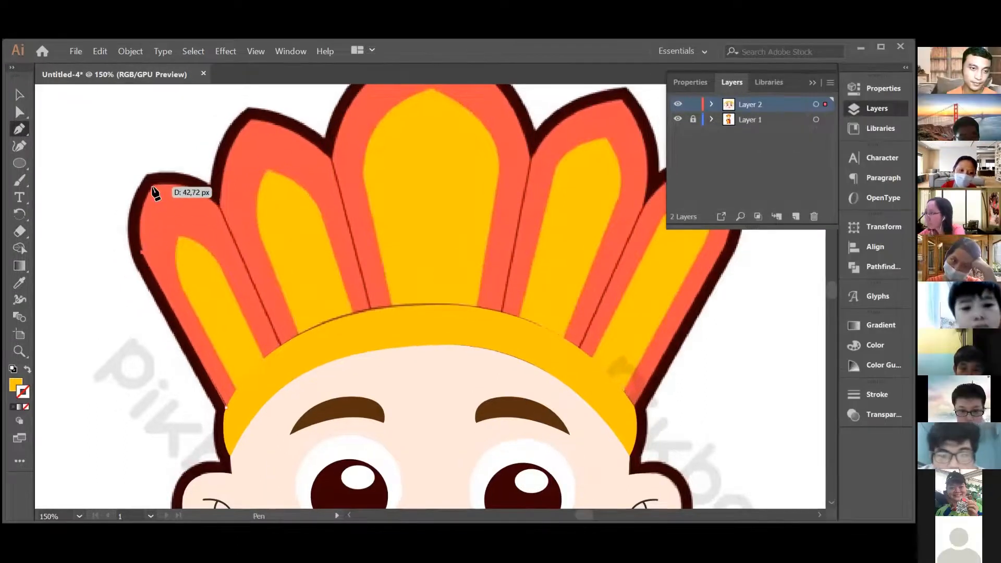
{"action": "left_click_drag", "start_coordinate": [152, 185], "coordinate": [163, 169]}
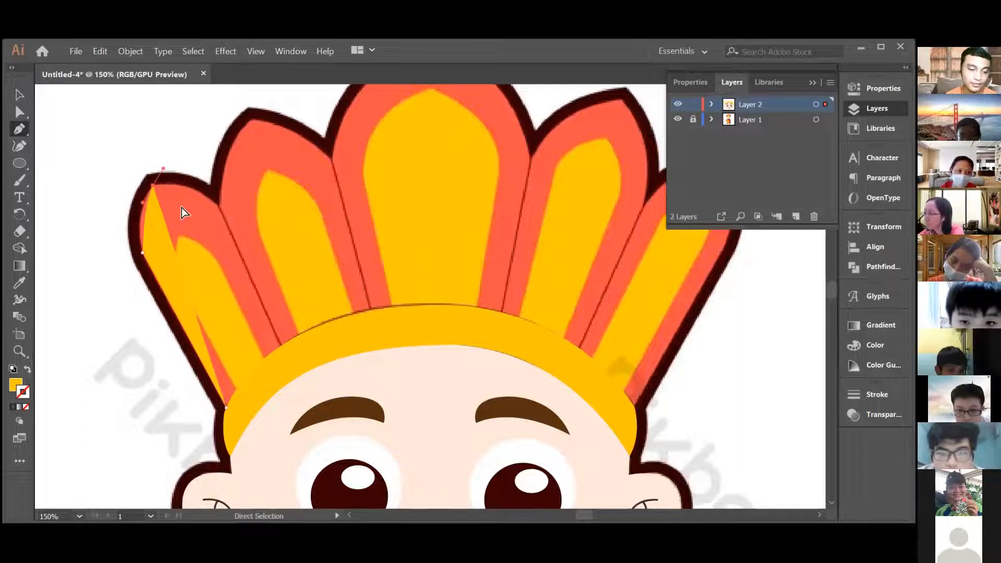
{"action": "key", "text": "ctrl+z"}
{"action": "left_click_drag", "start_coordinate": [152, 185], "coordinate": [187, 184]}
{"action": "key", "text": "ctrl+z"}
{"action": "left_click", "coordinate": [153, 185]}
{"action": "left_click", "coordinate": [218, 208]}
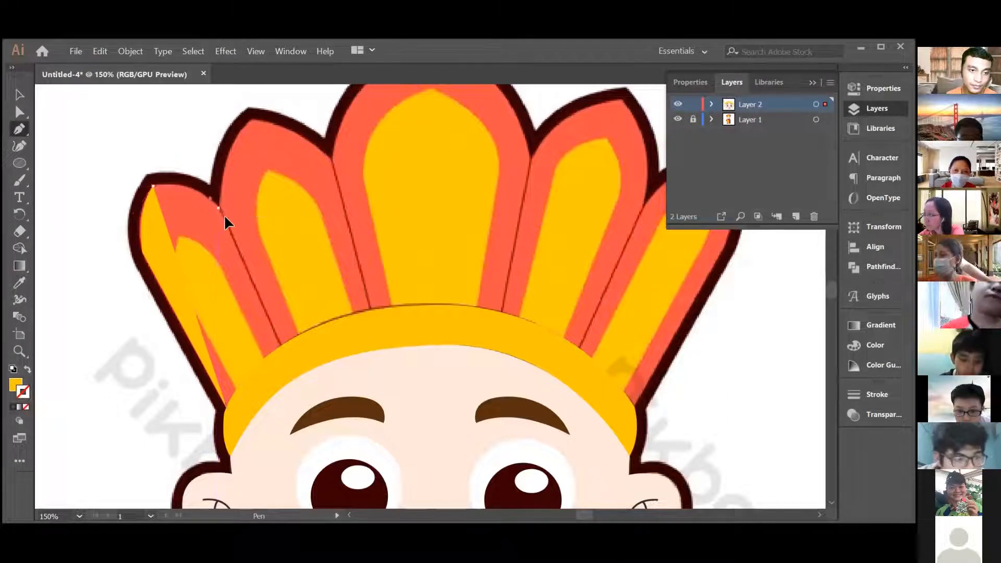
{"action": "left_click_drag", "start_coordinate": [237, 232], "coordinate": [237, 234]}
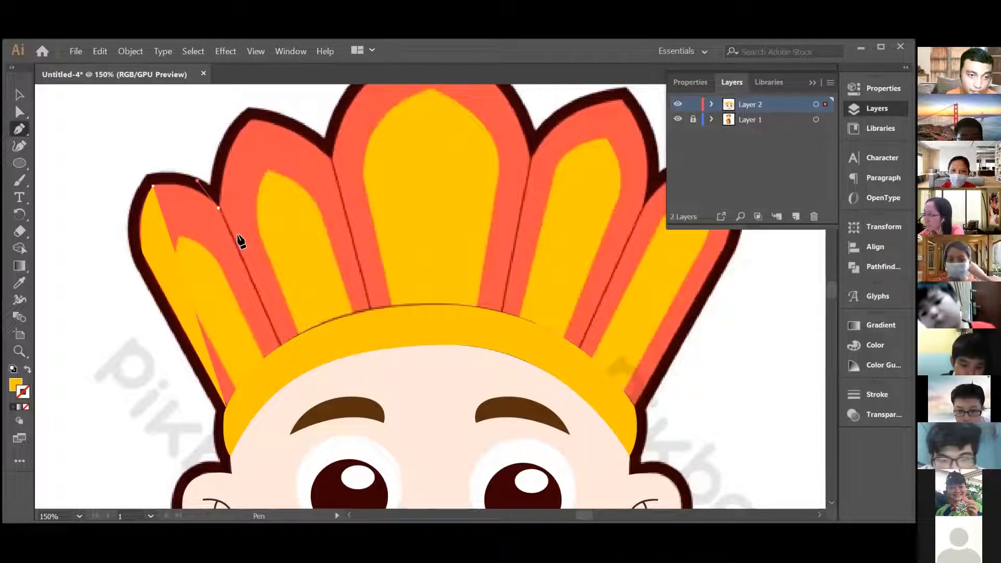
{"action": "left_click", "coordinate": [219, 208]}
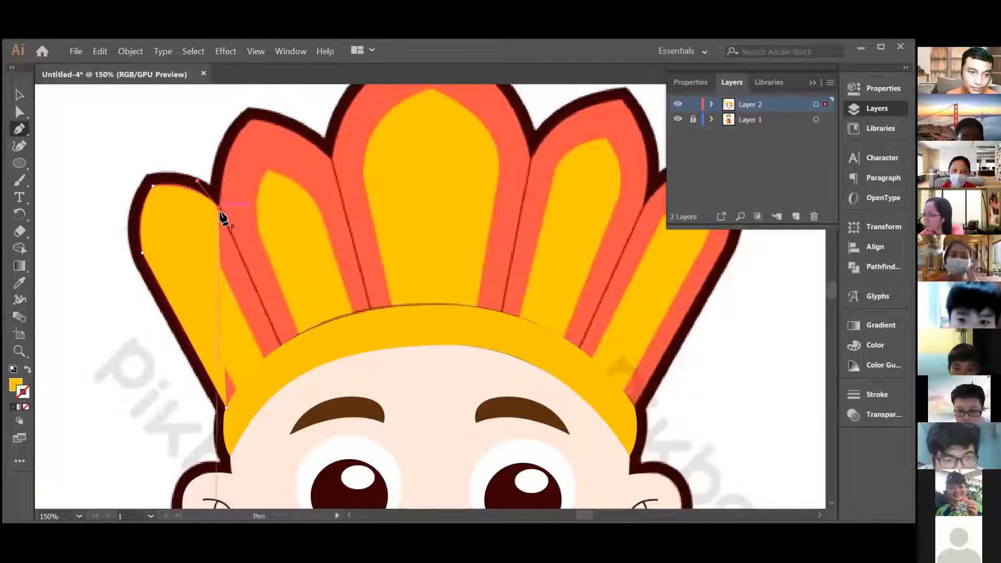
{"action": "left_click", "coordinate": [282, 346]}
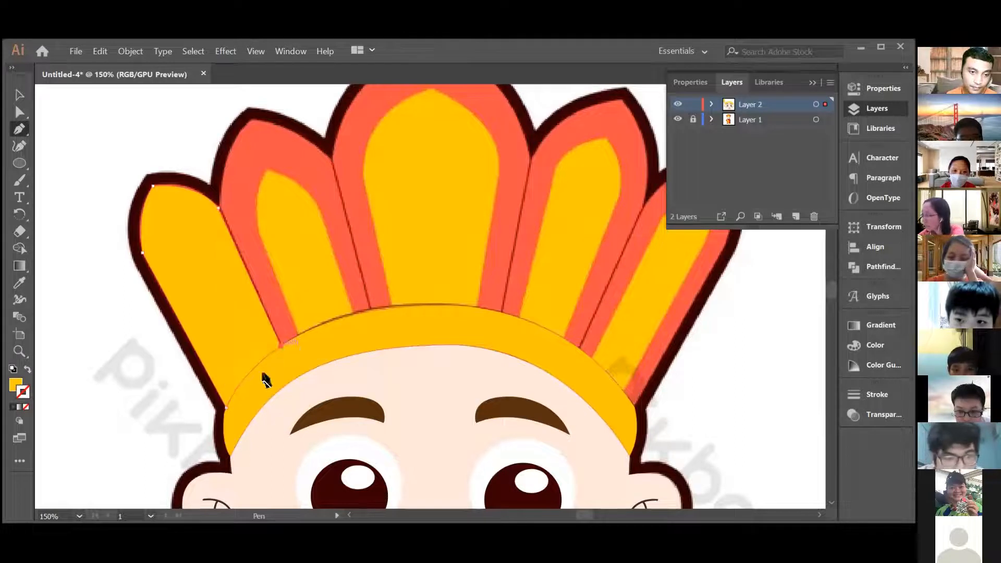
{"action": "left_click", "coordinate": [225, 405]}
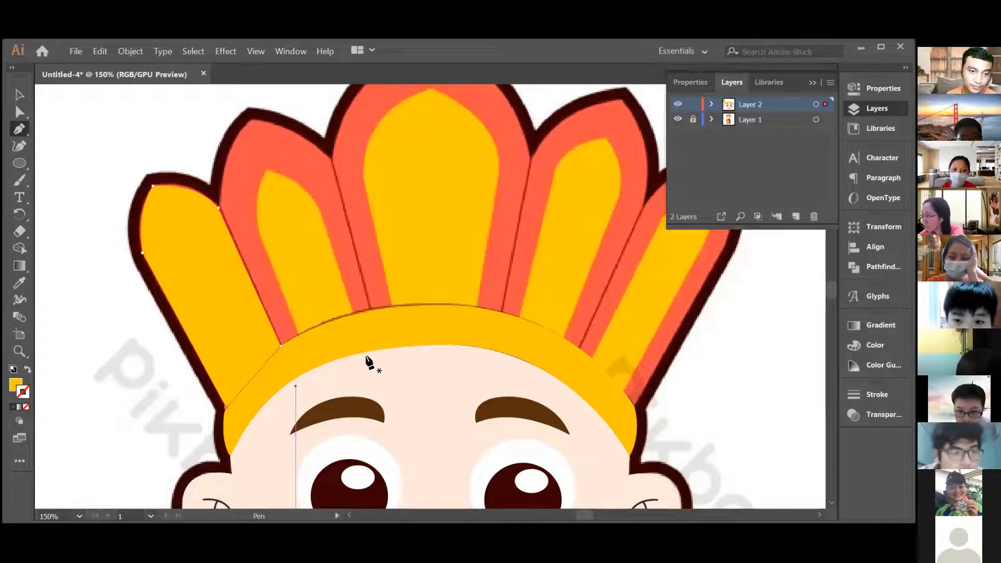
- Fill the traced leftmost petal with the orange-red sampled from the neighbouring crown petal, and deselect it
{"action": "left_click", "coordinate": [20, 283]}
{"action": "left_click", "coordinate": [237, 169]}
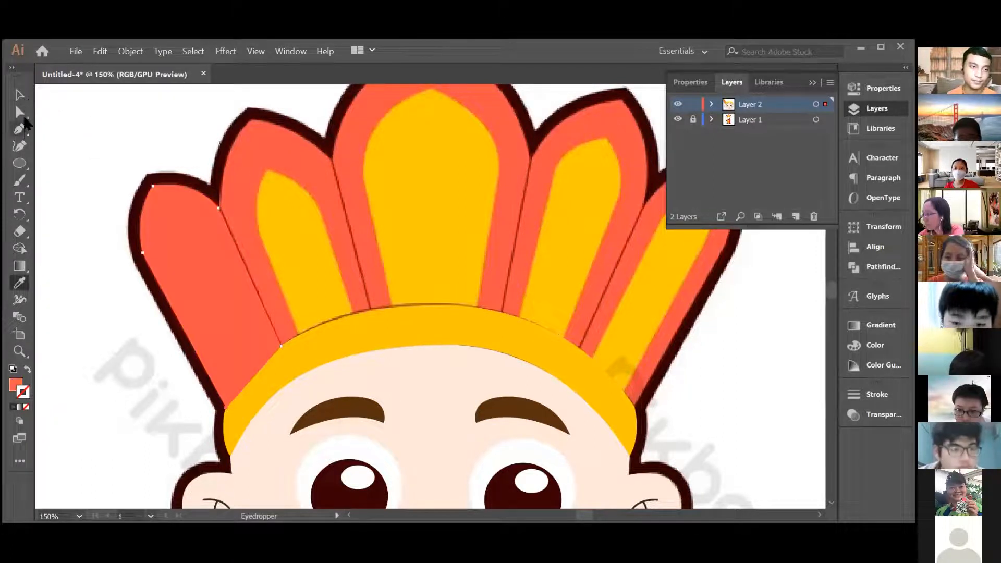
{"action": "left_click", "coordinate": [20, 95]}
{"action": "left_click", "coordinate": [276, 221]}
{"action": "left_click", "coordinate": [148, 137]}
- Trace the second crown petal from the left with the Pen tool as a closed orange-red shape reaching down to the headband
{"action": "left_click", "coordinate": [21, 128]}
{"action": "left_click", "coordinate": [281, 347]}
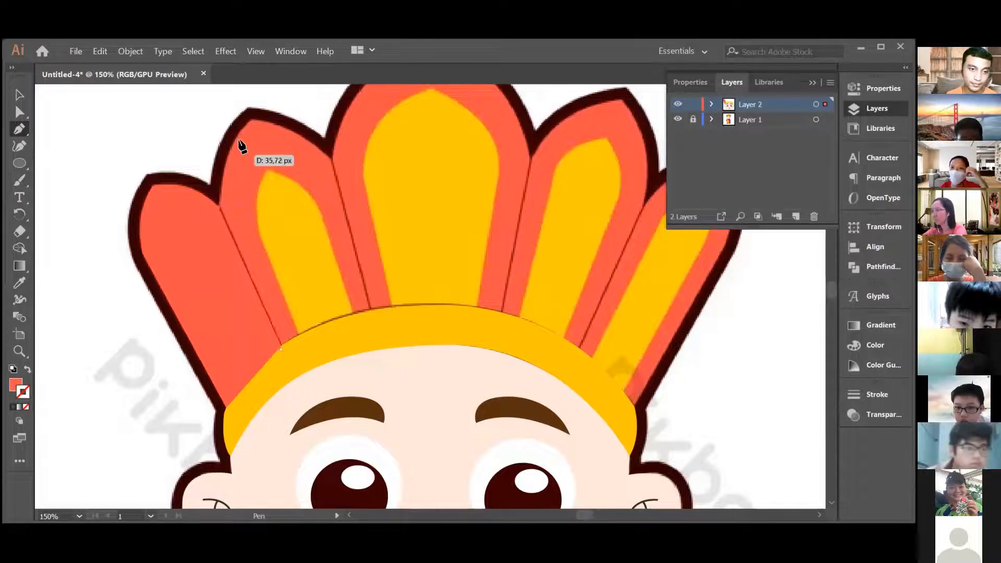
{"action": "left_click_drag", "start_coordinate": [250, 119], "coordinate": [253, 119]}
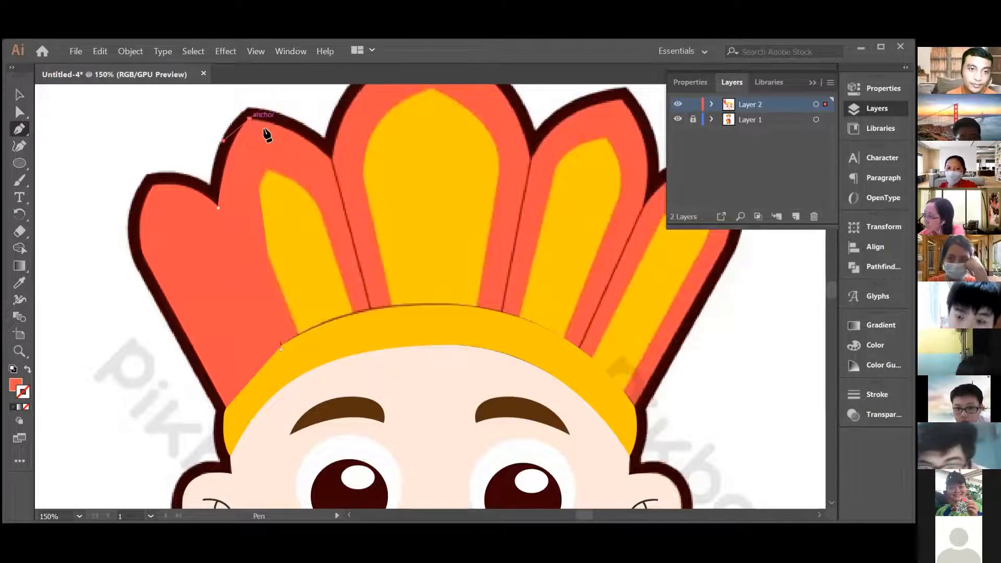
{"action": "left_click_drag", "start_coordinate": [331, 158], "coordinate": [361, 205]}
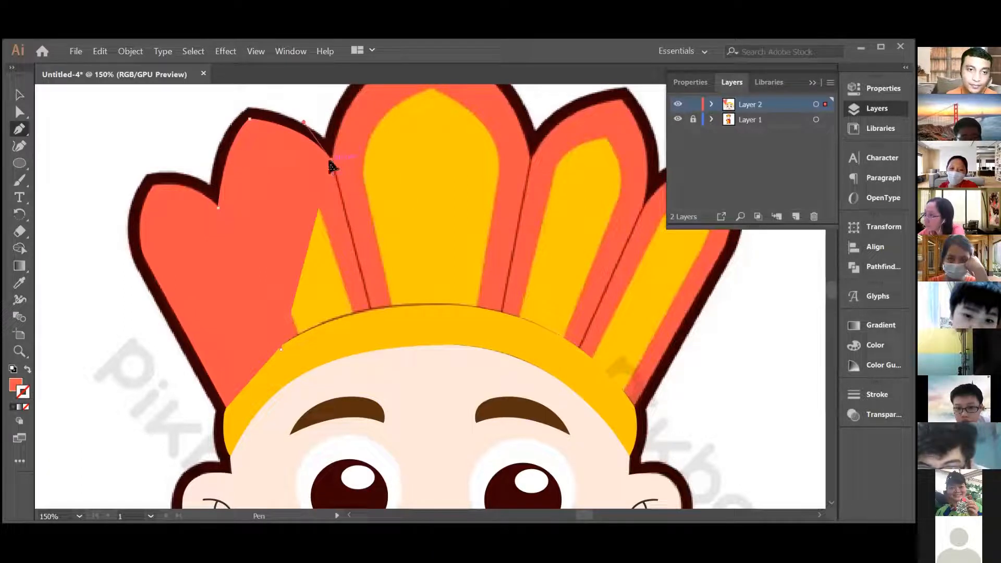
{"action": "left_click", "coordinate": [372, 317]}
{"action": "left_click", "coordinate": [279, 348]}
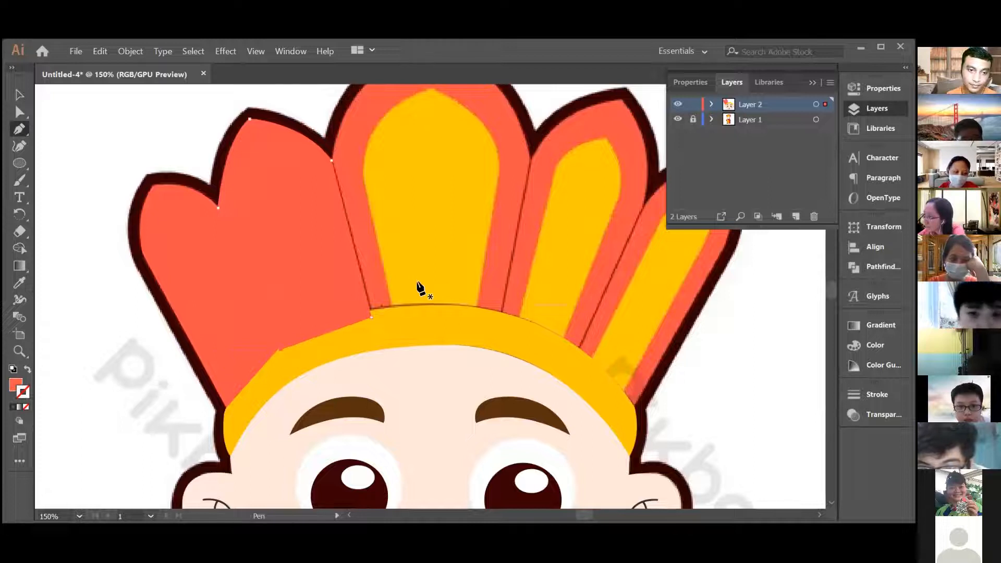
- Trace the tall central crown petal with the Pen tool as a closed orange-red shape with its base on the headband
{"action": "scroll", "coordinate": [350, 324], "scroll_direction": "up", "scroll_amount": 3}
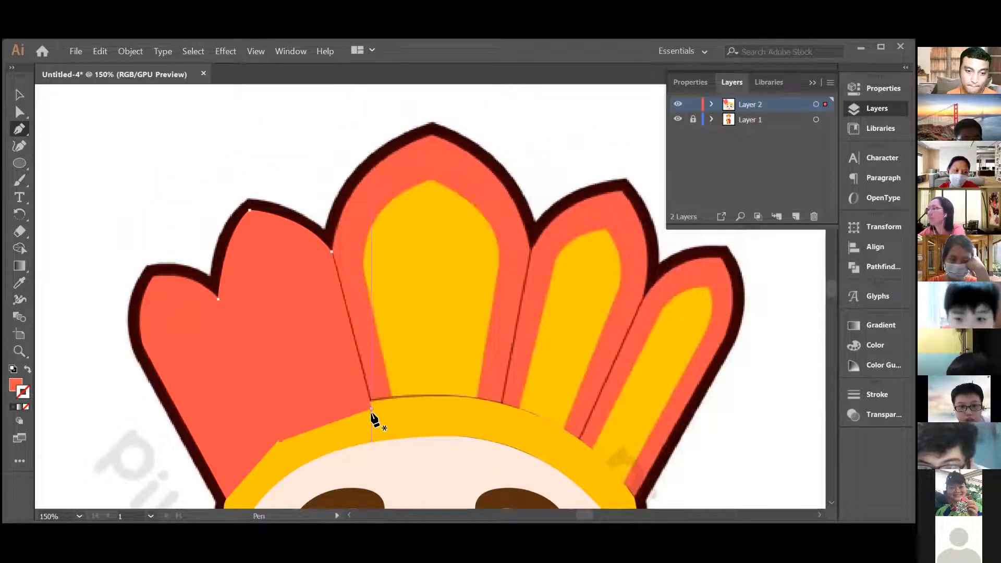
{"action": "left_click", "coordinate": [371, 414]}
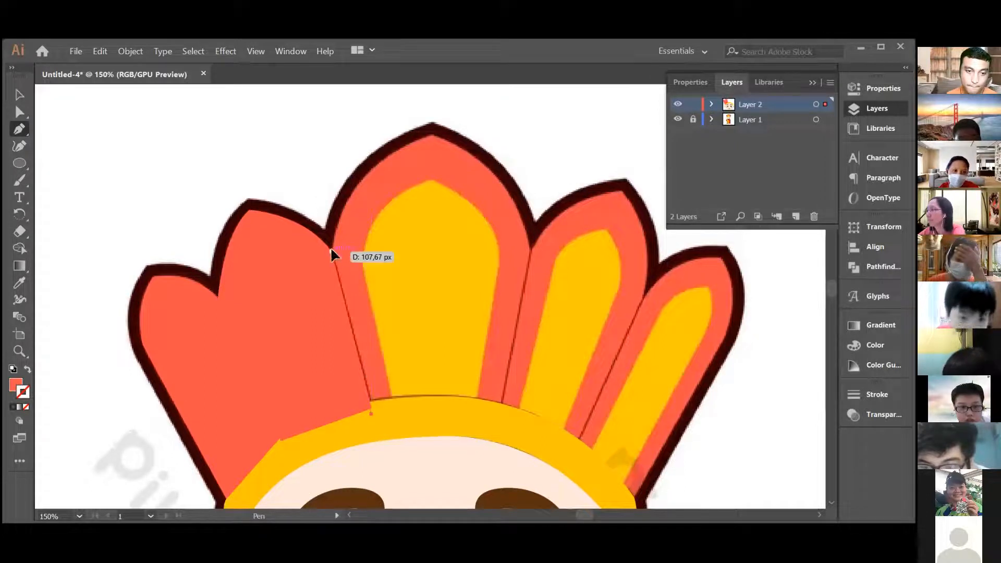
{"action": "left_click_drag", "start_coordinate": [430, 136], "coordinate": [516, 119]}
{"action": "left_click", "coordinate": [431, 137]}
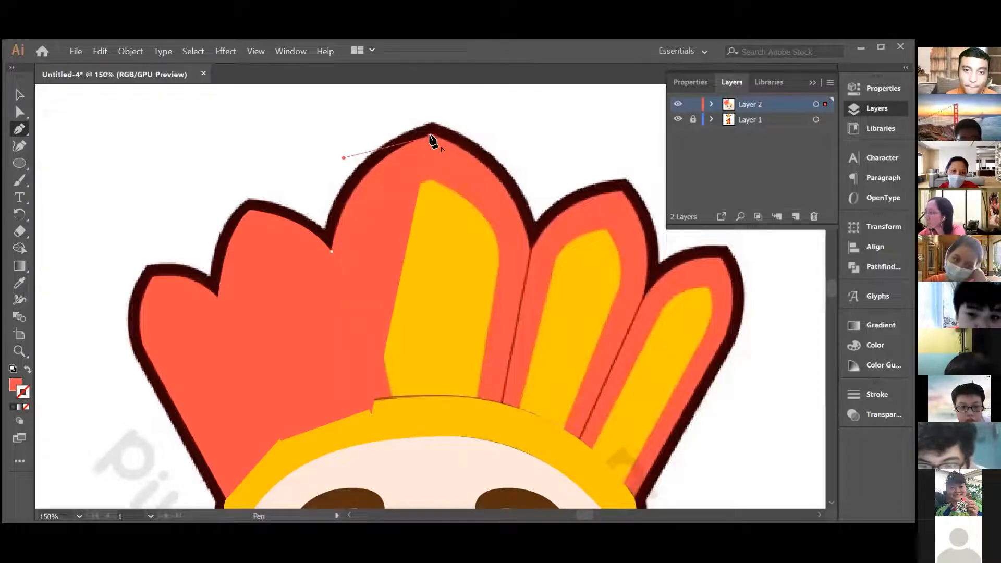
{"action": "left_click", "coordinate": [527, 250], "text": "ctrl"}
{"action": "left_click_drag", "start_coordinate": [539, 326], "coordinate": [547, 349]}
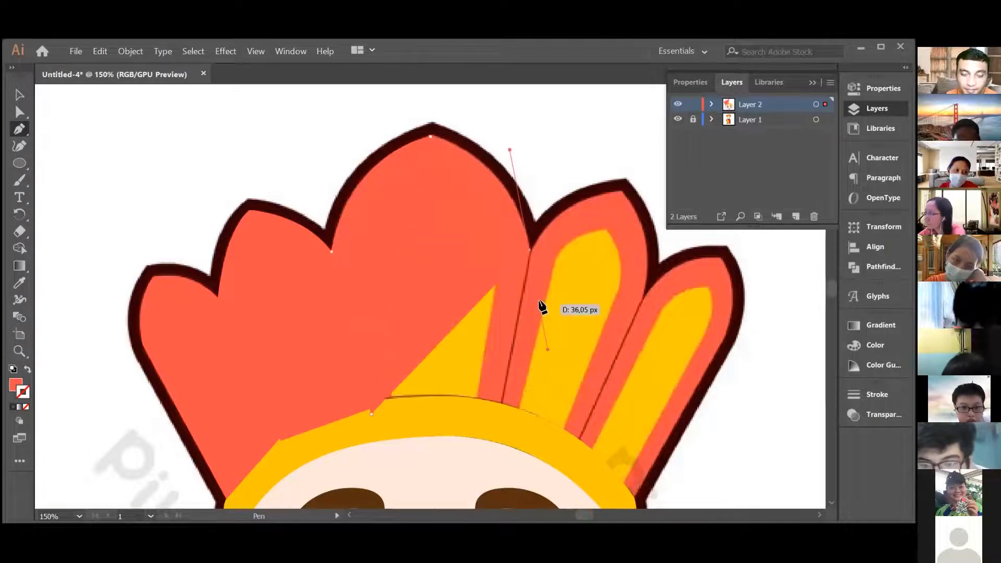
{"action": "left_click", "coordinate": [529, 251]}
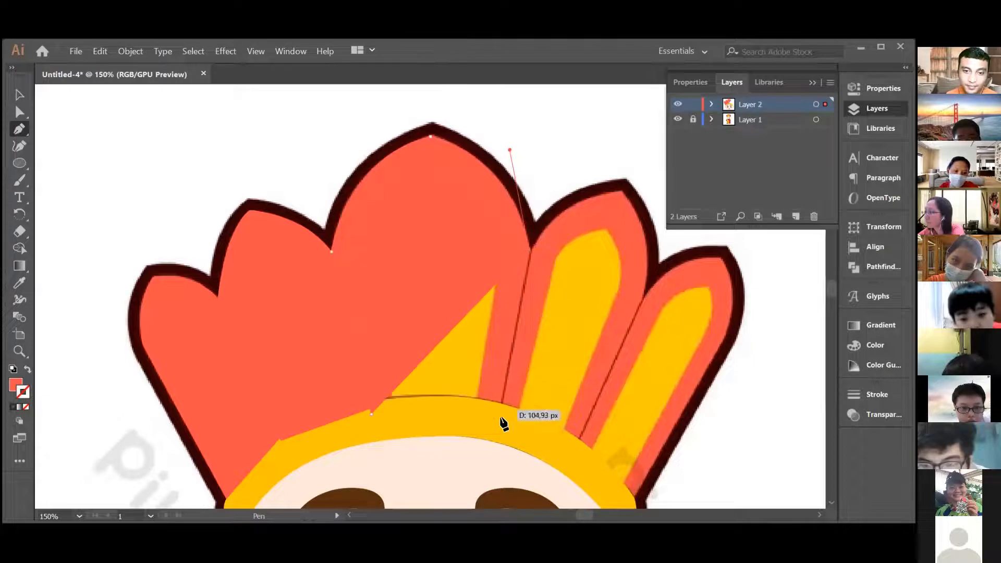
{"action": "left_click", "coordinate": [502, 412]}
{"action": "left_click", "coordinate": [372, 413]}
{"action": "scroll", "coordinate": [566, 409], "scroll_direction": "down", "scroll_amount": 3}
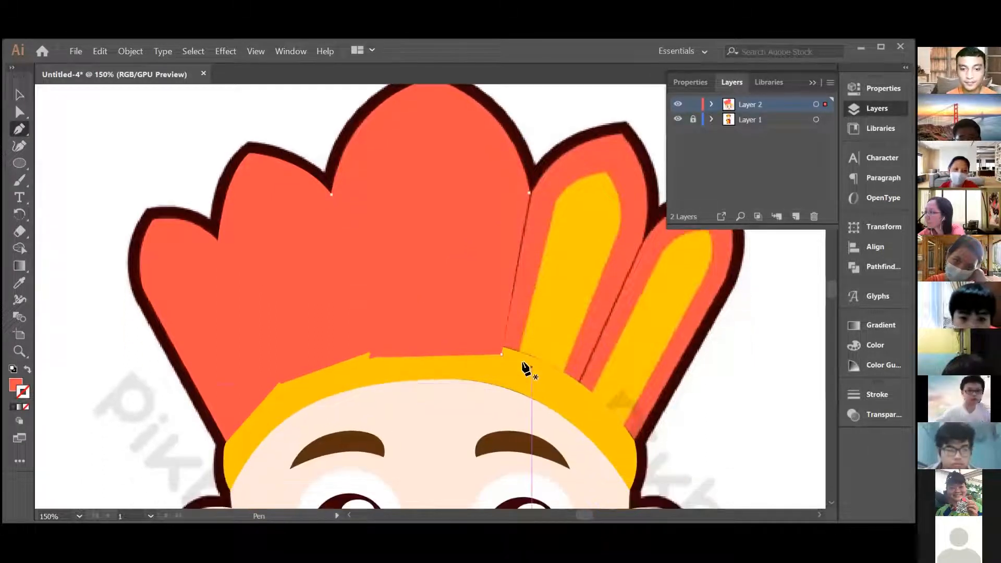
- Trace the fourth crown petal from the left with the Pen tool as a closed orange-red shape with its base on the headband
{"action": "left_click", "coordinate": [576, 386]}
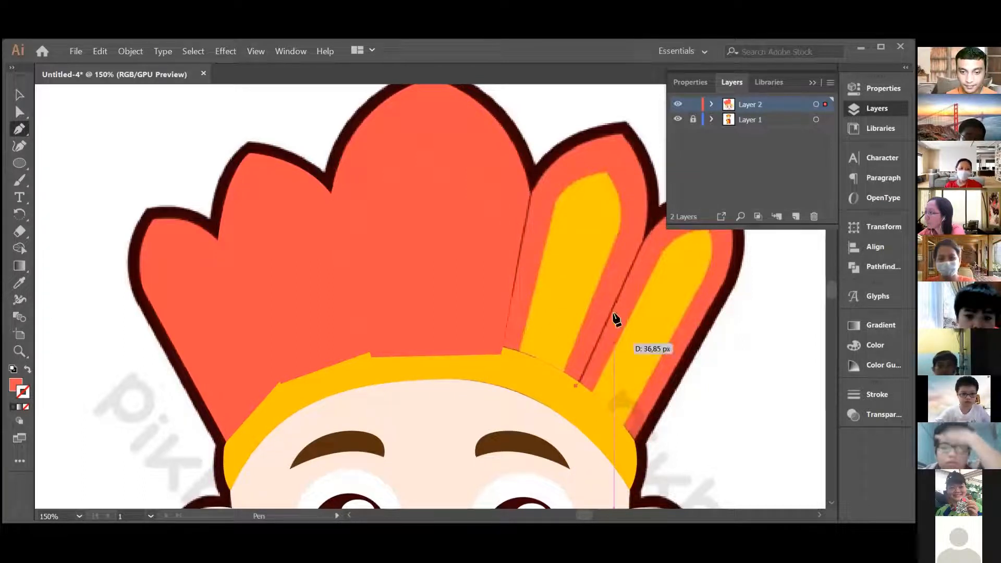
{"action": "left_click", "coordinate": [645, 246]}
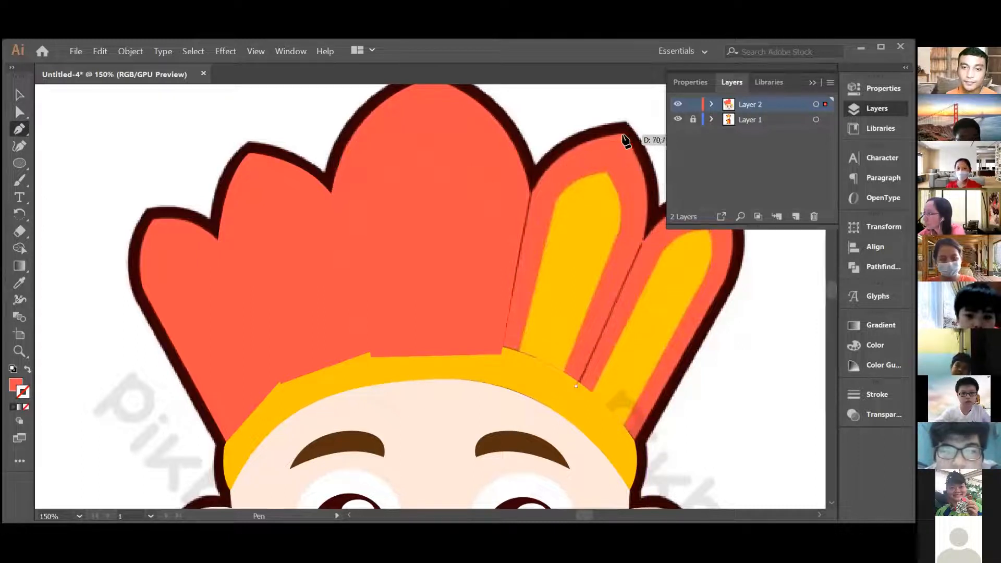
{"action": "left_click_drag", "start_coordinate": [600, 104], "coordinate": [593, 100]}
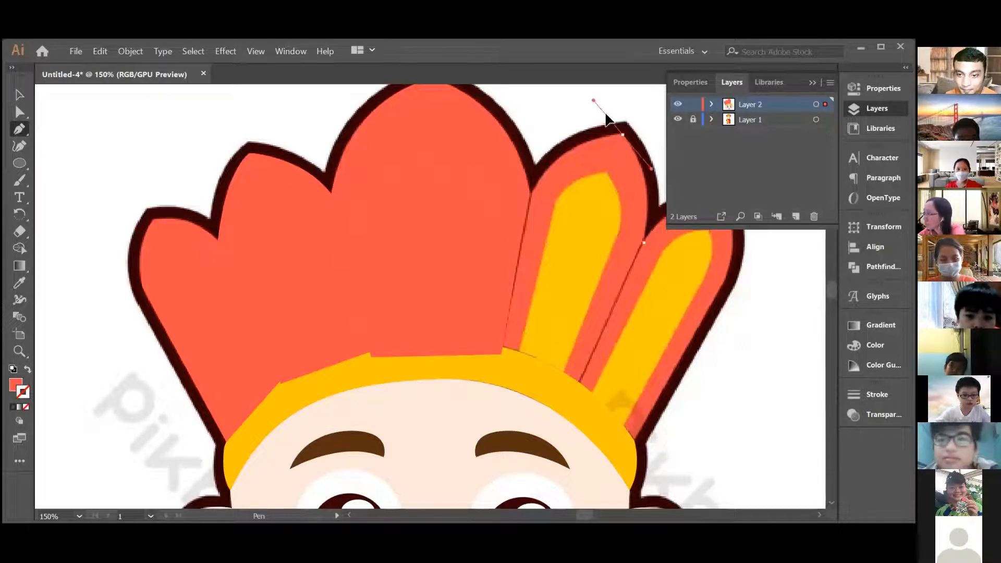
{"action": "left_click", "coordinate": [623, 135]}
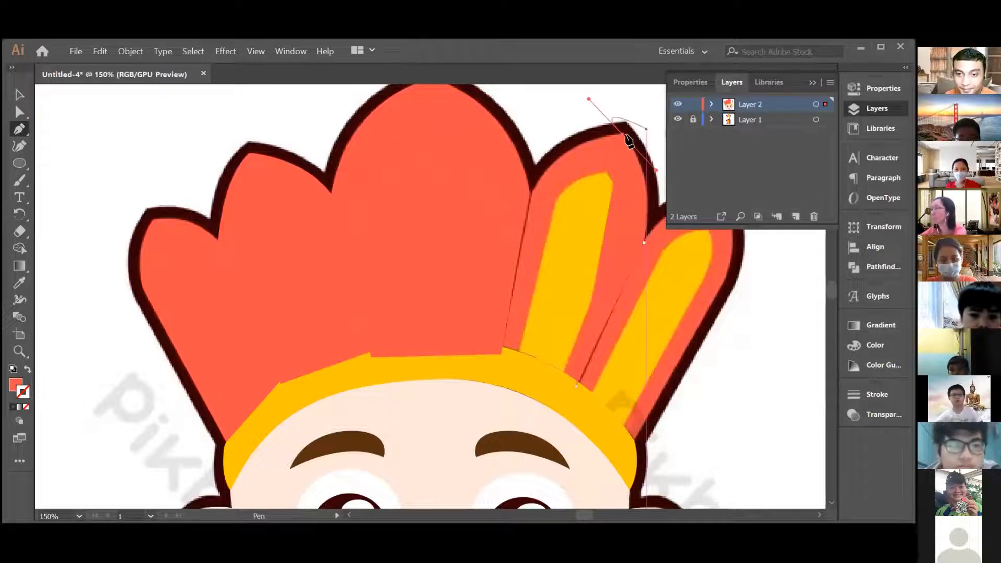
{"action": "left_click_drag", "start_coordinate": [531, 193], "coordinate": [495, 254]}
{"action": "left_click", "coordinate": [532, 194]}
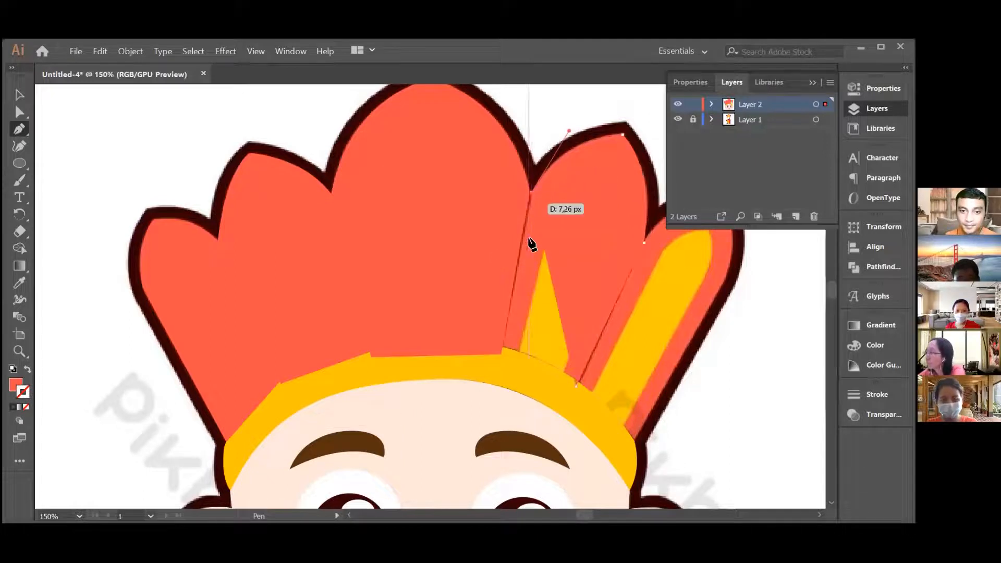
{"action": "left_click", "coordinate": [576, 386]}
- Trace the rightmost crown petal with the Pen tool as a closed orange-red shape, from the headband's outer end around the tip and back
{"action": "left_click", "coordinate": [634, 443]}
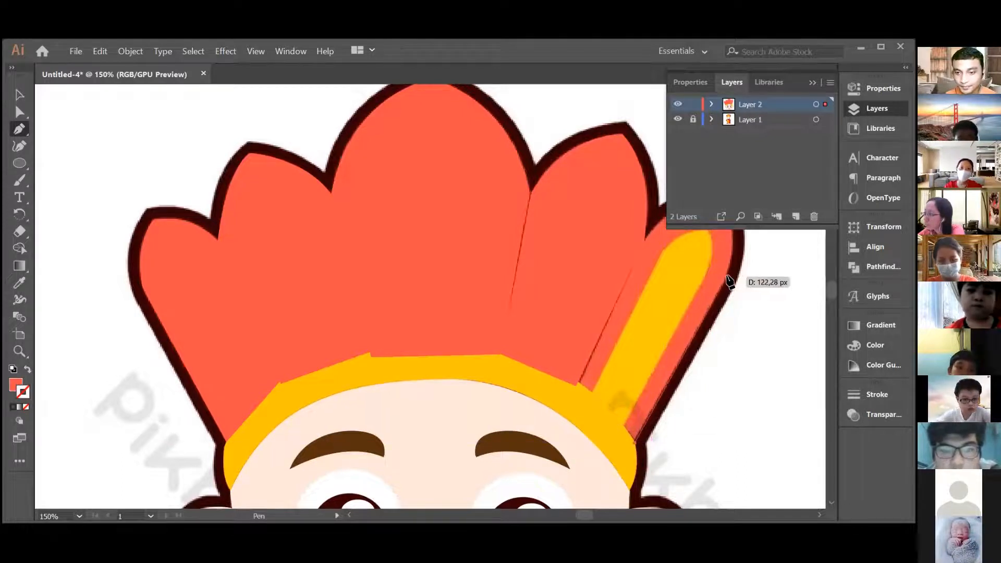
{"action": "scroll", "coordinate": [728, 274], "scroll_direction": "up", "scroll_amount": 2}
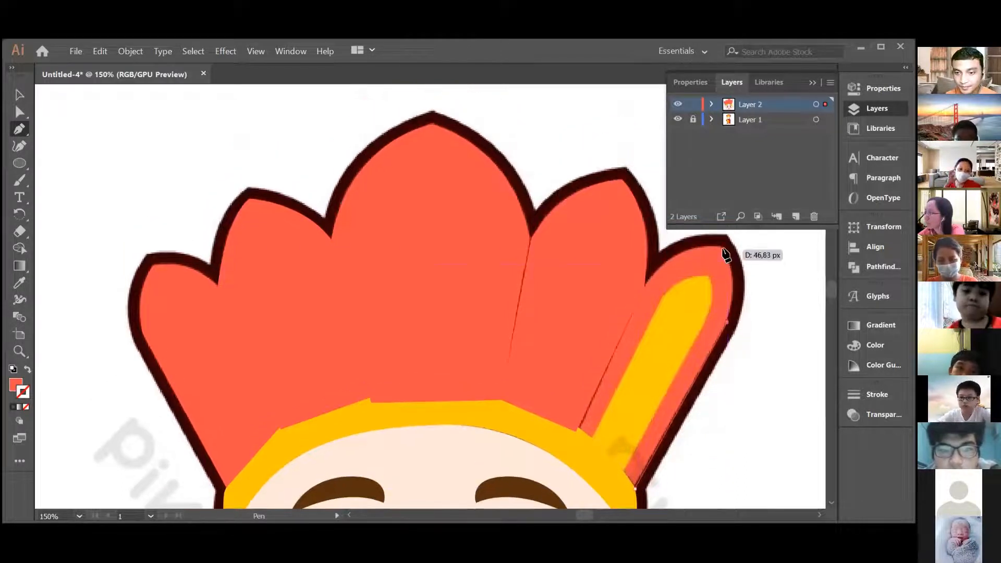
{"action": "left_click_drag", "start_coordinate": [722, 249], "coordinate": [705, 225]}
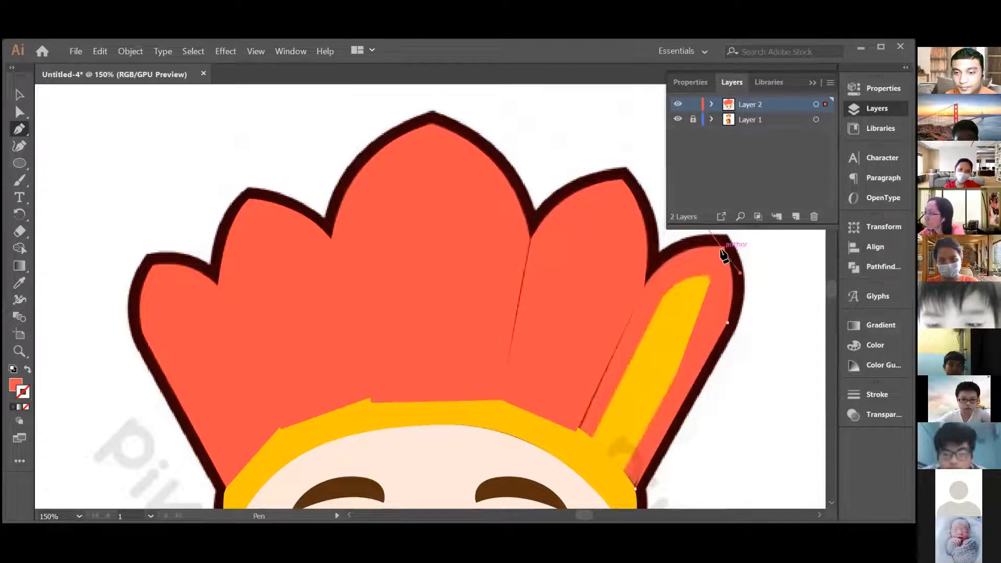
{"action": "left_click", "coordinate": [721, 250]}
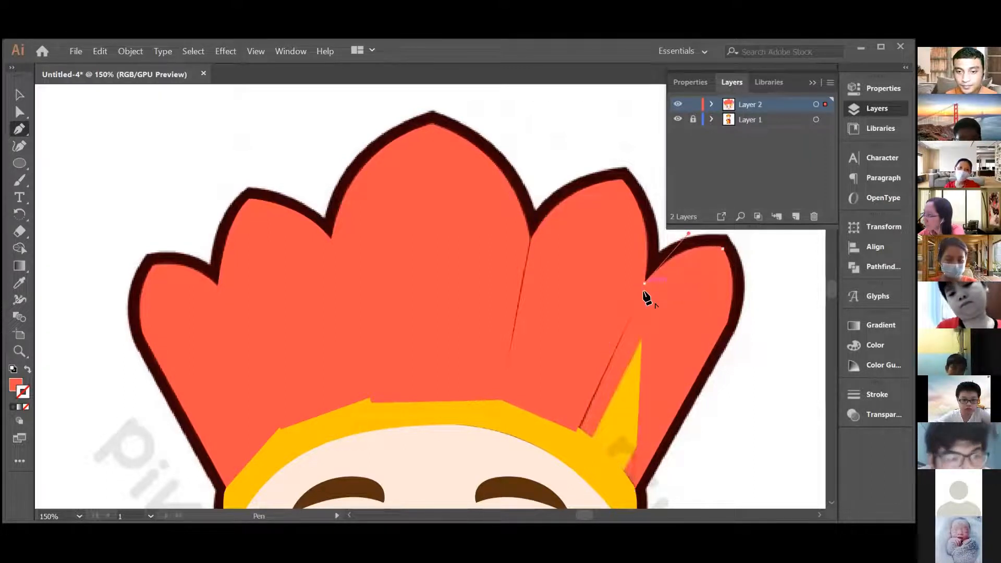
{"action": "left_click", "coordinate": [575, 435]}
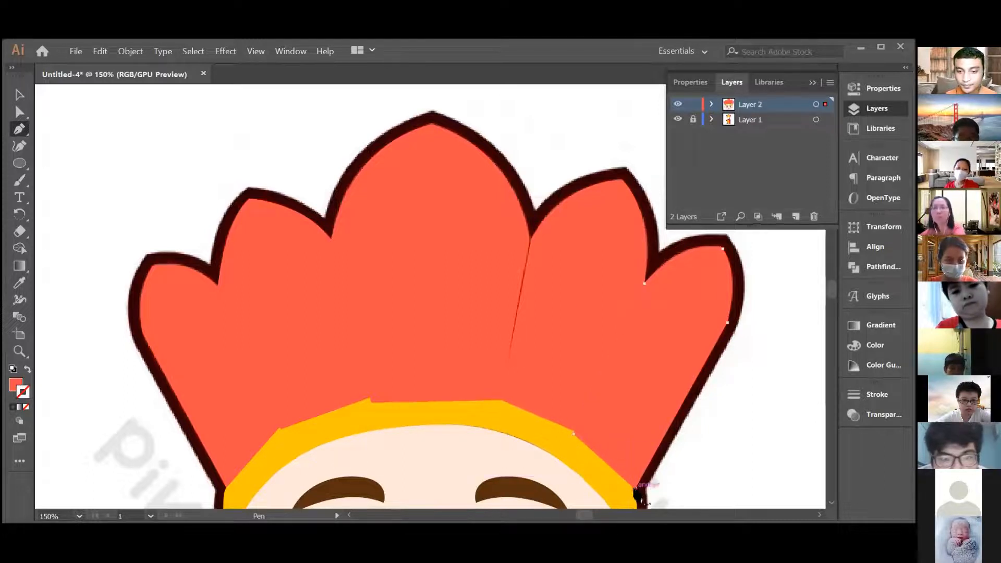
{"action": "scroll", "coordinate": [564, 331], "scroll_direction": "down", "scroll_amount": 2}
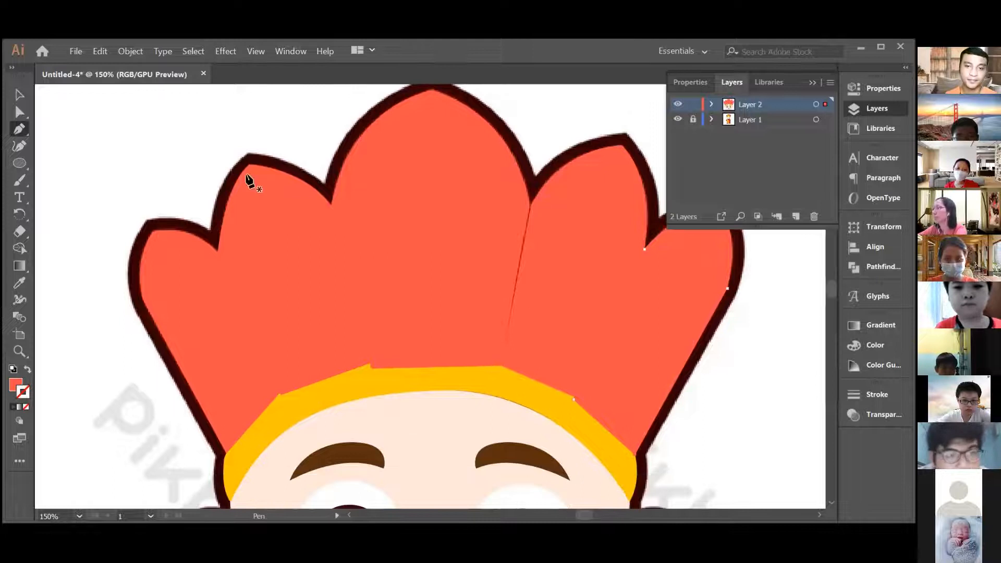
- Send all the red crown feather shapes to the back, behind the yellow headband
{"action": "left_click", "coordinate": [19, 94]}
{"action": "scroll", "coordinate": [554, 295], "scroll_direction": "down", "scroll_amount": 2}
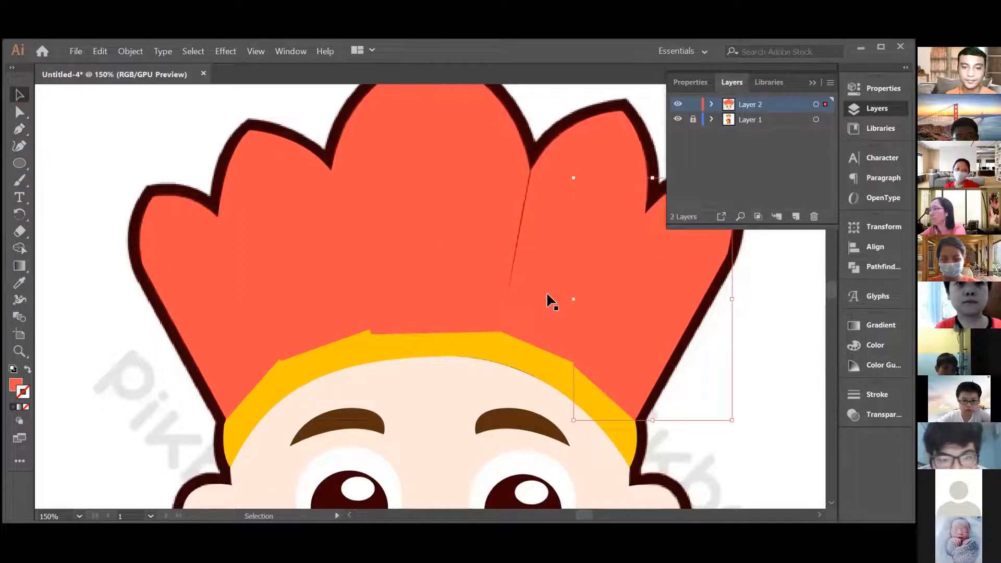
{"action": "left_click", "coordinate": [307, 267], "text": "shift"}
{"action": "left_click", "coordinate": [487, 245], "text": "shift"}
{"action": "left_click", "coordinate": [655, 307], "text": "shift"}
{"action": "left_click", "coordinate": [656, 309], "text": "shift"}
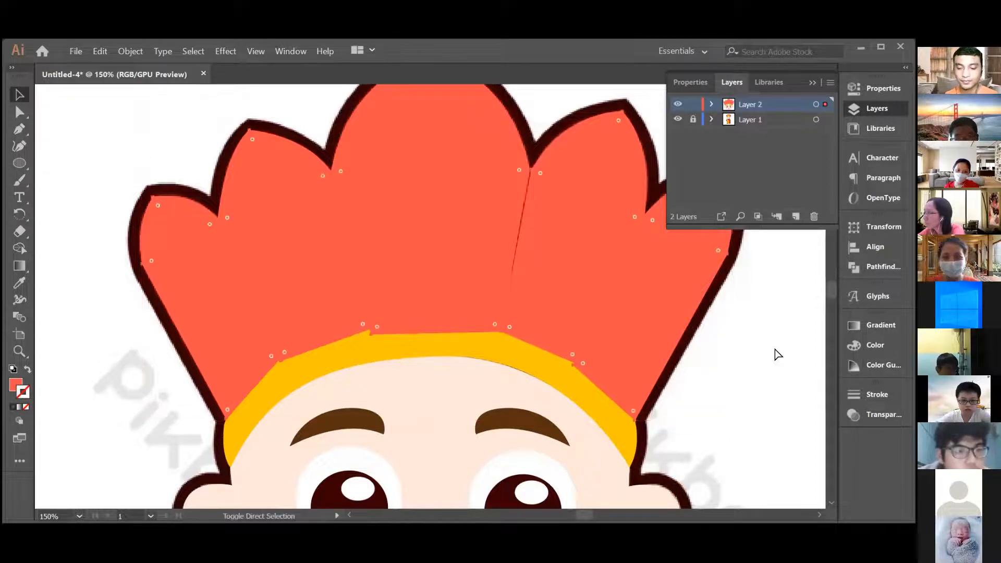
{"action": "key", "text": "ctrl+shift+["}
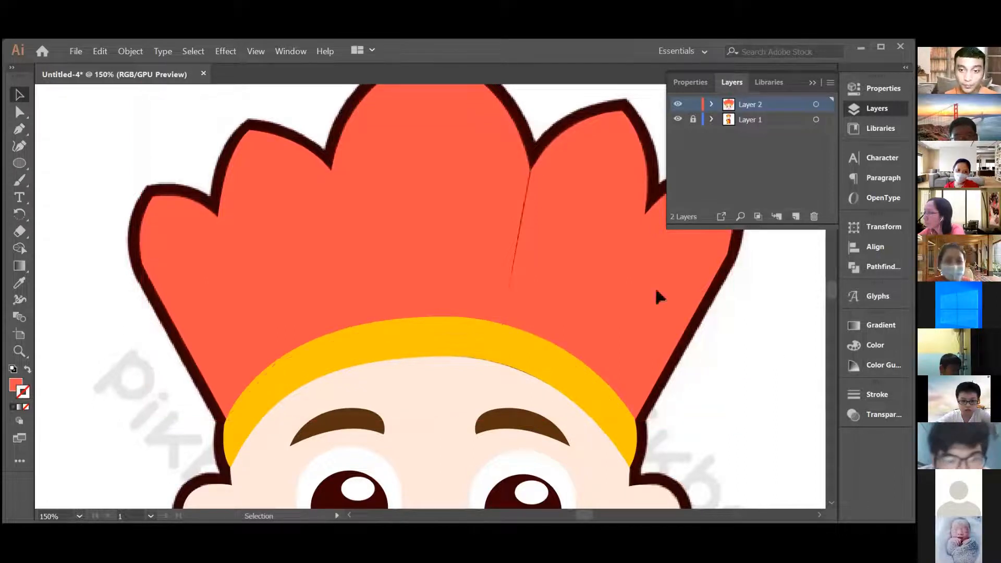
- Adjust the anchor points of the middle red feather to close the gap with its right neighbour and match the outline
{"action": "left_click", "coordinate": [26, 128]}
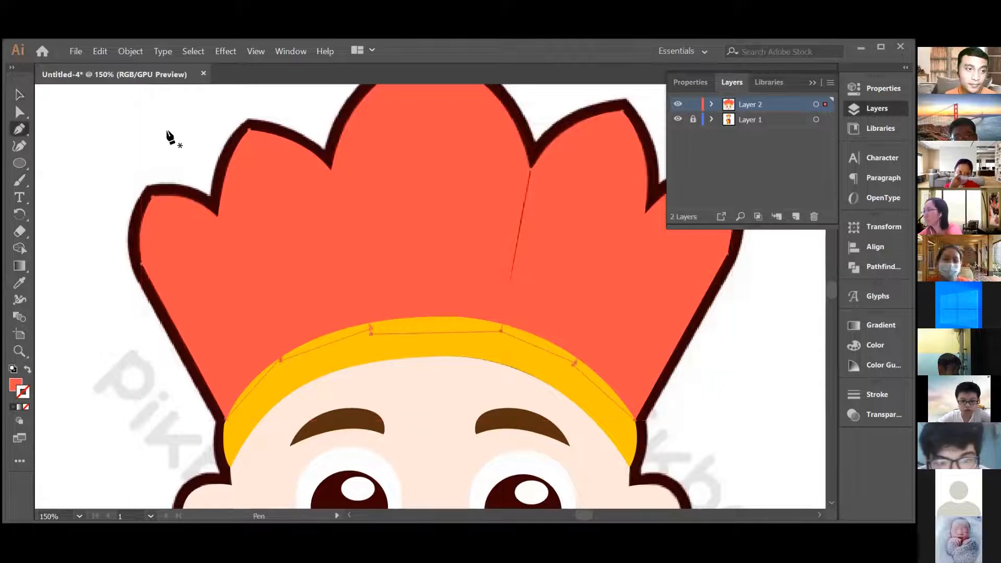
{"action": "left_click", "coordinate": [19, 113]}
{"action": "left_click", "coordinate": [537, 133]}
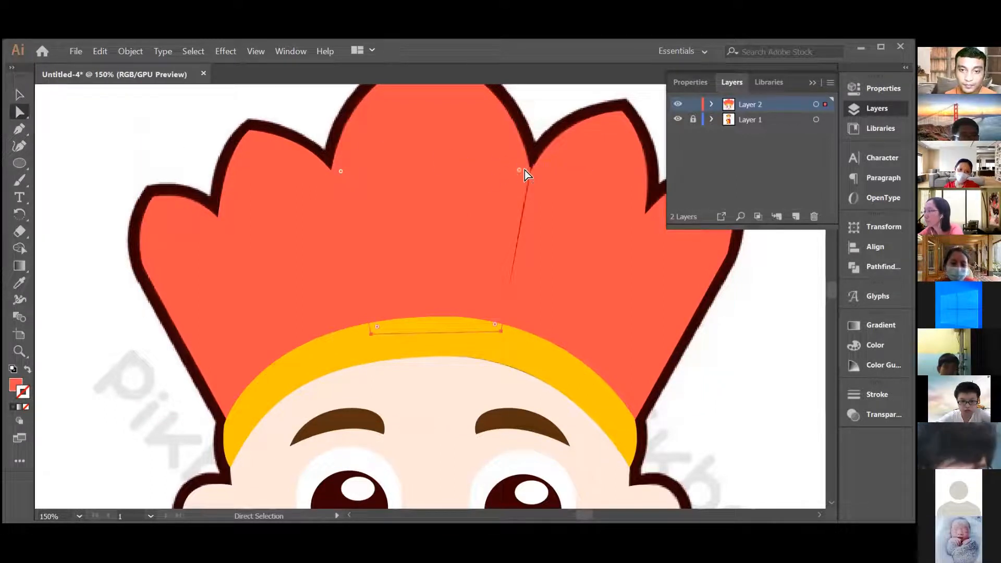
{"action": "left_click_drag", "start_coordinate": [527, 168], "coordinate": [531, 169]}
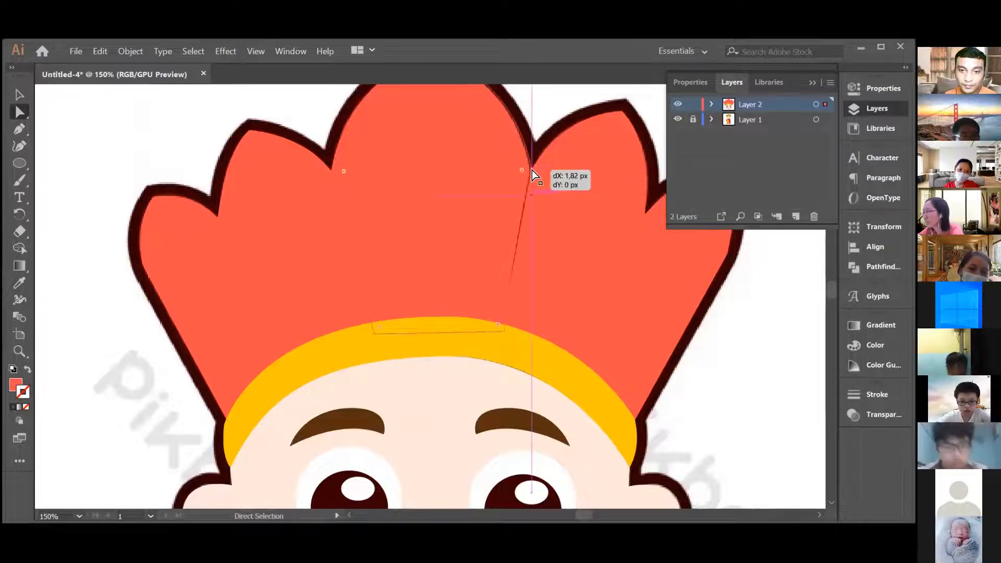
{"action": "left_click_drag", "start_coordinate": [374, 333], "coordinate": [371, 333]}
{"action": "left_click_drag", "start_coordinate": [335, 173], "coordinate": [330, 175]}
{"action": "left_click", "coordinate": [300, 120]}
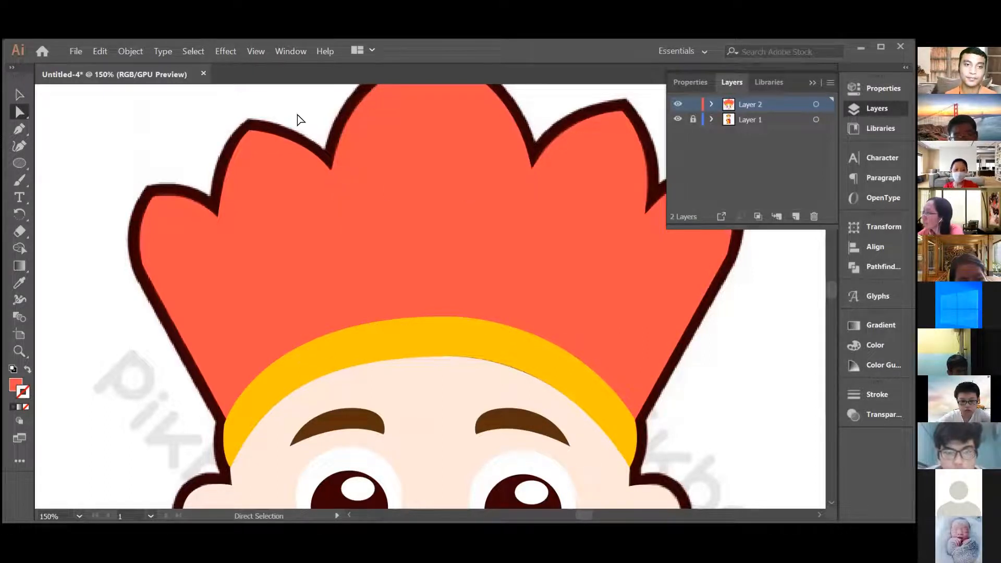
- Hide the reference Layer 1 to examine the traced crown and face on their own
{"action": "left_click", "coordinate": [677, 119]}
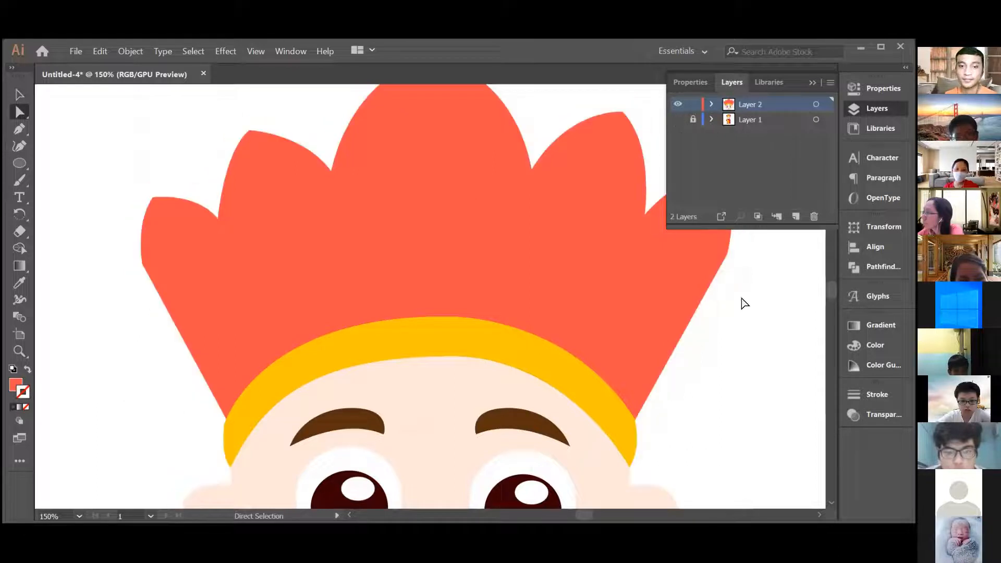
{"action": "scroll", "coordinate": [742, 310], "scroll_direction": "up", "scroll_amount": 2}
{"action": "scroll", "coordinate": [744, 319], "scroll_direction": "down", "scroll_amount": 5}
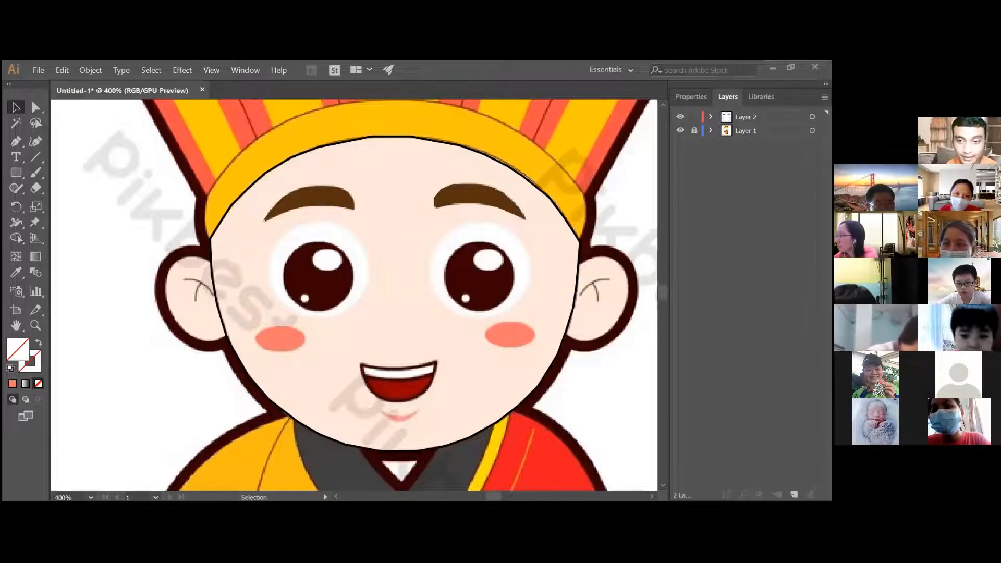
- In Untitled-1, unlock Layer 1, hide Layer 2 and expand both layers to inspect their contents
{"action": "left_click", "coordinate": [679, 130]}
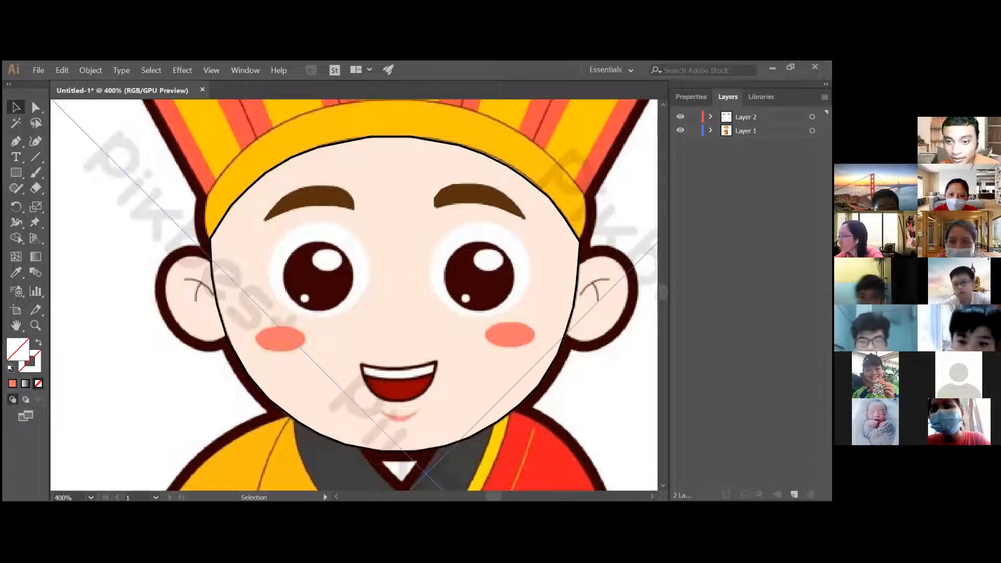
{"action": "left_click", "coordinate": [680, 116]}
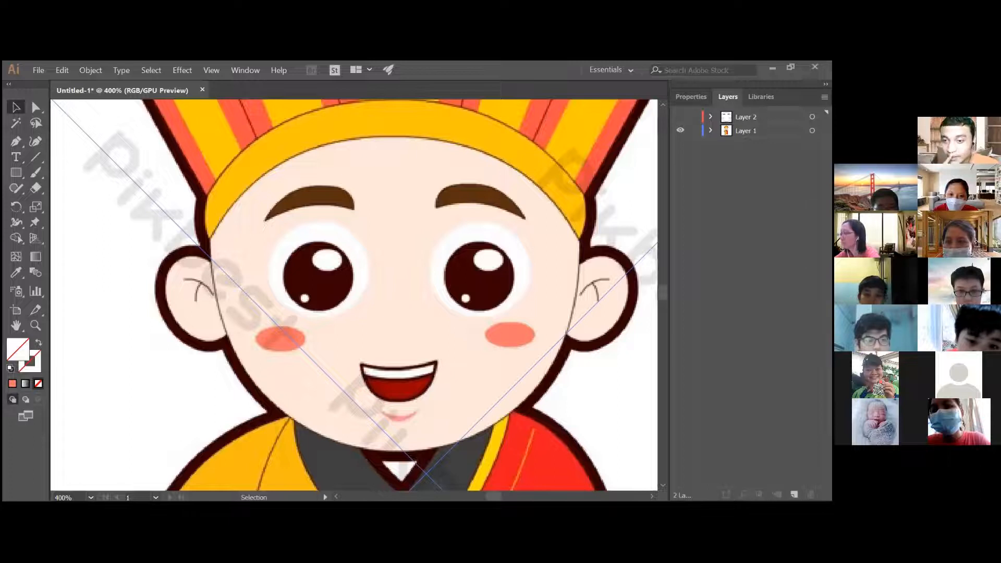
{"action": "left_click", "coordinate": [711, 130]}
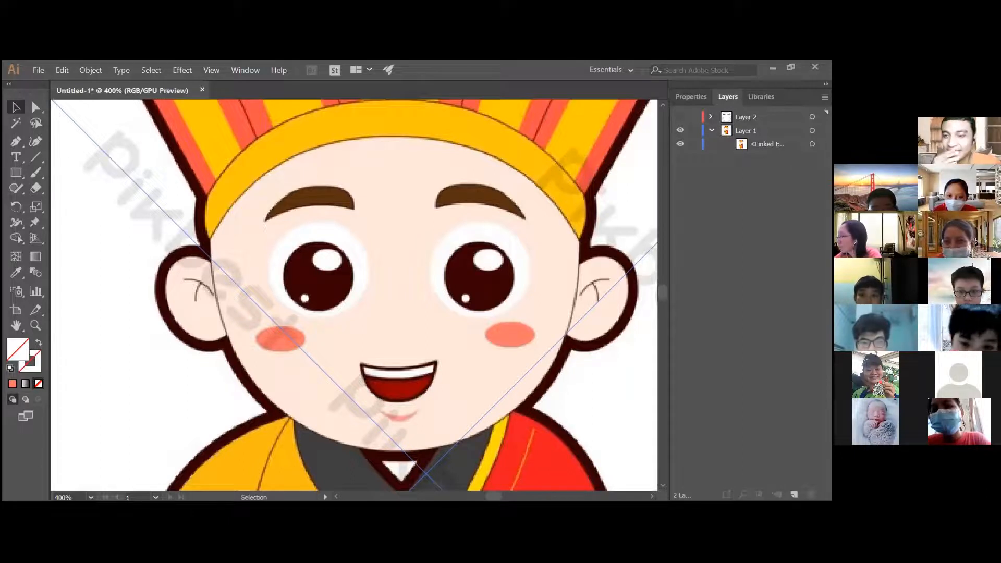
{"action": "left_click", "coordinate": [710, 117]}
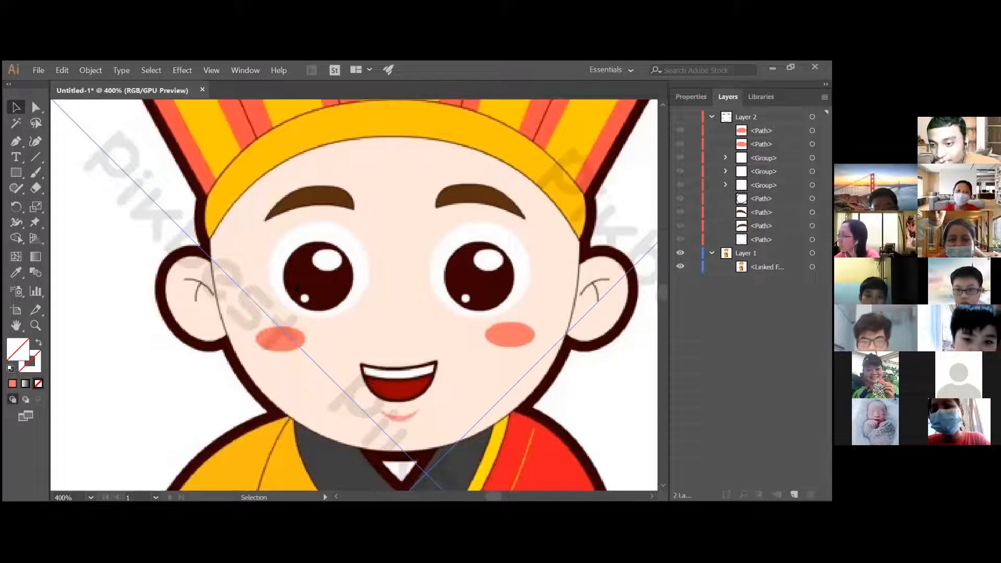
{"action": "left_click", "coordinate": [322, 266]}
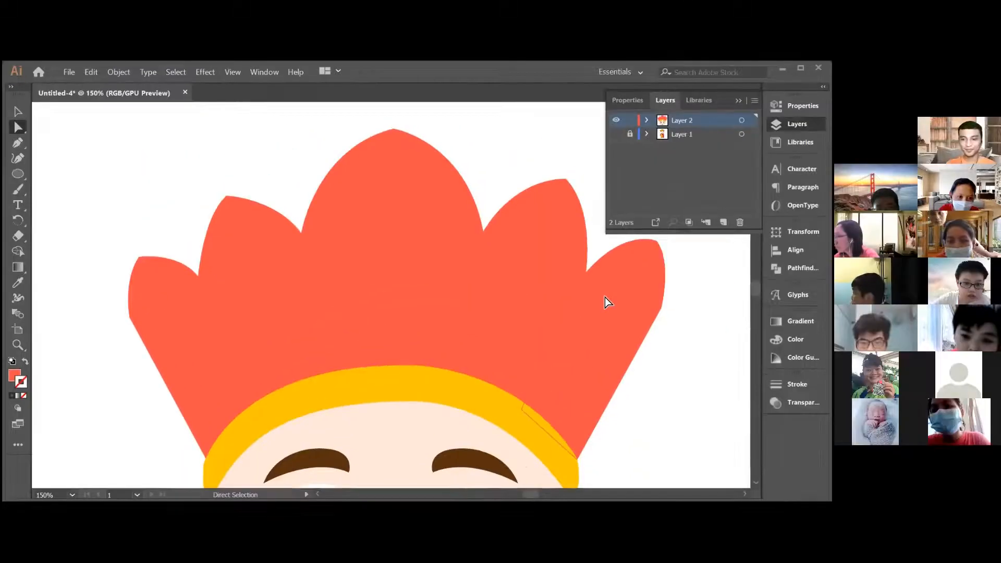
- Back in Untitled-4, review the traced crown and make the reference Layer 1 visible again
{"action": "scroll", "coordinate": [604, 297], "scroll_direction": "up", "scroll_amount": 1}
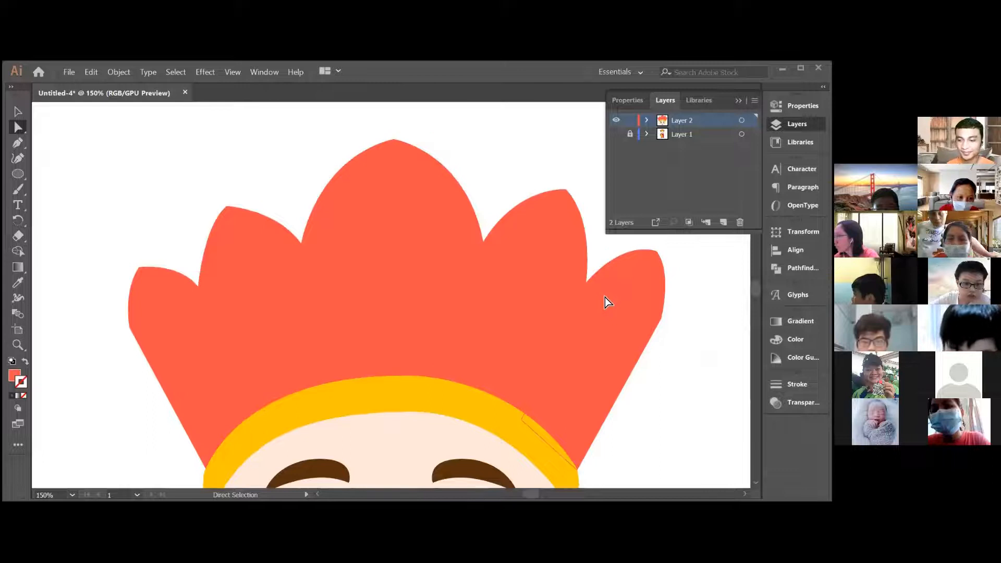
{"action": "scroll", "coordinate": [604, 297], "scroll_direction": "down", "scroll_amount": 3}
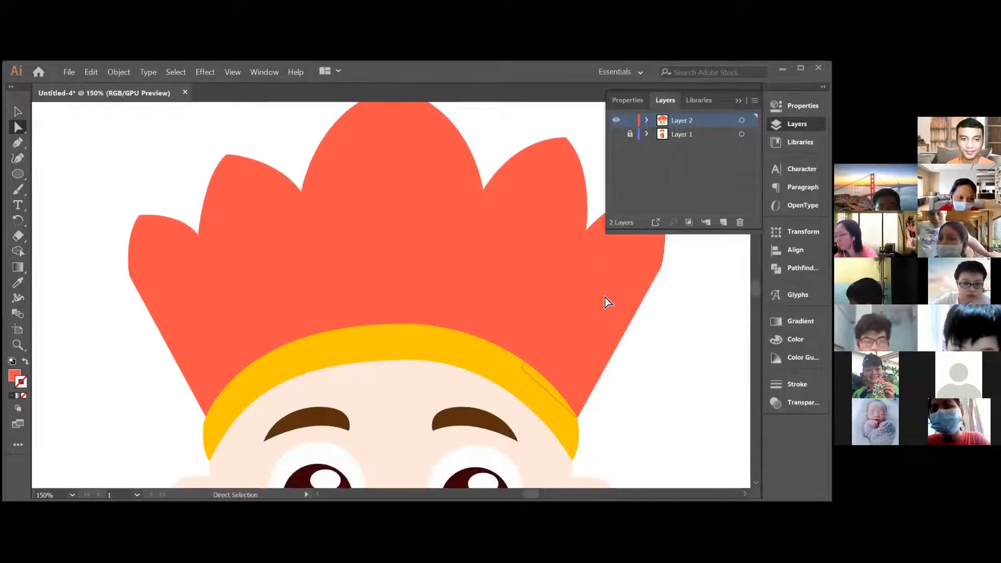
{"action": "scroll", "coordinate": [605, 297], "scroll_direction": "down", "scroll_amount": 4}
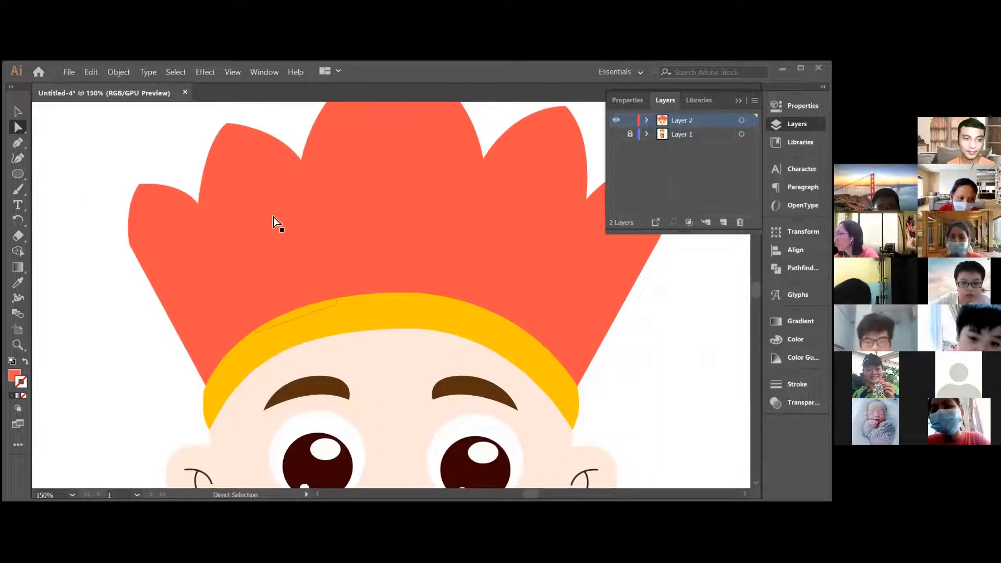
{"action": "left_click", "coordinate": [616, 134]}
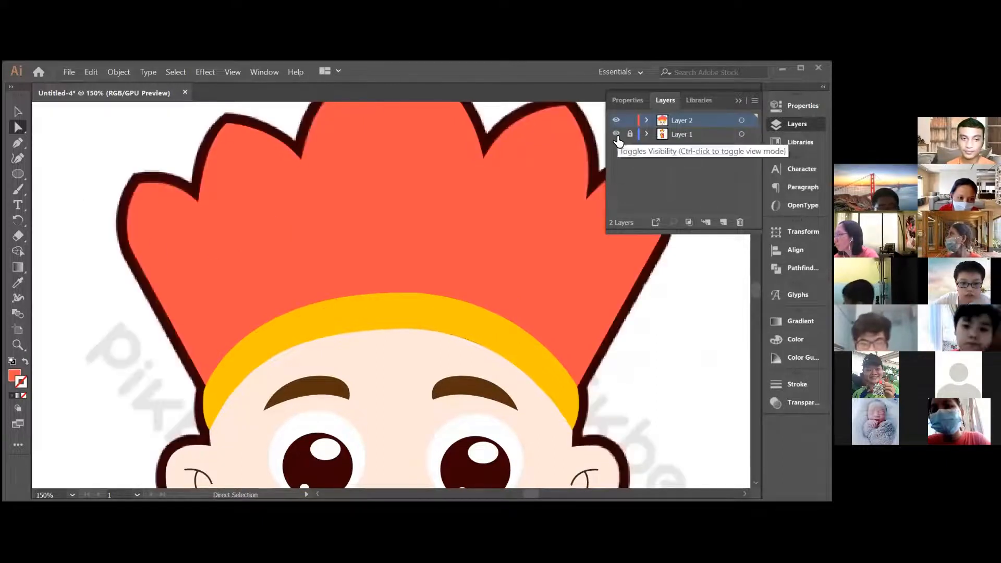
- Select all the red crown feather shapes and set their fill to None
{"action": "left_click", "coordinate": [475, 218]}
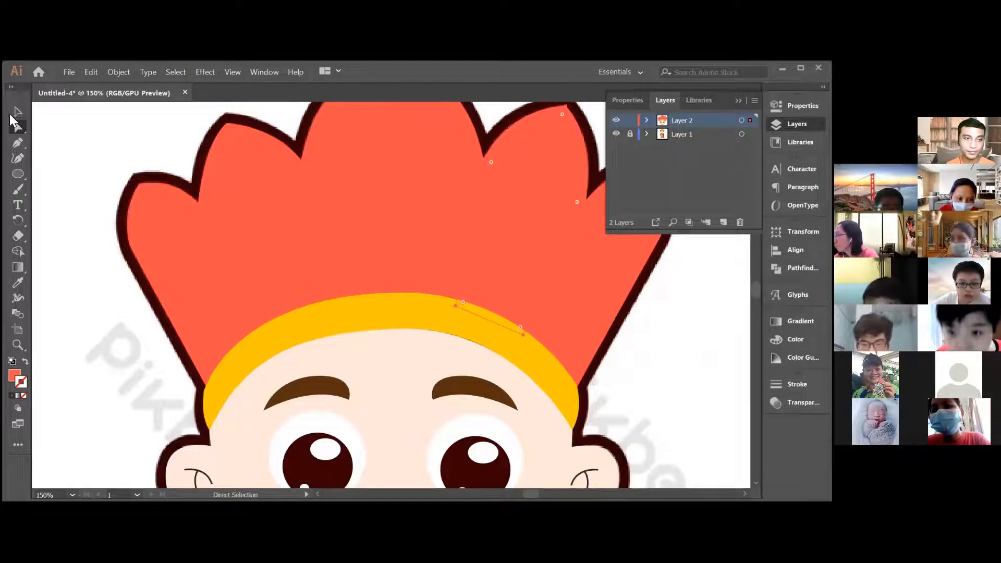
{"action": "left_click", "coordinate": [17, 112]}
{"action": "left_click", "coordinate": [273, 237]}
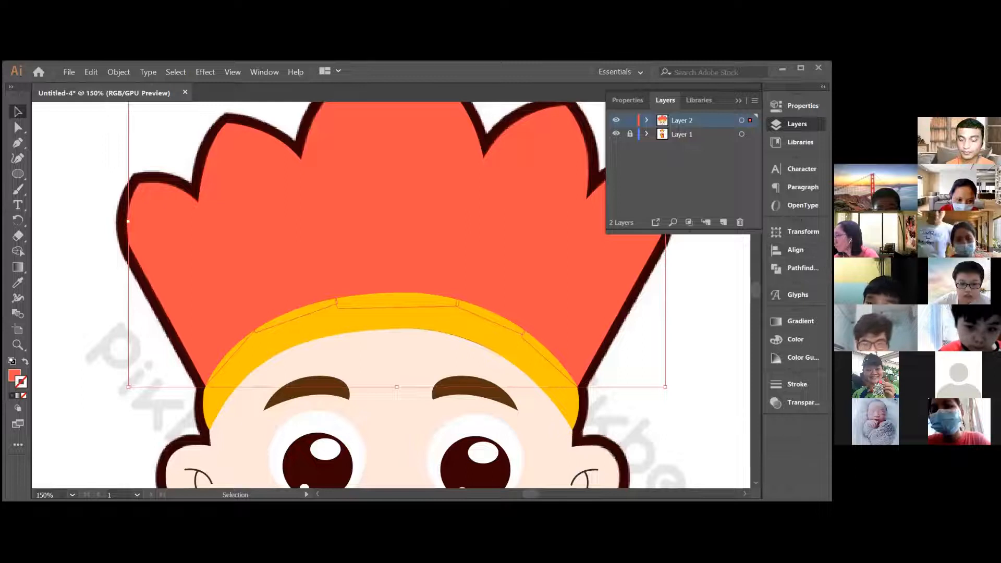
{"action": "left_click", "coordinate": [797, 268]}
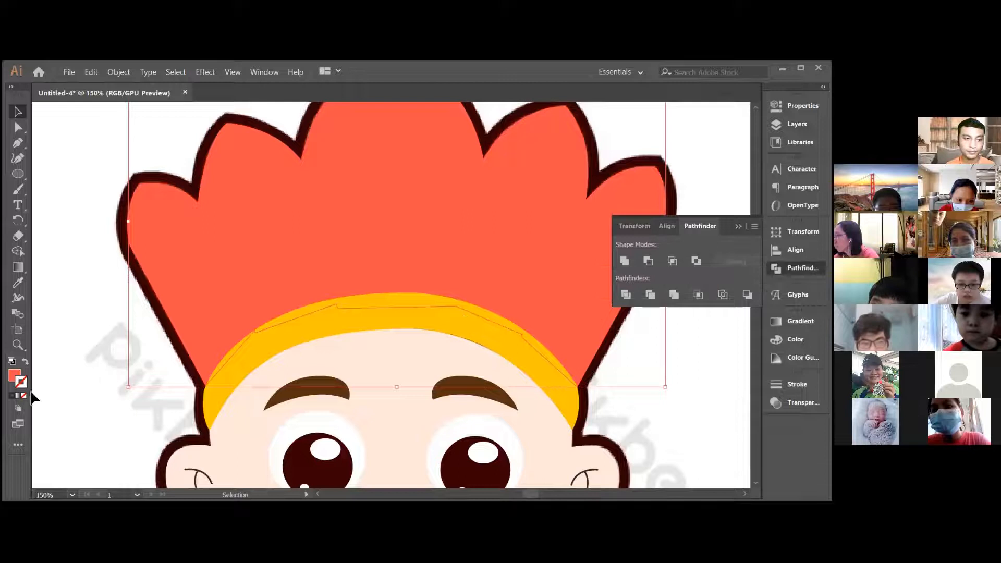
{"action": "left_click", "coordinate": [10, 378]}
{"action": "left_click", "coordinate": [22, 394]}
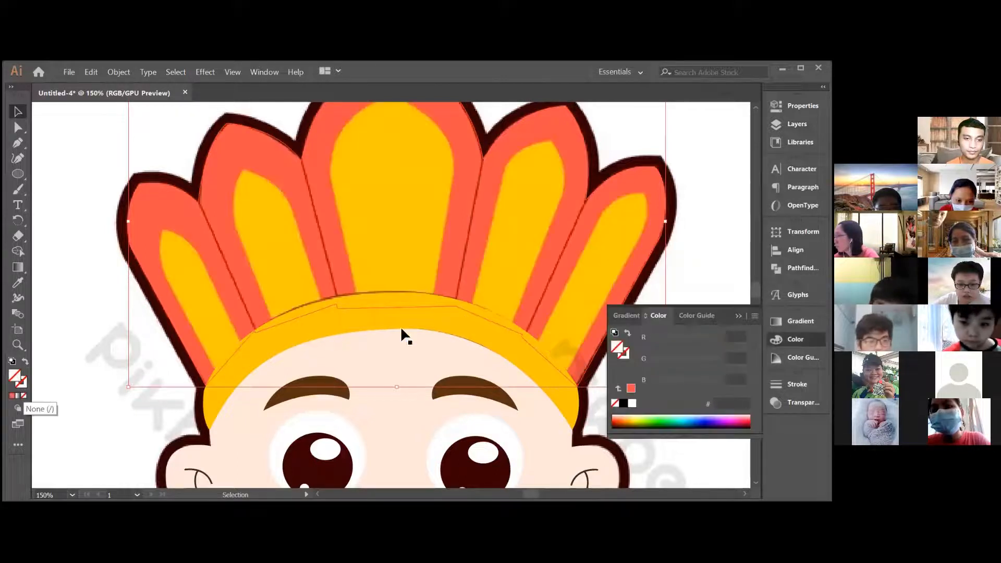
{"action": "left_click", "coordinate": [50, 214]}
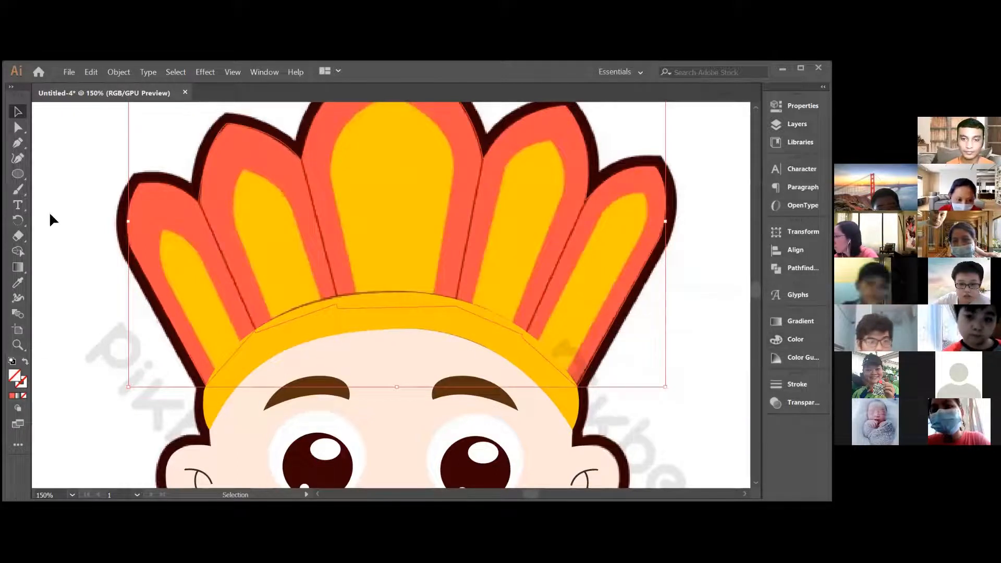
- Trace the inner shape of the leftmost crown feather with the Pen tool and fill it with the sampled yellow
{"action": "left_click", "coordinate": [23, 143]}
{"action": "scroll", "coordinate": [299, 297], "scroll_direction": "up", "scroll_amount": 2}
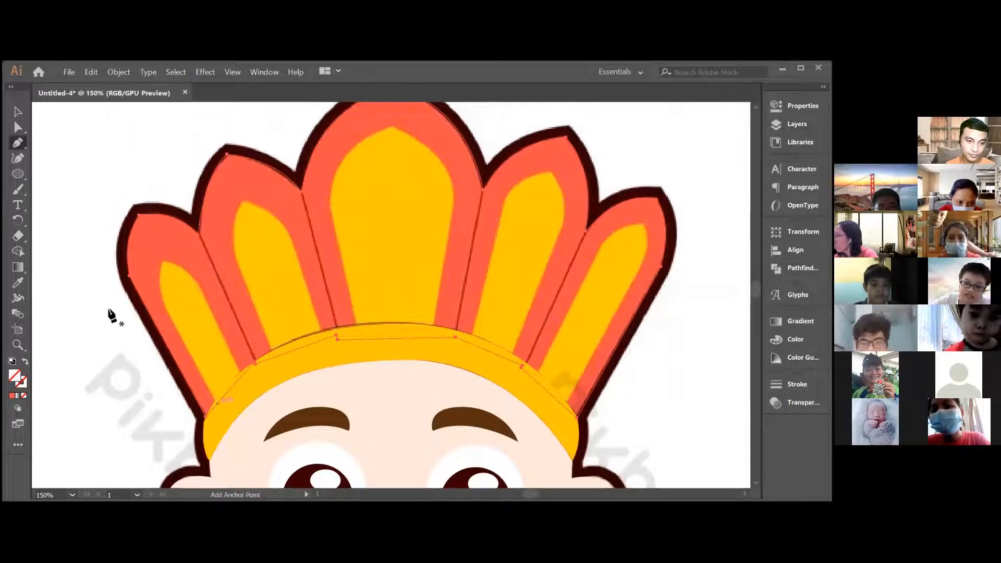
{"action": "left_click", "coordinate": [65, 135]}
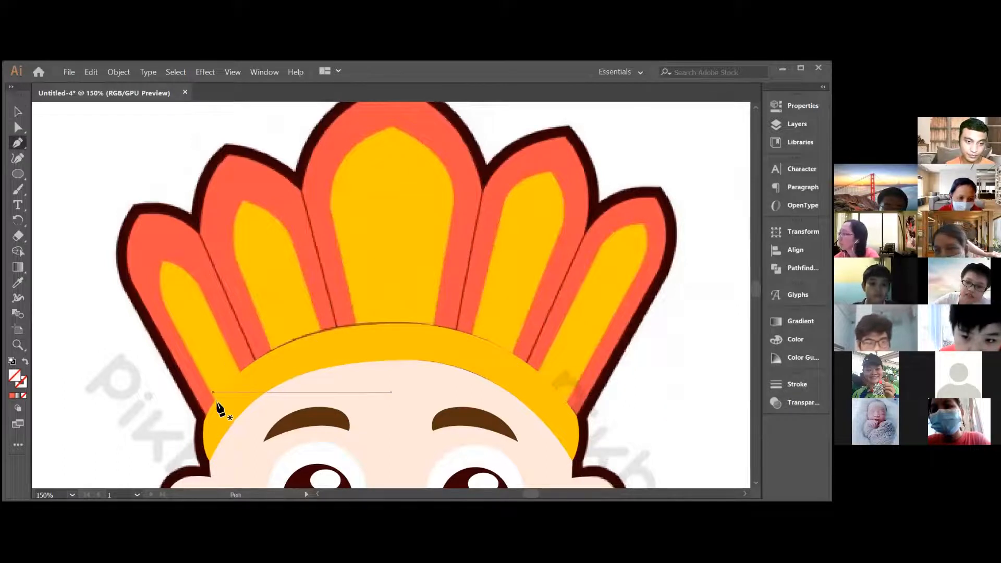
{"action": "left_click_drag", "start_coordinate": [185, 349], "coordinate": [161, 256]}
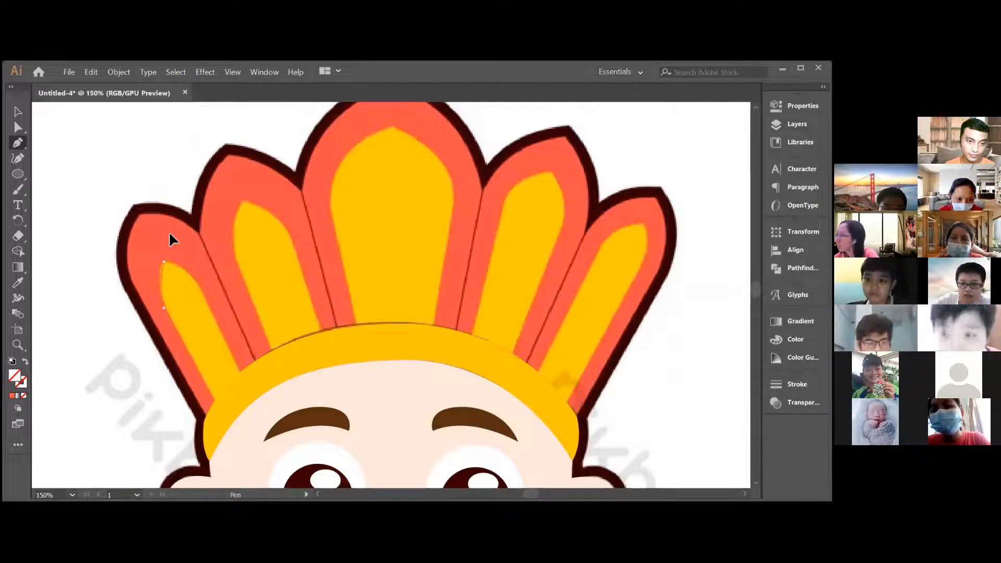
{"action": "left_click_drag", "start_coordinate": [163, 266], "coordinate": [203, 291]}
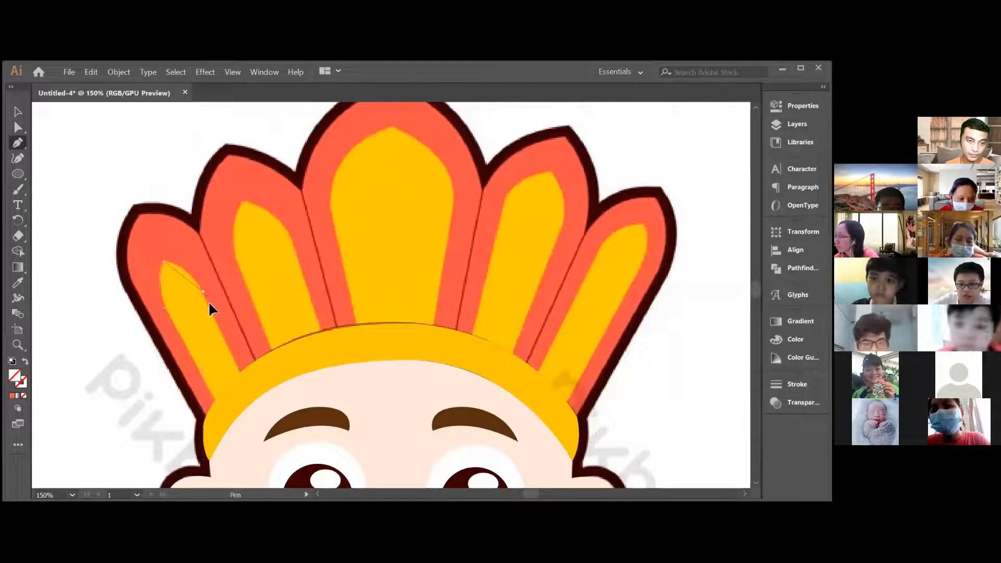
{"action": "key", "text": "ctrl+z"}
{"action": "mouse_move", "coordinate": [230, 391]}
{"action": "left_mouse_down"}
{"action": "mouse_move", "coordinate": [245, 384]}
{"action": "mouse_move", "coordinate": [217, 406]}
{"action": "left_mouse_up"}
{"action": "left_click", "coordinate": [18, 283]}
{"action": "left_click", "coordinate": [263, 264]}
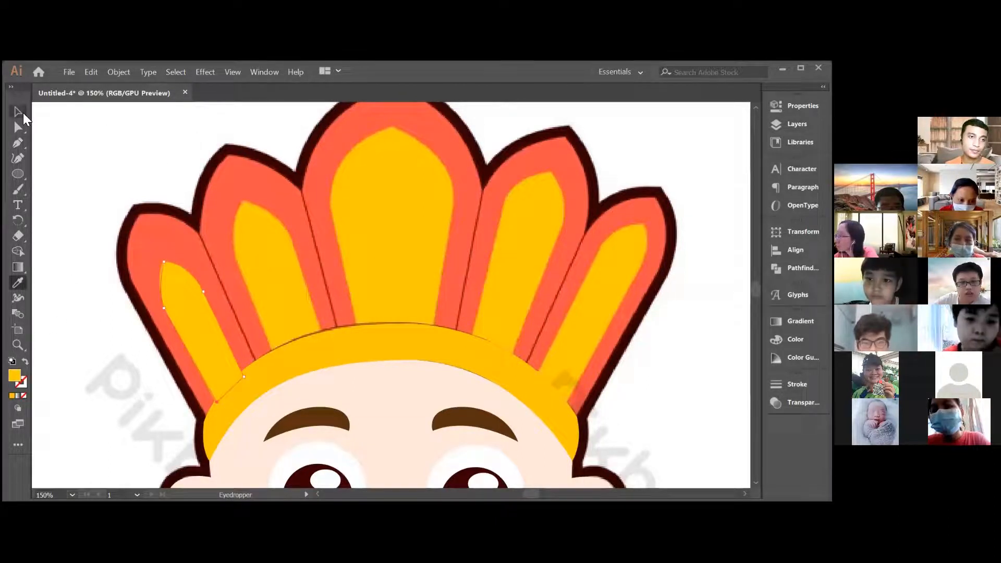
- Trace the inner yellow shape of the second crown feather from the left as a closed path with the Pen tool
{"action": "left_click", "coordinate": [20, 139]}
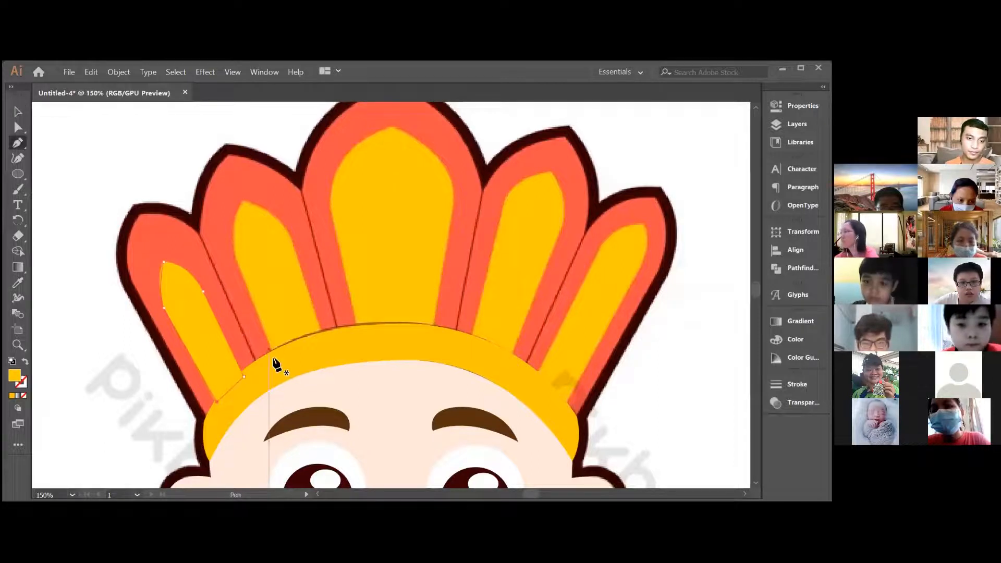
{"action": "left_click_drag", "start_coordinate": [274, 354], "coordinate": [238, 264]}
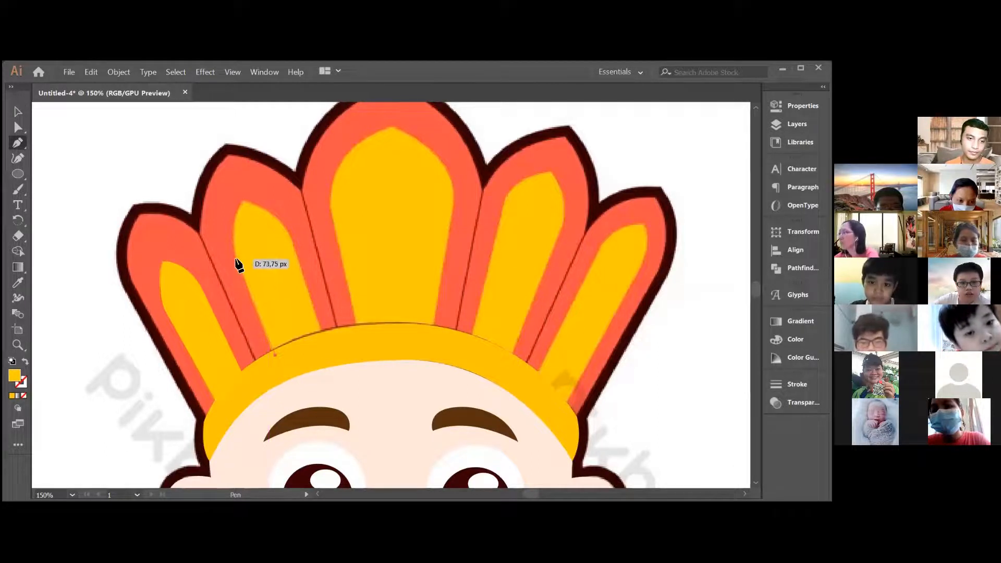
{"action": "left_click", "coordinate": [234, 258]}
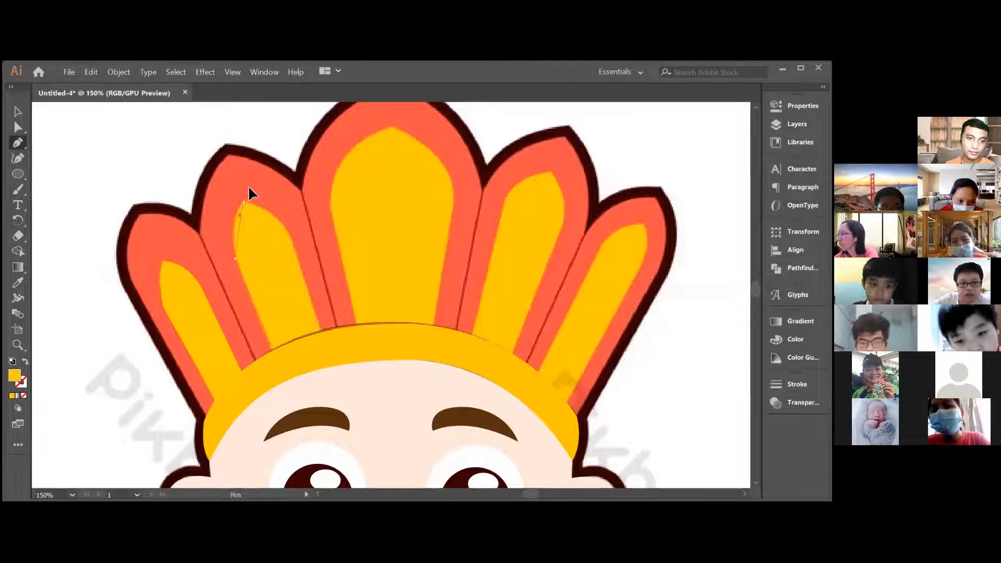
{"action": "left_click", "coordinate": [244, 203]}
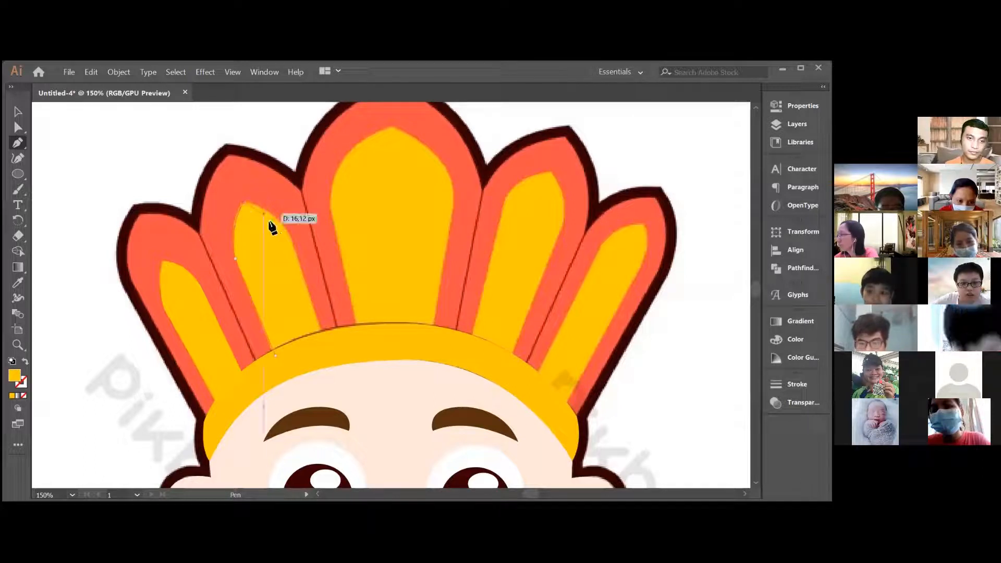
{"action": "left_click_drag", "start_coordinate": [290, 233], "coordinate": [302, 254]}
{"action": "left_click", "coordinate": [288, 233]}
{"action": "left_click", "coordinate": [325, 335]}
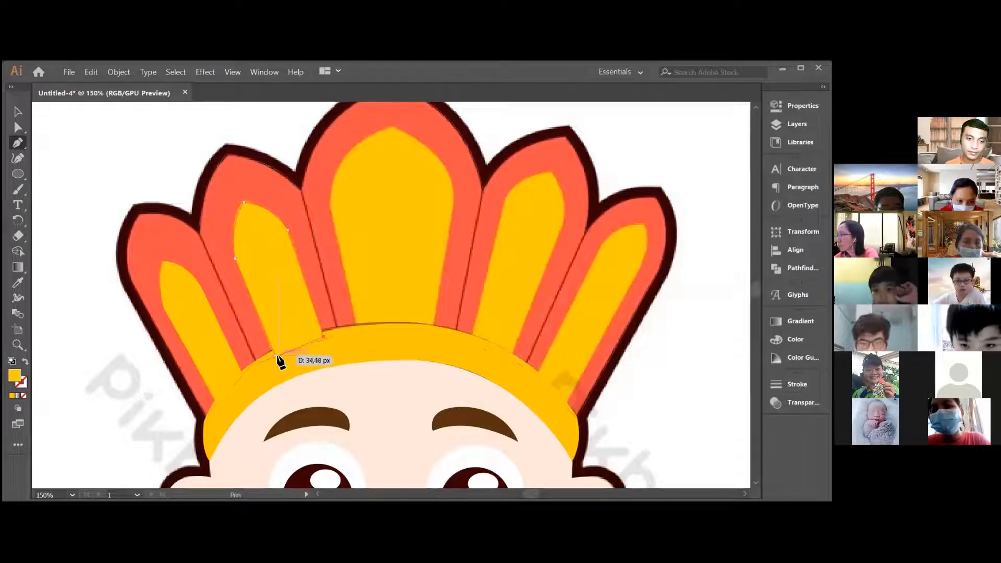
{"action": "left_click", "coordinate": [277, 361]}
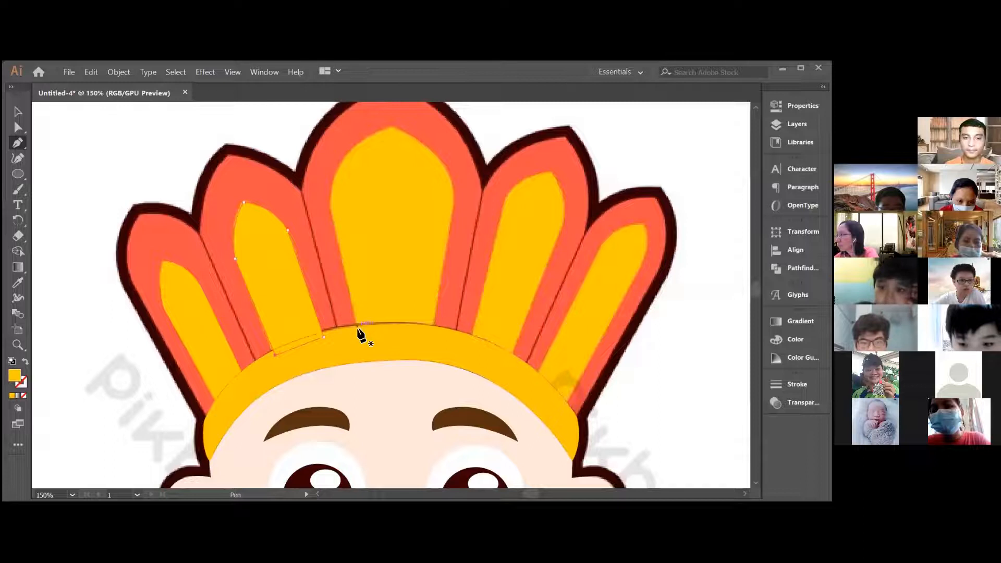
- Trace the inner yellow shape of the central crown feather as a closed path with the Pen tool
{"action": "left_click", "coordinate": [356, 331]}
{"action": "left_click", "coordinate": [331, 205]}
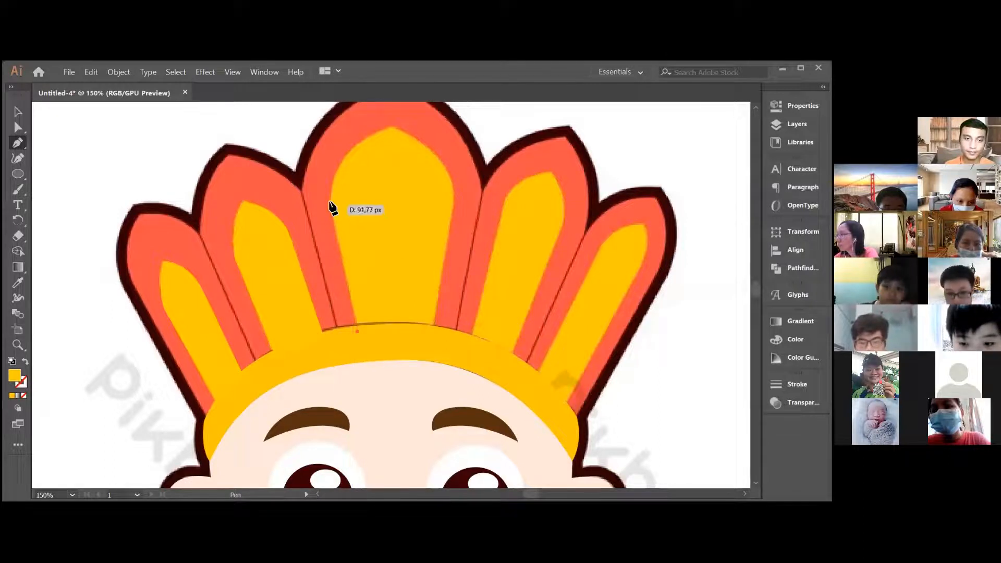
{"action": "left_click", "coordinate": [391, 128]}
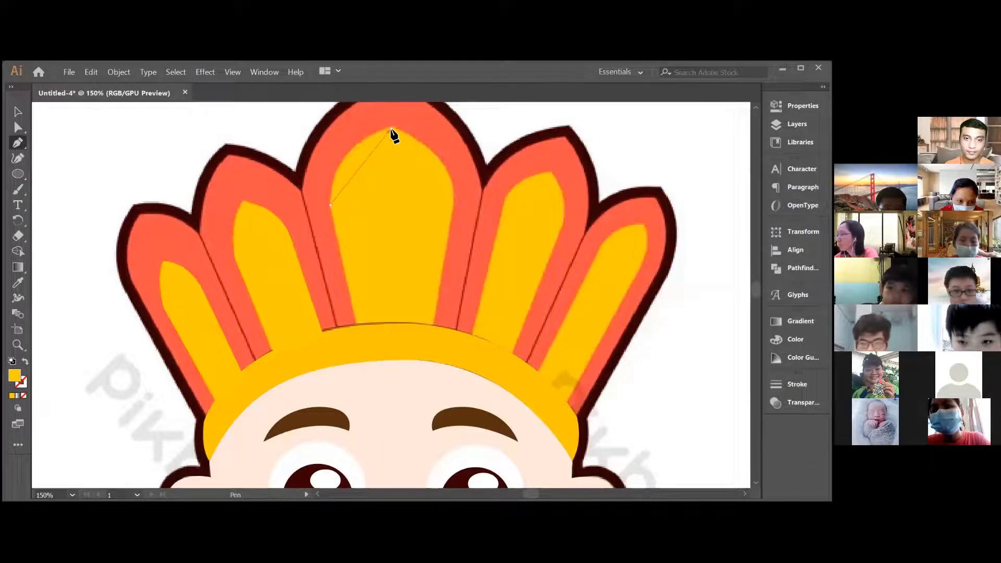
{"action": "scroll", "coordinate": [412, 214], "scroll_direction": "up", "scroll_amount": 1}
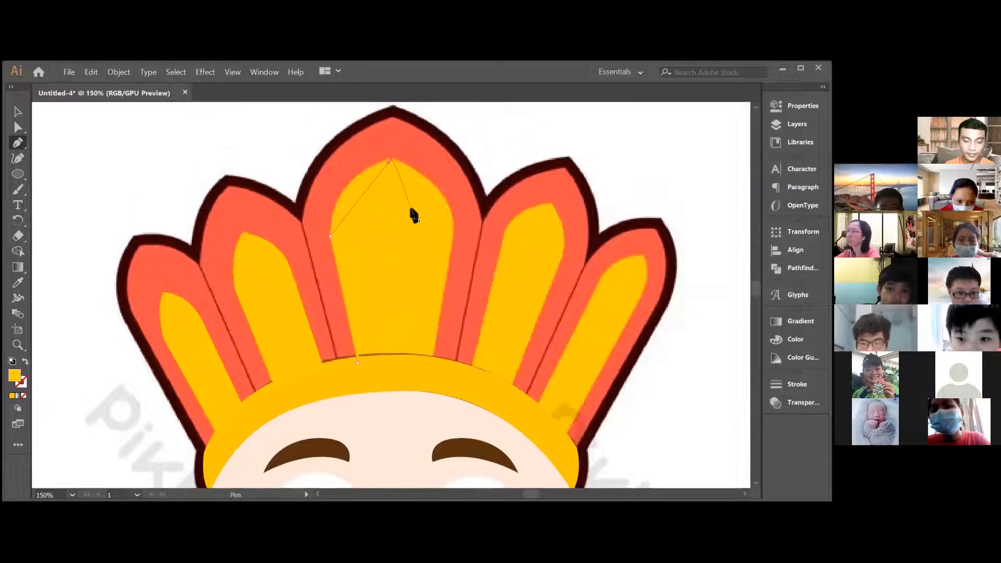
{"action": "left_click_drag", "start_coordinate": [391, 158], "coordinate": [455, 139]}
{"action": "left_click", "coordinate": [395, 159]}
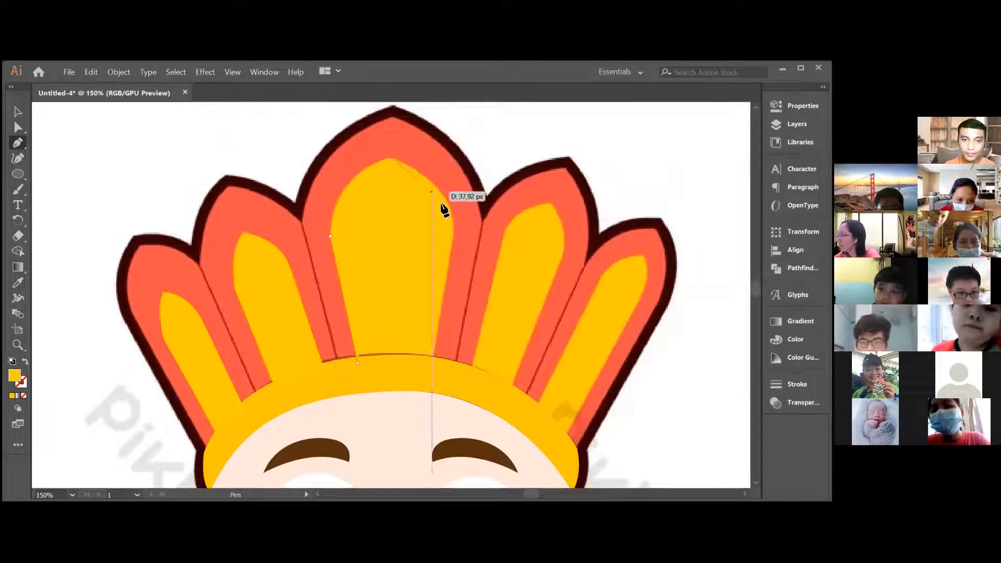
{"action": "left_click_drag", "start_coordinate": [453, 224], "coordinate": [454, 228]}
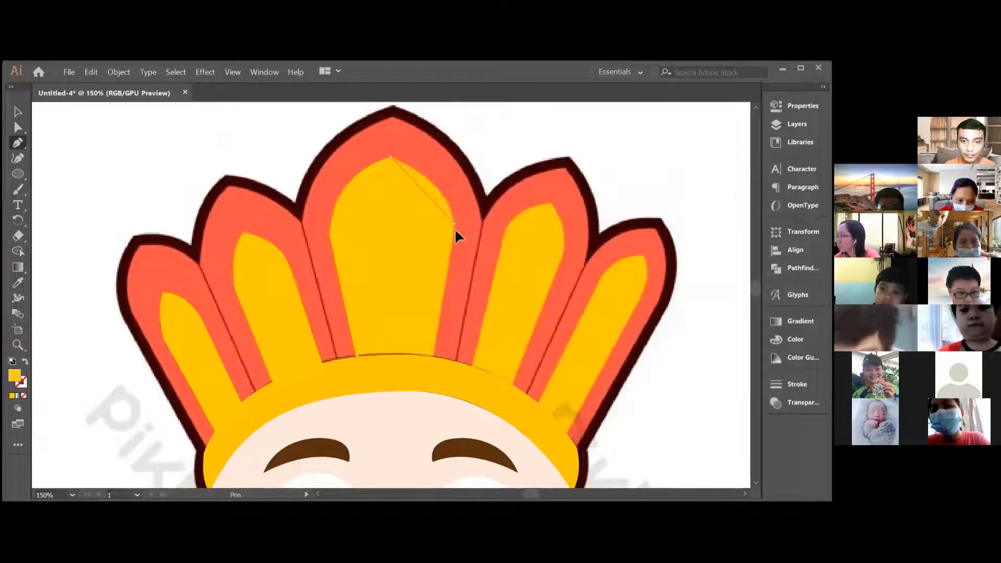
{"action": "left_click_drag", "start_coordinate": [455, 269], "coordinate": [453, 273]}
{"action": "left_click", "coordinate": [453, 224]}
{"action": "left_click", "coordinate": [434, 360]}
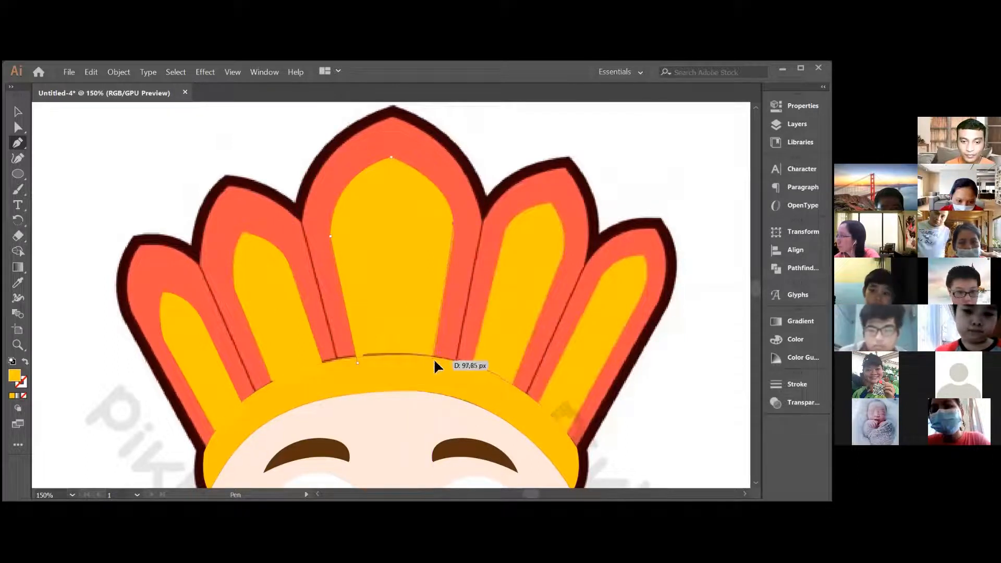
{"action": "left_click", "coordinate": [357, 363]}
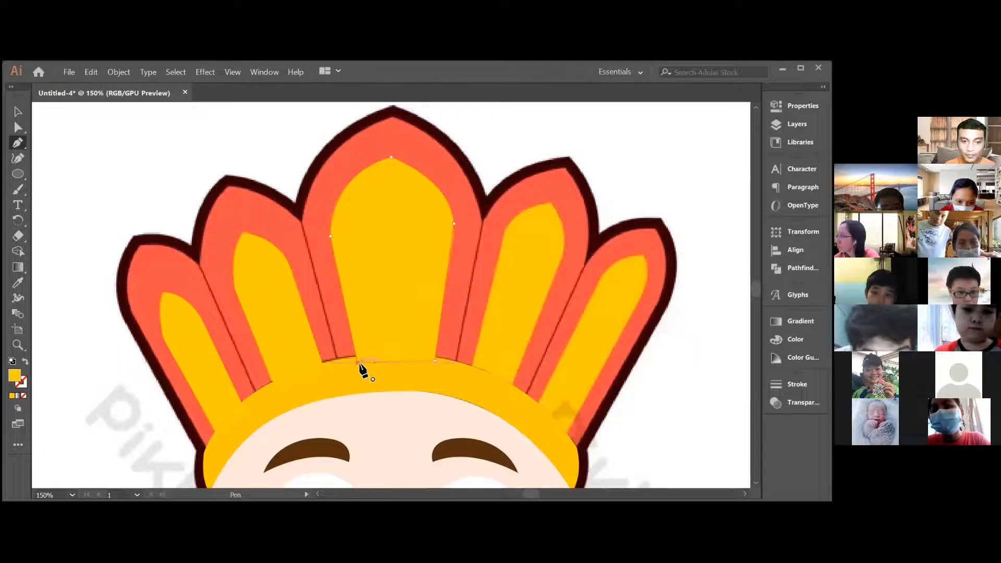
- Trace the inner yellow shape of the second crown feather from the right as a closed path
{"action": "left_click", "coordinate": [473, 367]}
{"action": "left_click", "coordinate": [505, 228]}
{"action": "left_click_drag", "start_coordinate": [551, 203], "coordinate": [587, 203]}
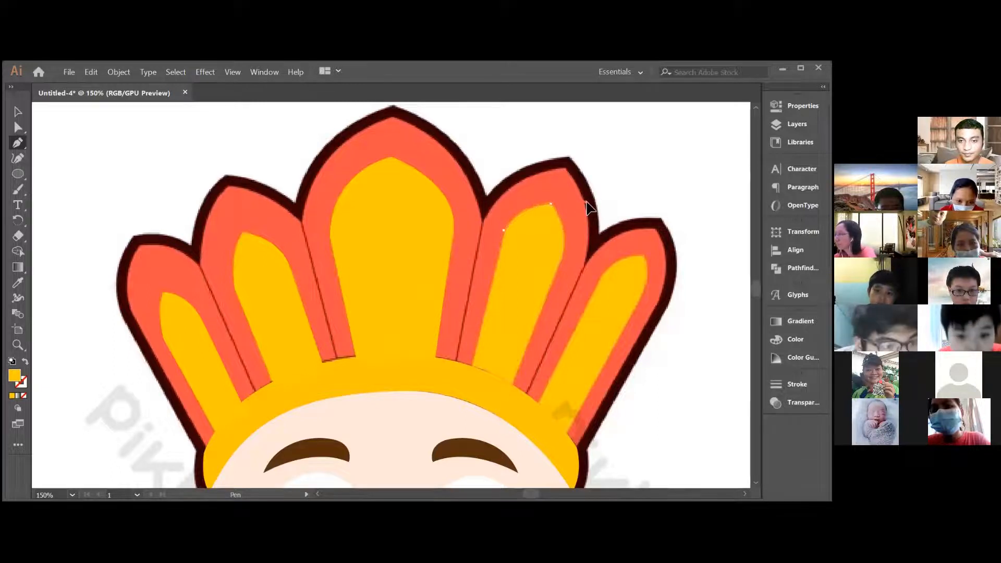
{"action": "left_click", "coordinate": [550, 204]}
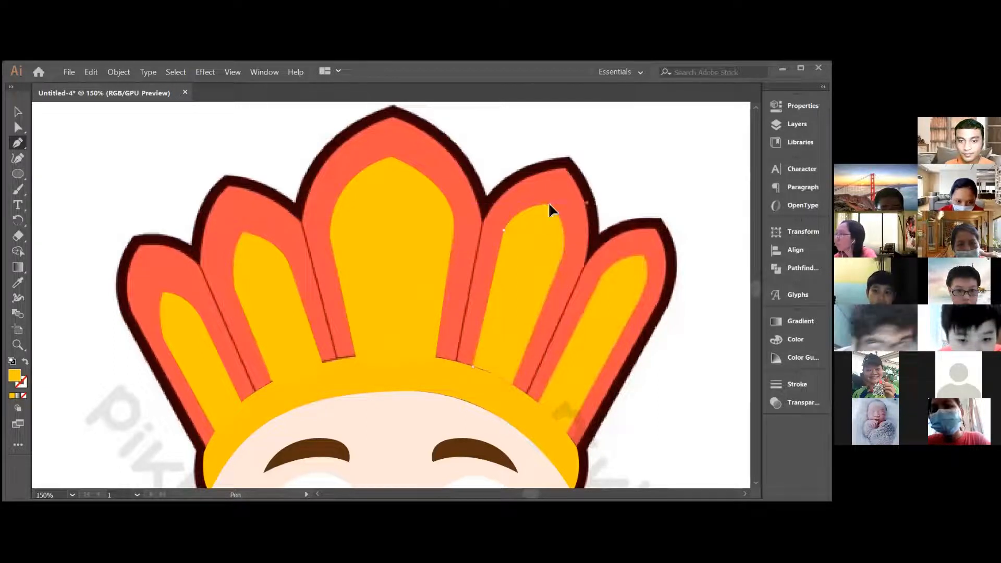
{"action": "left_click", "coordinate": [564, 260]}
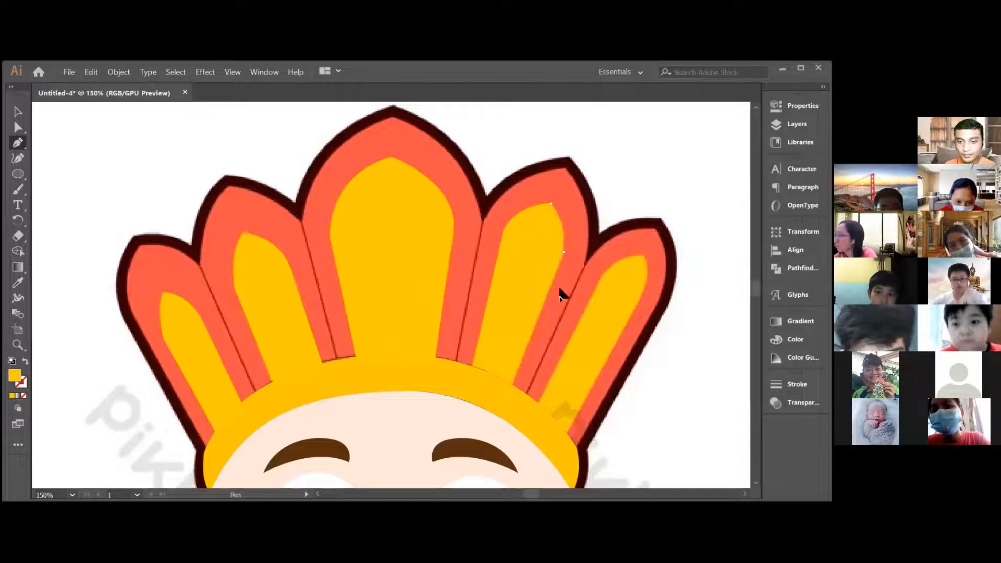
{"action": "left_click", "coordinate": [510, 390]}
{"action": "left_click", "coordinate": [473, 366]}
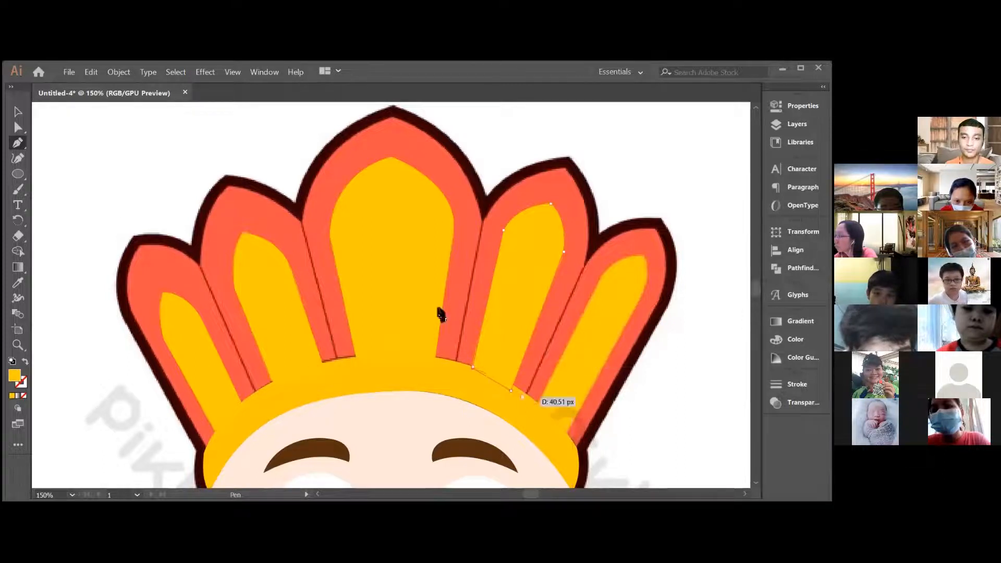
{"action": "left_click", "coordinate": [19, 111]}
- Trace the inner yellow shape of the rightmost crown feather as a closed path with the Pen tool
{"action": "left_click", "coordinate": [20, 142]}
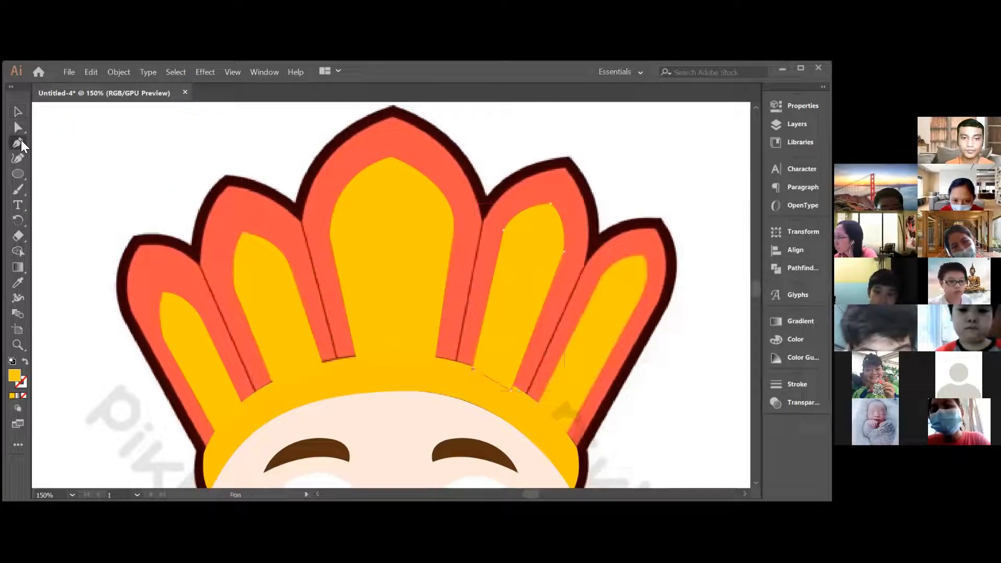
{"action": "left_click", "coordinate": [536, 405]}
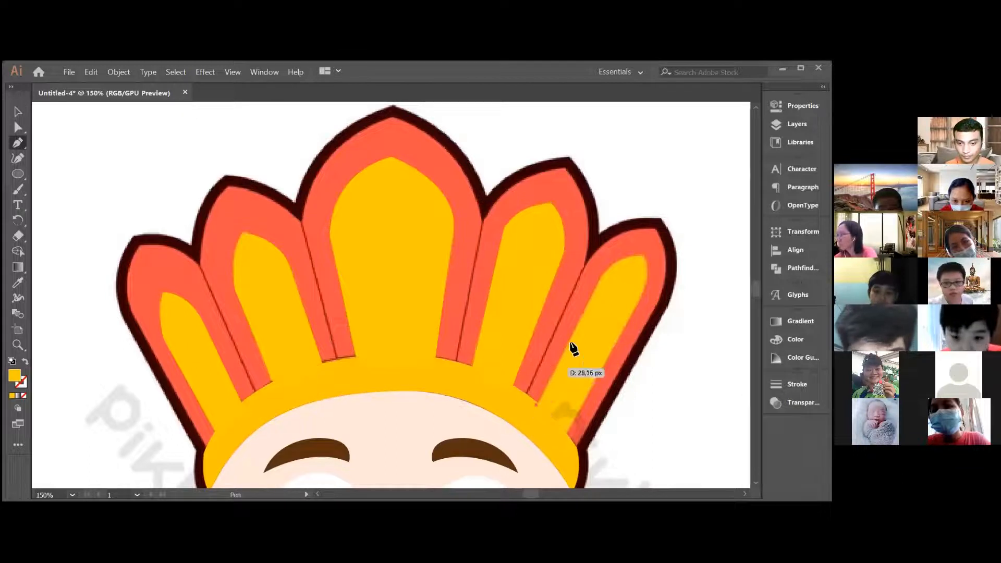
{"action": "left_click", "coordinate": [603, 275]}
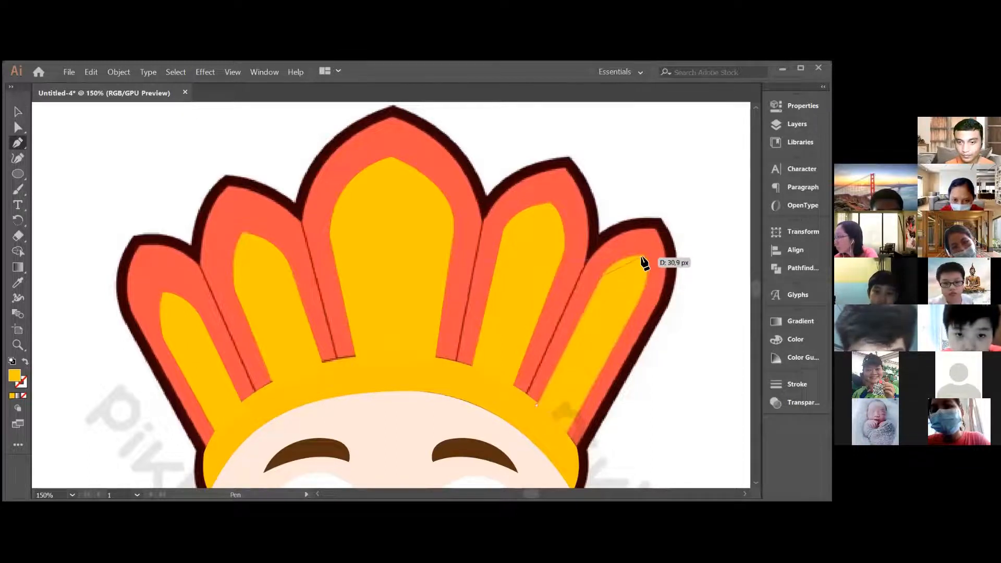
{"action": "left_click", "coordinate": [644, 258]}
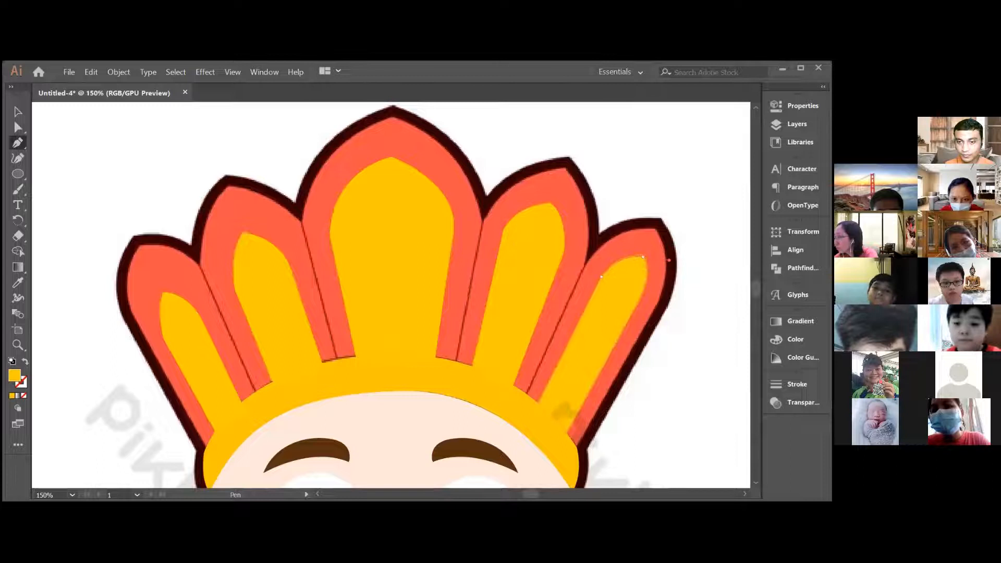
{"action": "left_click", "coordinate": [643, 297]}
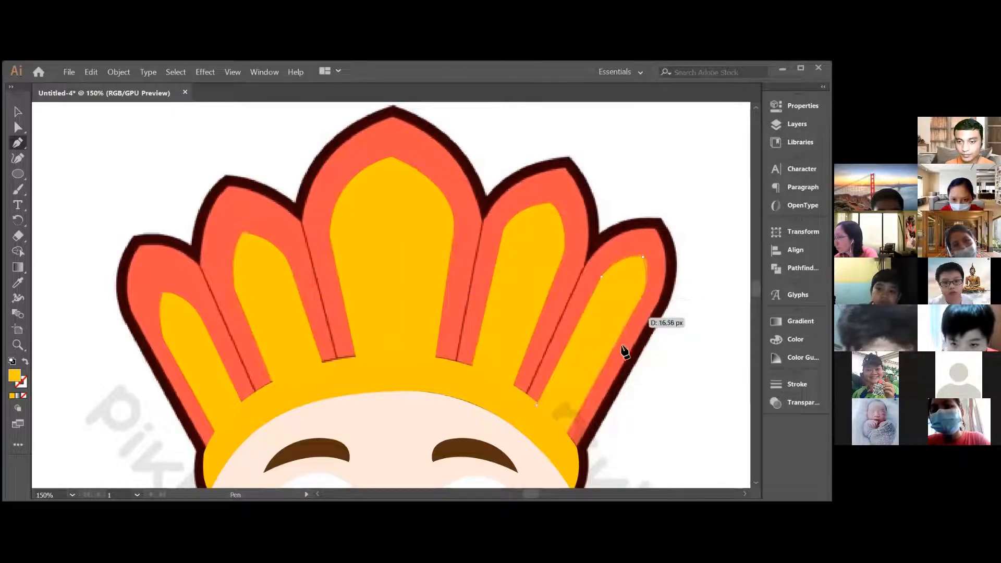
{"action": "left_click", "coordinate": [564, 437]}
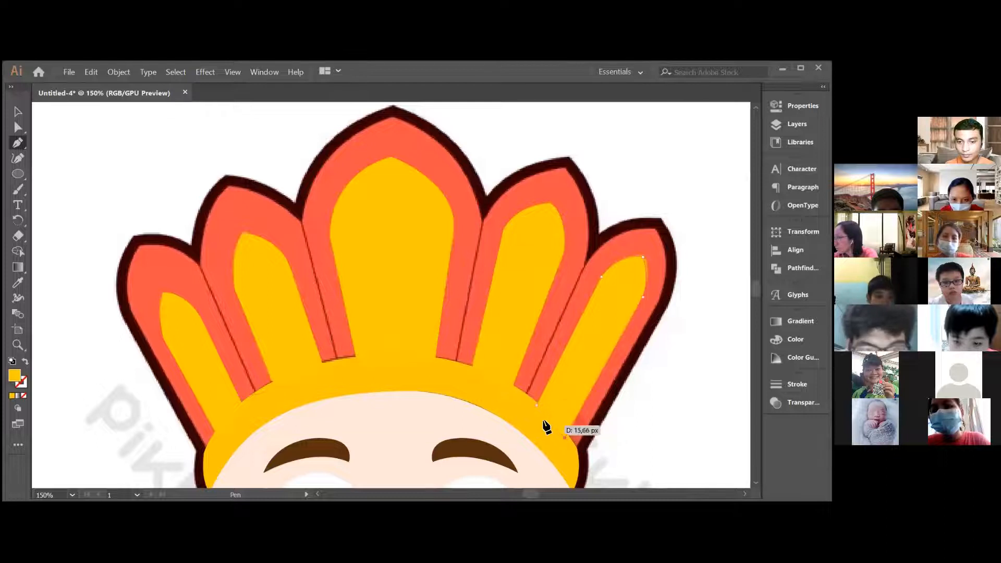
{"action": "left_click", "coordinate": [536, 406]}
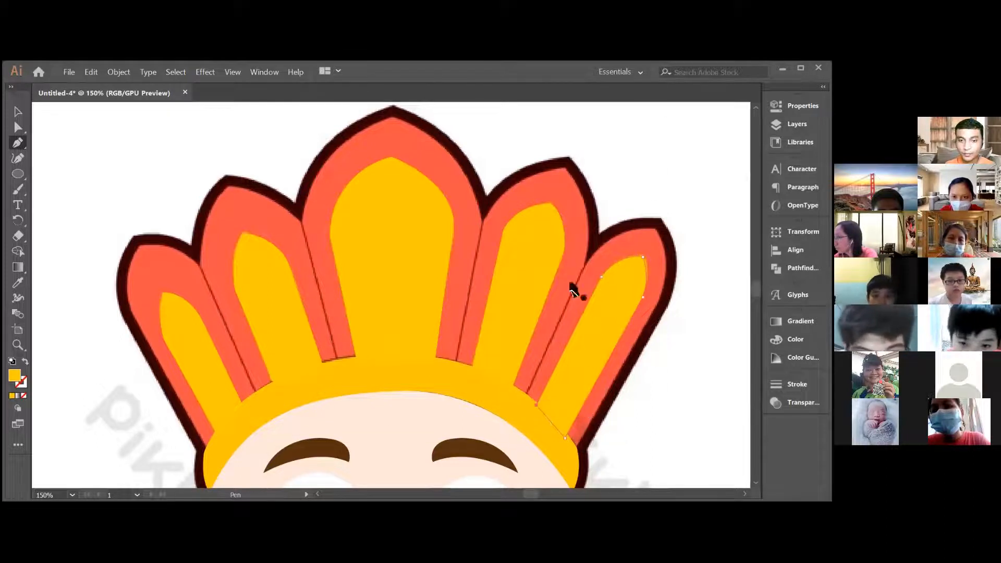
- Select all five yellow inner feather shapes, group them, and clear the selection
{"action": "left_click", "coordinate": [18, 112]}
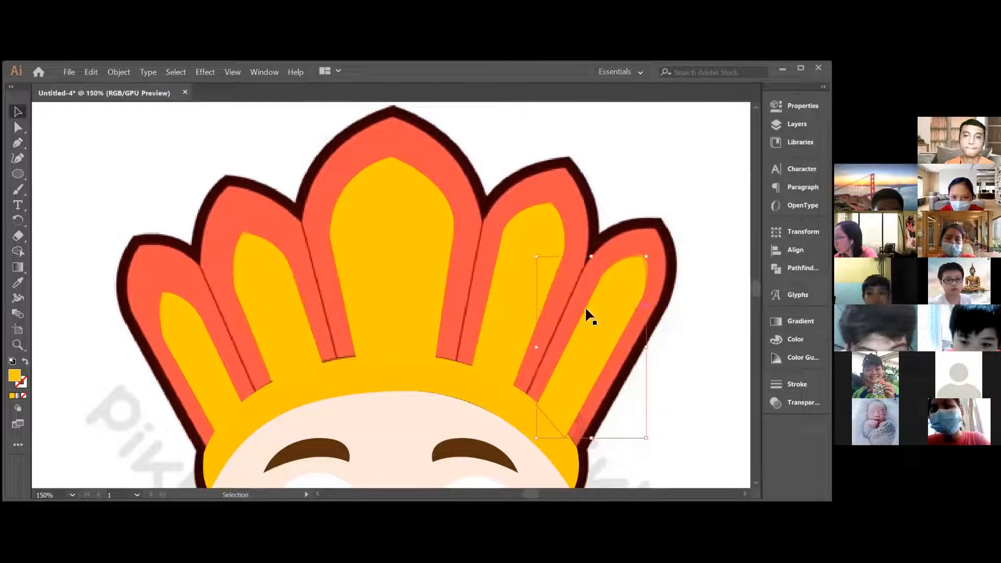
{"action": "left_click", "coordinate": [515, 302], "text": "shift"}
{"action": "left_click", "coordinate": [400, 292], "text": "shift"}
{"action": "left_click", "coordinate": [269, 336], "text": "shift"}
{"action": "left_click", "coordinate": [208, 371], "text": "shift"}
{"action": "key", "text": "a"}
{"action": "key", "text": "ctrl+g"}
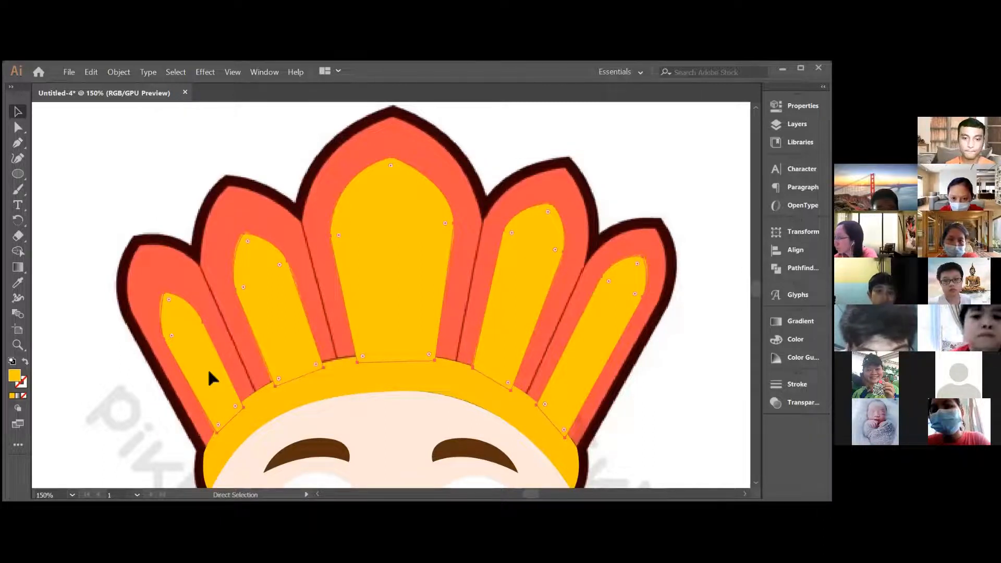
{"action": "key", "text": "v"}
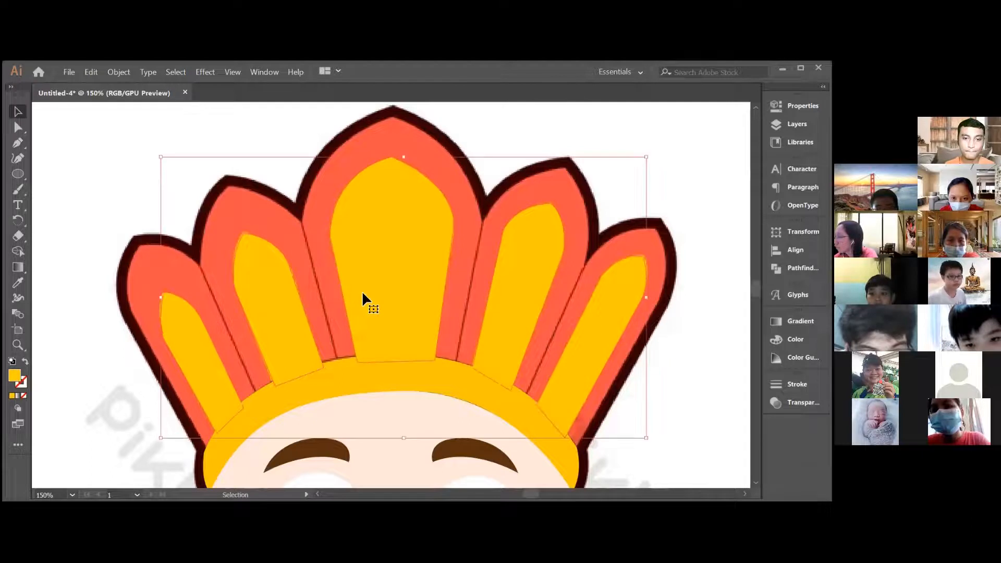
{"action": "key", "text": "ctrl+shift+a"}
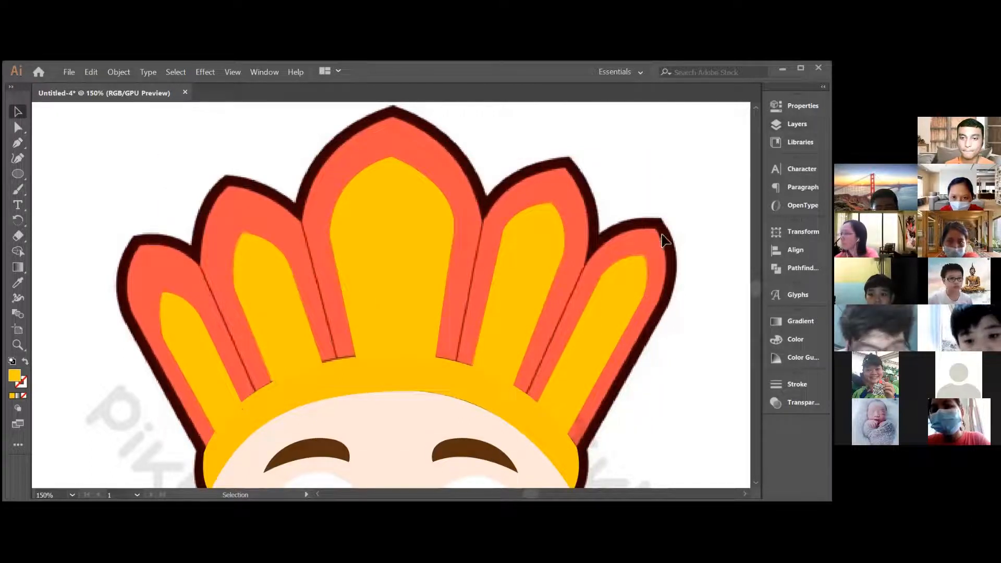
- Fill the outer feather shapes with red sampled from the reference crown and place them behind the yellow inner shapes
{"action": "left_click", "coordinate": [669, 249]}
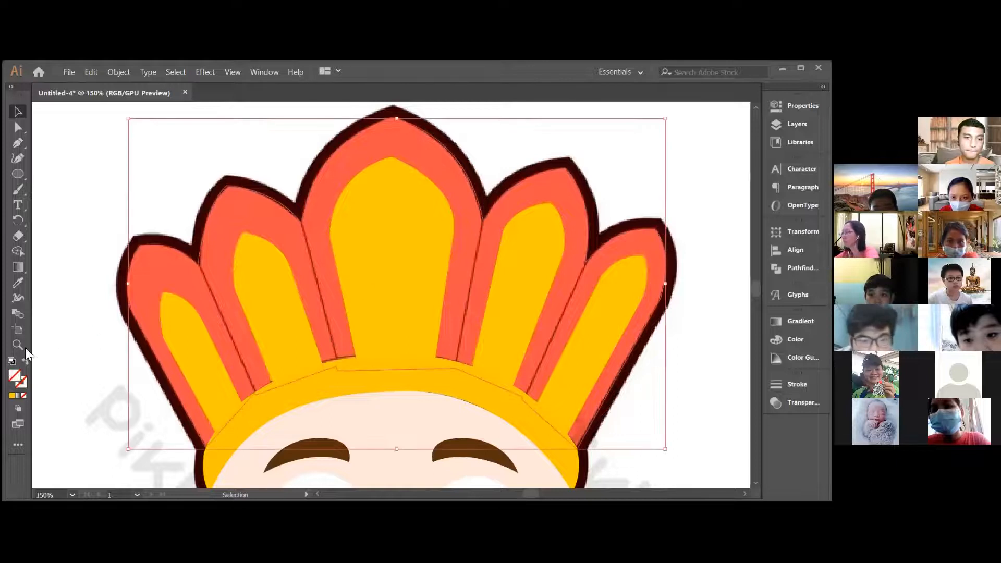
{"action": "left_click", "coordinate": [18, 283]}
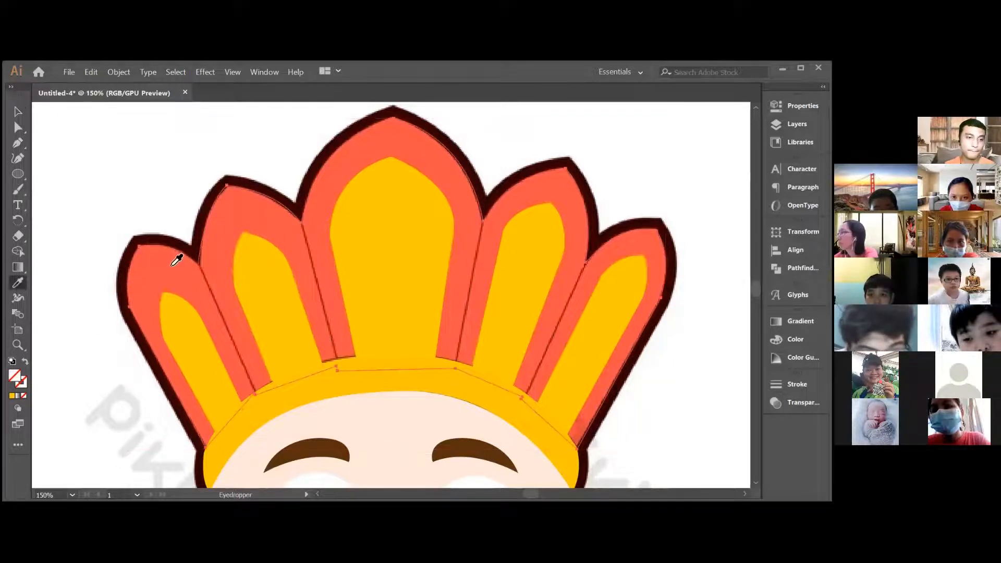
{"action": "left_click", "coordinate": [179, 257]}
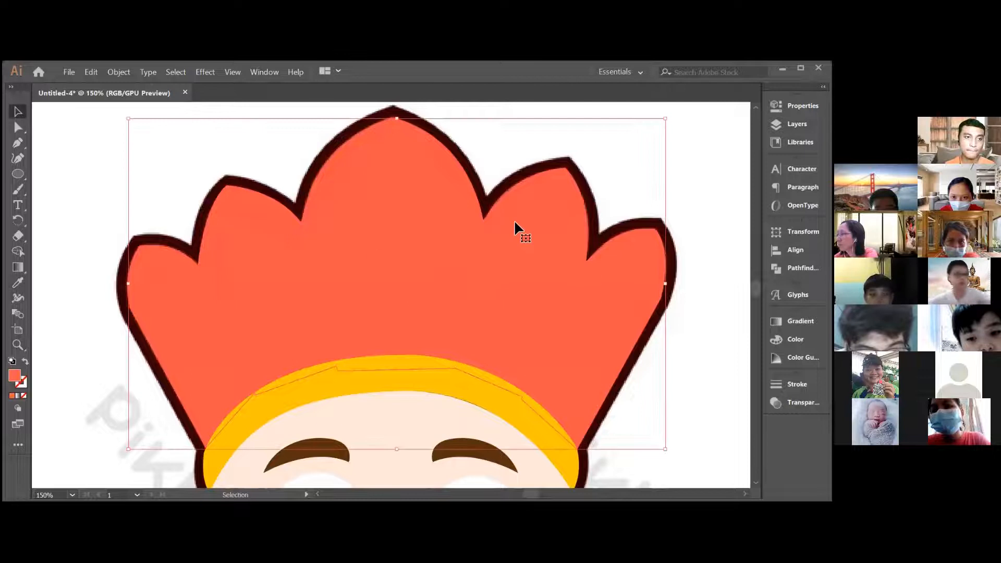
{"action": "key", "text": "ctrl+z"}
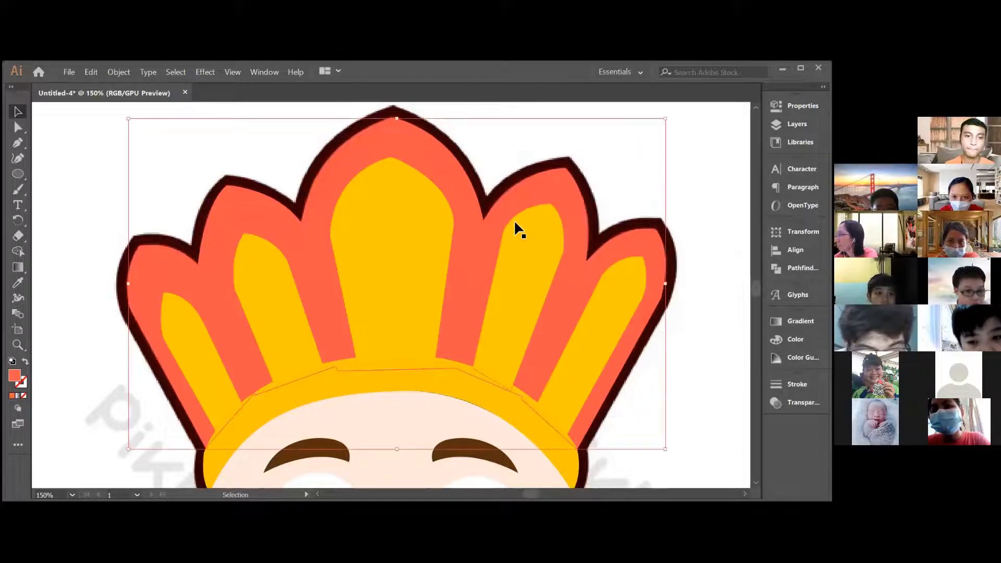
{"action": "key", "text": "ctrl+shift+a"}
- Hide the reference Layer 1 and review the traced head and crown on their own
{"action": "scroll", "coordinate": [391, 294], "scroll_direction": "down", "scroll_amount": 5}
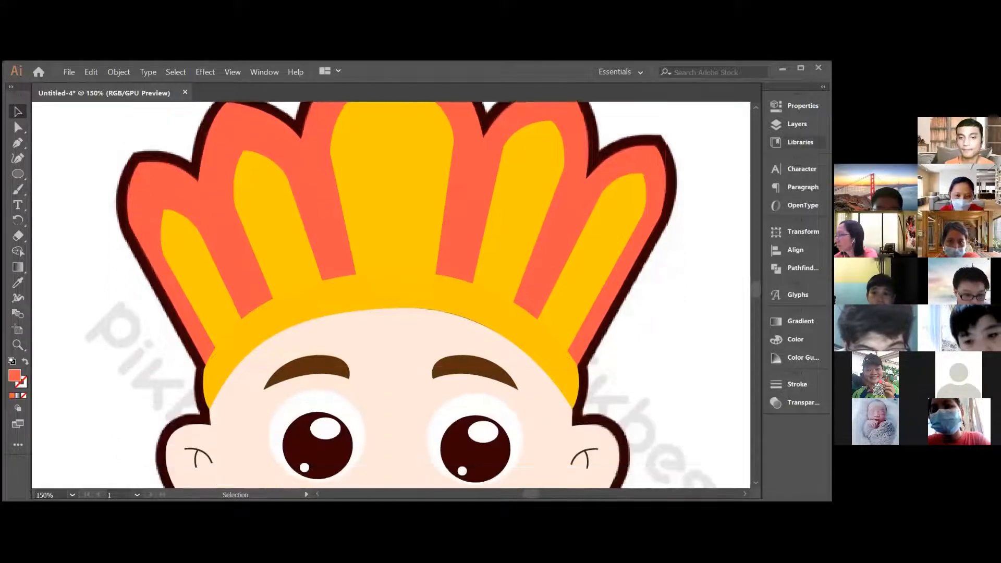
{"action": "scroll", "coordinate": [391, 295], "scroll_direction": "down", "scroll_amount": 1}
{"action": "key", "text": "ctrl+minus"}
{"action": "key", "text": "ctrl+minus"}
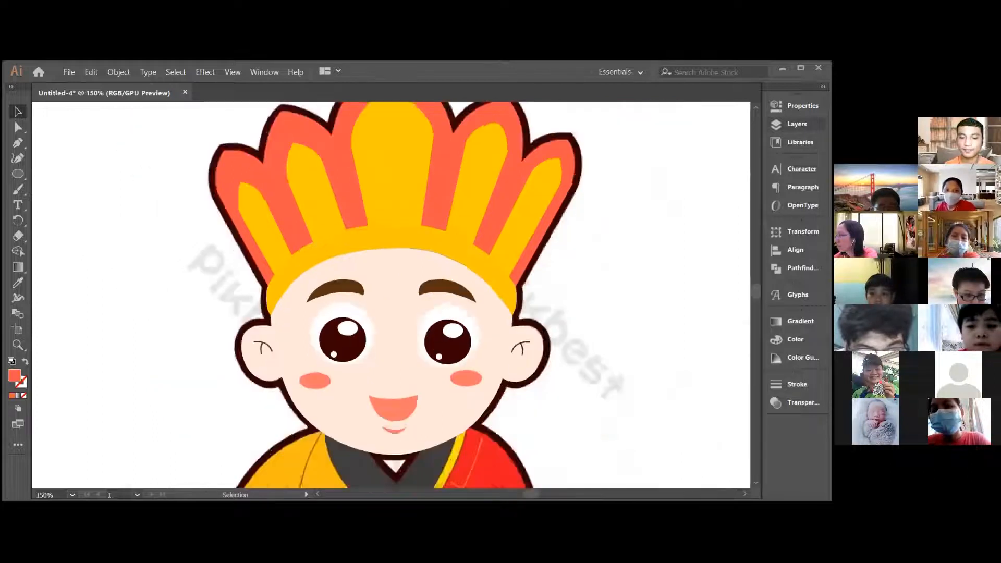
{"action": "left_click", "coordinate": [796, 124]}
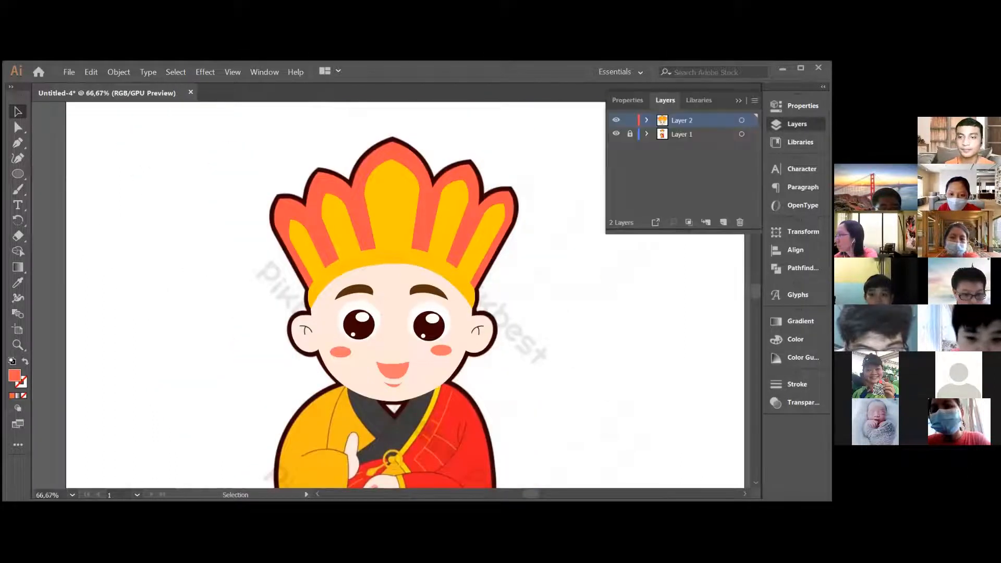
{"action": "left_click", "coordinate": [617, 135]}
{"action": "scroll", "coordinate": [547, 396], "scroll_direction": "up", "scroll_amount": 3}
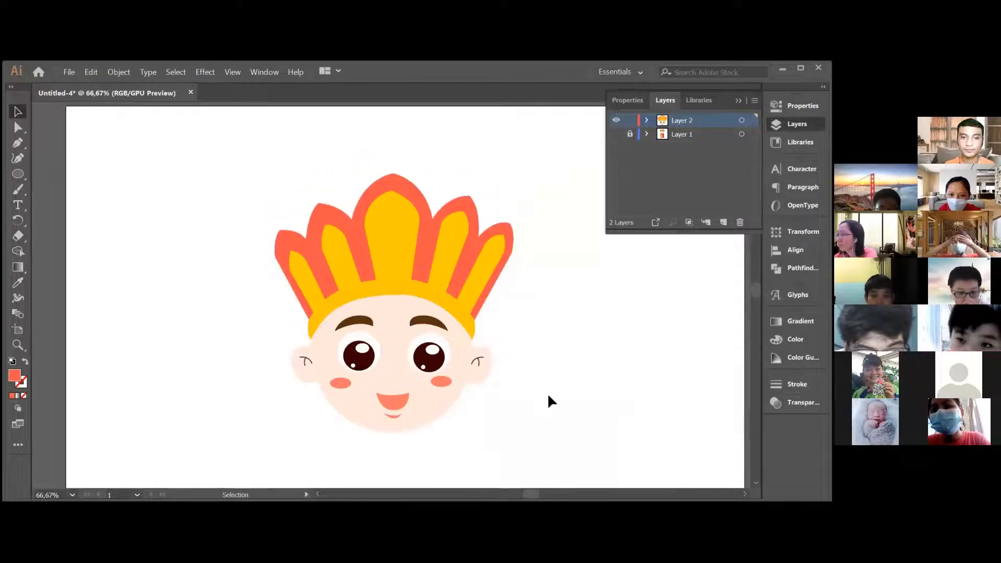
{"action": "scroll", "coordinate": [547, 399], "scroll_direction": "up", "scroll_amount": 1}
{"action": "scroll", "coordinate": [548, 396], "scroll_direction": "down", "scroll_amount": 4}
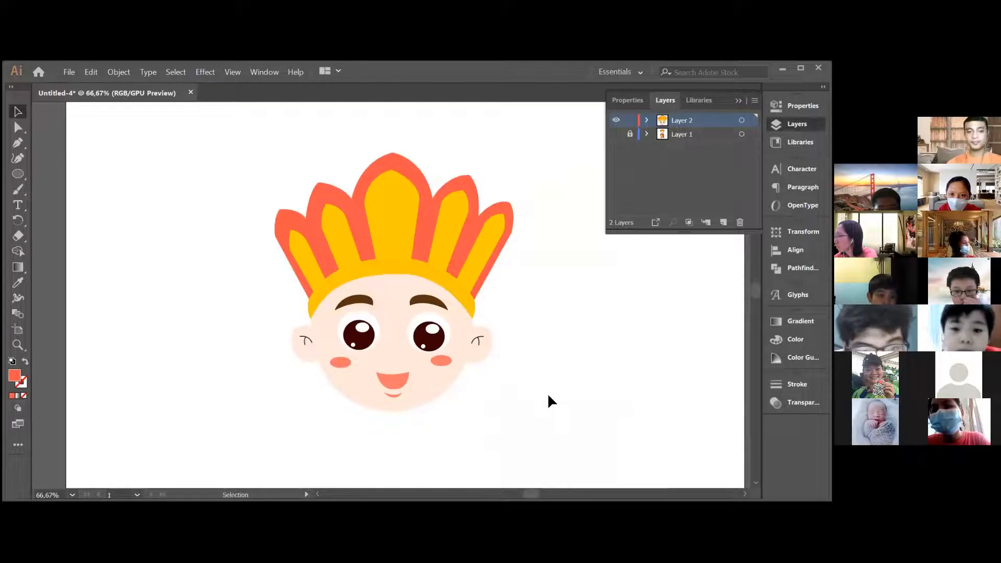
{"action": "key", "text": "ctrl+plus"}
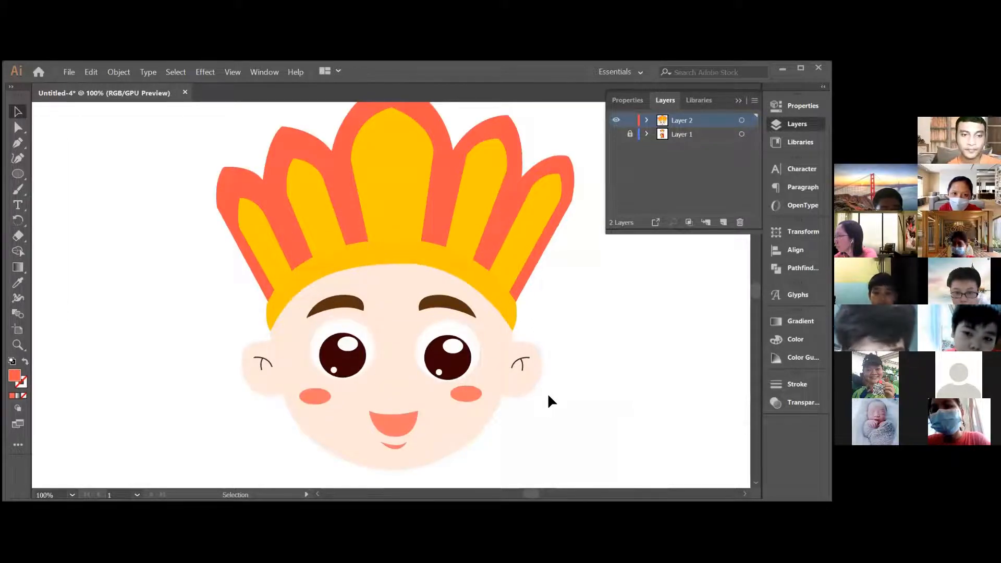
{"action": "scroll", "coordinate": [548, 396], "scroll_direction": "up", "scroll_amount": 1}
{"action": "scroll", "coordinate": [547, 401], "scroll_direction": "down", "scroll_amount": 2}
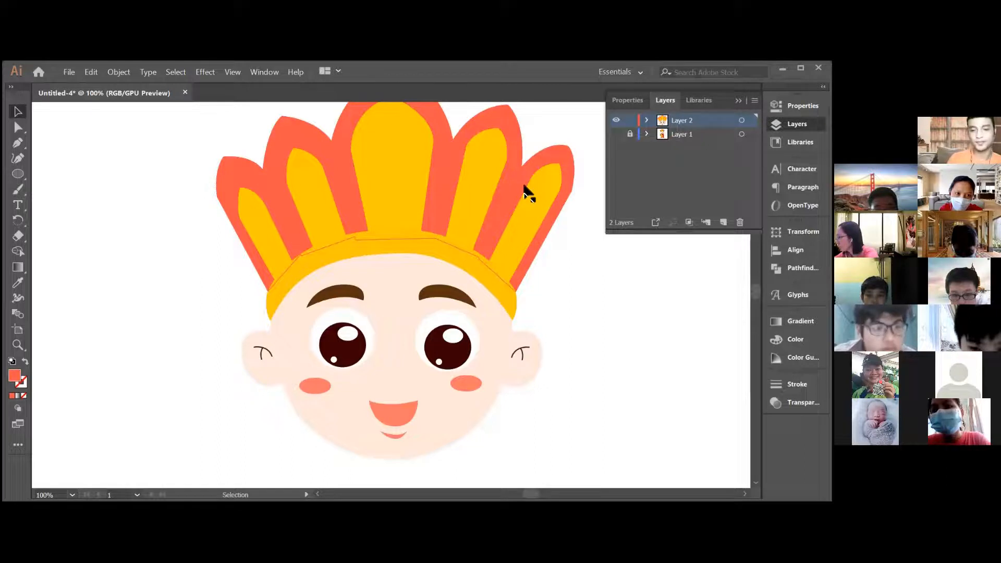
- Make the reference Layer 1 visible again and look over the character's robe and hands
{"action": "left_click", "coordinate": [616, 134]}
{"action": "scroll", "coordinate": [612, 325], "scroll_direction": "down", "scroll_amount": 5}
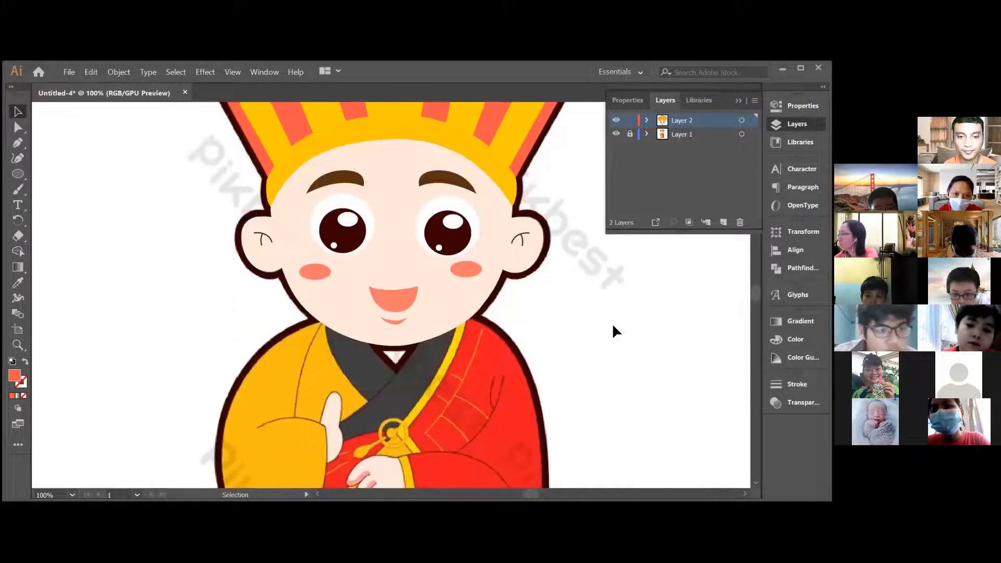
{"action": "scroll", "coordinate": [613, 326], "scroll_direction": "down", "scroll_amount": 5}
{"action": "scroll", "coordinate": [613, 326], "scroll_direction": "up", "scroll_amount": 4}
{"action": "scroll", "coordinate": [612, 326], "scroll_direction": "up", "scroll_amount": 1}
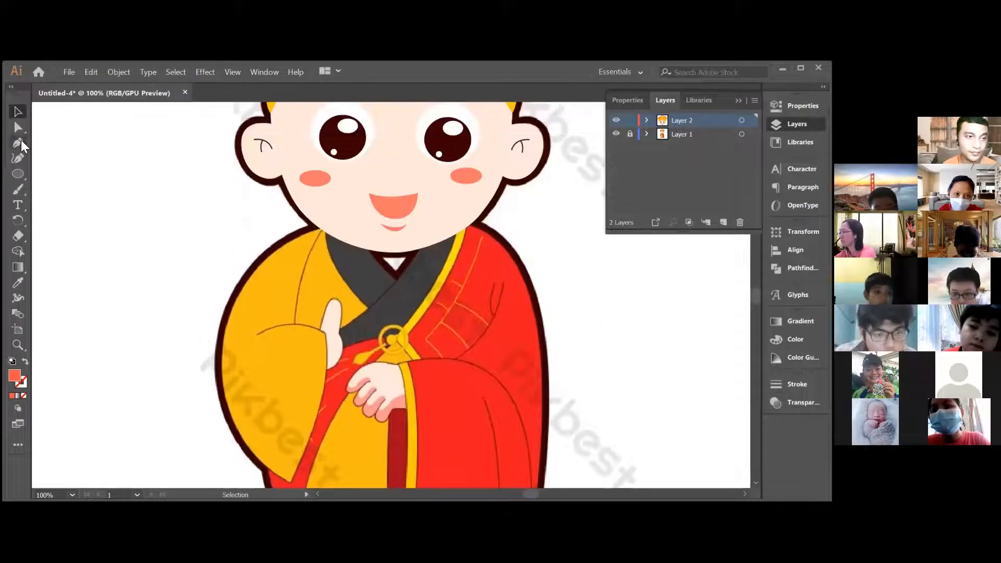
- Trace the outer edge of the yellow sleeve from the neck to its lower tip with the Pen tool, setting the fill to none
{"action": "left_click", "coordinate": [321, 223]}
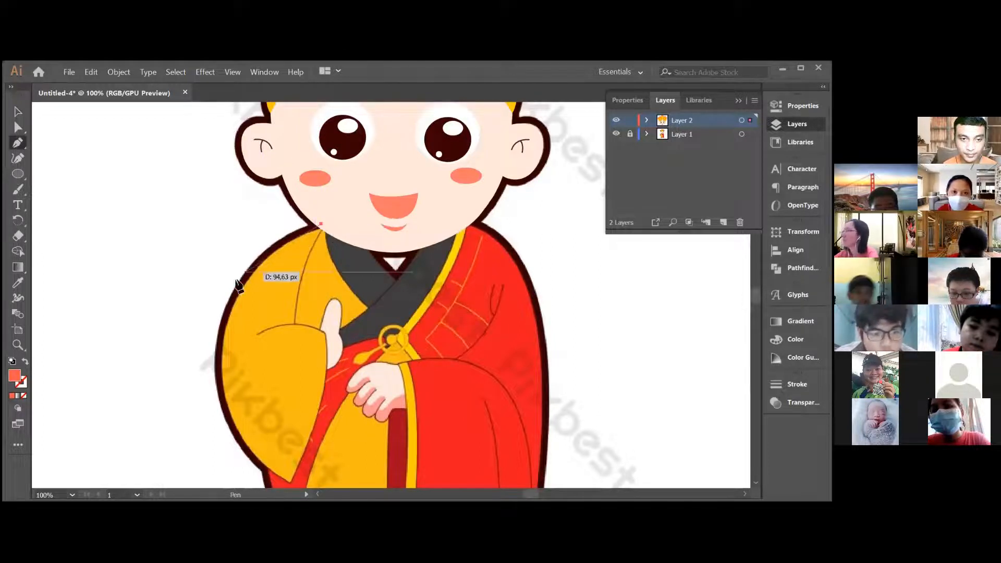
{"action": "left_click_drag", "start_coordinate": [228, 315], "coordinate": [212, 386]}
{"action": "scroll", "coordinate": [219, 388], "scroll_direction": "down", "scroll_amount": 2}
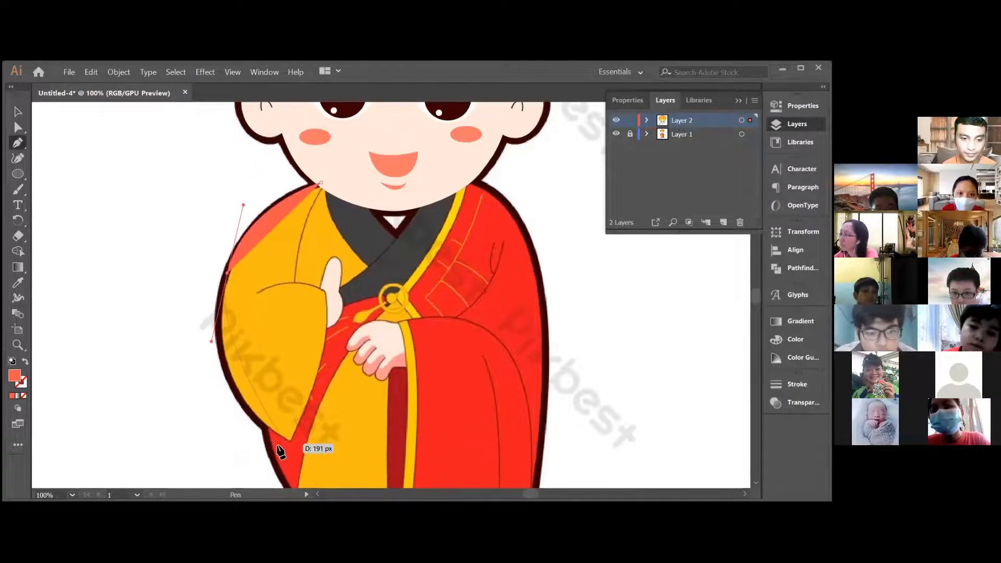
{"action": "scroll", "coordinate": [280, 451], "scroll_direction": "down", "scroll_amount": 2}
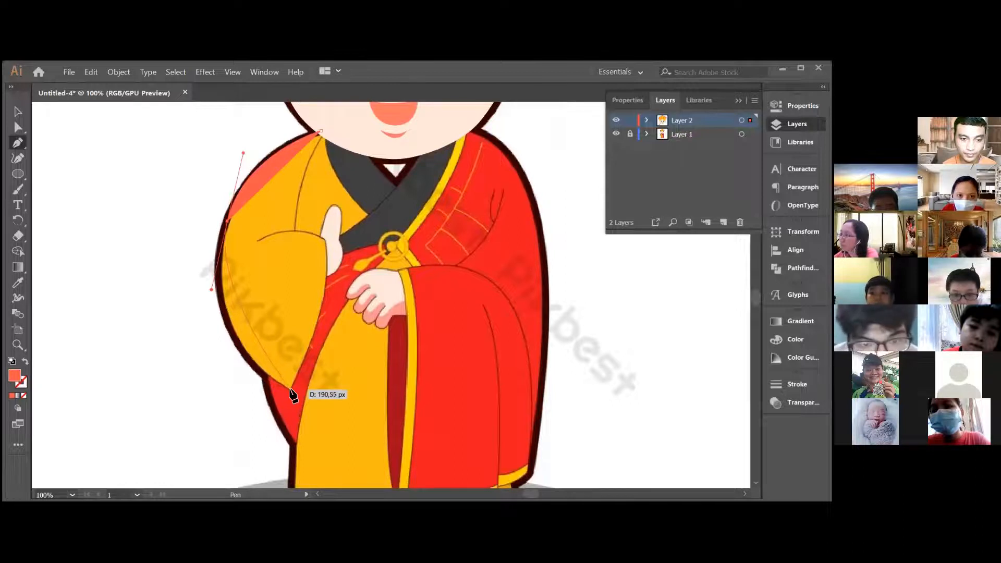
{"action": "mouse_move", "coordinate": [290, 389]}
{"action": "left_mouse_down"}
{"action": "mouse_move", "coordinate": [296, 397]}
{"action": "mouse_move", "coordinate": [290, 392]}
{"action": "left_mouse_up"}
{"action": "left_click", "coordinate": [289, 389]}
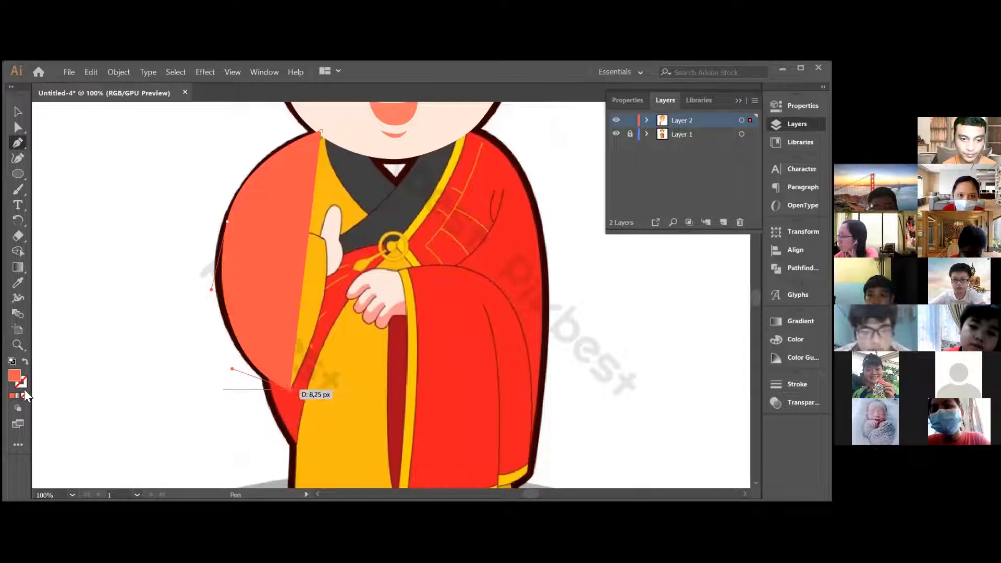
{"action": "left_click", "coordinate": [24, 395]}
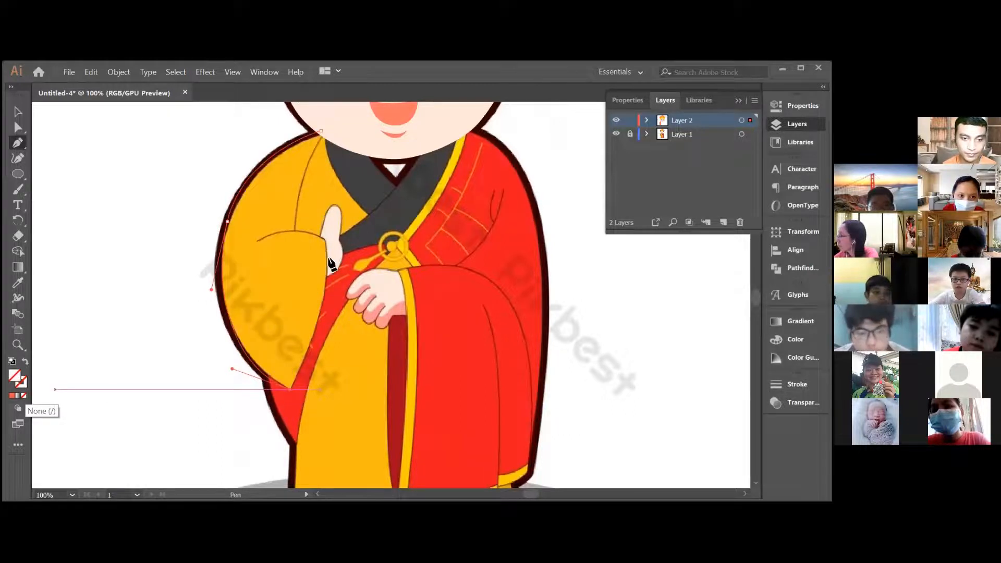
- Continue the sleeve path up its inner edge past the hand, along the dark collar, and close it at the neck
{"action": "left_click_drag", "start_coordinate": [325, 238], "coordinate": [385, 199]}
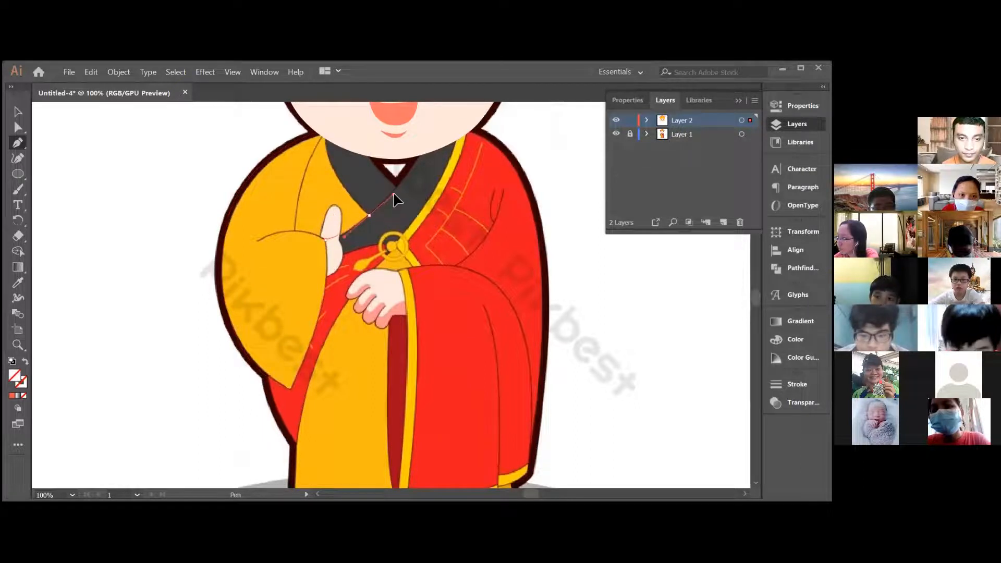
{"action": "left_click", "coordinate": [369, 214]}
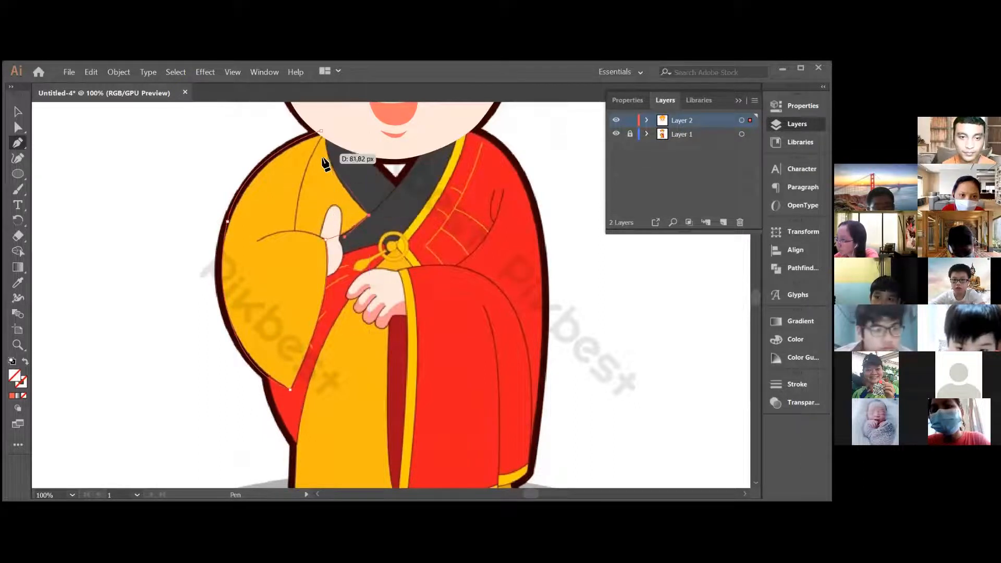
{"action": "left_click_drag", "start_coordinate": [321, 131], "coordinate": [320, 158]}
{"action": "scroll", "coordinate": [321, 133], "scroll_direction": "up", "scroll_amount": 3}
{"action": "key", "text": "ctrl+z"}
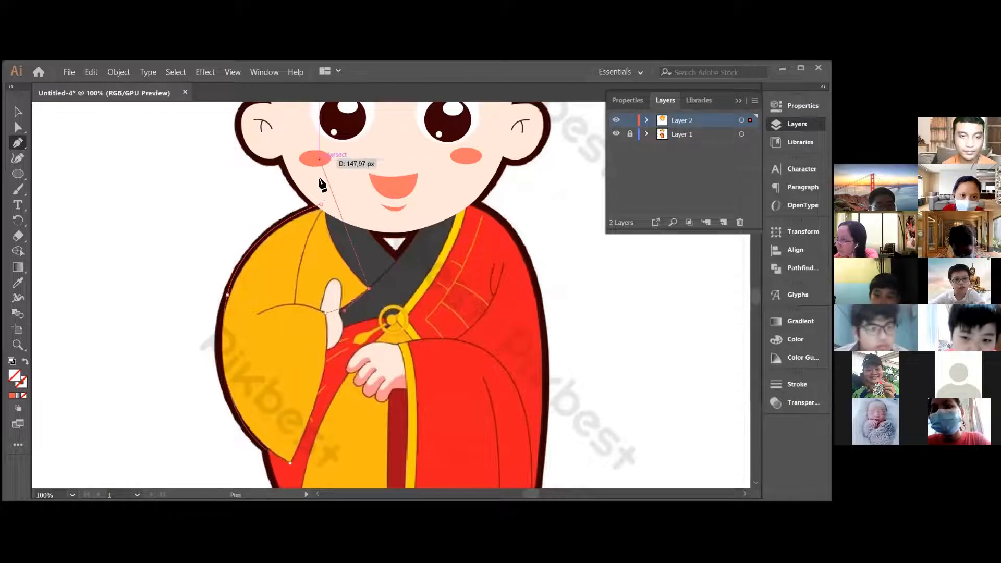
{"action": "left_click_drag", "start_coordinate": [328, 208], "coordinate": [335, 170]}
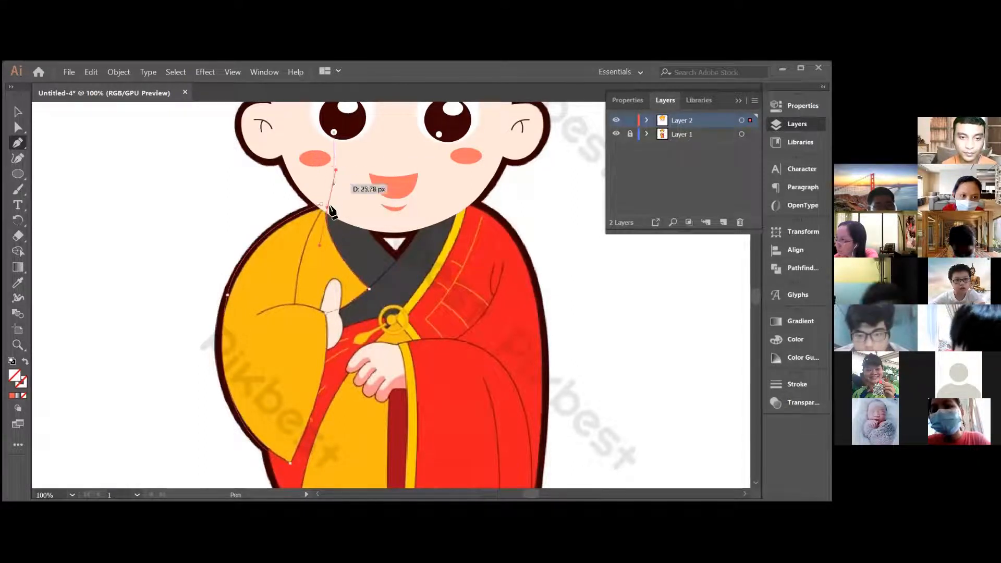
{"action": "left_click", "coordinate": [328, 207]}
{"action": "left_click", "coordinate": [321, 204]}
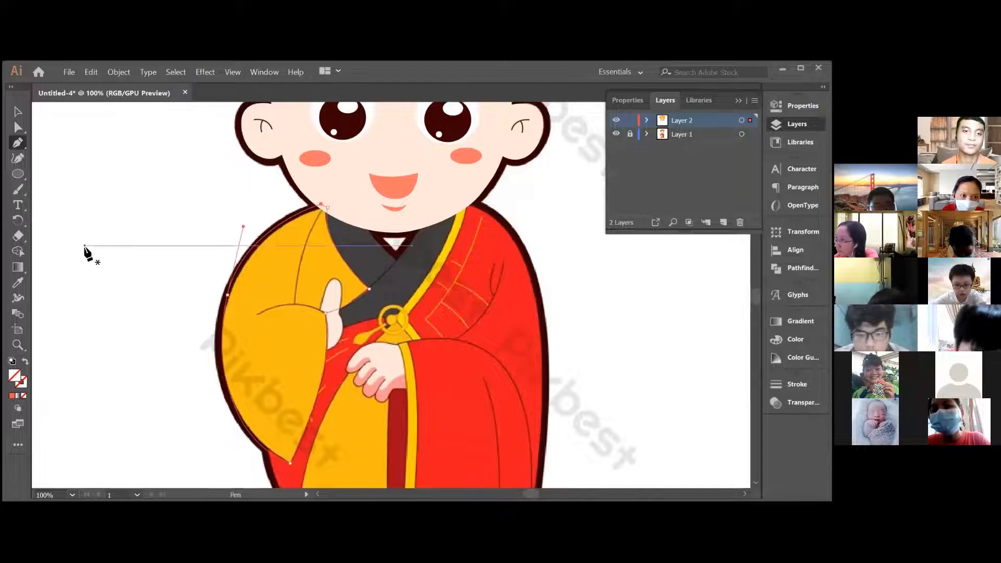
- Fill the closed sleeve shape with the orange-yellow sampled from the reference robe
{"action": "left_click", "coordinate": [18, 282]}
{"action": "left_click", "coordinate": [271, 268]}
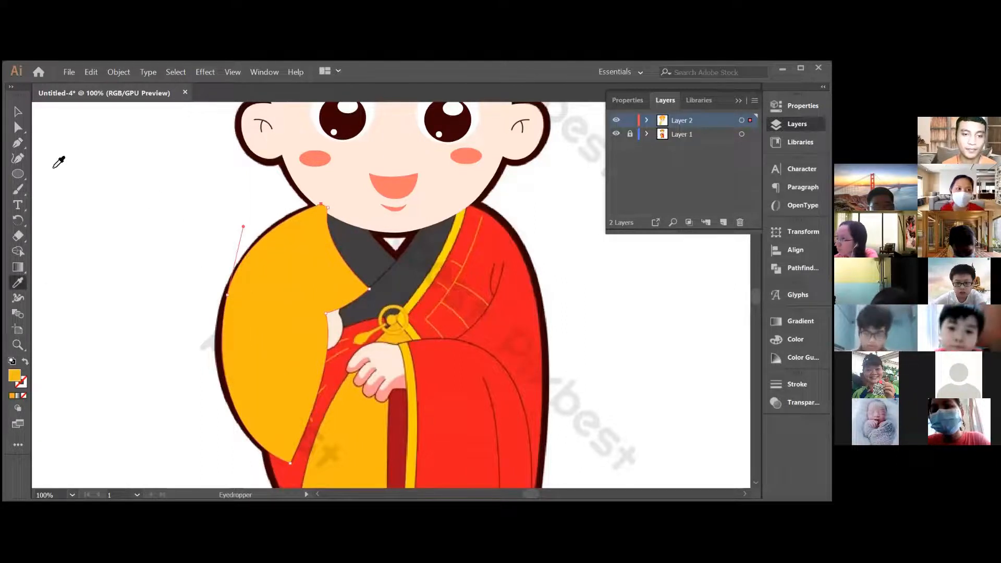
{"action": "left_click", "coordinate": [17, 112]}
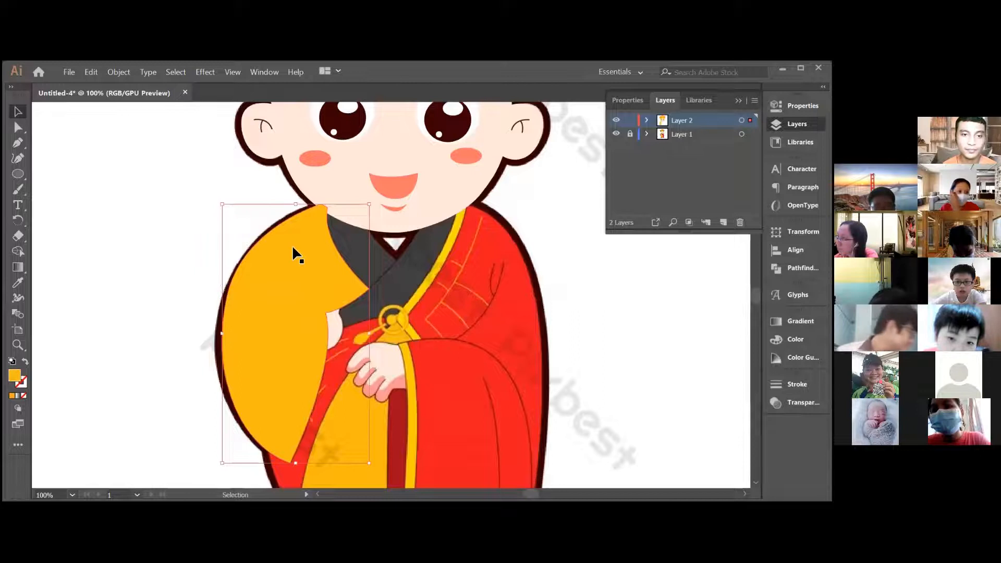
- Select the traced head and crown shapes together, and clear the selection
{"action": "scroll", "coordinate": [293, 249], "scroll_direction": "up", "scroll_amount": 5}
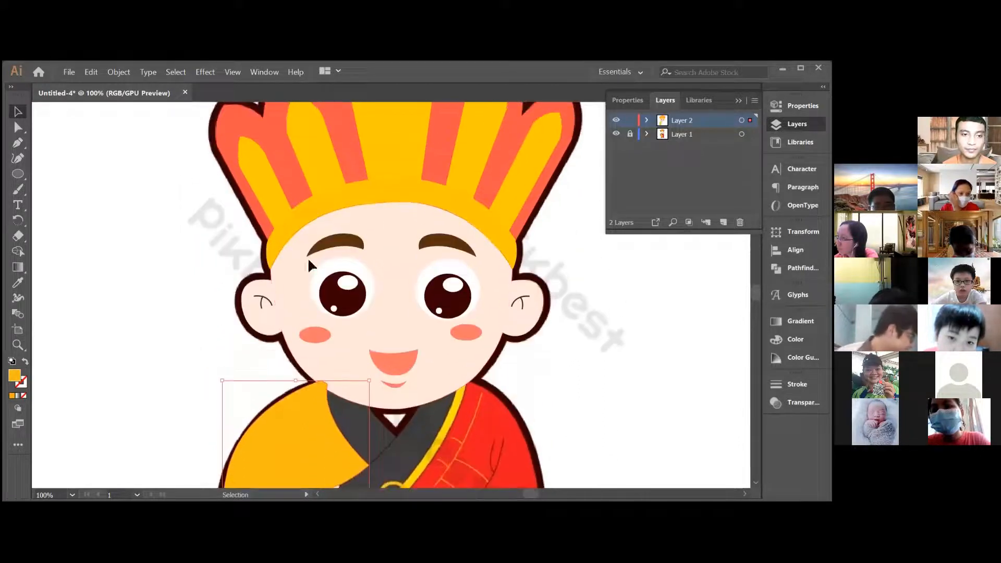
{"action": "left_click_drag", "start_coordinate": [587, 360], "coordinate": [591, 378]}
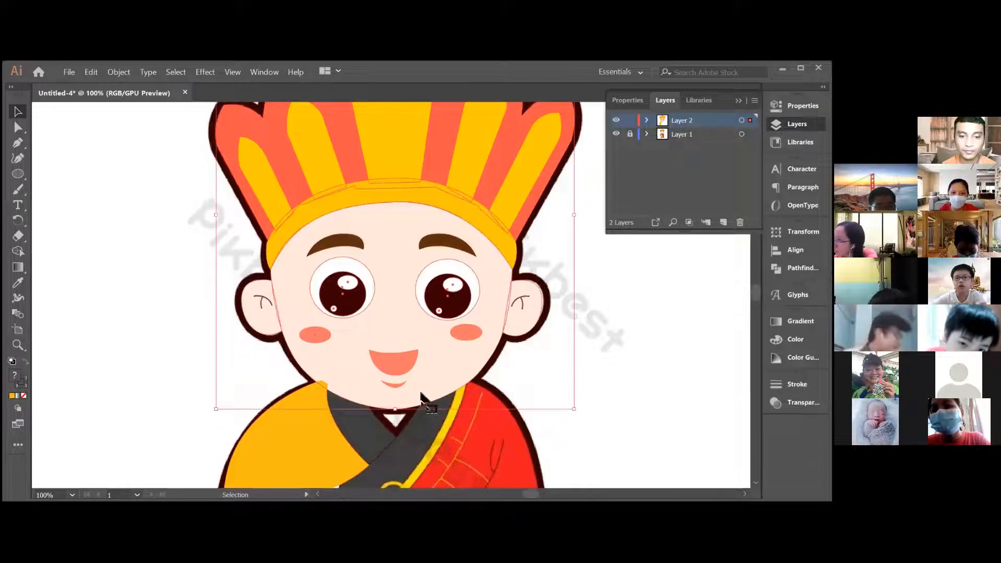
{"action": "key", "text": "a"}
{"action": "key", "text": "v"}
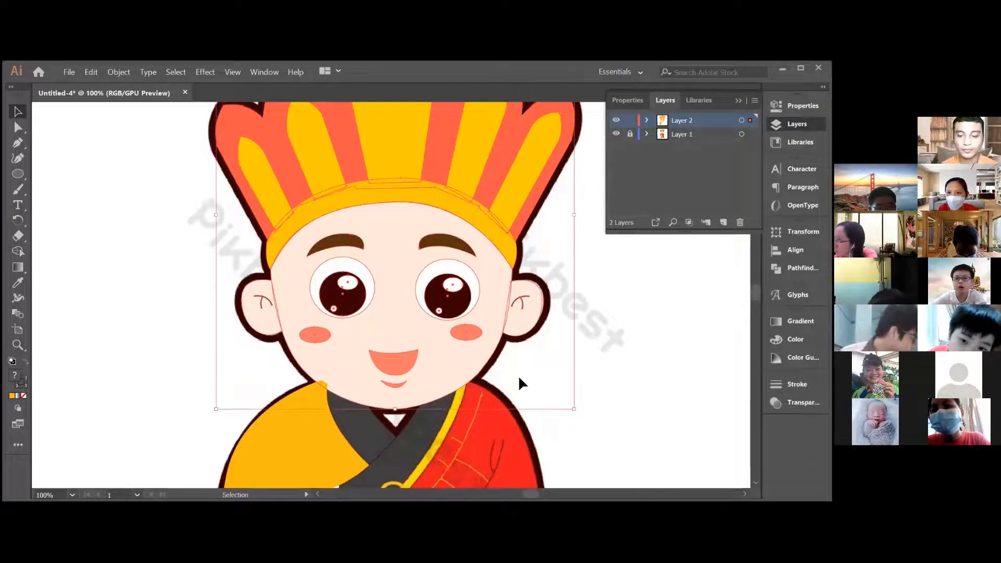
{"action": "left_click", "coordinate": [661, 311]}
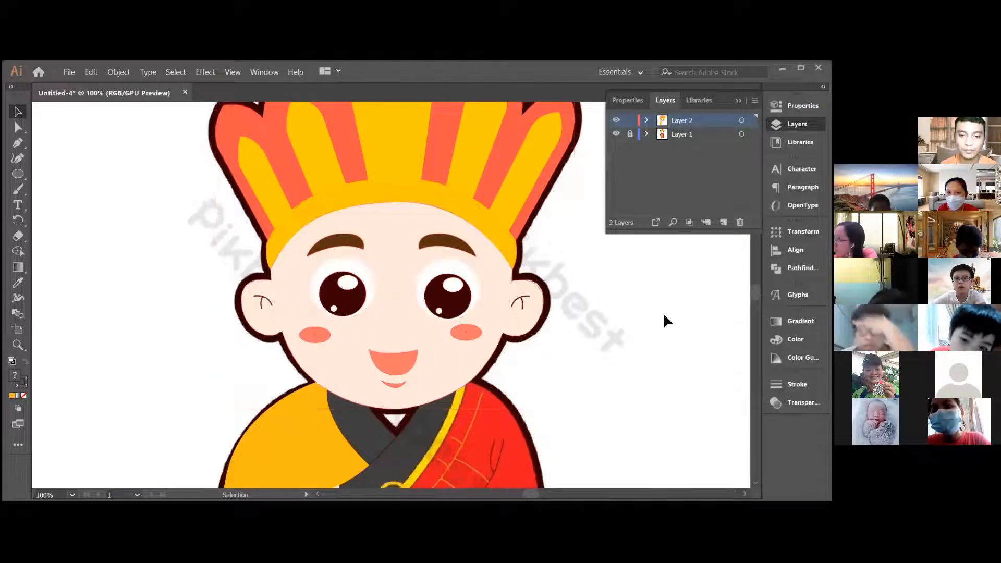
- Trace the dark collar piece beside the yellow sleeve as a closed Pen shape between the chin, the V of the neckline and the sleeve edge
{"action": "scroll", "coordinate": [595, 321], "scroll_direction": "down", "scroll_amount": 5}
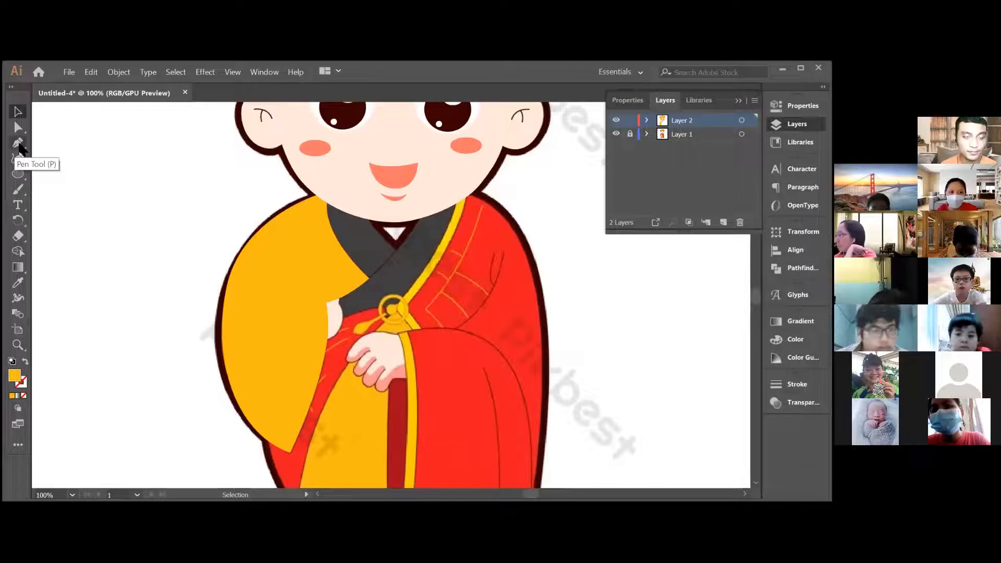
{"action": "left_click", "coordinate": [18, 144]}
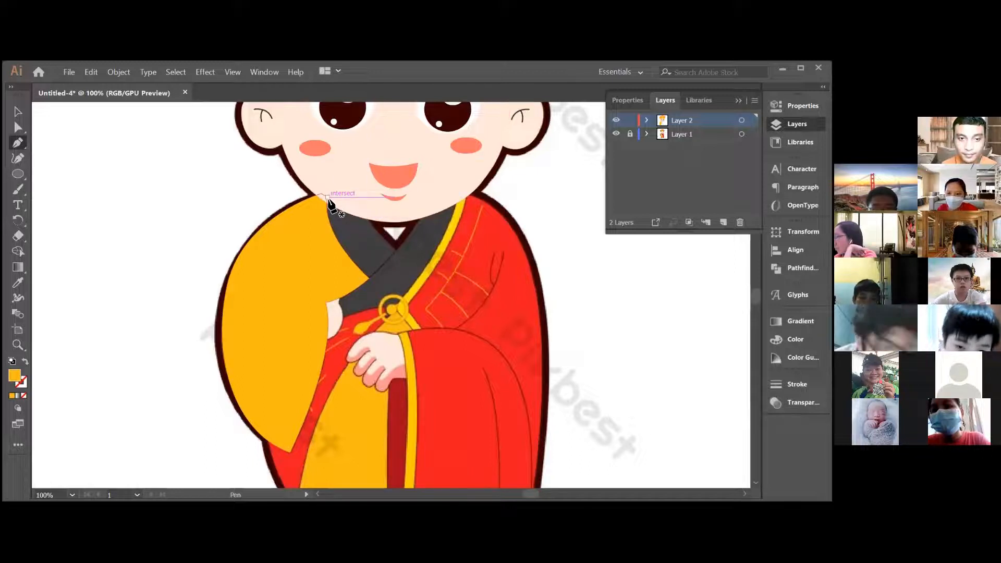
{"action": "left_click", "coordinate": [368, 215]}
{"action": "left_click_drag", "start_coordinate": [396, 250], "coordinate": [419, 273]}
{"action": "left_click", "coordinate": [397, 250]}
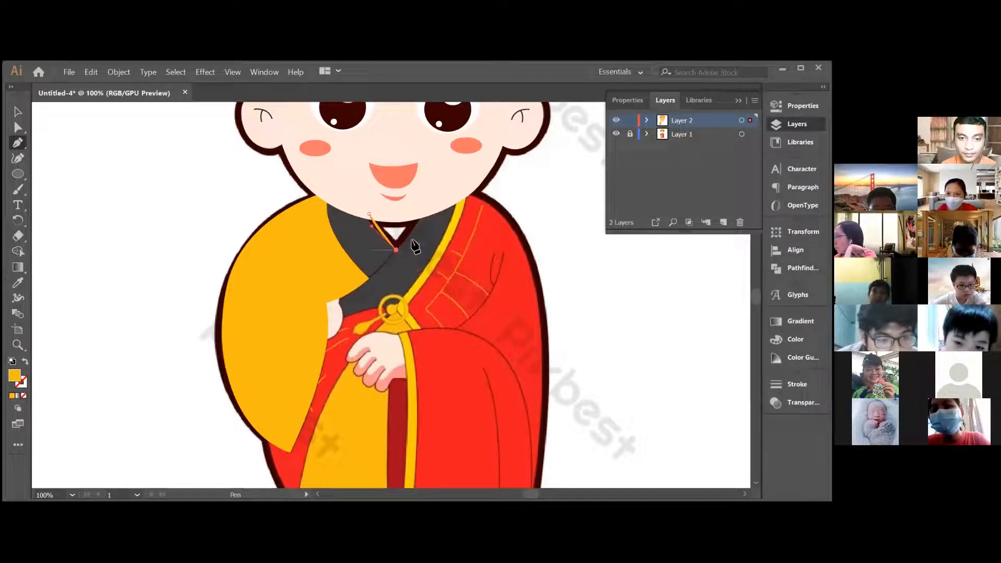
{"action": "left_click_drag", "start_coordinate": [368, 280], "coordinate": [356, 285]}
{"action": "left_click", "coordinate": [368, 279]}
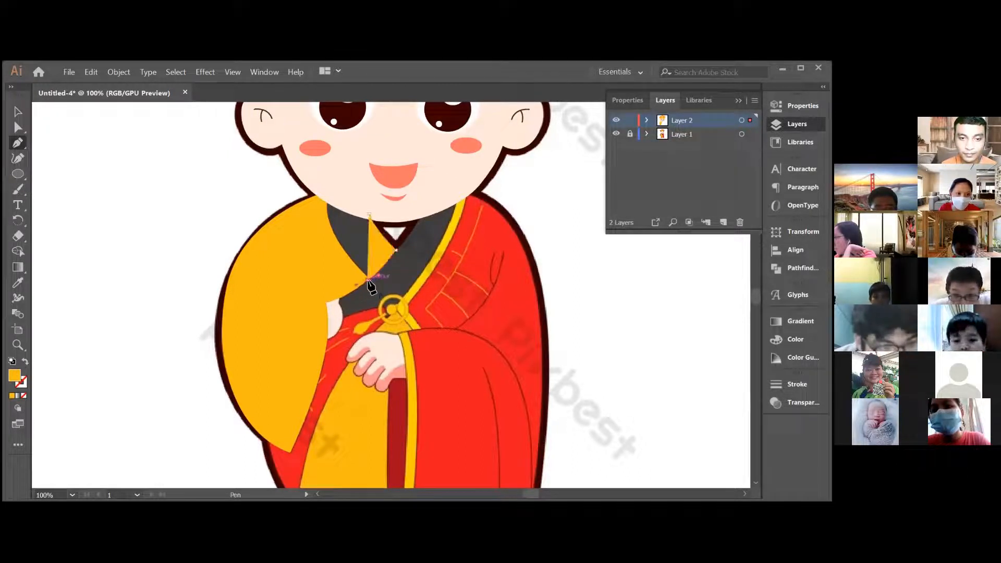
{"action": "left_click", "coordinate": [329, 205]}
{"action": "left_click_drag", "start_coordinate": [328, 173], "coordinate": [328, 166]}
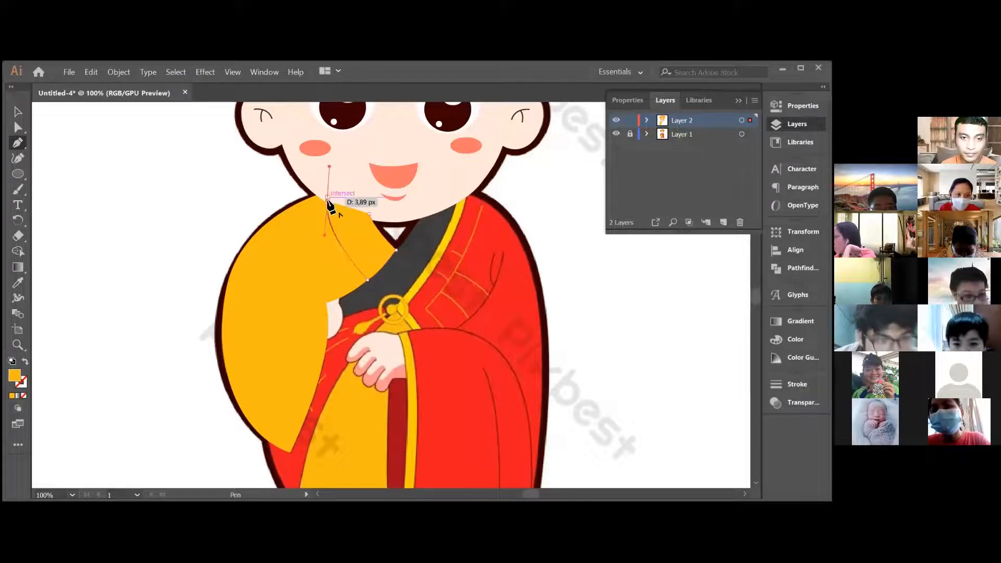
{"action": "left_click", "coordinate": [329, 202]}
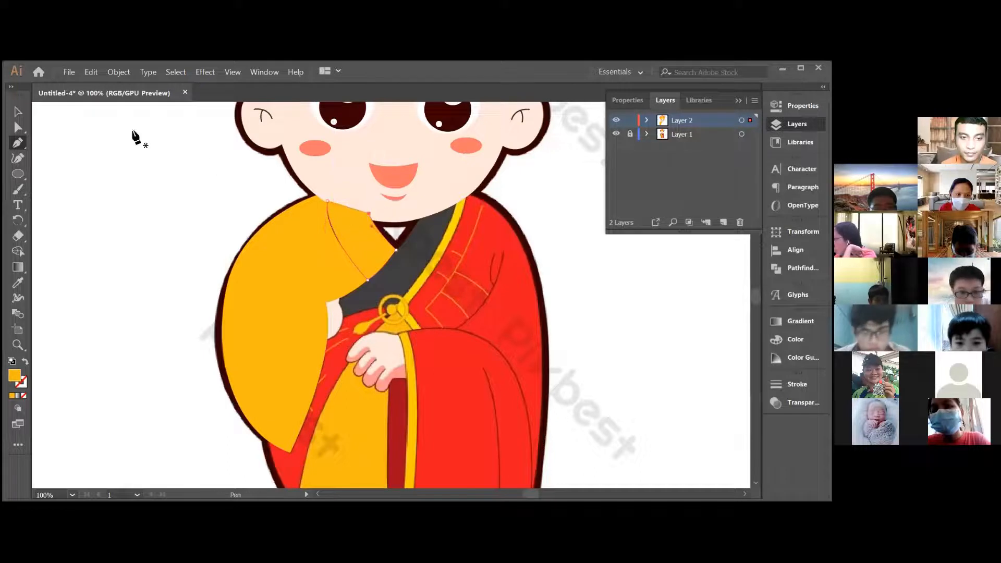
- Adjust the collar piece's curve along the sleeve, fill it with dark grey sampled from the reference collar, and clear the selection
{"action": "left_click", "coordinate": [19, 127]}
{"action": "left_click_drag", "start_coordinate": [335, 223], "coordinate": [322, 241]}
{"action": "left_click", "coordinate": [17, 283]}
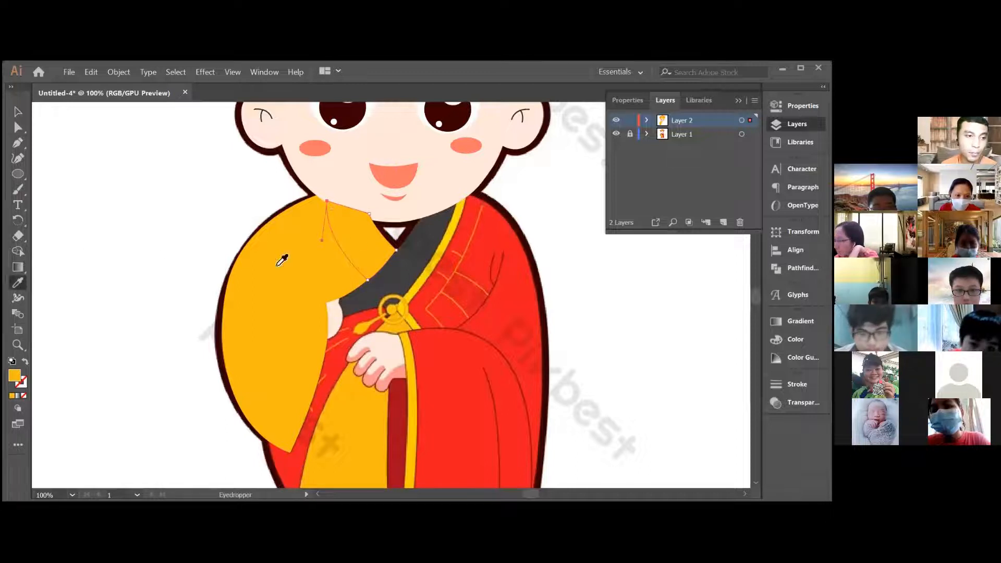
{"action": "left_click", "coordinate": [421, 254]}
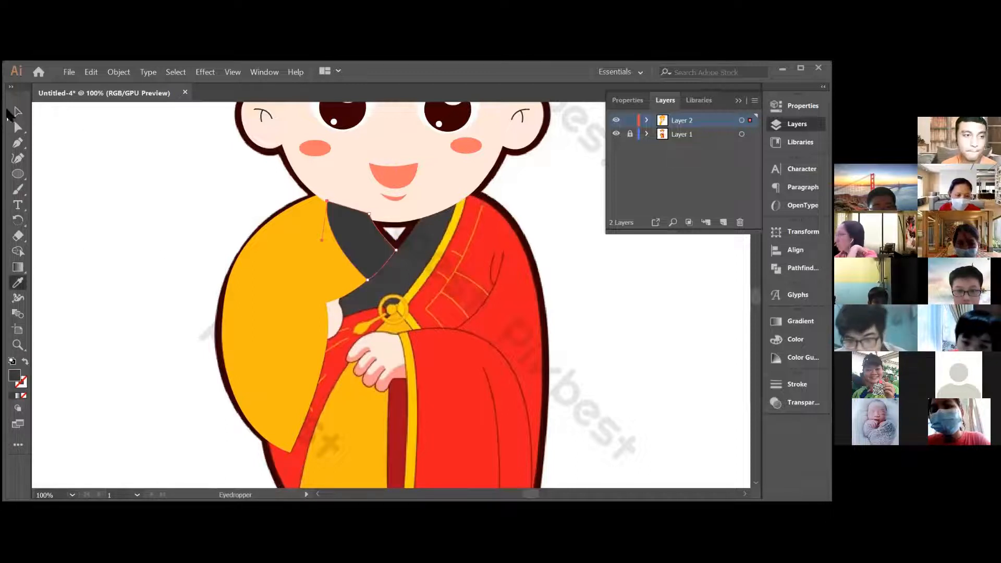
{"action": "left_click", "coordinate": [18, 111]}
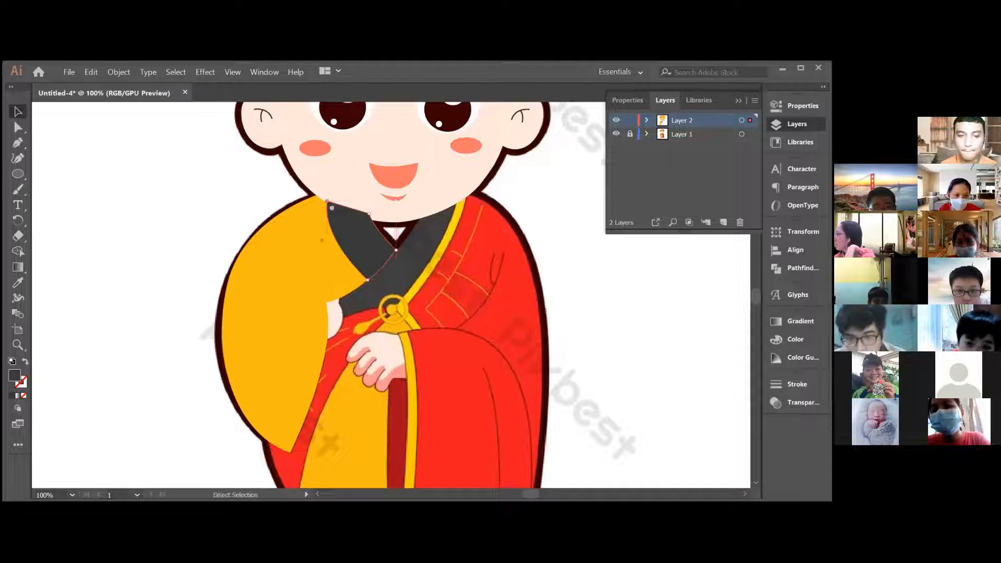
{"action": "left_click", "coordinate": [633, 304]}
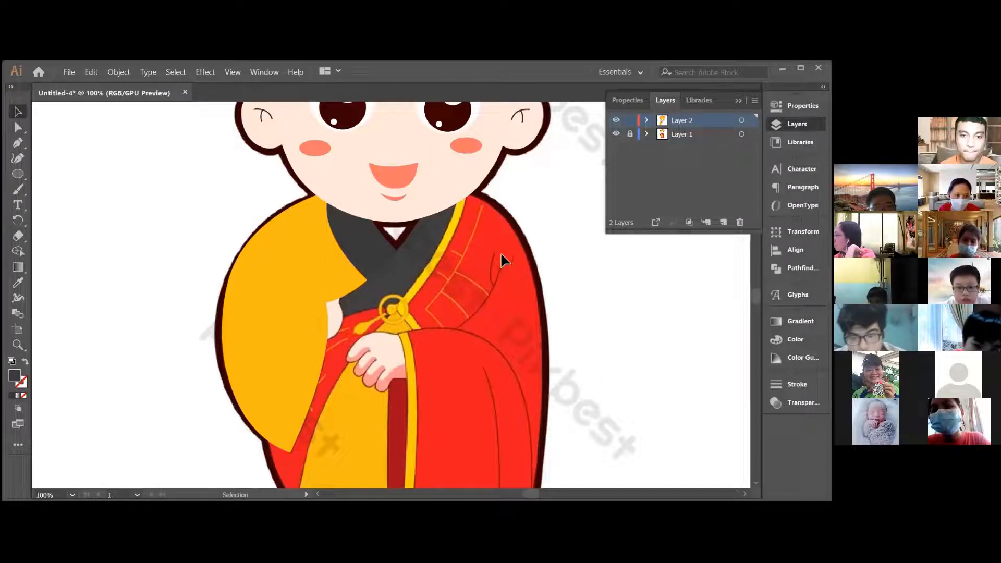
- Trace the overlapping dark grey collar band from the chin down to the raised hand, past the gold ring and back up, closing the shape
{"action": "left_click", "coordinate": [20, 142]}
{"action": "left_click", "coordinate": [420, 216]}
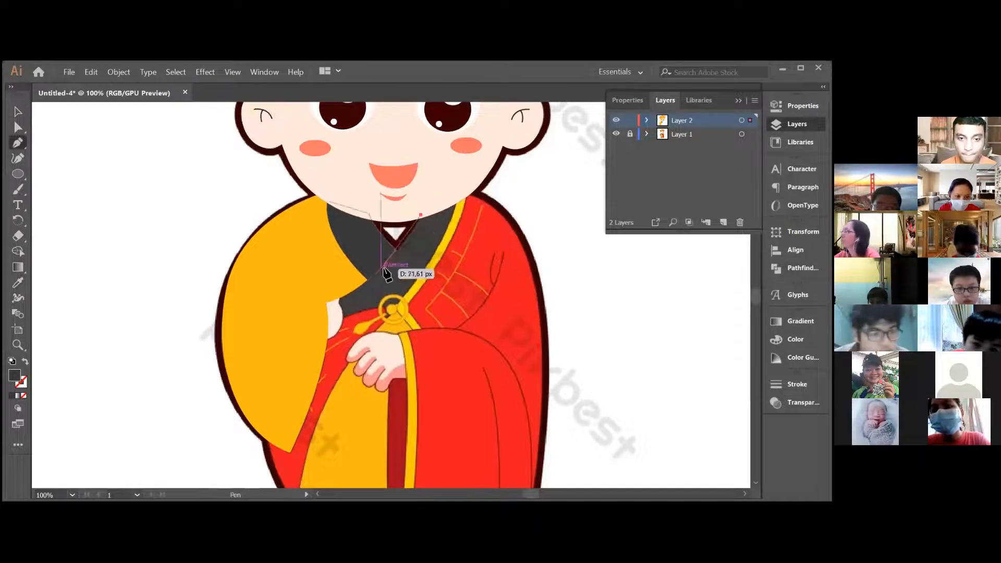
{"action": "left_click_drag", "start_coordinate": [342, 300], "coordinate": [306, 311]}
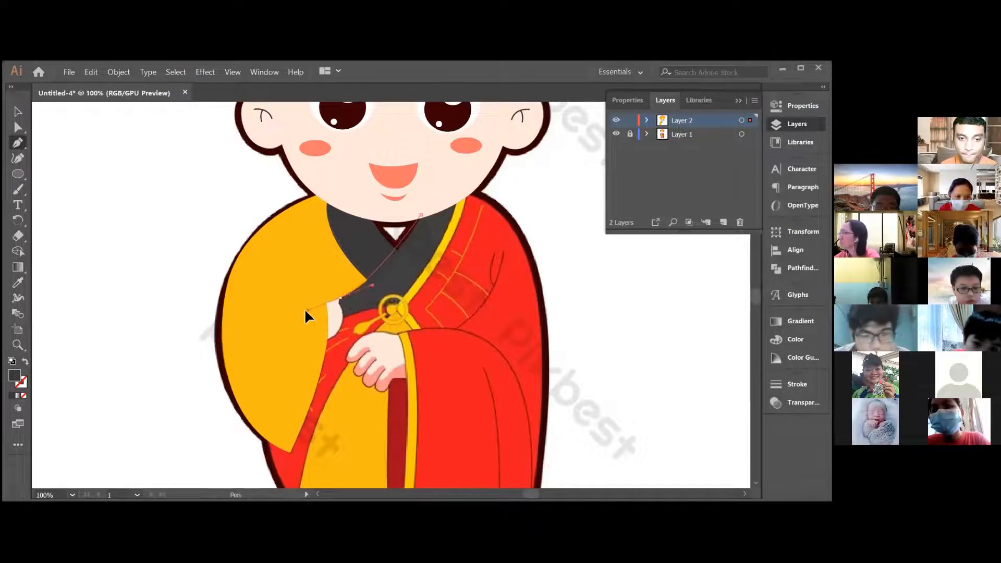
{"action": "left_click", "coordinate": [337, 300]}
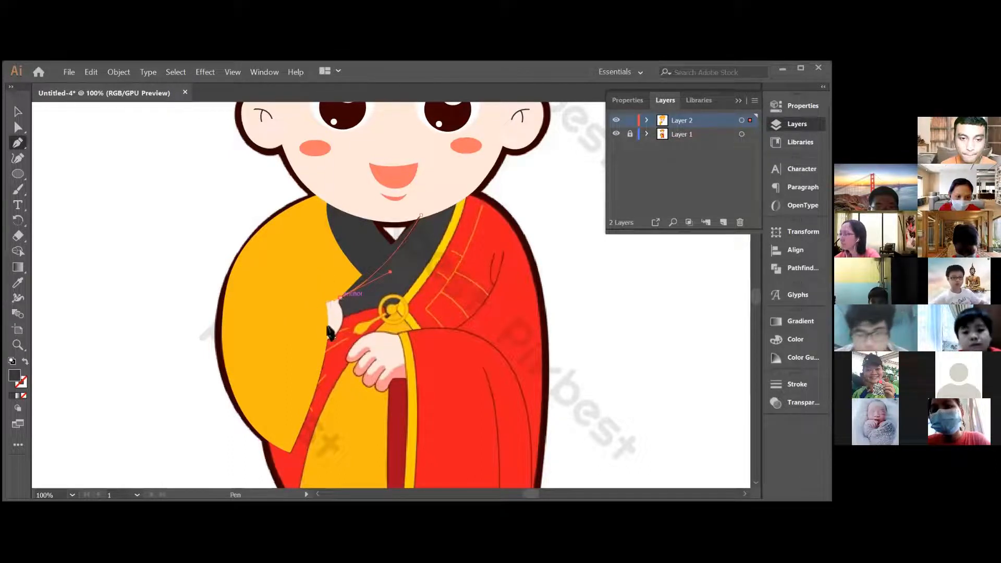
{"action": "left_click", "coordinate": [327, 328]}
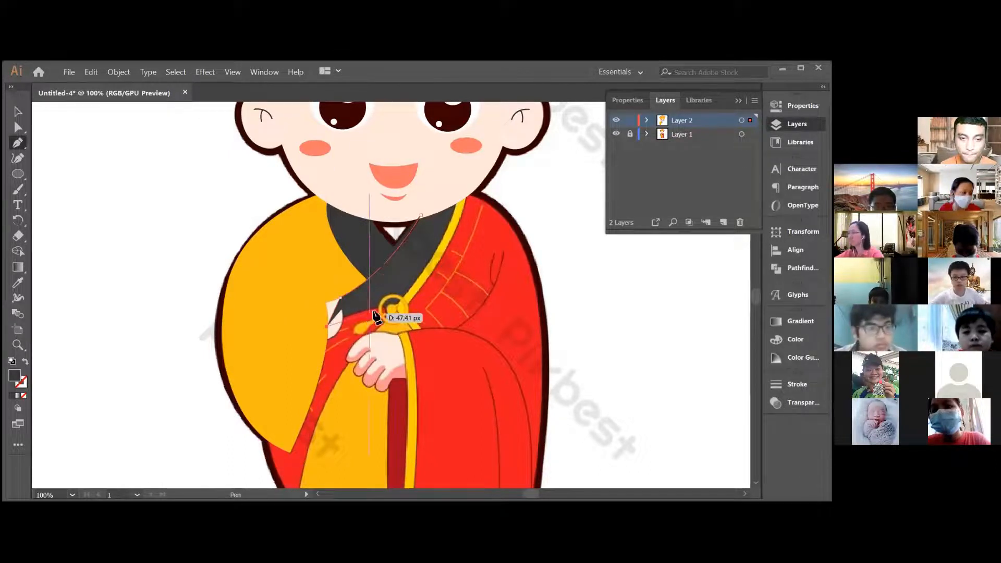
{"action": "left_click", "coordinate": [387, 320]}
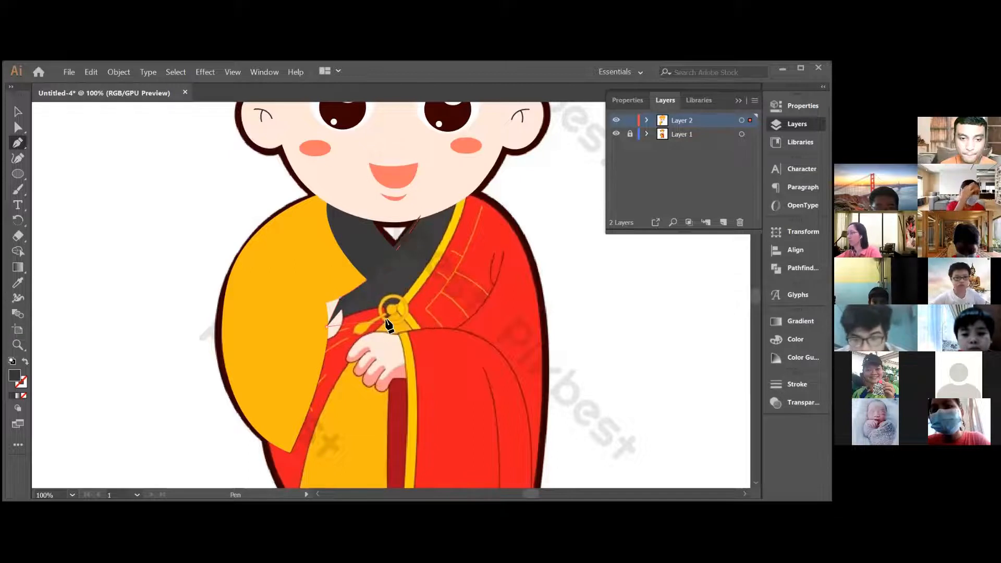
{"action": "left_click", "coordinate": [406, 295]}
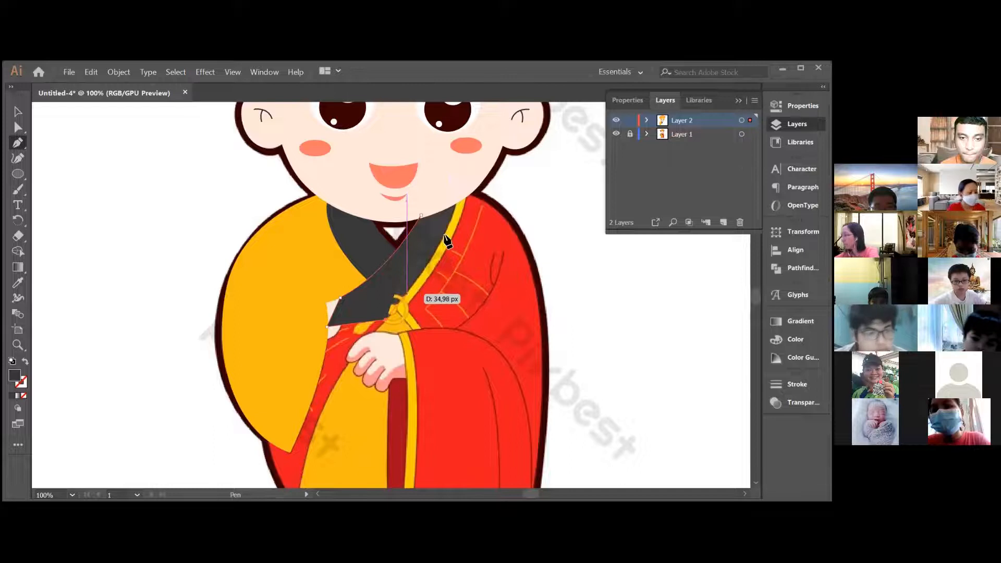
{"action": "left_click_drag", "start_coordinate": [457, 201], "coordinate": [459, 169]}
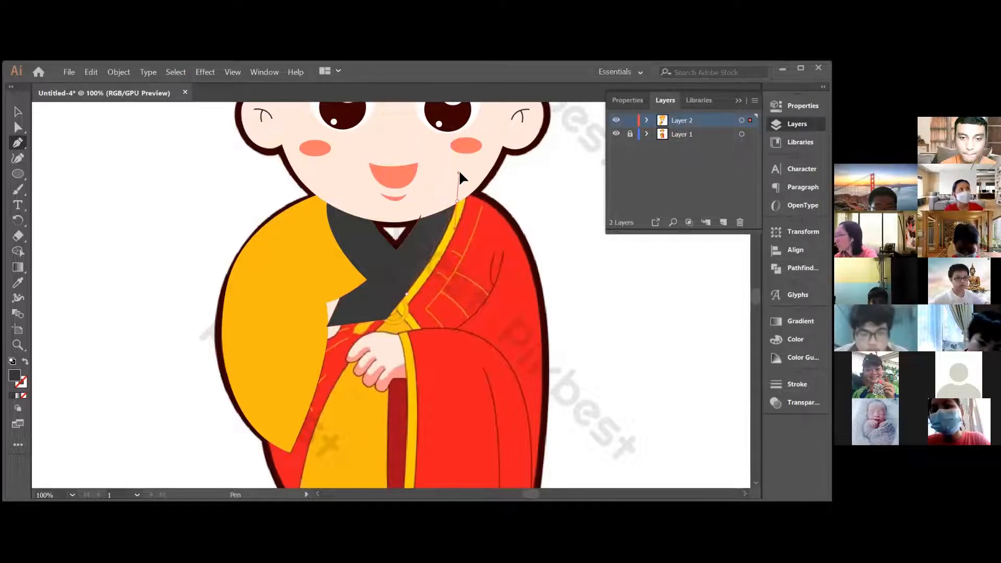
{"action": "left_click", "coordinate": [457, 201]}
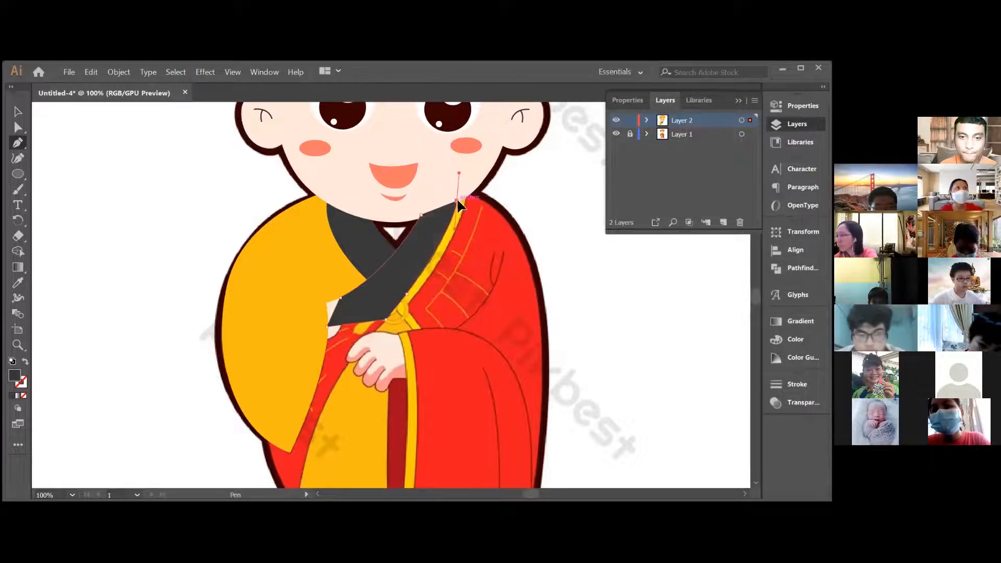
{"action": "left_click", "coordinate": [422, 215]}
{"action": "left_click", "coordinate": [19, 113]}
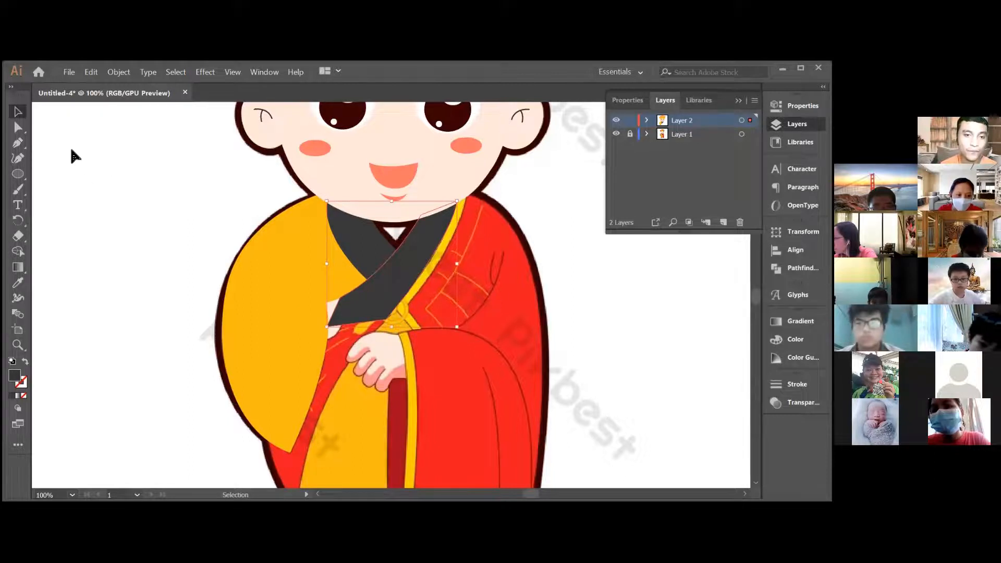
- Remove the fills from the yellow sleeve and the overlapping dark collar band to expose the raised hand in the reference
{"action": "left_click", "coordinate": [298, 295]}
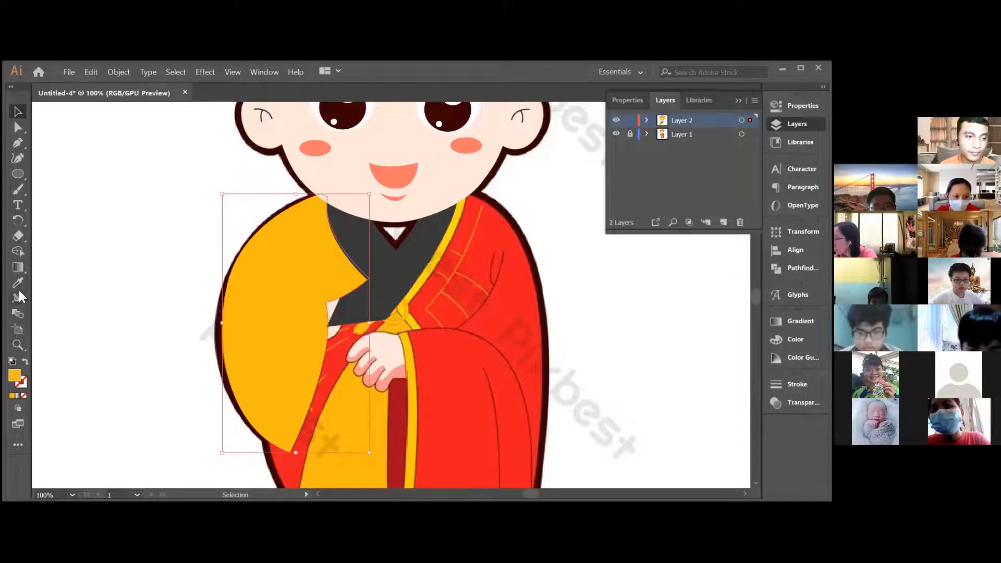
{"action": "left_click", "coordinate": [24, 394]}
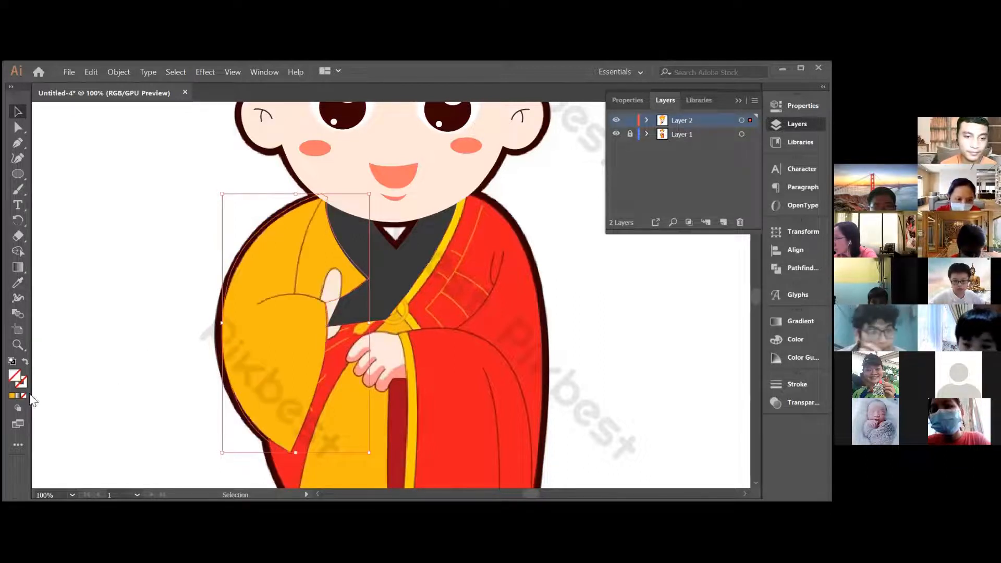
{"action": "left_click", "coordinate": [360, 316]}
{"action": "left_click", "coordinate": [24, 394]}
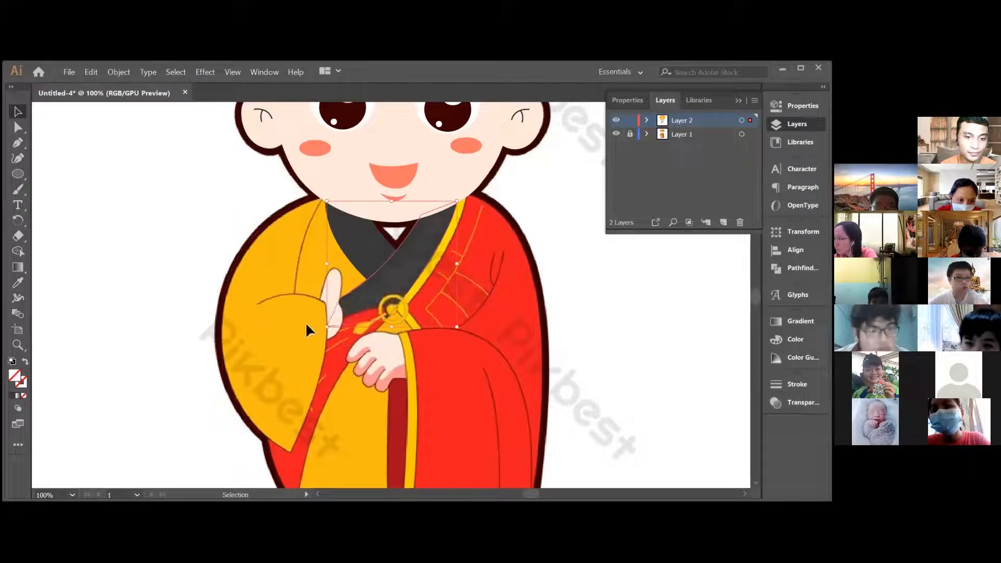
- Trace the raised hand as a closed Pen shape, from the sleeve edge around the fingertip and down the palm's outer side
{"action": "left_click", "coordinate": [18, 142]}
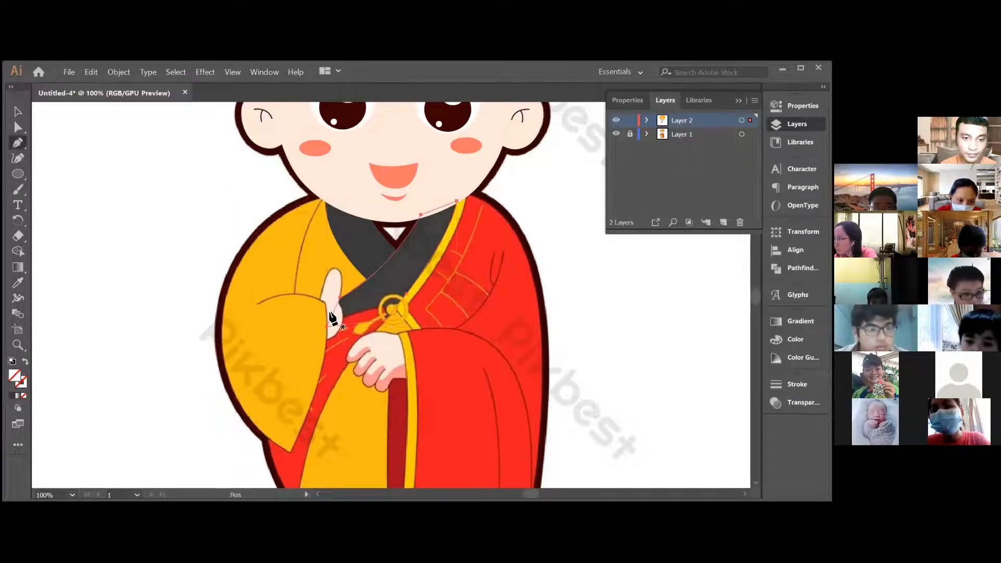
{"action": "left_click", "coordinate": [320, 299]}
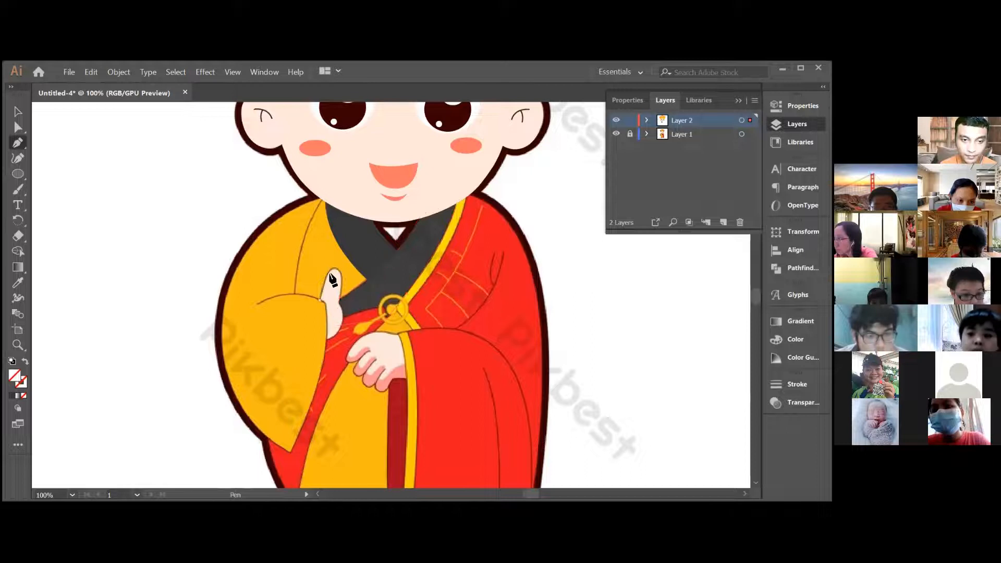
{"action": "left_click_drag", "start_coordinate": [334, 268], "coordinate": [343, 268]}
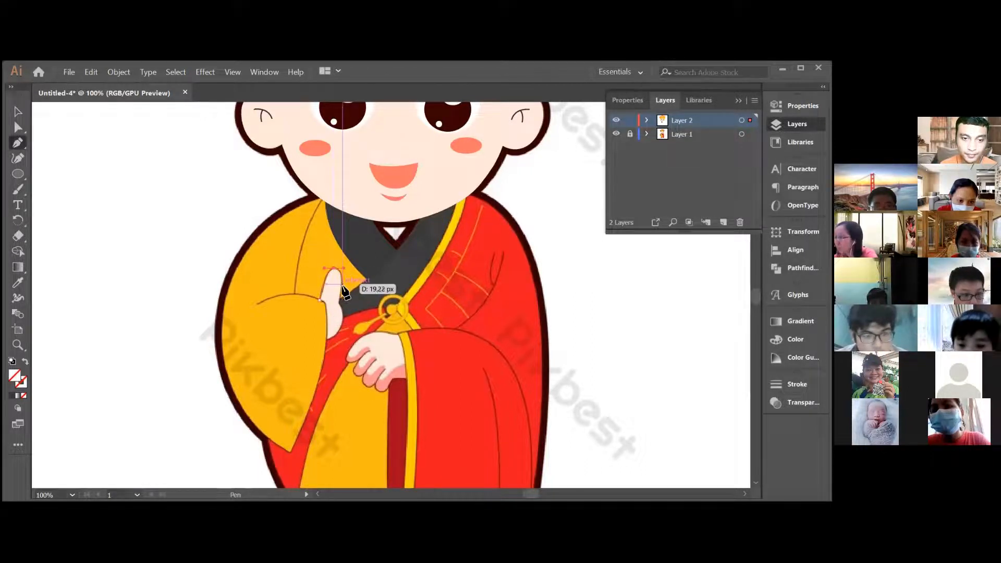
{"action": "left_click", "coordinate": [343, 284]}
{"action": "left_click", "coordinate": [339, 303]}
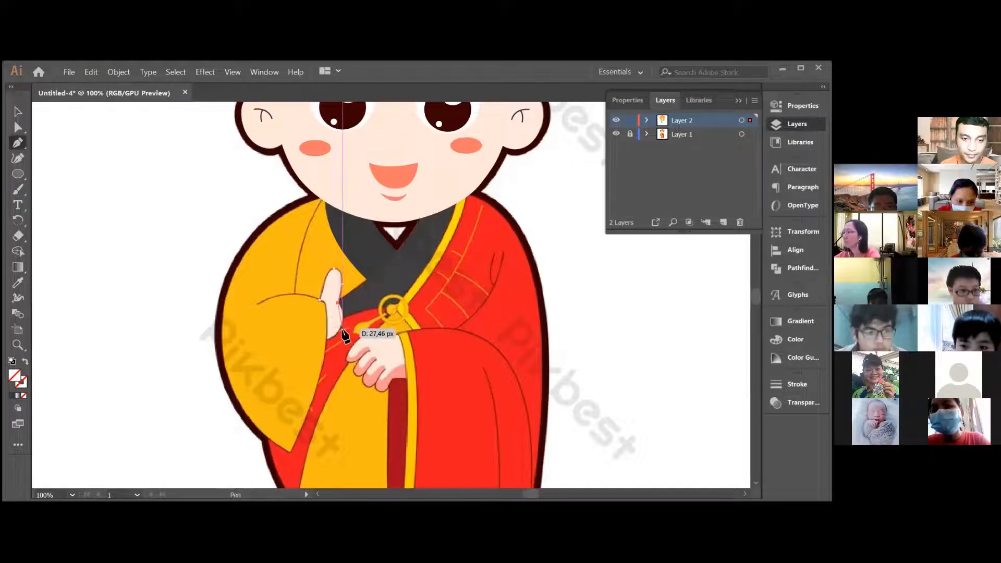
{"action": "left_click", "coordinate": [328, 338]}
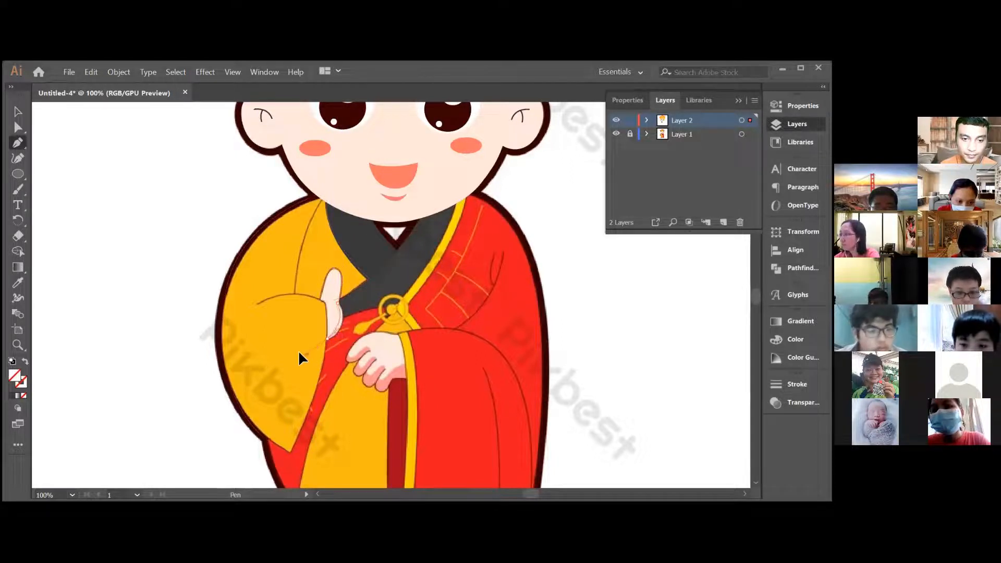
{"action": "left_click_drag", "start_coordinate": [299, 349], "coordinate": [329, 353]}
{"action": "left_click", "coordinate": [328, 339]}
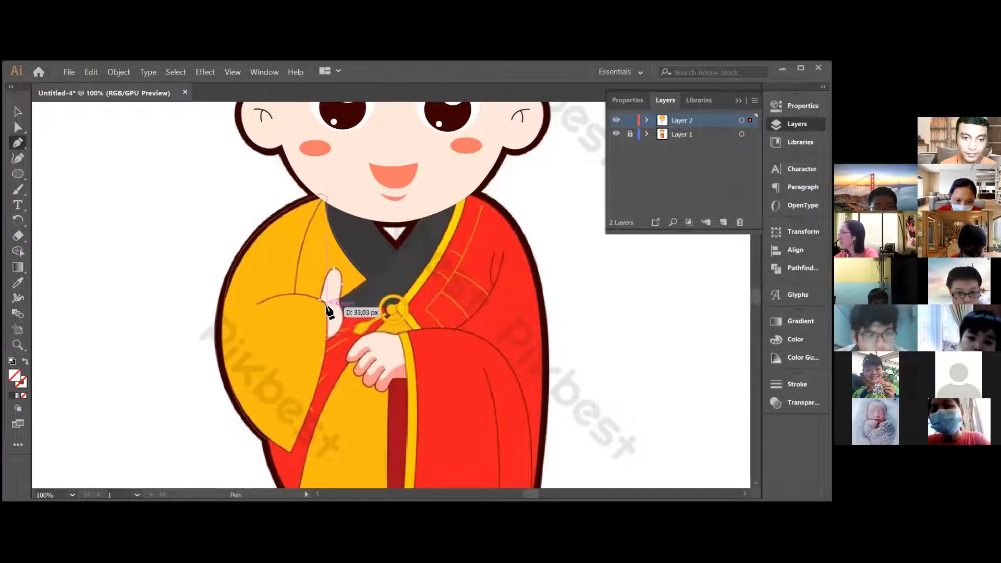
{"action": "left_click", "coordinate": [329, 304]}
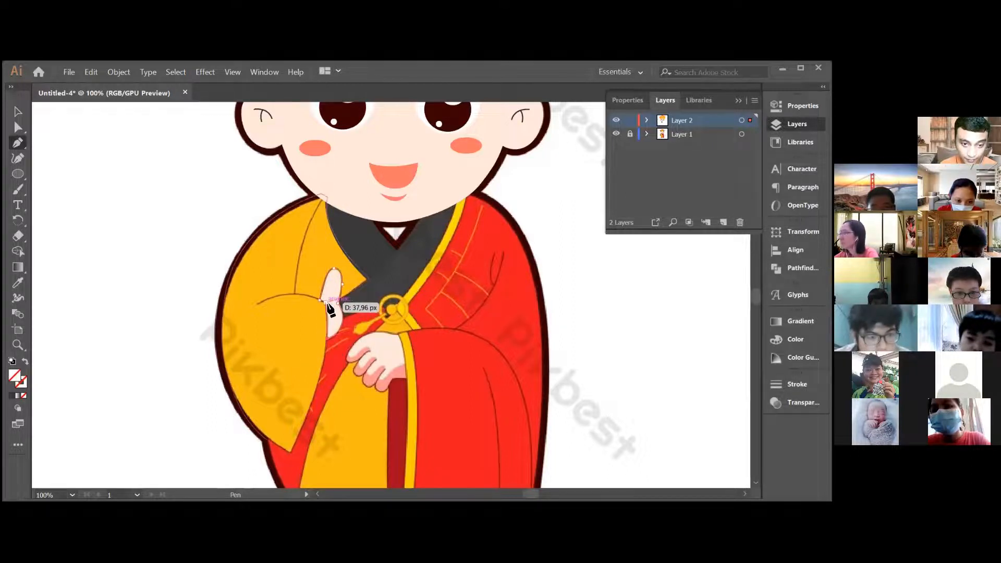
{"action": "left_click_drag", "start_coordinate": [325, 302], "coordinate": [324, 293]}
{"action": "left_click", "coordinate": [321, 307]}
- Fill the raised hand shape with the skin tone sampled from the reference hand
{"action": "left_click", "coordinate": [18, 282]}
{"action": "left_click", "coordinate": [328, 287]}
{"action": "key", "text": "v"}
- Fill the sleeve shape with yellow sampled from the reference sleeve, and clear the selection
{"action": "left_click", "coordinate": [268, 295]}
{"action": "left_click", "coordinate": [228, 373]}
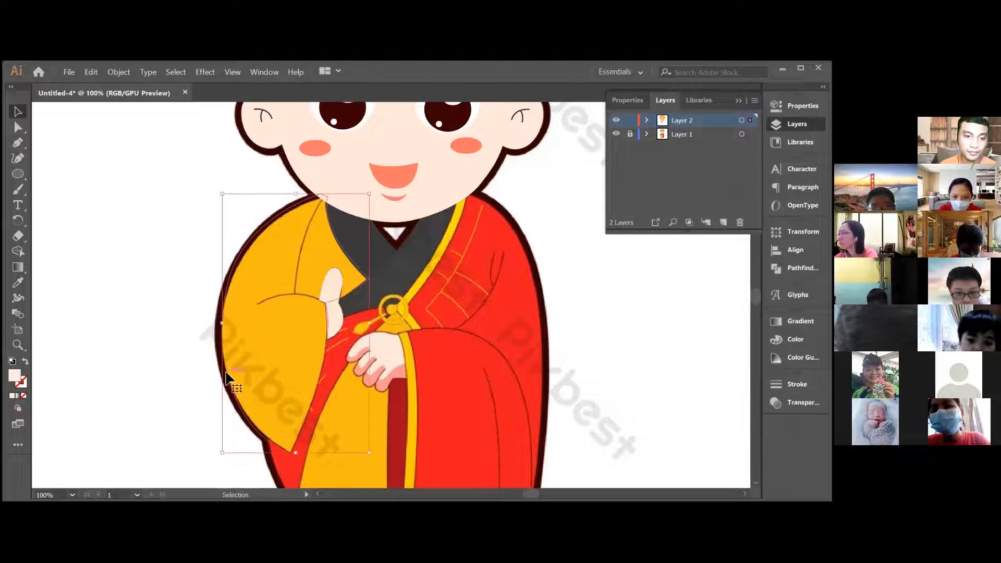
{"action": "left_click", "coordinate": [18, 282]}
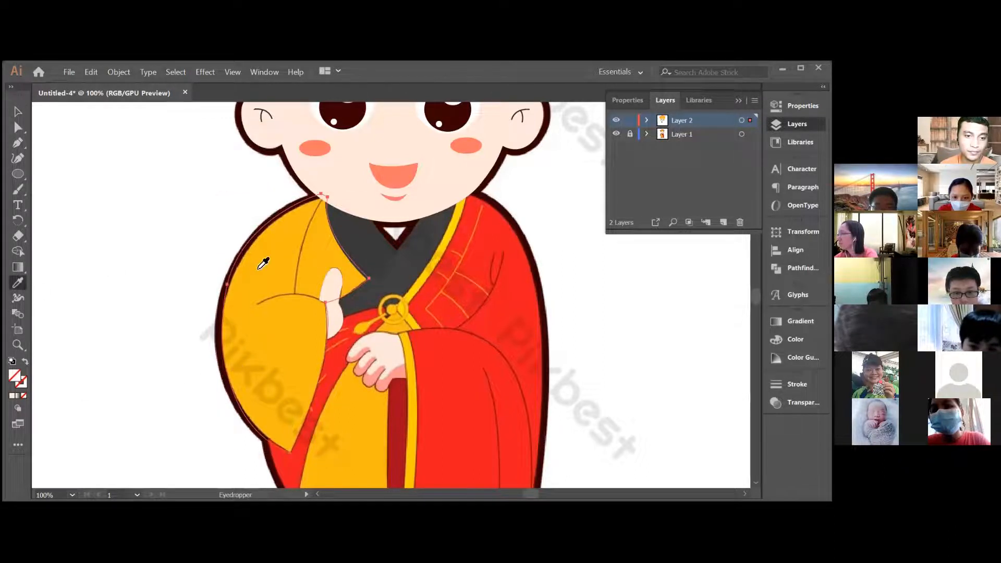
{"action": "left_click", "coordinate": [261, 261]}
{"action": "left_click", "coordinate": [19, 111]}
{"action": "left_click", "coordinate": [179, 201]}
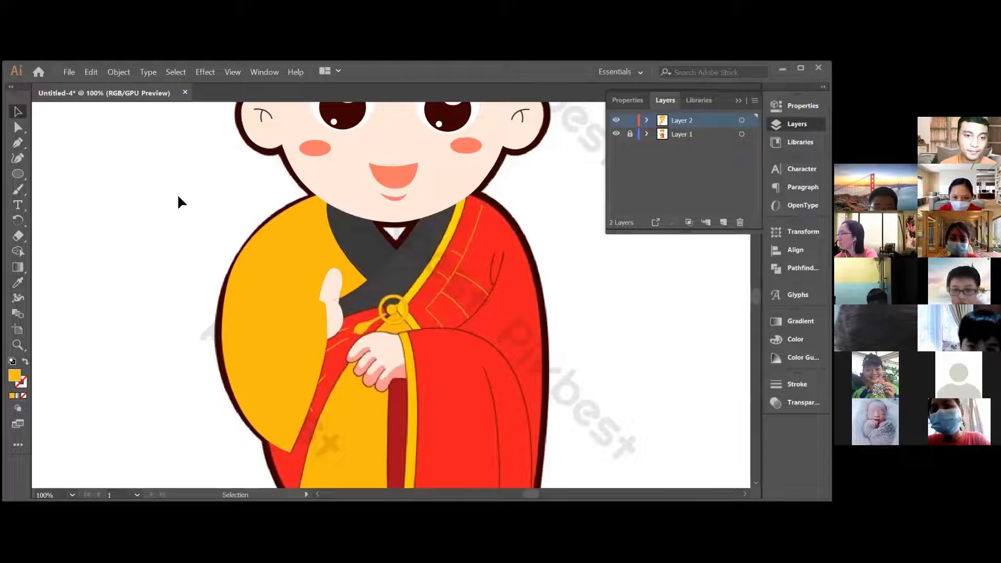
- Fill the overlapping collar band with dark grey sampled from the neighbouring collar piece, and clear the selection
{"action": "scroll", "coordinate": [415, 252], "scroll_direction": "down", "scroll_amount": 2}
{"action": "left_click", "coordinate": [417, 253]}
{"action": "left_click", "coordinate": [17, 283]}
{"action": "left_click", "coordinate": [364, 212]}
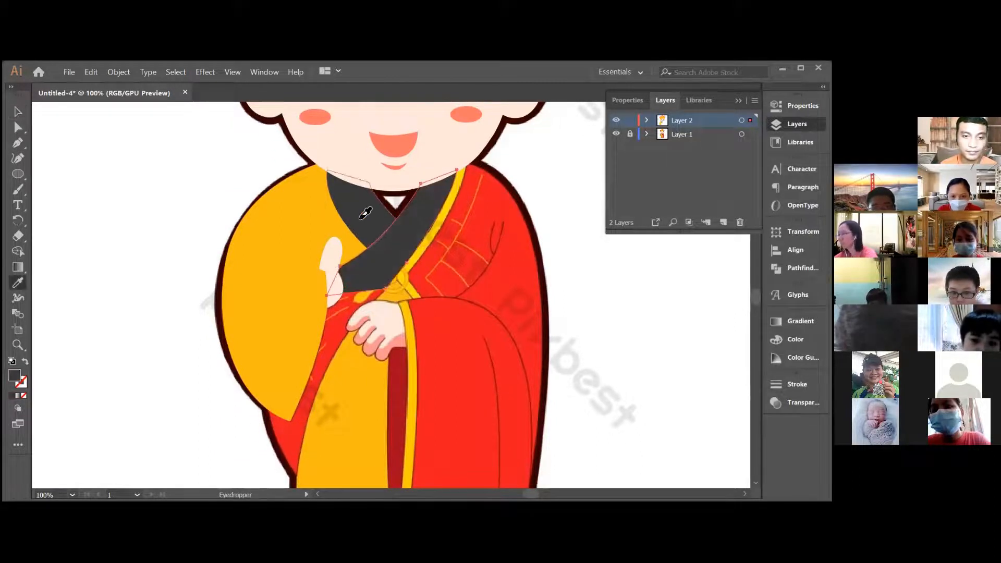
{"action": "left_click", "coordinate": [18, 112]}
{"action": "left_click", "coordinate": [117, 155]}
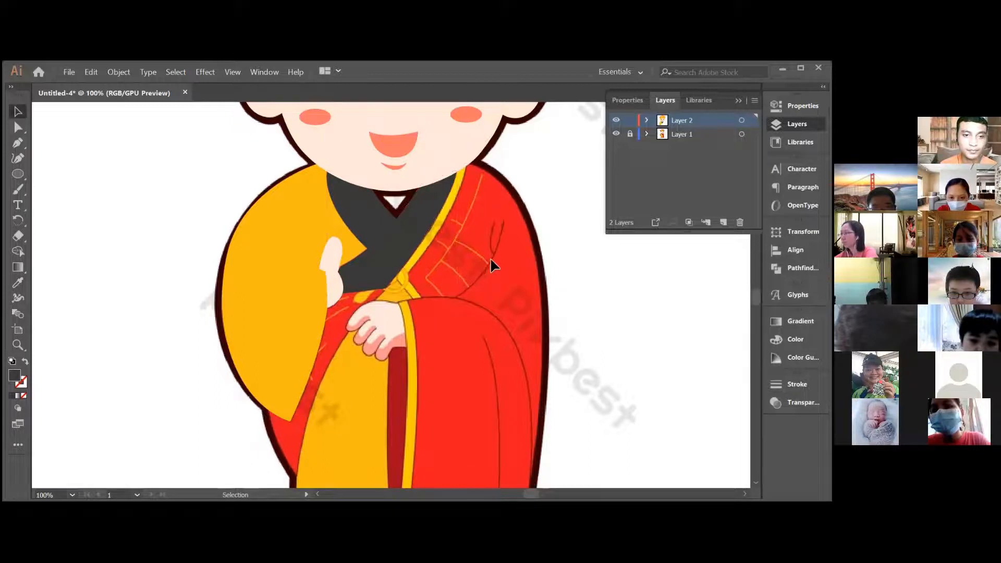
- Start a Pen path where the chin meets the collar and trace the red robe's outer edge over the shoulder to the lower hem corner
{"action": "scroll", "coordinate": [489, 258], "scroll_direction": "up", "scroll_amount": 5}
{"action": "scroll", "coordinate": [488, 252], "scroll_direction": "down", "scroll_amount": 1}
{"action": "scroll", "coordinate": [488, 252], "scroll_direction": "up", "scroll_amount": 1}
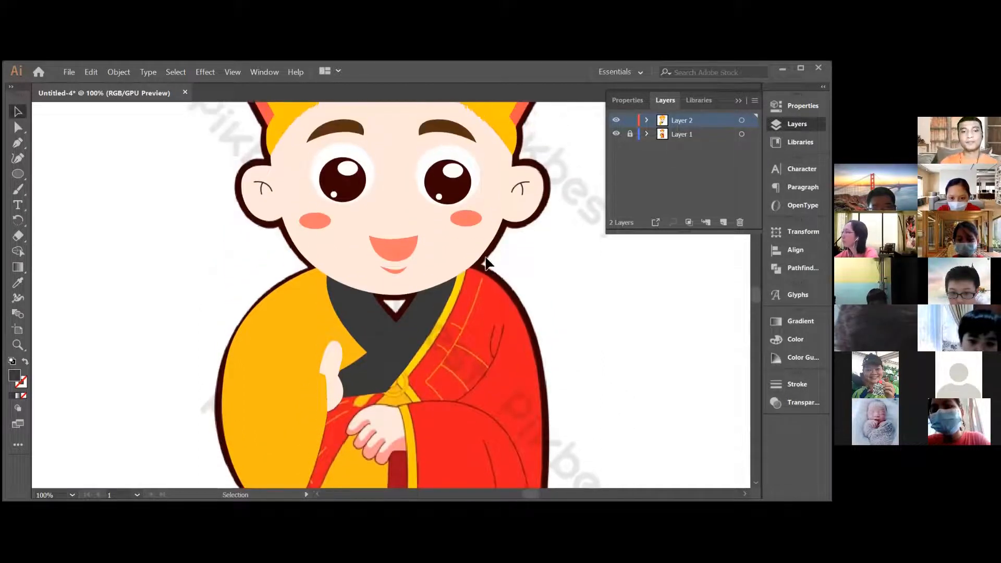
{"action": "scroll", "coordinate": [485, 255], "scroll_direction": "down", "scroll_amount": 3}
{"action": "left_click", "coordinate": [18, 143]}
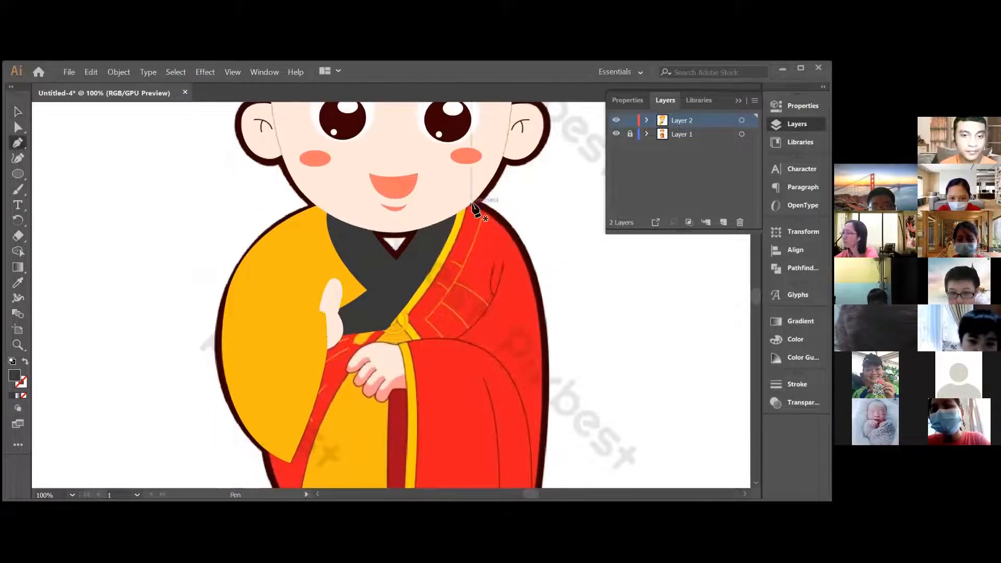
{"action": "scroll", "coordinate": [475, 209], "scroll_direction": "down", "scroll_amount": 2}
{"action": "scroll", "coordinate": [471, 204], "scroll_direction": "up", "scroll_amount": 1}
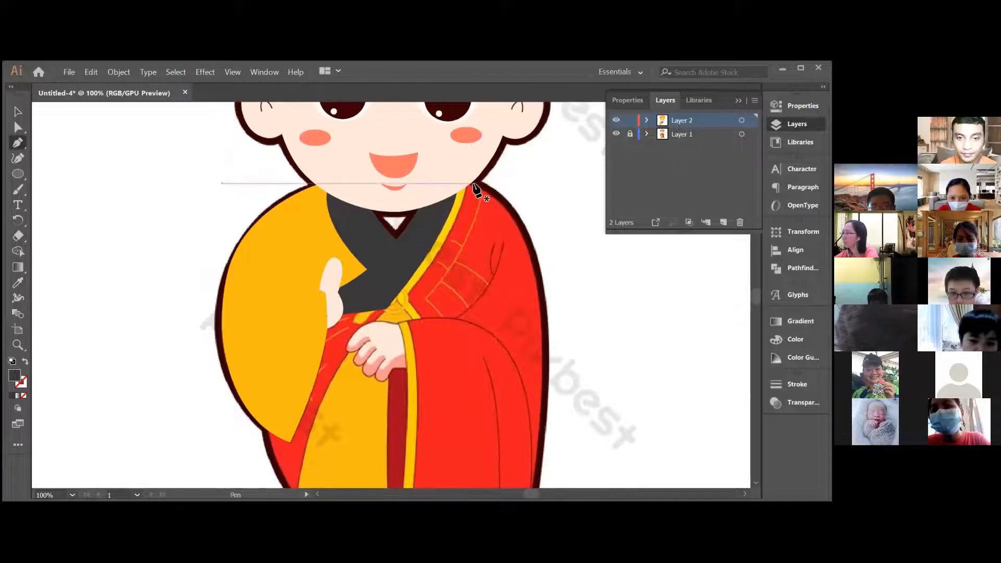
{"action": "left_click", "coordinate": [466, 184]}
{"action": "left_click", "coordinate": [515, 215]}
{"action": "left_click", "coordinate": [530, 250]}
{"action": "left_click", "coordinate": [543, 284]}
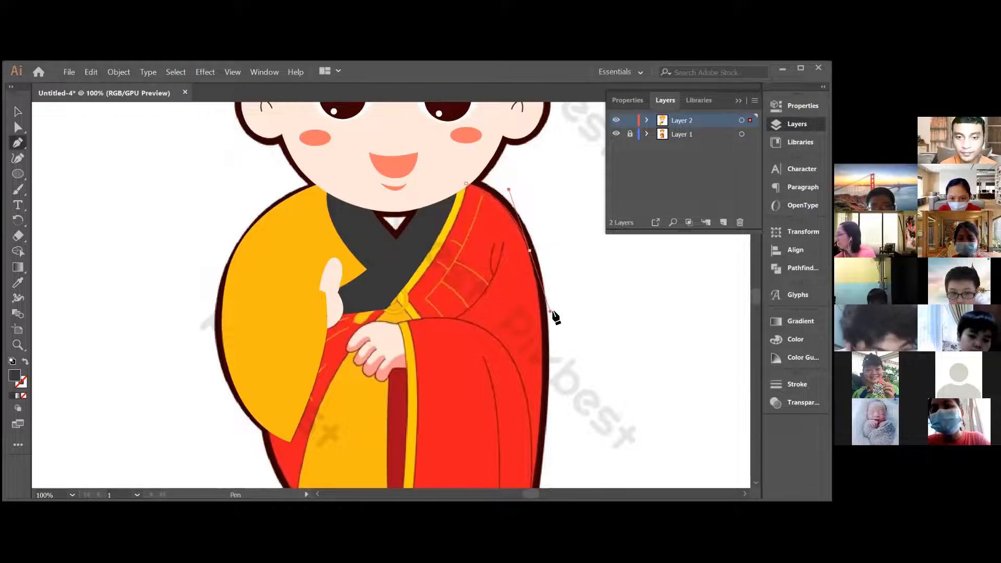
{"action": "left_click", "coordinate": [553, 312]}
{"action": "scroll", "coordinate": [553, 314], "scroll_direction": "down", "scroll_amount": 2}
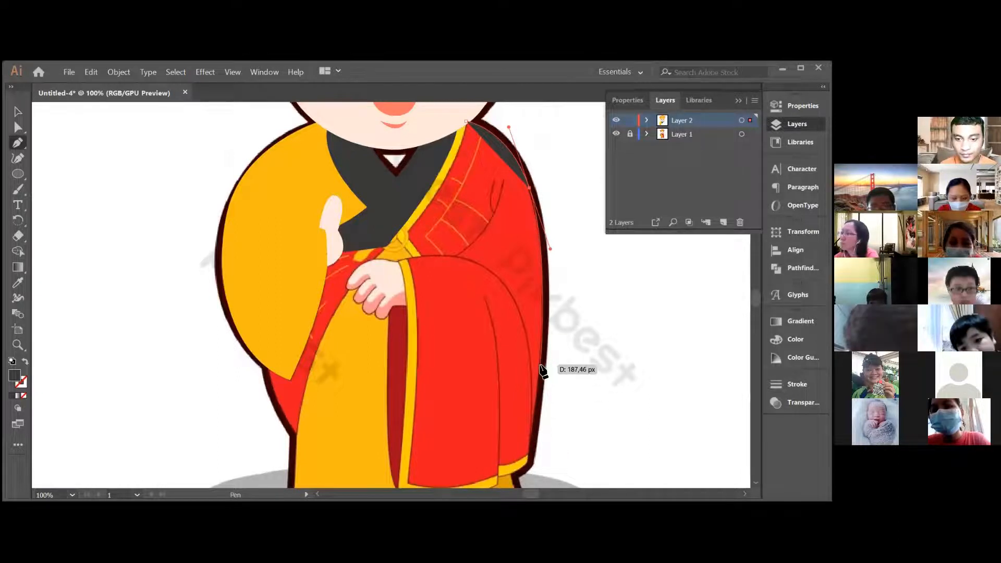
{"action": "left_click_drag", "start_coordinate": [541, 366], "coordinate": [542, 447]}
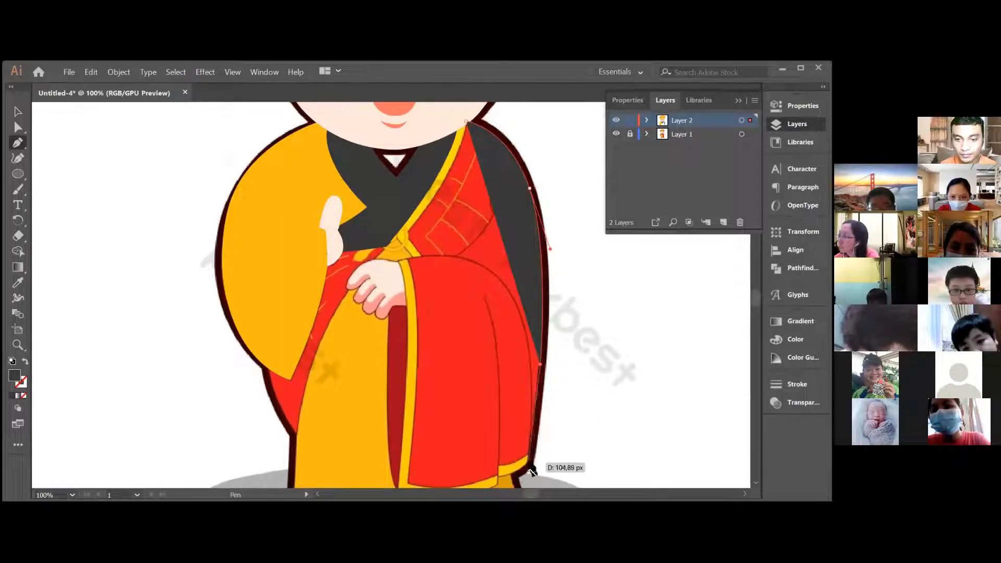
{"action": "left_click", "coordinate": [528, 467]}
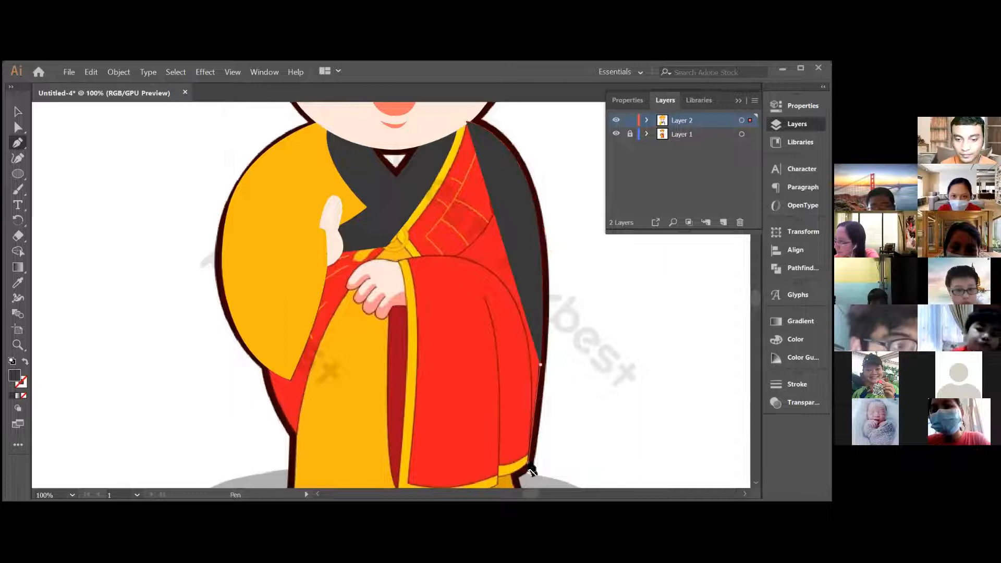
- Continue the robe path along the stepped gold-trimmed hem and up the front edge to the lower hand's wrist
{"action": "scroll", "coordinate": [531, 469], "scroll_direction": "down", "scroll_amount": 1}
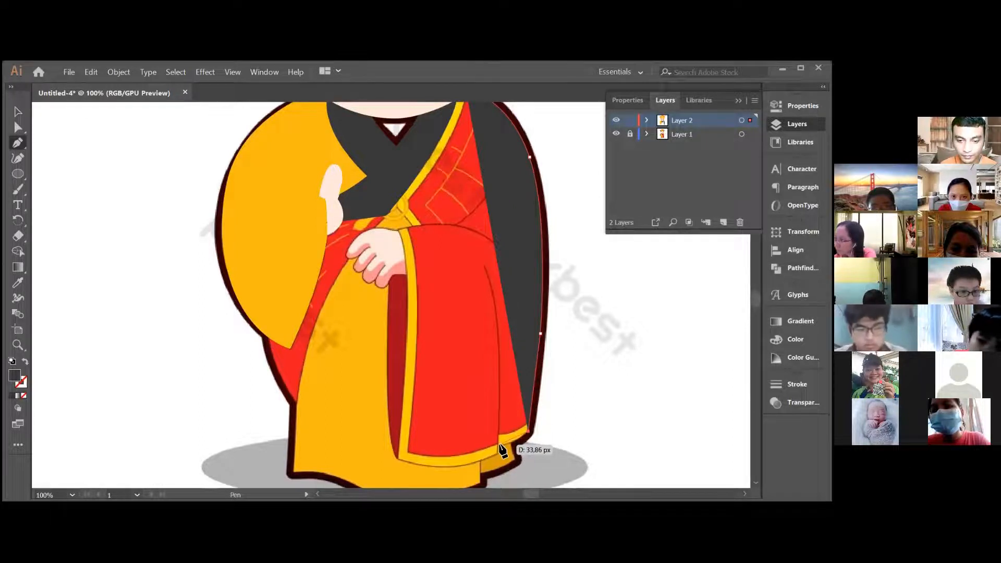
{"action": "mouse_move", "coordinate": [498, 445]}
{"action": "left_mouse_down"}
{"action": "mouse_move", "coordinate": [487, 446]}
{"action": "mouse_move", "coordinate": [498, 447]}
{"action": "left_mouse_up"}
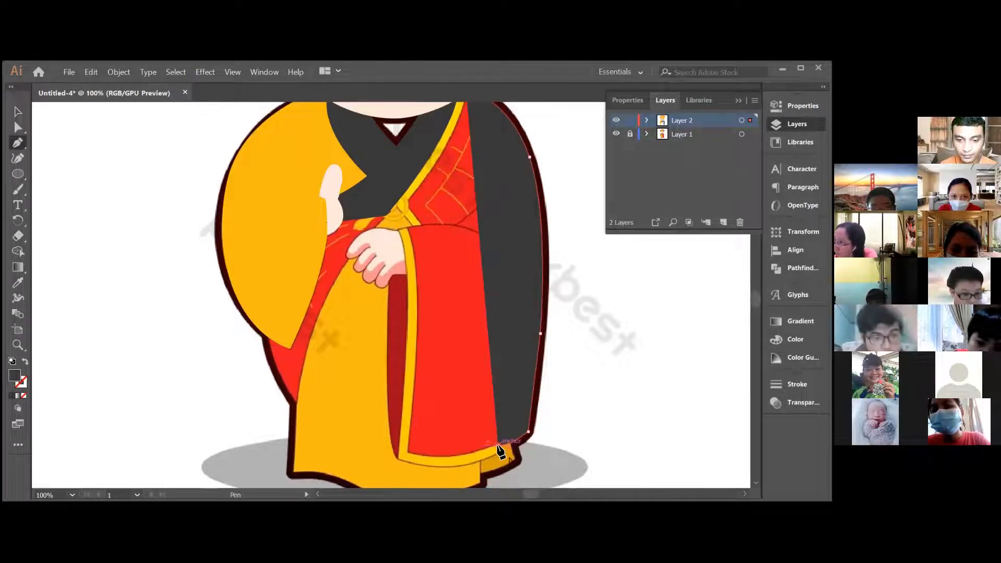
{"action": "left_click", "coordinate": [497, 453]}
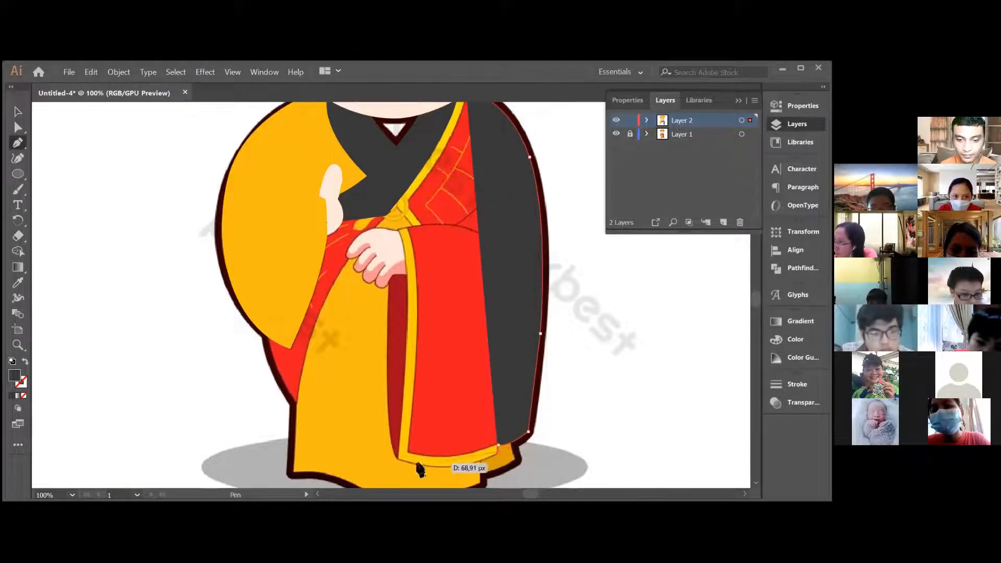
{"action": "left_click_drag", "start_coordinate": [404, 465], "coordinate": [335, 447]}
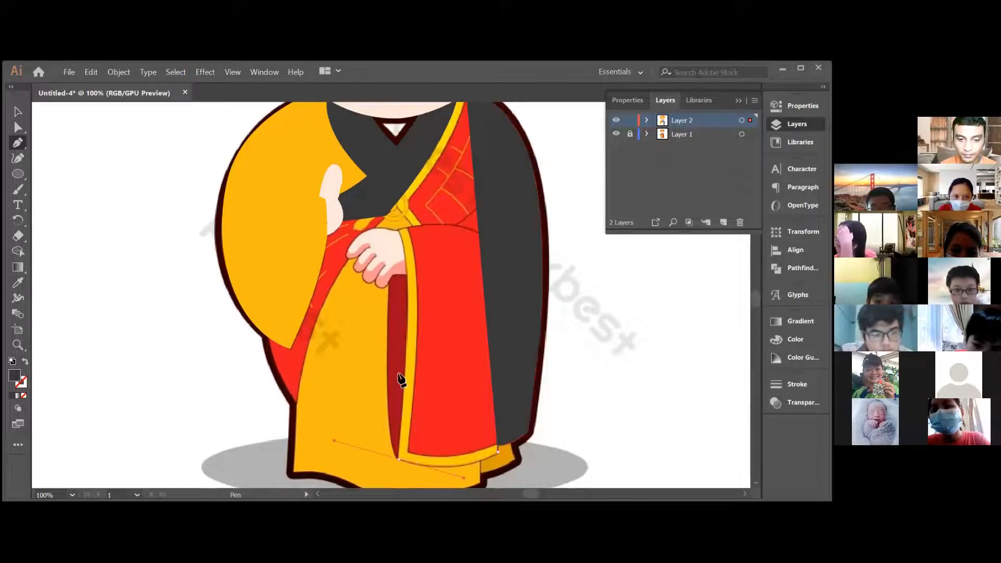
{"action": "left_click", "coordinate": [399, 460]}
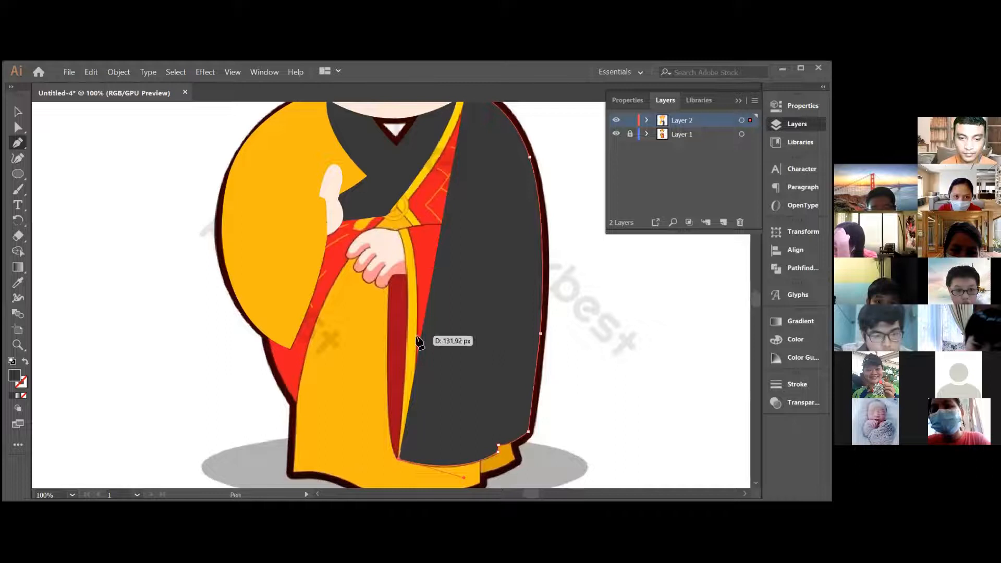
{"action": "left_click_drag", "start_coordinate": [392, 225], "coordinate": [376, 211]}
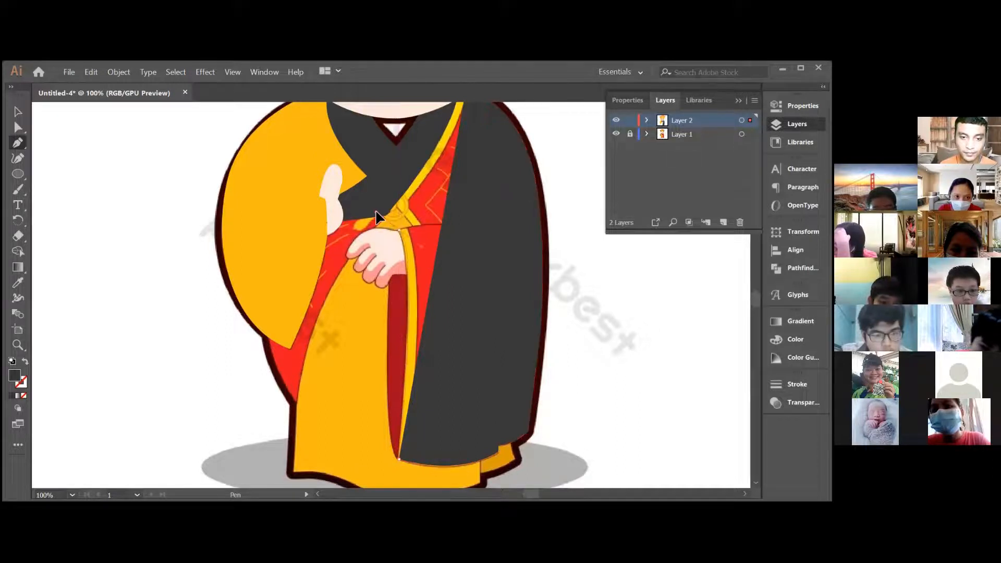
{"action": "left_click", "coordinate": [398, 230]}
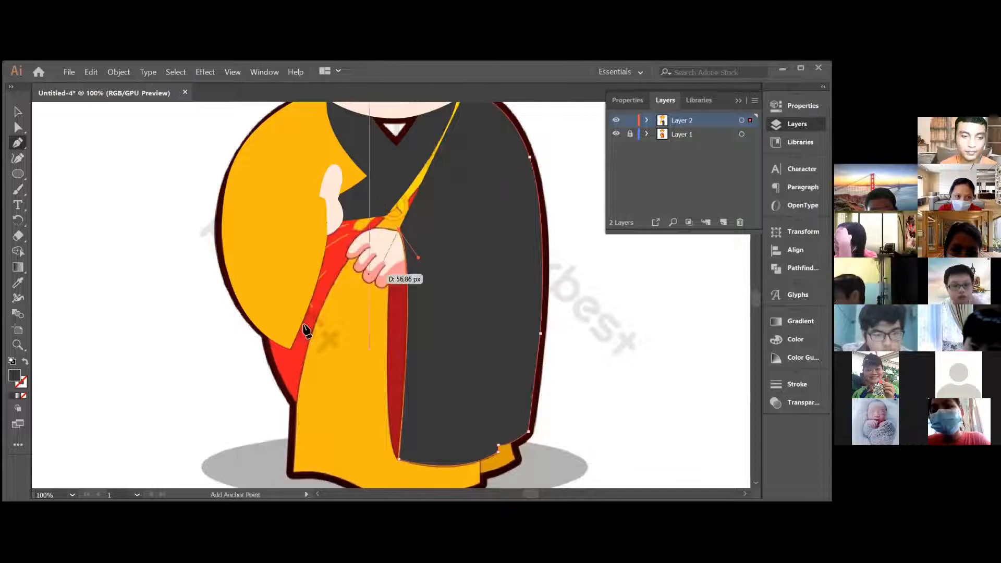
- Remove the robe path's fill and close the outline from the wrist past the gold ring and up along the collar to its start
{"action": "left_click", "coordinate": [24, 396]}
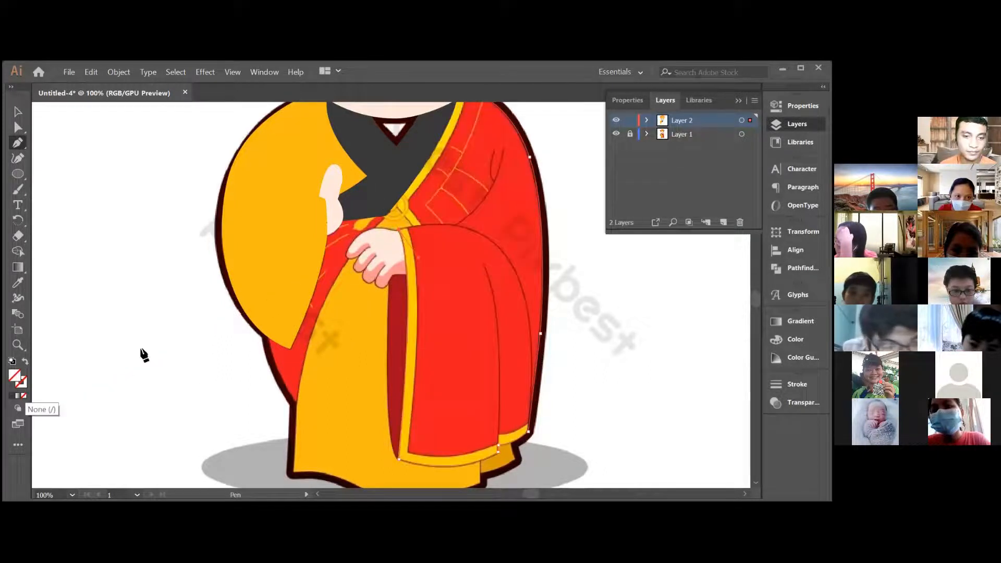
{"action": "left_click", "coordinate": [422, 226]}
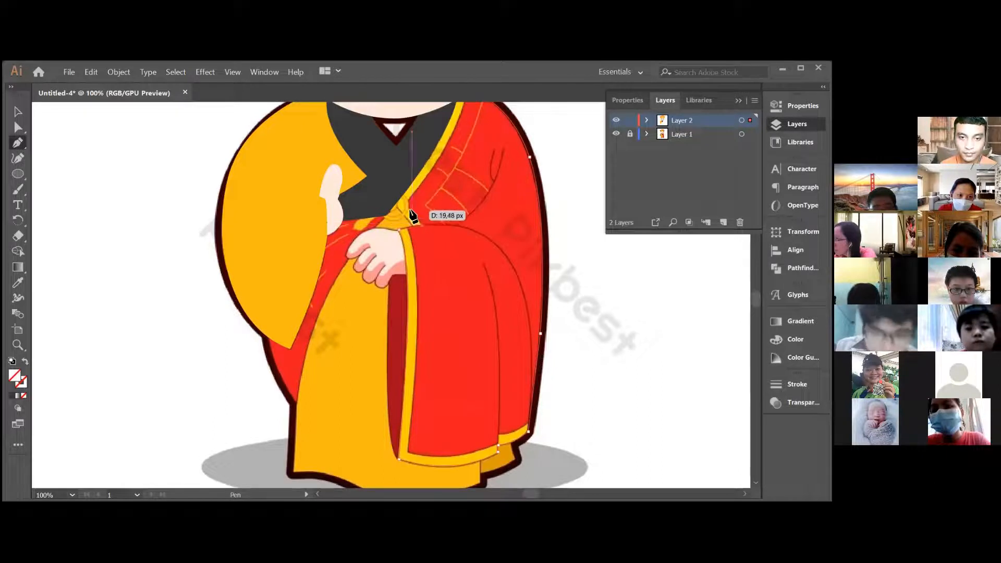
{"action": "left_click", "coordinate": [405, 203]}
{"action": "scroll", "coordinate": [443, 187], "scroll_direction": "up", "scroll_amount": 3}
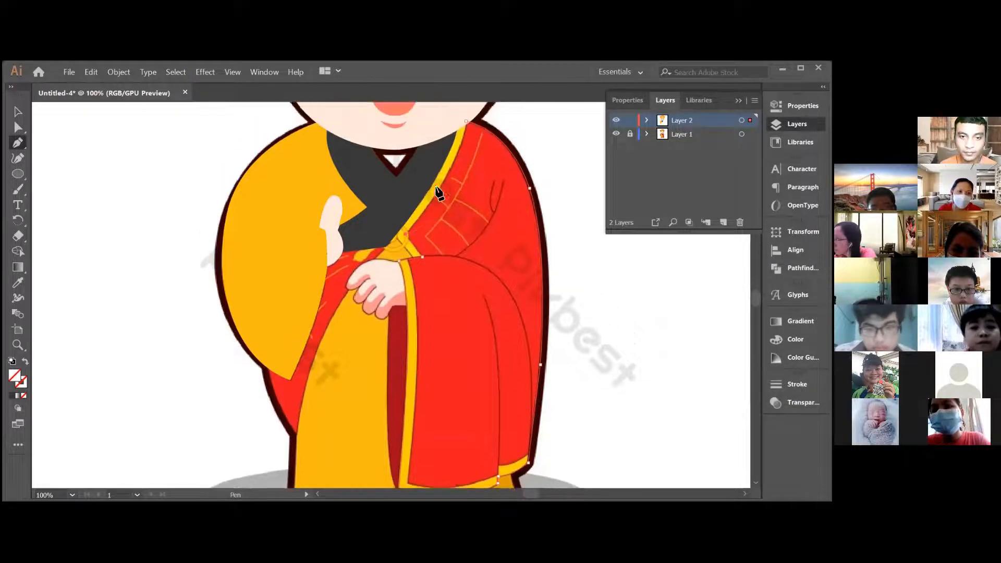
{"action": "left_click", "coordinate": [466, 153]}
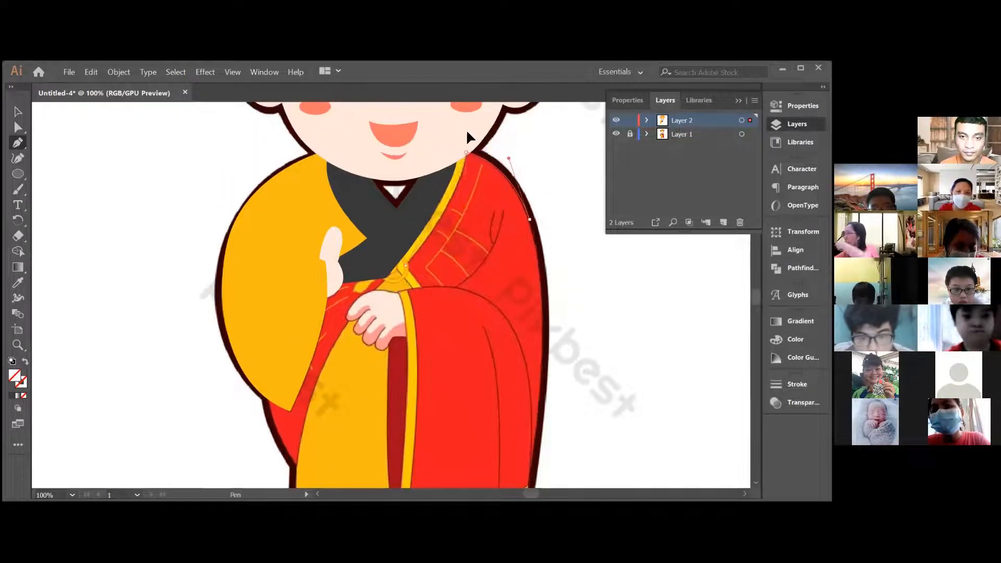
{"action": "scroll", "coordinate": [467, 130], "scroll_direction": "up", "scroll_amount": 4}
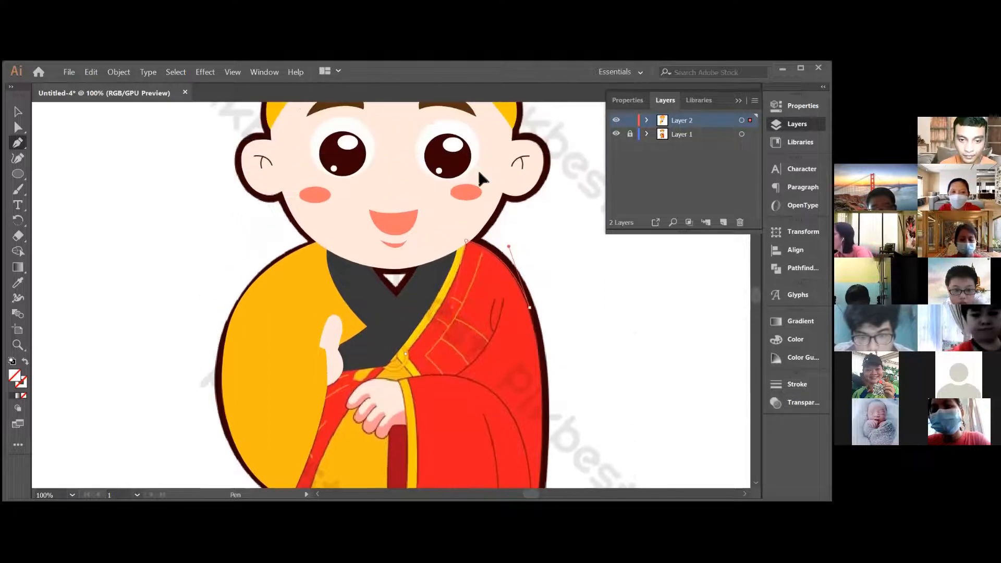
{"action": "scroll", "coordinate": [608, 390], "scroll_direction": "down", "scroll_amount": 4}
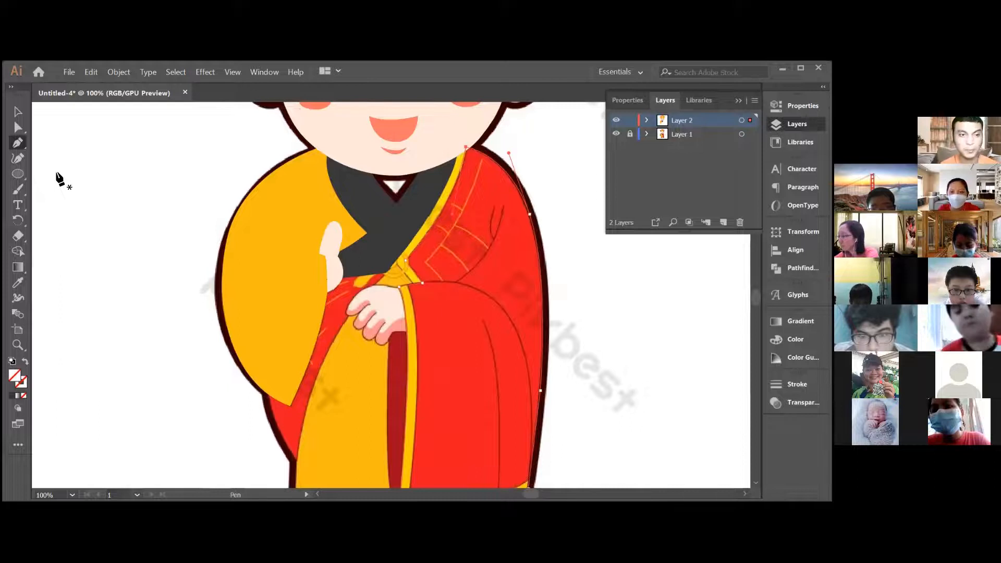
- Trace the gold trim between the dark collar and the red robe as a closed Pen path, from the chin to the trim's pointed lower end
{"action": "scroll", "coordinate": [58, 176], "scroll_direction": "down", "scroll_amount": 1}
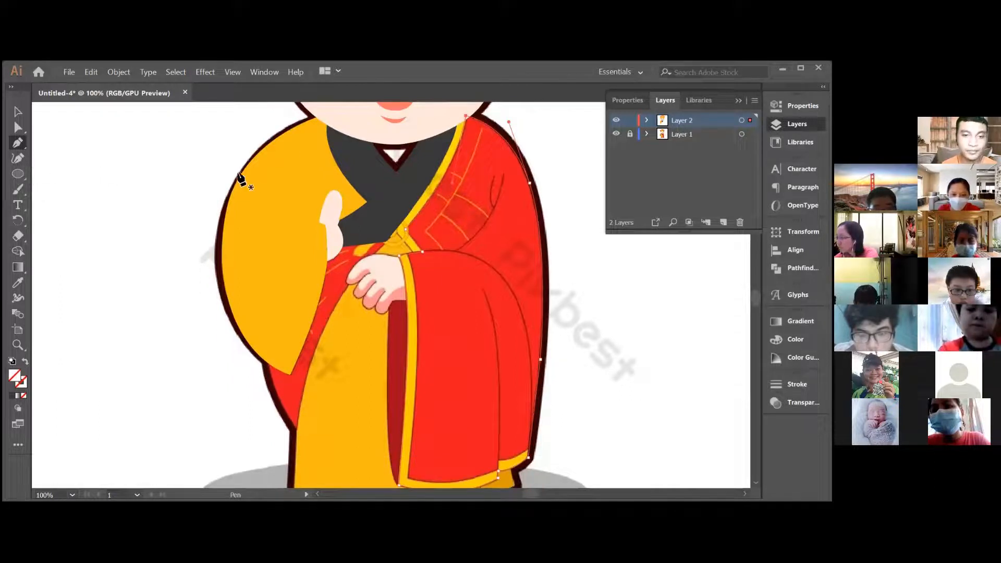
{"action": "scroll", "coordinate": [202, 183], "scroll_direction": "up", "scroll_amount": 2}
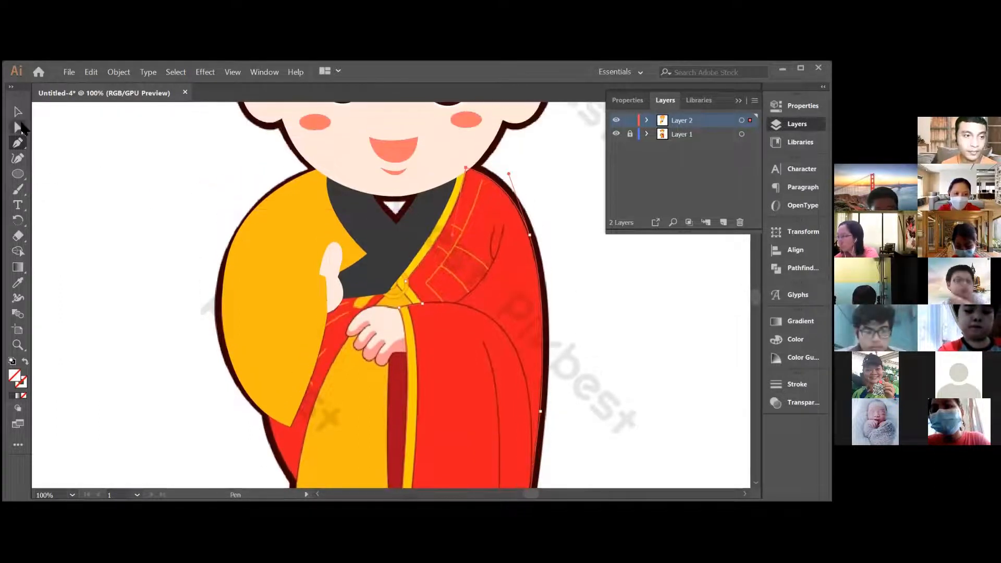
{"action": "left_click", "coordinate": [457, 167]}
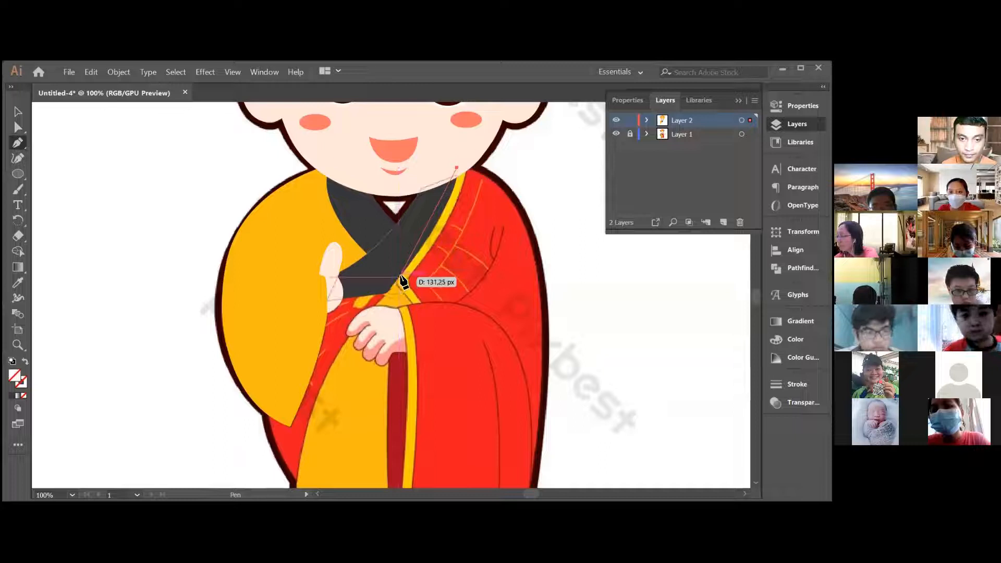
{"action": "left_click", "coordinate": [398, 279]}
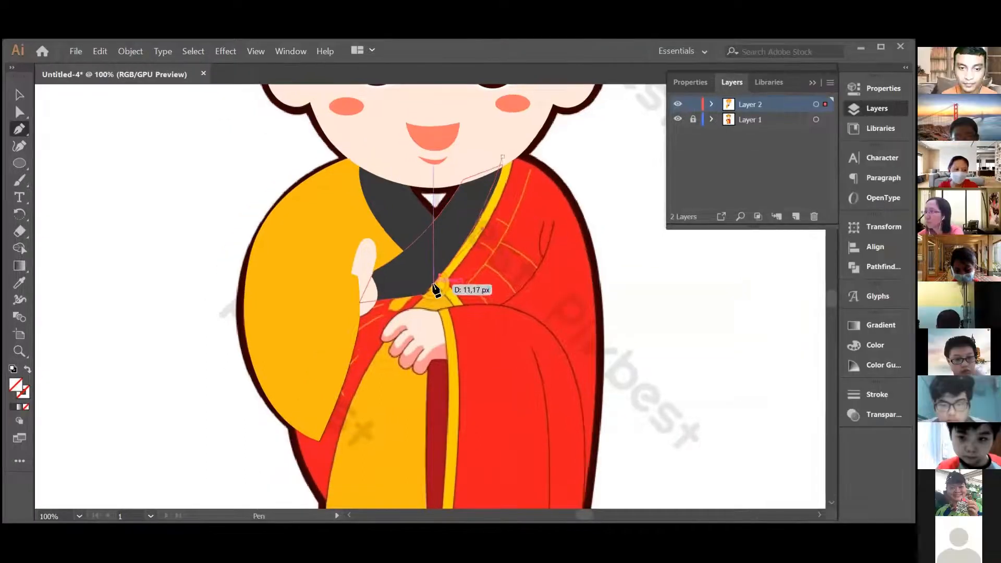
{"action": "left_click", "coordinate": [454, 310]}
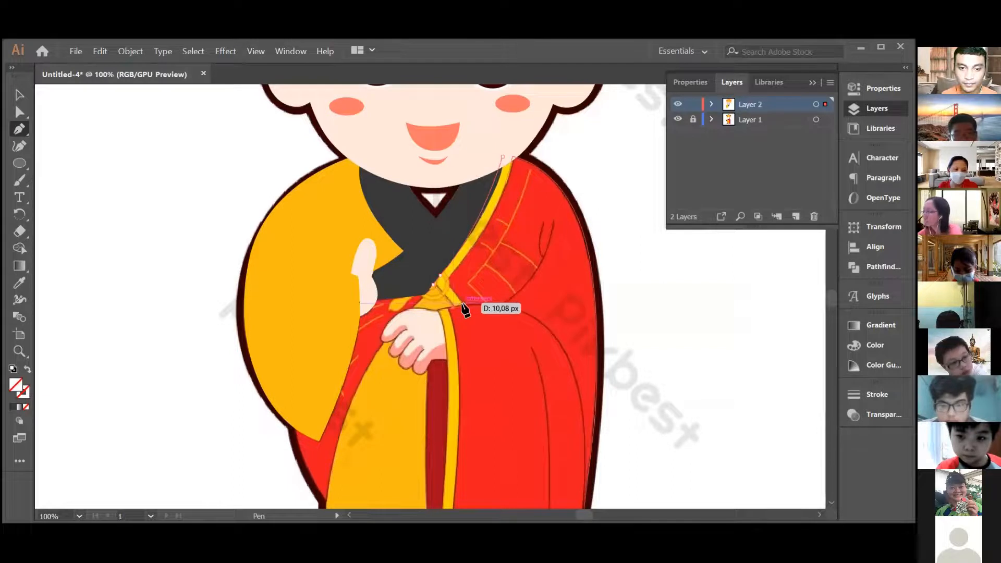
{"action": "left_click", "coordinate": [515, 154]}
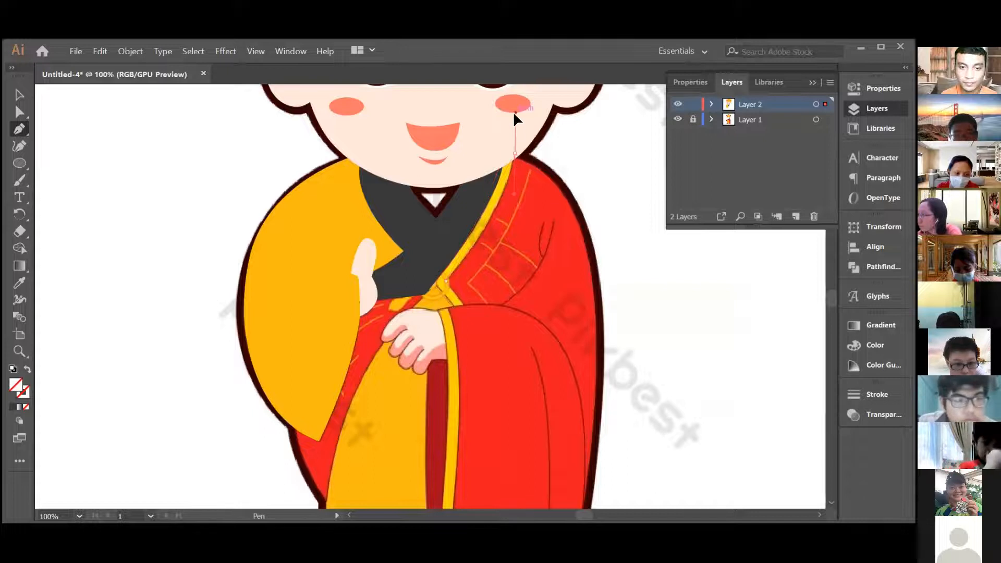
- Fill the collar trim path with the gold sampled from the reference image's trim
{"action": "scroll", "coordinate": [513, 111], "scroll_direction": "up", "scroll_amount": 2}
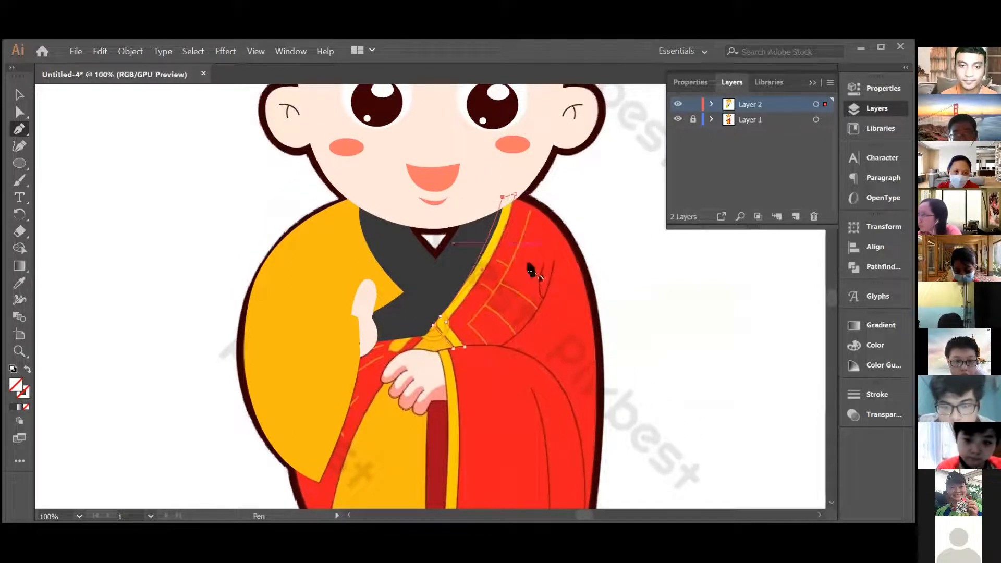
{"action": "left_click", "coordinate": [20, 283]}
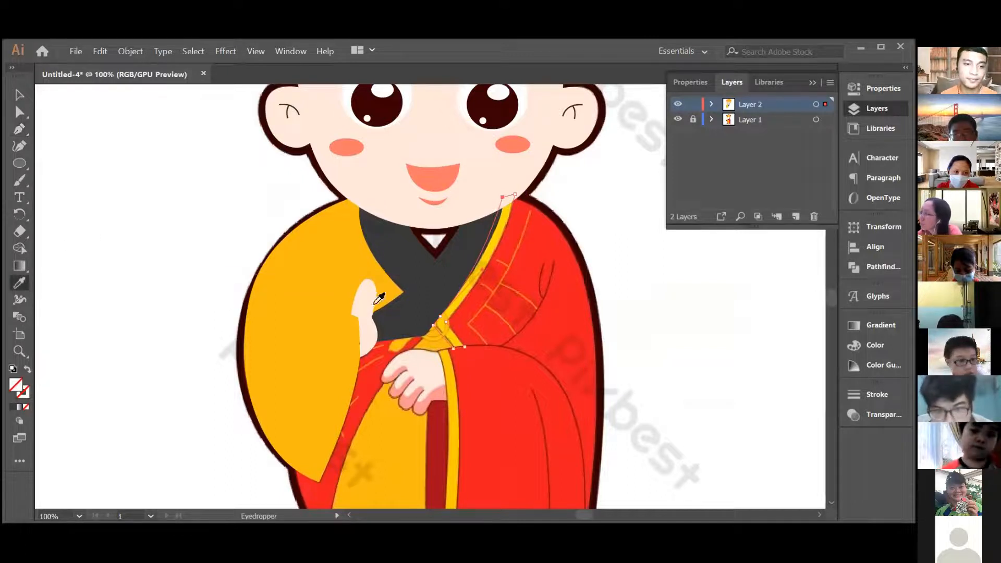
{"action": "left_click", "coordinate": [462, 301]}
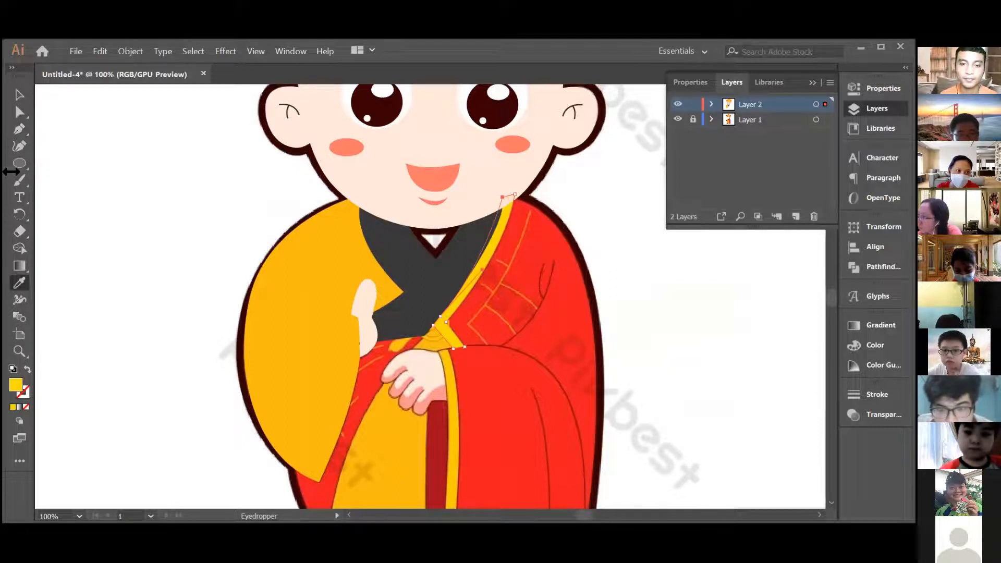
- Trace the short gold hem trim at the robe's outer lower corner as an unfilled closed path, and fill it with sampled gold
{"action": "scroll", "coordinate": [548, 313], "scroll_direction": "down", "scroll_amount": 4}
{"action": "left_click", "coordinate": [20, 94]}
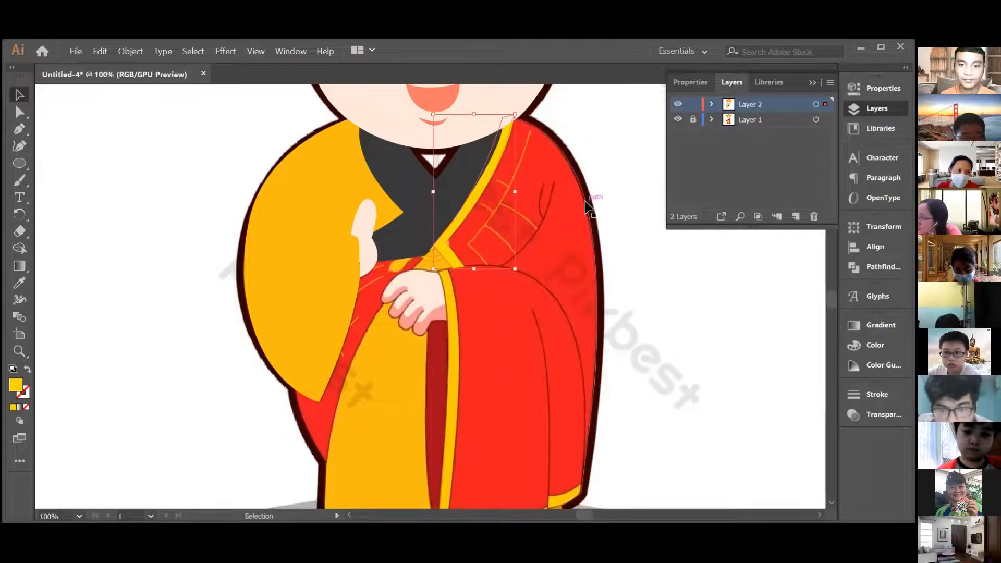
{"action": "left_click", "coordinate": [587, 206]}
{"action": "scroll", "coordinate": [643, 266], "scroll_direction": "down", "scroll_amount": 3}
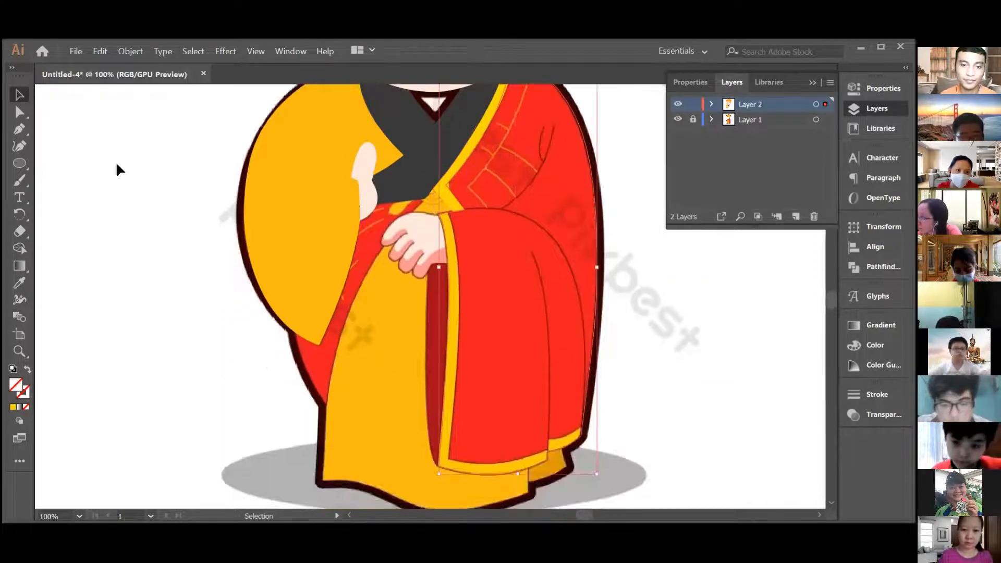
{"action": "left_click", "coordinate": [19, 128]}
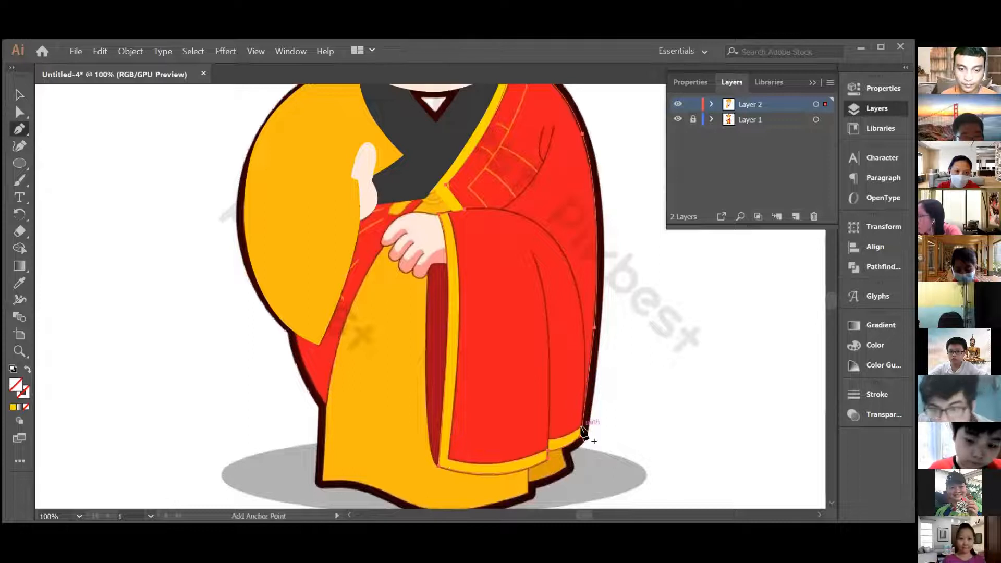
{"action": "left_click", "coordinate": [19, 95]}
{"action": "left_click", "coordinate": [650, 390]}
{"action": "left_click", "coordinate": [19, 130]}
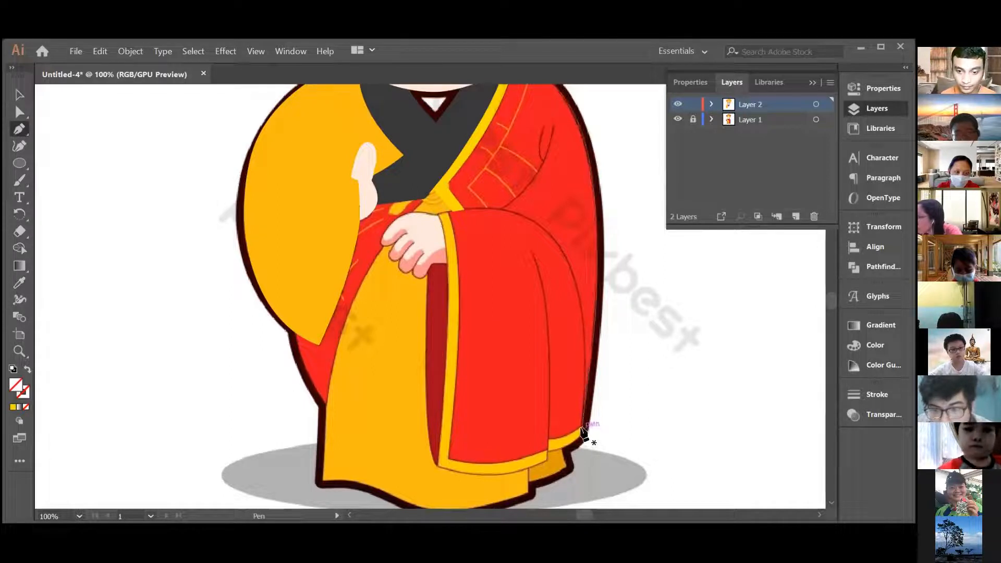
{"action": "left_click_drag", "start_coordinate": [549, 438], "coordinate": [593, 429]}
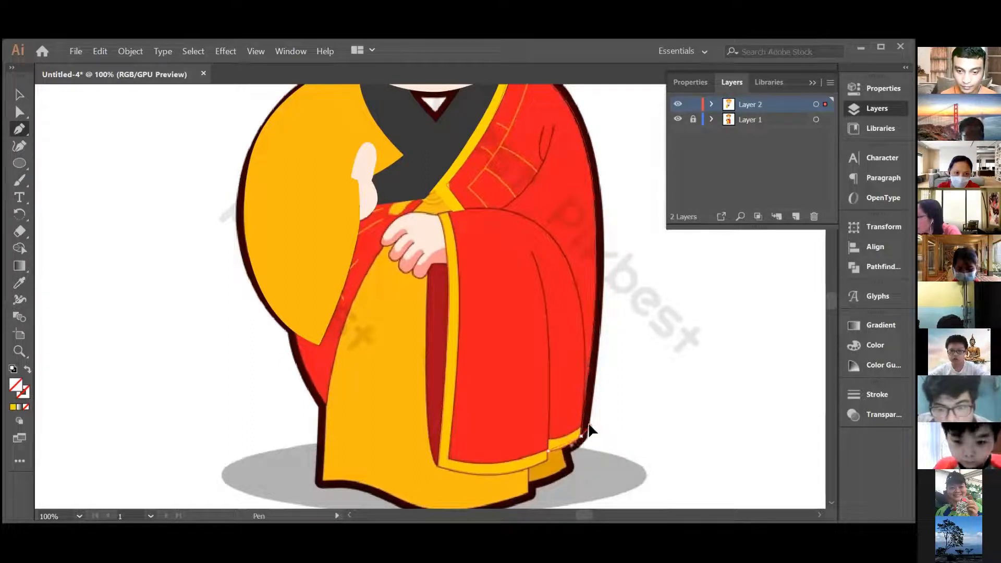
{"action": "left_click", "coordinate": [582, 428]}
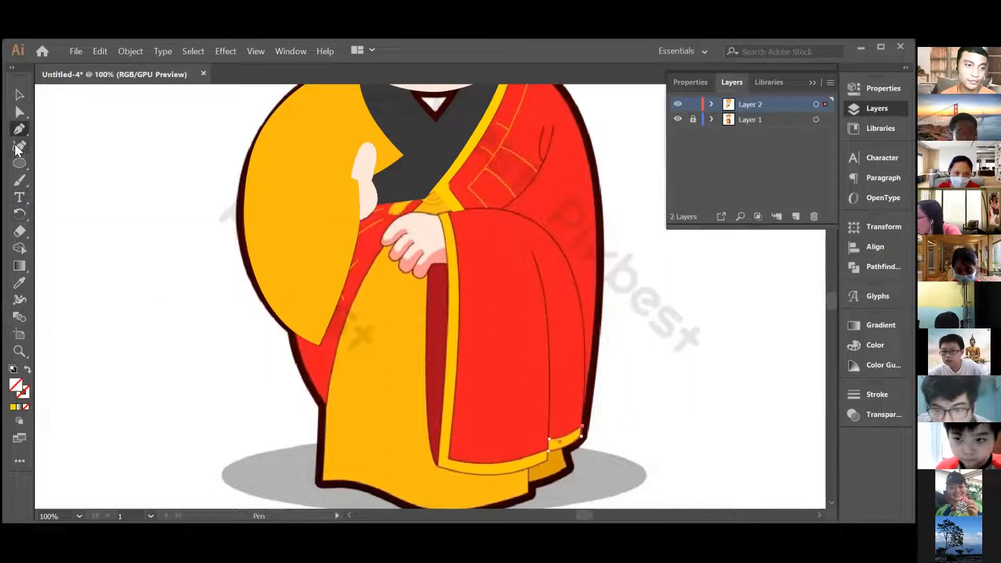
{"action": "left_click", "coordinate": [20, 283]}
{"action": "left_click", "coordinate": [415, 340]}
- Trace the long gold trim's outer edge from the hem step to the front corner and up to the wrist, and remove its fill
{"action": "left_click", "coordinate": [19, 129]}
{"action": "scroll", "coordinate": [591, 440], "scroll_direction": "down", "scroll_amount": 3}
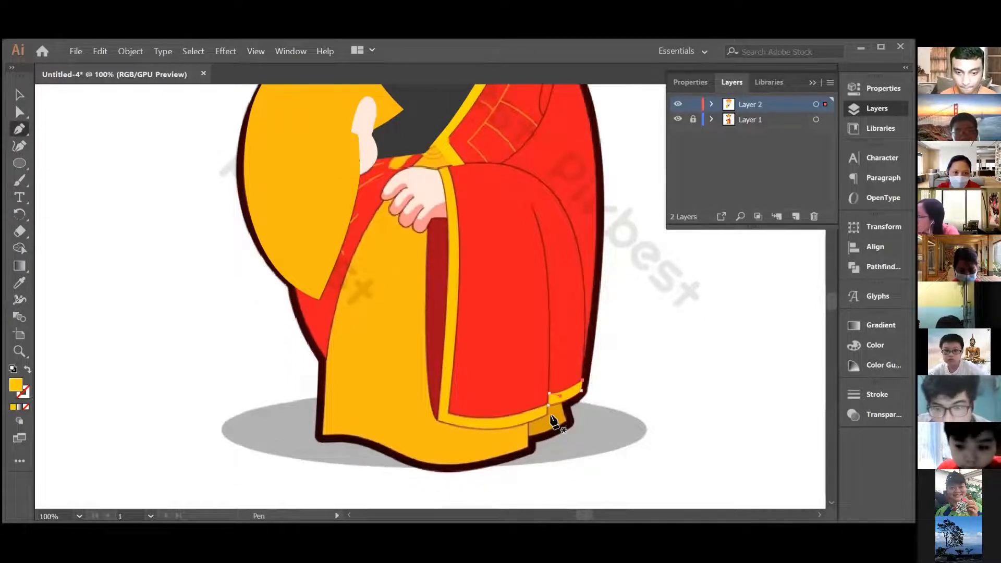
{"action": "left_click", "coordinate": [546, 415]}
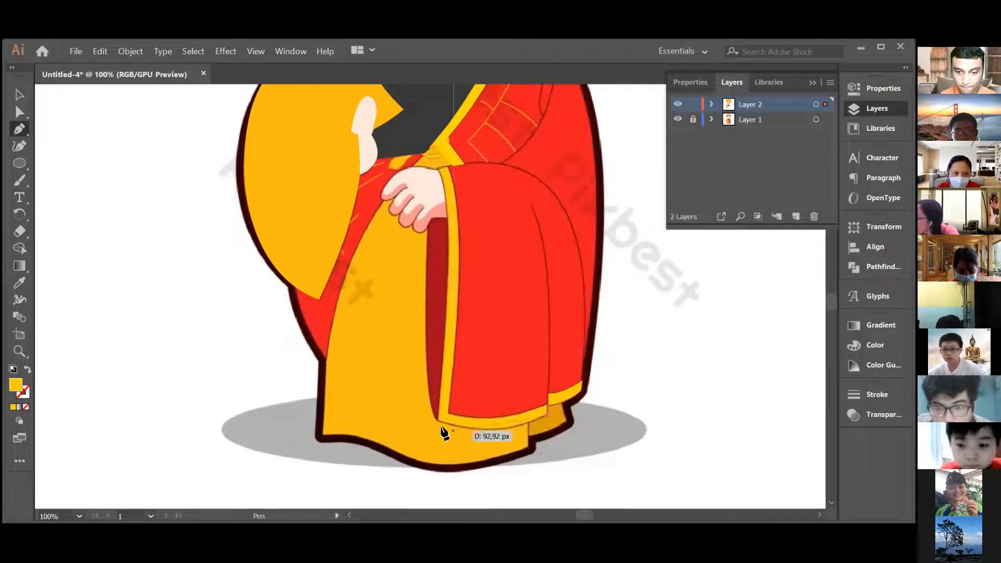
{"action": "left_click_drag", "start_coordinate": [422, 417], "coordinate": [383, 400]}
{"action": "left_click", "coordinate": [438, 421]}
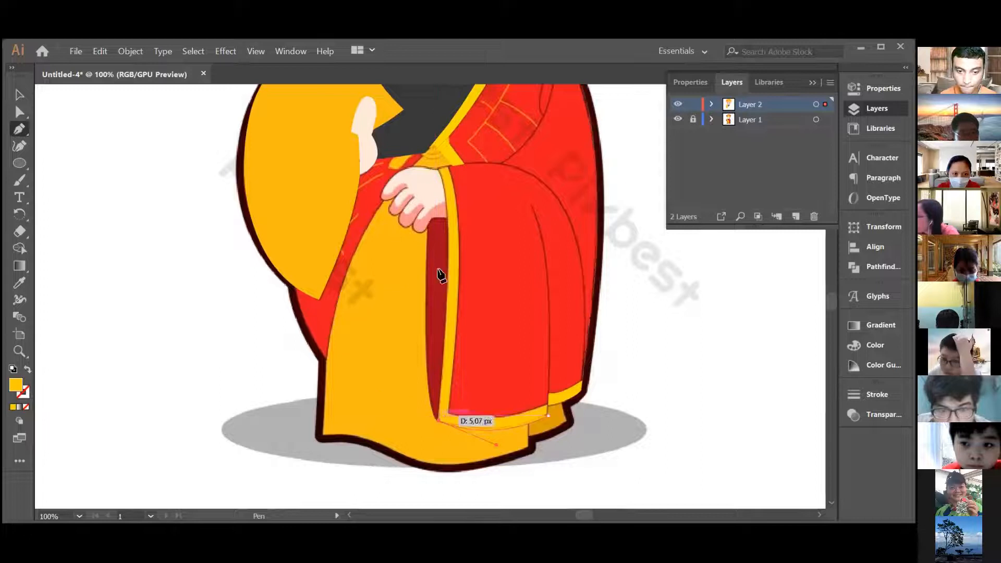
{"action": "left_click_drag", "start_coordinate": [439, 169], "coordinate": [415, 135]}
{"action": "left_click", "coordinate": [439, 168]}
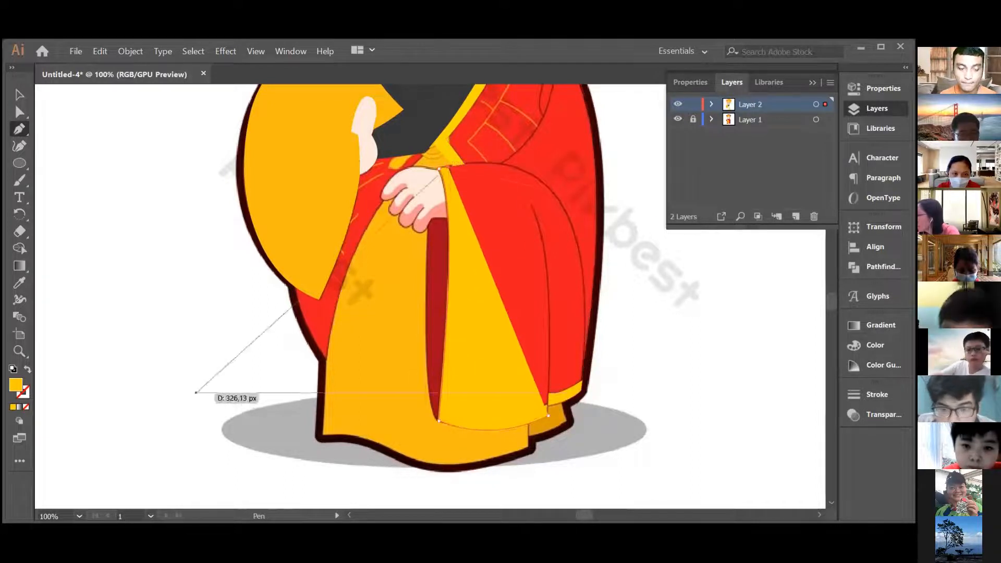
{"action": "left_click", "coordinate": [25, 406]}
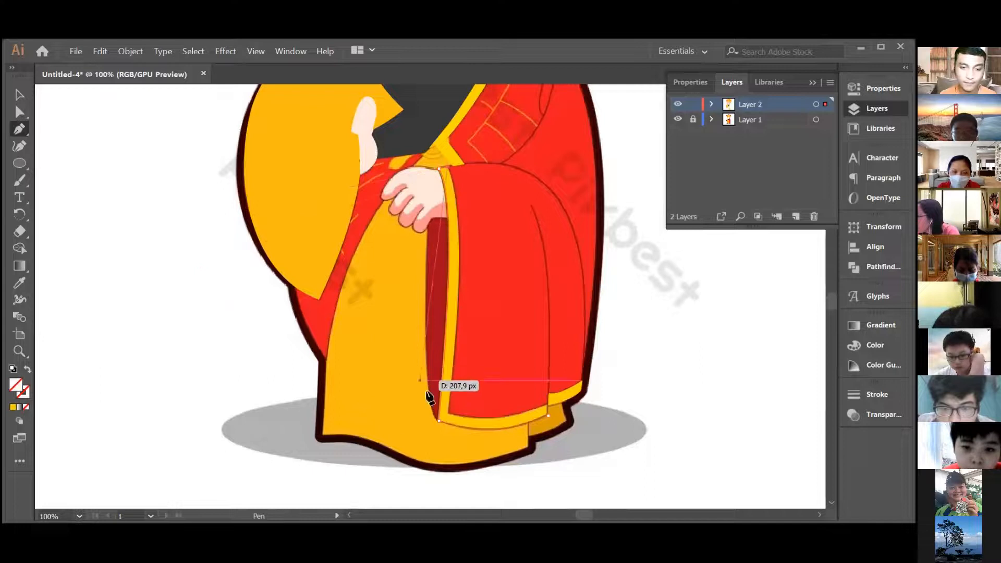
- Close the long trim path down the front's inner edge and back along the hem, and fill it with gold from the short hem trim
{"action": "left_click_drag", "start_coordinate": [449, 416], "coordinate": [423, 508]}
{"action": "scroll", "coordinate": [536, 357], "scroll_direction": "up", "scroll_amount": 3}
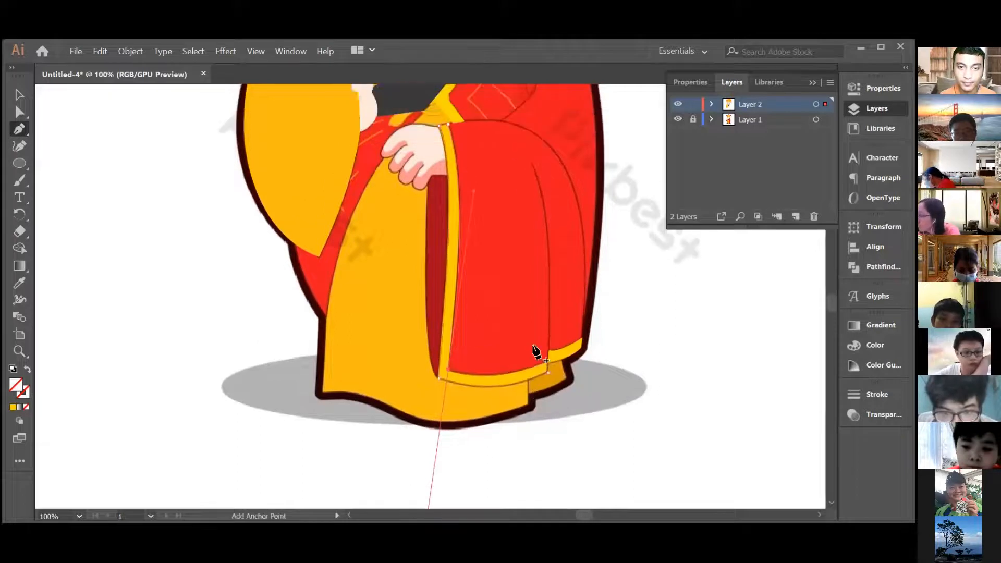
{"action": "left_click", "coordinate": [448, 392]}
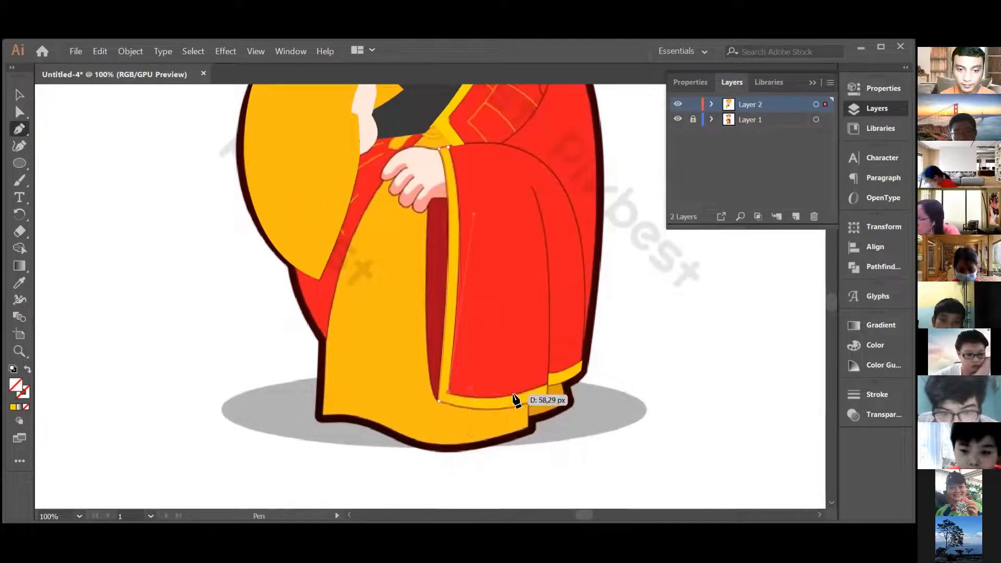
{"action": "mouse_move", "coordinate": [548, 385]}
{"action": "left_mouse_down"}
{"action": "mouse_move", "coordinate": [576, 371]}
{"action": "mouse_move", "coordinate": [554, 384]}
{"action": "mouse_move", "coordinate": [551, 401]}
{"action": "left_mouse_up"}
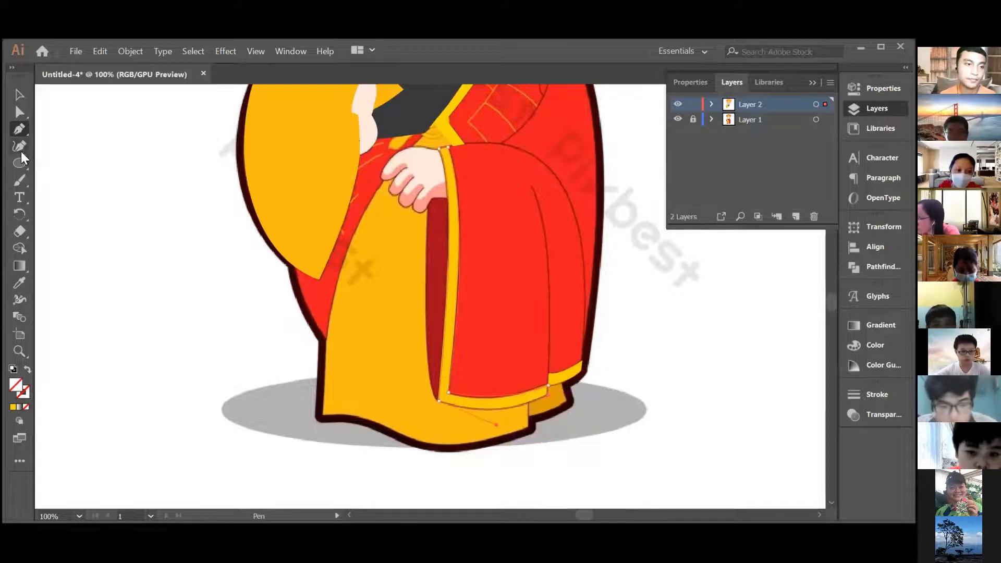
{"action": "left_click", "coordinate": [19, 283]}
{"action": "left_click", "coordinate": [567, 372]}
- Select the large robe outline and fill it with the red sampled from the reference robe
{"action": "scroll", "coordinate": [532, 239], "scroll_direction": "up", "scroll_amount": 3}
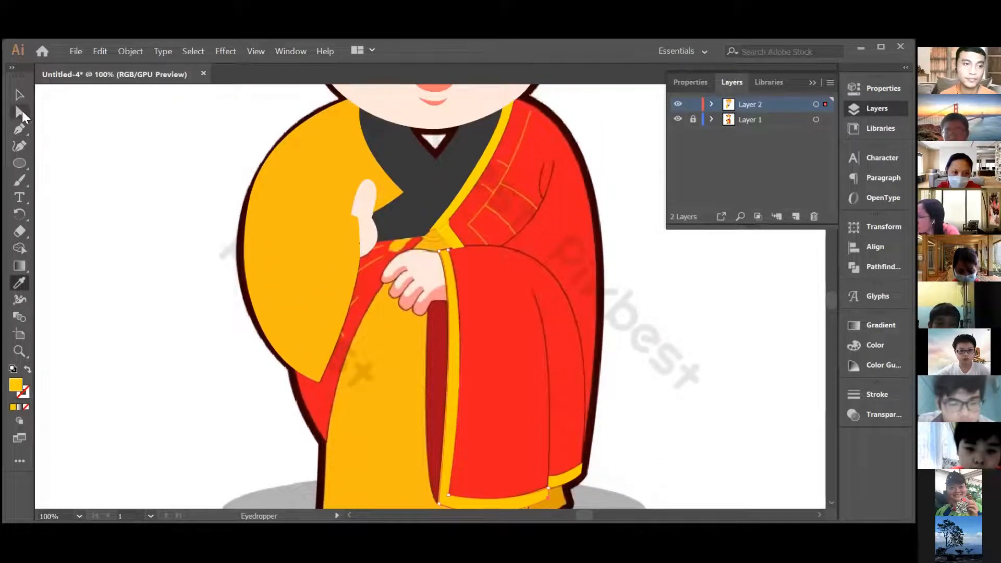
{"action": "left_click", "coordinate": [18, 99]}
{"action": "left_click", "coordinate": [592, 192]}
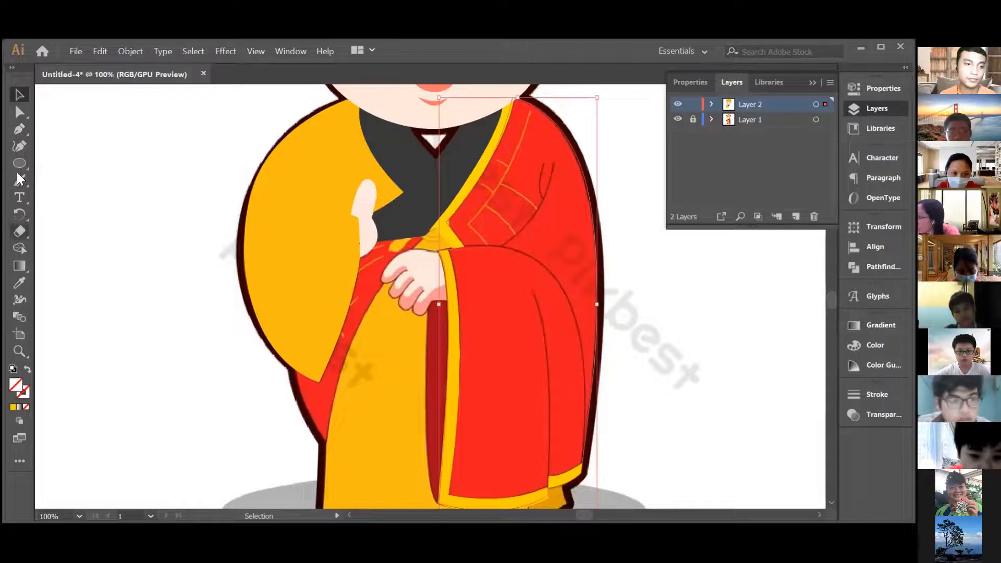
{"action": "left_click", "coordinate": [24, 284]}
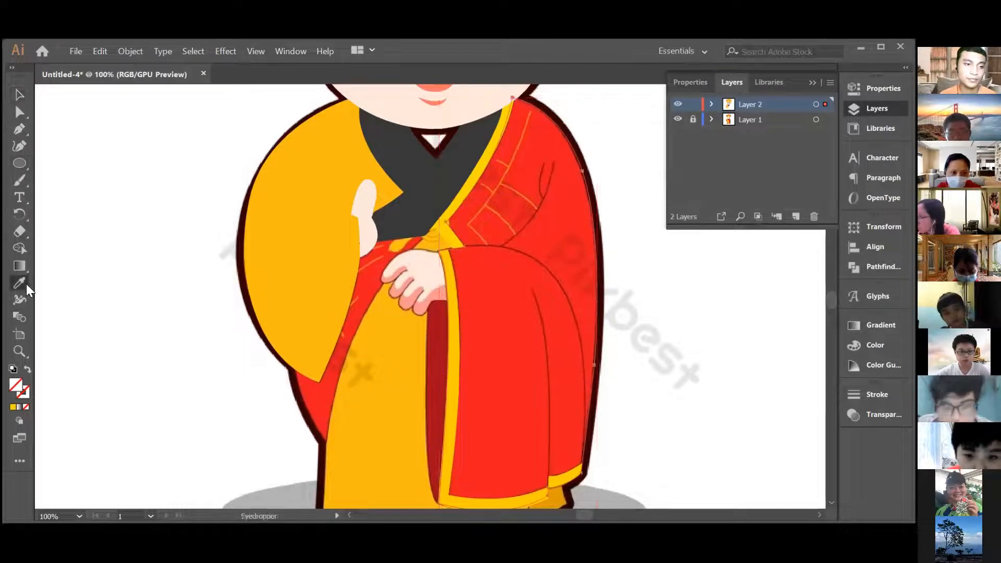
{"action": "left_click", "coordinate": [489, 309]}
- Start a Pen path at the lower tip of the dark red strip beside the front trim and curve it up to the wrist
{"action": "scroll", "coordinate": [582, 295], "scroll_direction": "down", "scroll_amount": 3}
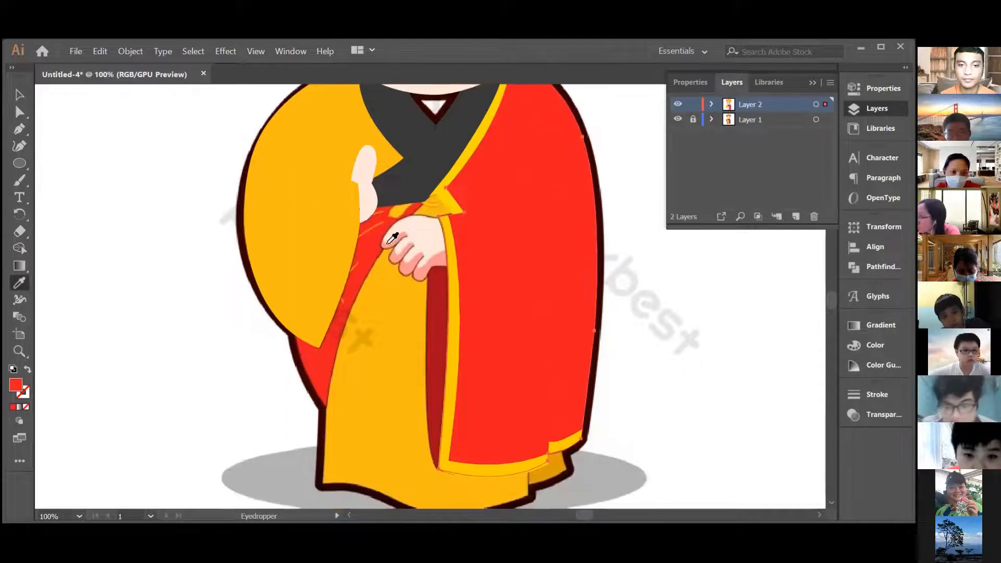
{"action": "left_click", "coordinate": [19, 129]}
{"action": "scroll", "coordinate": [407, 208], "scroll_direction": "up", "scroll_amount": 2}
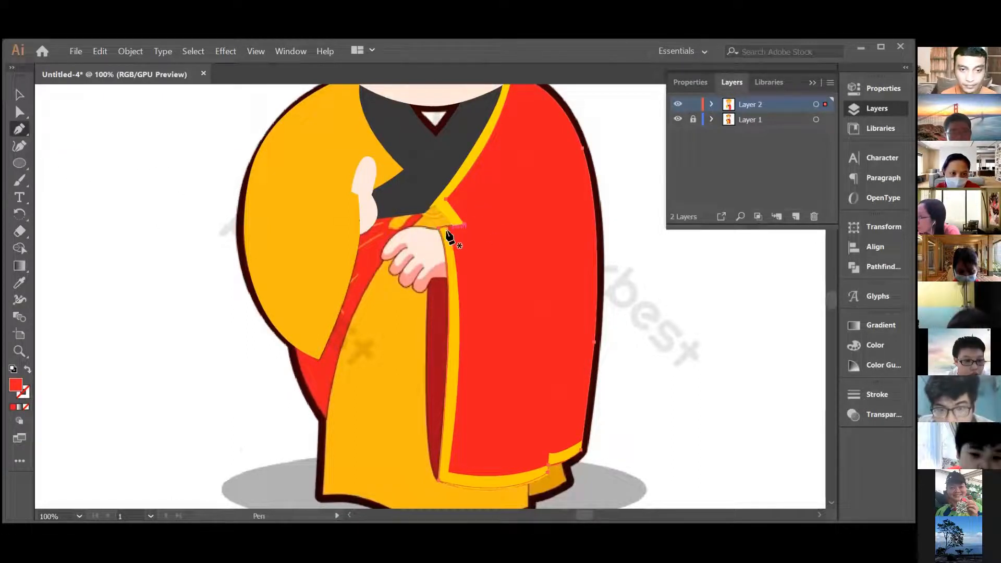
{"action": "left_click", "coordinate": [436, 480]}
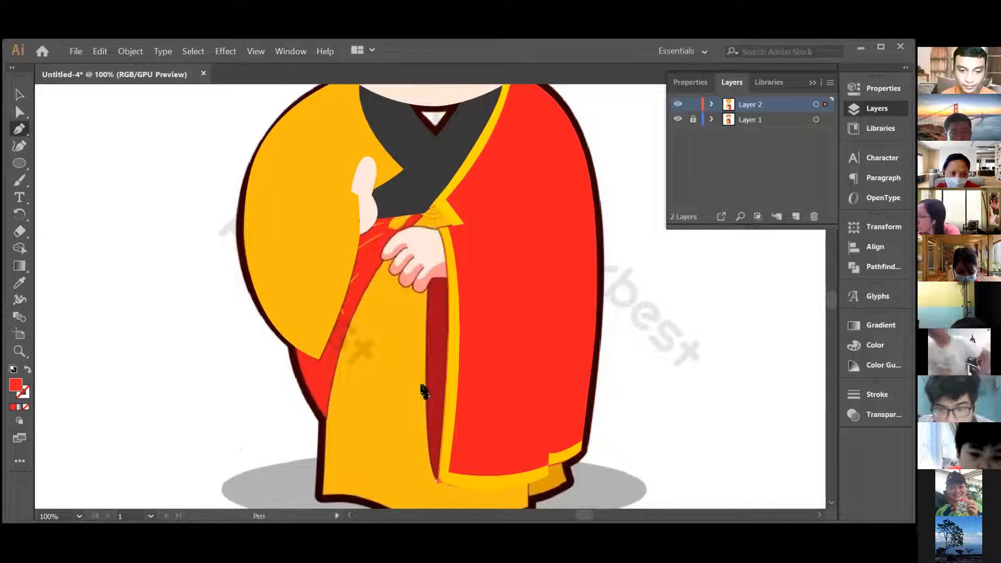
{"action": "left_click_drag", "start_coordinate": [436, 228], "coordinate": [469, 183]}
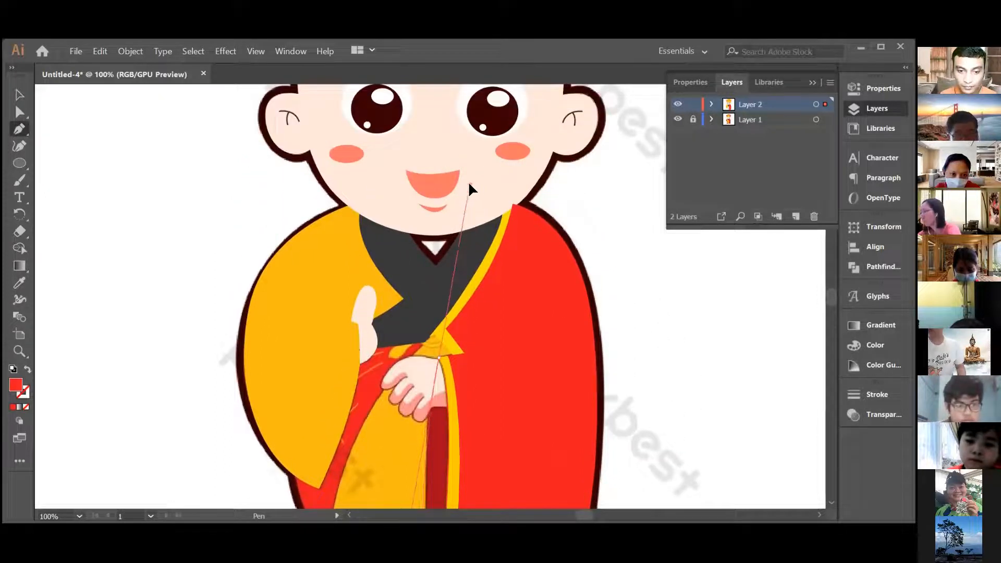
{"action": "scroll", "coordinate": [516, 365], "scroll_direction": "down", "scroll_amount": 5}
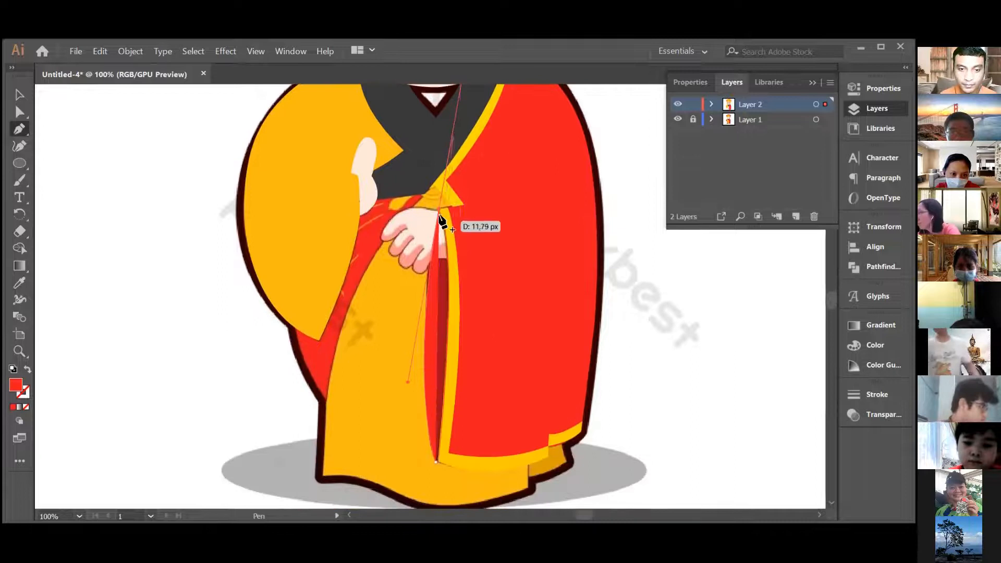
{"action": "left_click", "coordinate": [437, 462]}
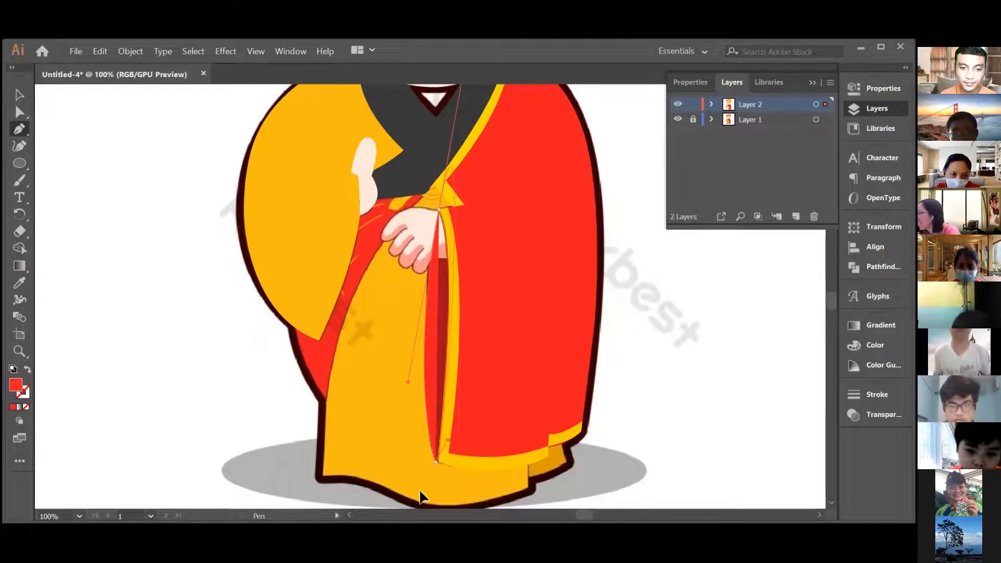
{"action": "left_click_drag", "start_coordinate": [420, 495], "coordinate": [421, 493]}
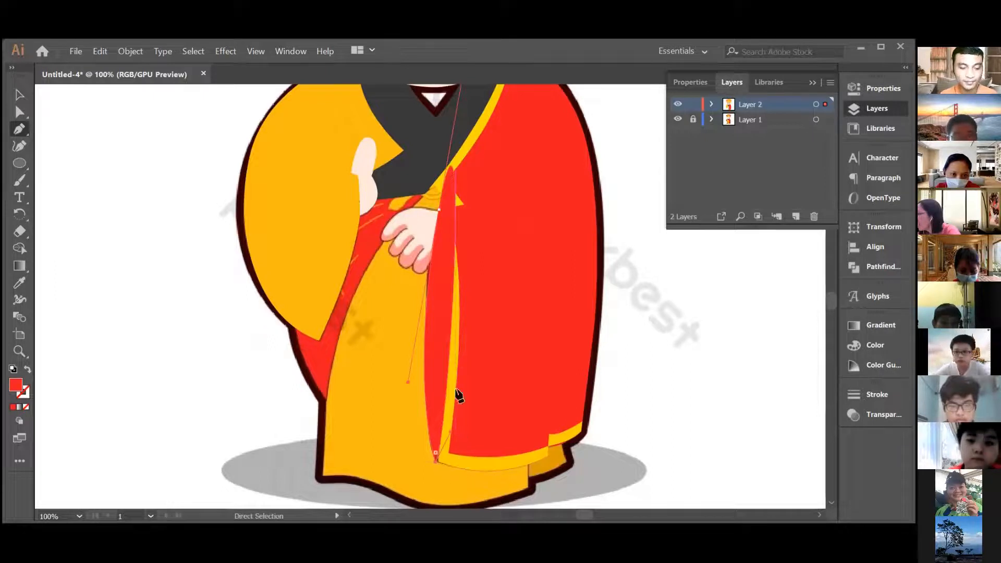
{"action": "key", "text": "ctrl+z"}
- Continue the dark red strip's Pen path from the wrist back down along the front trim and close it at its lower tip
{"action": "left_click", "coordinate": [438, 209]}
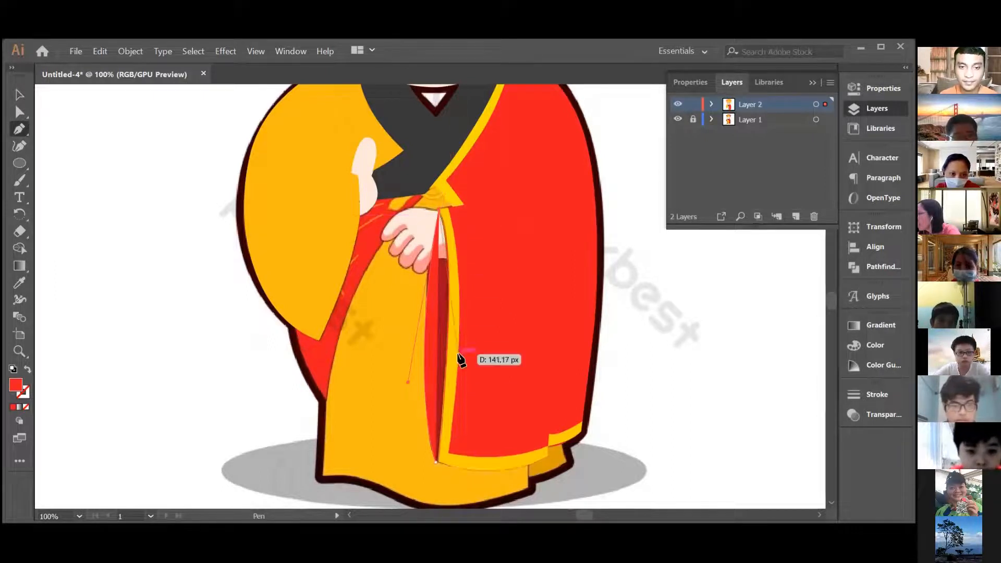
{"action": "left_click", "coordinate": [436, 462]}
{"action": "scroll", "coordinate": [409, 469], "scroll_direction": "down", "scroll_amount": 5}
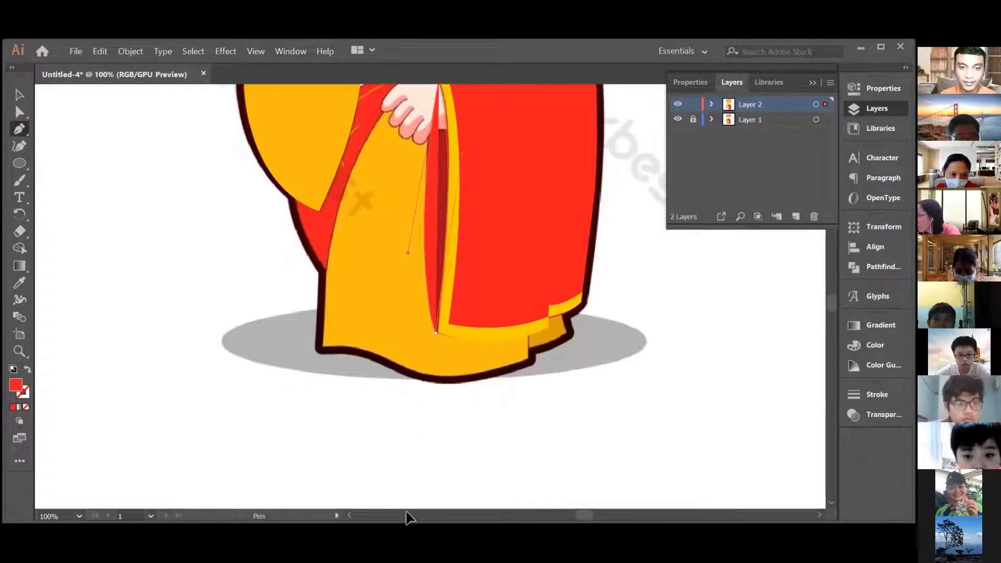
{"action": "scroll", "coordinate": [409, 500], "scroll_direction": "down", "scroll_amount": 2}
{"action": "scroll", "coordinate": [521, 287], "scroll_direction": "up", "scroll_amount": 3}
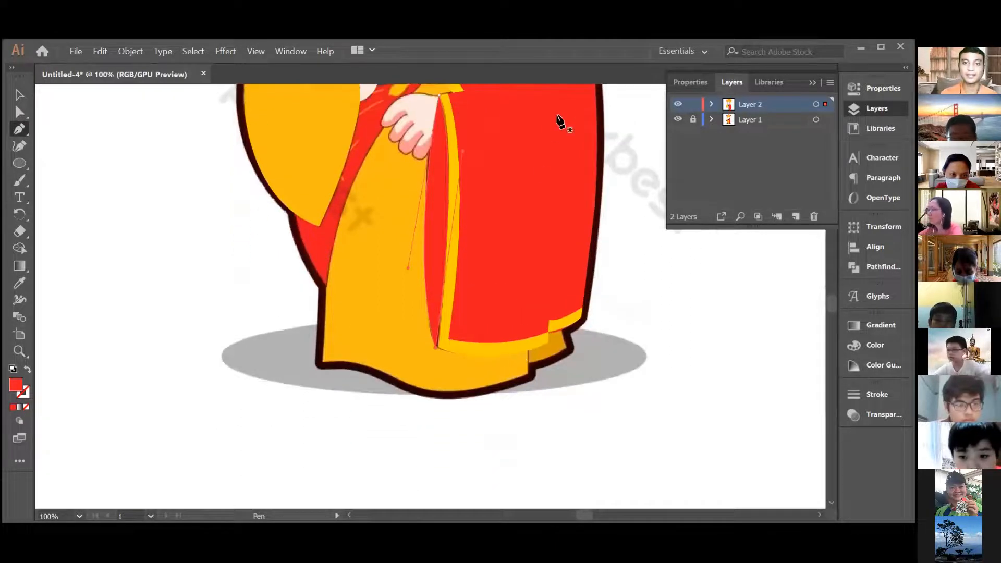
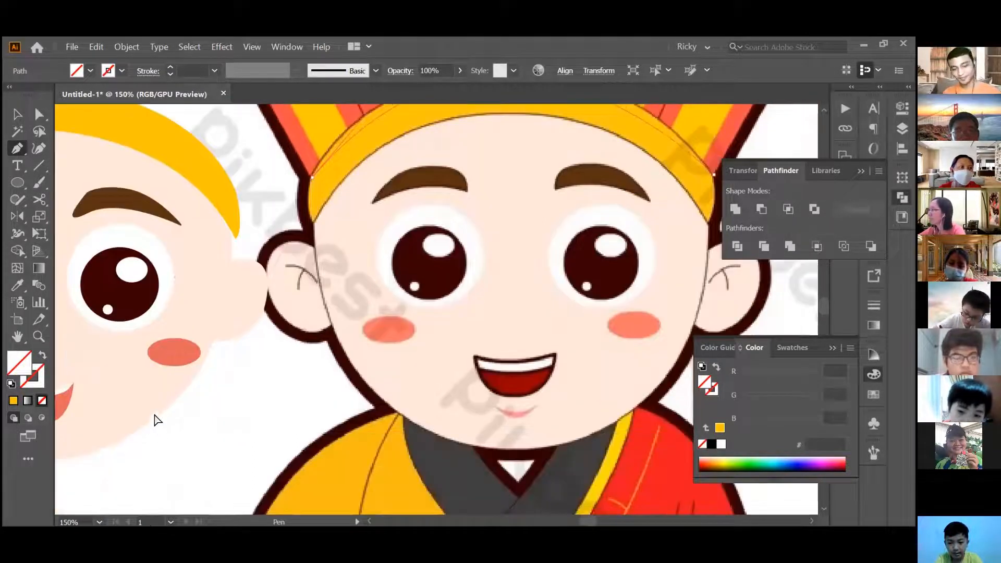
- Undo the headdress outline's last segment and try to curve it along the headband's upper edge between the two corners
{"action": "key", "text": "ctrl+z"}
{"action": "scroll", "coordinate": [324, 261], "scroll_direction": "up", "scroll_amount": 3}
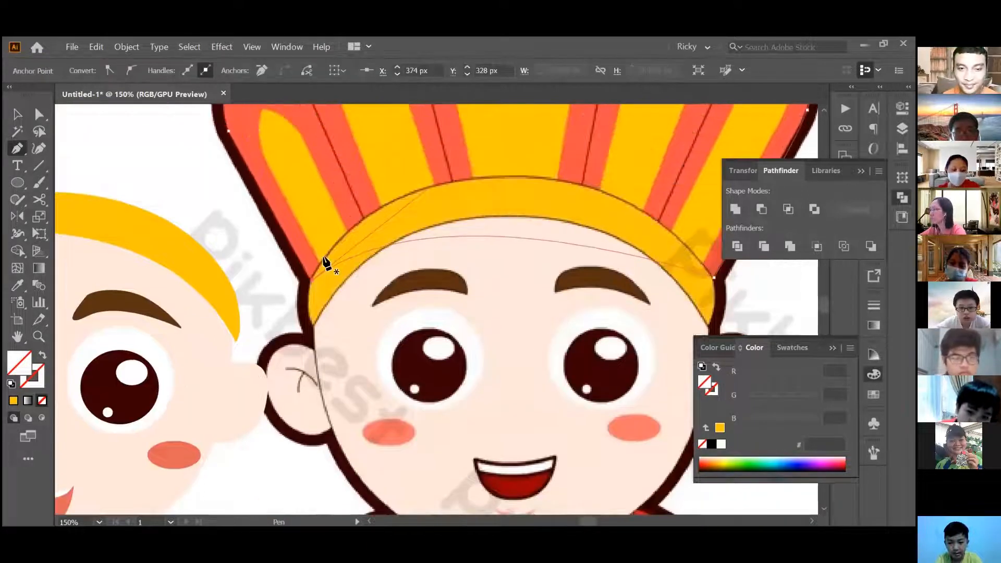
{"action": "left_click", "coordinate": [323, 264]}
{"action": "mouse_move", "coordinate": [588, 183]}
{"action": "left_mouse_down"}
{"action": "mouse_move", "coordinate": [432, 270]}
{"action": "mouse_move", "coordinate": [313, 286]}
{"action": "mouse_move", "coordinate": [297, 364]}
{"action": "mouse_move", "coordinate": [382, 377]}
{"action": "mouse_move", "coordinate": [239, 452]}
{"action": "mouse_move", "coordinate": [125, 413]}
{"action": "mouse_move", "coordinate": [230, 398]}
{"action": "mouse_move", "coordinate": [353, 282]}
{"action": "mouse_move", "coordinate": [127, 461]}
{"action": "mouse_move", "coordinate": [40, 473]}
{"action": "mouse_move", "coordinate": [105, 482]}
{"action": "mouse_move", "coordinate": [123, 498]}
{"action": "mouse_move", "coordinate": [136, 480]}
{"action": "mouse_move", "coordinate": [174, 471]}
{"action": "mouse_move", "coordinate": [188, 475]}
{"action": "mouse_move", "coordinate": [182, 490]}
{"action": "mouse_move", "coordinate": [143, 462]}
{"action": "mouse_move", "coordinate": [196, 391]}
{"action": "mouse_move", "coordinate": [349, 268]}
{"action": "mouse_move", "coordinate": [382, 255]}
{"action": "left_mouse_up"}
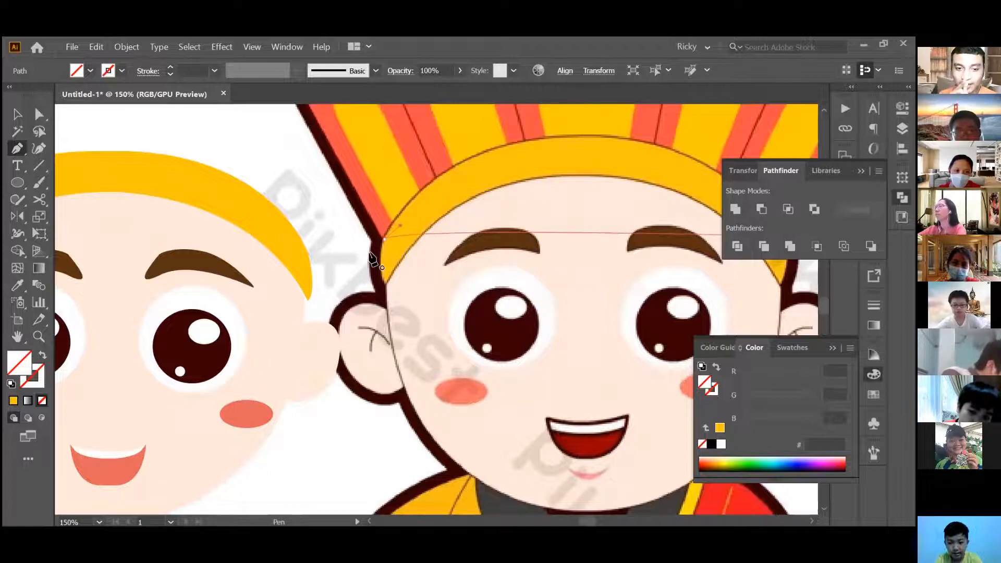
{"action": "scroll", "coordinate": [369, 255], "scroll_direction": "right", "scroll_amount": 2}
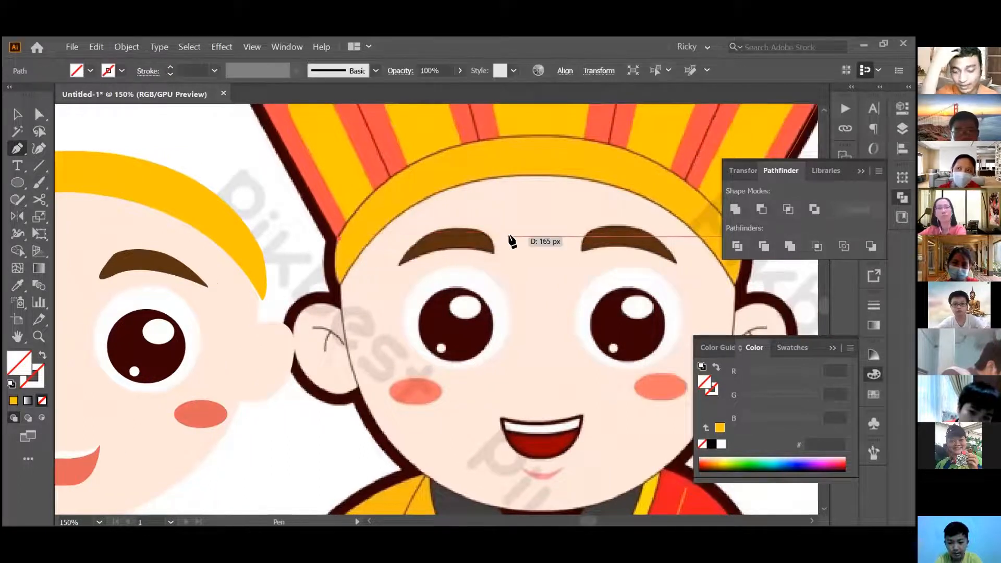
{"action": "scroll", "coordinate": [513, 241], "scroll_direction": "right", "scroll_amount": 6}
{"action": "scroll", "coordinate": [401, 219], "scroll_direction": "right", "scroll_amount": 1}
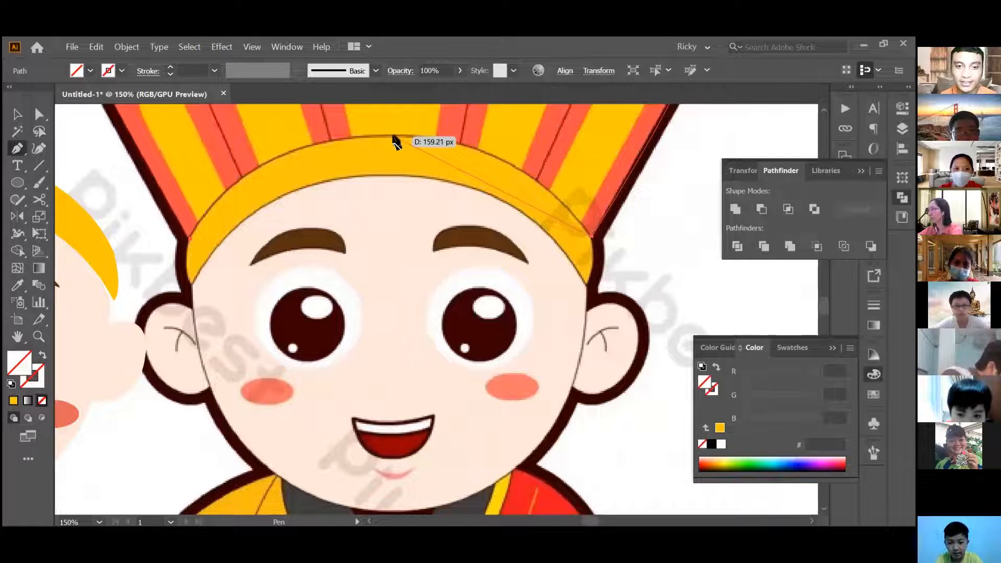
- Trace the headdress's lower edge with a smooth anchor at the headband's upper centre and close the outline at the opposite corner
{"action": "left_click", "coordinate": [394, 142]}
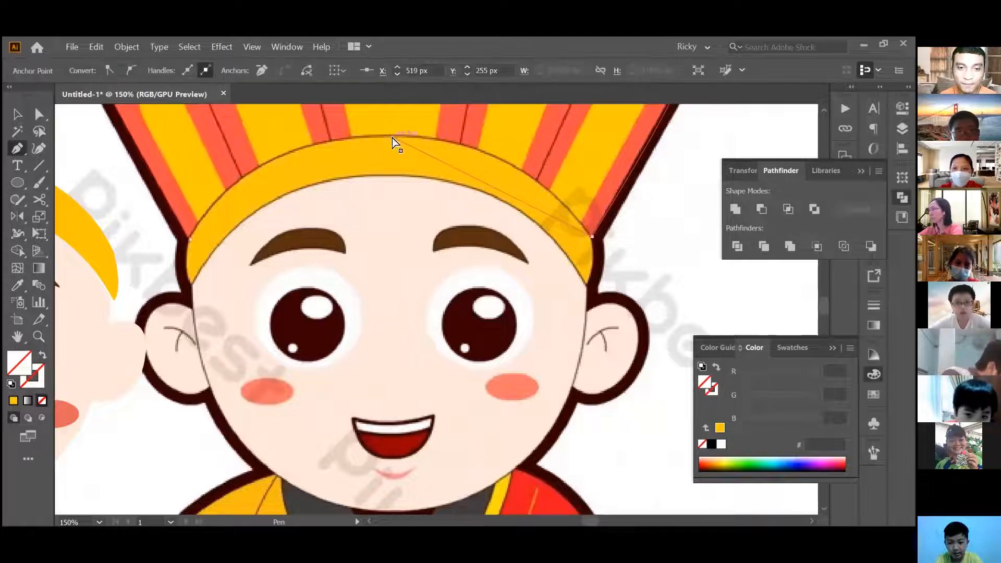
{"action": "left_click_drag", "start_coordinate": [394, 142], "coordinate": [269, 158]}
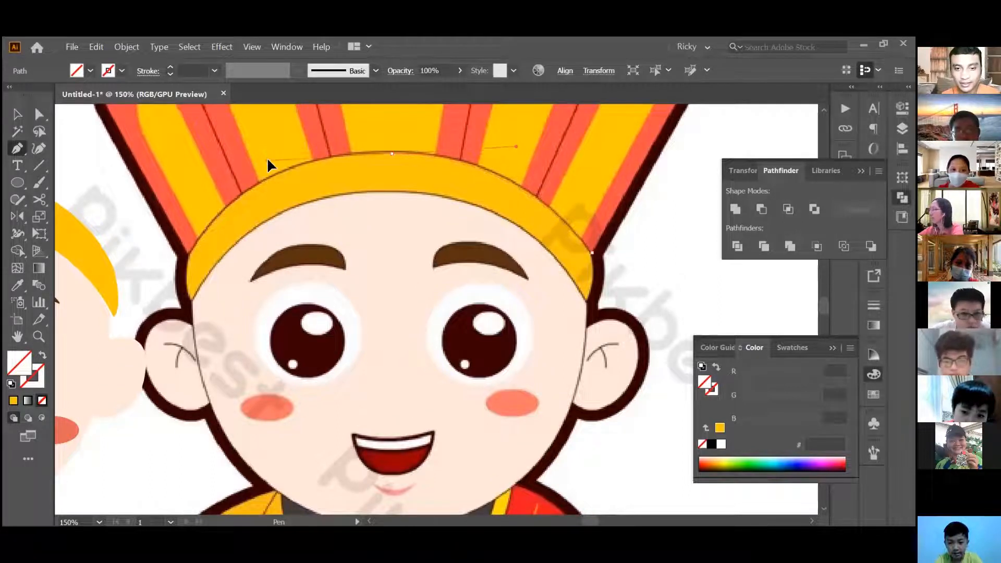
{"action": "left_click_drag", "start_coordinate": [269, 165], "coordinate": [268, 163]}
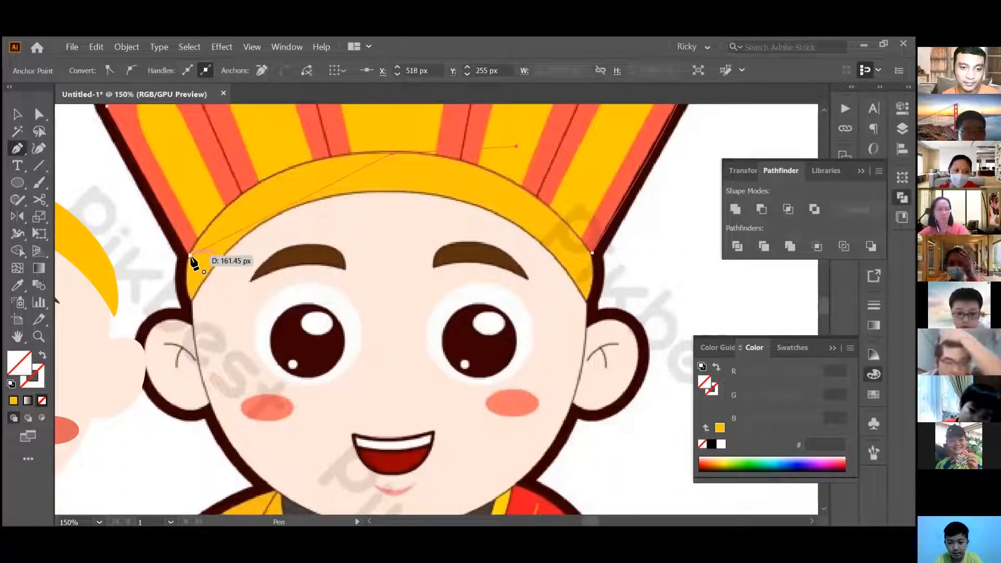
{"action": "left_click_drag", "start_coordinate": [186, 265], "coordinate": [163, 349]}
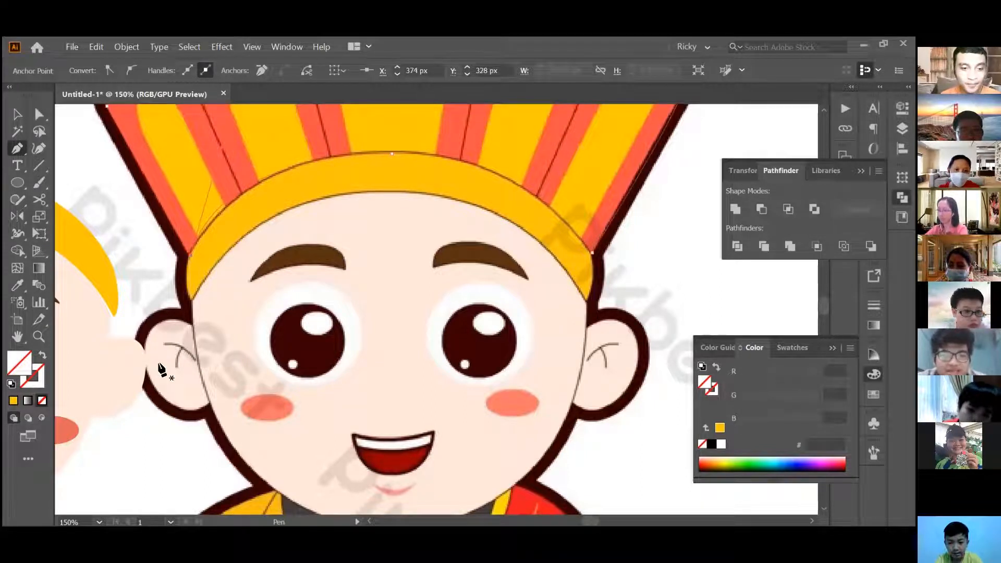
{"action": "key", "text": "ctrl"}
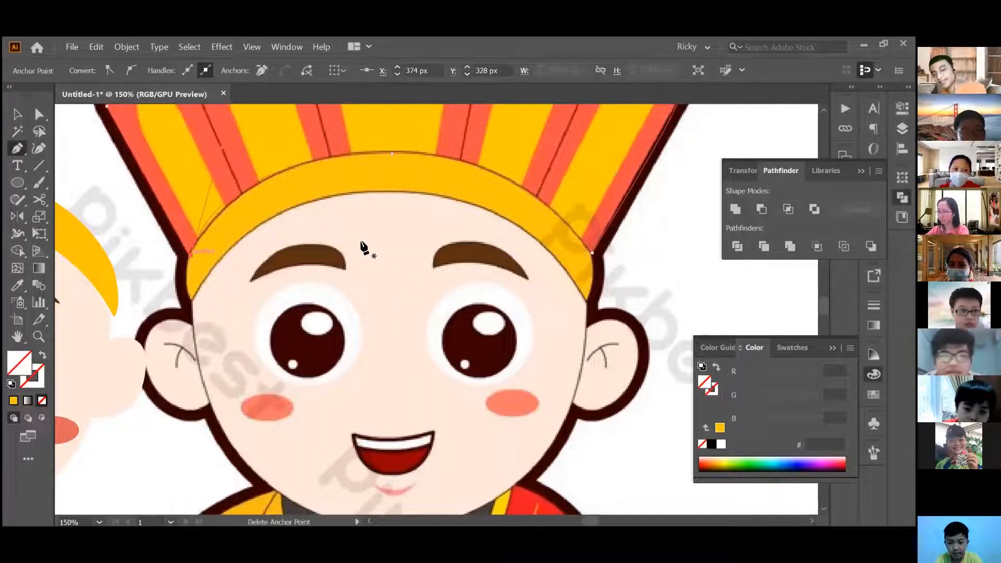
{"action": "scroll", "coordinate": [364, 247], "scroll_direction": "left", "scroll_amount": 5}
{"action": "key", "text": "v"}
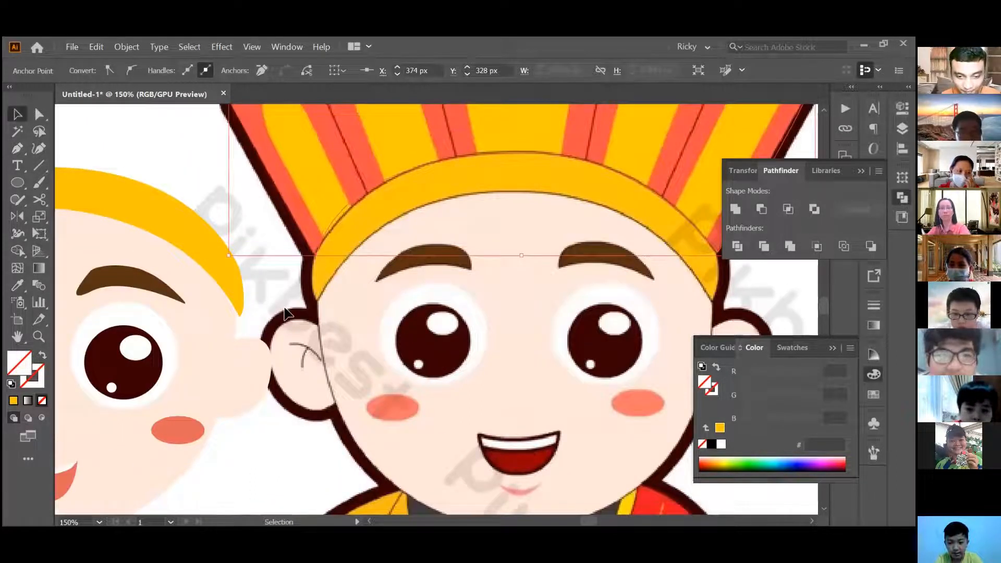
{"action": "scroll", "coordinate": [310, 358], "scroll_direction": "right", "scroll_amount": 8}
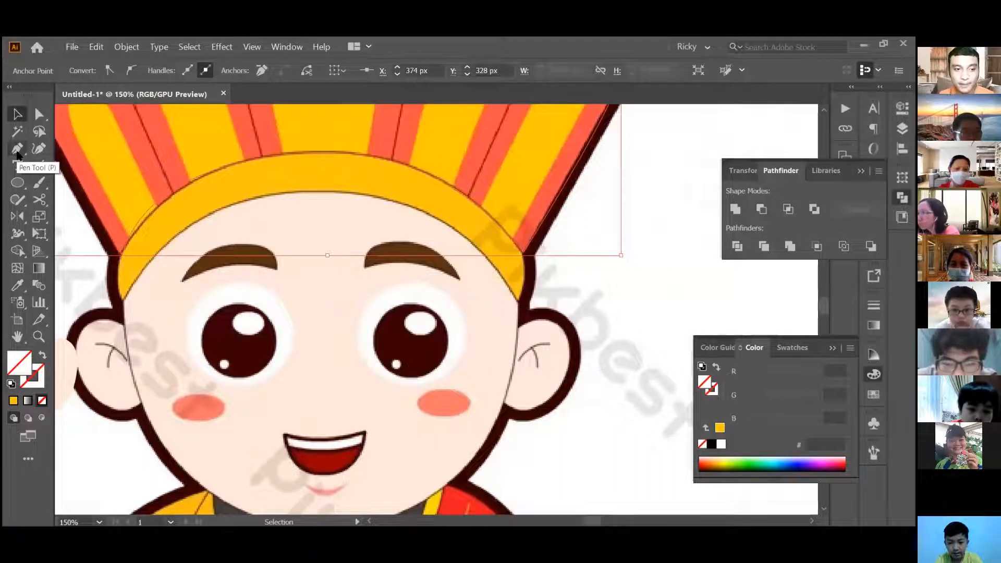
{"action": "left_click", "coordinate": [17, 150]}
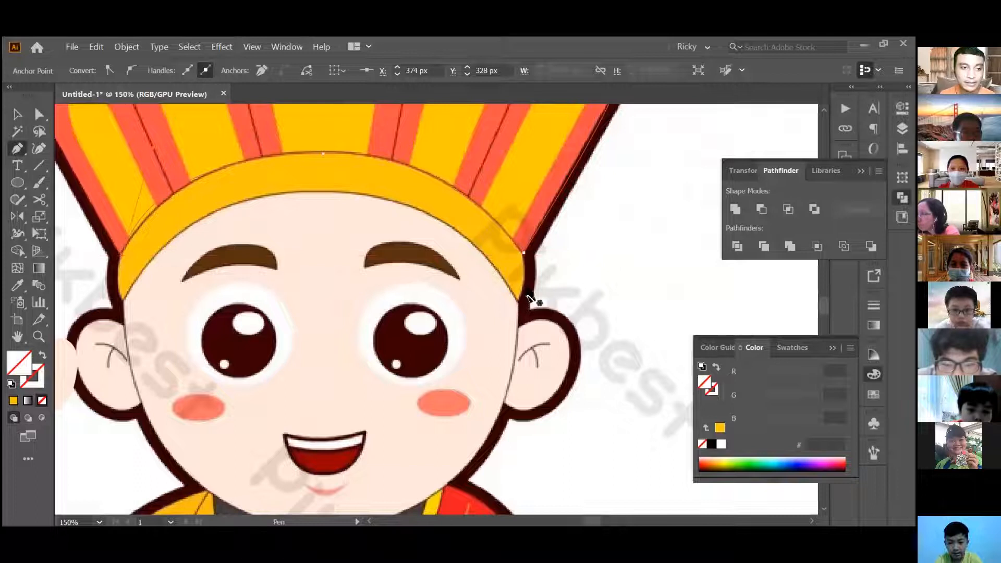
{"action": "right_click", "coordinate": [522, 364]}
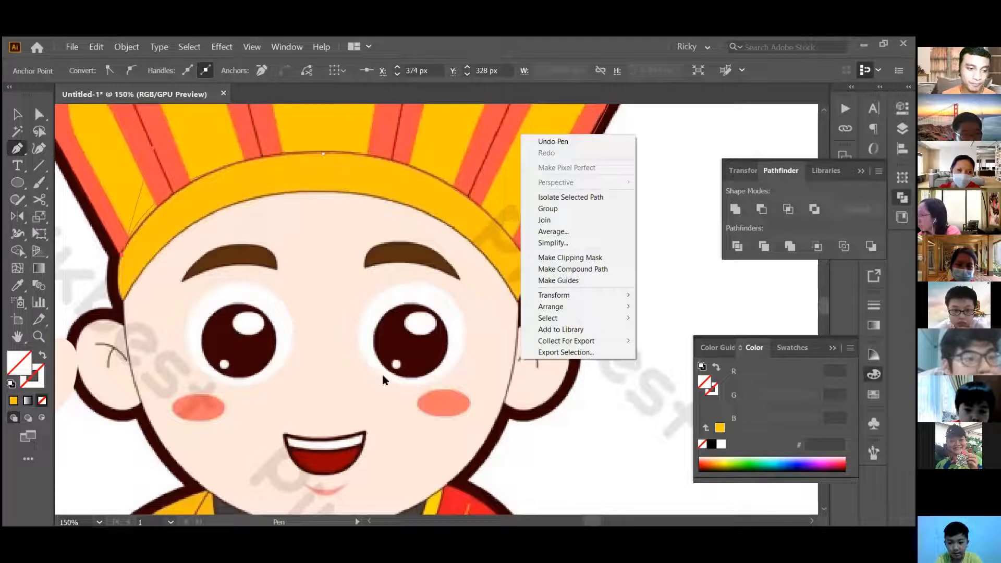
{"action": "left_click", "coordinate": [623, 379]}
{"action": "left_click", "coordinate": [622, 379]}
{"action": "scroll", "coordinate": [623, 379], "scroll_direction": "right", "scroll_amount": 3}
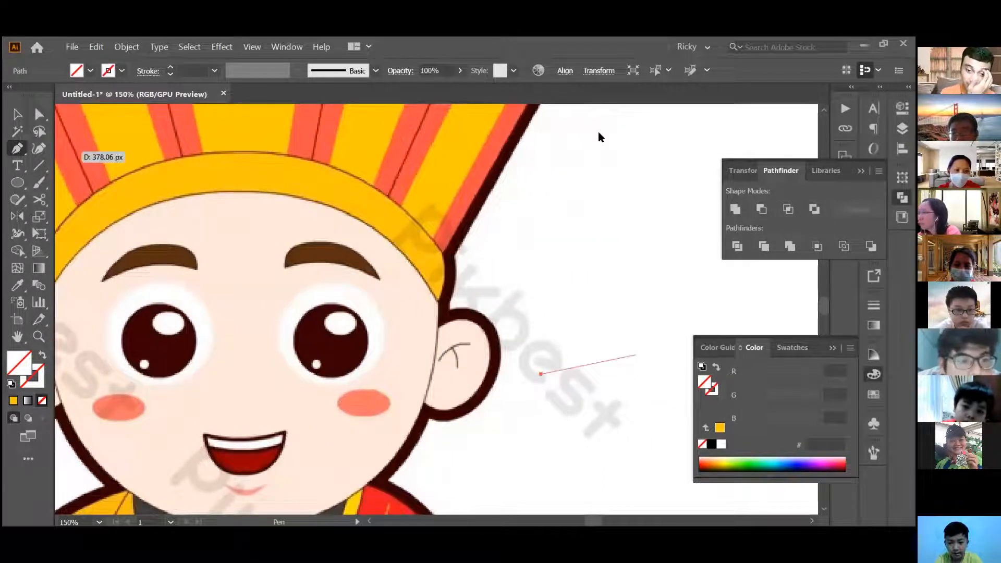
{"action": "left_click", "coordinate": [473, 309]}
{"action": "left_click_drag", "start_coordinate": [490, 288], "coordinate": [497, 313]}
{"action": "key", "text": "Delete"}
{"action": "key", "text": "Delete"}
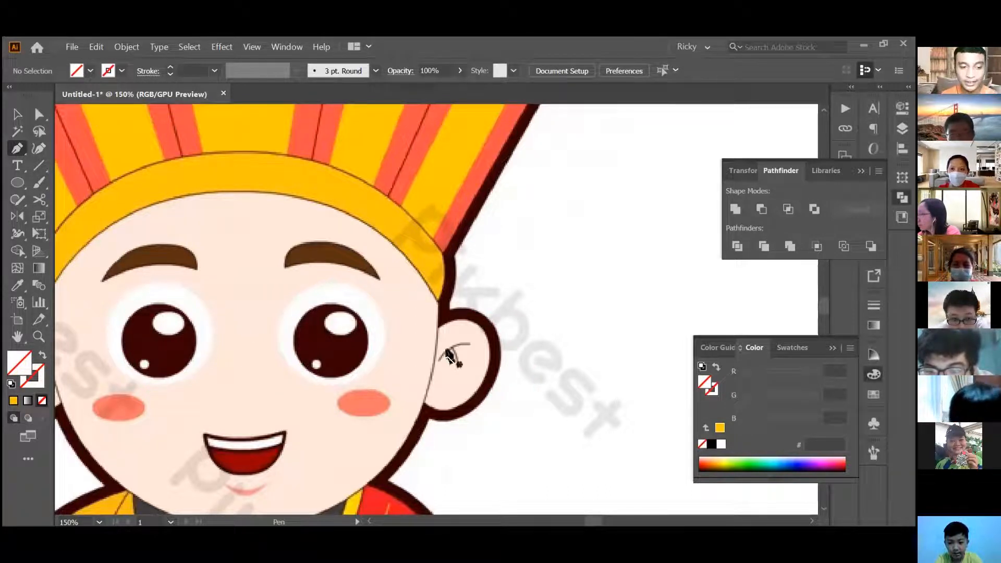
- Sample the brown of the ear's inner crease and try to start a Pen path along it
{"action": "left_click", "coordinate": [40, 388]}
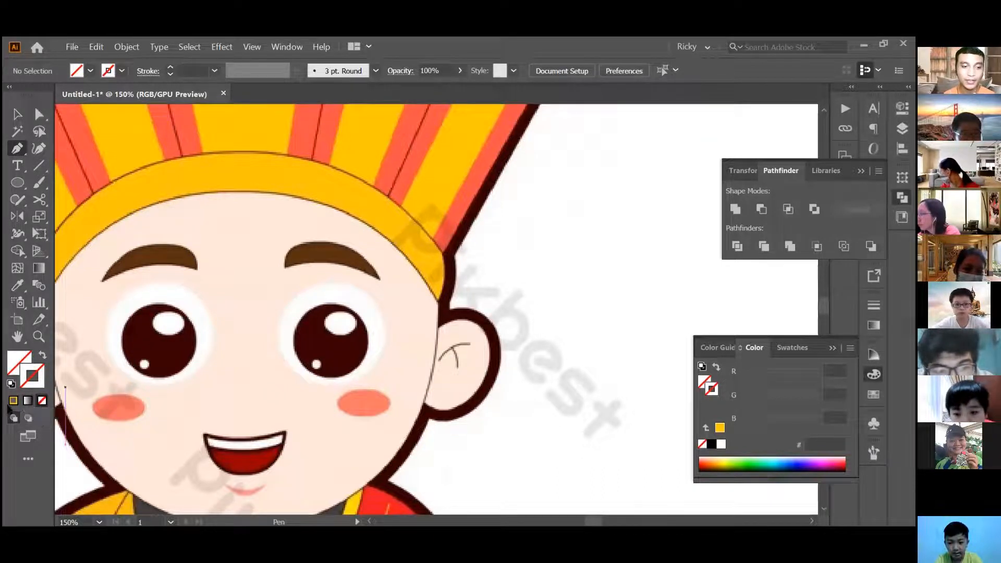
{"action": "left_click", "coordinate": [13, 401]}
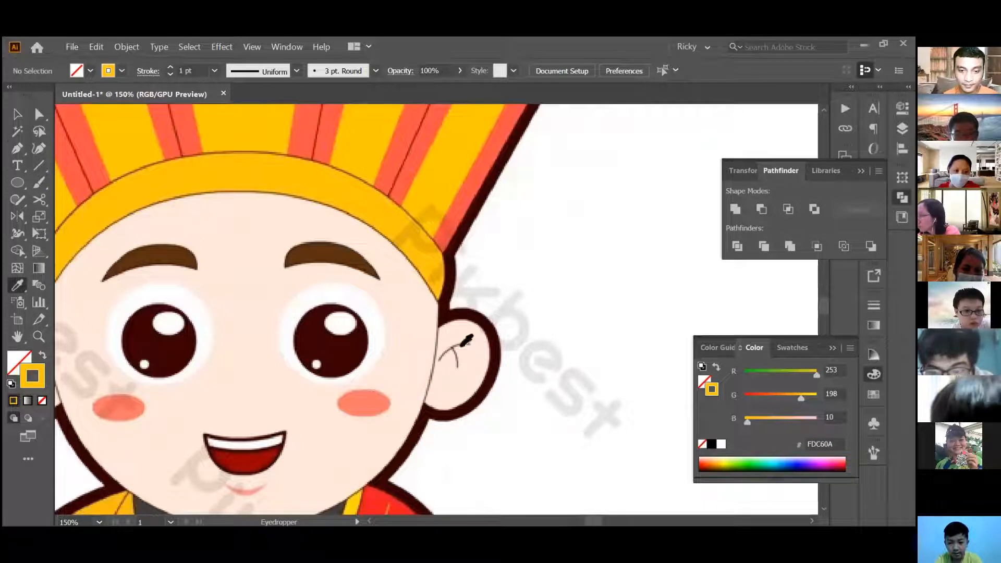
{"action": "left_click", "coordinate": [462, 345]}
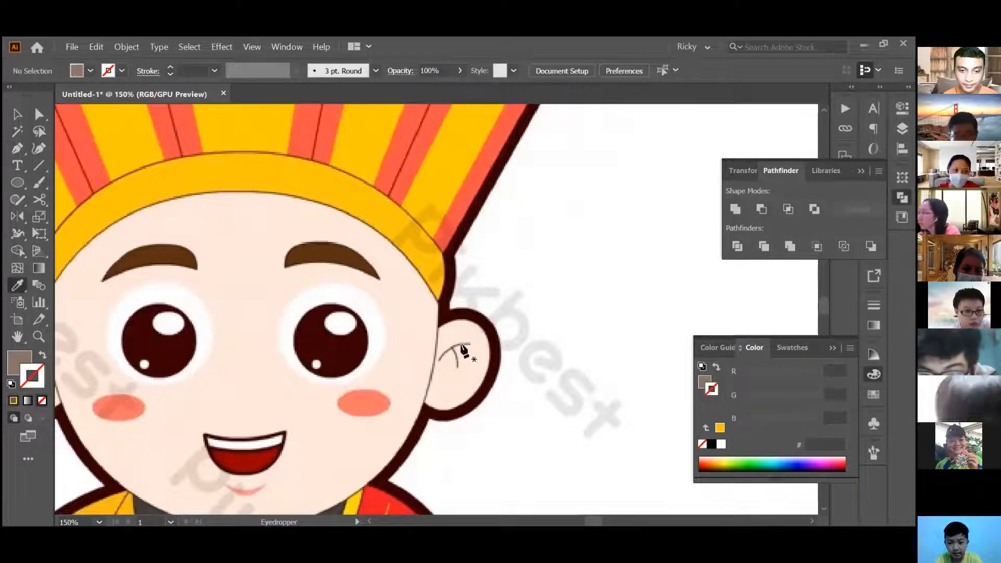
{"action": "key", "text": "p"}
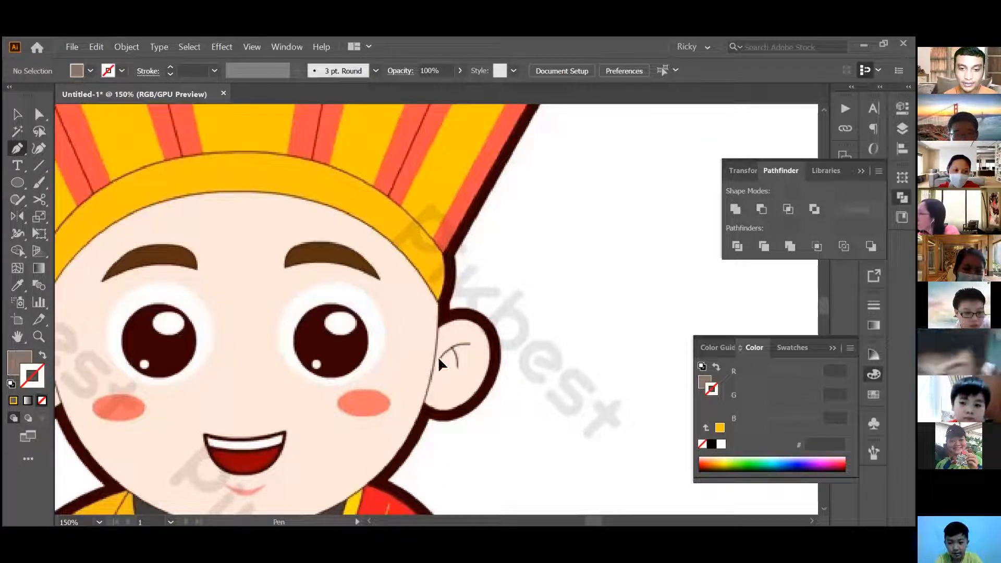
{"action": "left_click_drag", "start_coordinate": [450, 348], "coordinate": [465, 346]}
{"action": "key", "text": "ctrl+z"}
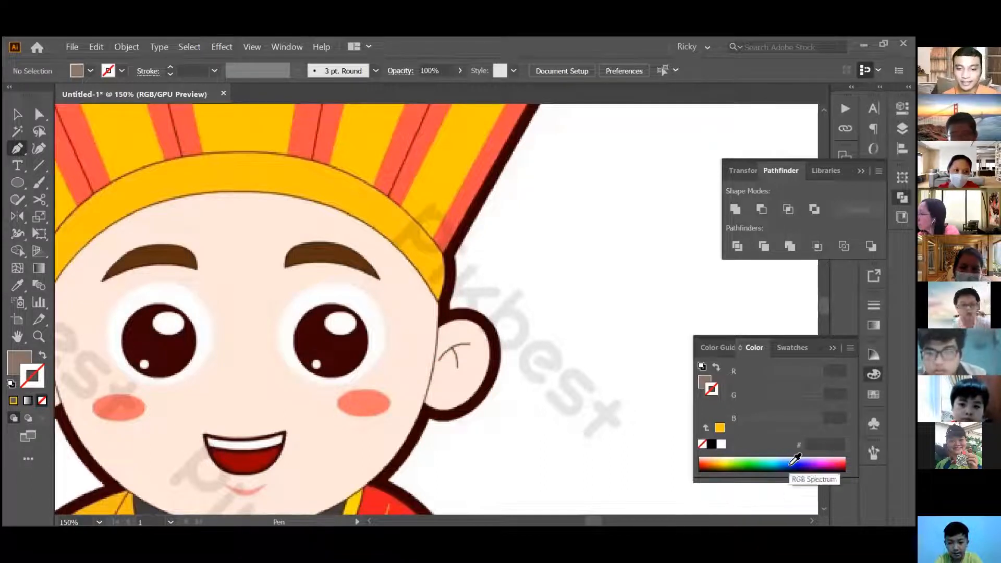
- Set the stroke to blue 0010D0 and trace the ear's upper inner crease with a curved Pen path
{"action": "left_click", "coordinate": [797, 462]}
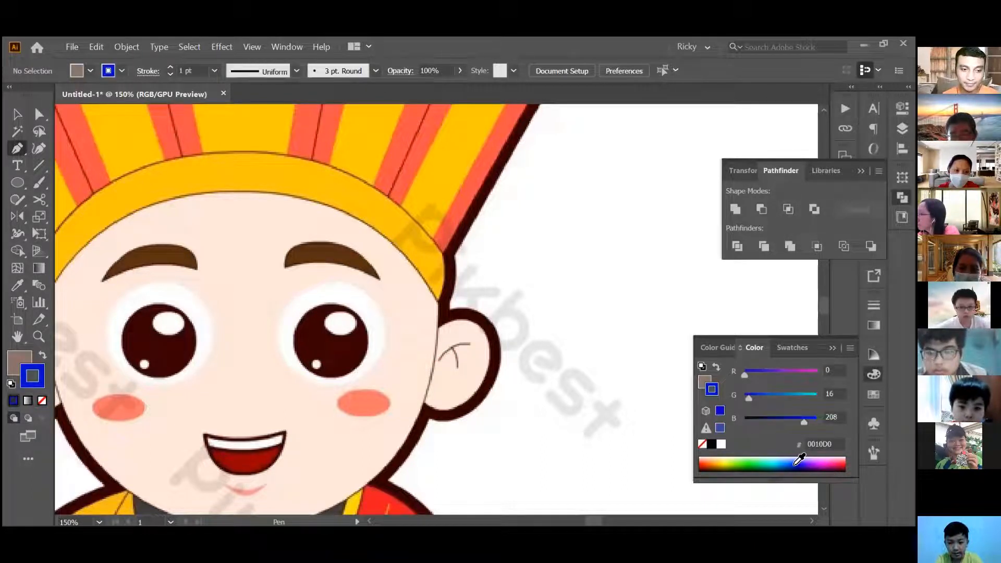
{"action": "mouse_move", "coordinate": [439, 359]}
{"action": "left_mouse_down"}
{"action": "mouse_move", "coordinate": [464, 343]}
{"action": "mouse_move", "coordinate": [496, 352]}
{"action": "mouse_move", "coordinate": [453, 354]}
{"action": "left_mouse_up"}
{"action": "key", "text": "ctrl+z"}
{"action": "key", "text": "ctrl+plus"}
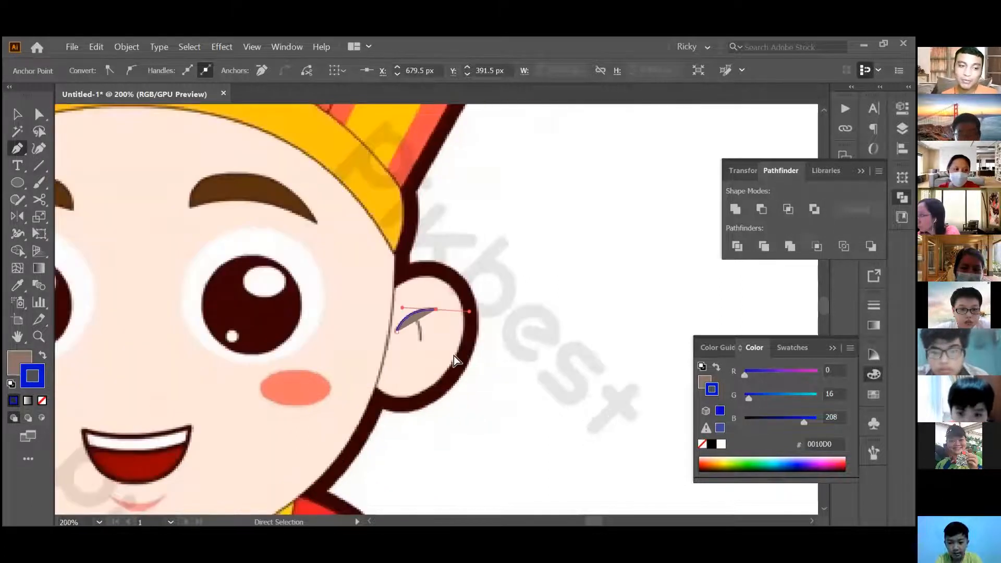
{"action": "key", "text": "ctrl+plus"}
{"action": "key", "text": "ctrl+plus"}
{"action": "key", "text": "ctrl+plus"}
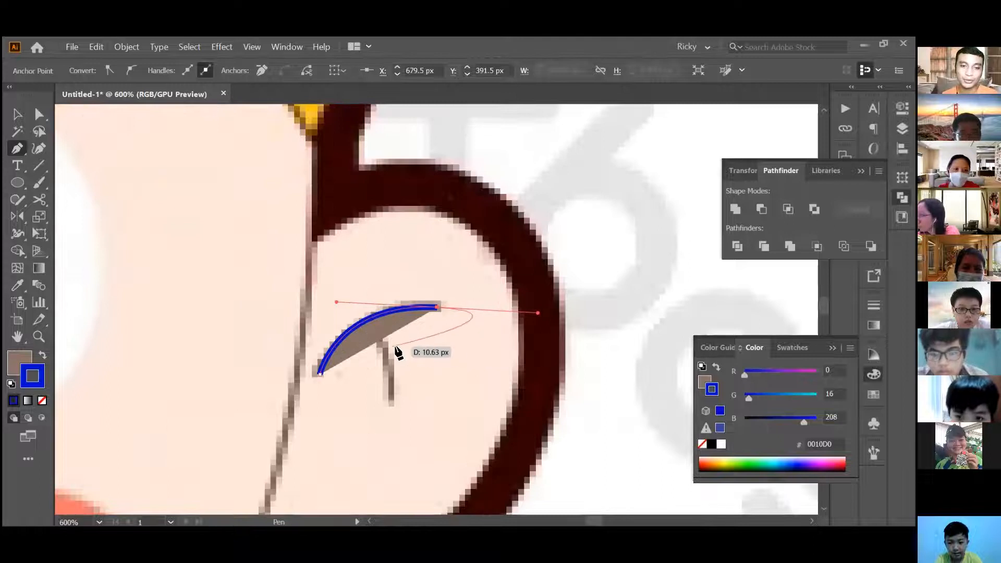
- Remove the ear crease path's fill and drop the outgoing handle at its end anchor
{"action": "left_click", "coordinate": [18, 359]}
{"action": "left_click", "coordinate": [42, 401]}
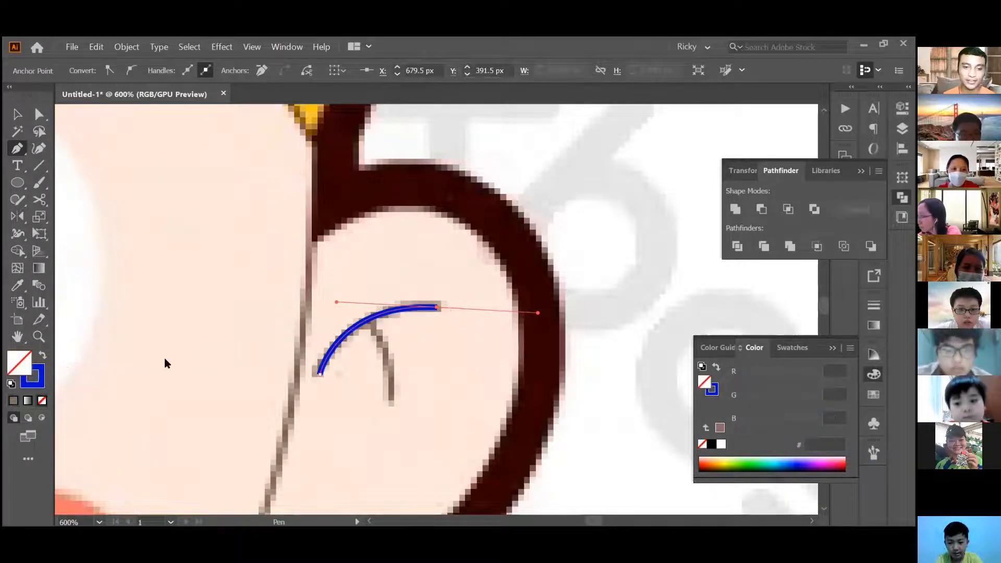
{"action": "left_click", "coordinate": [437, 309]}
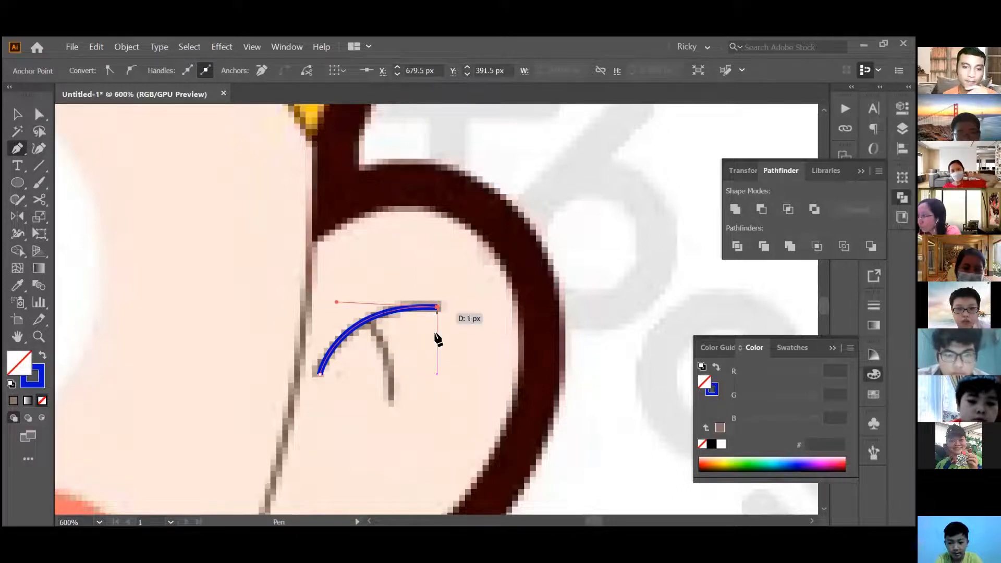
{"action": "key", "text": "v"}
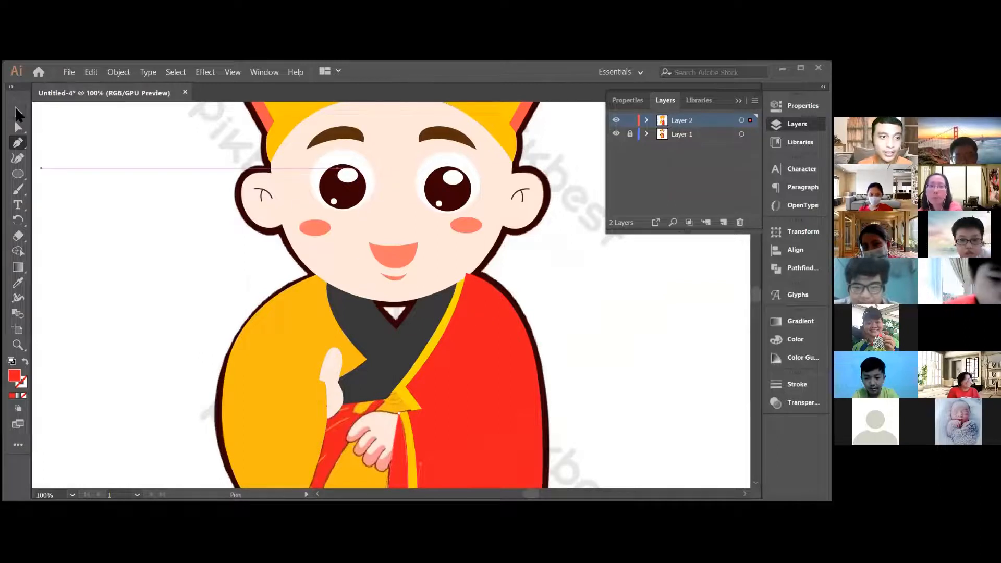
- Isolate the face group and remove the fill from the face and the mouth shape to expose the reference teeth
{"action": "left_click", "coordinate": [18, 111]}
{"action": "key", "text": "ctrl+plus"}
{"action": "key", "text": "ctrl+plus"}
{"action": "key", "text": "ctrl+plus"}
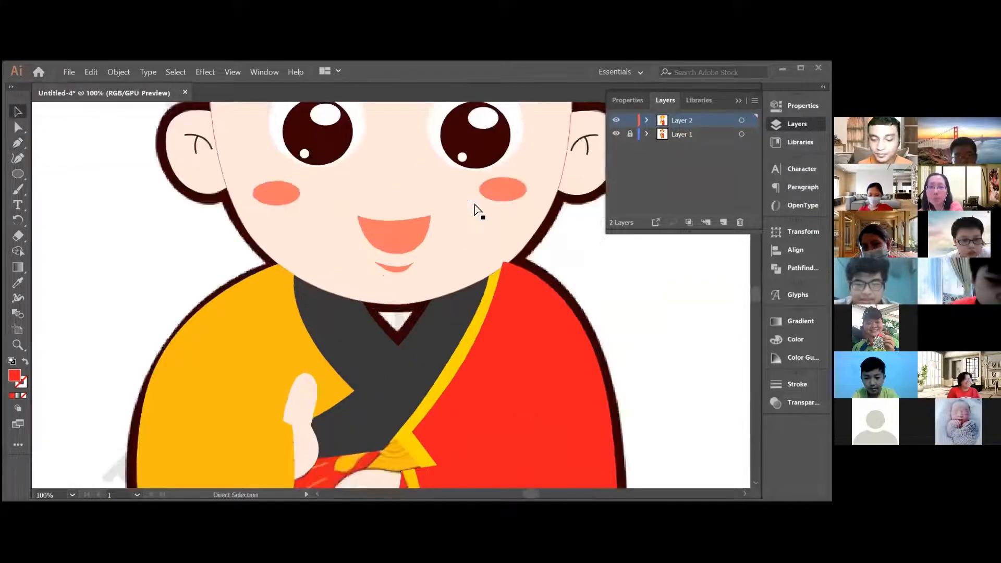
{"action": "scroll", "coordinate": [473, 202], "scroll_direction": "up", "scroll_amount": 3}
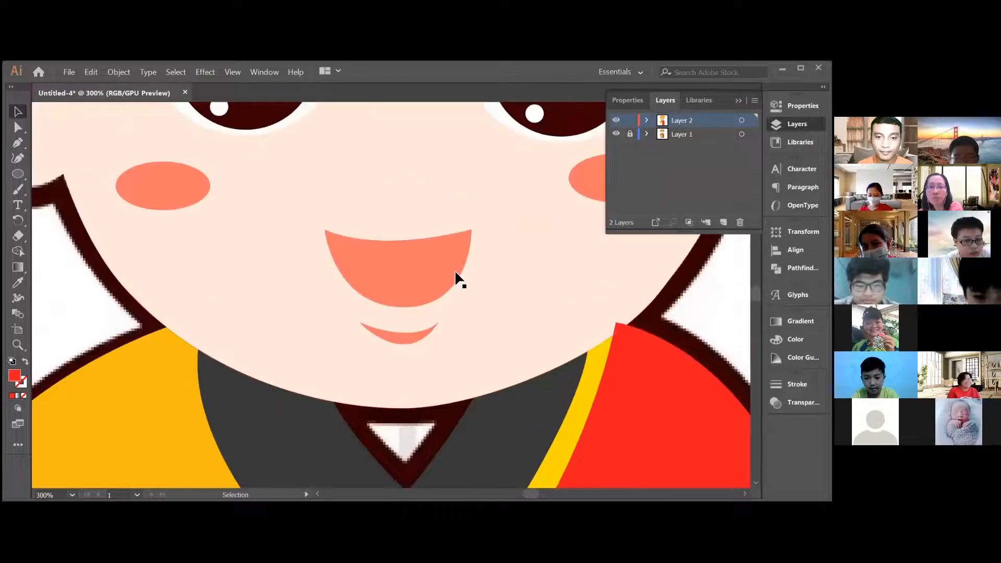
{"action": "left_click", "coordinate": [506, 274]}
{"action": "scroll", "coordinate": [507, 273], "scroll_direction": "up", "scroll_amount": 4}
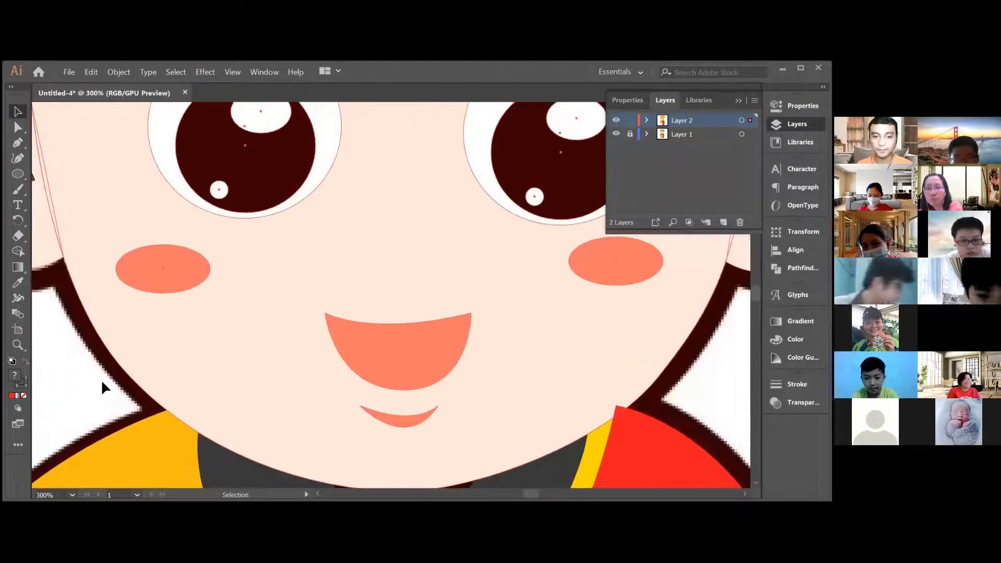
{"action": "double_click", "coordinate": [204, 368]}
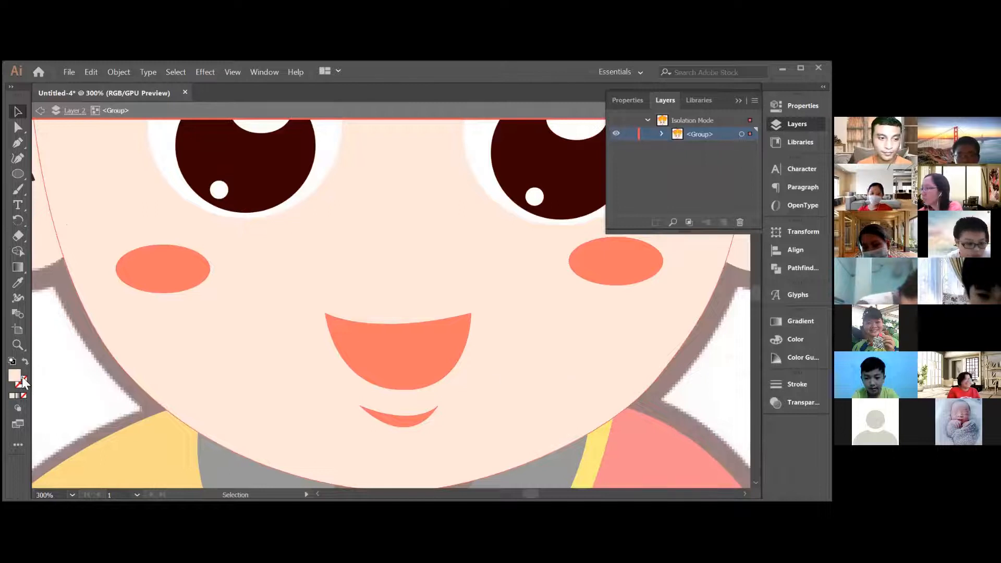
{"action": "left_click", "coordinate": [359, 349]}
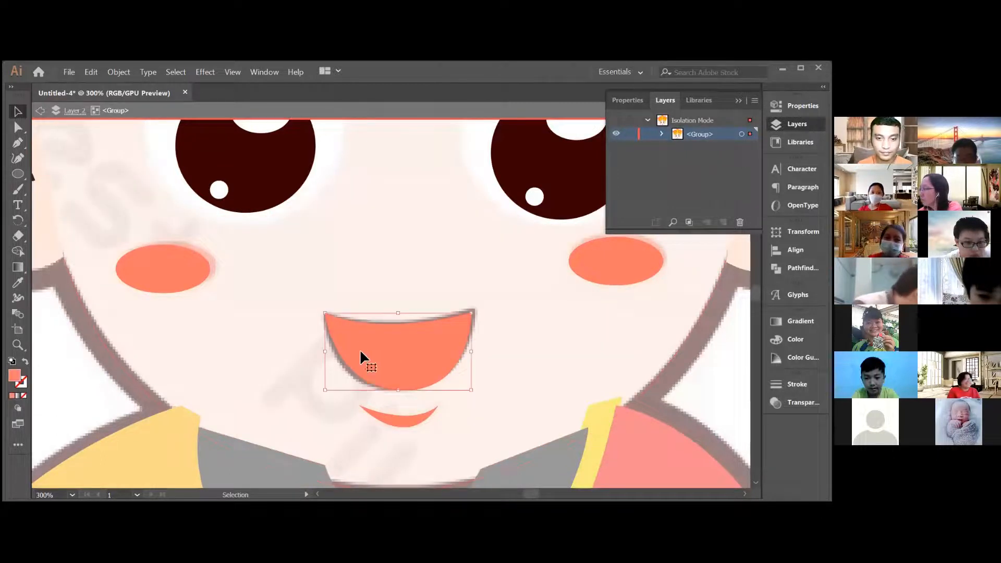
{"action": "left_click", "coordinate": [24, 396]}
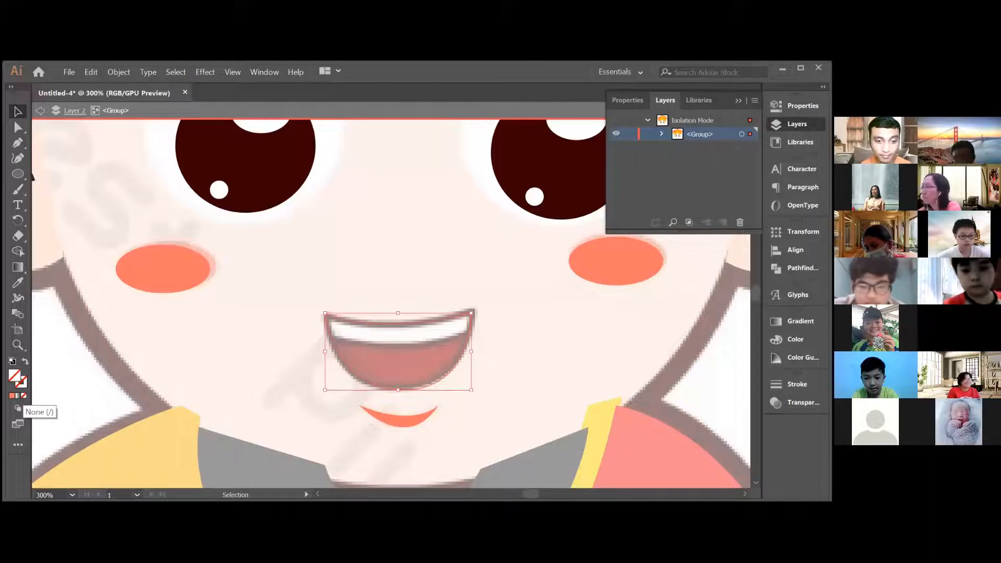
- Trace the upper teeth as a closed Pen path with curved lower and upper edges between the corners of the mouth
{"action": "left_click", "coordinate": [17, 142]}
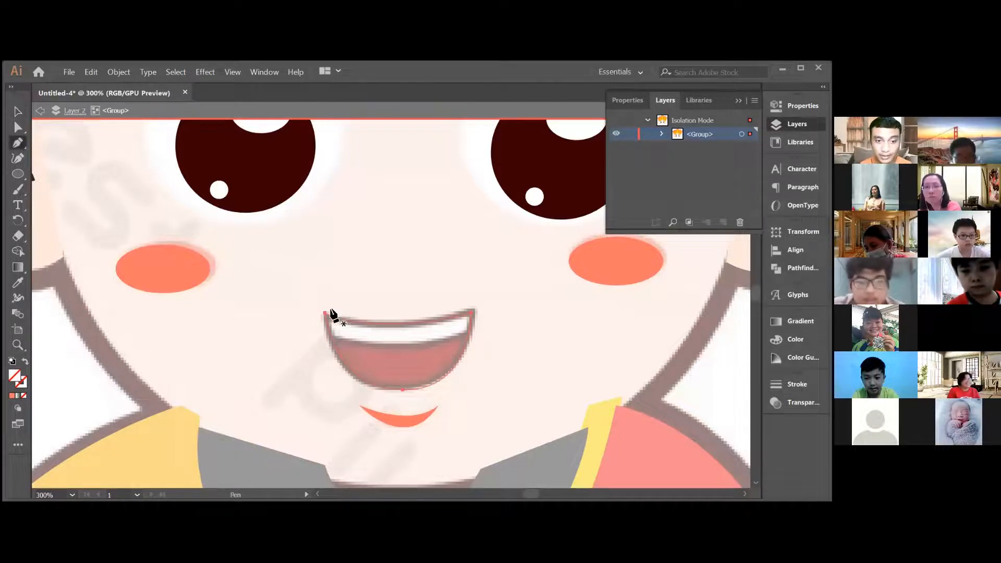
{"action": "left_click", "coordinate": [327, 338]}
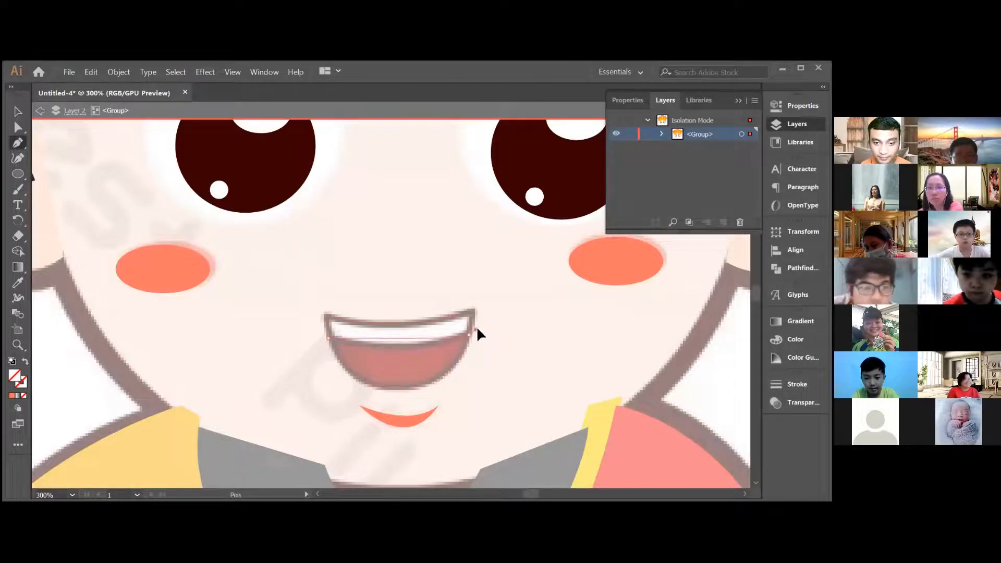
{"action": "left_click", "coordinate": [529, 312]}
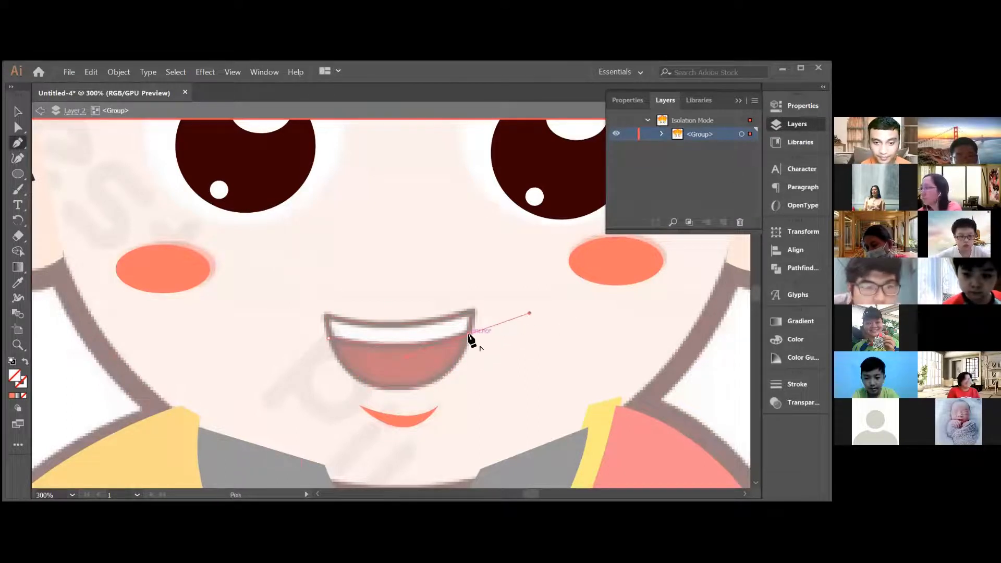
{"action": "left_click", "coordinate": [470, 316]}
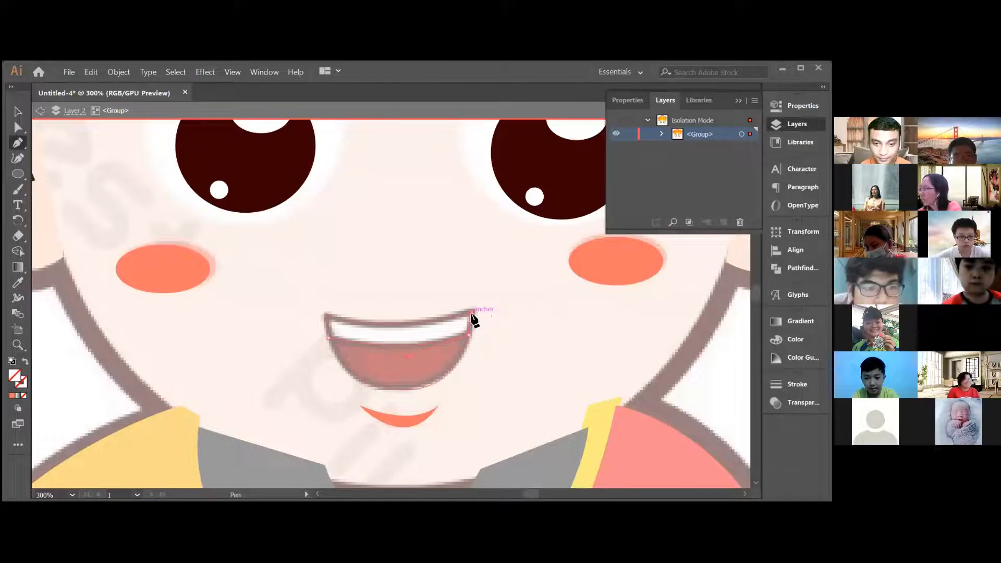
{"action": "left_click_drag", "start_coordinate": [325, 316], "coordinate": [266, 292]}
{"action": "left_click", "coordinate": [326, 316]}
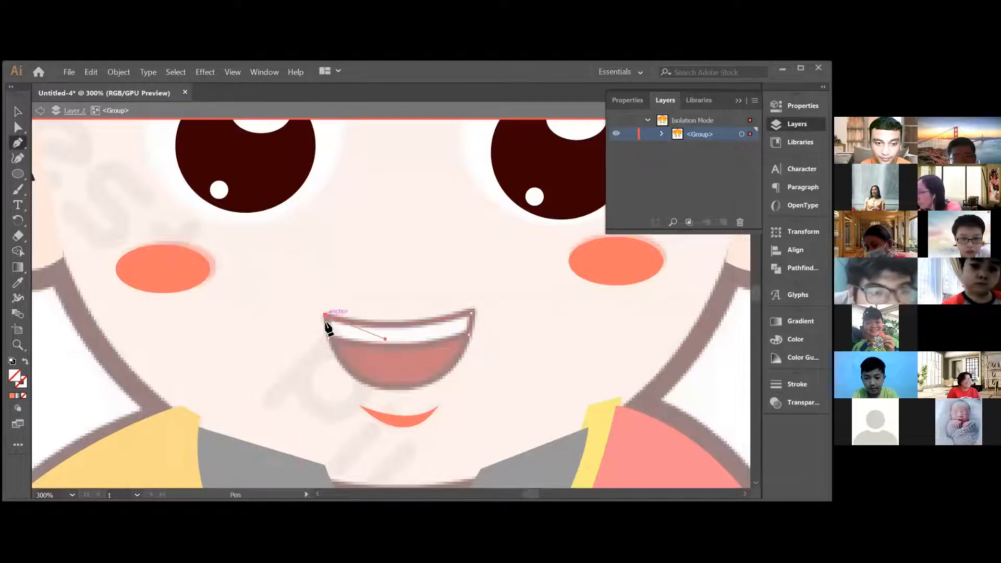
{"action": "left_click_drag", "start_coordinate": [327, 339], "coordinate": [327, 336]}
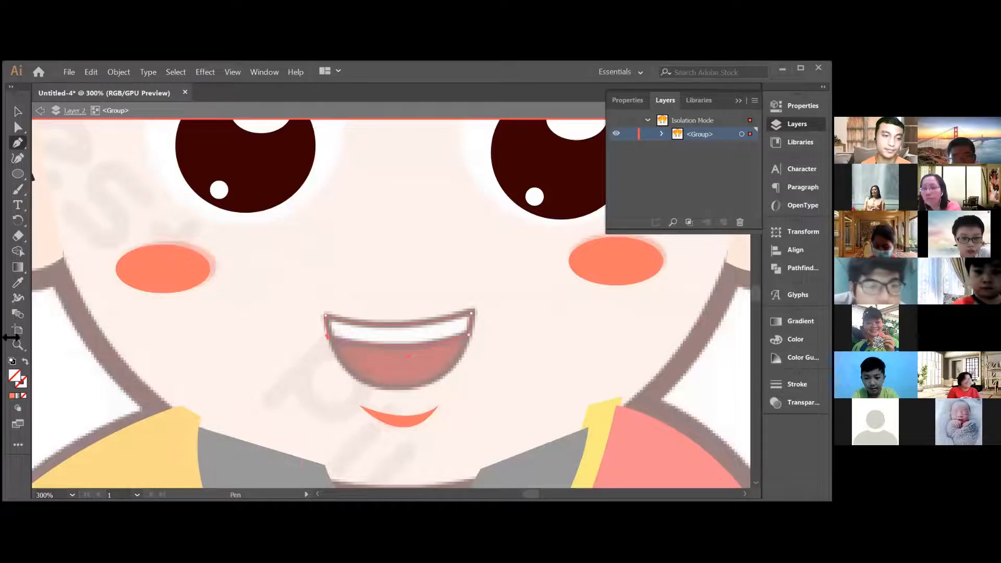
- Fill the teeth shape with the white sampled from the eye highlight
{"action": "left_click", "coordinate": [17, 282]}
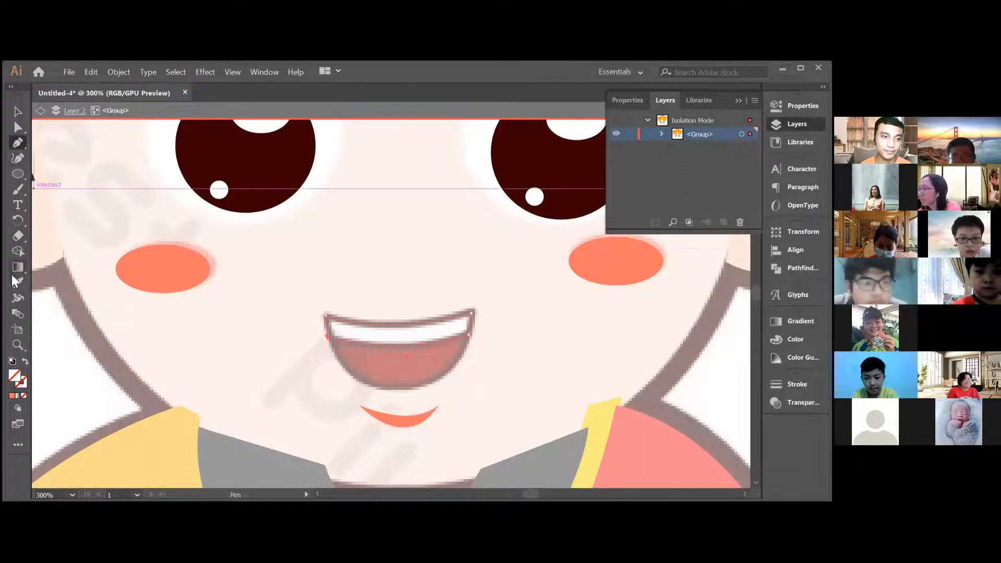
{"action": "left_click", "coordinate": [219, 189]}
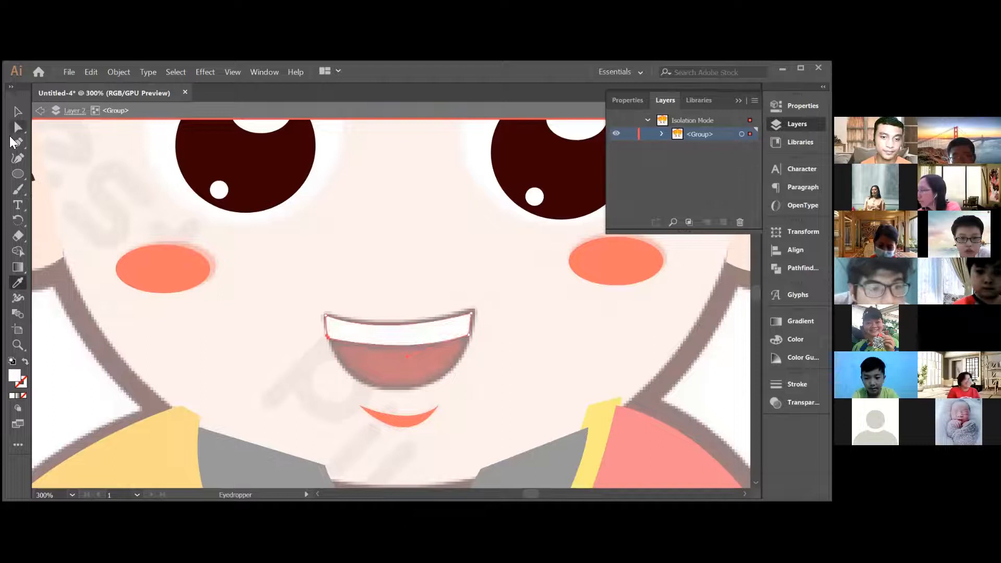
{"action": "left_click", "coordinate": [18, 111]}
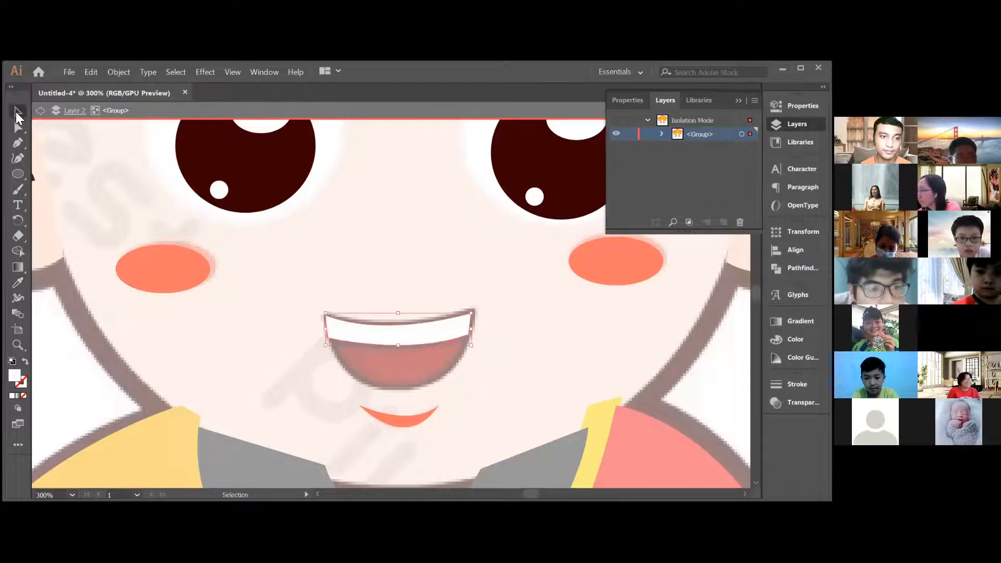
- Refill the mouth shape behind the teeth with the coral sampled from the lower lip, and deselect it
{"action": "left_click", "coordinate": [360, 383], "text": "shift"}
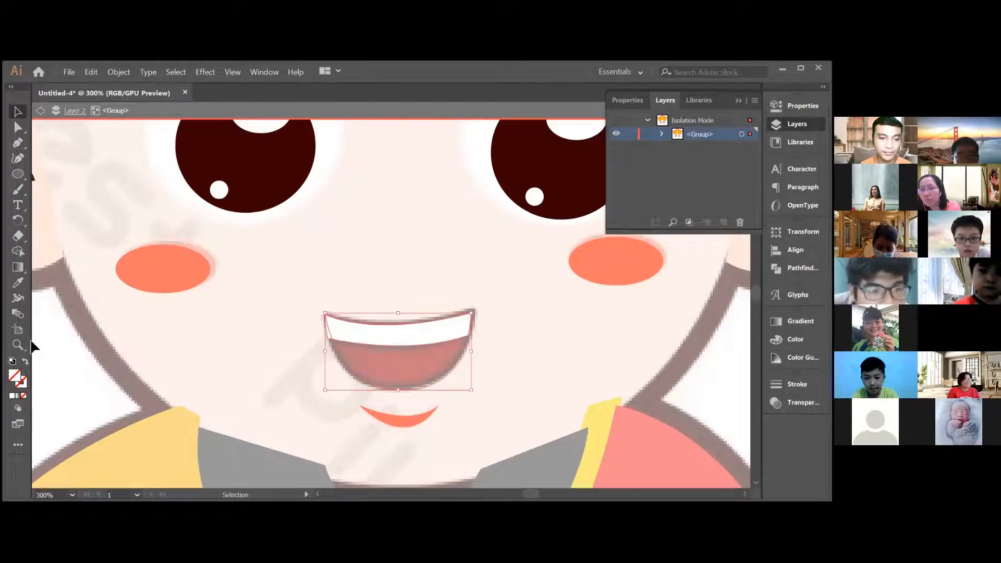
{"action": "left_click", "coordinate": [18, 282]}
{"action": "left_click", "coordinate": [406, 358]}
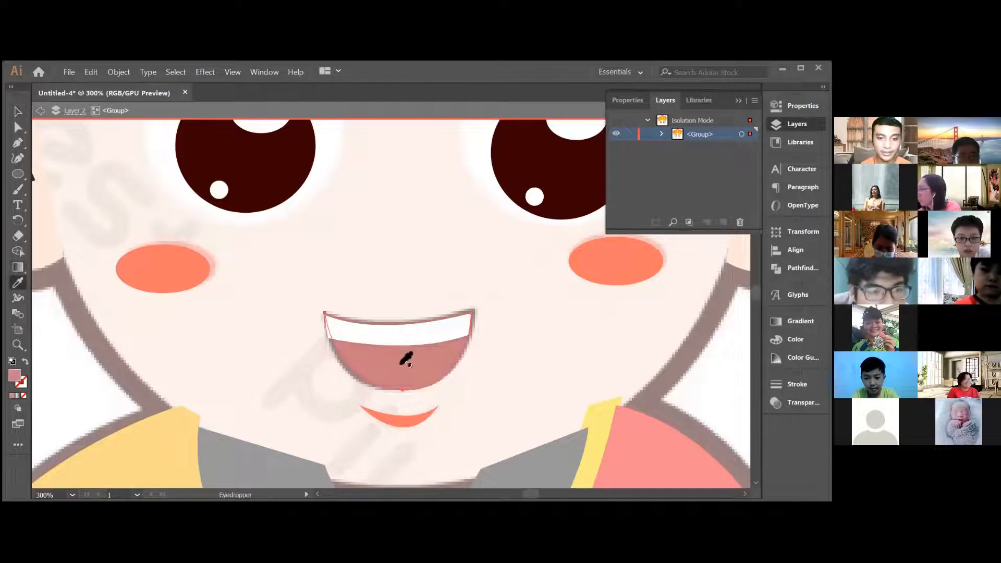
{"action": "left_click", "coordinate": [420, 416]}
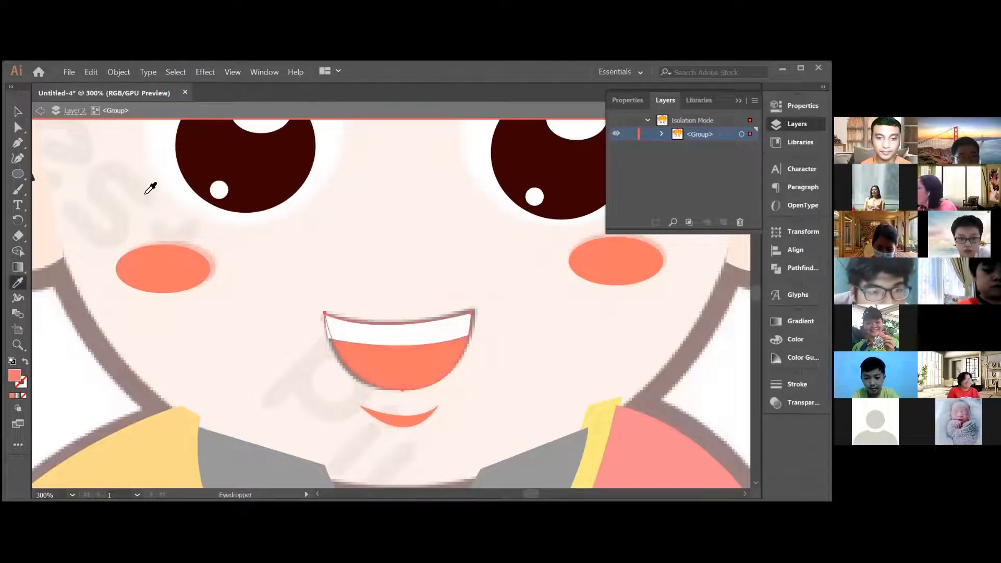
{"action": "left_click", "coordinate": [17, 112]}
{"action": "left_click", "coordinate": [485, 302]}
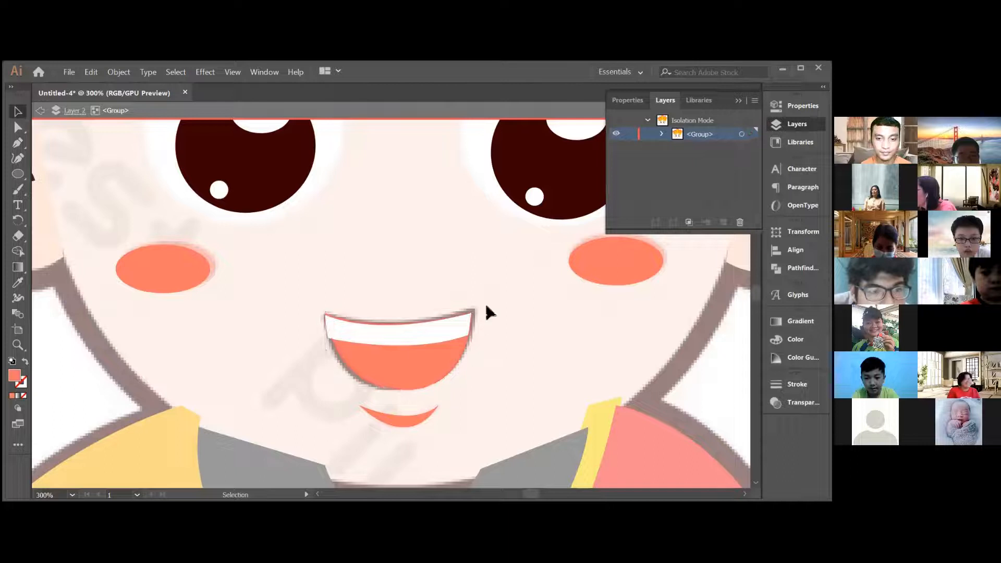
- Move the teeth shape's lower-left anchor inward onto the edge of the coral mouth shape
{"action": "left_click", "coordinate": [452, 327]}
{"action": "key", "text": "a"}
{"action": "key", "text": "ctrl+plus"}
{"action": "key", "text": "ctrl+plus"}
{"action": "key", "text": "ctrl+plus"}
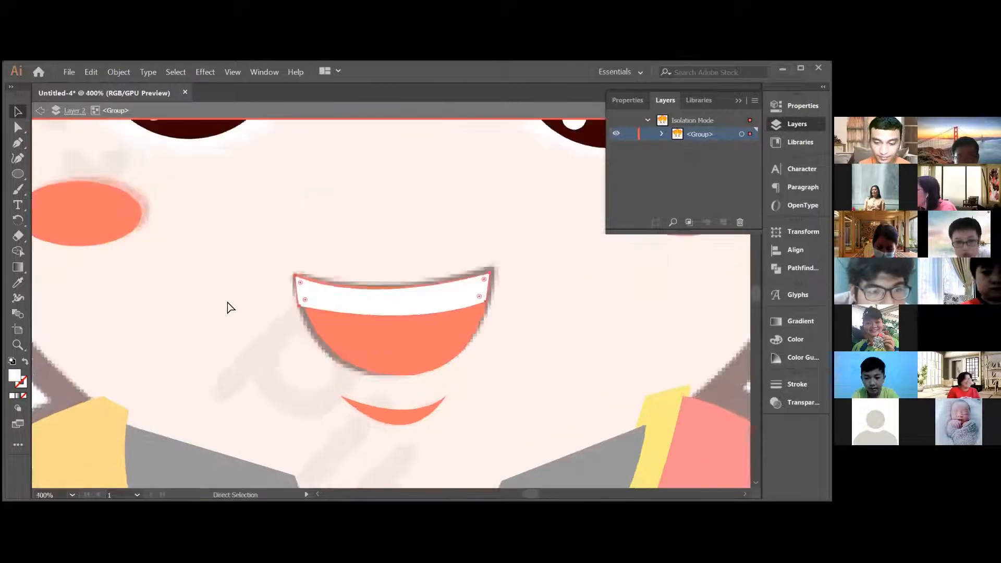
{"action": "key", "text": "v"}
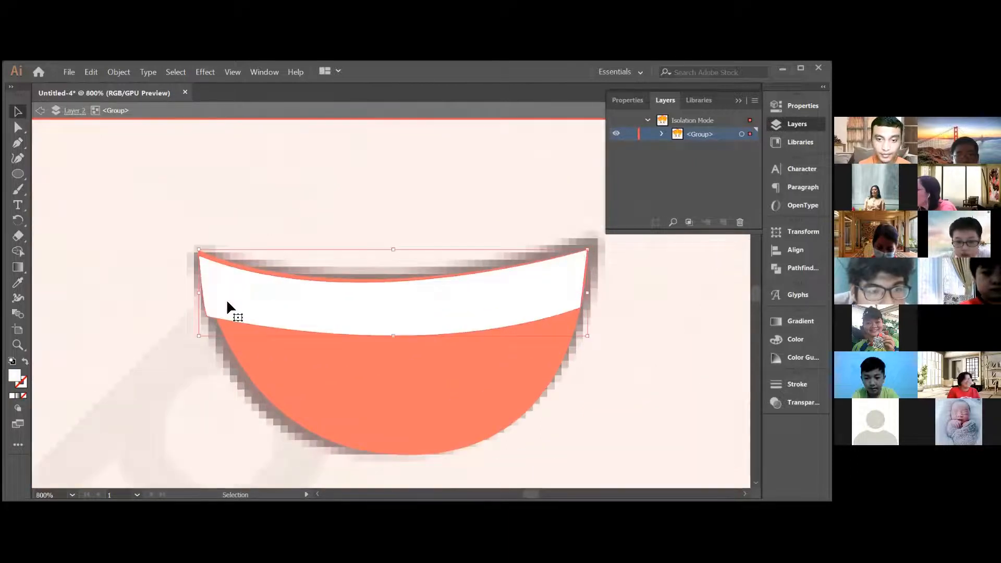
{"action": "left_click", "coordinate": [17, 141]}
{"action": "left_click", "coordinate": [18, 129]}
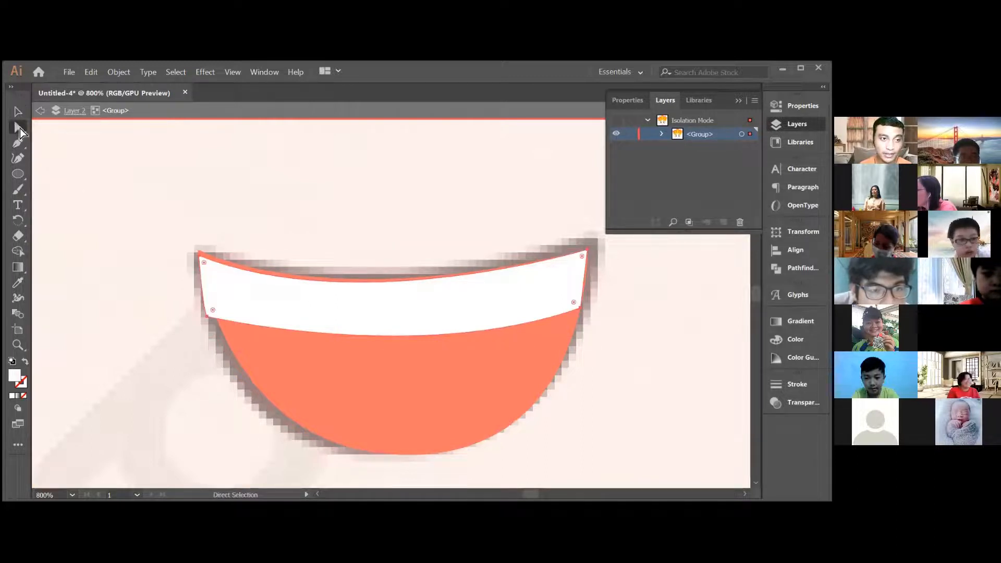
{"action": "left_click", "coordinate": [208, 315]}
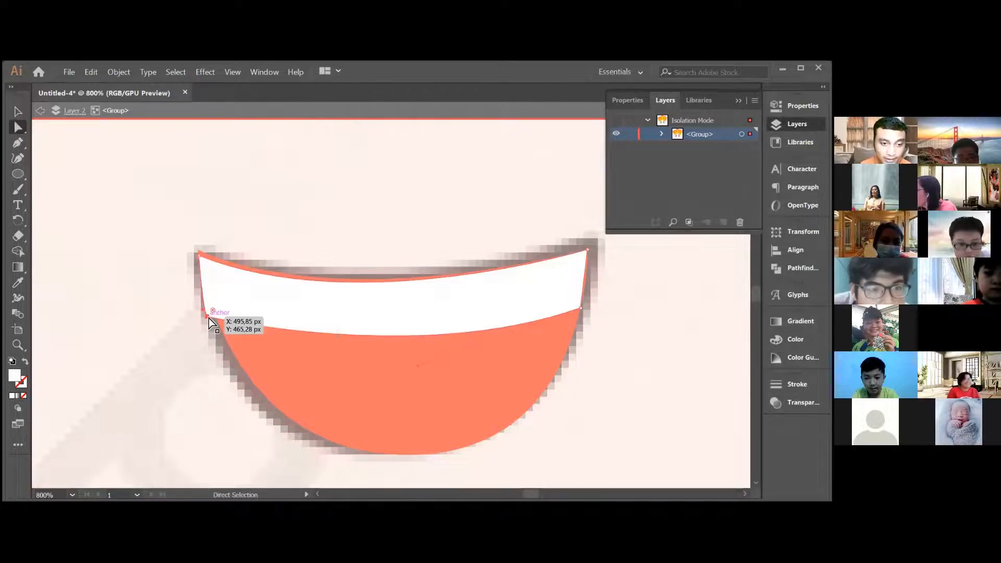
{"action": "left_click_drag", "start_coordinate": [209, 318], "coordinate": [216, 318]}
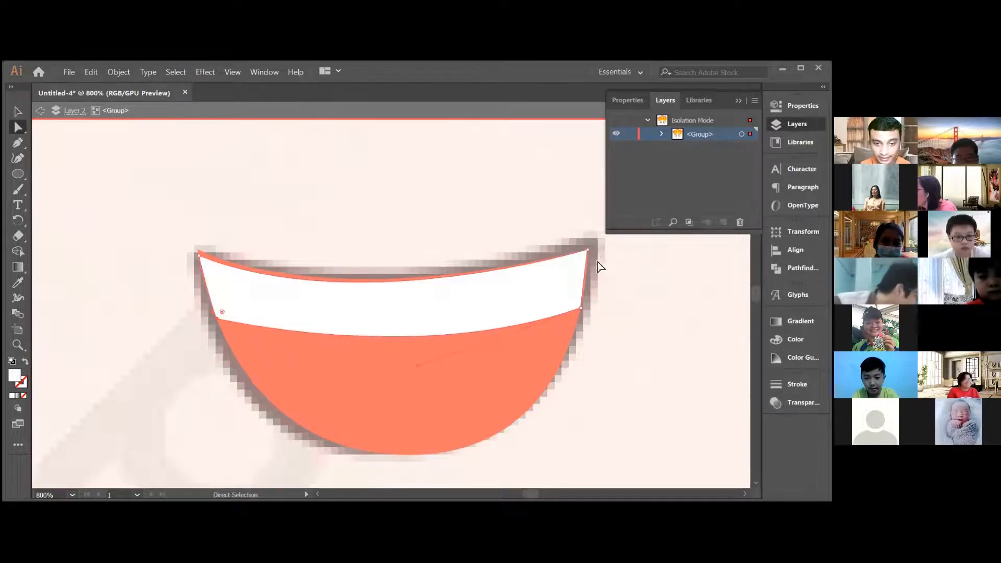
- Adjust the curve handle and upper-left anchor of the teeth so their upper edge covers the coral rim
{"action": "left_click", "coordinate": [589, 251]}
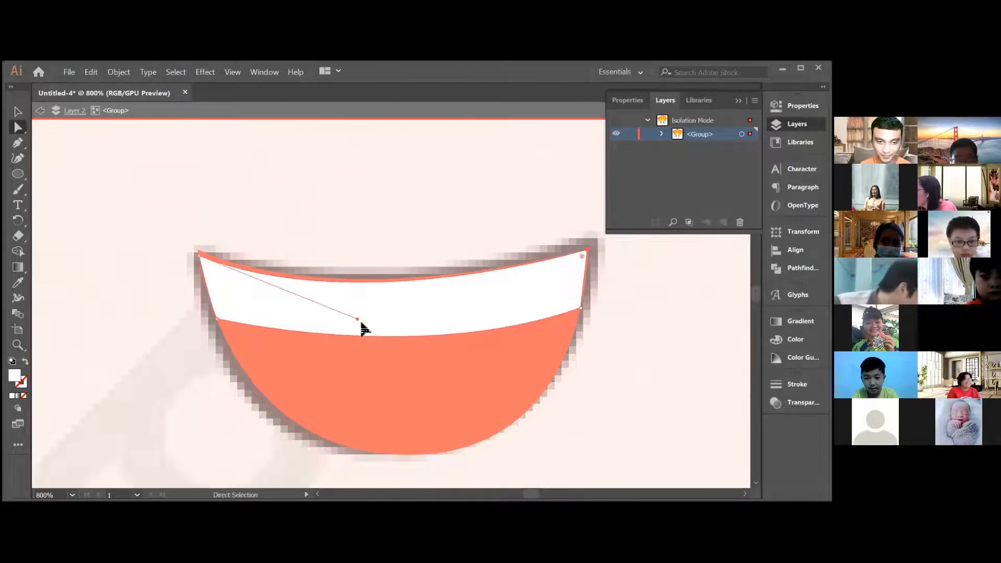
{"action": "left_click_drag", "start_coordinate": [357, 319], "coordinate": [381, 317]}
{"action": "left_click", "coordinate": [199, 257]}
{"action": "left_click_drag", "start_coordinate": [199, 256], "coordinate": [198, 250]}
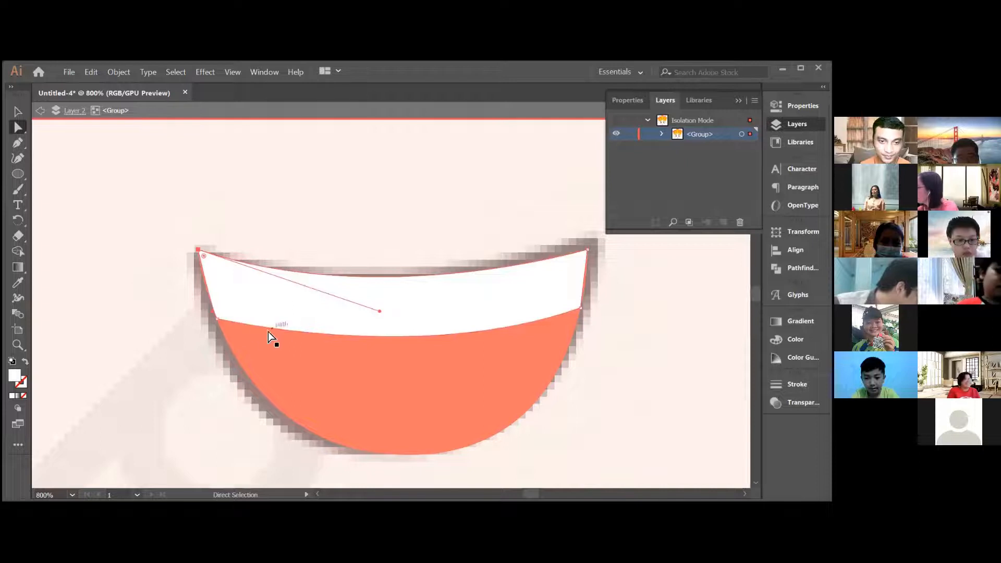
{"action": "left_click", "coordinate": [617, 334]}
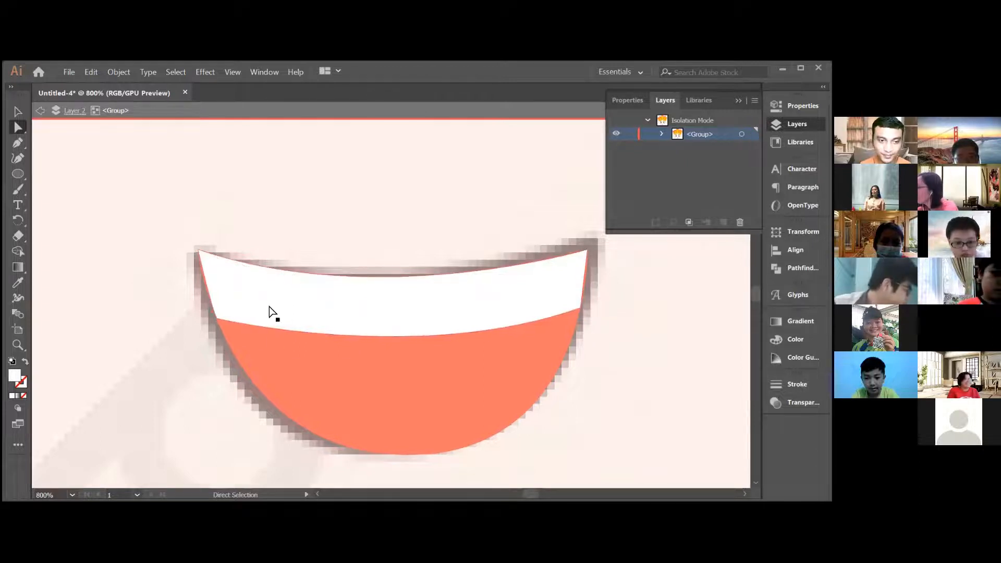
- Exit group isolation and refill the face shape with the skin tone sampled from the ear
{"action": "left_click", "coordinate": [40, 111]}
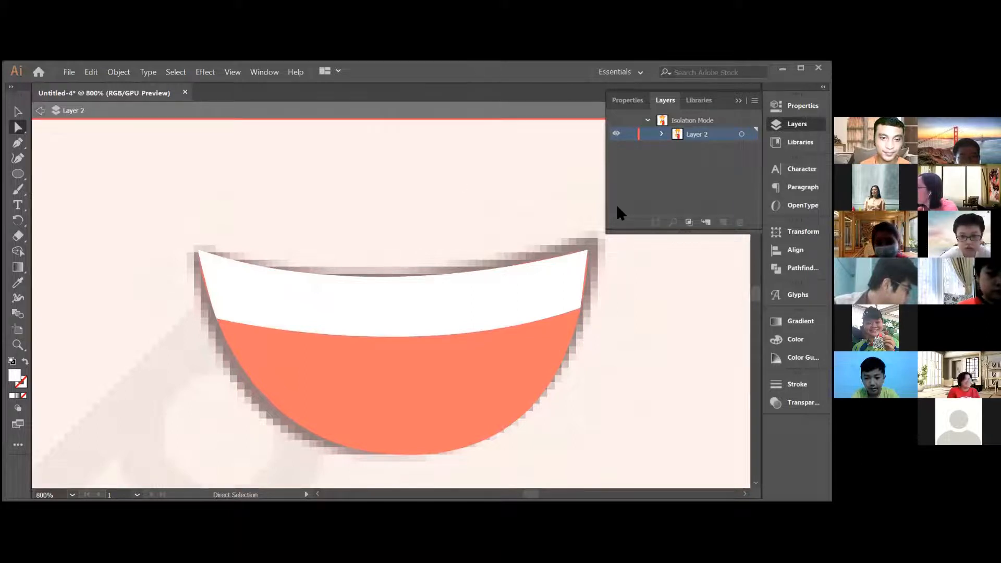
{"action": "key", "text": "ctrl+minus"}
{"action": "key", "text": "ctrl+minus"}
{"action": "key", "text": "ctrl+minus"}
{"action": "key", "text": "ctrl+minus"}
{"action": "key", "text": "ctrl+minus"}
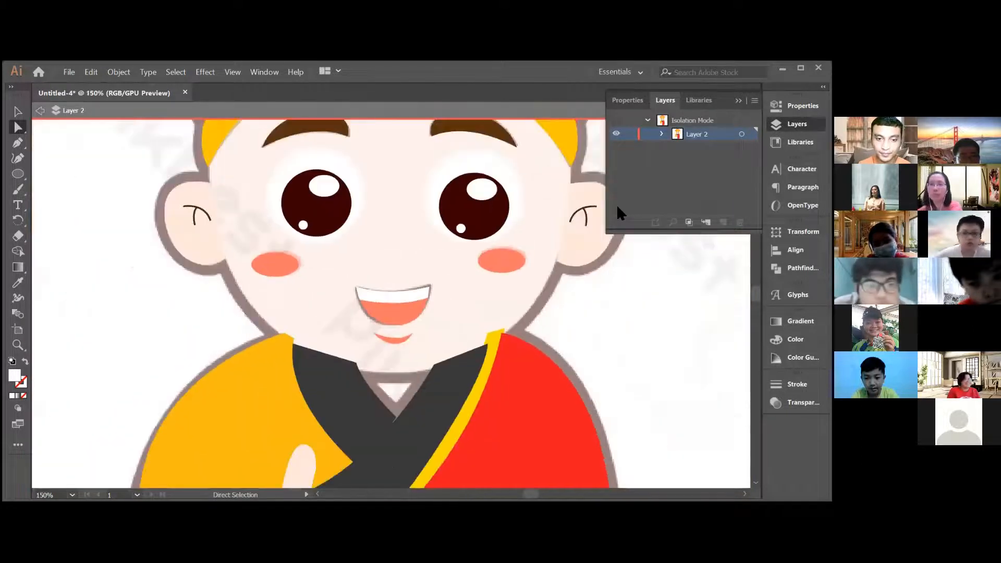
{"action": "left_click", "coordinate": [40, 111]}
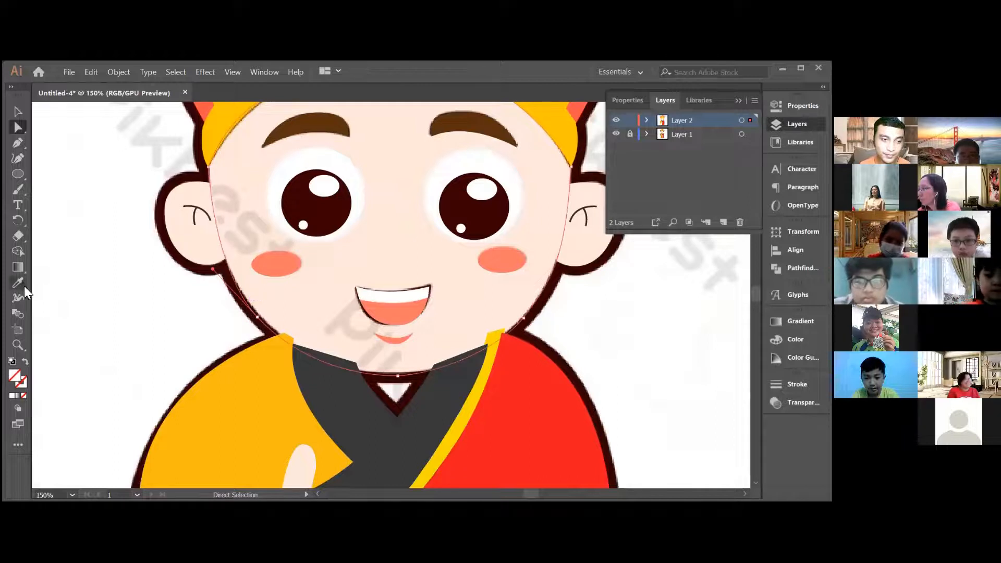
{"action": "left_click", "coordinate": [194, 224]}
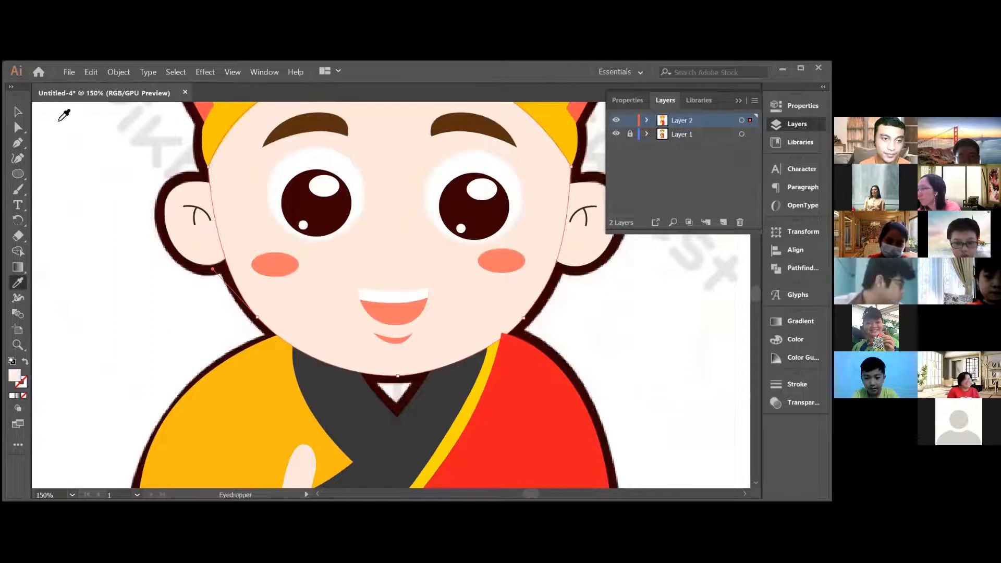
- Deselect the face and check the traced character from the headdress down to the robe
{"action": "scroll", "coordinate": [494, 328], "scroll_direction": "up", "scroll_amount": 4}
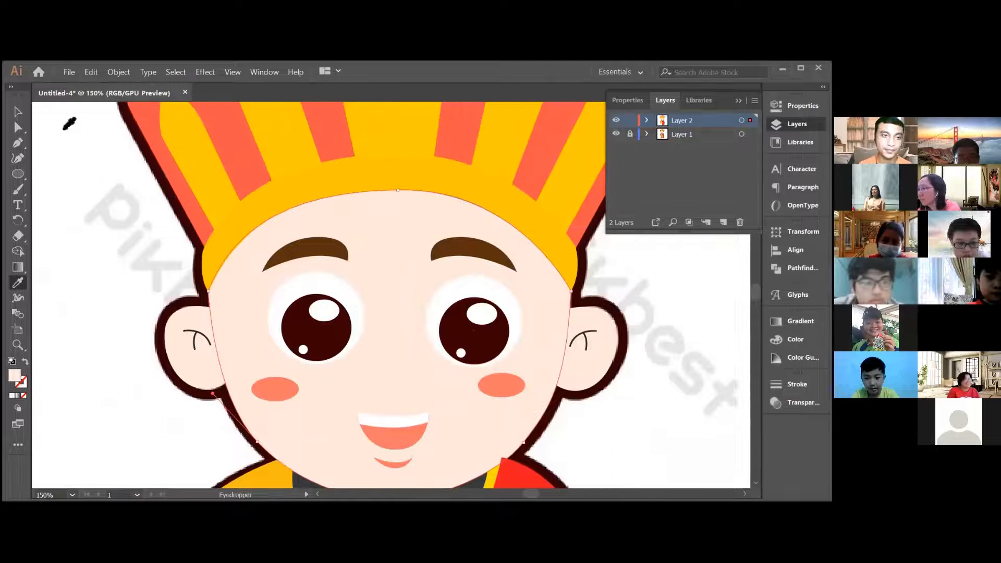
{"action": "key", "text": "v"}
{"action": "scroll", "coordinate": [164, 235], "scroll_direction": "up", "scroll_amount": 1}
{"action": "scroll", "coordinate": [164, 235], "scroll_direction": "up", "scroll_amount": 1}
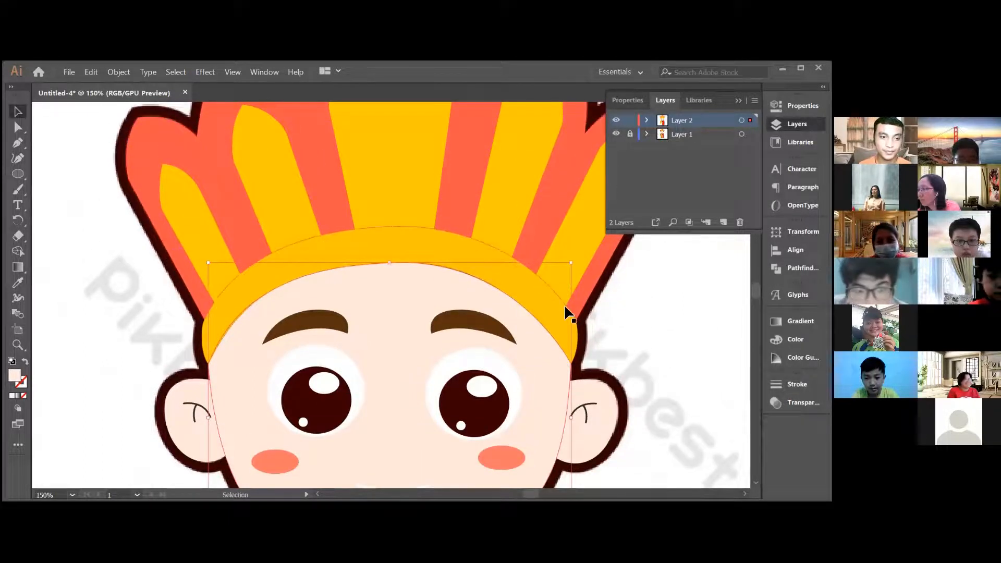
{"action": "scroll", "coordinate": [564, 305], "scroll_direction": "down", "scroll_amount": 6}
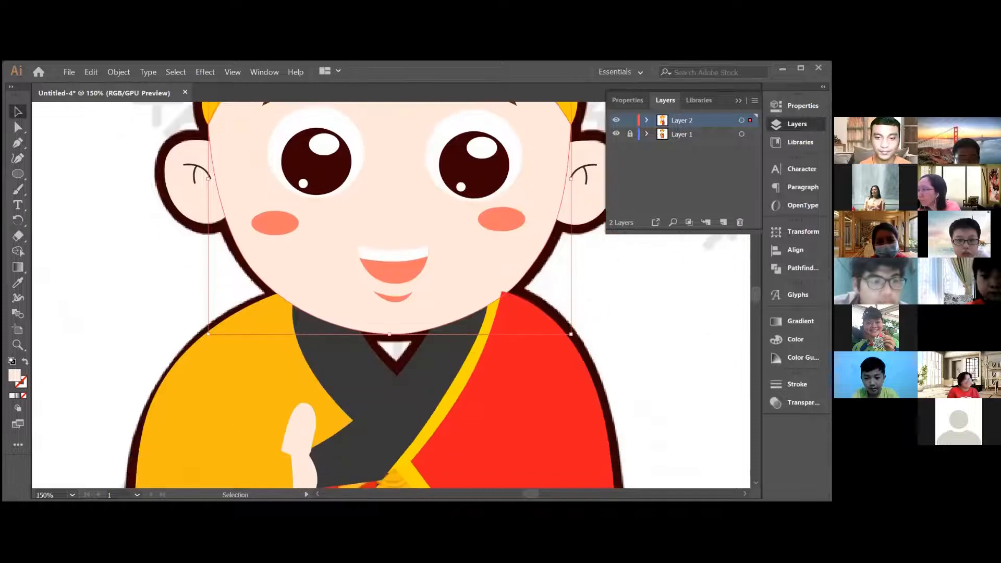
{"action": "left_click", "coordinate": [597, 308]}
{"action": "scroll", "coordinate": [598, 308], "scroll_direction": "up", "scroll_amount": 2}
{"action": "scroll", "coordinate": [391, 296], "scroll_direction": "up", "scroll_amount": 1}
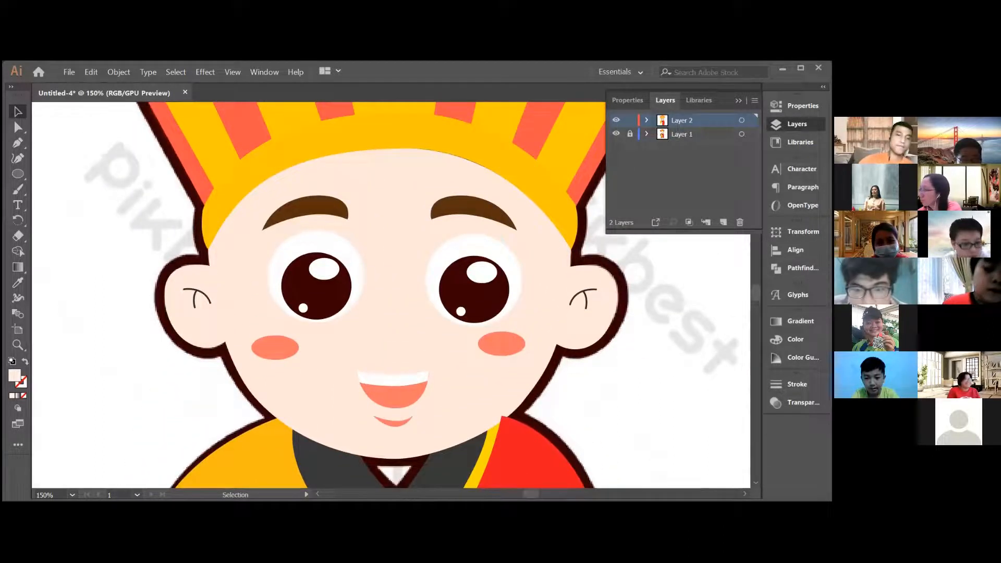
- Examine the robe, sleeve and clenched hand to see which parts still need tracing
{"action": "scroll", "coordinate": [391, 295], "scroll_direction": "down", "scroll_amount": 2}
{"action": "scroll", "coordinate": [643, 337], "scroll_direction": "down", "scroll_amount": 6}
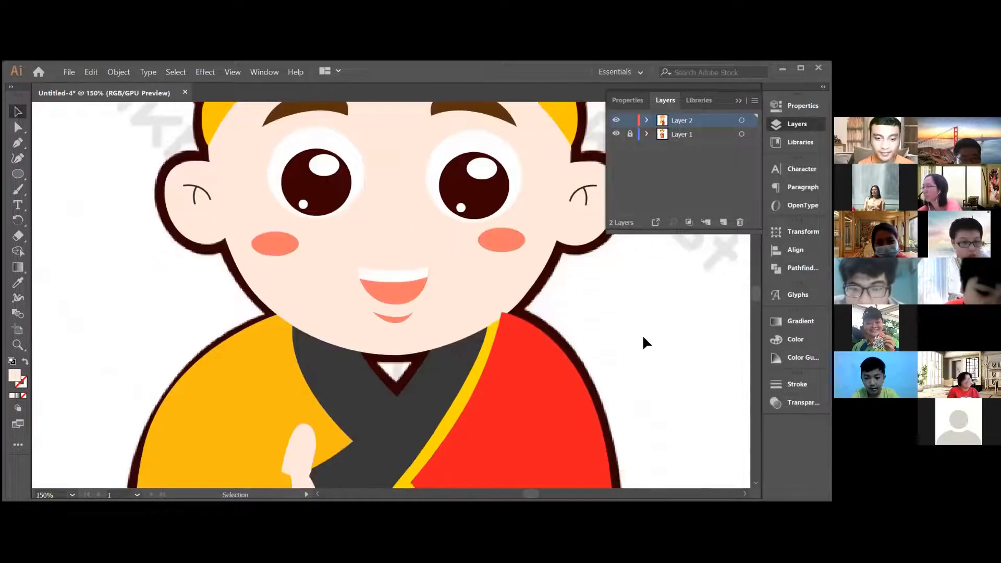
{"action": "scroll", "coordinate": [645, 343], "scroll_direction": "down", "scroll_amount": 4}
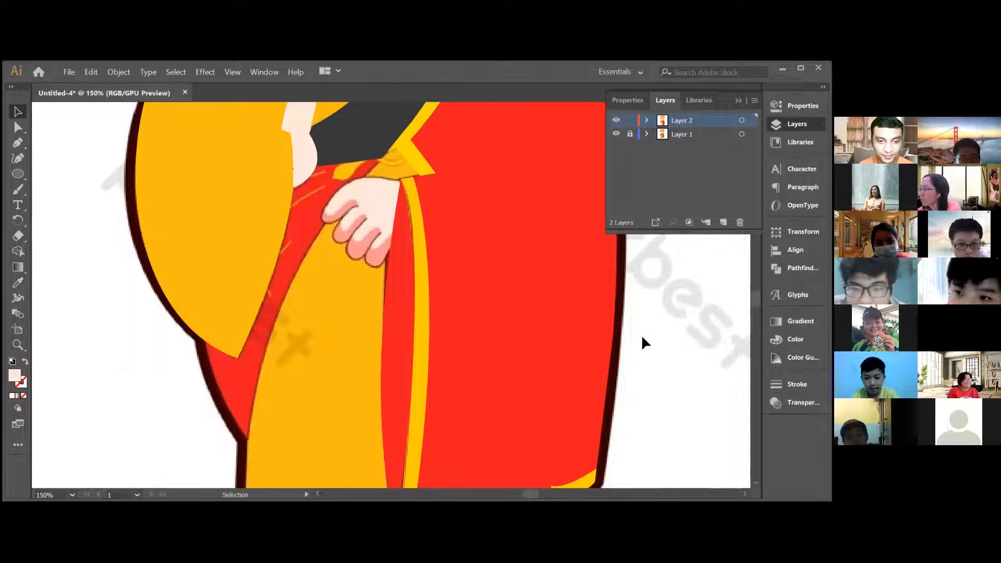
{"action": "scroll", "coordinate": [645, 342], "scroll_direction": "up", "scroll_amount": 3}
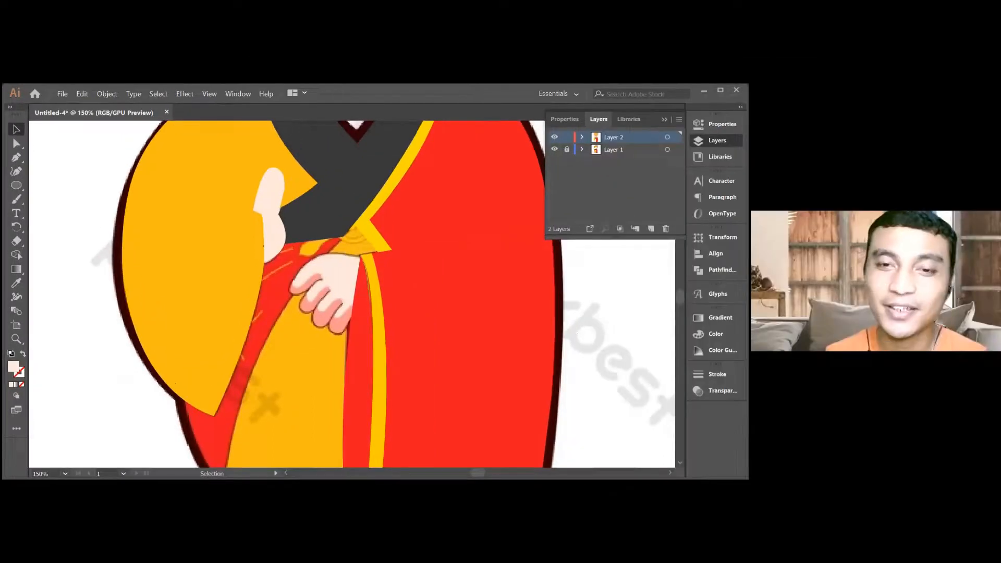
{"action": "scroll", "coordinate": [645, 343], "scroll_direction": "up", "scroll_amount": 3}
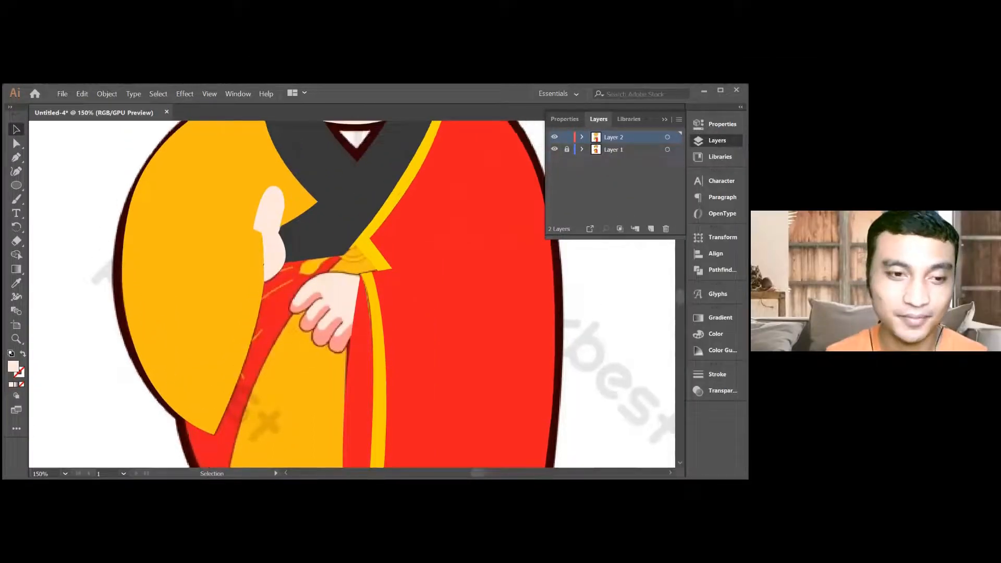
{"action": "scroll", "coordinate": [645, 342], "scroll_direction": "up", "scroll_amount": 6}
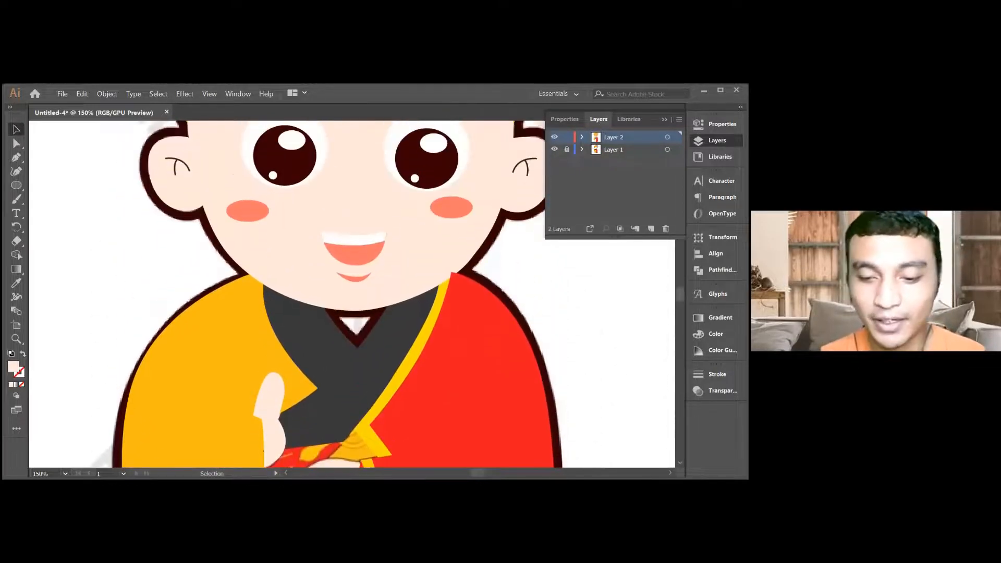
- Adjust the lower curve handle of the teeth's upper-left anchor so the left edge covers the coral rim
{"action": "key", "text": "ctrl+equal"}
{"action": "key", "text": "ctrl+equal"}
{"action": "key", "text": "ctrl+equal"}
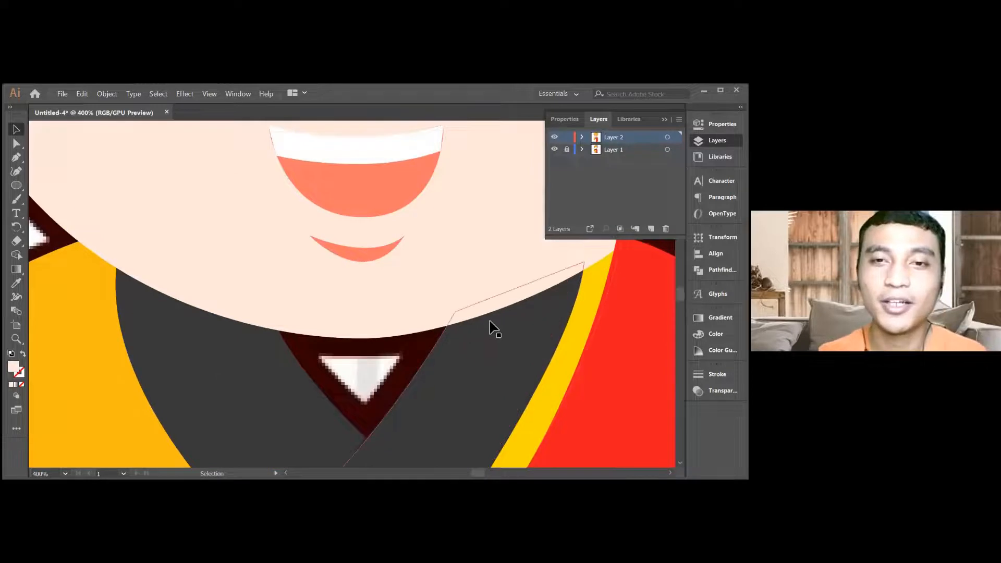
{"action": "scroll", "coordinate": [490, 322], "scroll_direction": "up", "scroll_amount": 6}
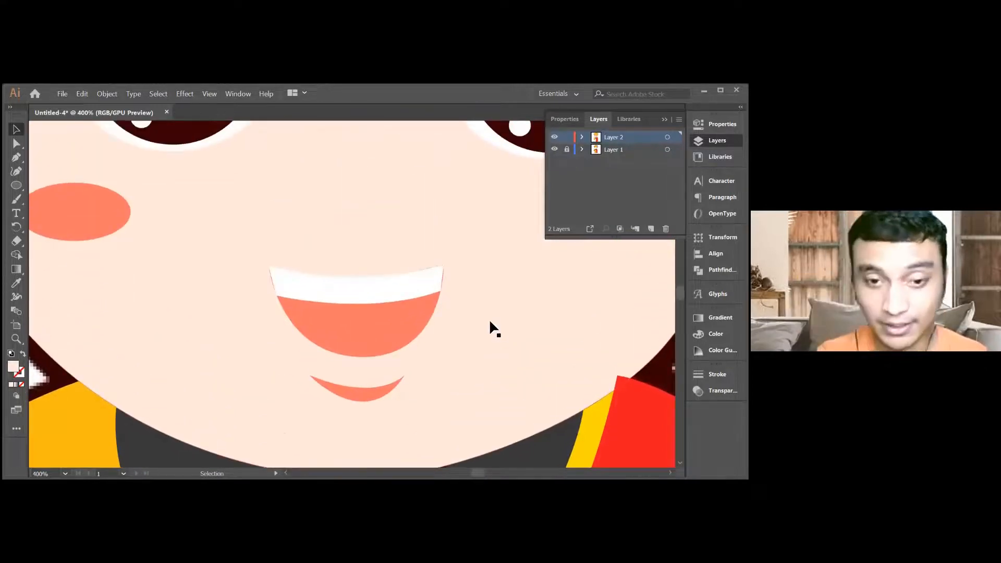
{"action": "key", "text": "ctrl+equal"}
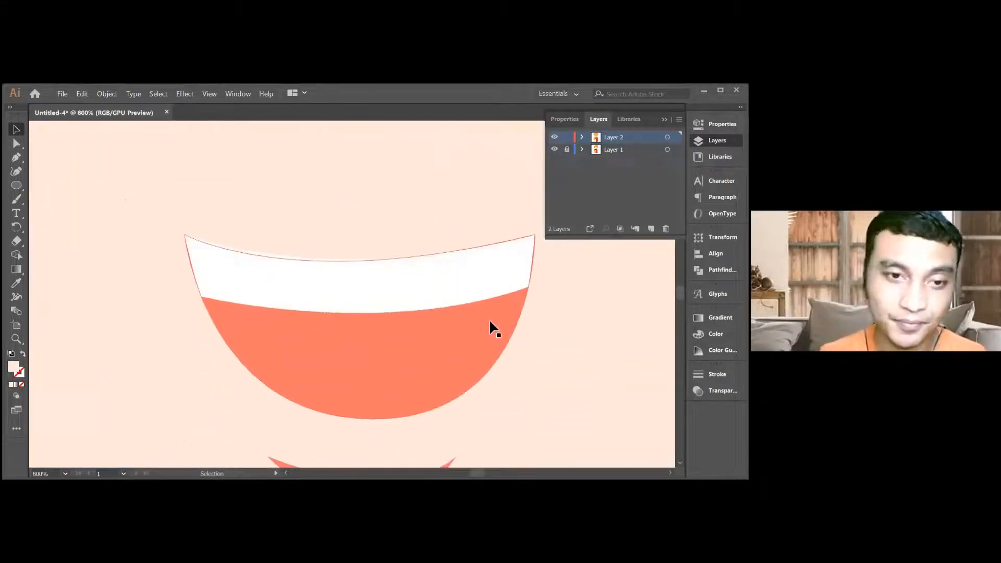
{"action": "left_click", "coordinate": [504, 268]}
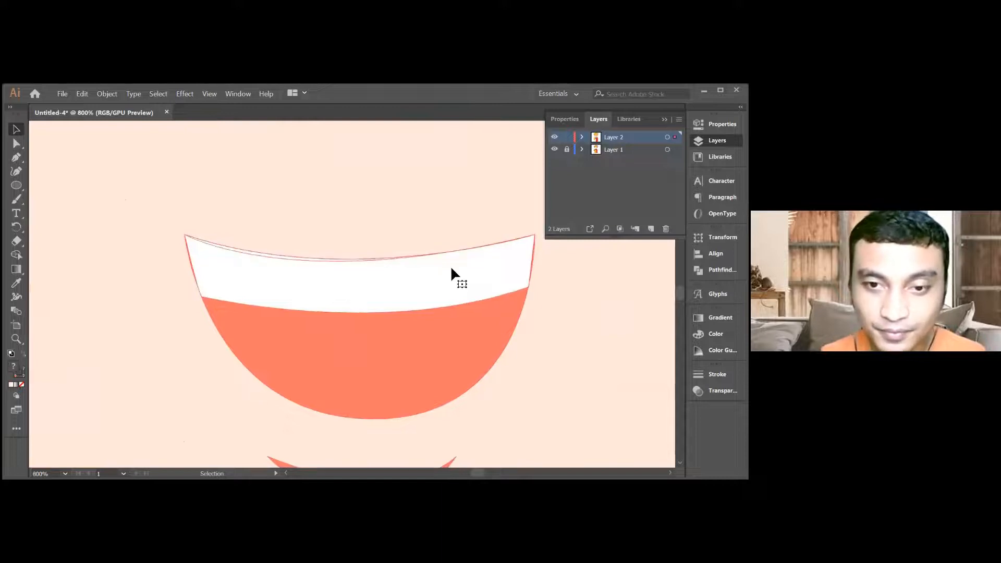
{"action": "left_click", "coordinate": [20, 160]}
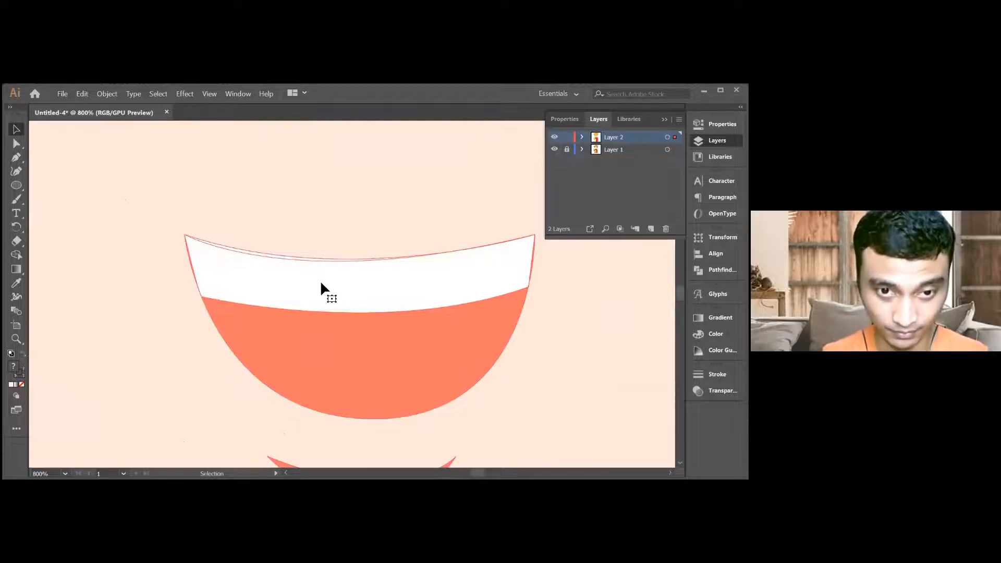
{"action": "left_click", "coordinate": [19, 167]}
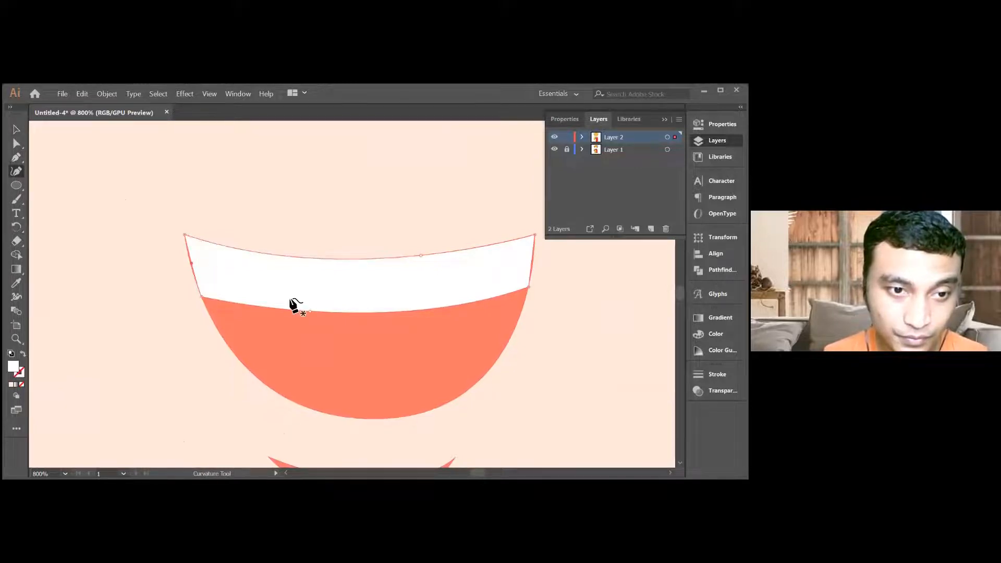
{"action": "key", "text": "ctrl+="}
{"action": "left_click", "coordinate": [17, 143]}
{"action": "left_click", "coordinate": [86, 241]}
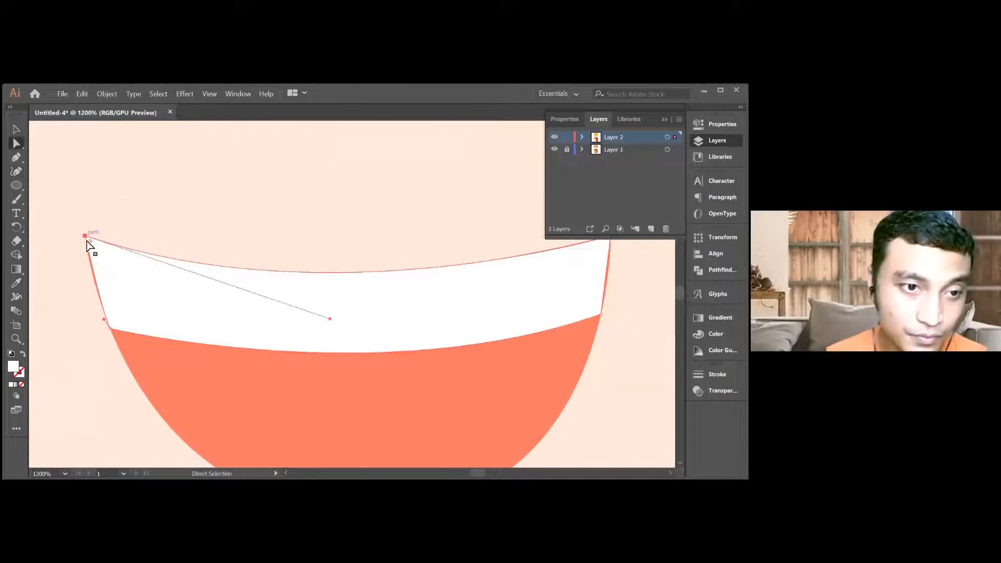
{"action": "left_click_drag", "start_coordinate": [105, 320], "coordinate": [97, 309]}
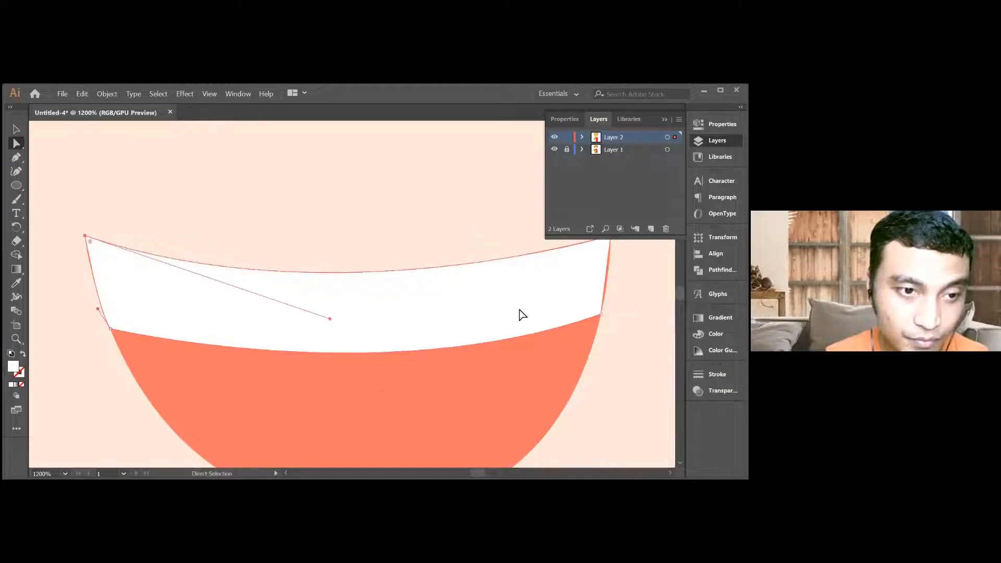
- Refine the right edge of the teeth around its lower-right anchor so it covers the coral sliver
{"action": "left_click", "coordinate": [605, 287]}
{"action": "left_click", "coordinate": [600, 314]}
{"action": "scroll", "coordinate": [601, 314], "scroll_direction": "up", "scroll_amount": 2}
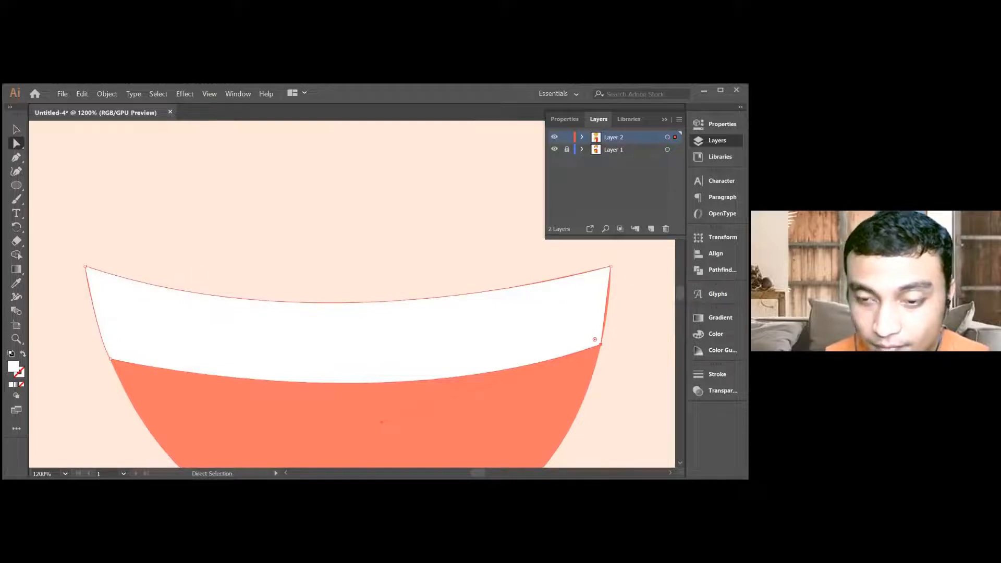
{"action": "left_click", "coordinate": [16, 172]}
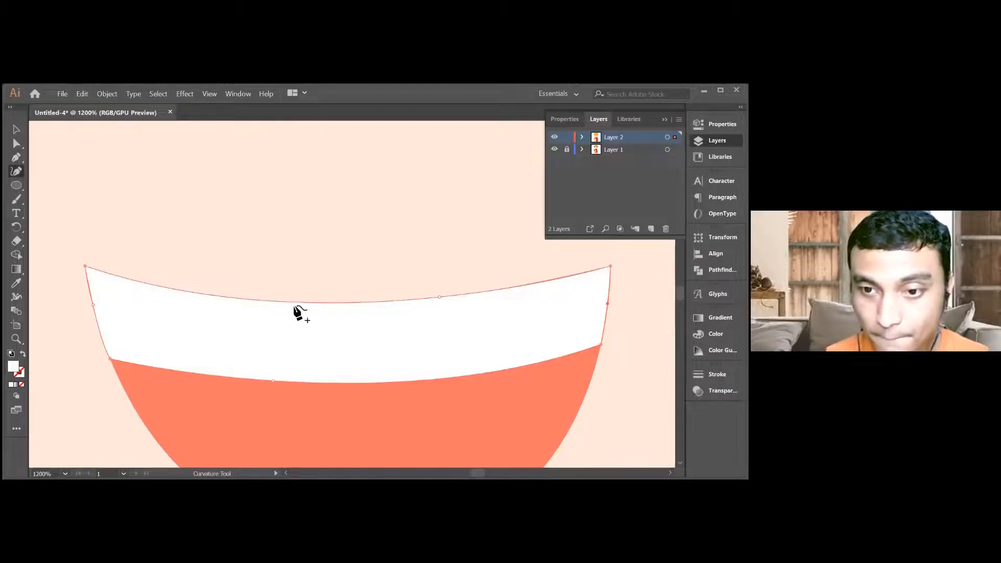
- Deselect the artwork and check the traced character from the headdress down to the robe
{"action": "left_click", "coordinate": [16, 130]}
{"action": "left_click", "coordinate": [172, 181]}
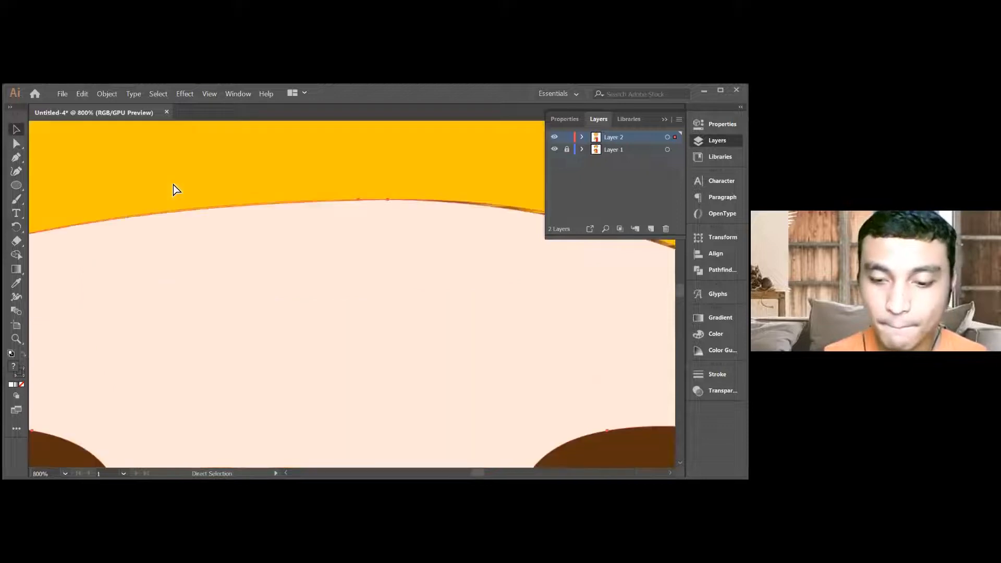
{"action": "key", "text": "ctrl+minus"}
{"action": "key", "text": "ctrl+minus"}
{"action": "key", "text": "ctrl+minus"}
{"action": "key", "text": "ctrl+minus"}
{"action": "key", "text": "ctrl+minus"}
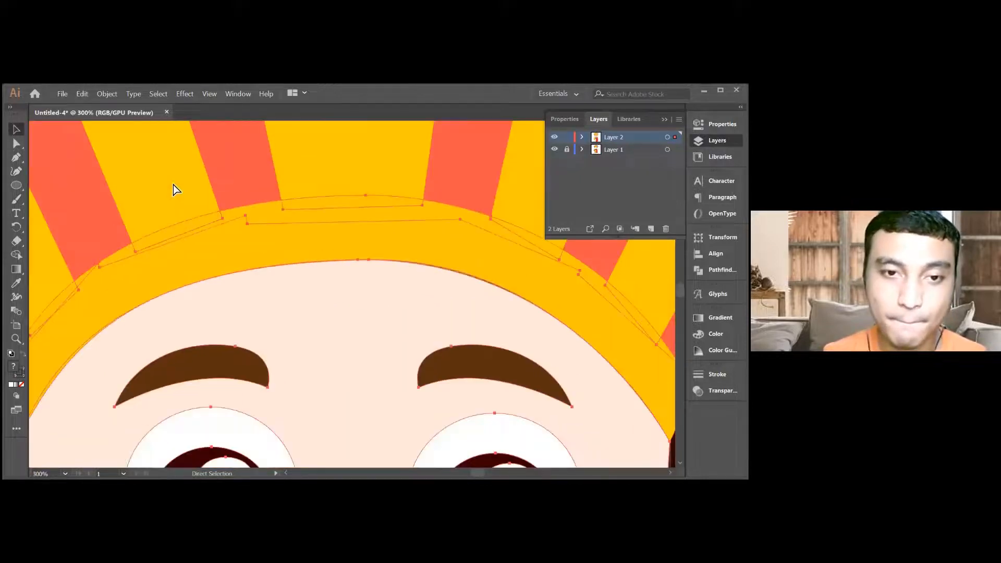
{"action": "key", "text": "ctrl+minus"}
{"action": "key", "text": "v"}
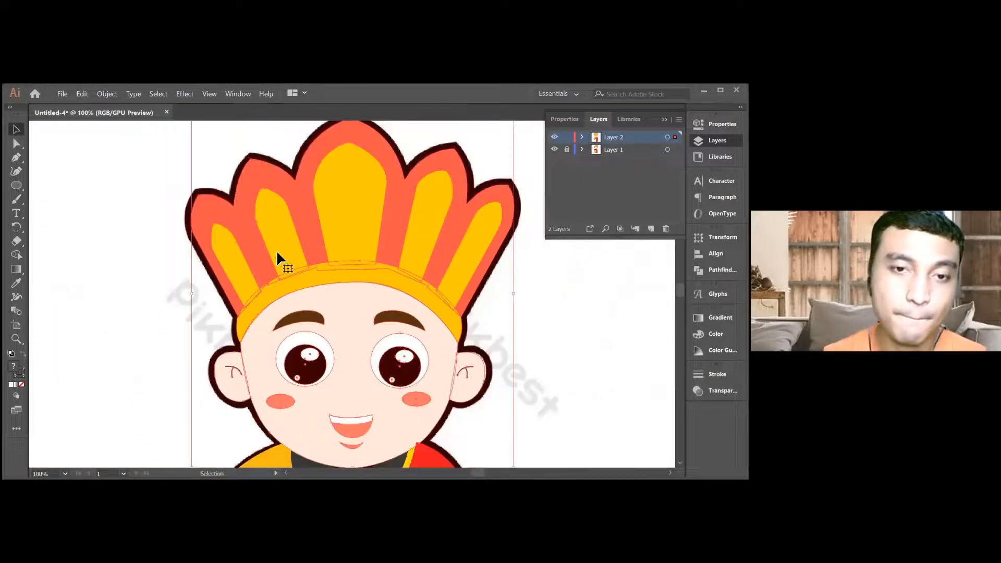
{"action": "scroll", "coordinate": [277, 249], "scroll_direction": "down", "scroll_amount": 2}
{"action": "left_click", "coordinate": [133, 201]}
{"action": "scroll", "coordinate": [390, 309], "scroll_direction": "down", "scroll_amount": 5}
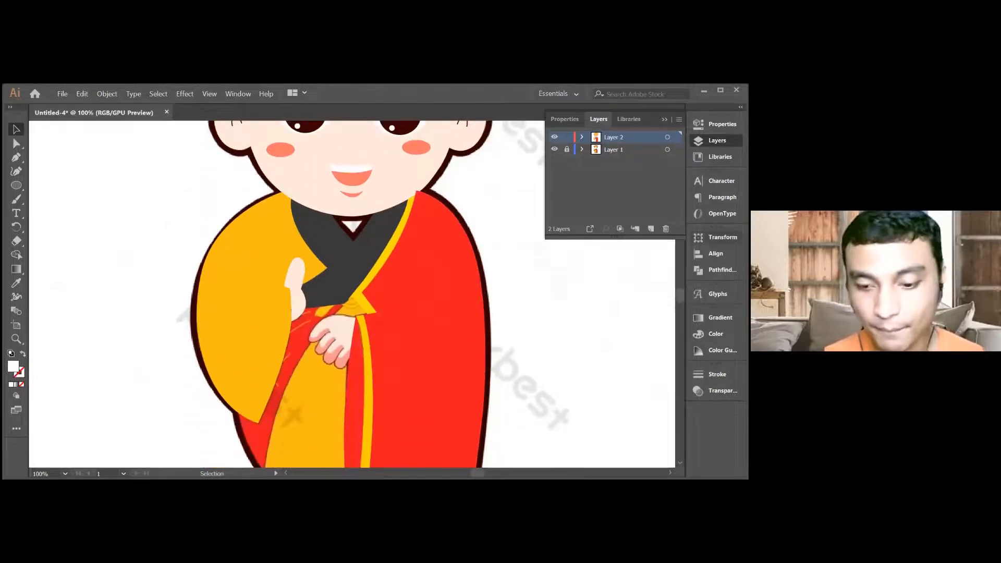
- Select the red strip beside the clenched hand and adjust its curve handle so the edge meets the yellow trim
{"action": "key", "text": "ctrl+plus"}
{"action": "key", "text": "ctrl+plus"}
{"action": "key", "text": "ctrl+plus"}
{"action": "scroll", "coordinate": [338, 308], "scroll_direction": "down", "scroll_amount": 4}
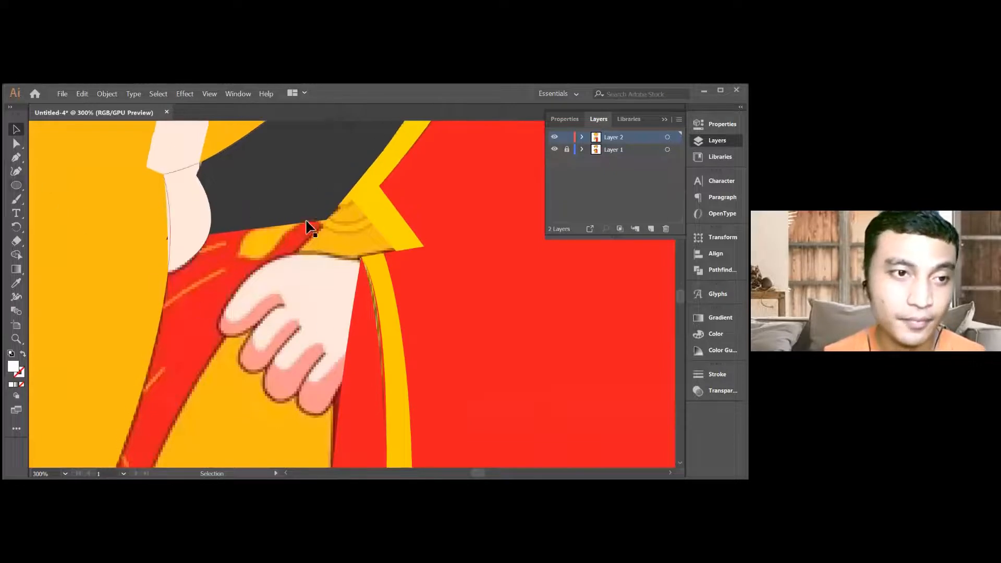
{"action": "scroll", "coordinate": [309, 224], "scroll_direction": "down", "scroll_amount": 2}
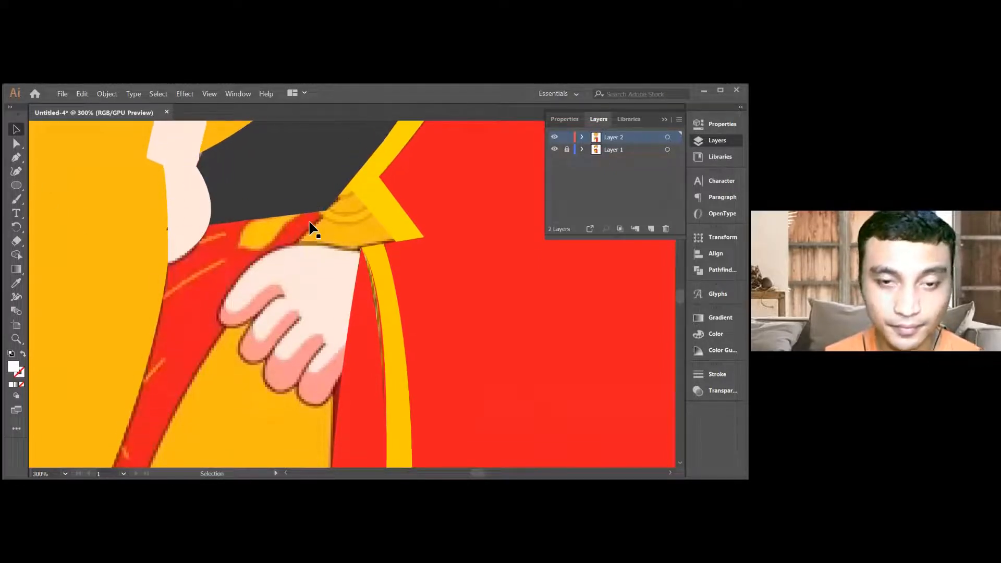
{"action": "left_click", "coordinate": [15, 157]}
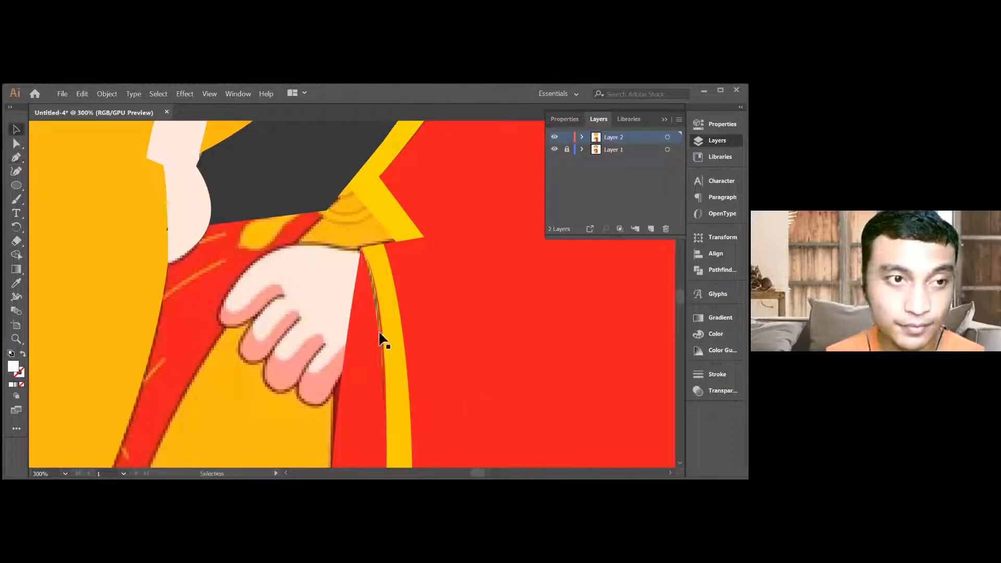
{"action": "left_click", "coordinate": [368, 348]}
{"action": "scroll", "coordinate": [189, 259], "scroll_direction": "down", "scroll_amount": 3}
{"action": "left_click", "coordinate": [16, 157]}
{"action": "left_click", "coordinate": [16, 142]}
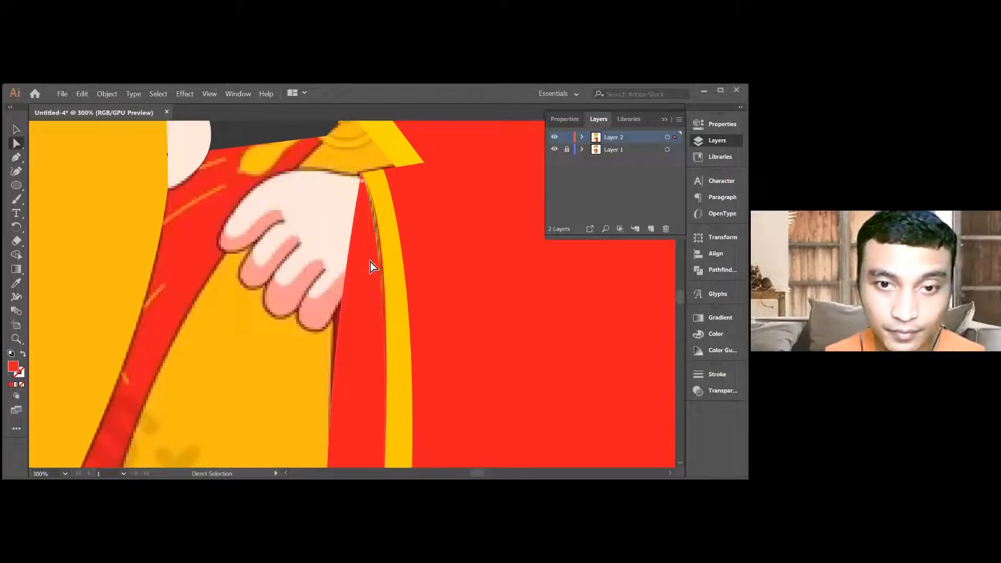
{"action": "scroll", "coordinate": [370, 262], "scroll_direction": "down", "scroll_amount": 2}
{"action": "scroll", "coordinate": [371, 278], "scroll_direction": "up", "scroll_amount": 2}
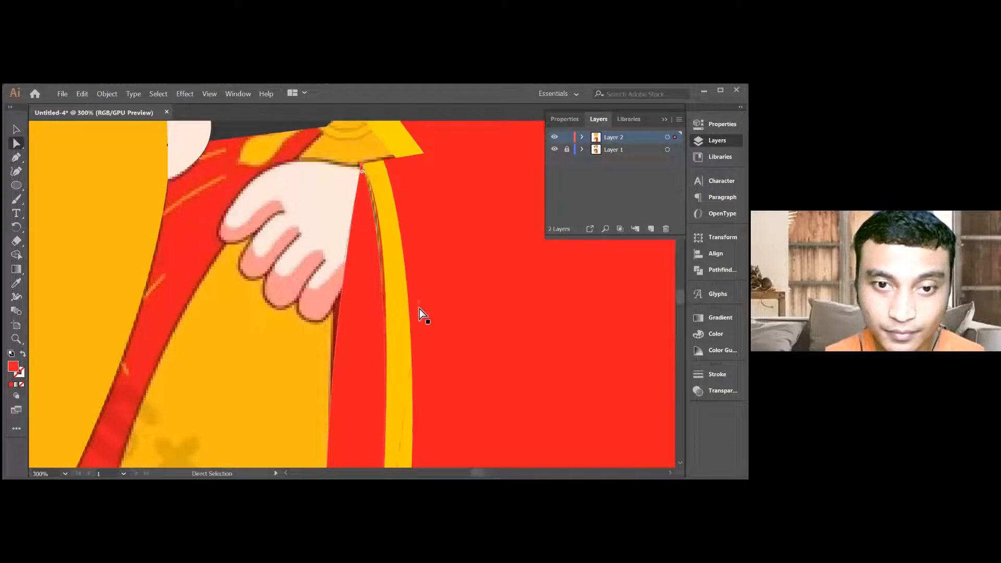
{"action": "left_click_drag", "start_coordinate": [422, 296], "coordinate": [432, 252]}
{"action": "scroll", "coordinate": [458, 277], "scroll_direction": "down", "scroll_amount": 3}
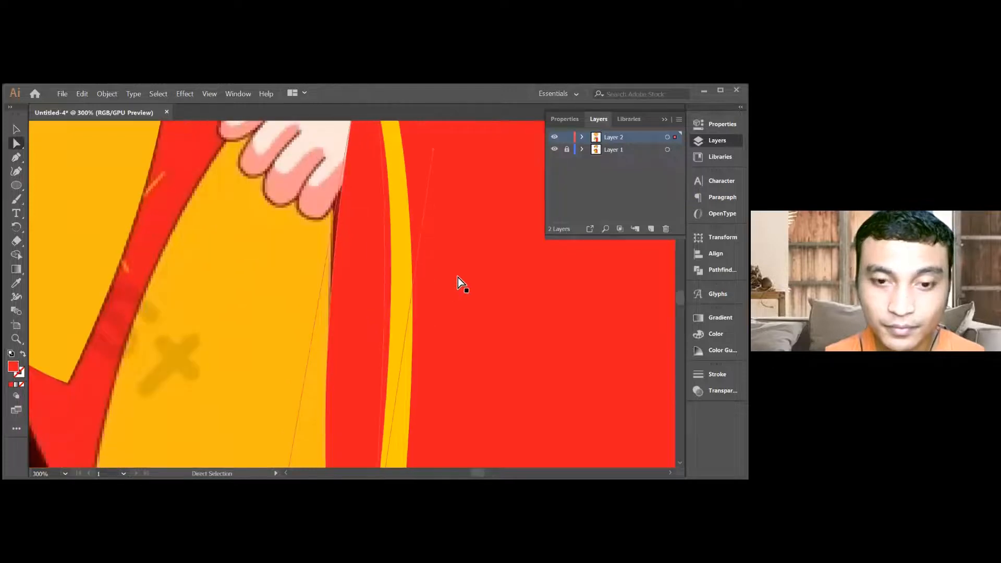
{"action": "scroll", "coordinate": [503, 283], "scroll_direction": "up", "scroll_amount": 2}
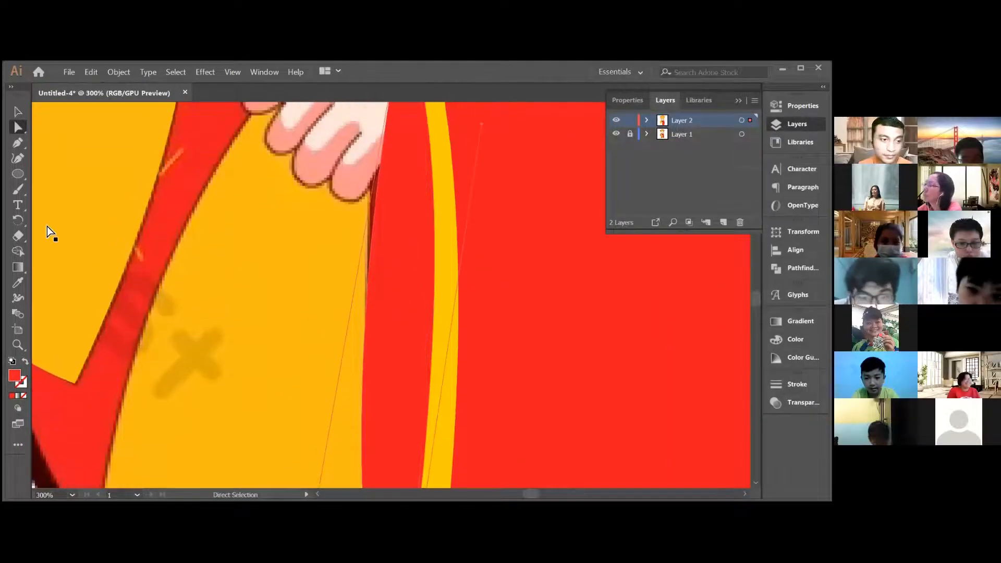
- Recolour the red strip with the dark red sampled beside the hand, and remove its fill to expose the reference
{"action": "left_click", "coordinate": [17, 281]}
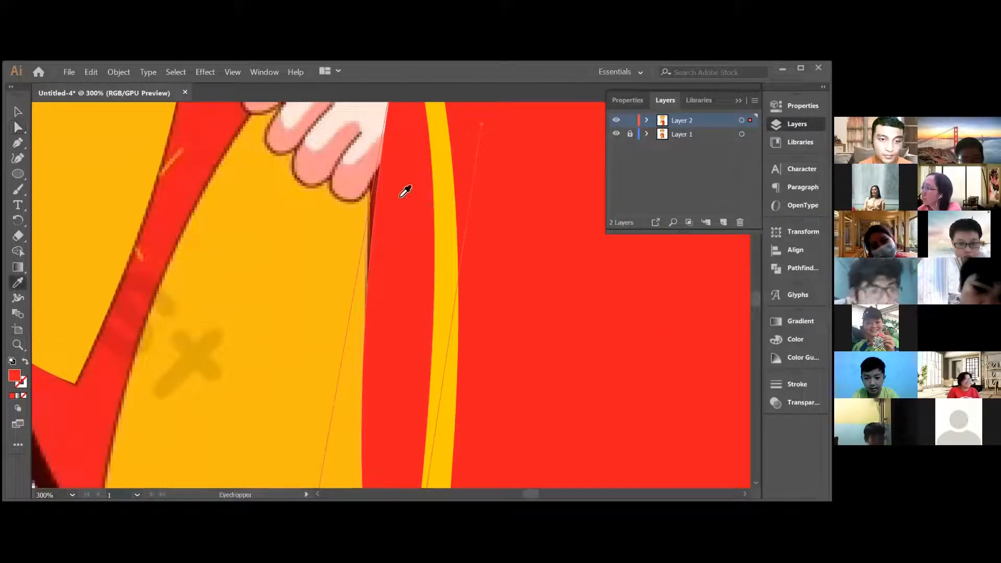
{"action": "left_click", "coordinate": [375, 194]}
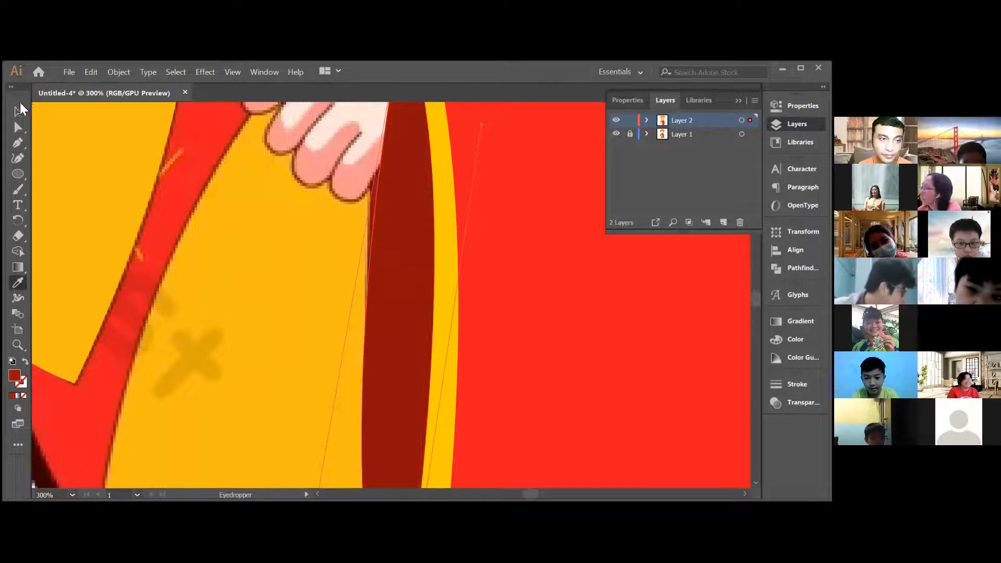
{"action": "left_click", "coordinate": [18, 112]}
{"action": "scroll", "coordinate": [511, 276], "scroll_direction": "up", "scroll_amount": 2}
{"action": "scroll", "coordinate": [503, 274], "scroll_direction": "up", "scroll_amount": 4}
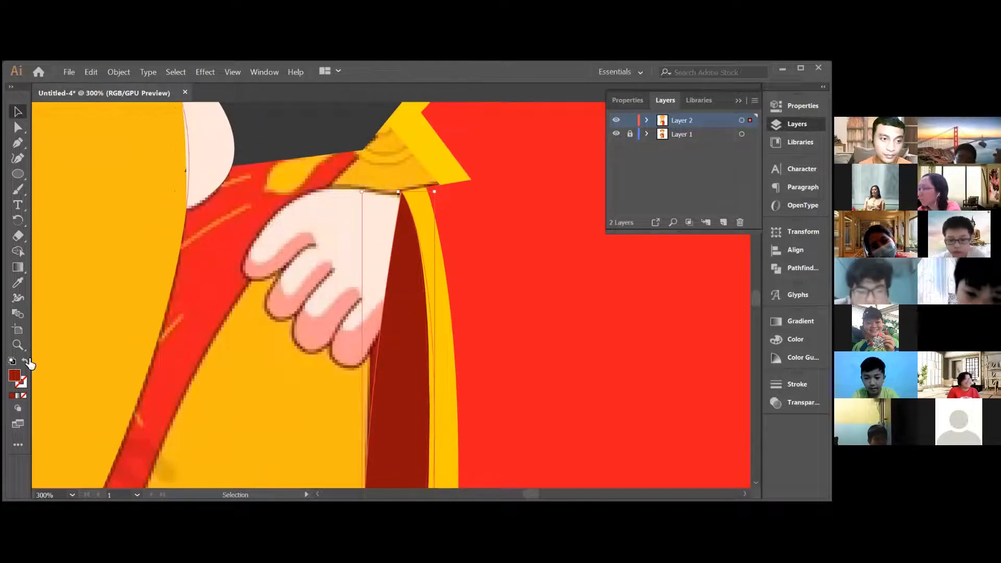
{"action": "left_click", "coordinate": [24, 395]}
- Trace the clenched hand's lower outline with the Pen tool, from the wrist edge by the yellow trim around the fingertips
{"action": "left_click", "coordinate": [18, 142]}
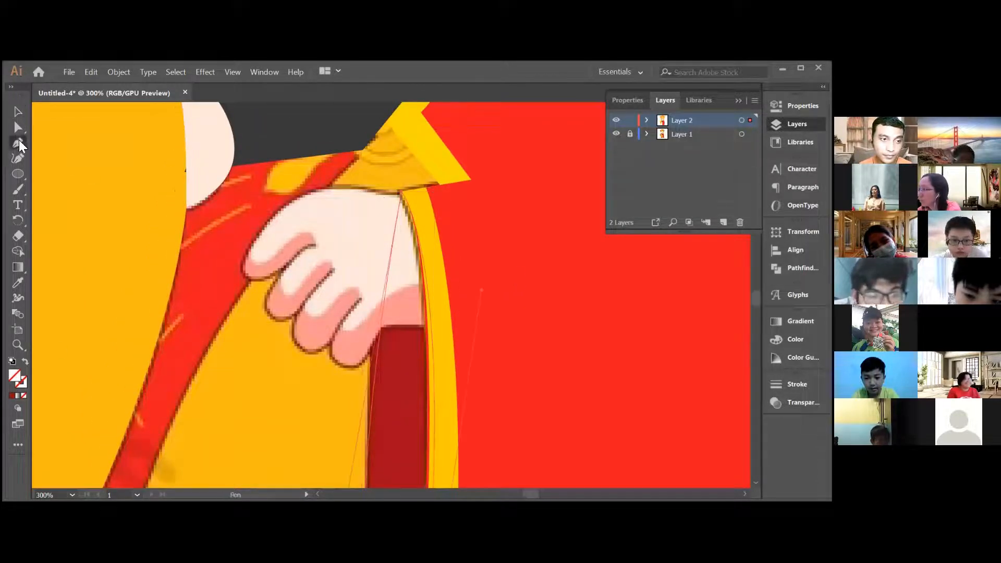
{"action": "left_click", "coordinate": [429, 329]}
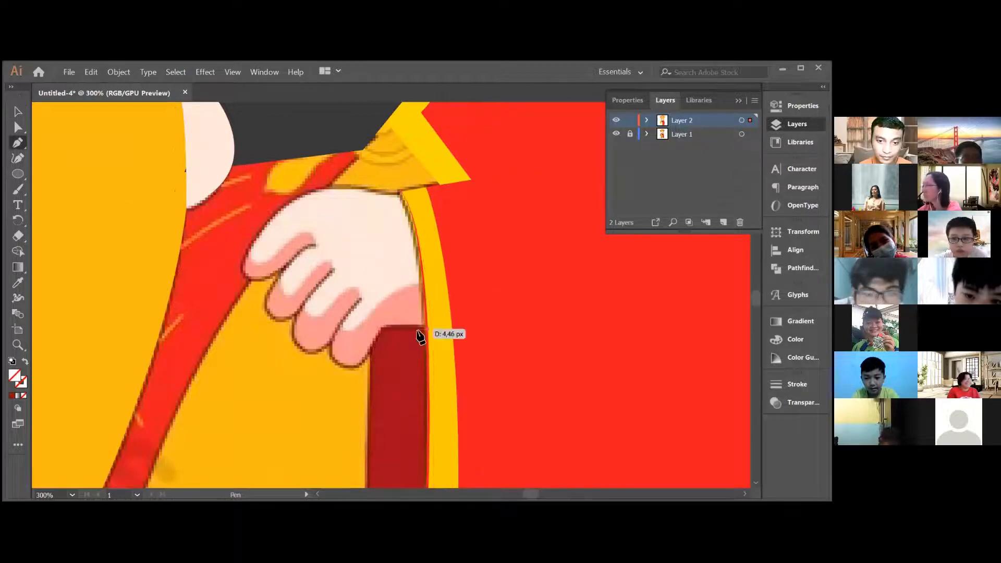
{"action": "left_click", "coordinate": [384, 329]}
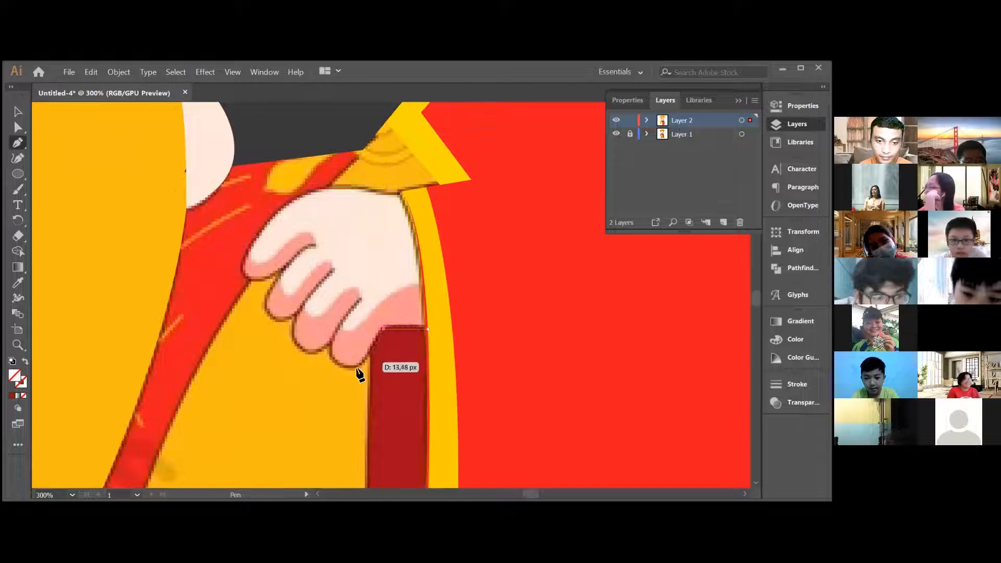
{"action": "left_click_drag", "start_coordinate": [341, 365], "coordinate": [291, 338]}
{"action": "left_click", "coordinate": [342, 364]}
{"action": "left_click", "coordinate": [331, 342]}
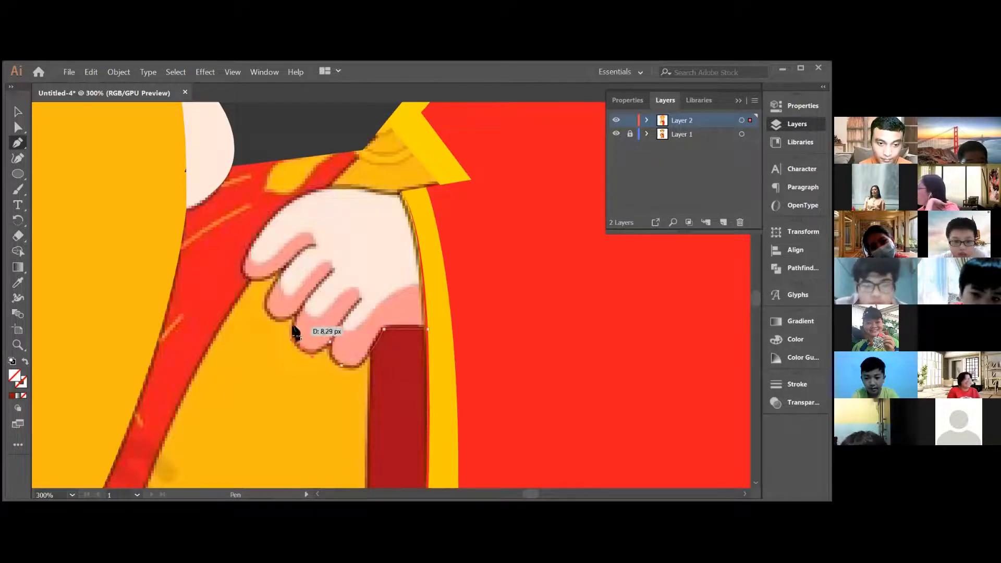
{"action": "left_click", "coordinate": [295, 315]}
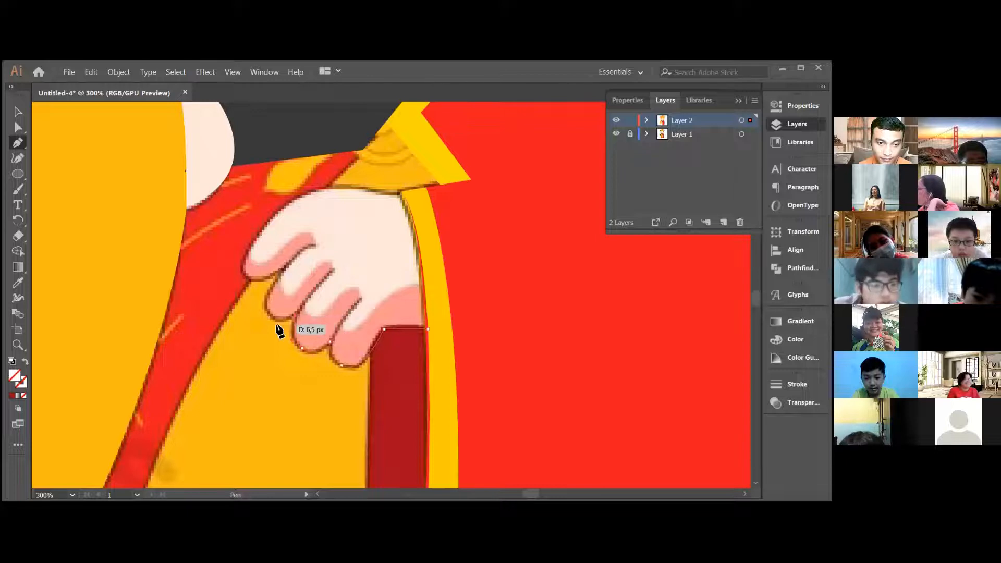
{"action": "left_click_drag", "start_coordinate": [269, 316], "coordinate": [261, 305]}
{"action": "left_click", "coordinate": [278, 272]}
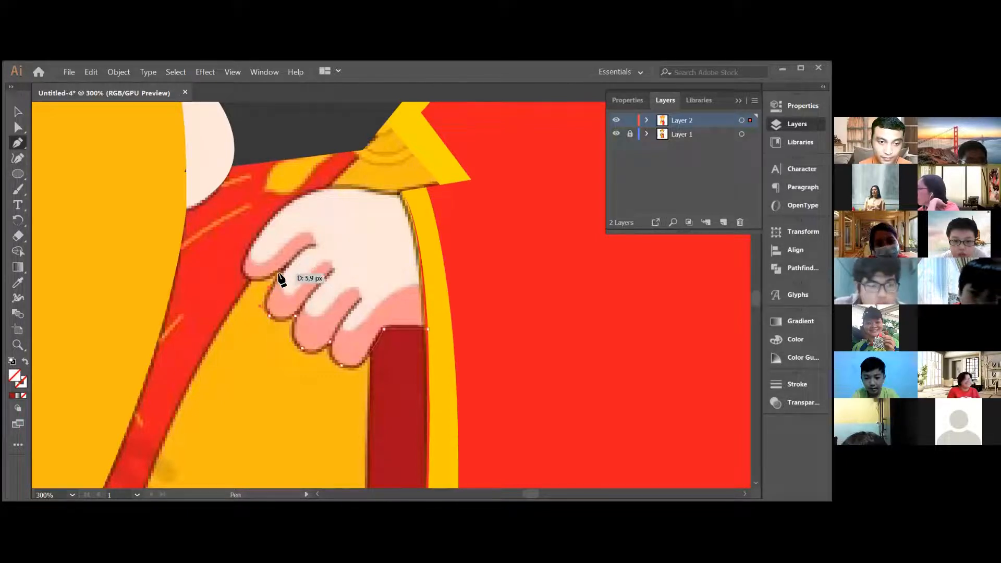
{"action": "left_click", "coordinate": [254, 285]}
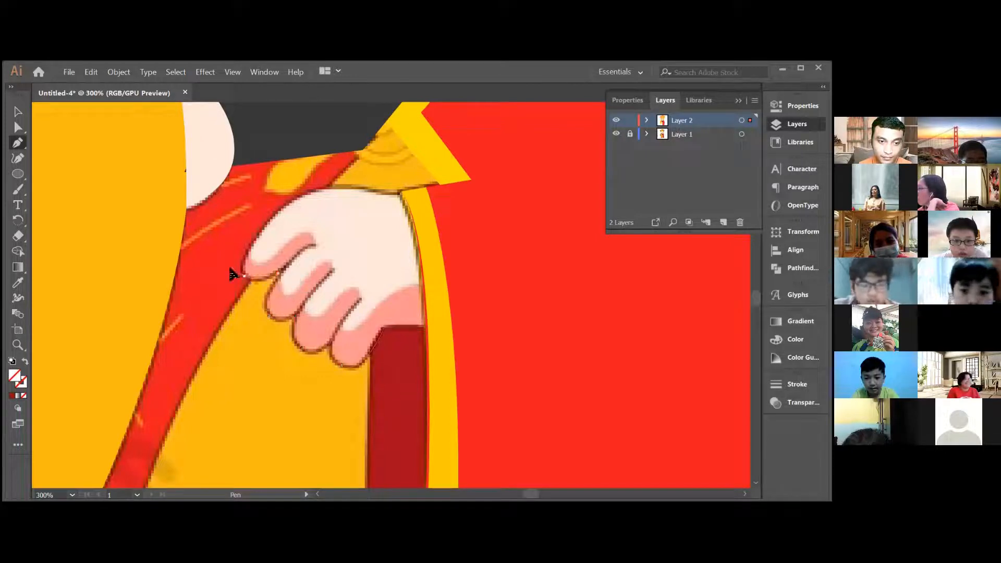
- Continue the hand path up over the back of the hand and along the yellow trim, closing it at the wrist
{"action": "left_click", "coordinate": [260, 234]}
{"action": "left_click", "coordinate": [312, 194]}
{"action": "left_click_drag", "start_coordinate": [327, 186], "coordinate": [330, 186]}
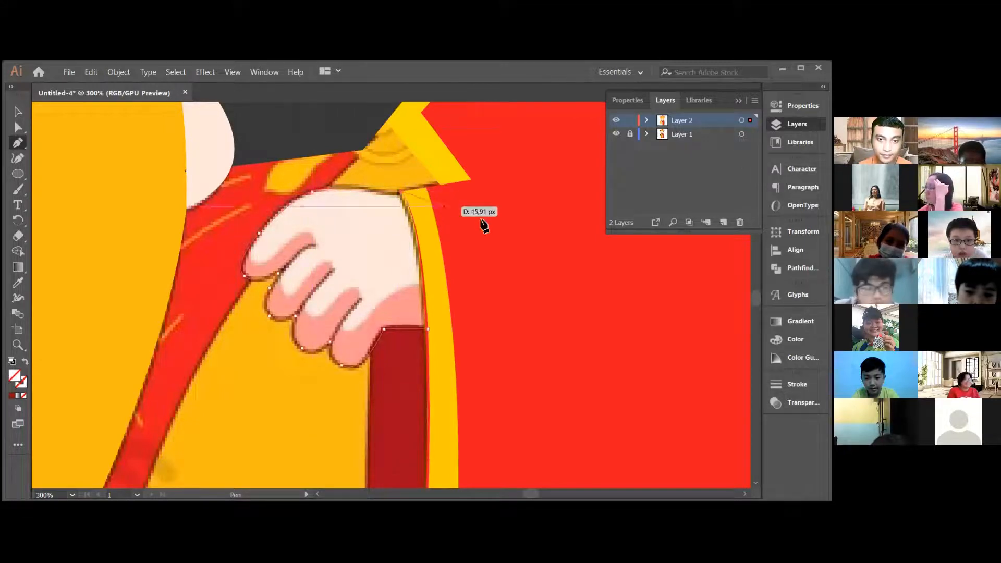
{"action": "left_click", "coordinate": [401, 193]}
{"action": "left_click_drag", "start_coordinate": [428, 330], "coordinate": [431, 433]}
- Fill the hand shape with the pale skin colour sampled from the reference hand and deselect it
{"action": "left_click", "coordinate": [21, 282]}
{"action": "left_click", "coordinate": [340, 218]}
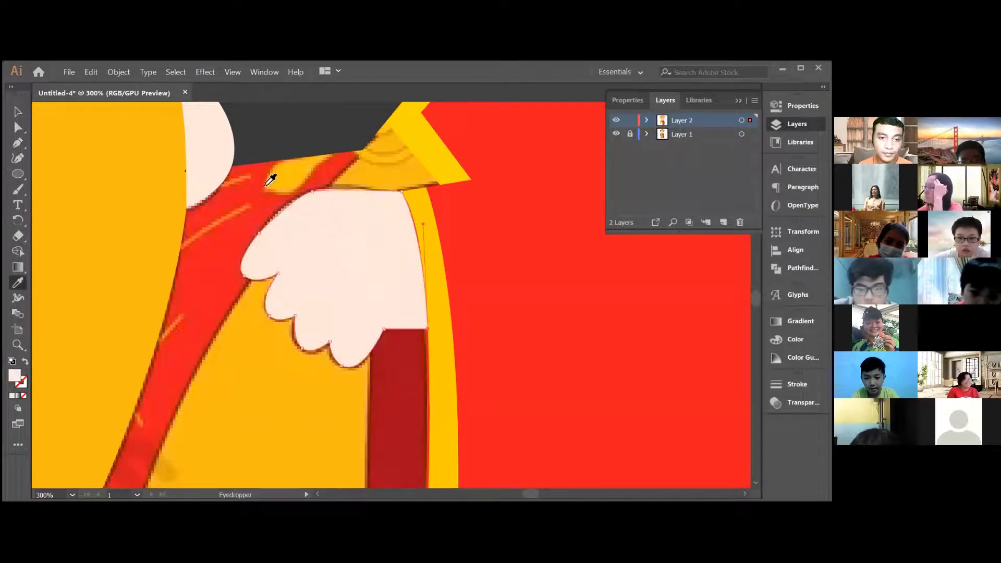
{"action": "key", "text": "v"}
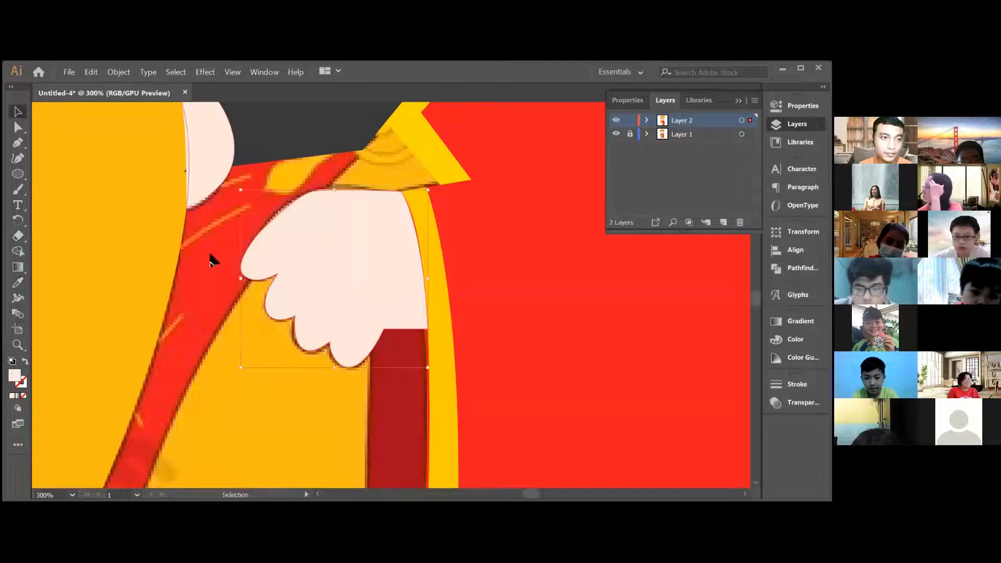
{"action": "left_click", "coordinate": [449, 386]}
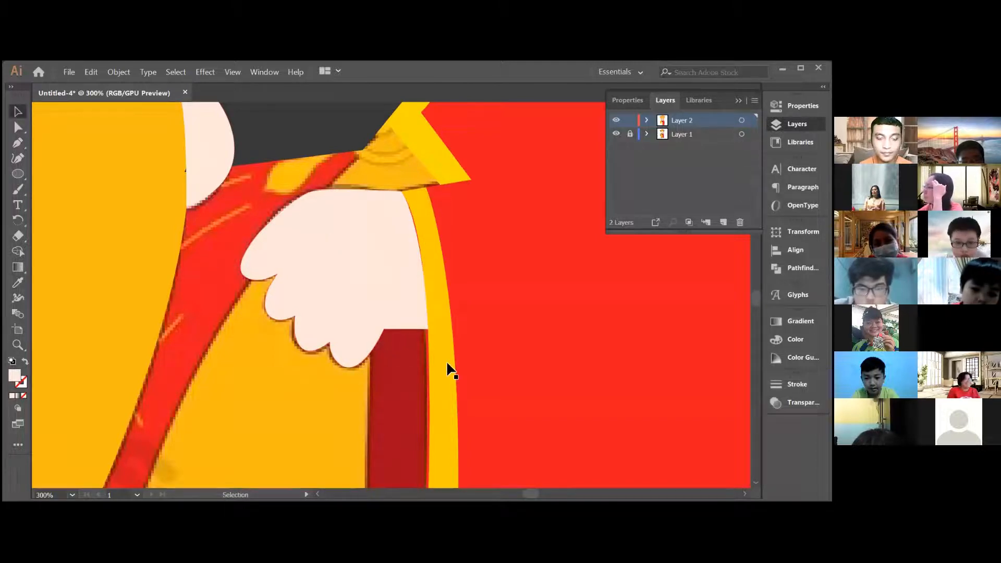
- Select the unfilled strip below the clenched hand and fill it with the dark red sampled from the reference
{"action": "scroll", "coordinate": [321, 470], "scroll_direction": "up", "scroll_amount": 3}
{"action": "scroll", "coordinate": [320, 464], "scroll_direction": "down", "scroll_amount": 5}
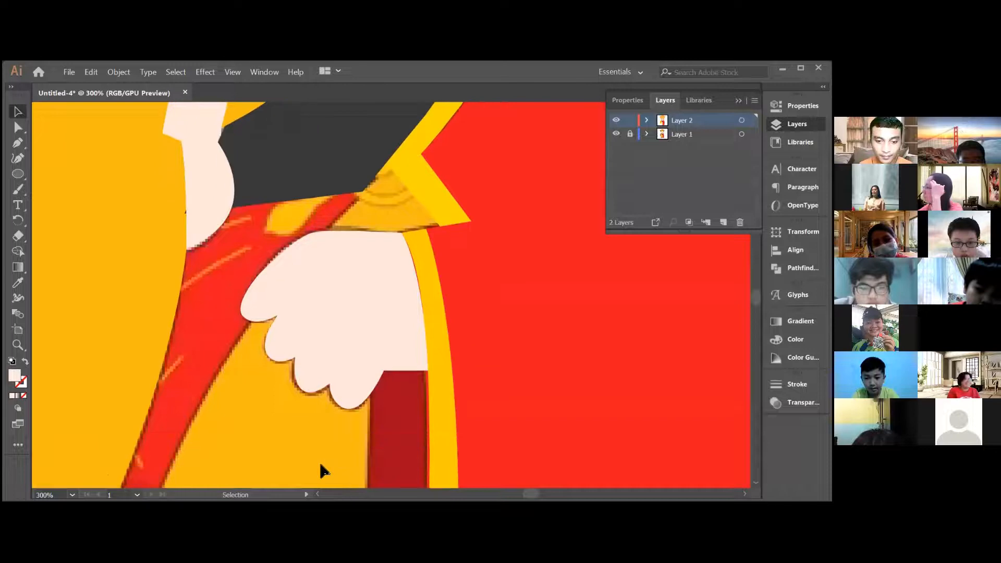
{"action": "scroll", "coordinate": [440, 397], "scroll_direction": "down", "scroll_amount": 3}
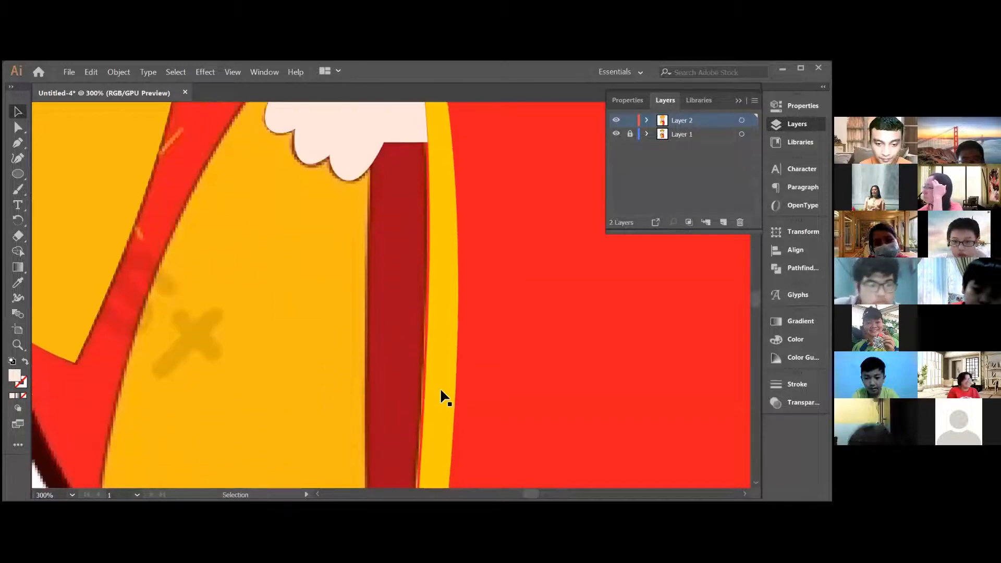
{"action": "left_click", "coordinate": [368, 380]}
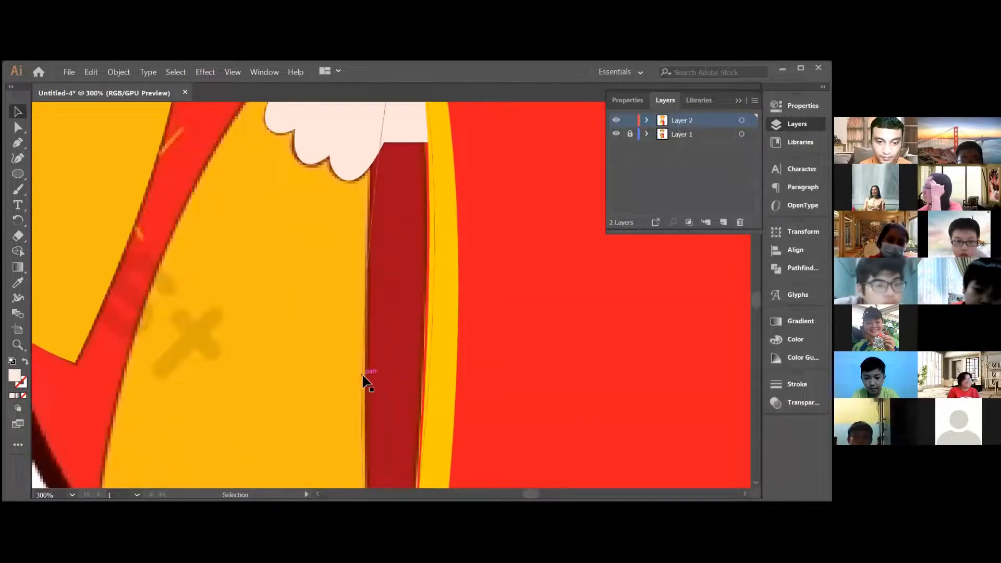
{"action": "left_click", "coordinate": [18, 282]}
{"action": "left_click", "coordinate": [406, 260]}
{"action": "scroll", "coordinate": [412, 255], "scroll_direction": "up", "scroll_amount": 8}
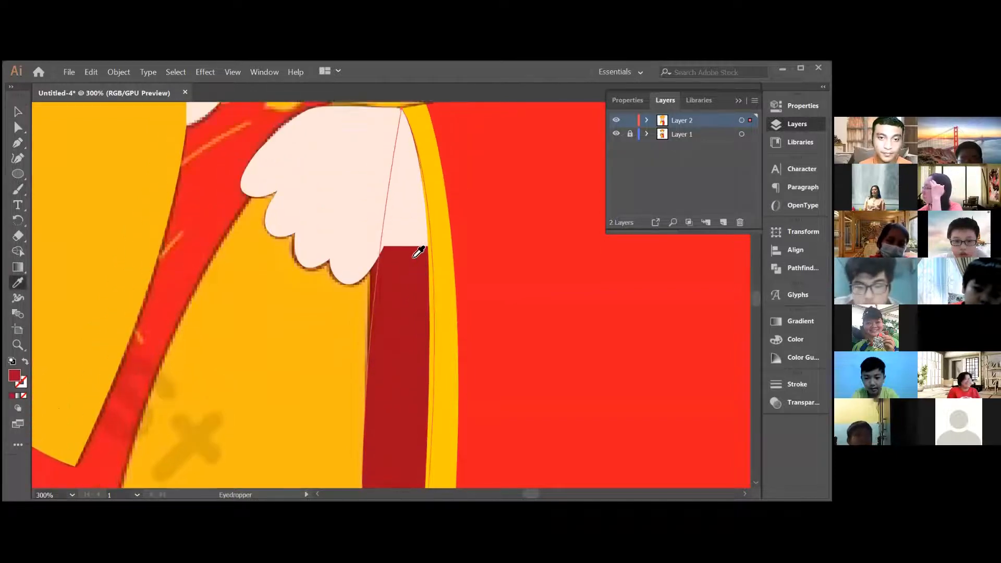
{"action": "key", "text": "v"}
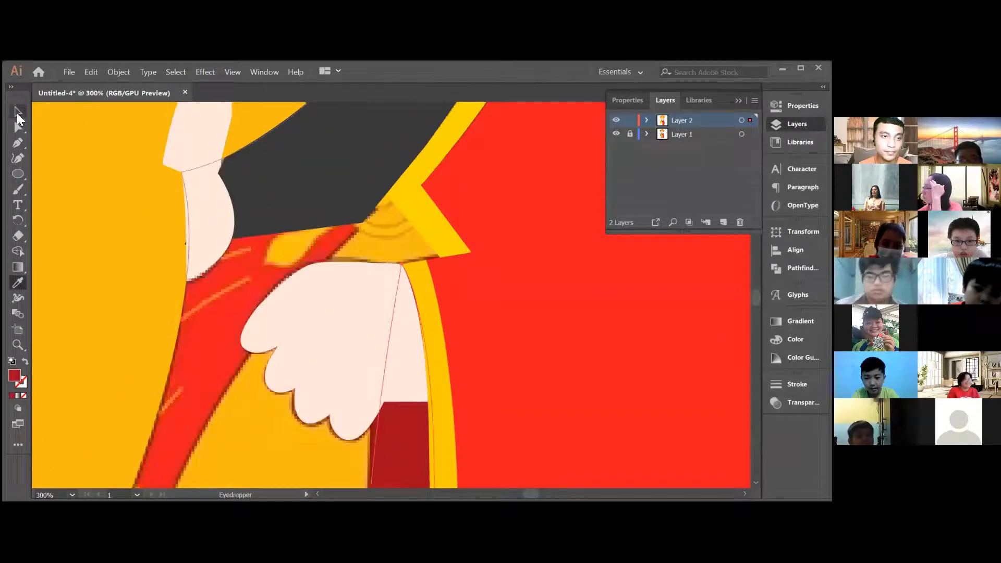
- Start a Pen path for the yellow lower robe inside the dark chest area and curve it down to the robe's left outline
{"action": "scroll", "coordinate": [284, 237], "scroll_direction": "up", "scroll_amount": 2}
{"action": "scroll", "coordinate": [286, 261], "scroll_direction": "up", "scroll_amount": 3}
{"action": "scroll", "coordinate": [293, 292], "scroll_direction": "down", "scroll_amount": 5}
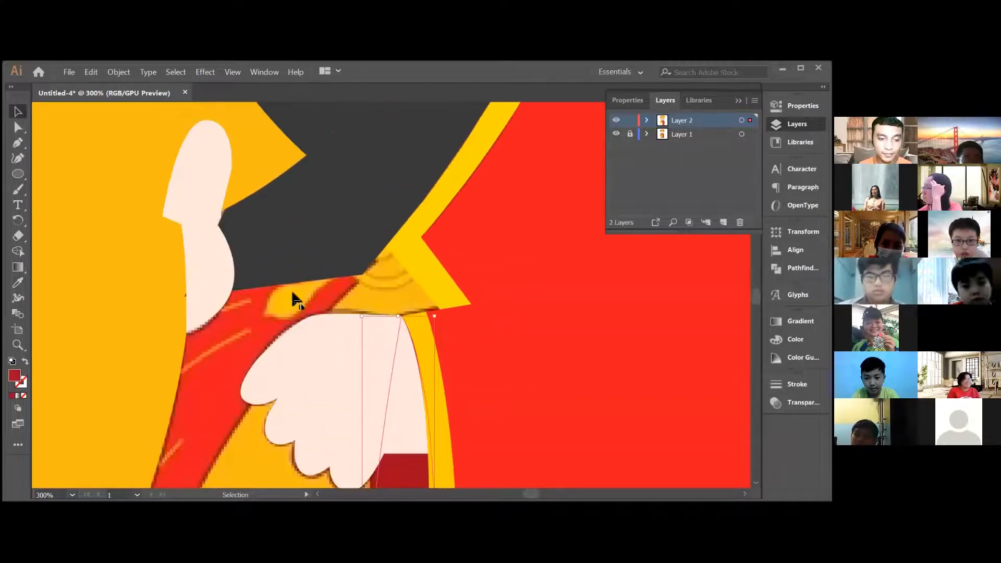
{"action": "key", "text": "ctrl+minus"}
{"action": "key", "text": "ctrl+minus"}
{"action": "key", "text": "ctrl+minus"}
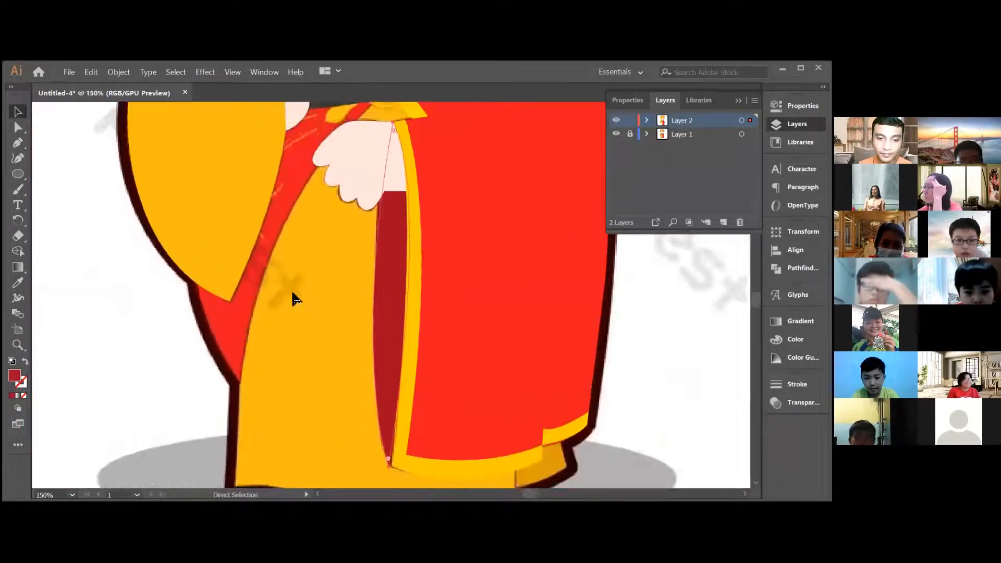
{"action": "scroll", "coordinate": [292, 295], "scroll_direction": "up", "scroll_amount": 1}
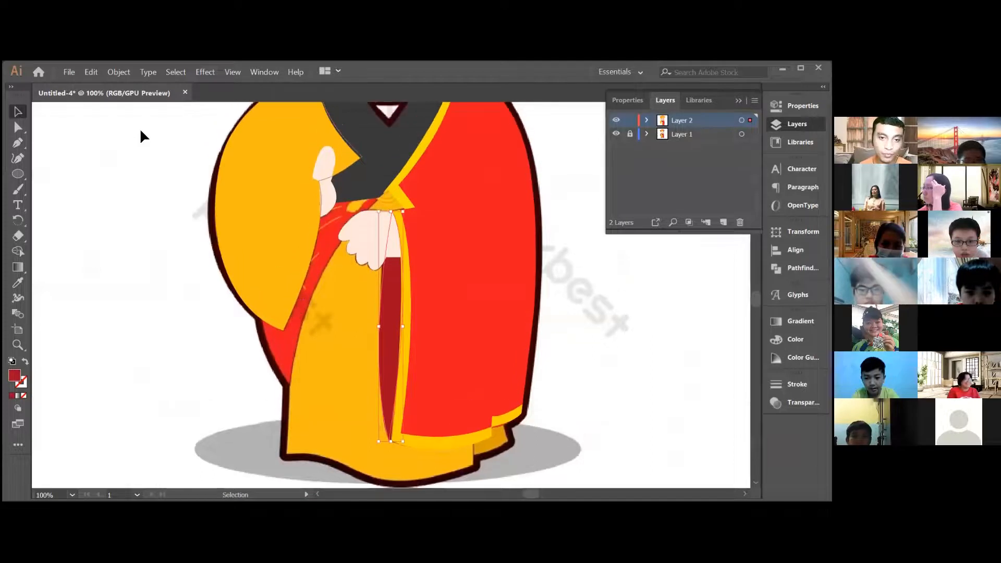
{"action": "left_click", "coordinate": [18, 143]}
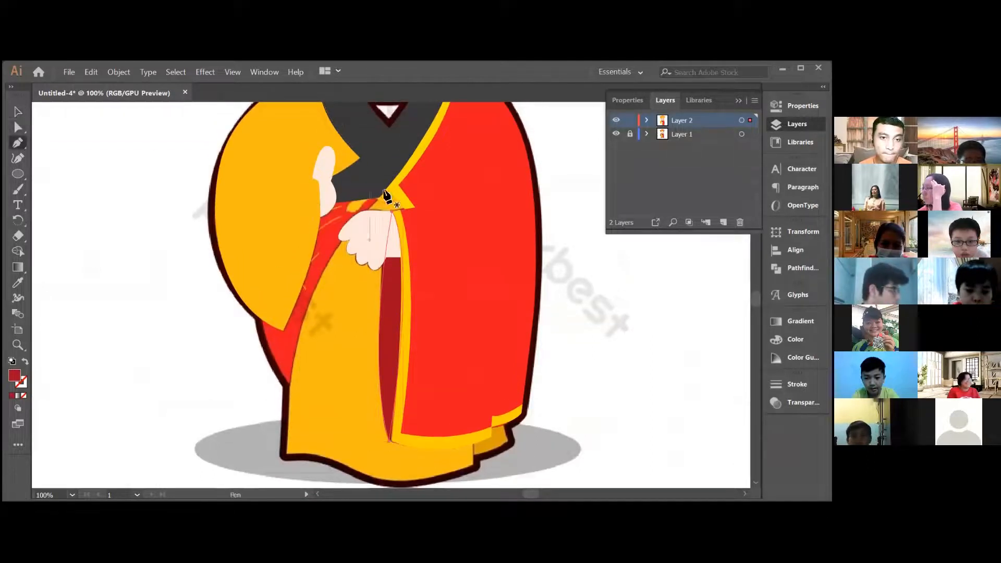
{"action": "left_click", "coordinate": [383, 172]}
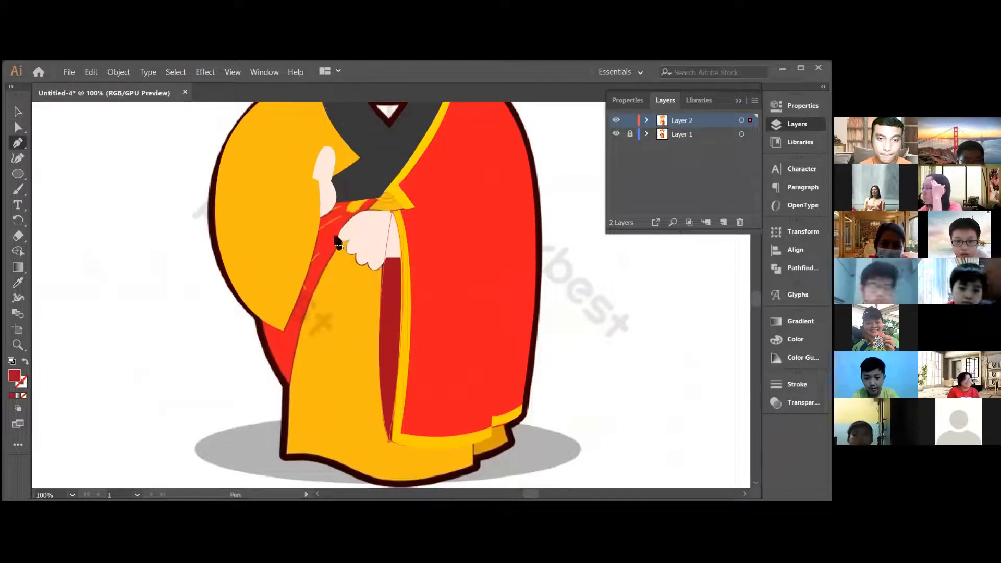
{"action": "left_click_drag", "start_coordinate": [290, 392], "coordinate": [282, 487]}
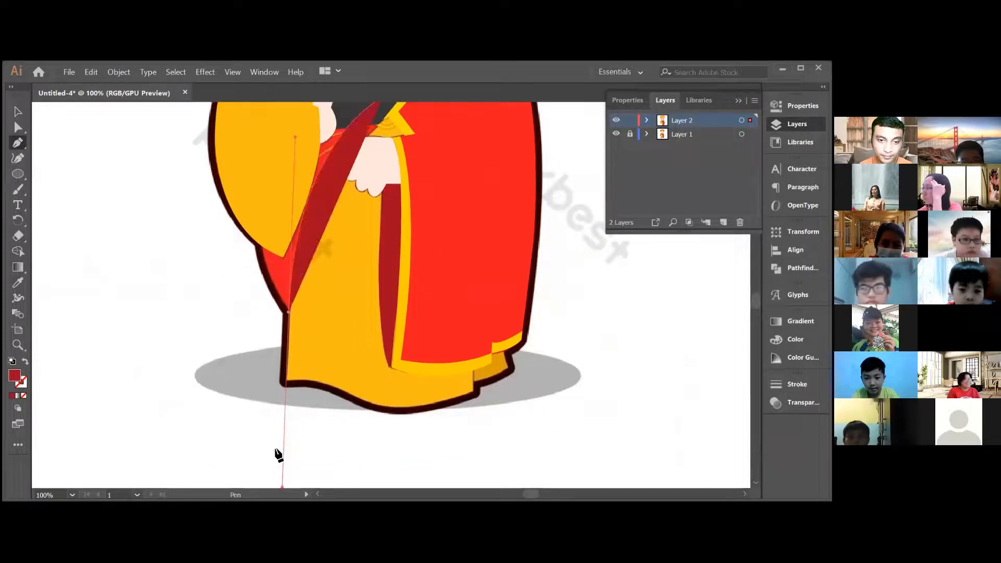
- Extend the lower robe path down to its bottom-left corner and curve it along the front hem
{"action": "left_click", "coordinate": [283, 382]}
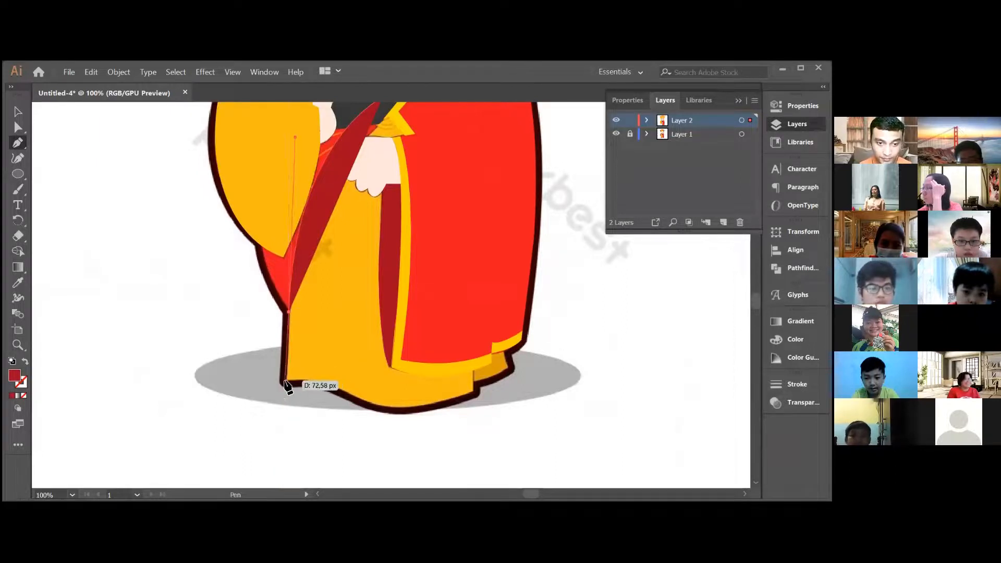
{"action": "left_click", "coordinate": [284, 383]}
{"action": "left_click_drag", "start_coordinate": [342, 391], "coordinate": [359, 404]}
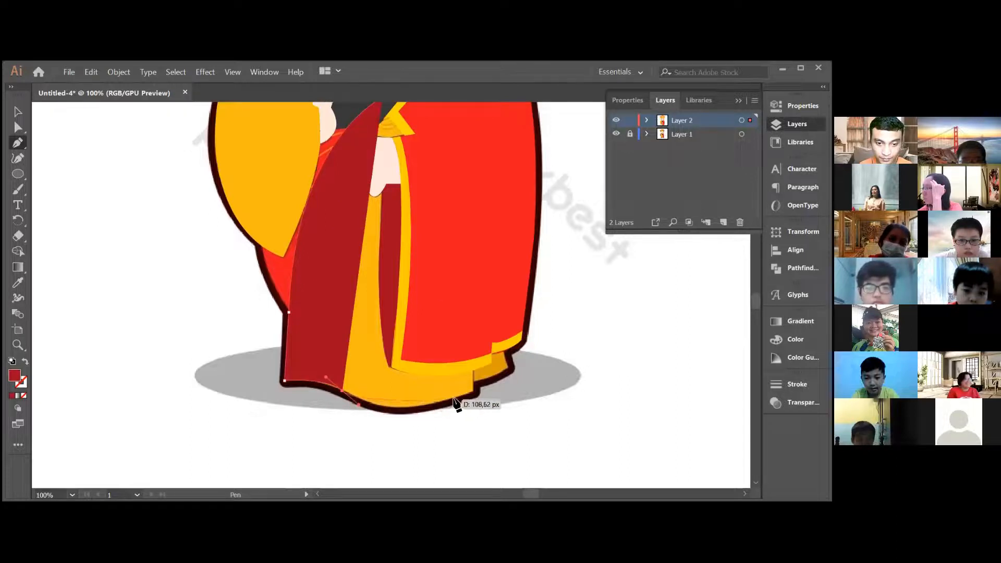
- Finish the dark red lower robe shape with the Pen tool, tracing the hem and closing the path at the waist
{"action": "left_click", "coordinate": [414, 408]}
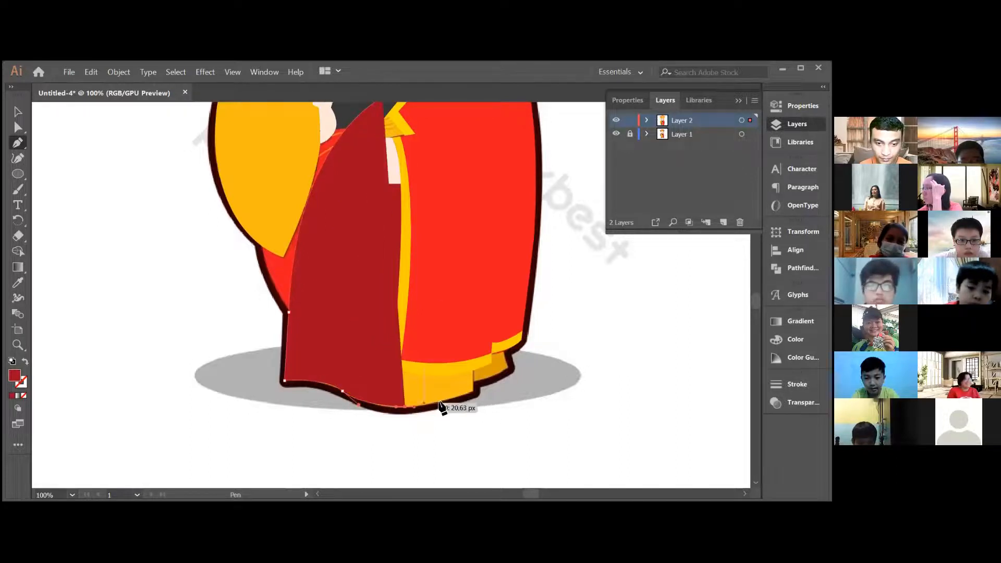
{"action": "left_click", "coordinate": [473, 392]}
{"action": "left_click", "coordinate": [473, 381]}
{"action": "left_click_drag", "start_coordinate": [507, 368], "coordinate": [510, 370]}
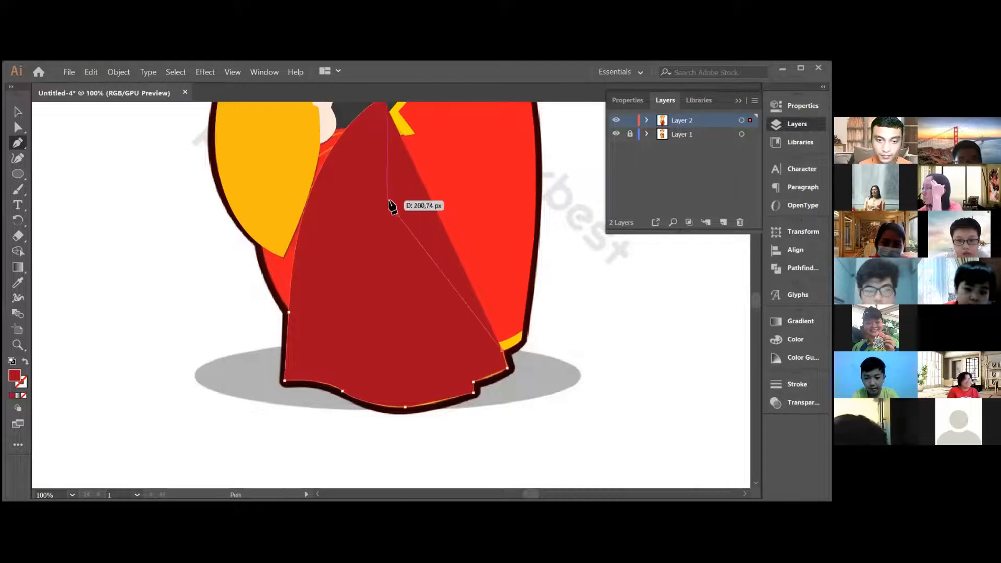
{"action": "scroll", "coordinate": [392, 203], "scroll_direction": "up", "scroll_amount": 3}
{"action": "left_click", "coordinate": [382, 191]}
- Send the lower robe shape backward until it lies behind the hand, the yellow trim and the red robe
{"action": "left_click", "coordinate": [18, 111]}
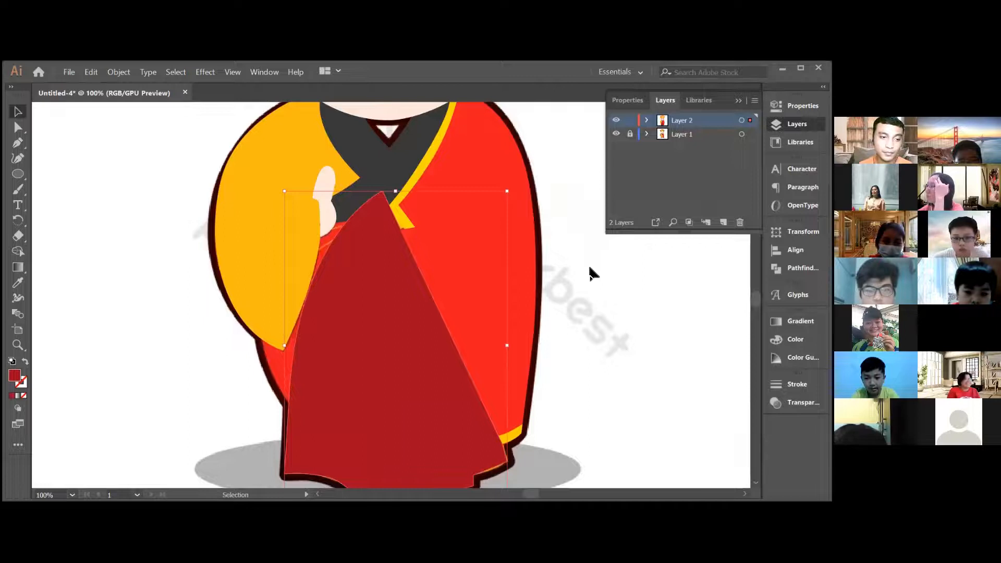
{"action": "key", "text": "ctrl+["}
{"action": "key", "text": "ctrl+["}
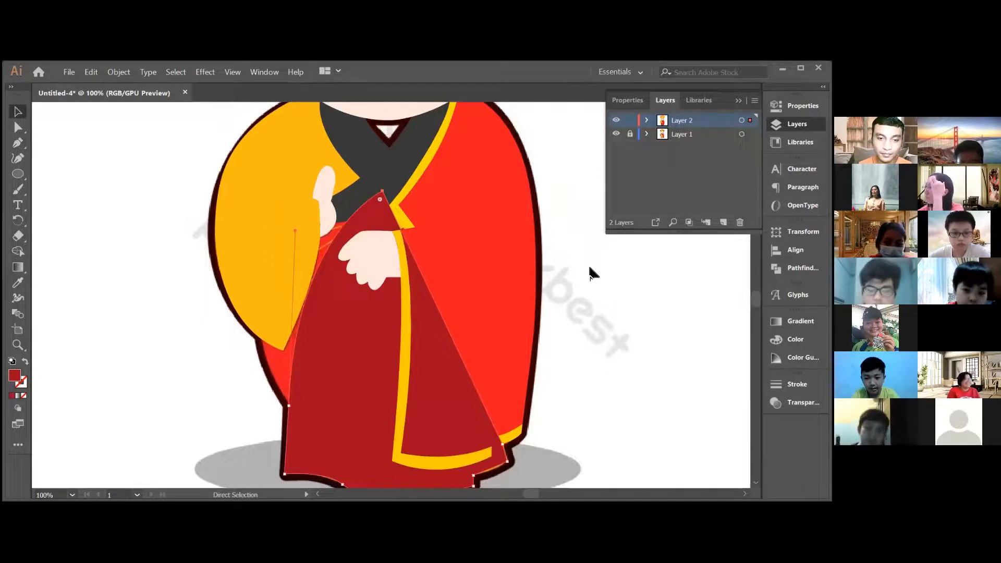
{"action": "key", "text": "ctrl+["}
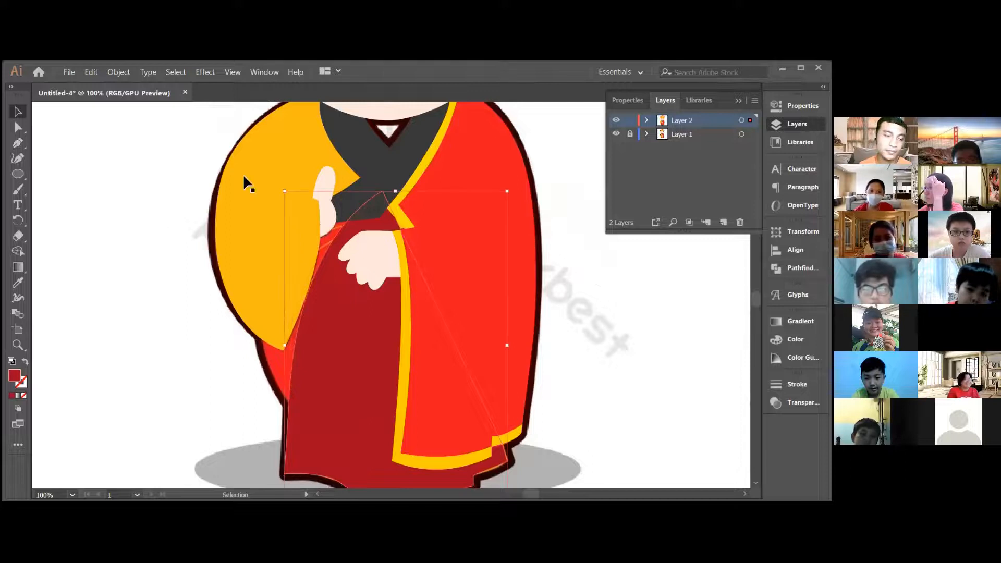
- Fill the lower robe shape with the trim's yellow and change that fill to orange FCA203
{"action": "left_click", "coordinate": [18, 282]}
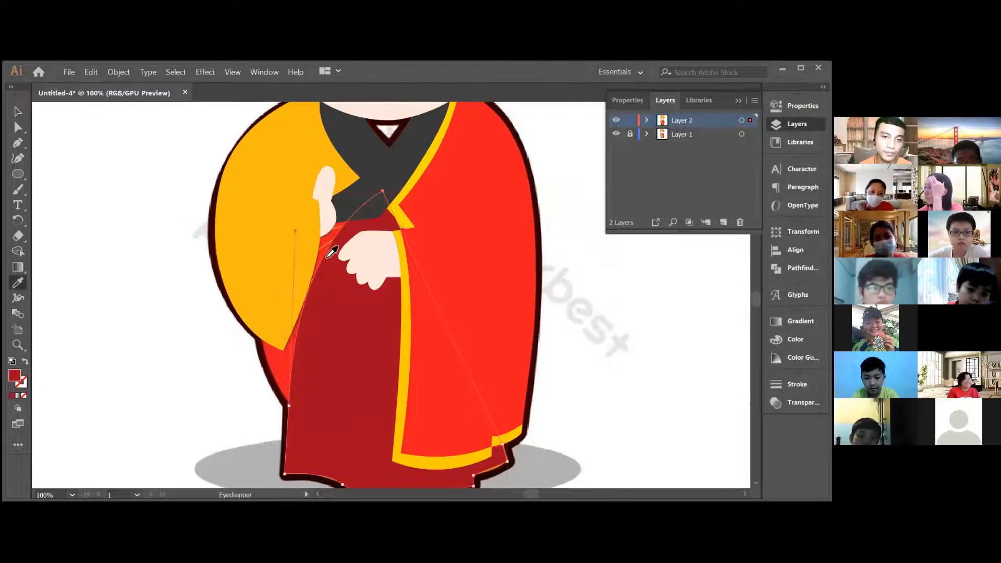
{"action": "left_click", "coordinate": [394, 241]}
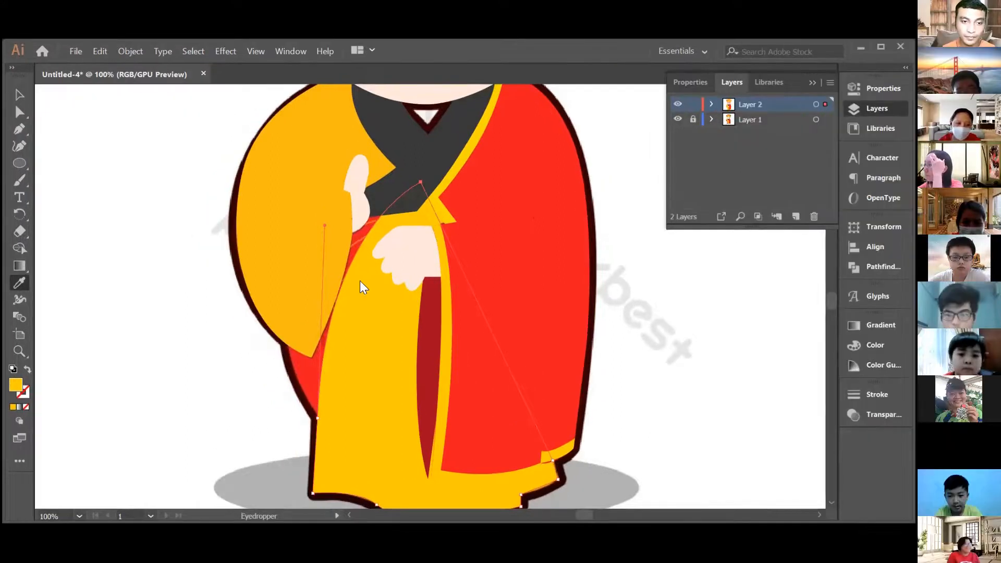
{"action": "double_click", "coordinate": [16, 384]}
{"action": "left_click_drag", "start_coordinate": [232, 417], "coordinate": [229, 420]}
{"action": "left_click", "coordinate": [328, 269]}
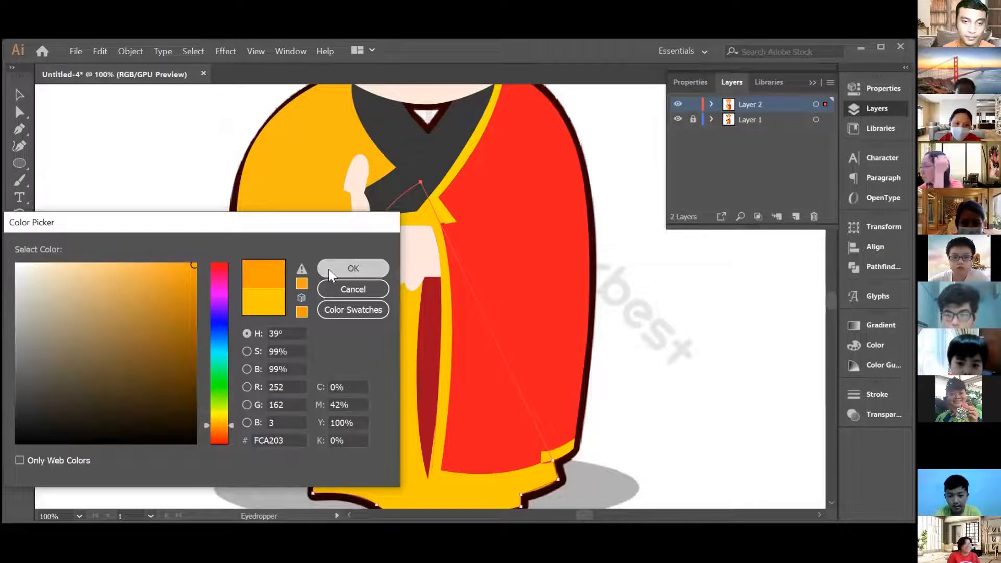
- Match the lower robe's fill to the yellow-orange sleeve by sampling its colour, and deselect the shape
{"action": "scroll", "coordinate": [554, 268], "scroll_direction": "down", "scroll_amount": 5}
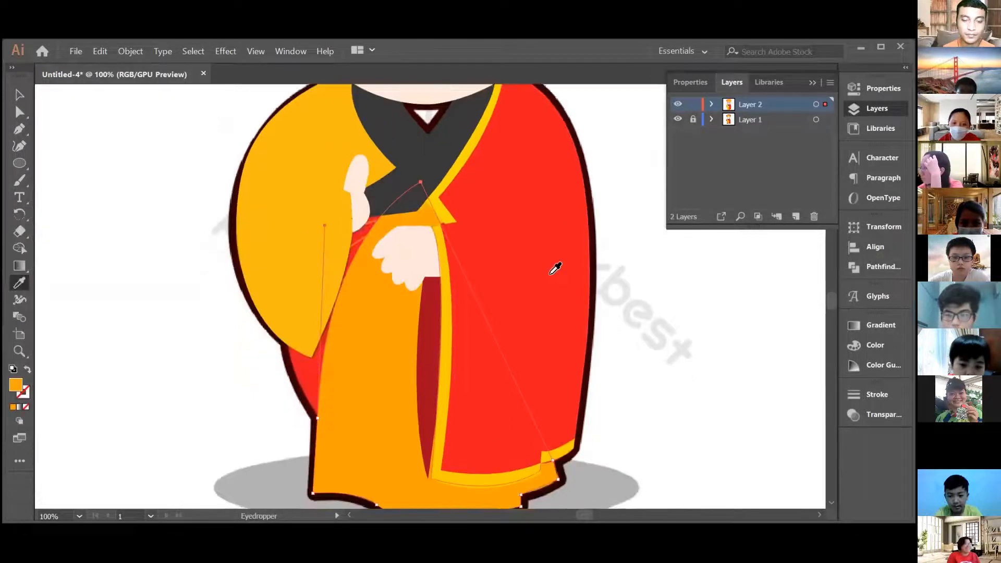
{"action": "scroll", "coordinate": [555, 269], "scroll_direction": "up", "scroll_amount": 3}
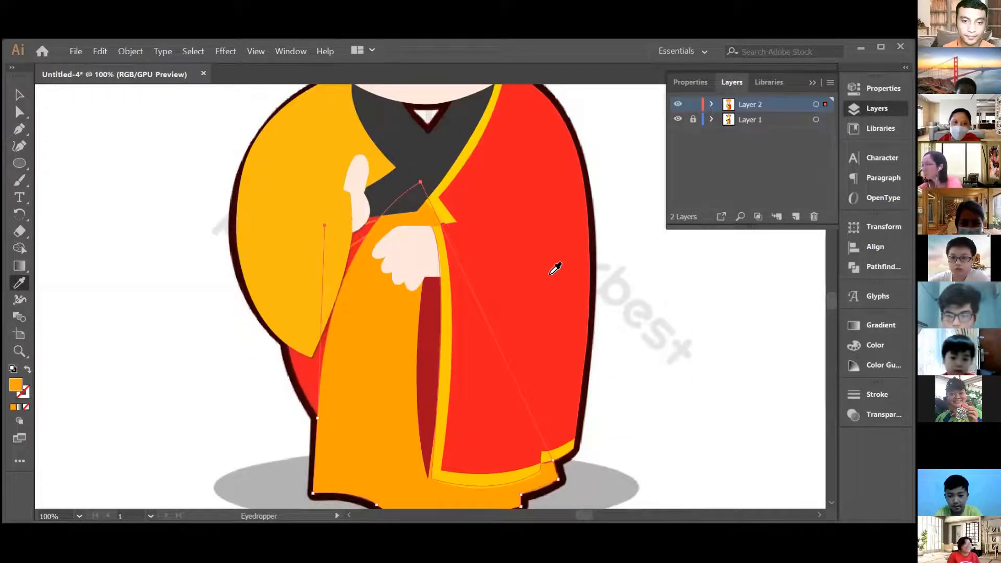
{"action": "scroll", "coordinate": [551, 272], "scroll_direction": "up", "scroll_amount": 3}
{"action": "left_click", "coordinate": [293, 206]}
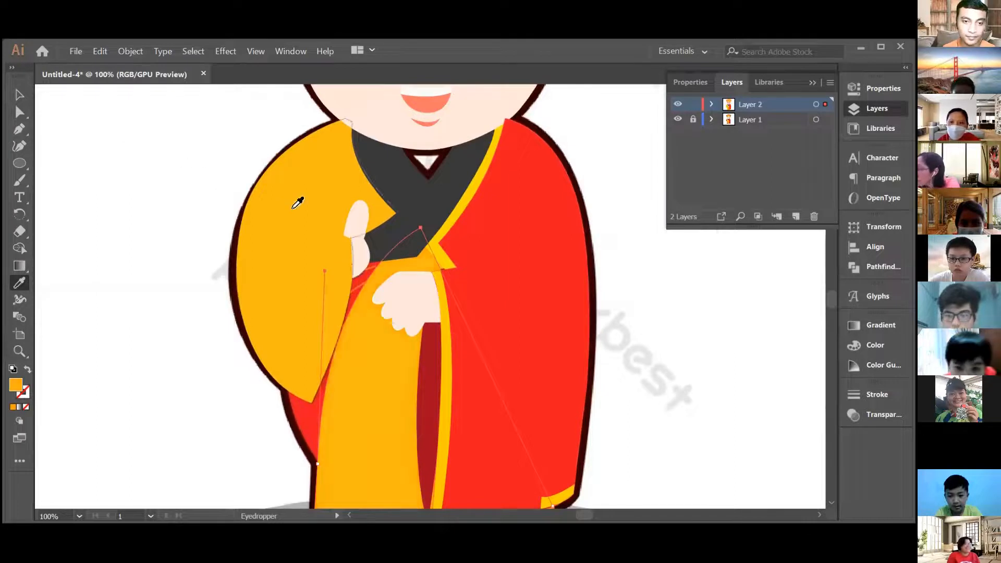
{"action": "left_click", "coordinate": [20, 94]}
{"action": "left_click", "coordinate": [545, 295]}
{"action": "scroll", "coordinate": [555, 297], "scroll_direction": "down", "scroll_amount": 2}
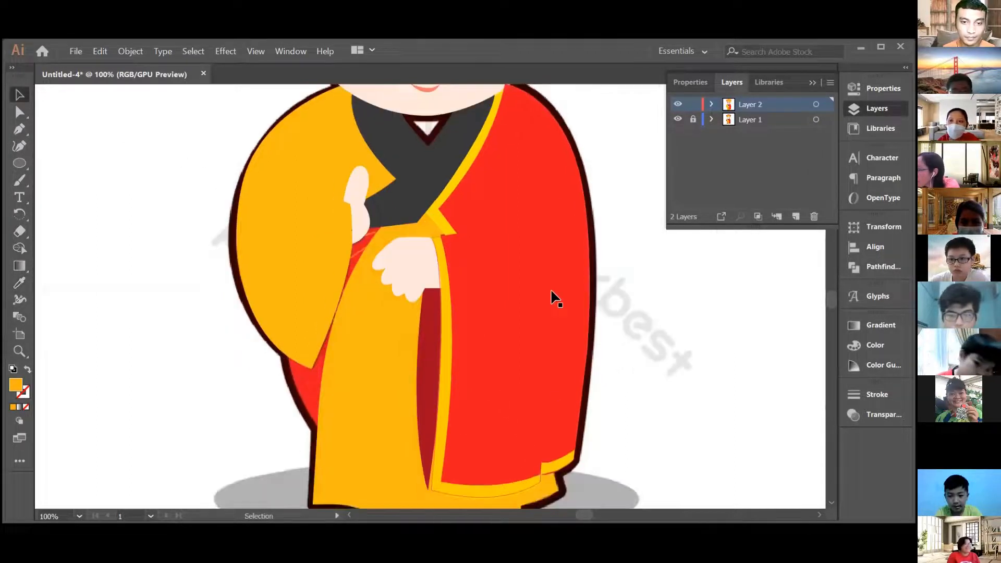
{"action": "scroll", "coordinate": [551, 292], "scroll_direction": "down", "scroll_amount": 3}
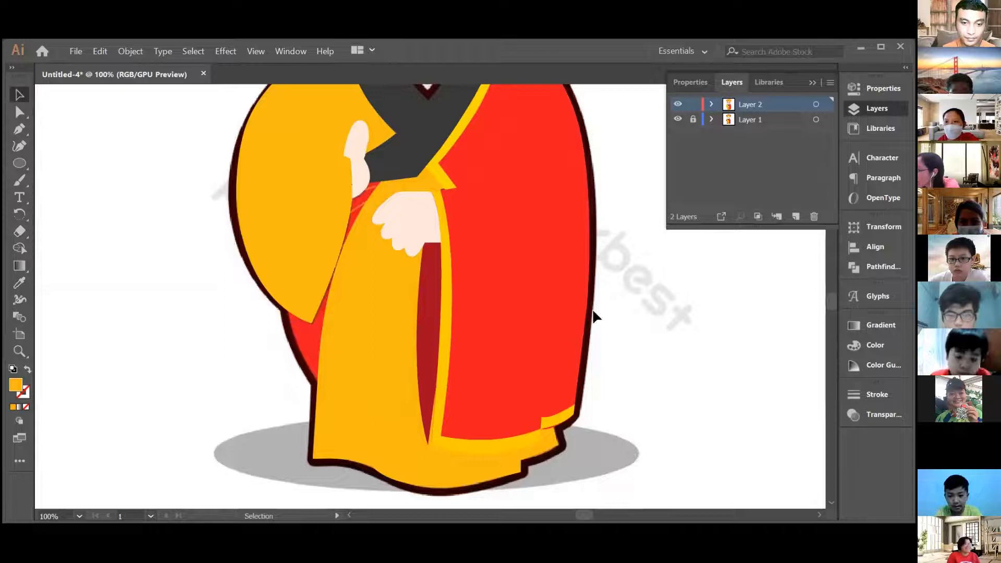
- Move the lowest anchor point of the dark red slit sideways so its tip meets the yellow trim's edge
{"action": "left_click", "coordinate": [425, 375]}
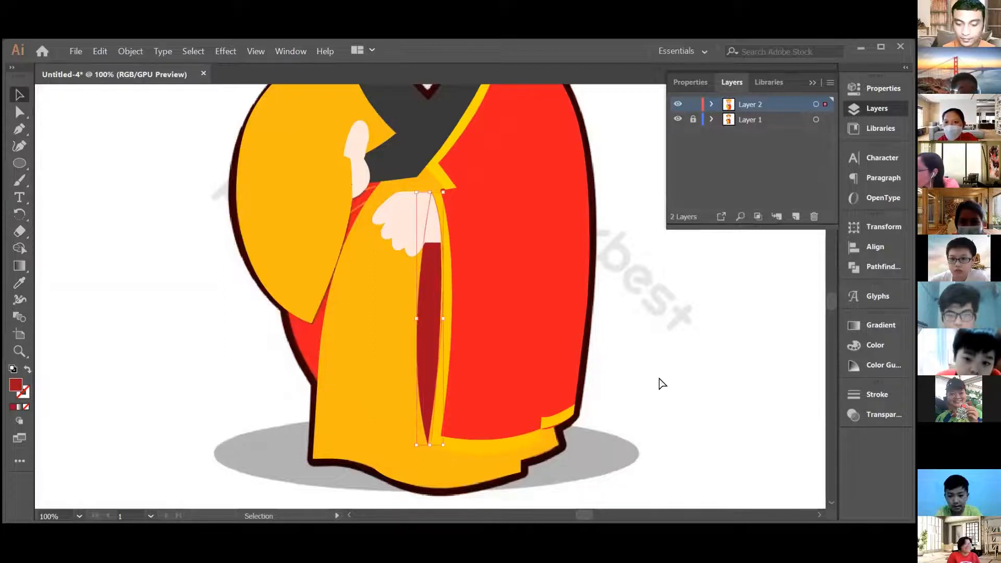
{"action": "key", "text": "ctrl+equal"}
{"action": "key", "text": "ctrl+equal"}
{"action": "scroll", "coordinate": [660, 395], "scroll_direction": "down", "scroll_amount": 3}
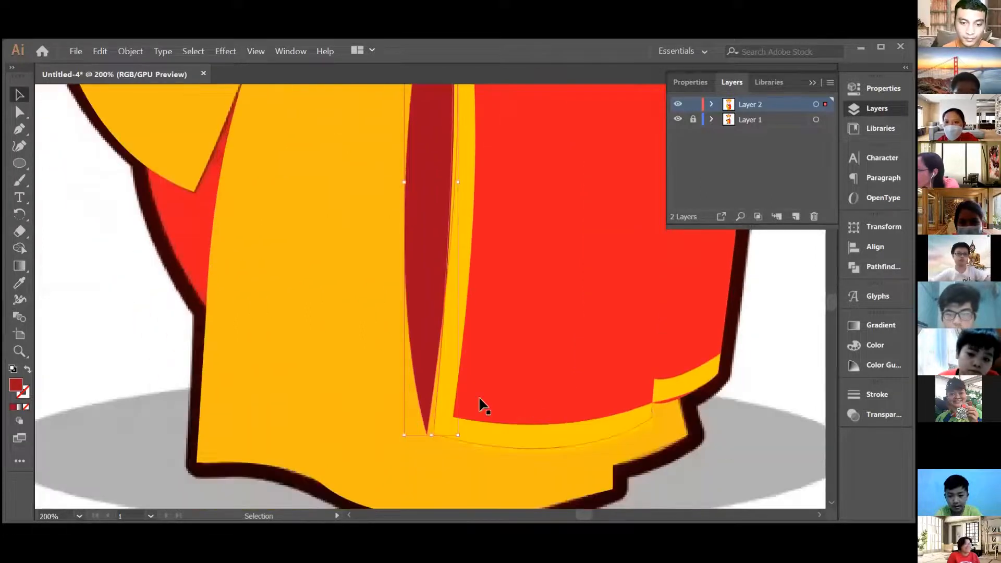
{"action": "key", "text": "a"}
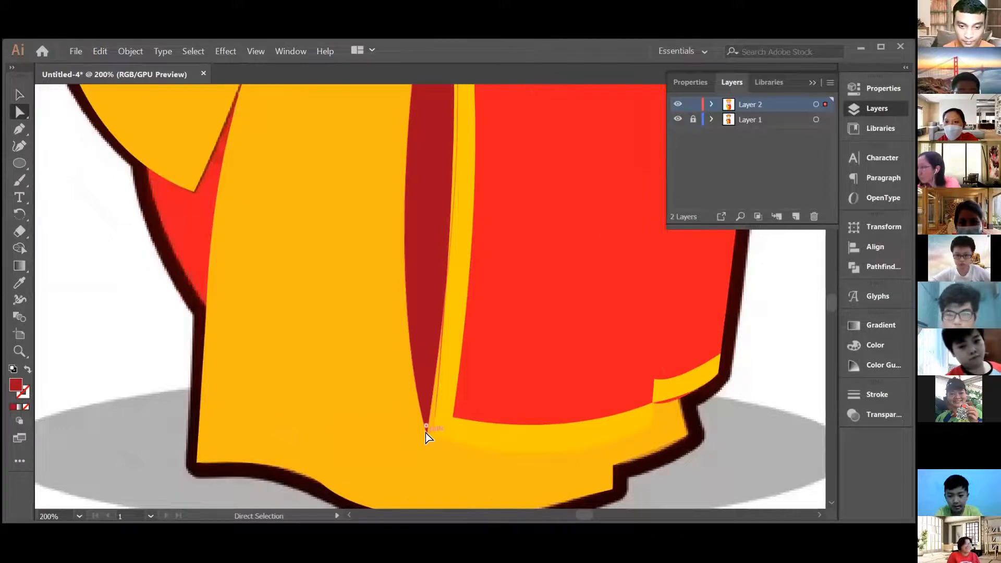
{"action": "left_click_drag", "start_coordinate": [426, 436], "coordinate": [434, 432]}
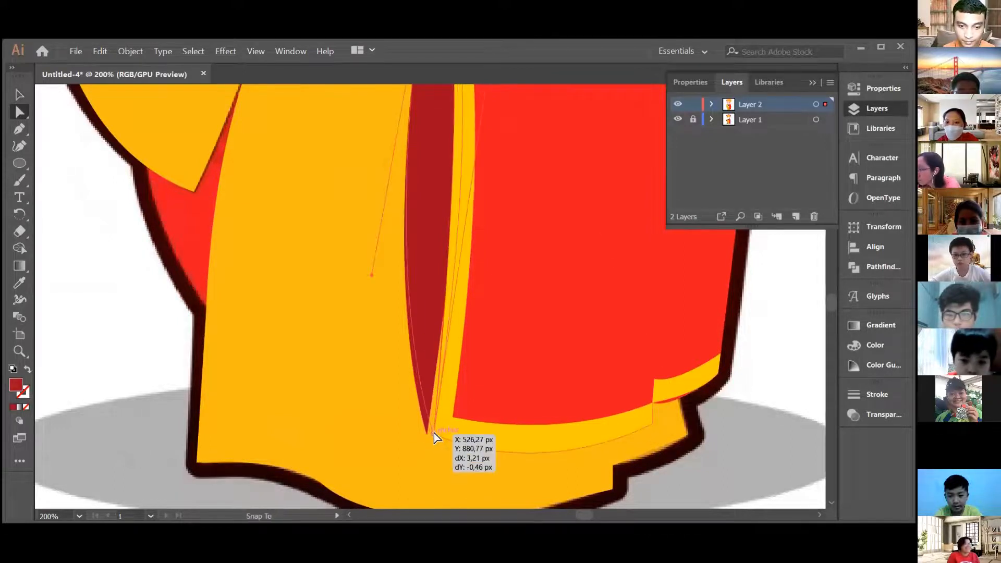
{"action": "scroll", "coordinate": [459, 387], "scroll_direction": "up", "scroll_amount": 5}
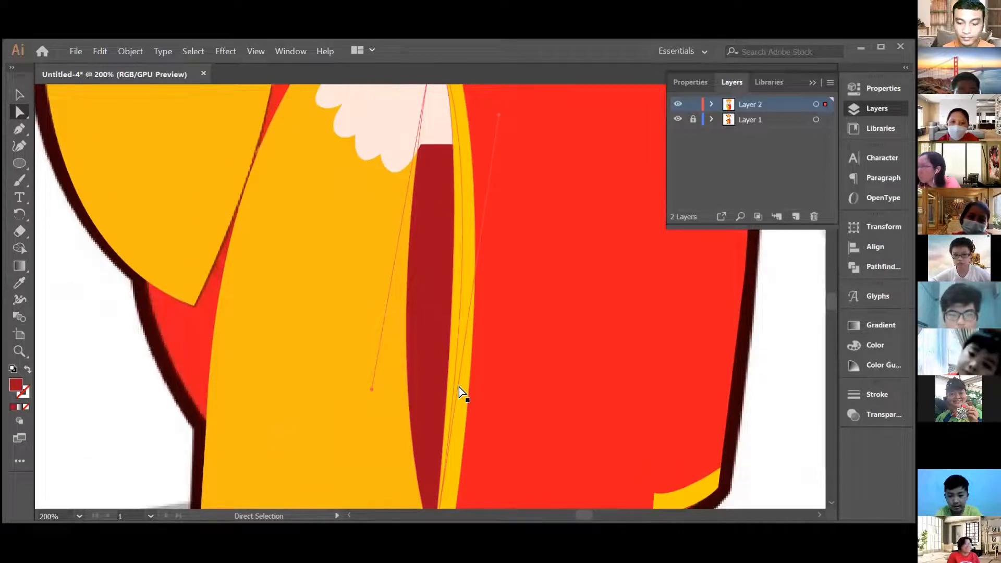
{"action": "key", "text": "ctrl+minus"}
{"action": "key", "text": "ctrl+minus"}
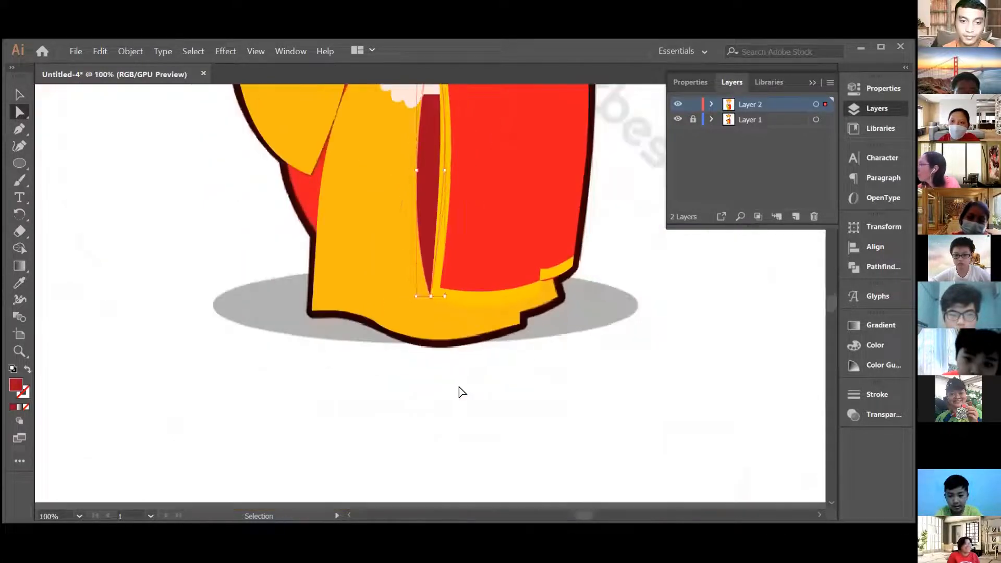
{"action": "scroll", "coordinate": [459, 386], "scroll_direction": "up", "scroll_amount": 10}
{"action": "scroll", "coordinate": [458, 386], "scroll_direction": "down", "scroll_amount": 10}
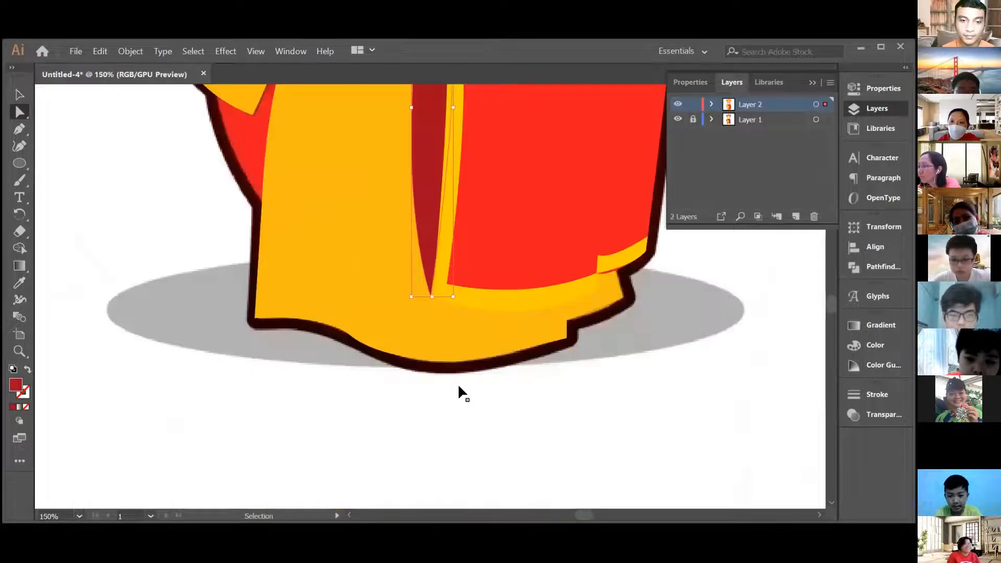
- Draw a circle at the waist where the dark sash meets the yellow trim, and a smaller circle inside it
{"action": "key", "text": "ctrl+plus"}
{"action": "key", "text": "ctrl+plus"}
{"action": "key", "text": "ctrl+plus"}
{"action": "scroll", "coordinate": [464, 379], "scroll_direction": "up", "scroll_amount": 10}
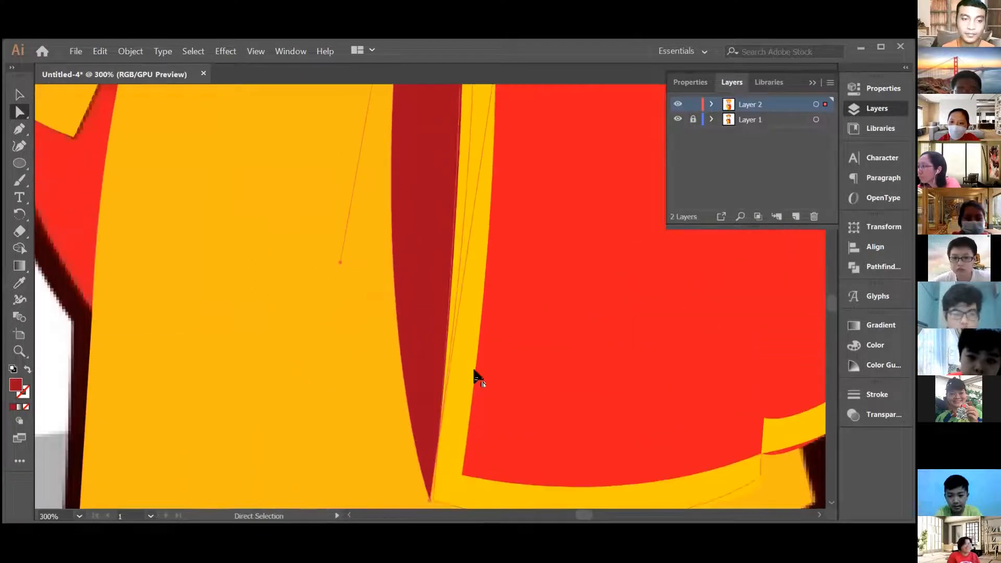
{"action": "scroll", "coordinate": [474, 369], "scroll_direction": "up", "scroll_amount": 10}
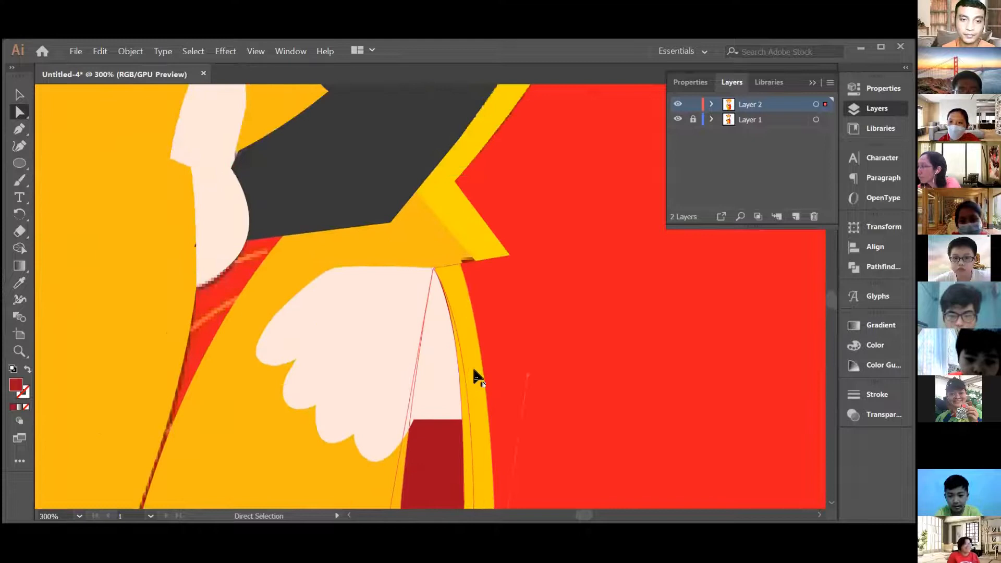
{"action": "left_click", "coordinate": [19, 165]}
{"action": "key", "text": "ctrl+shift+a"}
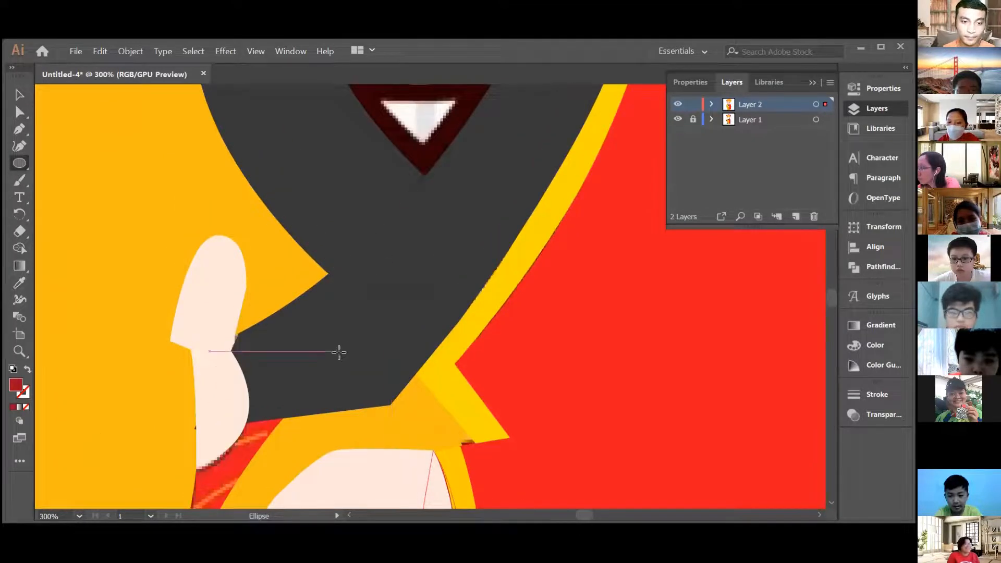
{"action": "scroll", "coordinate": [339, 352], "scroll_direction": "down", "scroll_amount": 2}
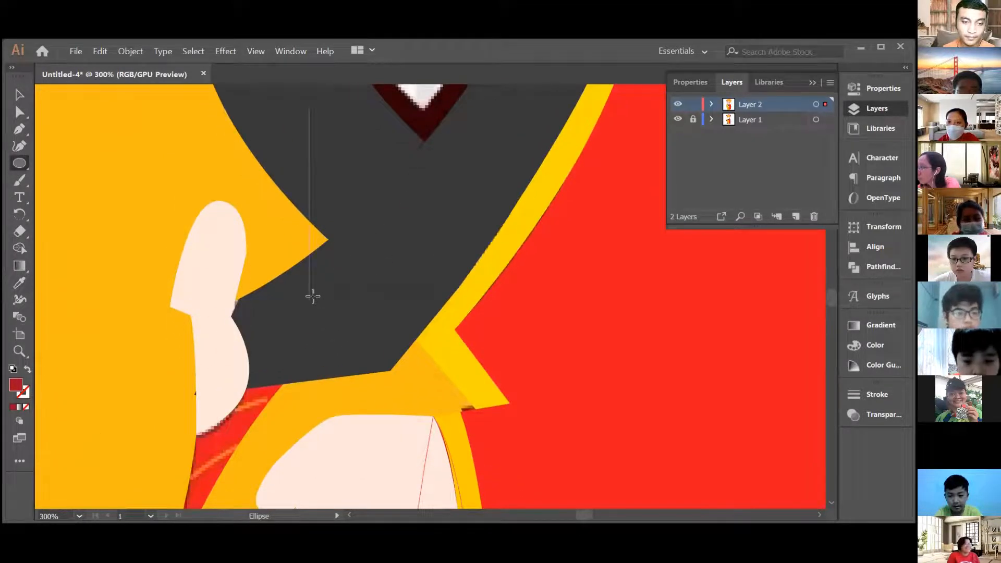
{"action": "mouse_move", "coordinate": [300, 285]}
{"action": "left_mouse_down"}
{"action": "mouse_move", "coordinate": [380, 353]}
{"action": "mouse_move", "coordinate": [419, 402]}
{"action": "left_mouse_up"}
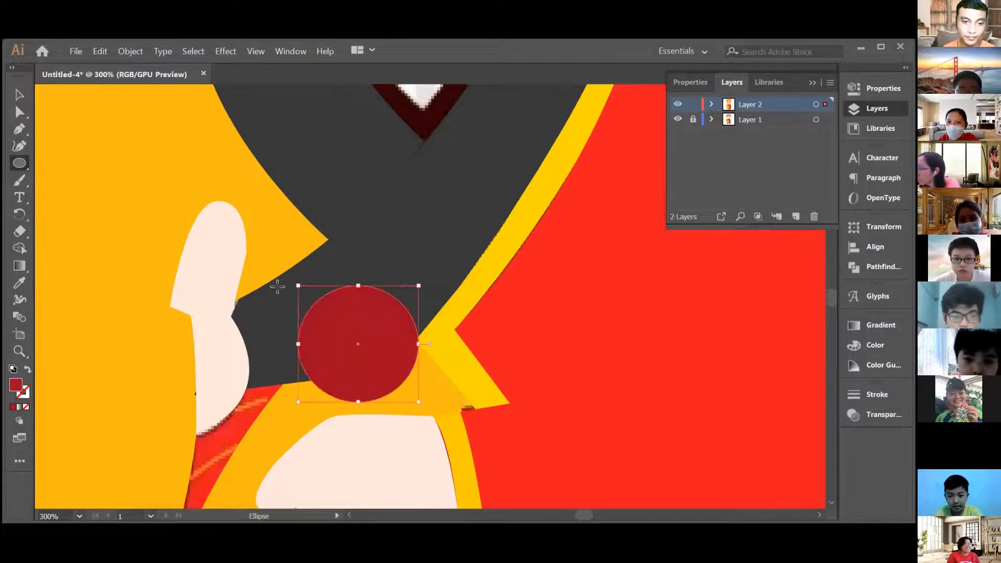
{"action": "scroll", "coordinate": [133, 248], "scroll_direction": "down", "scroll_amount": 2}
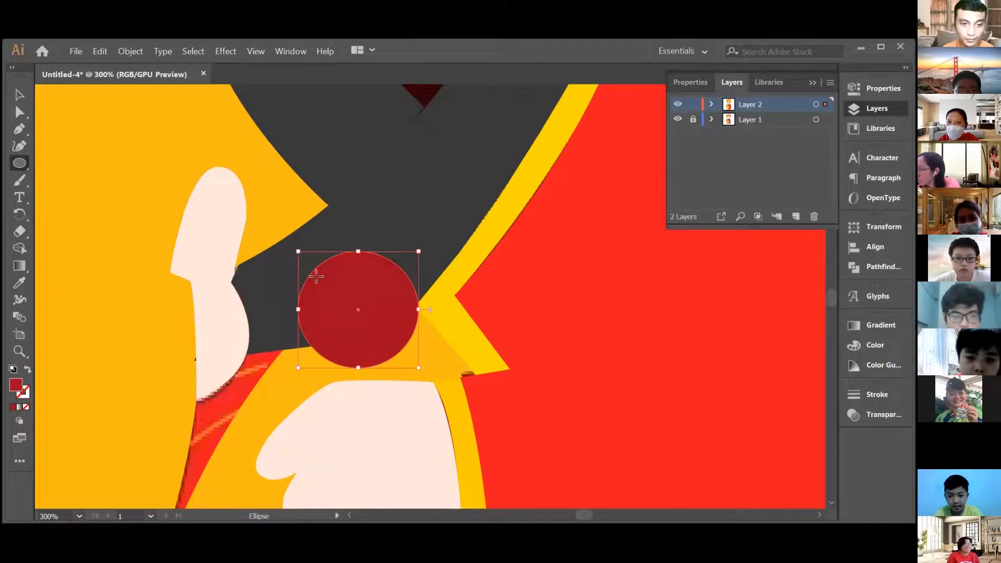
{"action": "left_click_drag", "start_coordinate": [327, 275], "coordinate": [389, 348]}
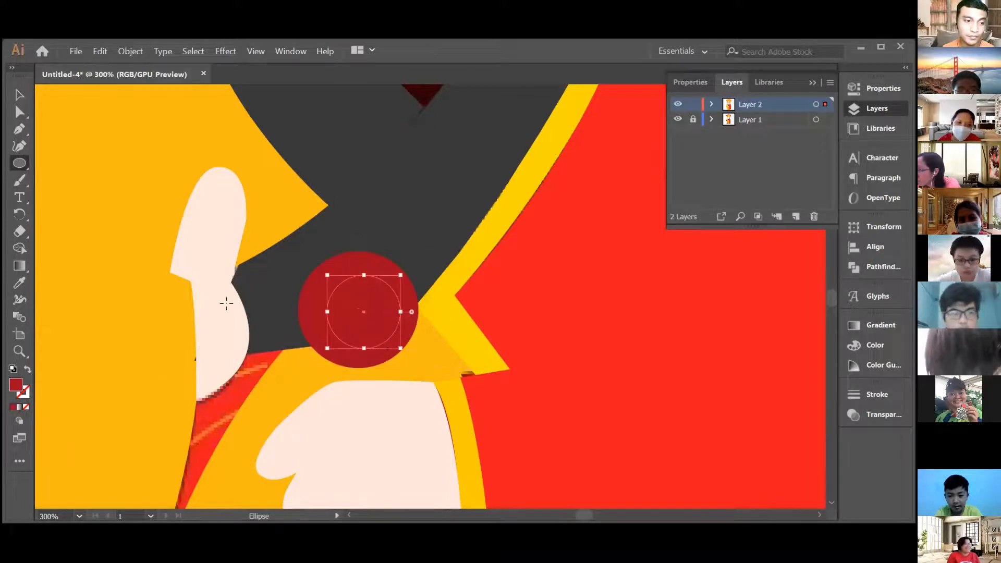
- Cut the small circle out of the larger one with Pathfinder Minus Front to form a ring
{"action": "left_click", "coordinate": [21, 97]}
{"action": "left_click", "coordinate": [357, 268], "text": "shift"}
{"action": "left_click", "coordinate": [874, 266]}
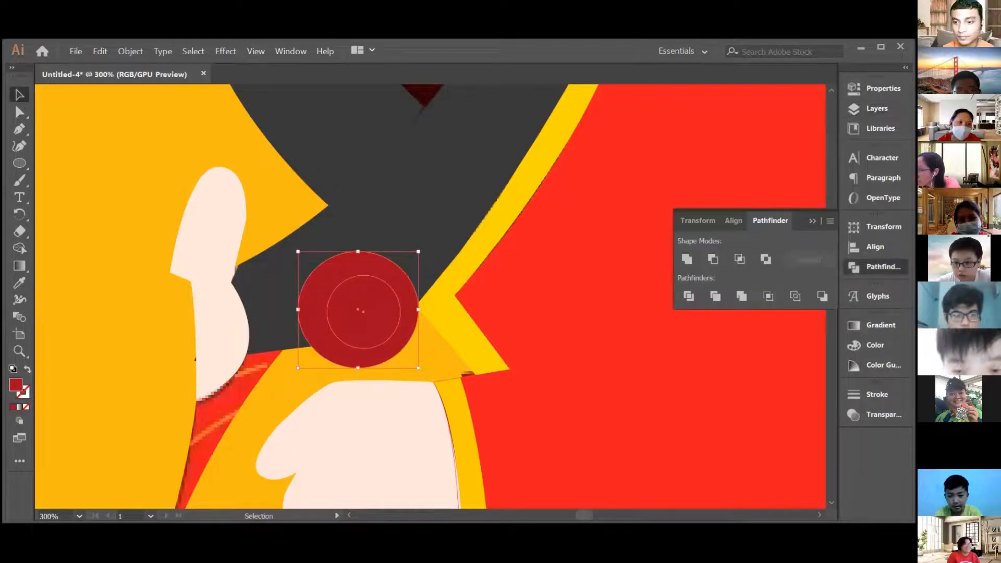
{"action": "left_click", "coordinate": [713, 259]}
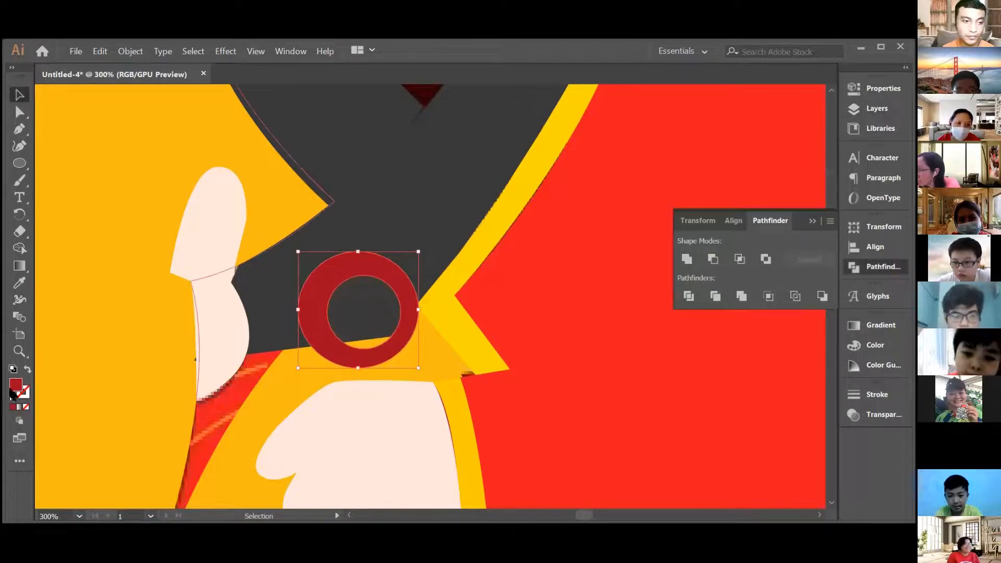
- Sample the sleeve's colour for the ring and change its fill to orange F78614
{"action": "left_click", "coordinate": [19, 283]}
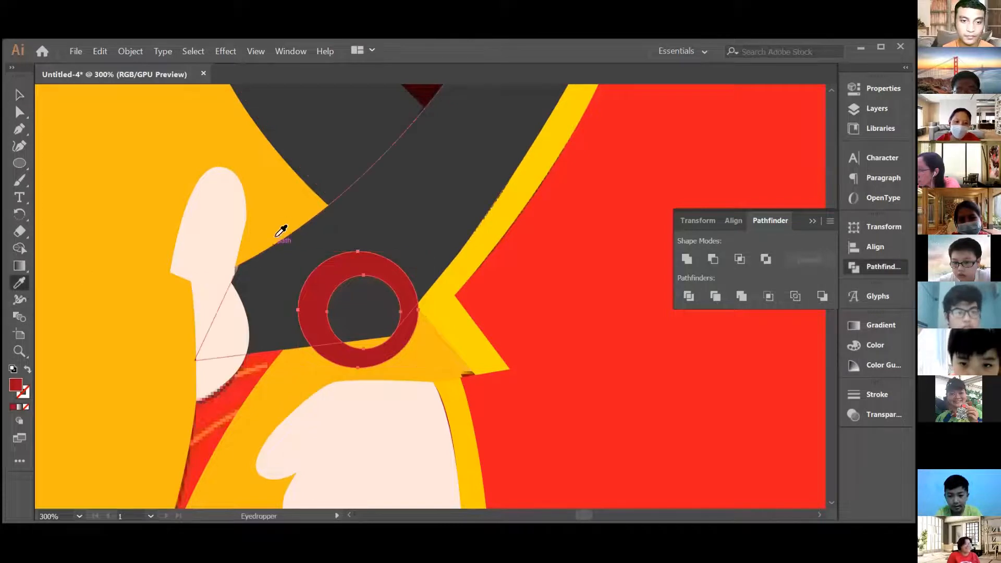
{"action": "left_click", "coordinate": [273, 193]}
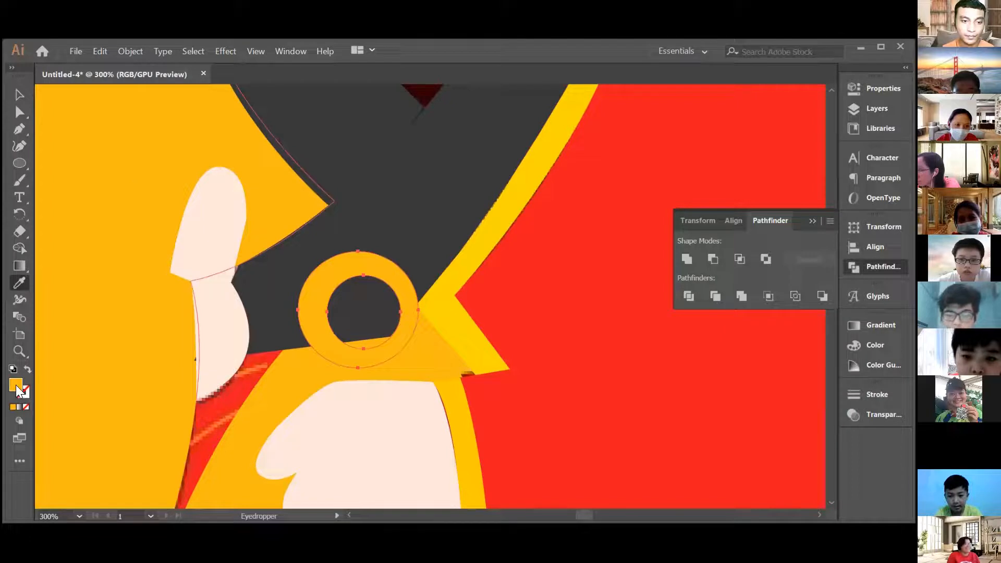
{"action": "left_click", "coordinate": [232, 425]}
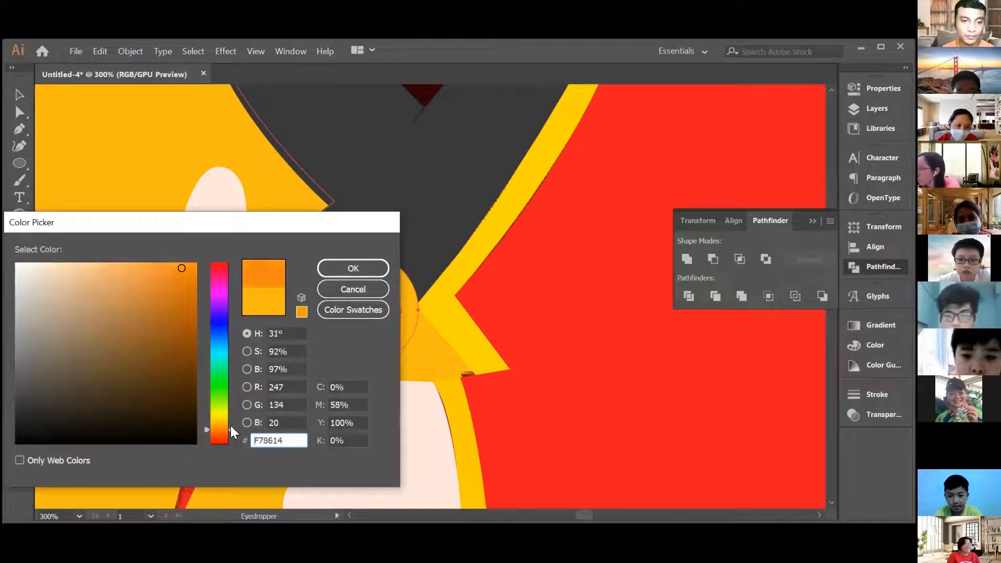
{"action": "left_click", "coordinate": [383, 268]}
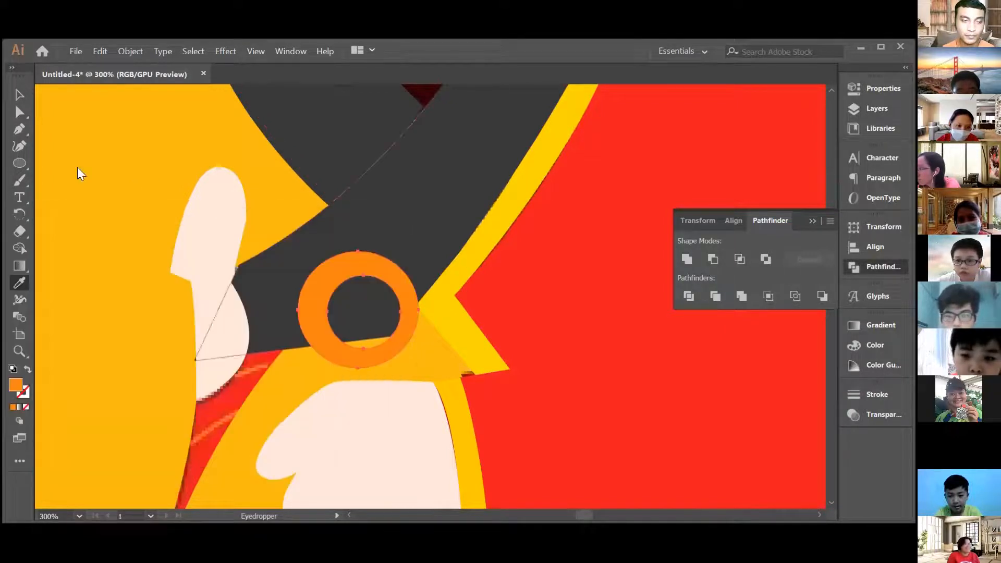
- Move the orange ring slightly up and to the left on the dark sash above the hand
{"action": "key", "text": "v"}
{"action": "left_click_drag", "start_coordinate": [378, 264], "coordinate": [371, 255]}
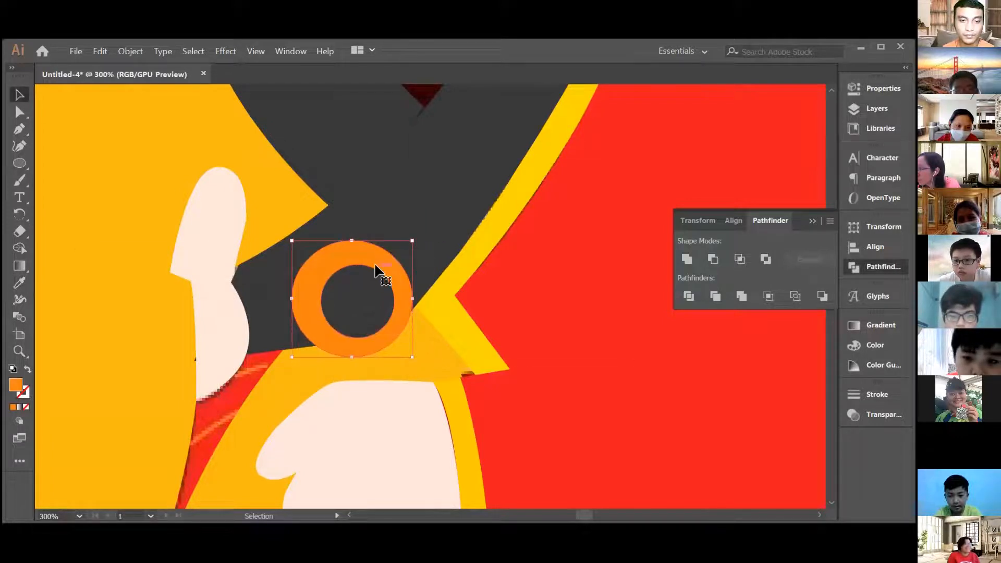
{"action": "scroll", "coordinate": [375, 268], "scroll_direction": "down", "scroll_amount": 3}
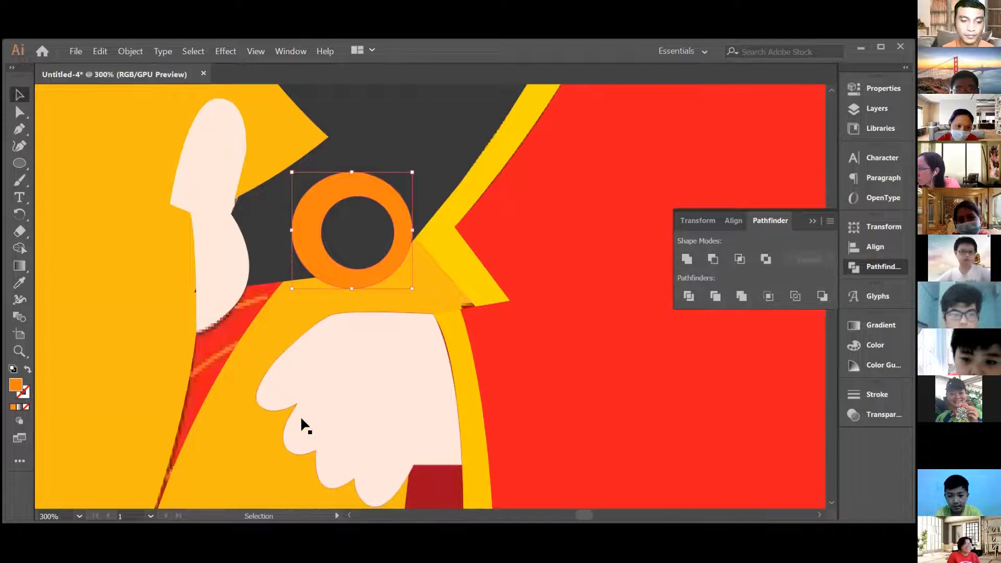
- Remove the dark sash shape's fill and move the orange ring right towards the reference's ring
{"action": "left_click", "coordinate": [272, 259]}
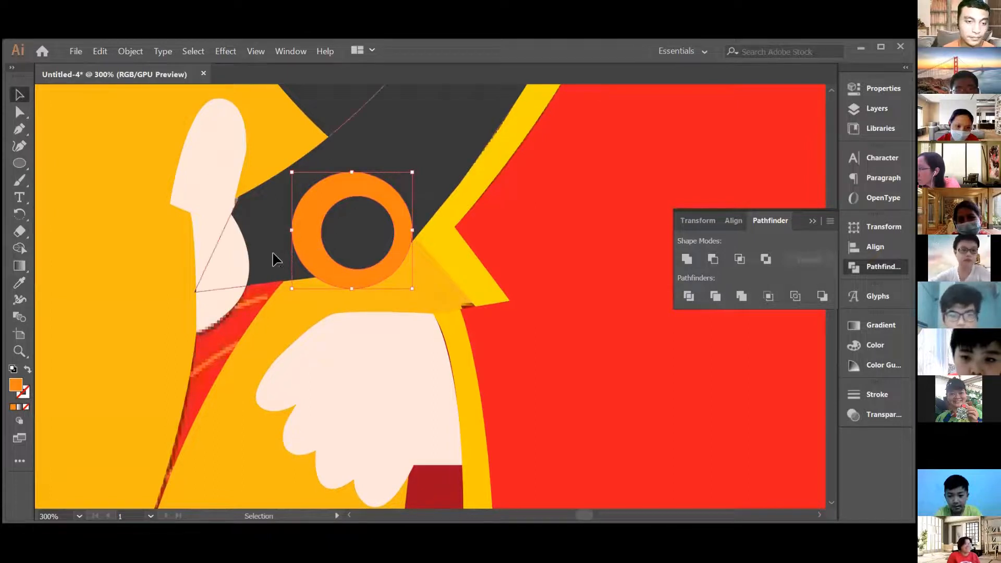
{"action": "left_click", "coordinate": [21, 404]}
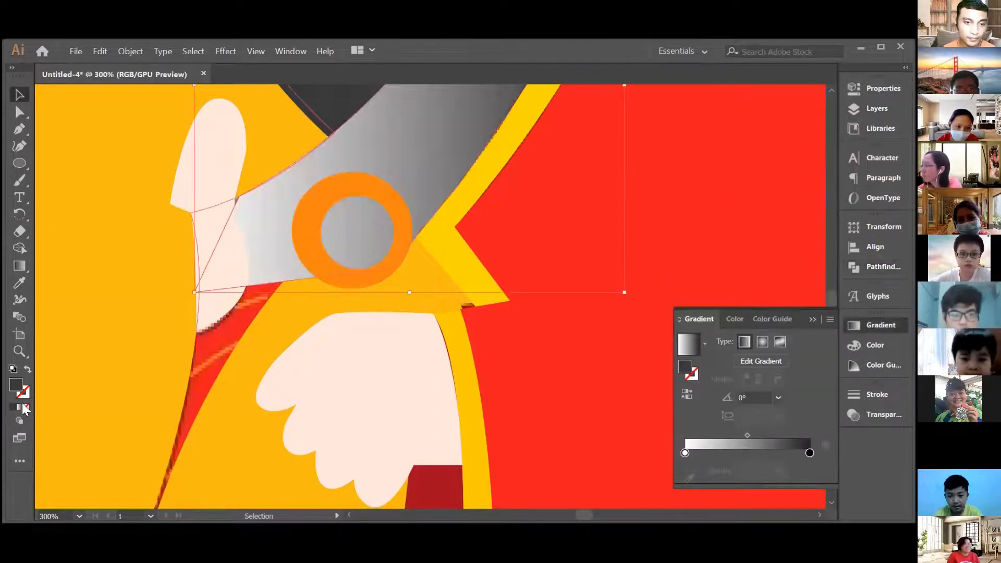
{"action": "left_click", "coordinate": [25, 405]}
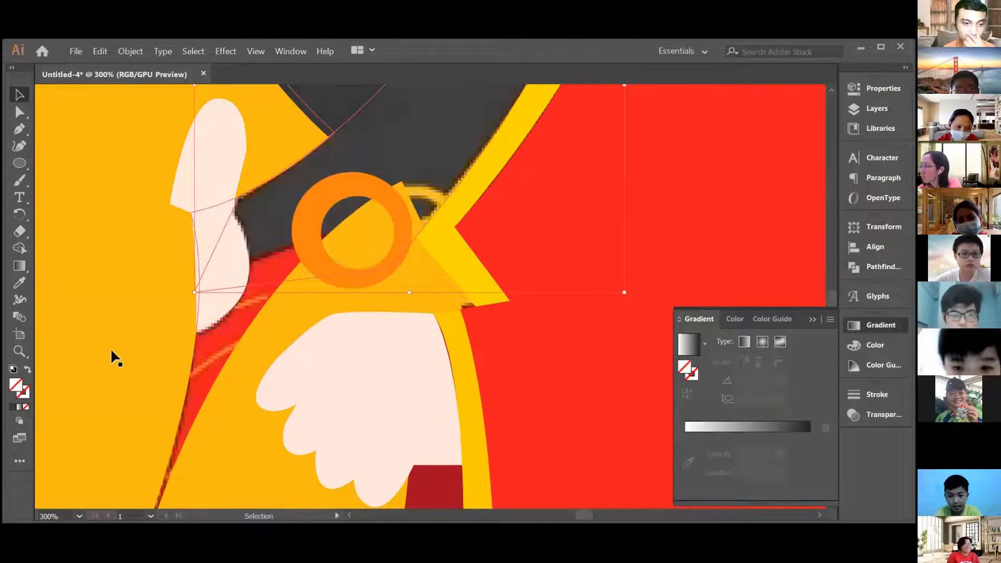
{"action": "left_click_drag", "start_coordinate": [376, 186], "coordinate": [431, 189]}
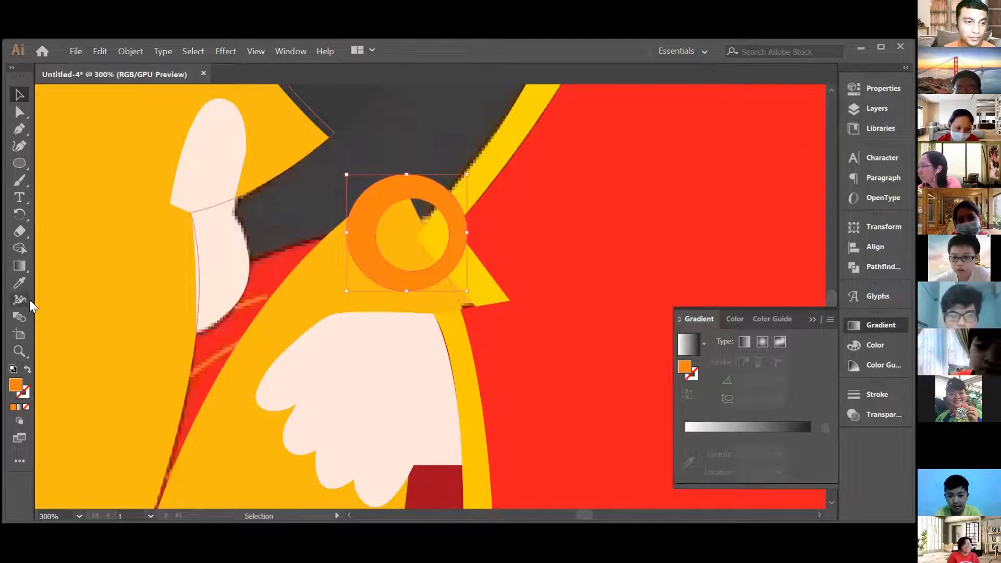
- Remove the fill from the yellow lower-robe panel so the reference shows around the ring and hand
{"action": "left_click", "coordinate": [20, 131]}
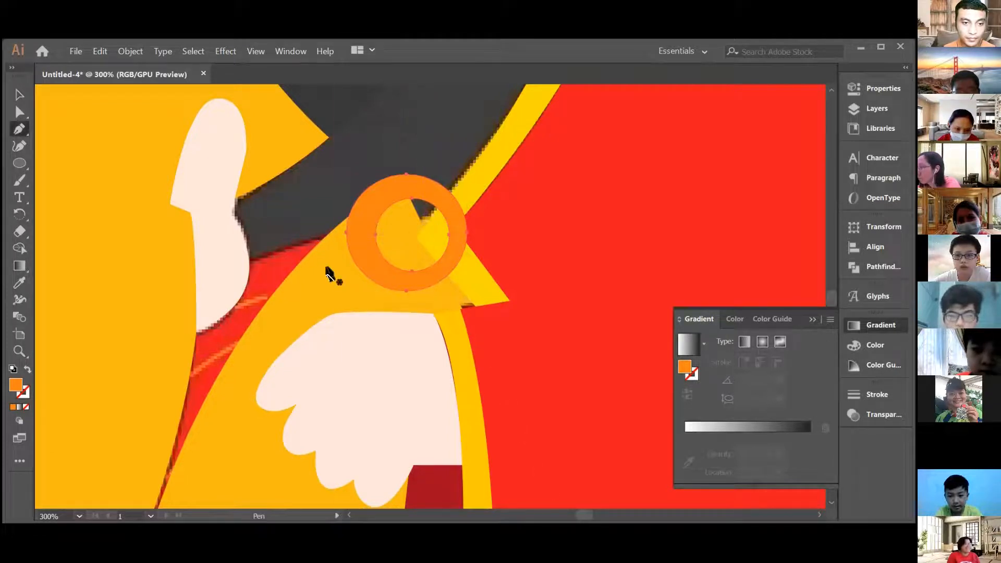
{"action": "left_click", "coordinate": [19, 95]}
{"action": "left_click", "coordinate": [309, 289]}
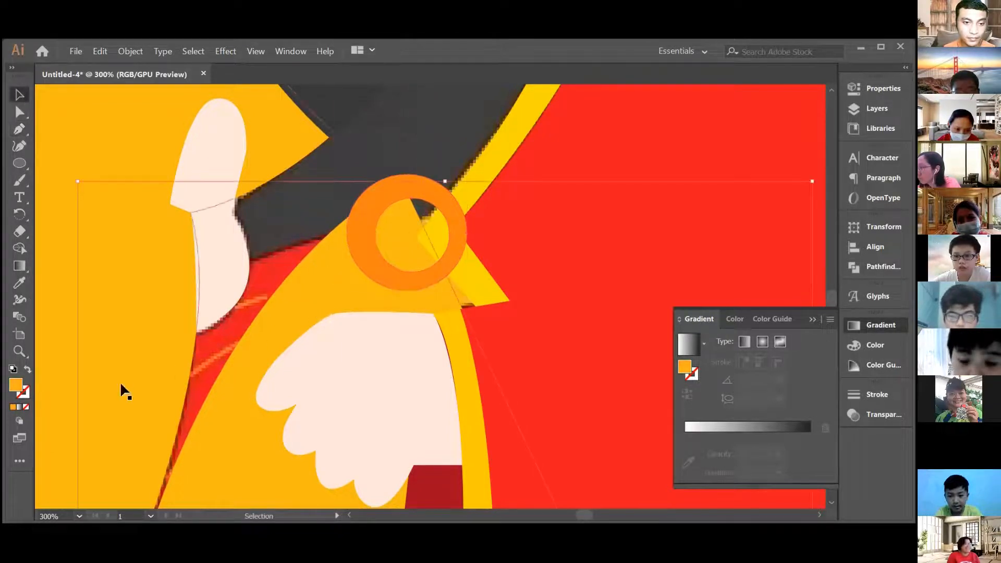
{"action": "left_click", "coordinate": [26, 406]}
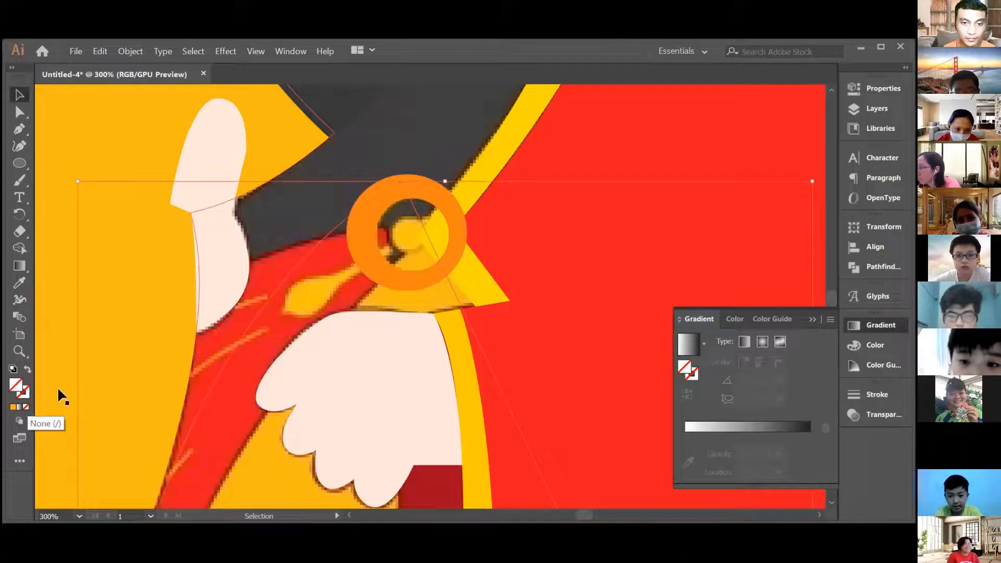
- Scale the orange ring down slightly and position it over the reference's ring at the waist
{"action": "left_click", "coordinate": [396, 199]}
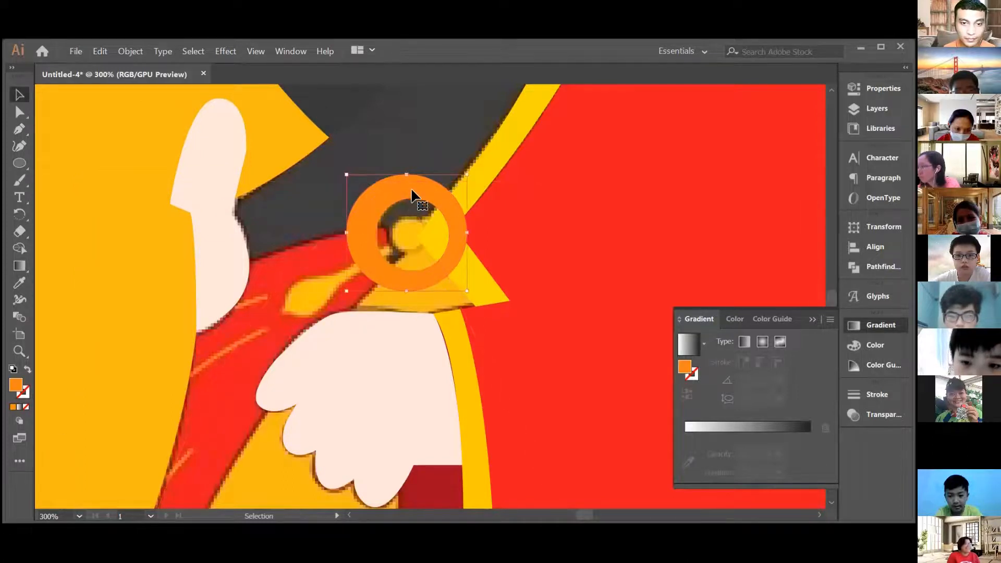
{"action": "left_click_drag", "start_coordinate": [410, 183], "coordinate": [451, 284]}
{"action": "left_click_drag", "start_coordinate": [398, 210], "coordinate": [408, 193]}
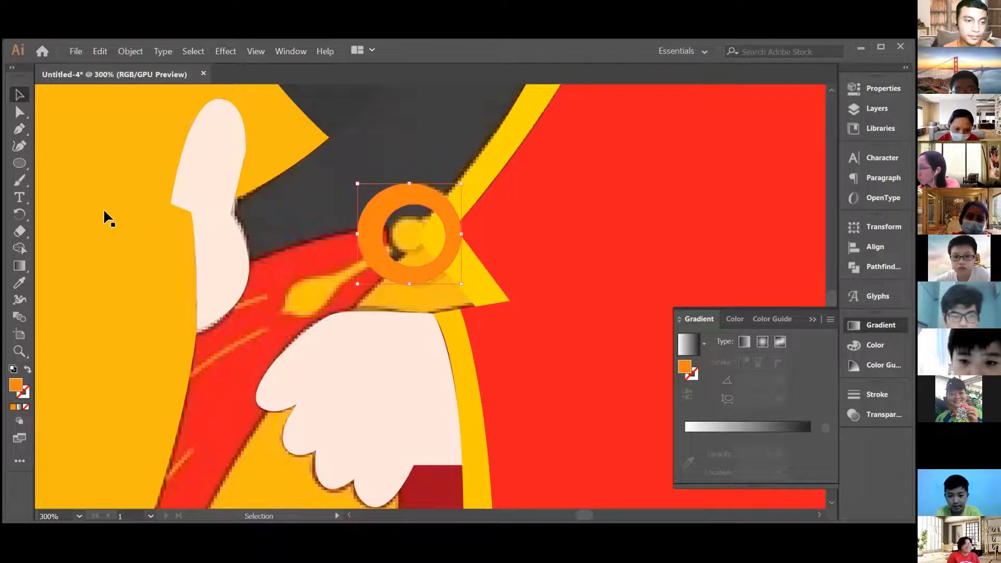
- Draw a small orange circle inside the waist ring with the Ellipse tool
{"action": "key", "text": "ctrl+shift+a"}
{"action": "left_click", "coordinate": [19, 163]}
{"action": "mouse_move", "coordinate": [395, 221]}
{"action": "left_mouse_down"}
{"action": "mouse_move", "coordinate": [443, 250]}
{"action": "mouse_move", "coordinate": [430, 255]}
{"action": "left_mouse_up"}
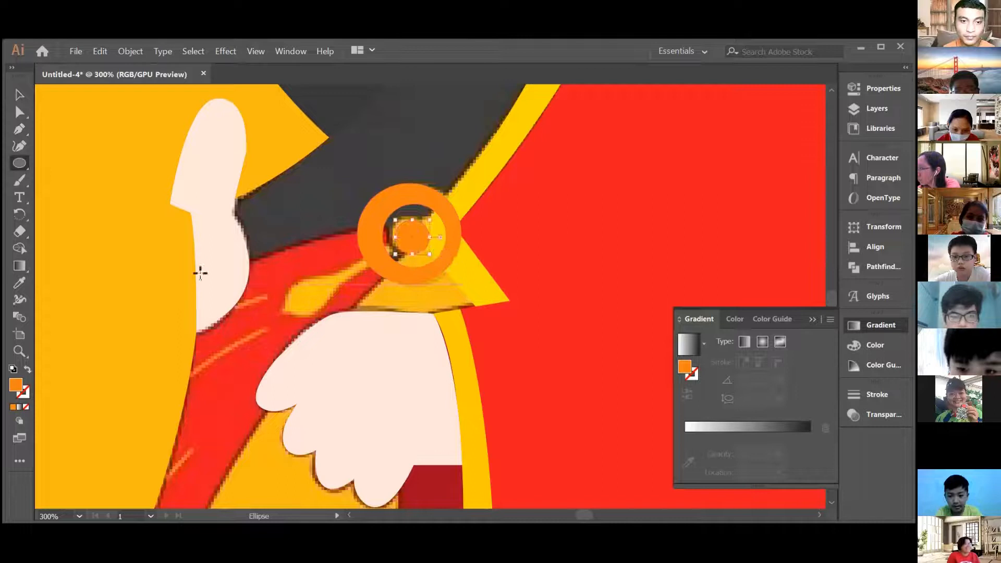
- Trace the orange teardrop-shaped ornament from the ring's inner circle down towards the hand with the Pen tool
{"action": "left_click", "coordinate": [25, 128]}
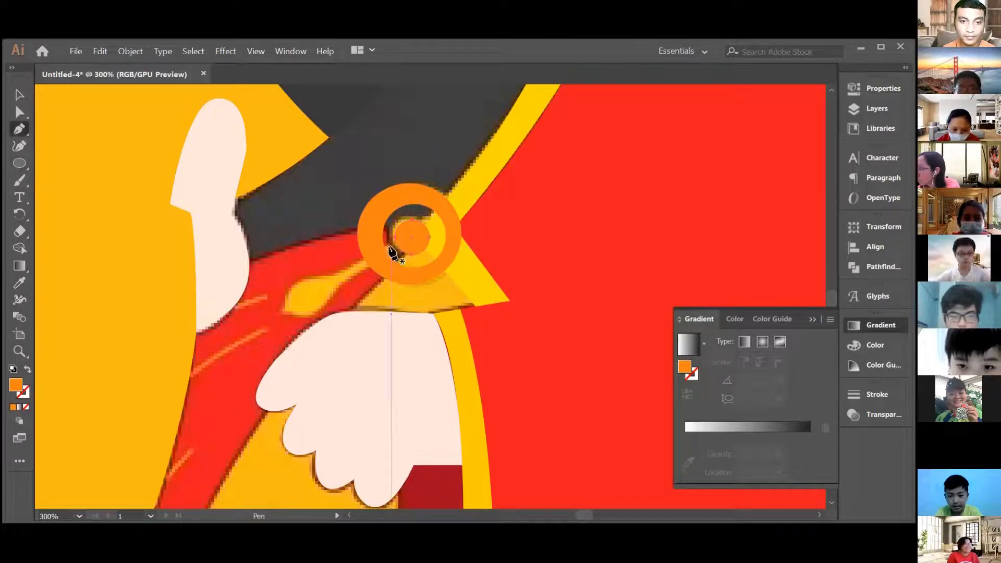
{"action": "left_click_drag", "start_coordinate": [335, 277], "coordinate": [270, 357]}
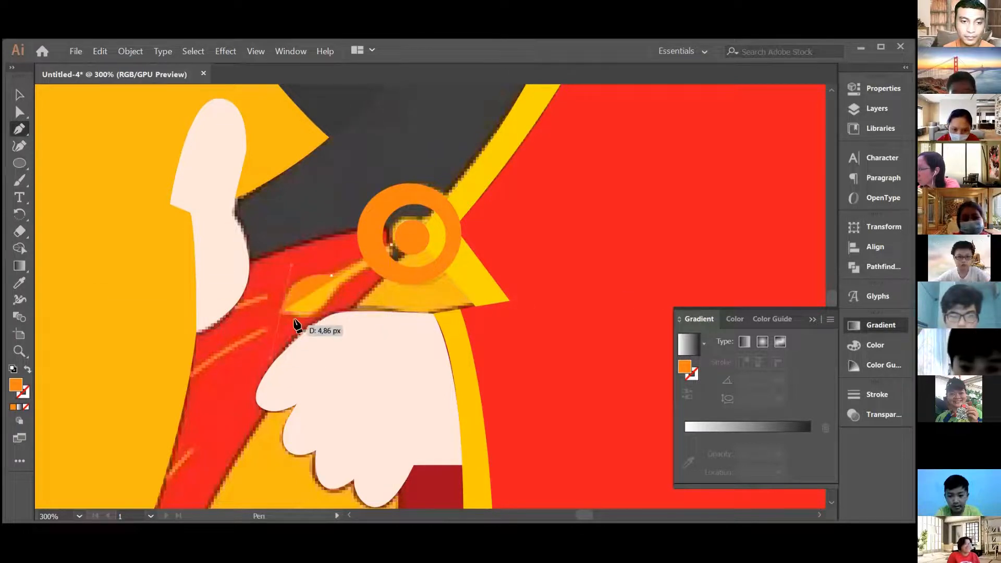
{"action": "left_click", "coordinate": [281, 312]}
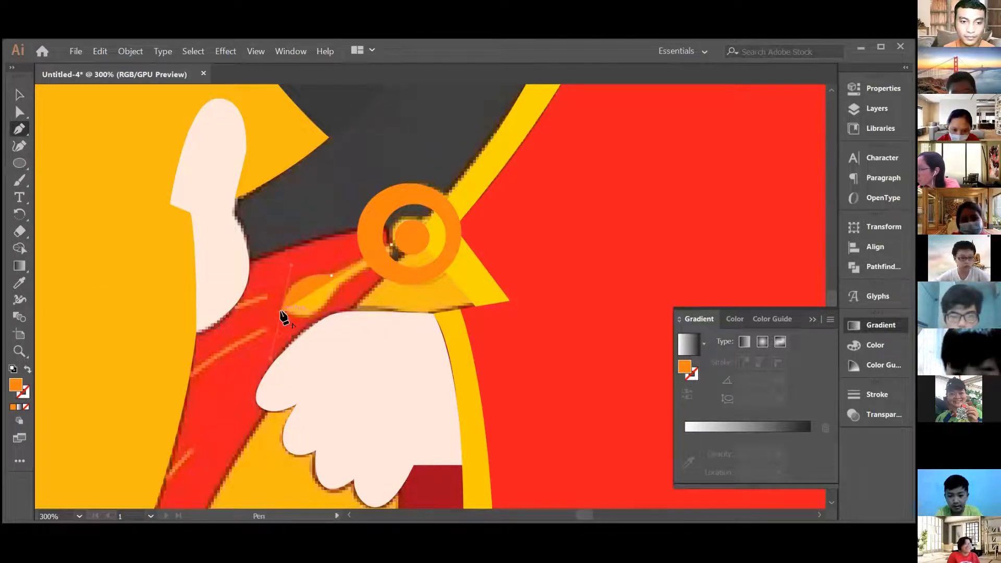
{"action": "left_click_drag", "start_coordinate": [359, 240], "coordinate": [344, 294]}
{"action": "left_click", "coordinate": [340, 288]}
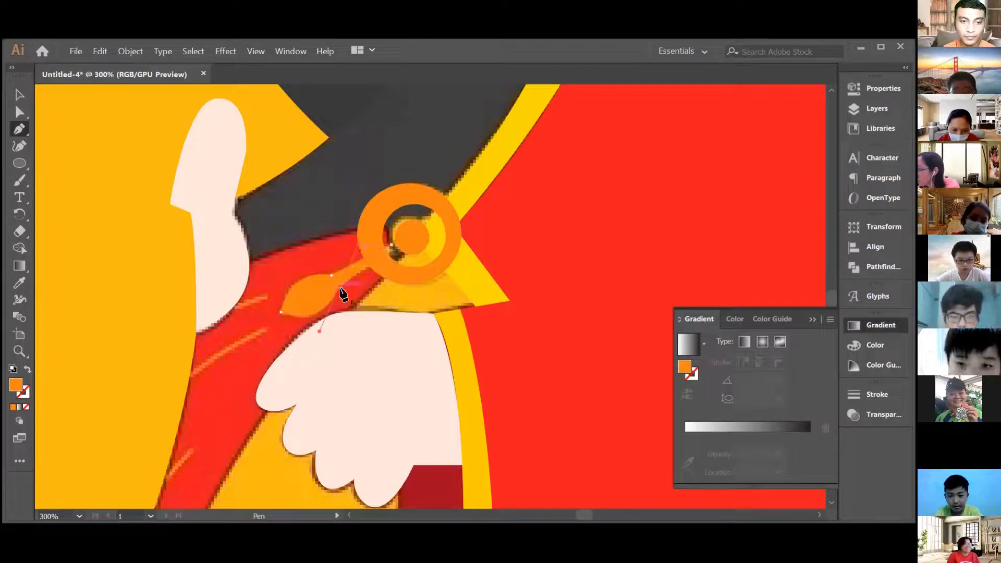
{"action": "left_click", "coordinate": [394, 246]}
{"action": "left_click_drag", "start_coordinate": [391, 244], "coordinate": [392, 245]}
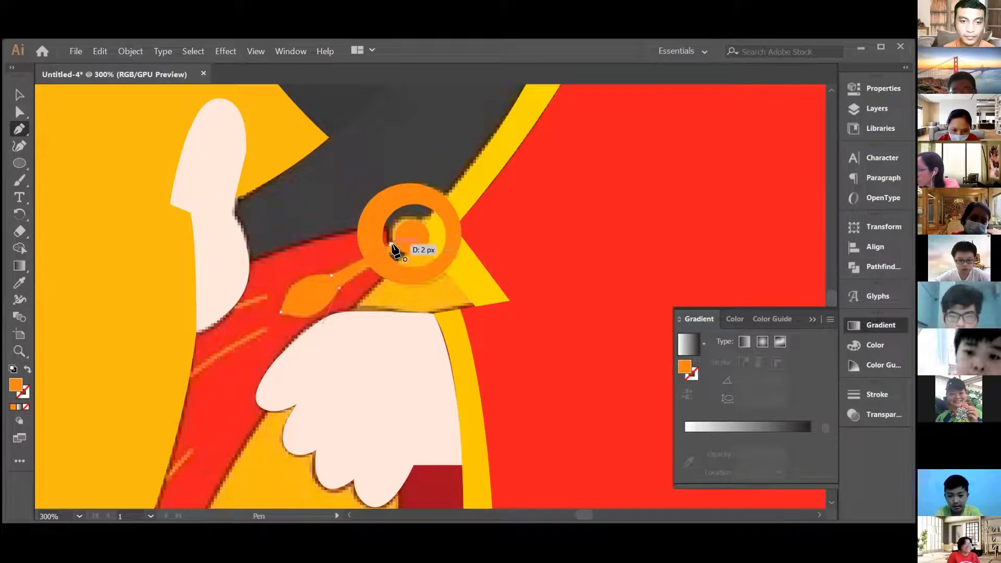
- Refill the unfilled lower-robe panel with the yellow sampled from the area just below the ring
{"action": "left_click", "coordinate": [17, 97]}
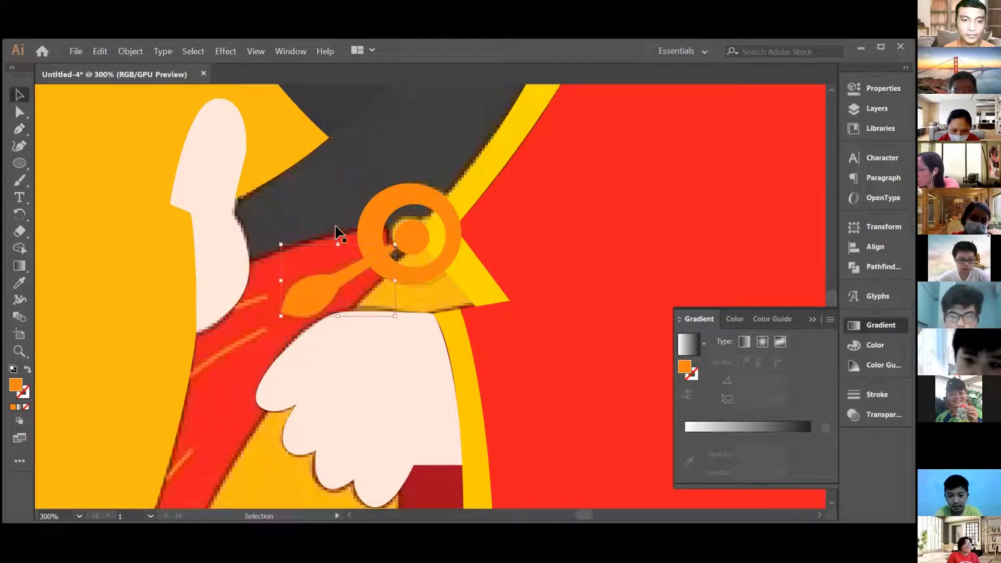
{"action": "left_click", "coordinate": [20, 282]}
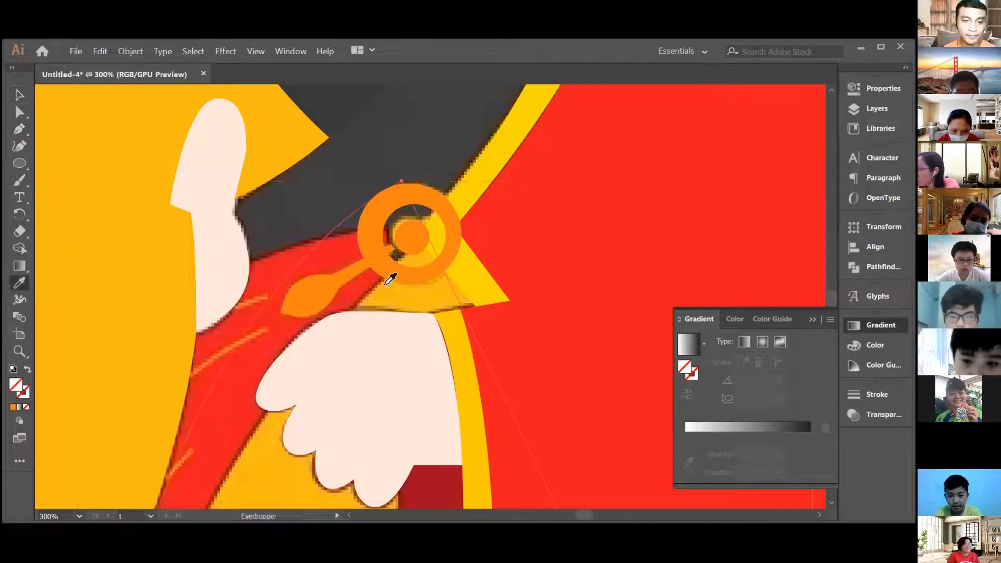
{"action": "left_click", "coordinate": [400, 295]}
{"action": "left_click", "coordinate": [19, 94]}
{"action": "scroll", "coordinate": [432, 225], "scroll_direction": "up", "scroll_amount": 1}
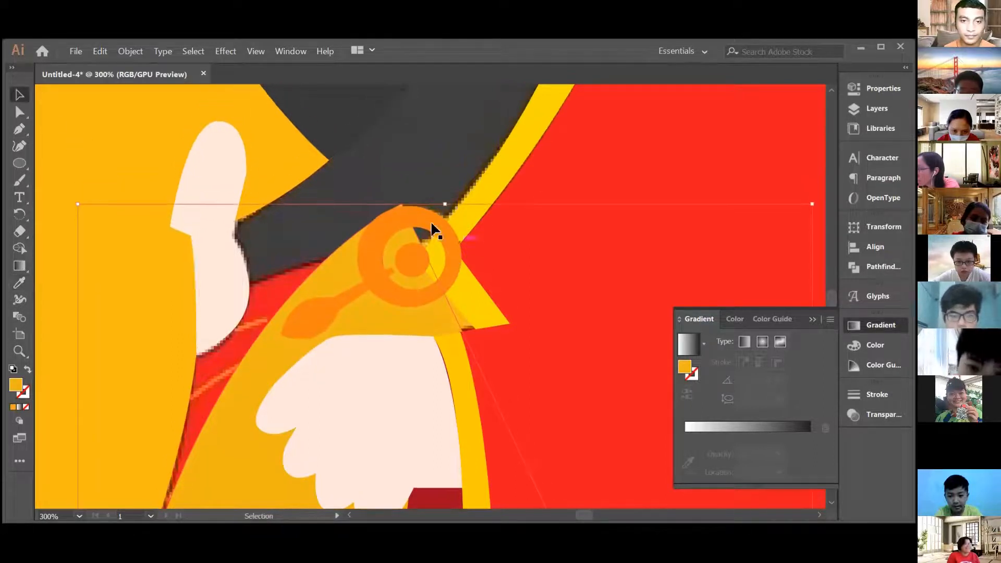
{"action": "left_click", "coordinate": [467, 189]}
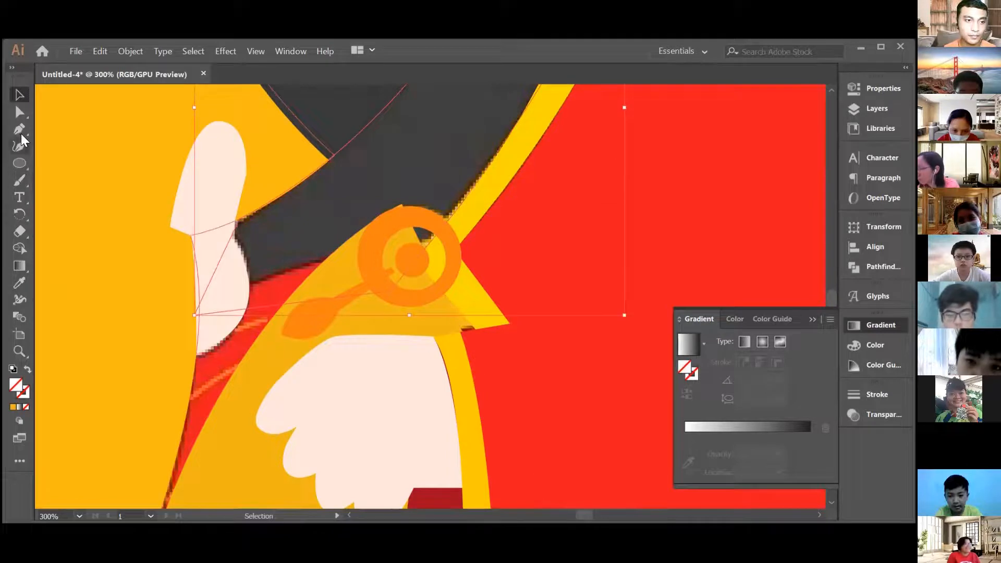
{"action": "left_click", "coordinate": [19, 283]}
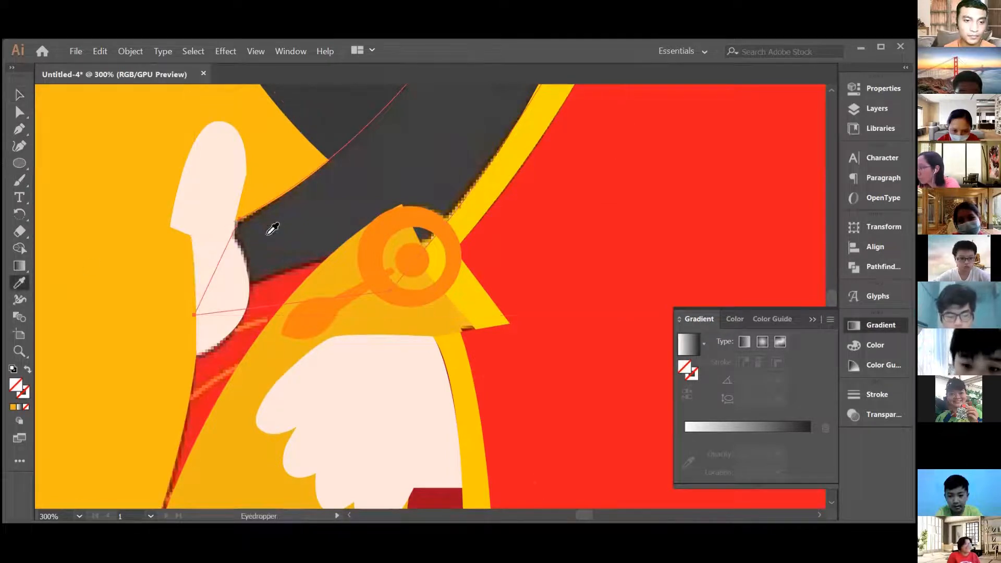
{"action": "left_click", "coordinate": [20, 95]}
- Trace the inner robe with the Pen tool from beside the ring, behind the upper hand and down to the sleeve's lower edge
{"action": "left_click", "coordinate": [19, 130]}
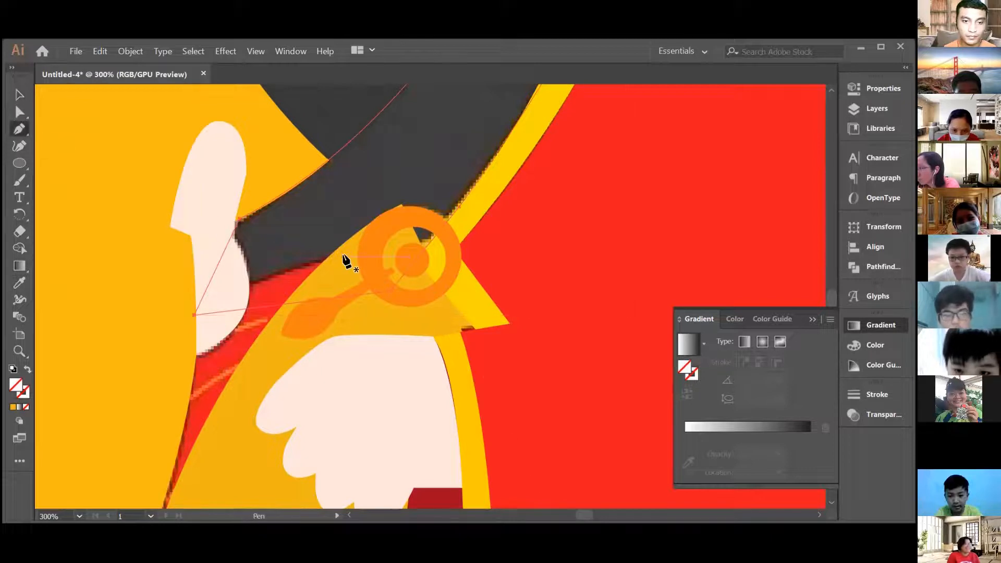
{"action": "scroll", "coordinate": [258, 283], "scroll_direction": "down", "scroll_amount": 3}
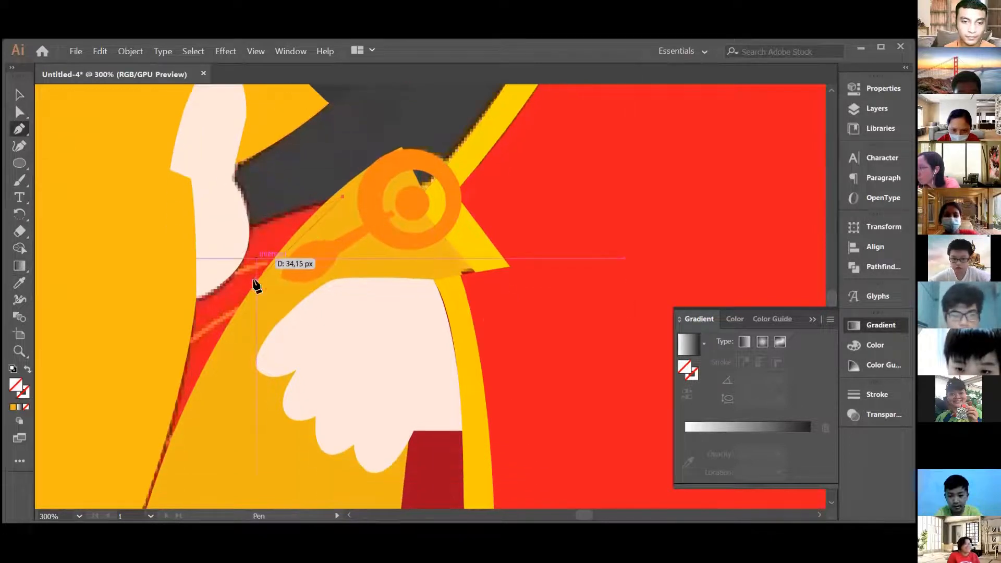
{"action": "left_click_drag", "start_coordinate": [216, 241], "coordinate": [191, 257]}
{"action": "scroll", "coordinate": [192, 267], "scroll_direction": "down", "scroll_amount": 1}
{"action": "left_click", "coordinate": [138, 311]}
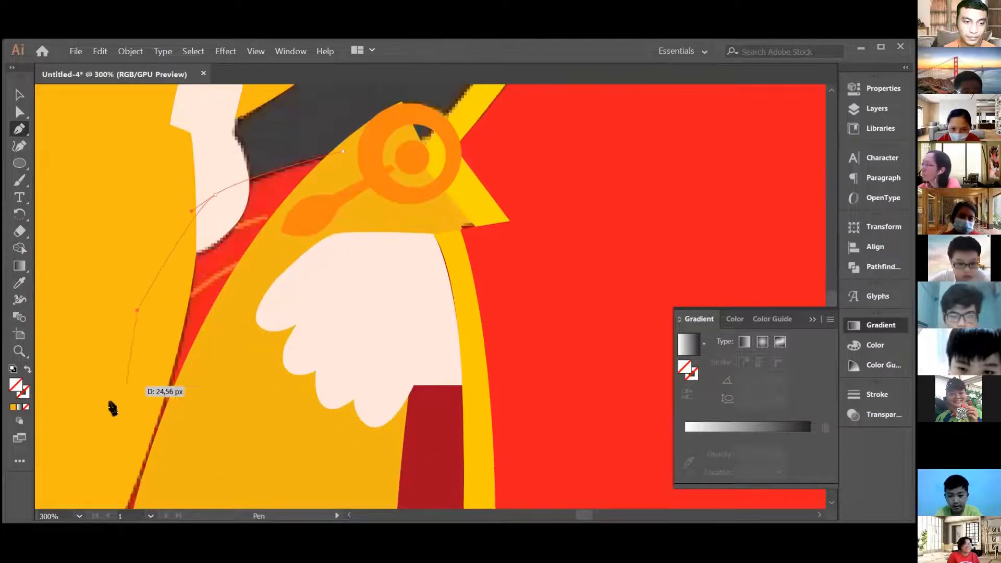
{"action": "scroll", "coordinate": [108, 402], "scroll_direction": "down", "scroll_amount": 2}
{"action": "scroll", "coordinate": [90, 412], "scroll_direction": "down", "scroll_amount": 2}
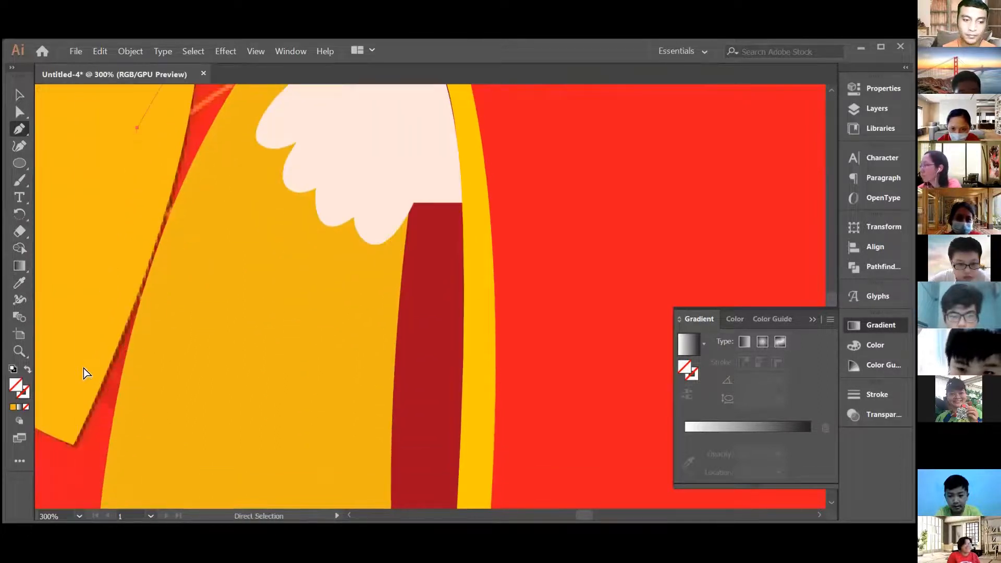
{"action": "key", "text": "ctrl+minus"}
{"action": "scroll", "coordinate": [453, 446], "scroll_direction": "down", "scroll_amount": 3}
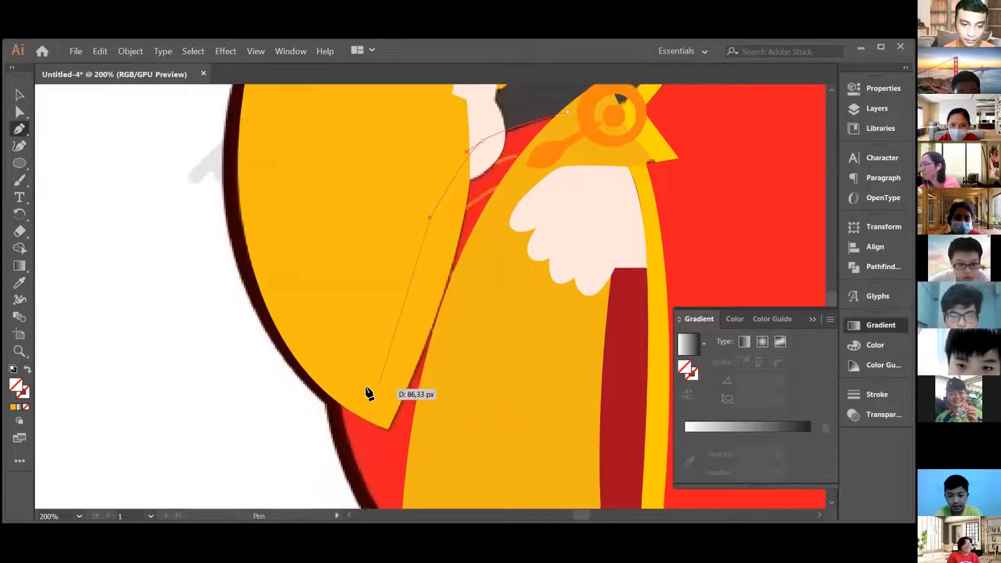
{"action": "left_click", "coordinate": [345, 347]}
- Continue the path along the robe's outer edge, then back up through the yellow panel, closing it beside the ring
{"action": "scroll", "coordinate": [364, 406], "scroll_direction": "down", "scroll_amount": 1}
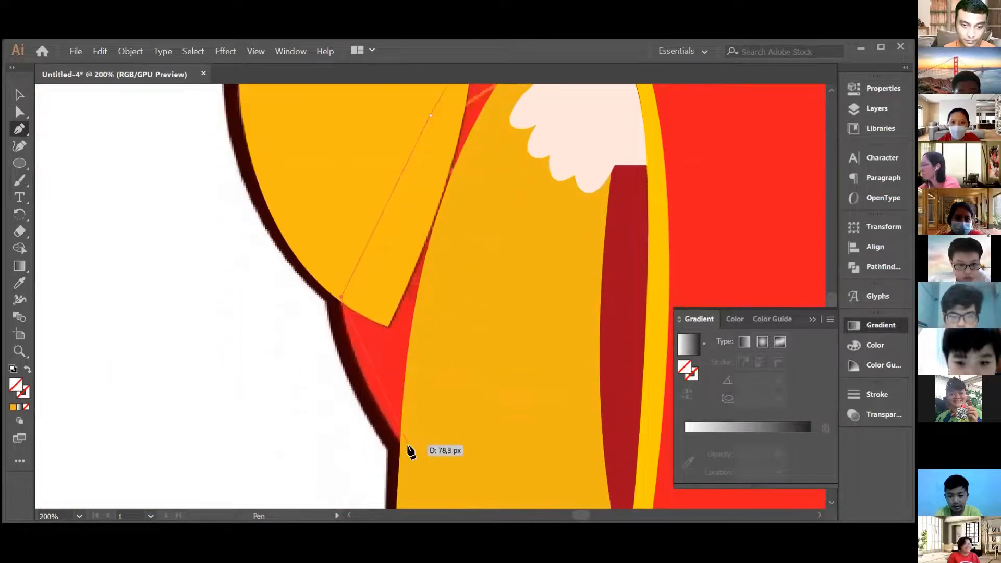
{"action": "left_click_drag", "start_coordinate": [400, 448], "coordinate": [438, 475]}
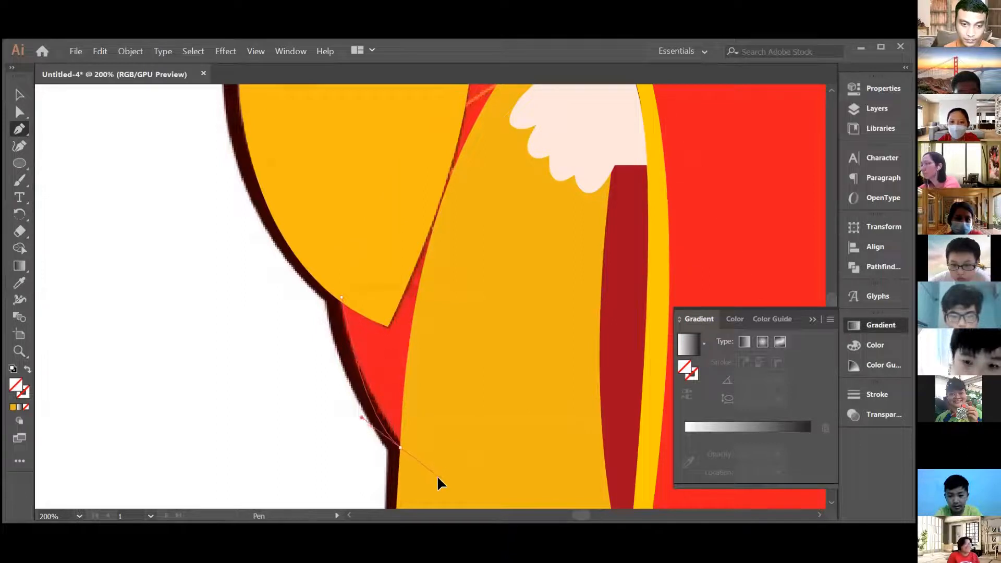
{"action": "left_click", "coordinate": [400, 448]}
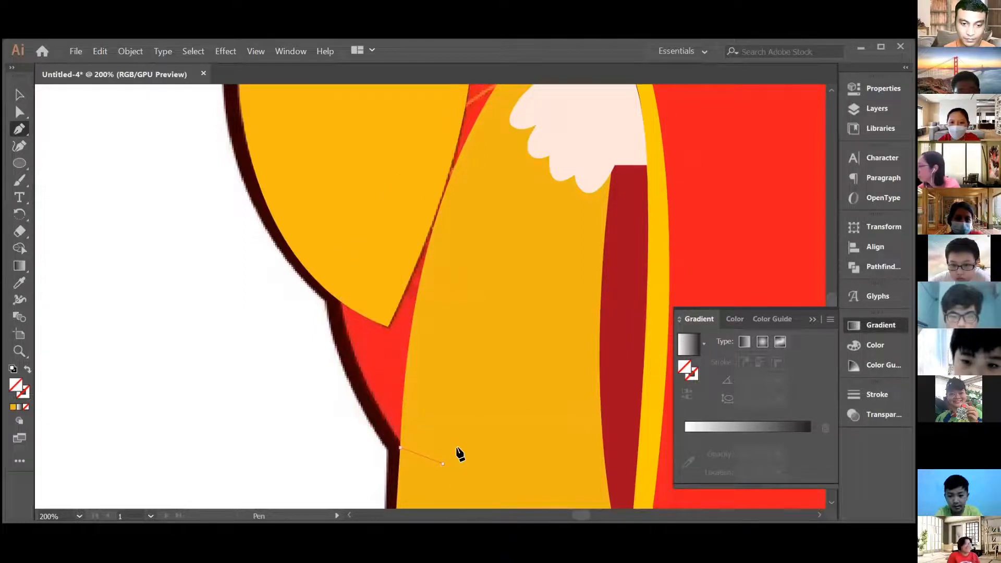
{"action": "scroll", "coordinate": [475, 365], "scroll_direction": "up", "scroll_amount": 2}
{"action": "left_click", "coordinate": [521, 269]}
{"action": "scroll", "coordinate": [568, 187], "scroll_direction": "up", "scroll_amount": 1}
{"action": "left_click", "coordinate": [568, 183]}
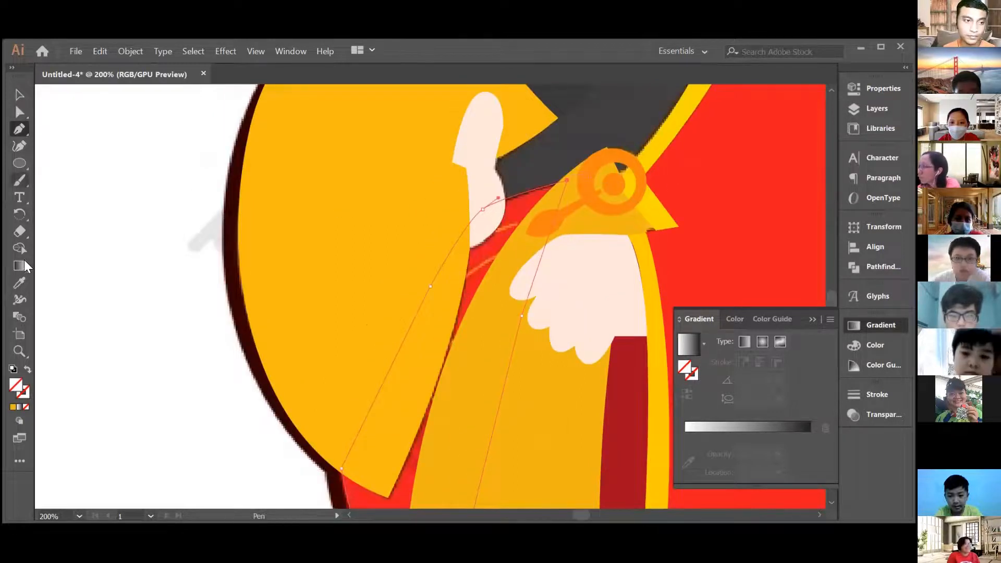
- Fill the inner robe shape with the robe strip's dark red and send it behind the hands, sleeve and yellow panel
{"action": "left_click", "coordinate": [19, 283]}
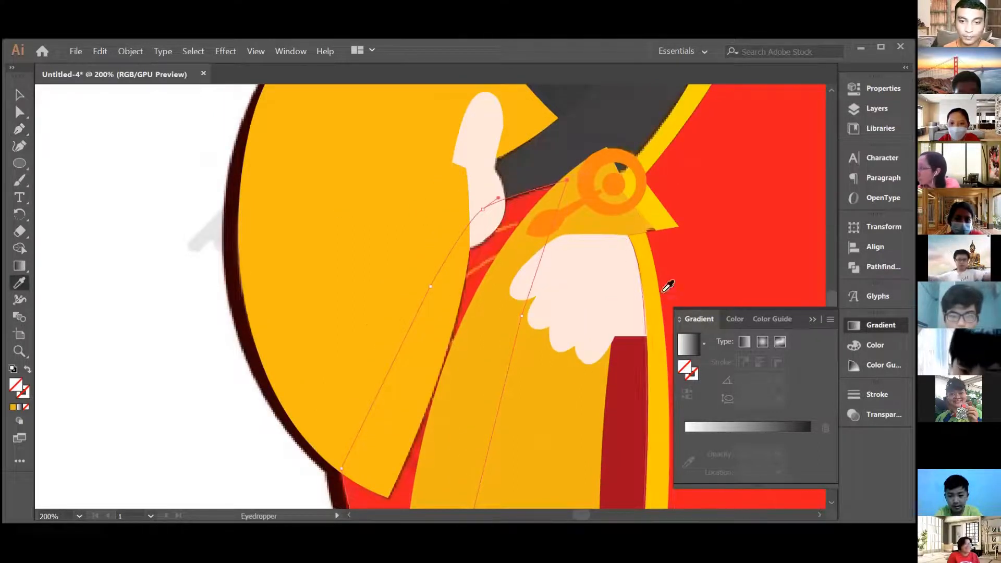
{"action": "left_click", "coordinate": [633, 354]}
{"action": "left_click", "coordinate": [20, 95]}
{"action": "key", "text": "ctrl+["}
{"action": "key", "text": "ctrl+["}
{"action": "key", "text": "ctrl+["}
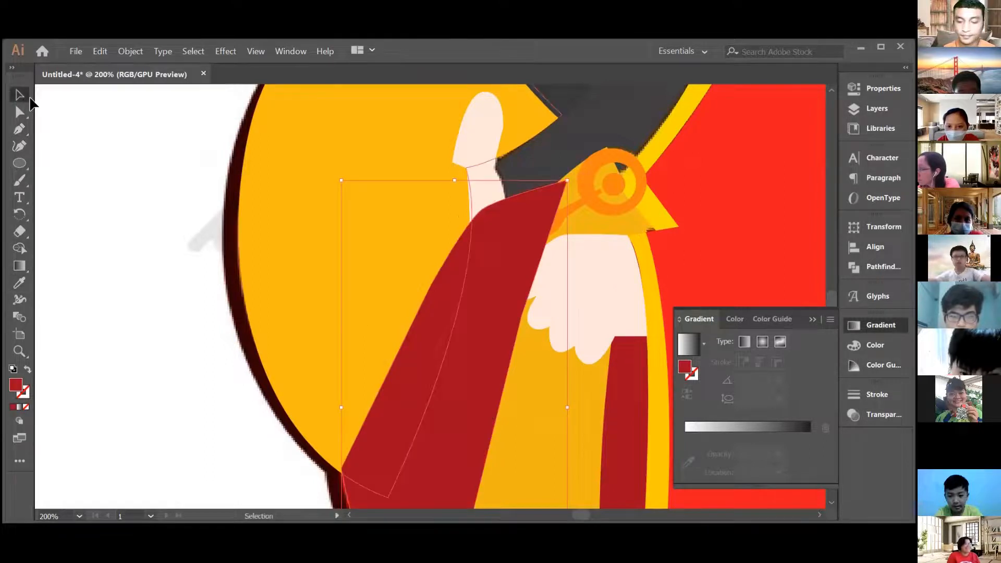
{"action": "key", "text": "ctrl+["}
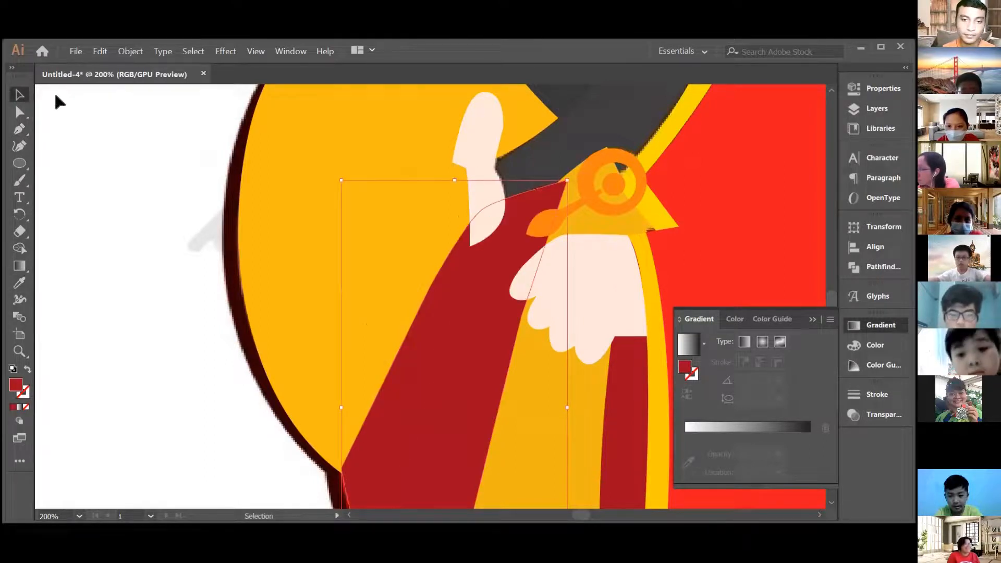
{"action": "key", "text": "ctrl+["}
{"action": "key", "text": "ctrl+["}
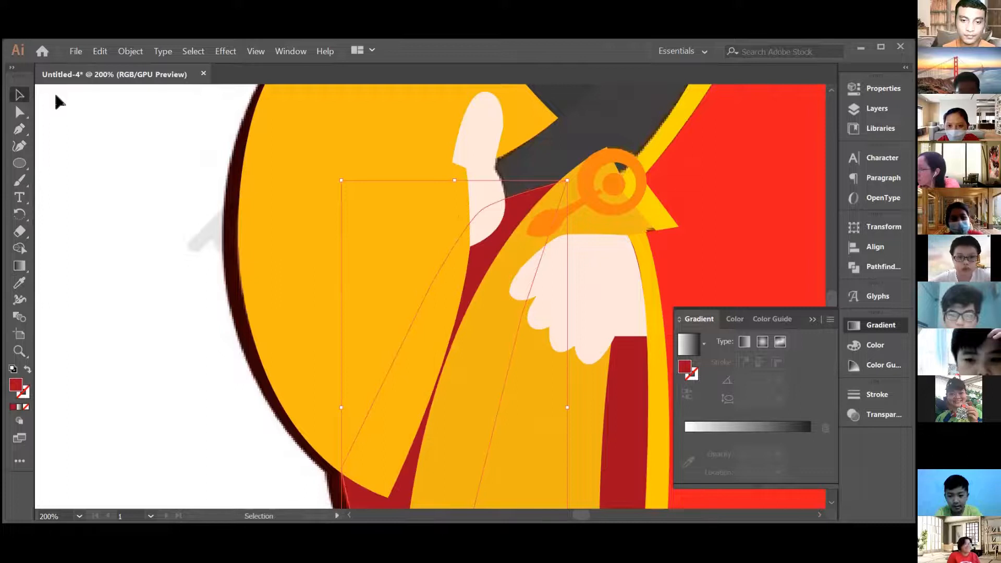
{"action": "key", "text": "ctrl+]"}
{"action": "key", "text": "ctrl+["}
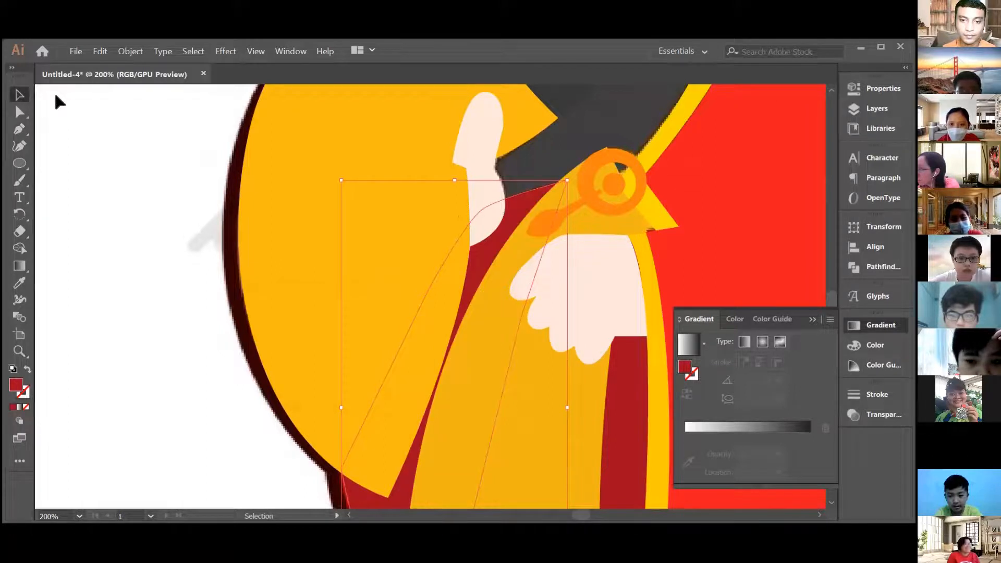
{"action": "scroll", "coordinate": [54, 91], "scroll_direction": "down", "scroll_amount": 5}
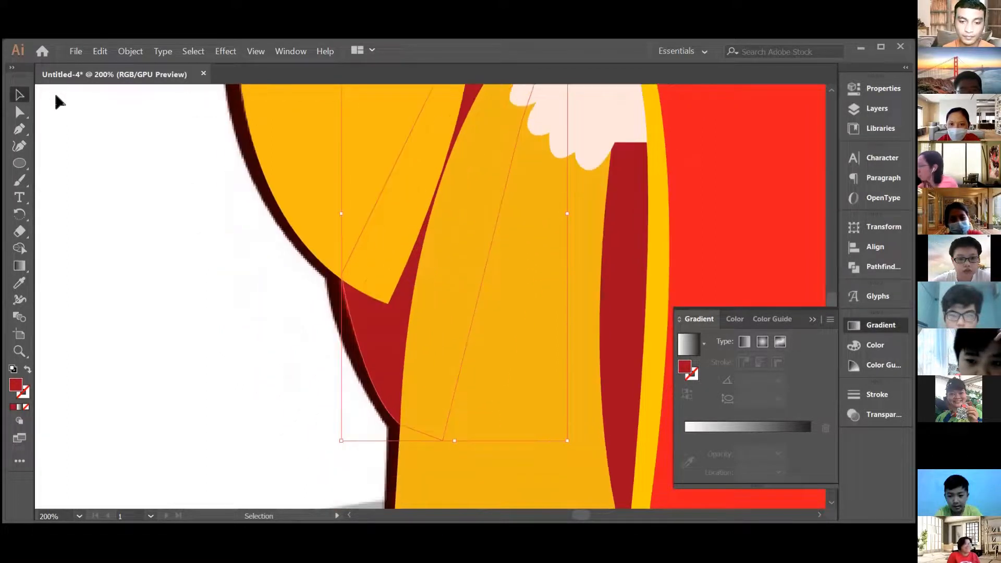
- Fill the unfilled robe collar overlap between the upper hand and the ring with the collar's dark gray
{"action": "scroll", "coordinate": [55, 91], "scroll_direction": "up", "scroll_amount": 2}
{"action": "scroll", "coordinate": [56, 98], "scroll_direction": "up", "scroll_amount": 3}
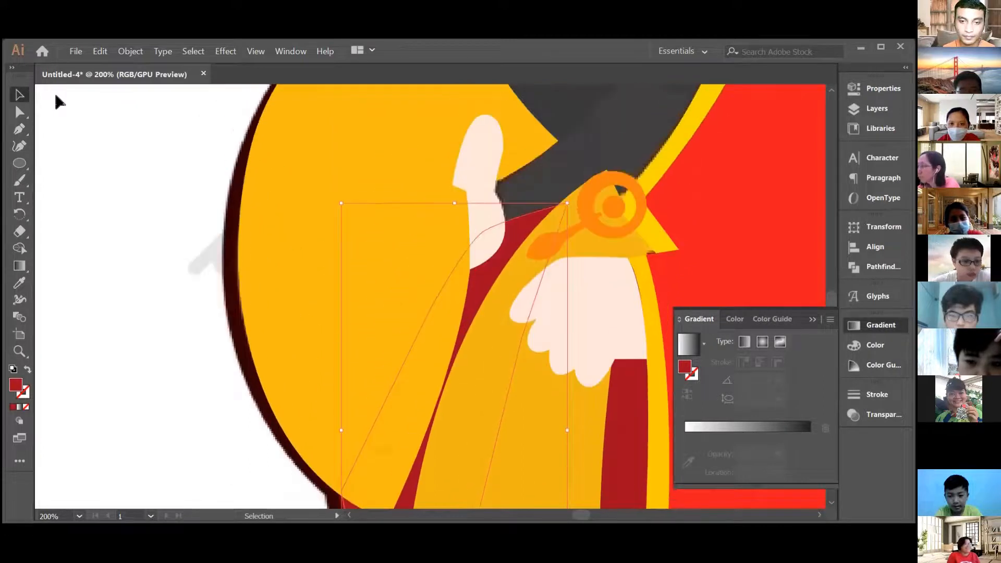
{"action": "scroll", "coordinate": [550, 160], "scroll_direction": "up", "scroll_amount": 1}
{"action": "left_click", "coordinate": [584, 167]}
{"action": "left_click", "coordinate": [536, 194]}
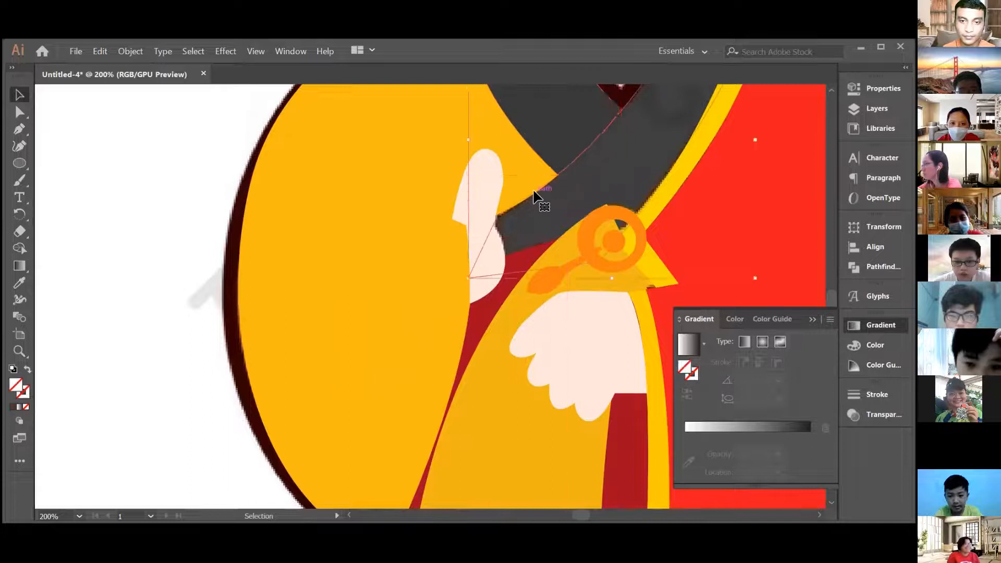
{"action": "left_click", "coordinate": [556, 144]}
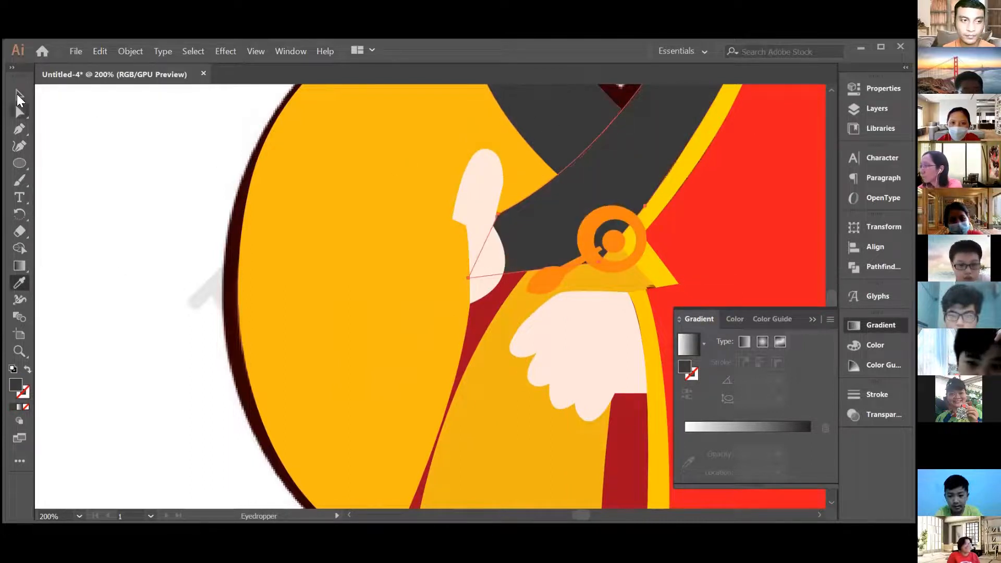
{"action": "key", "text": "v"}
{"action": "scroll", "coordinate": [654, 174], "scroll_direction": "up", "scroll_amount": 3}
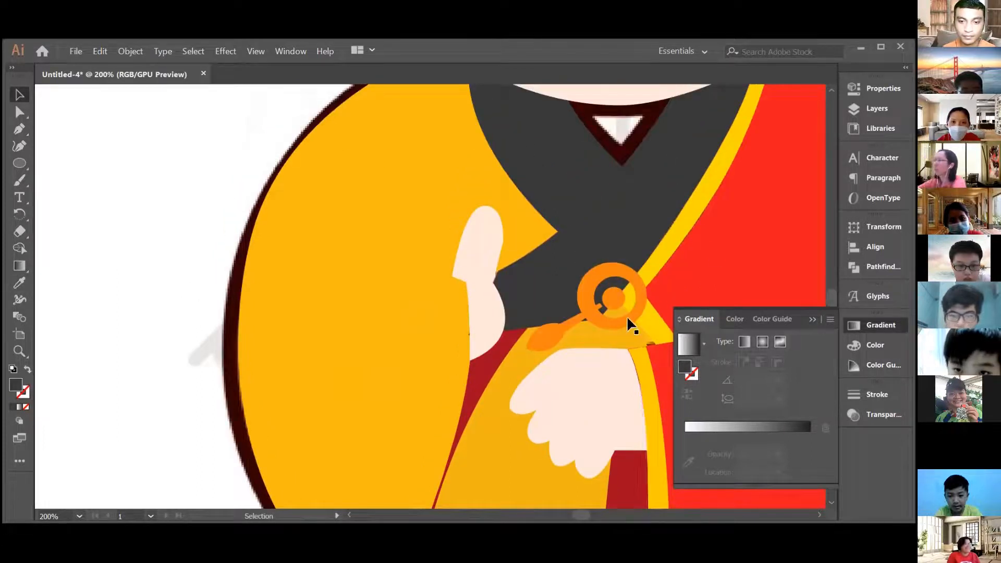
{"action": "scroll", "coordinate": [730, 260], "scroll_direction": "up", "scroll_amount": 5}
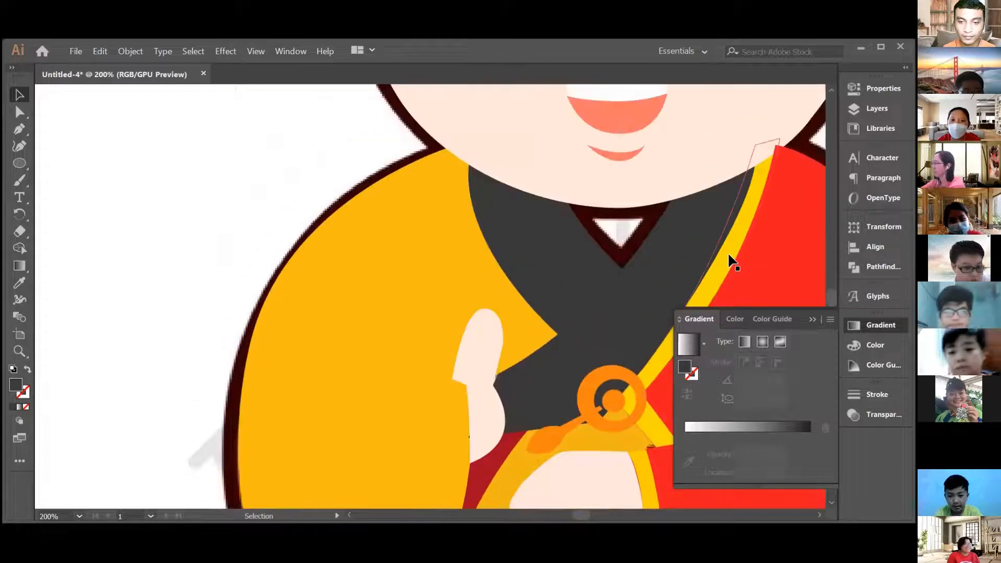
- Hide the locked reference image layer, Layer 1, and deselect the artwork so only the traced character shows
{"action": "key", "text": "ctrl+minus"}
{"action": "key", "text": "ctrl+minus"}
{"action": "key", "text": "ctrl+minus"}
{"action": "key", "text": "ctrl+minus"}
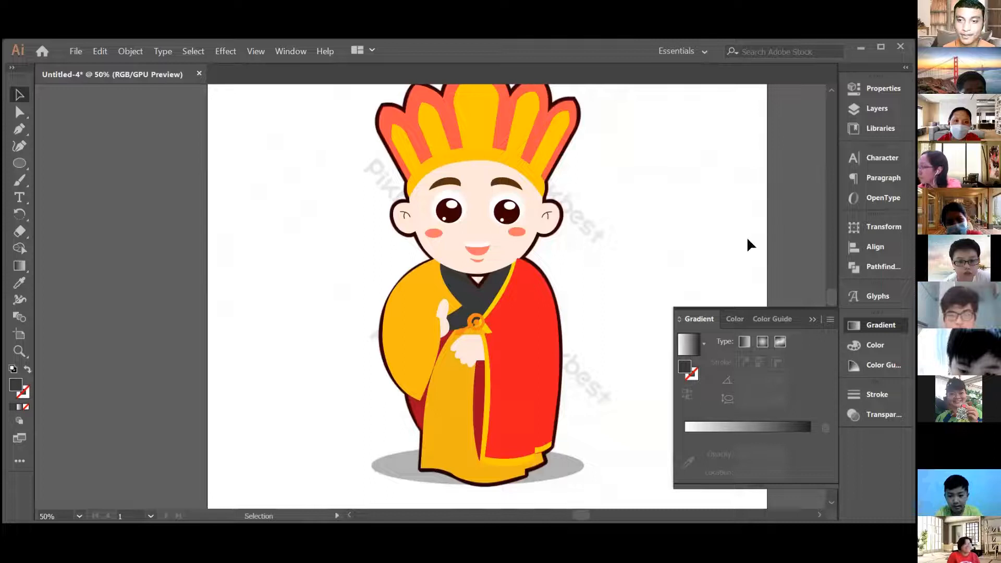
{"action": "left_click", "coordinate": [811, 319]}
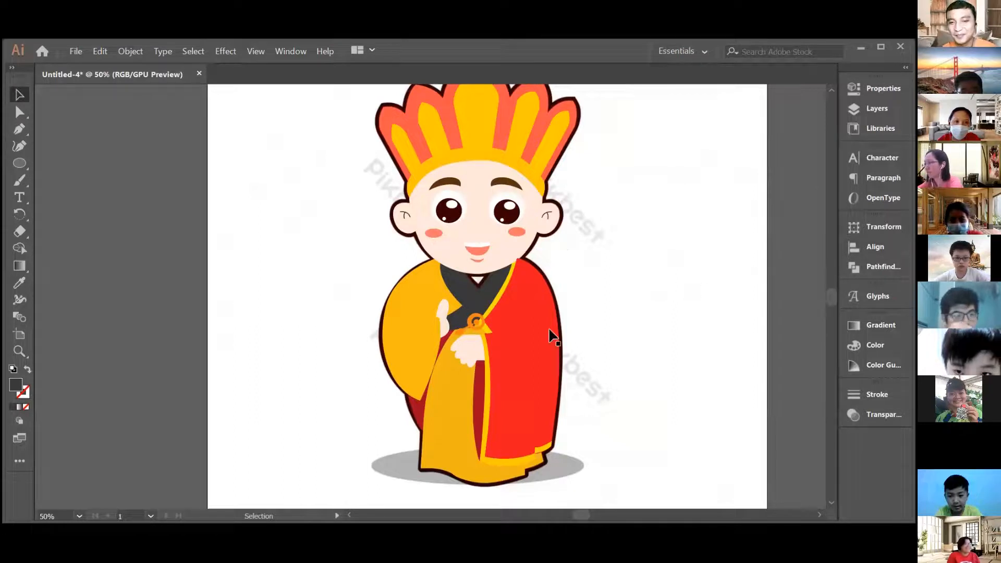
{"action": "left_click", "coordinate": [519, 333]}
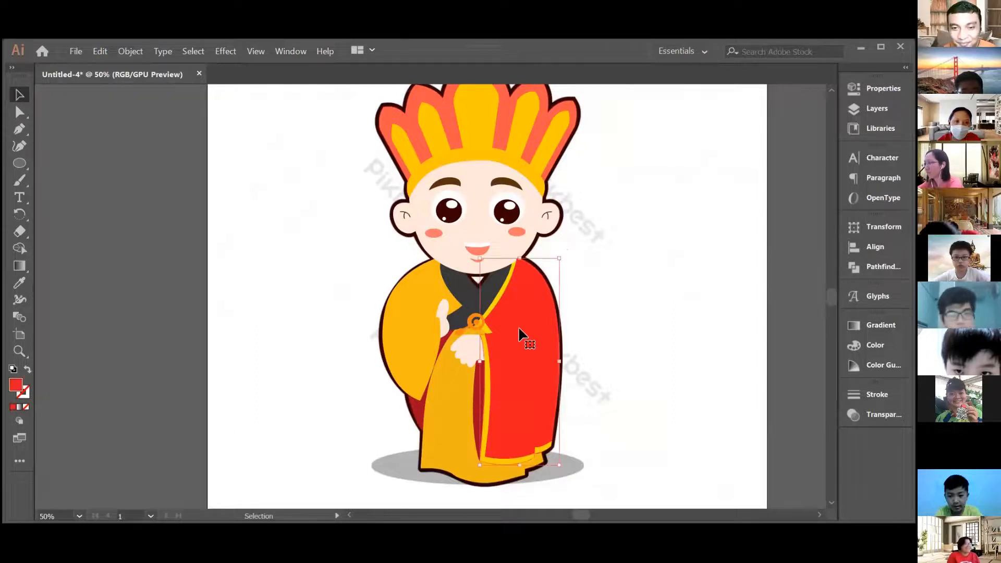
{"action": "left_click", "coordinate": [509, 257]}
{"action": "key", "text": "a"}
{"action": "key", "text": "v"}
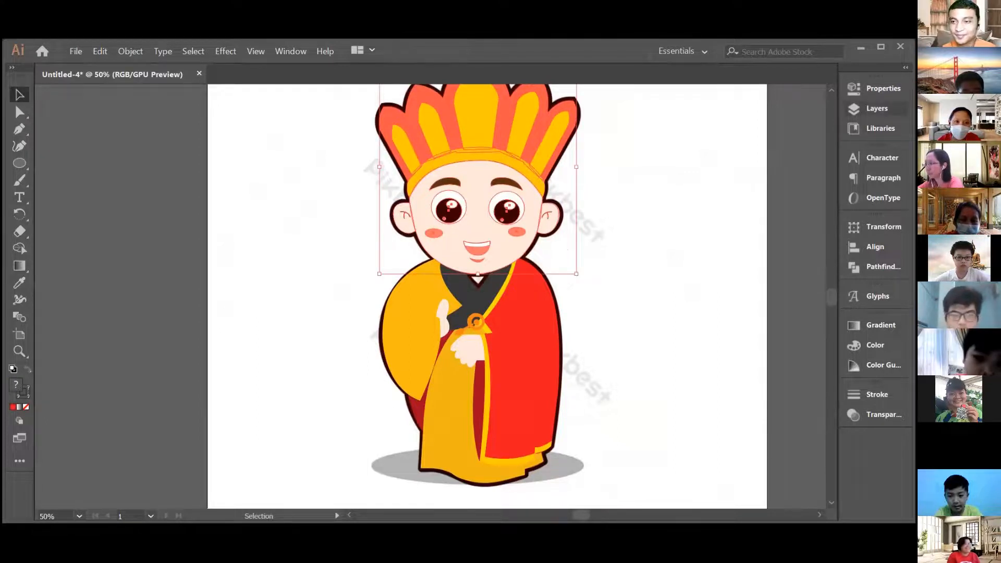
{"action": "left_click", "coordinate": [877, 108]}
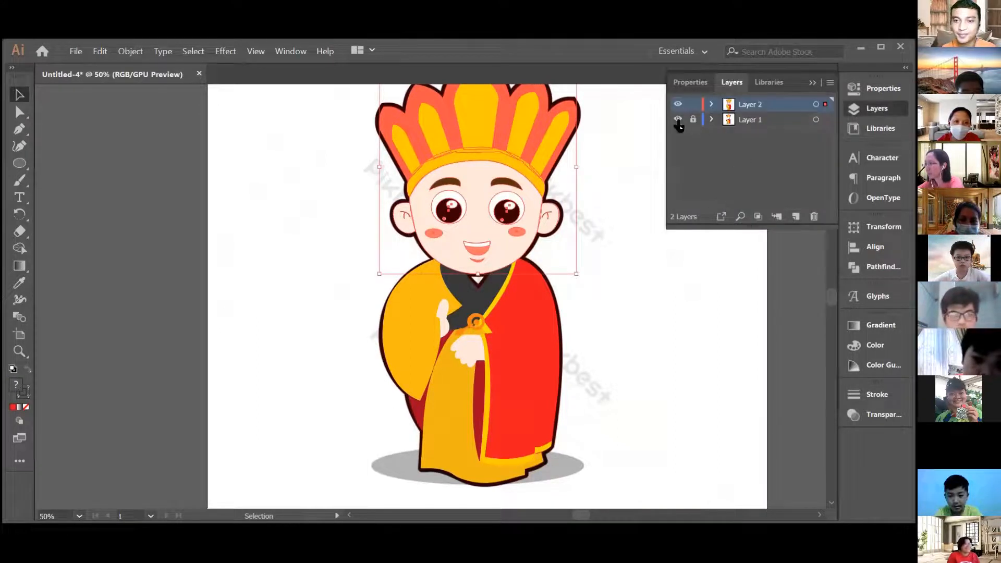
{"action": "left_click", "coordinate": [678, 119]}
{"action": "left_click", "coordinate": [679, 296]}
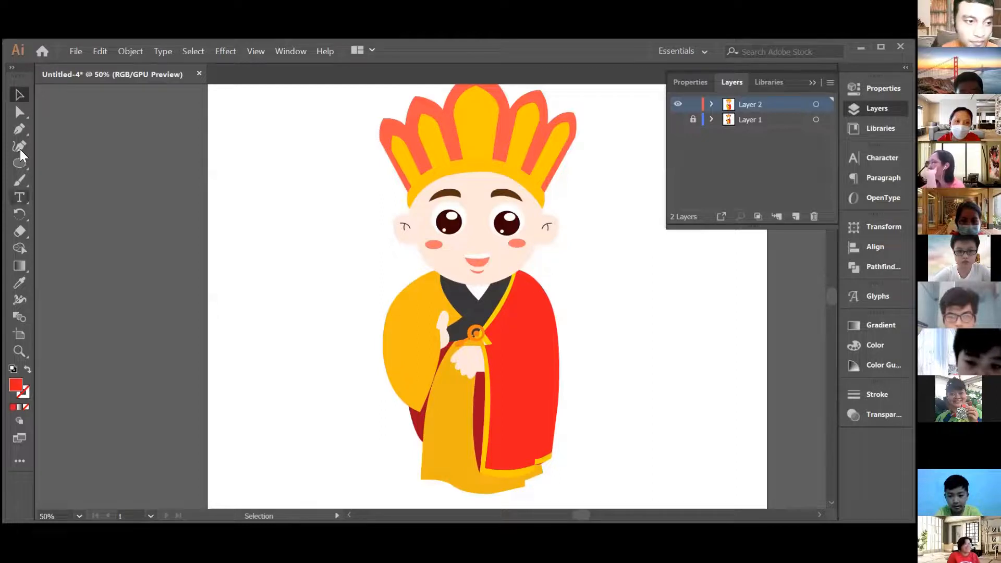
- Draw a neck circle just below the chin, fill it with the face's skin color and send it backward behind the collar
{"action": "left_click", "coordinate": [19, 163]}
{"action": "left_click_drag", "start_coordinate": [461, 273], "coordinate": [494, 306]}
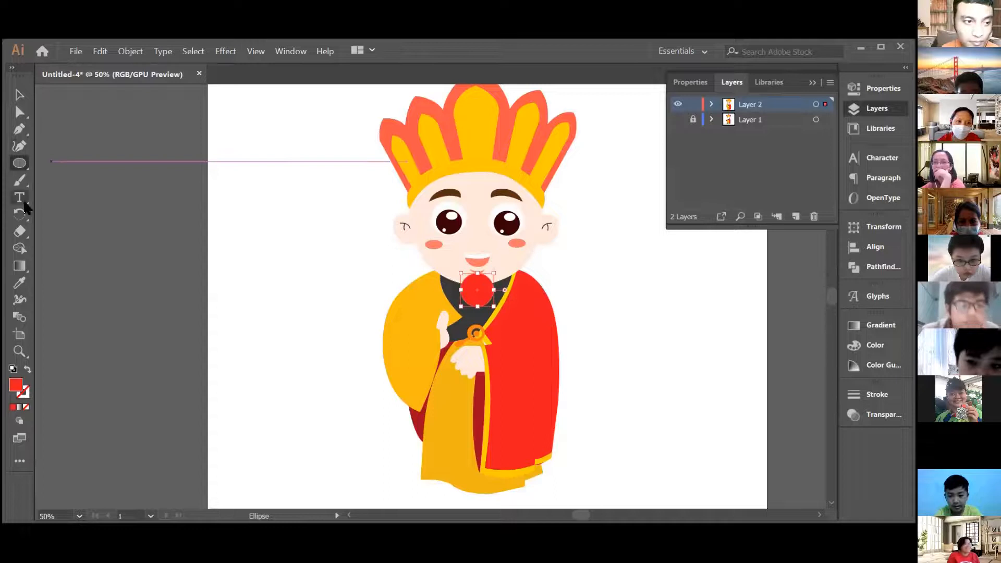
{"action": "left_click", "coordinate": [21, 283]}
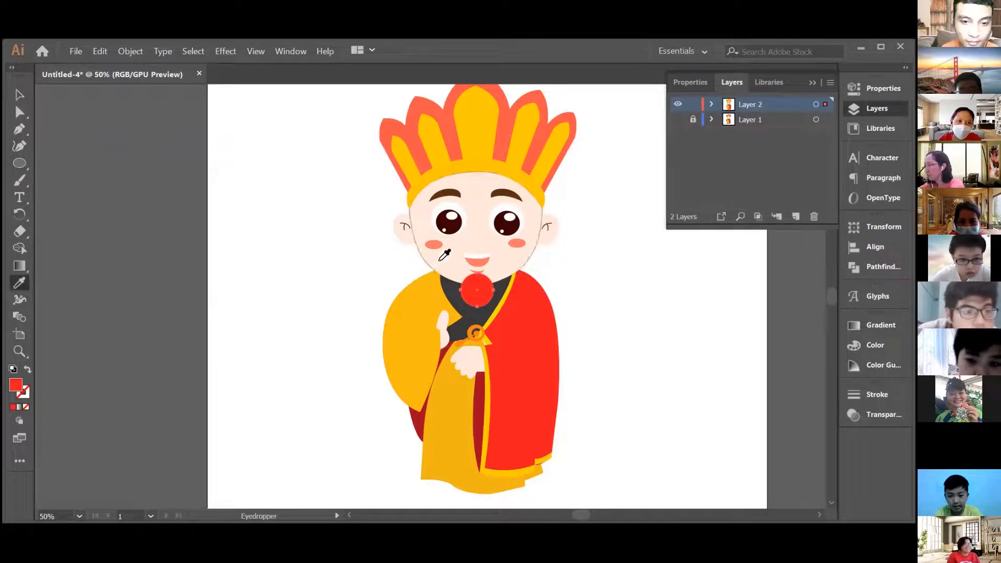
{"action": "left_click", "coordinate": [440, 259]}
{"action": "left_click", "coordinate": [25, 94]}
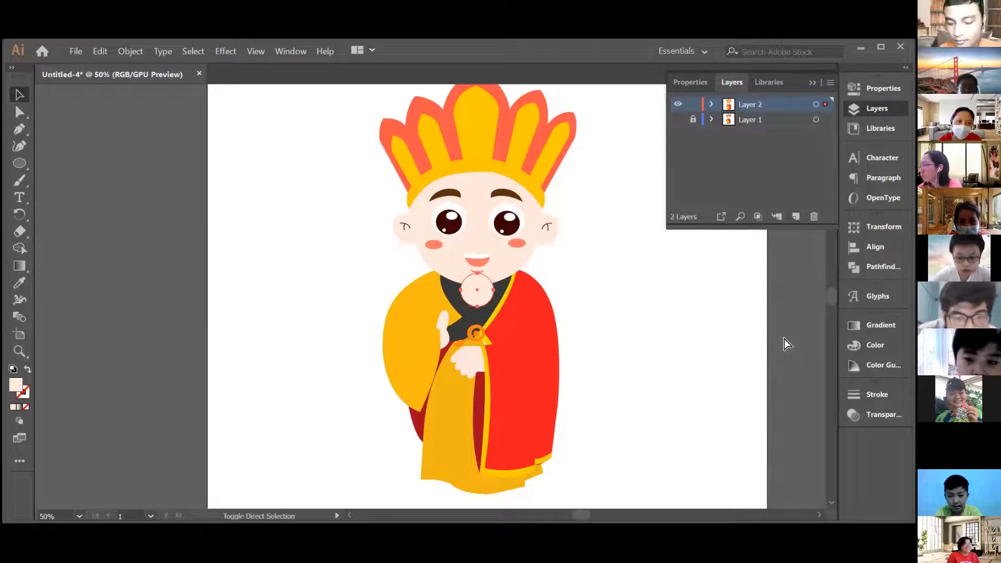
{"action": "key", "text": "ctrl+["}
{"action": "left_click", "coordinate": [712, 307]}
- Draw a flat, wide ellipse across the chin and neckline and fill it with the collar's dark gray
{"action": "key", "text": "ctrl+equal"}
{"action": "key", "text": "ctrl+equal"}
{"action": "key", "text": "ctrl+equal"}
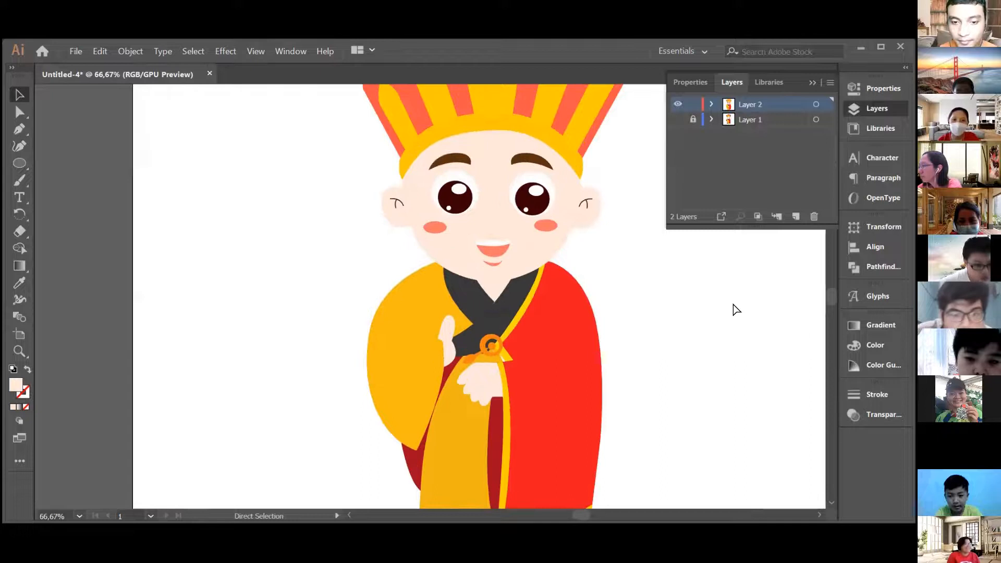
{"action": "key", "text": "ctrl+equal"}
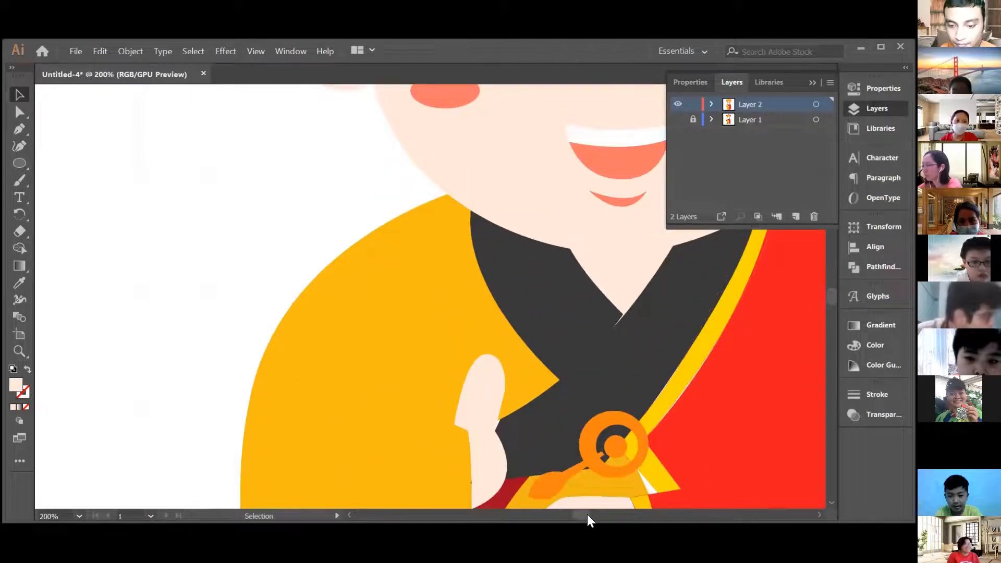
{"action": "scroll", "coordinate": [593, 519], "scroll_direction": "right", "scroll_amount": 5}
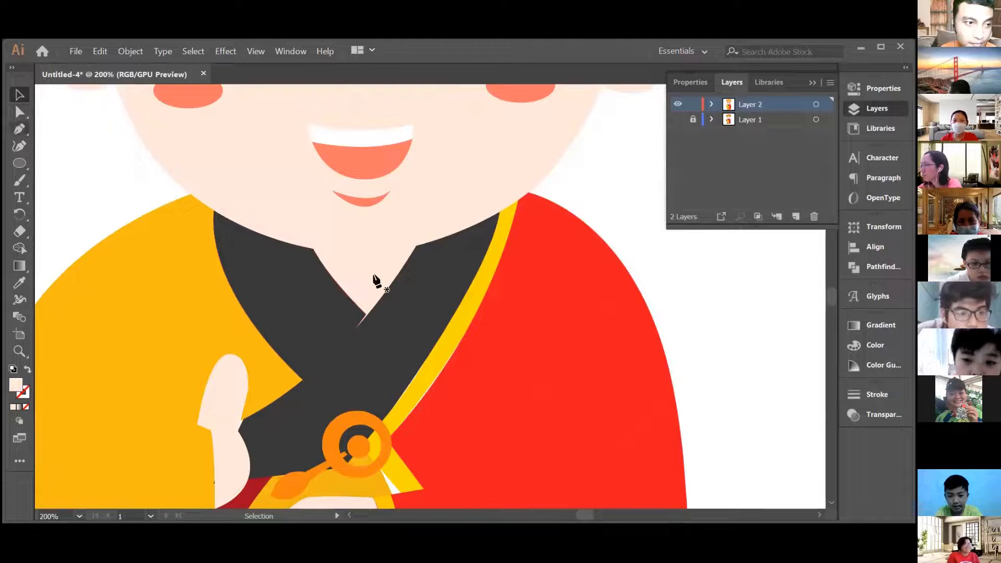
{"action": "key", "text": "p"}
{"action": "key", "text": "l"}
{"action": "left_click_drag", "start_coordinate": [290, 217], "coordinate": [436, 261]}
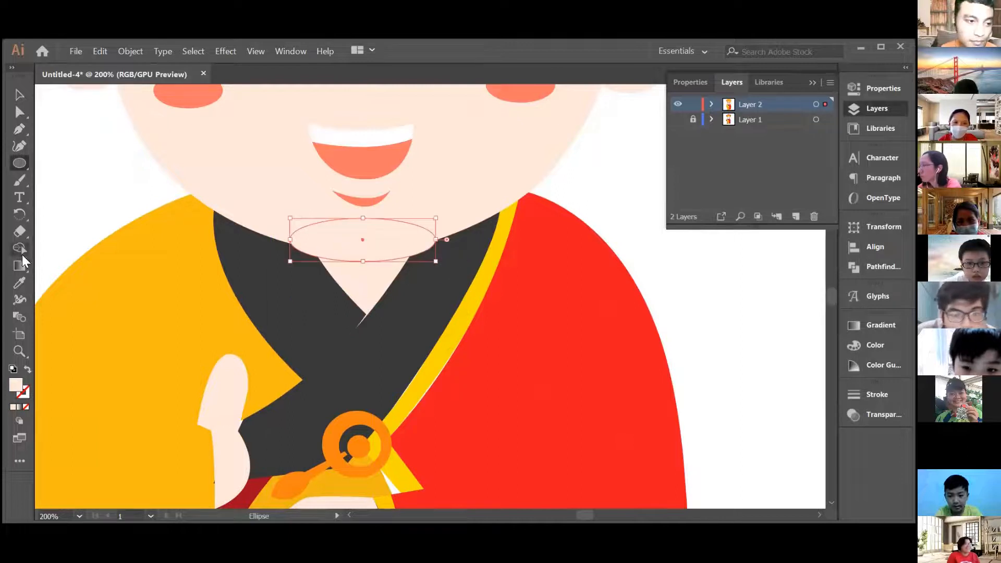
{"action": "left_click", "coordinate": [21, 283]}
{"action": "left_click", "coordinate": [313, 274]}
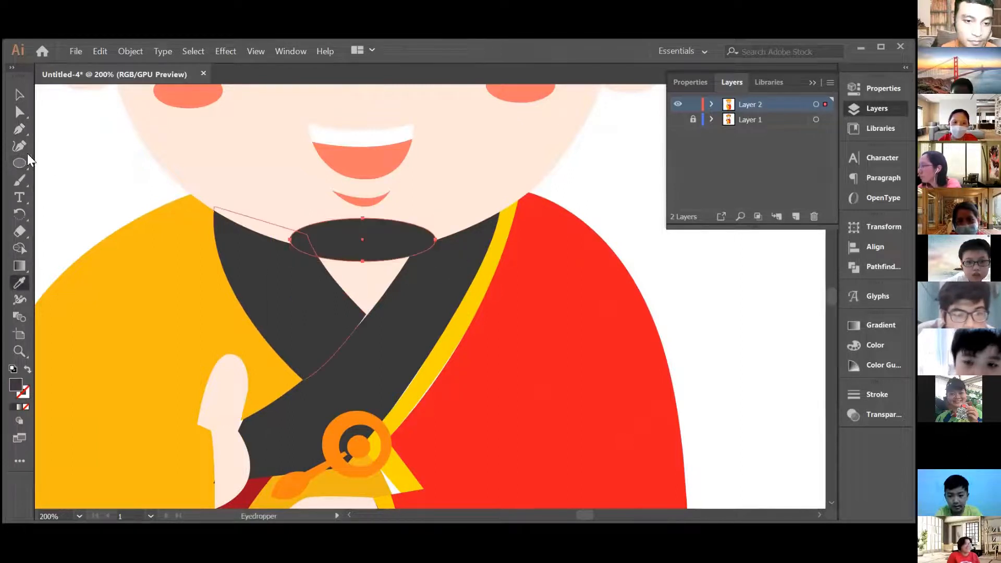
{"action": "left_click", "coordinate": [19, 94]}
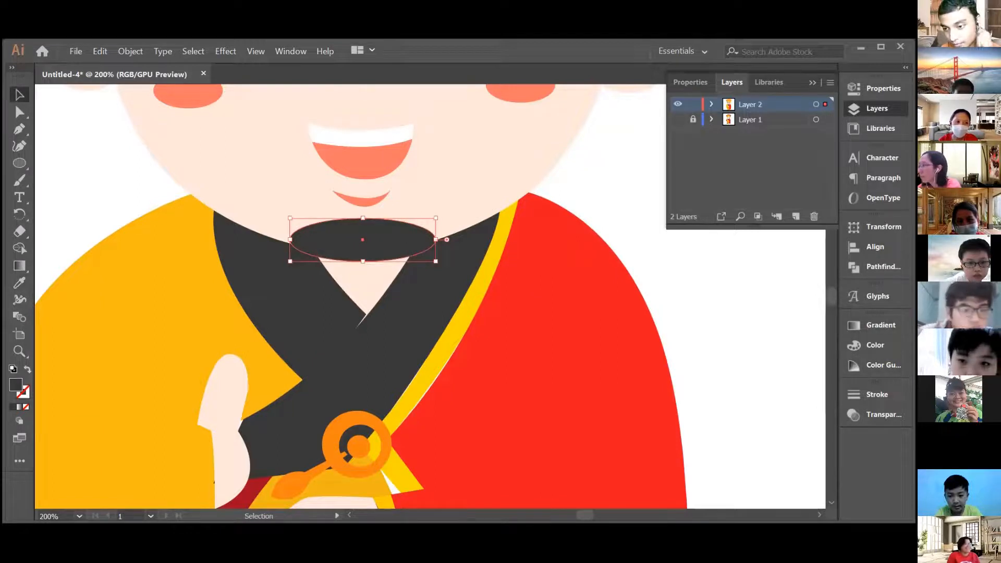
- Lower the opacity of the dark ellipse under the chin to 18% to make a soft neck shadow
{"action": "left_click", "coordinate": [884, 414]}
{"action": "left_click", "coordinate": [818, 410]}
{"action": "left_click_drag", "start_coordinate": [781, 427], "coordinate": [768, 429]}
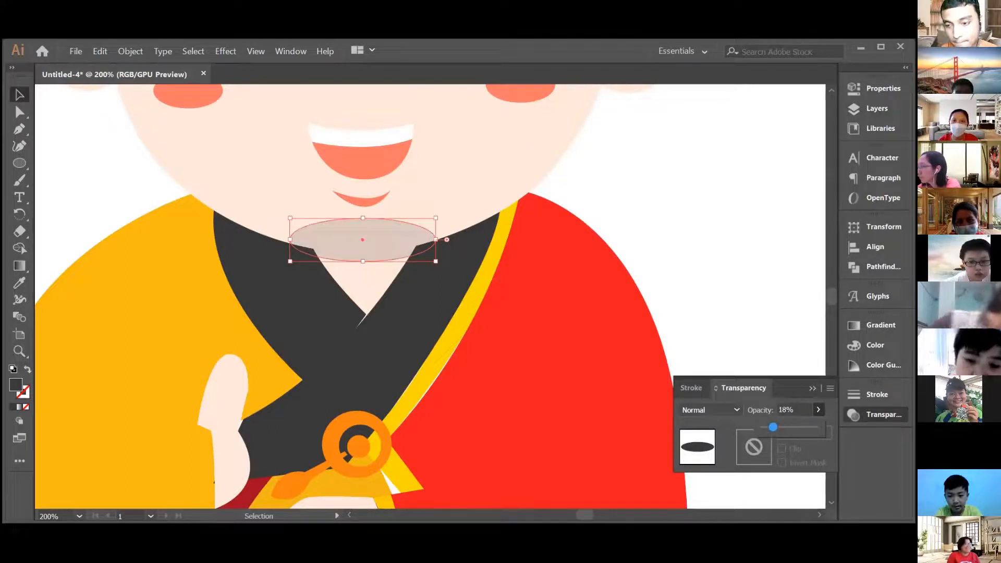
{"action": "left_click", "coordinate": [737, 305]}
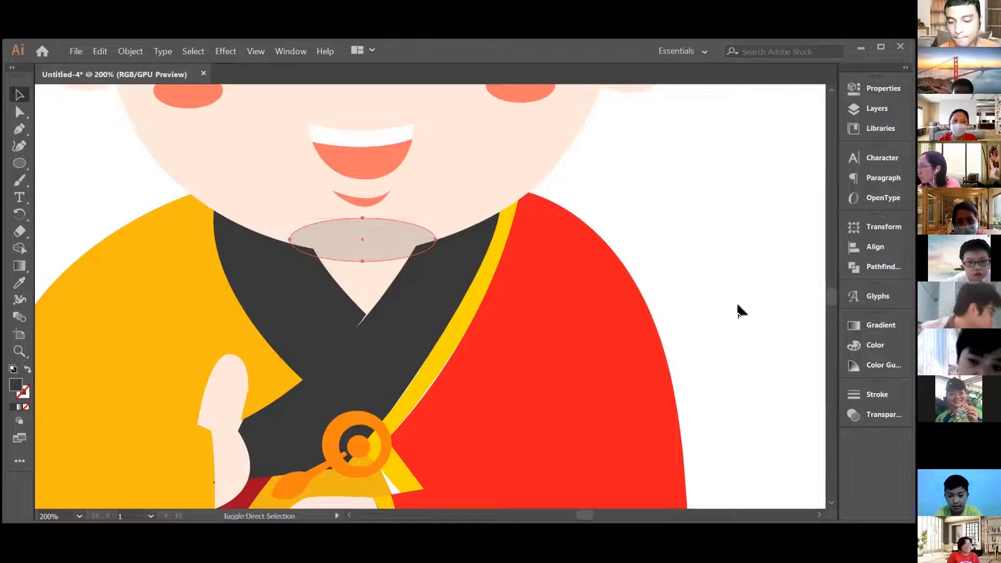
- Send the shadow ellipse behind the head and collar, and send the neck circle to the very back beneath it
{"action": "key", "text": "ctrl+shift+["}
{"action": "left_click", "coordinate": [512, 183]}
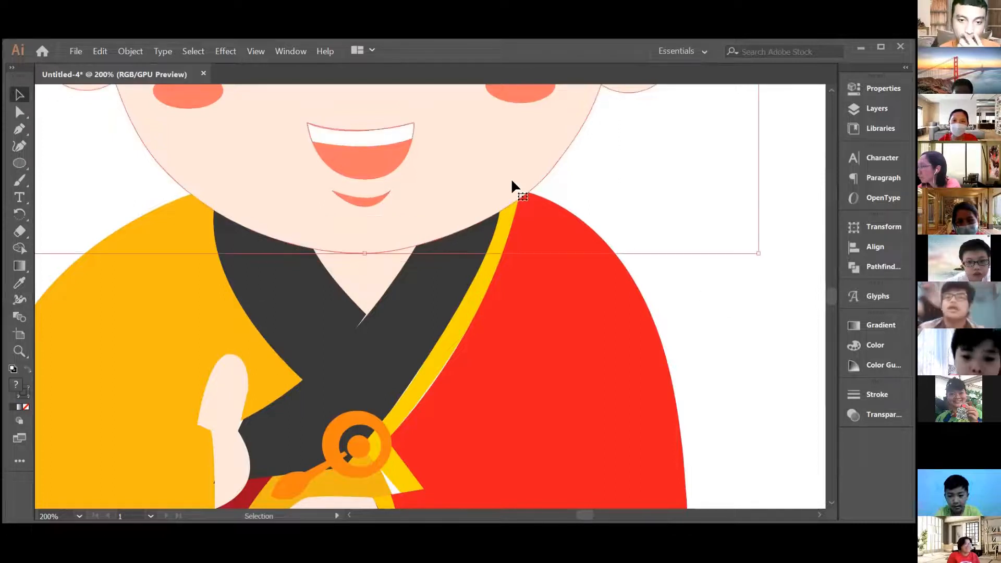
{"action": "left_click", "coordinate": [365, 305]}
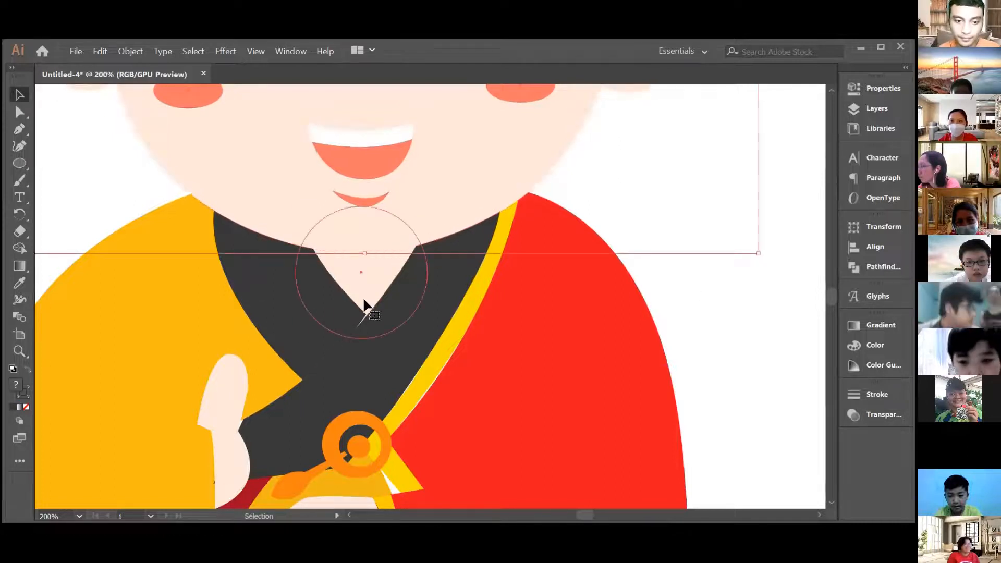
{"action": "key", "text": "ctrl+shift+["}
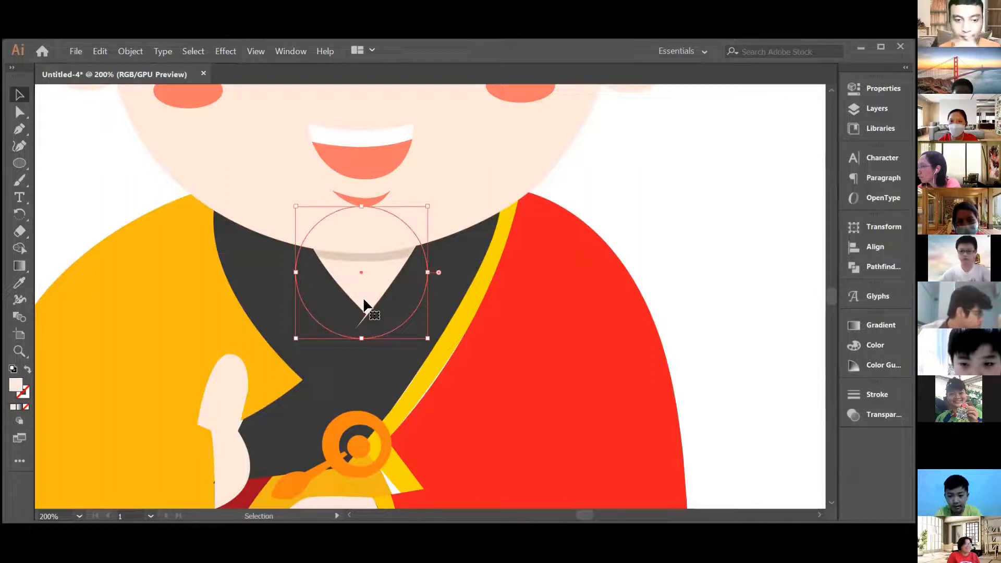
{"action": "key", "text": "ctrl+minus"}
{"action": "key", "text": "ctrl+minus"}
{"action": "key", "text": "ctrl+minus"}
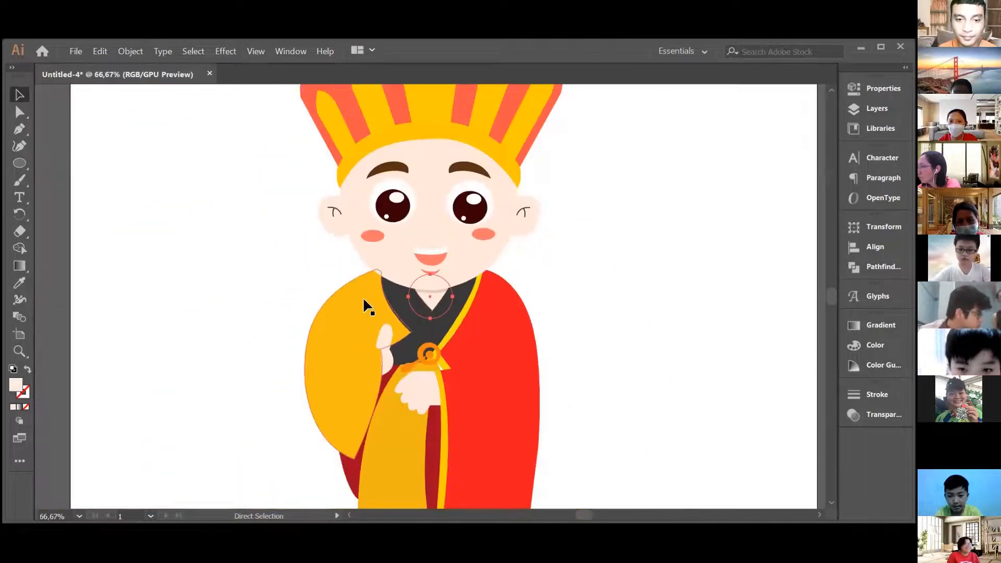
{"action": "key", "text": "ctrl+minus"}
{"action": "left_click", "coordinate": [680, 155]}
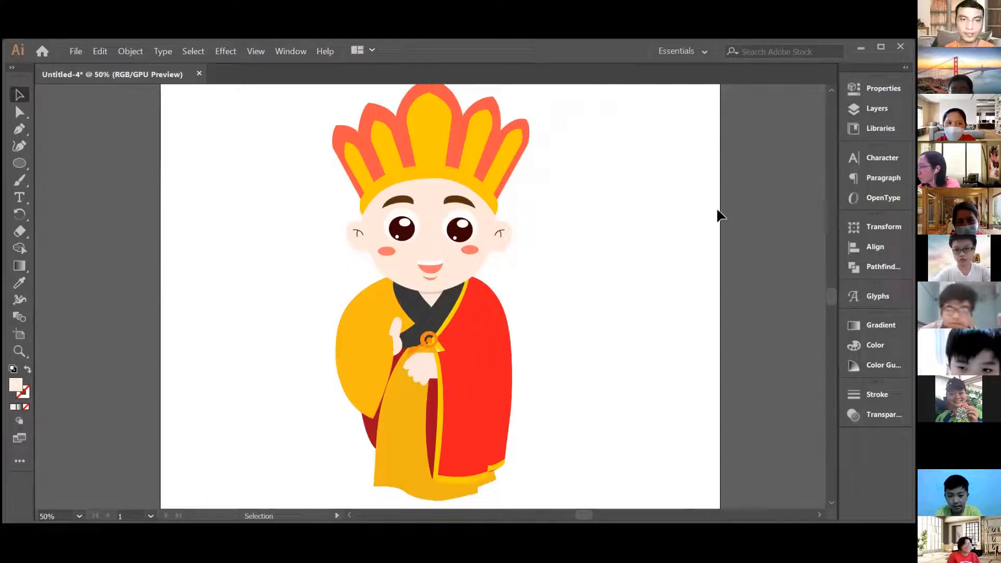
{"action": "key", "text": "ctrl+s"}
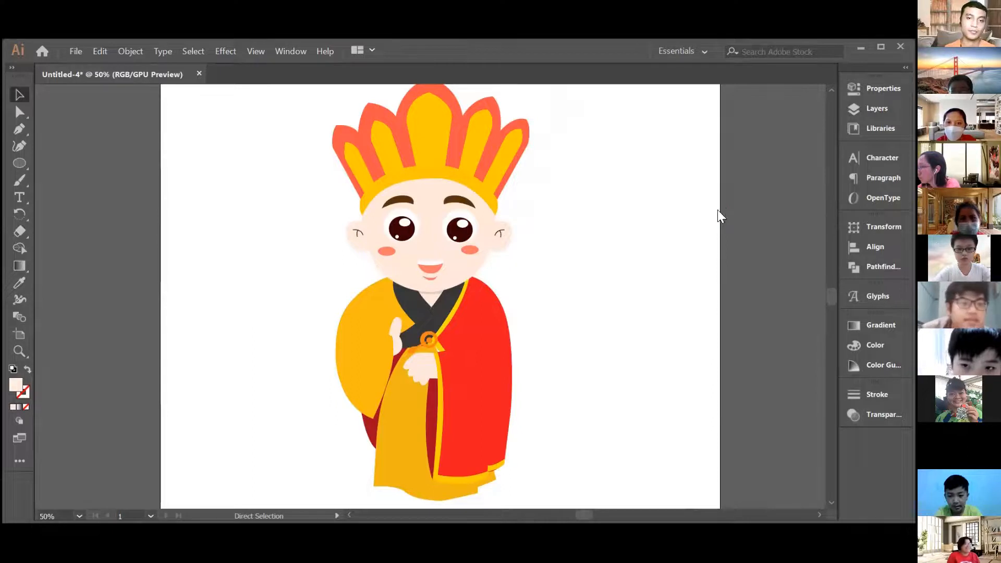
- Compare the body parts and facial expressions in the CHARACTER TEACHER.ai, CHARACTER BOY.ai and CHARACTER GIRL.ai documents
{"action": "left_click", "coordinate": [413, 431]}
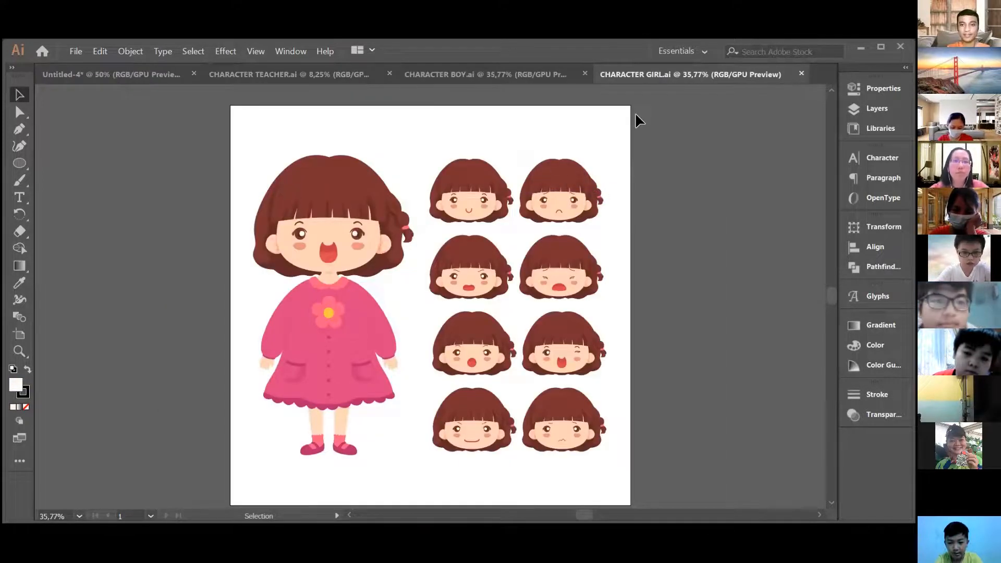
{"action": "key", "text": "ctrl+shift+Tab"}
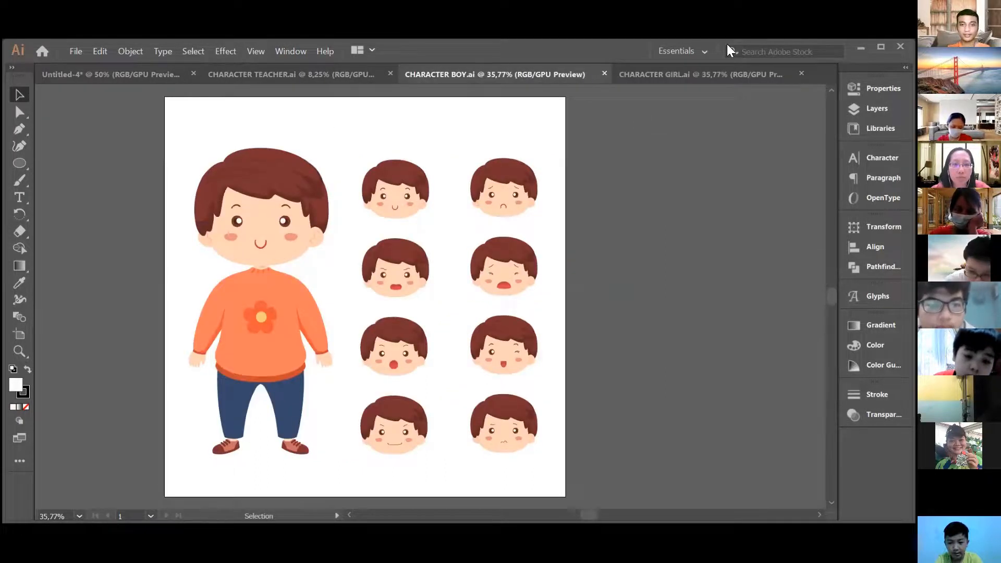
{"action": "key", "text": "ctrl+shift+Tab"}
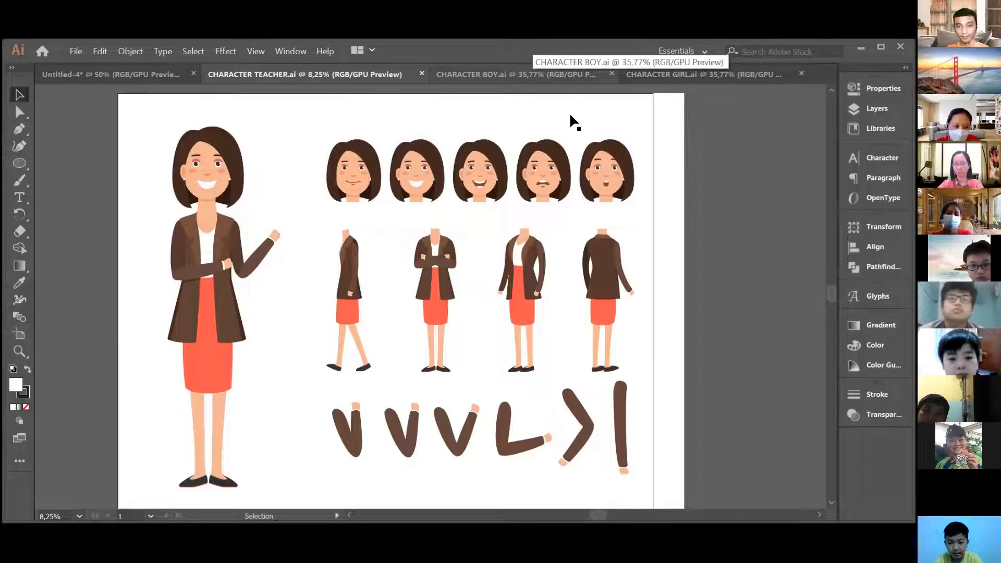
{"action": "left_click", "coordinate": [532, 74]}
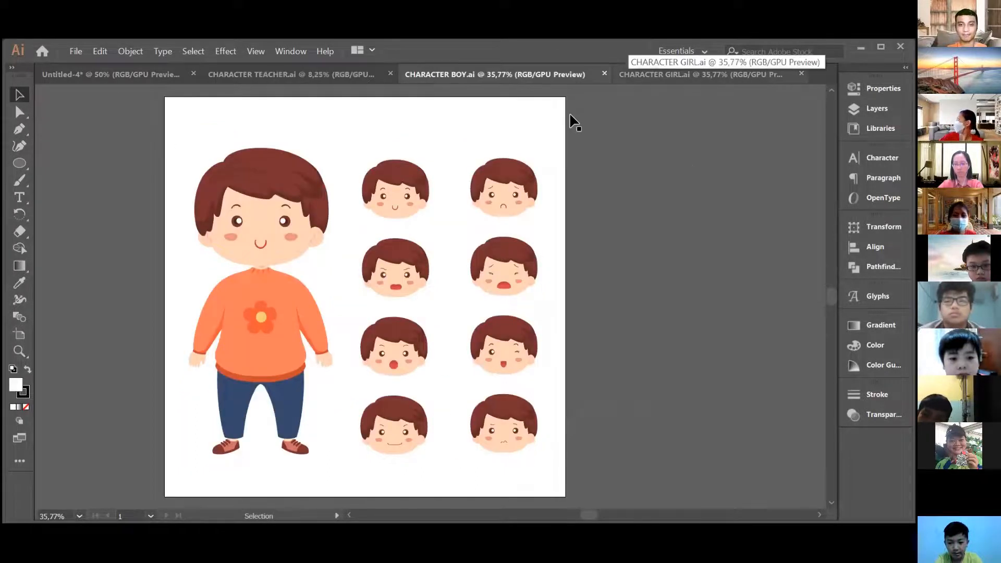
- Examine the artboard properties of CHARACTER GIRL.ai with the Artboard tool
{"action": "left_click", "coordinate": [700, 74]}
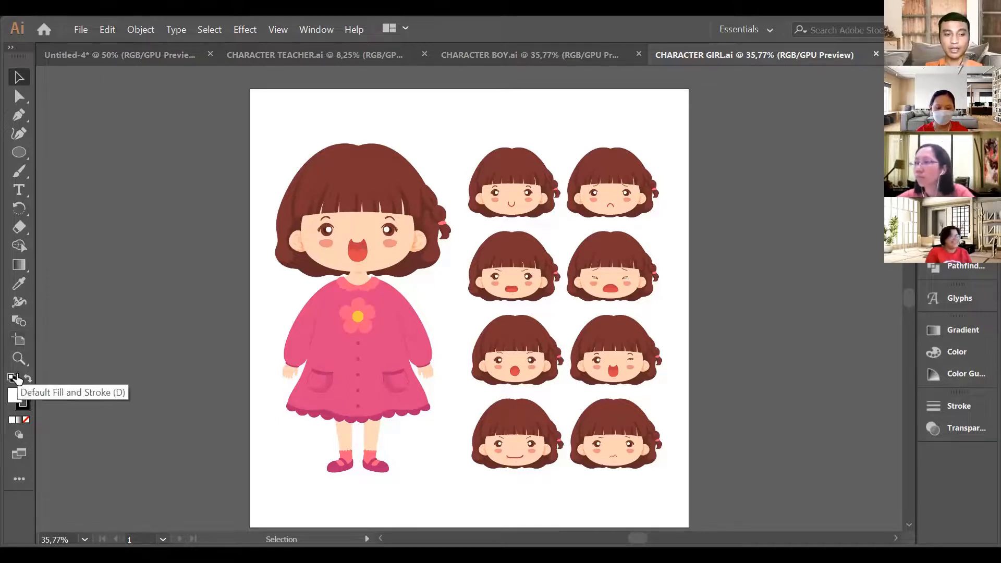
{"action": "left_click", "coordinate": [20, 344]}
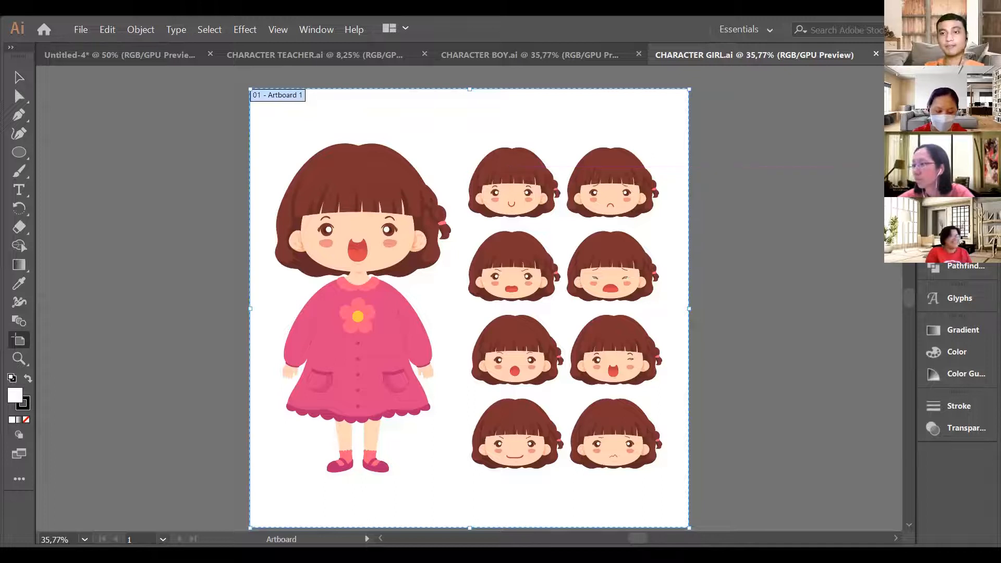
{"action": "left_click", "coordinate": [938, 71]}
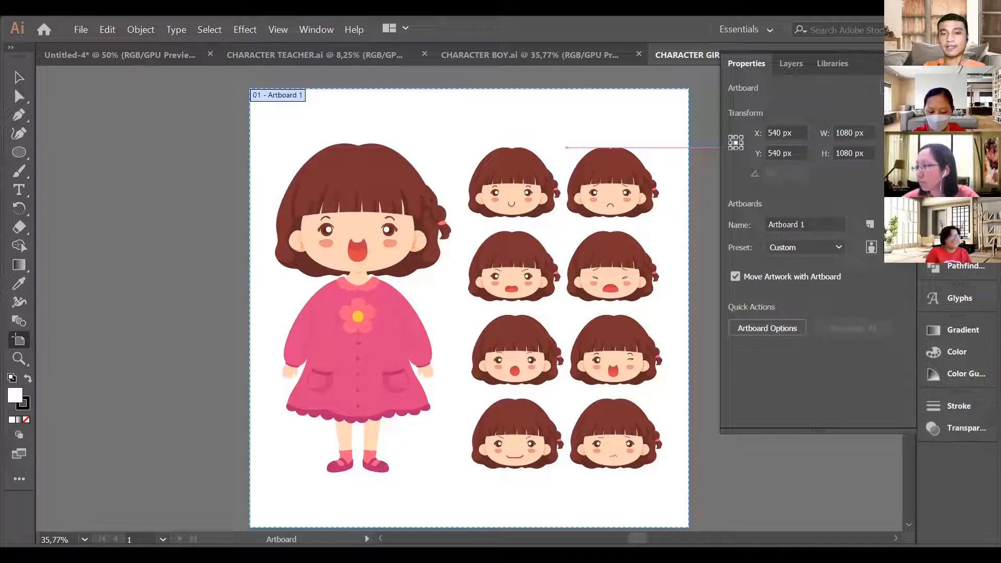
- Add a second 1080 × 1080 px artboard beside the girl's character sheet
{"action": "left_click", "coordinate": [869, 226]}
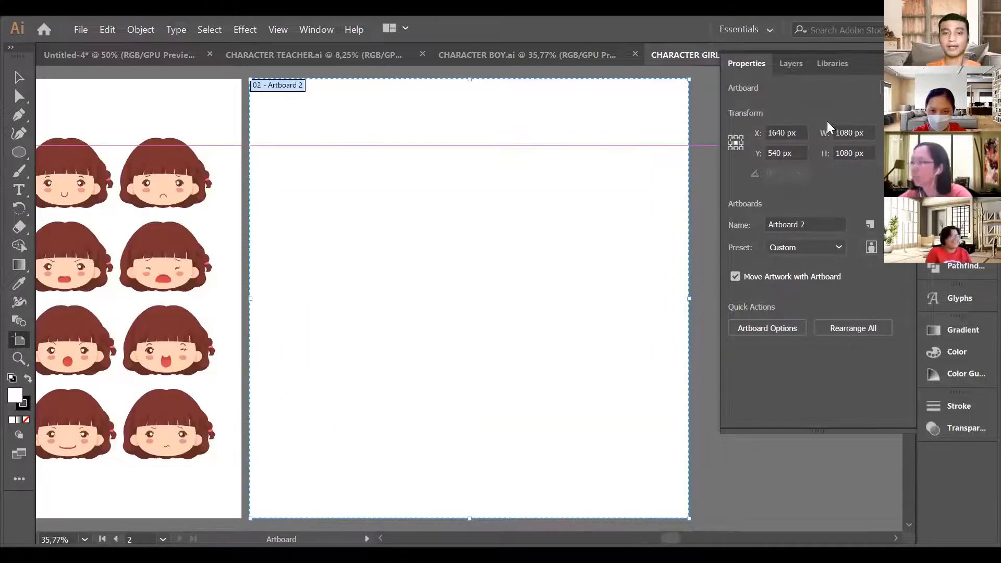
{"action": "left_click", "coordinate": [906, 62]}
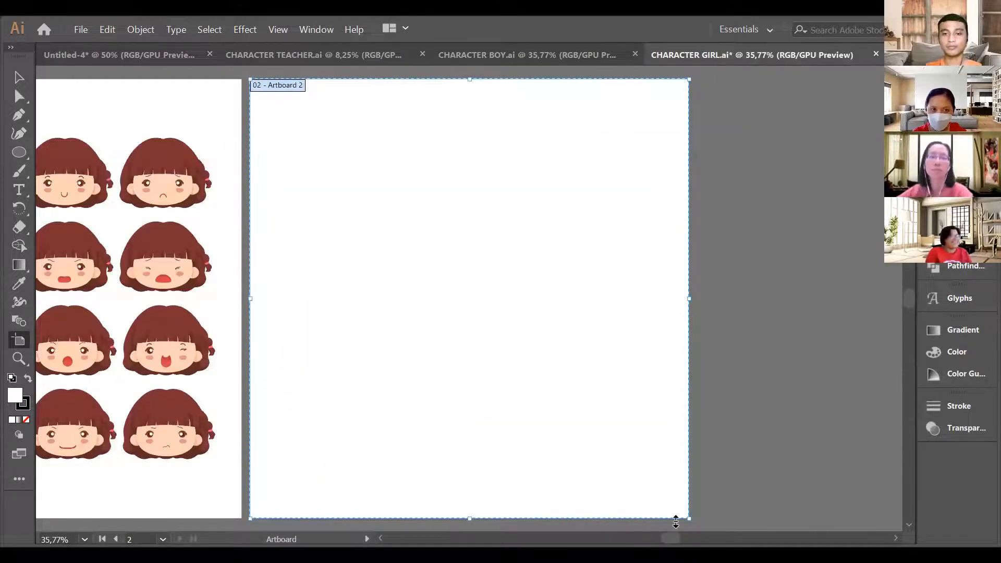
{"action": "left_click_drag", "start_coordinate": [674, 538], "coordinate": [653, 538]}
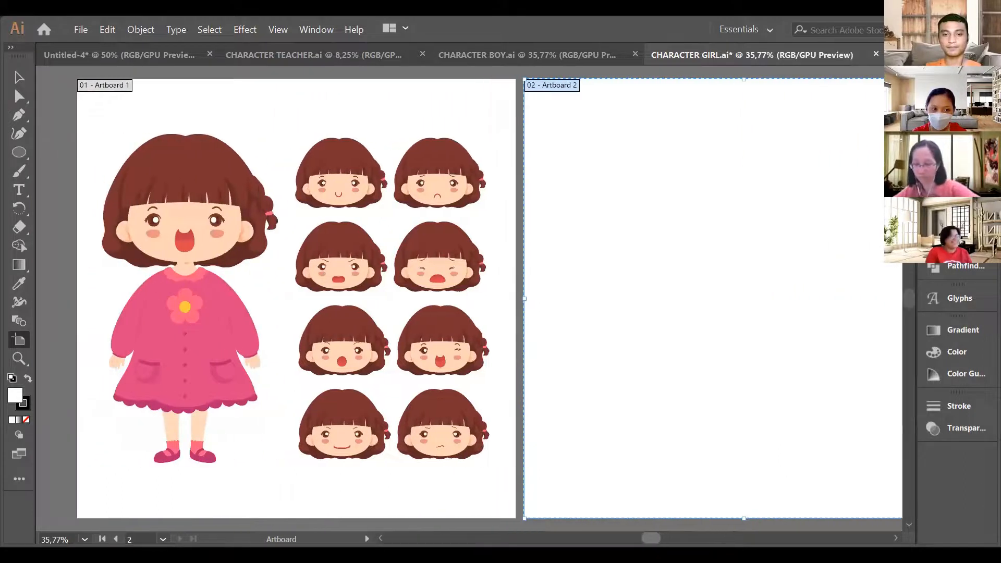
- Place a copy of the girl's full figure on the empty second artboard, keeping the original on the first
{"action": "left_click", "coordinate": [19, 79]}
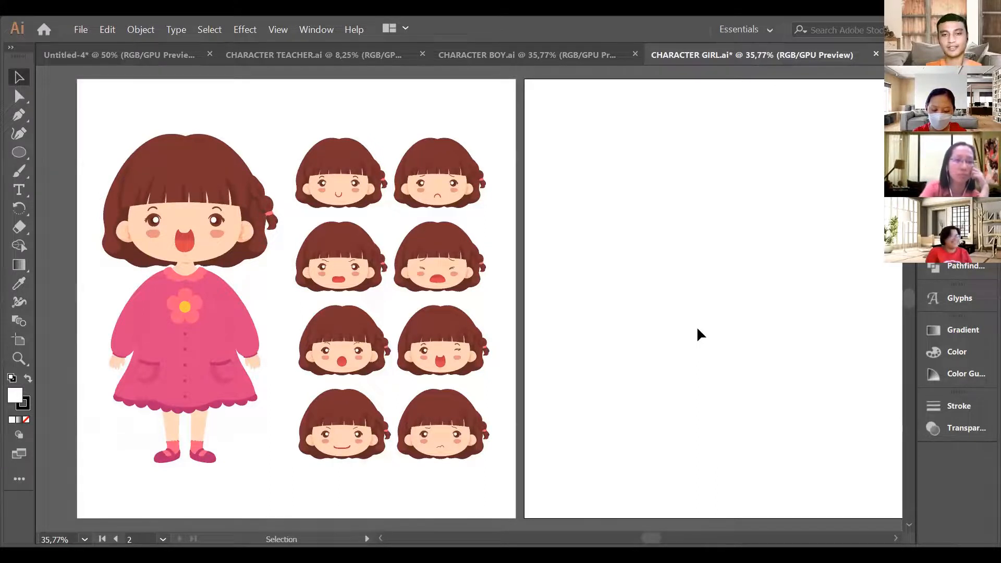
{"action": "left_click", "coordinate": [205, 338]}
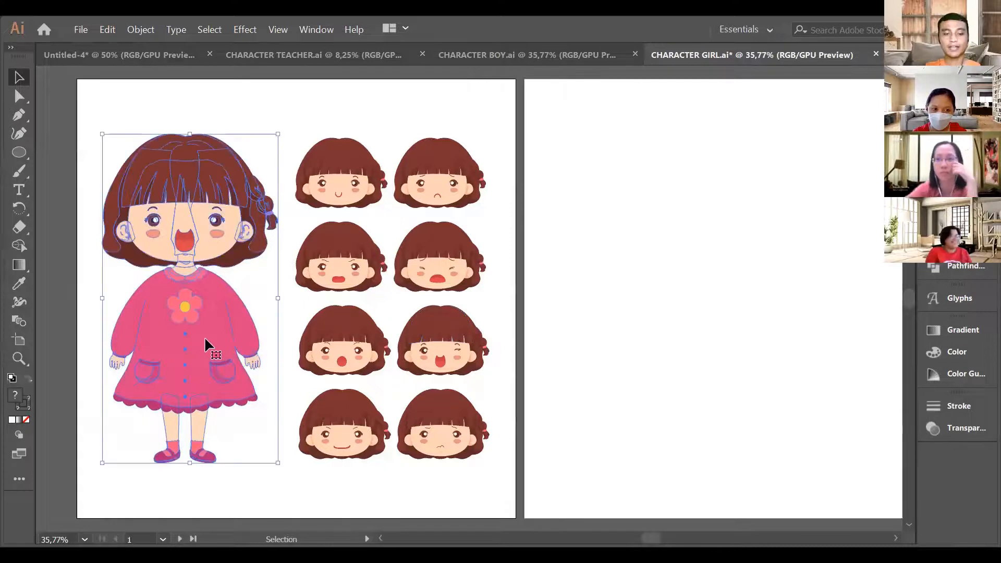
{"action": "left_click_drag", "start_coordinate": [207, 333], "coordinate": [719, 328]}
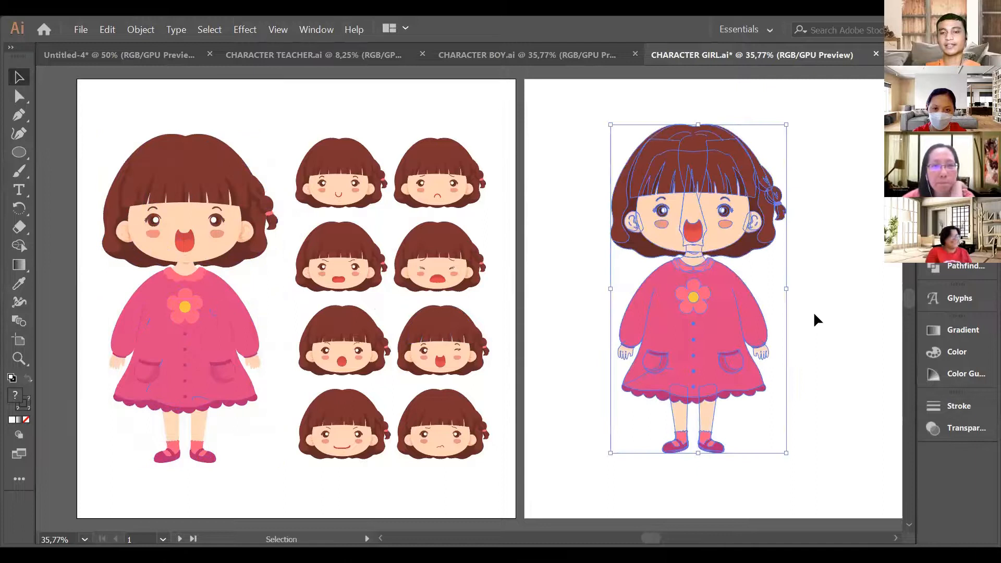
{"action": "left_click", "coordinate": [813, 329]}
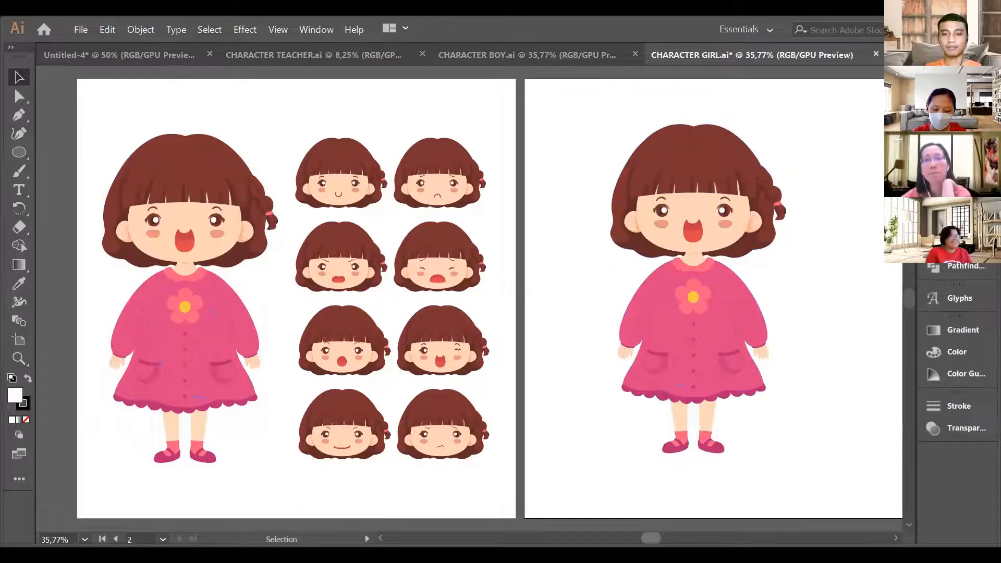
{"action": "scroll", "coordinate": [690, 280], "scroll_direction": "right", "scroll_amount": 6}
{"action": "scroll", "coordinate": [690, 279], "scroll_direction": "left", "scroll_amount": 3}
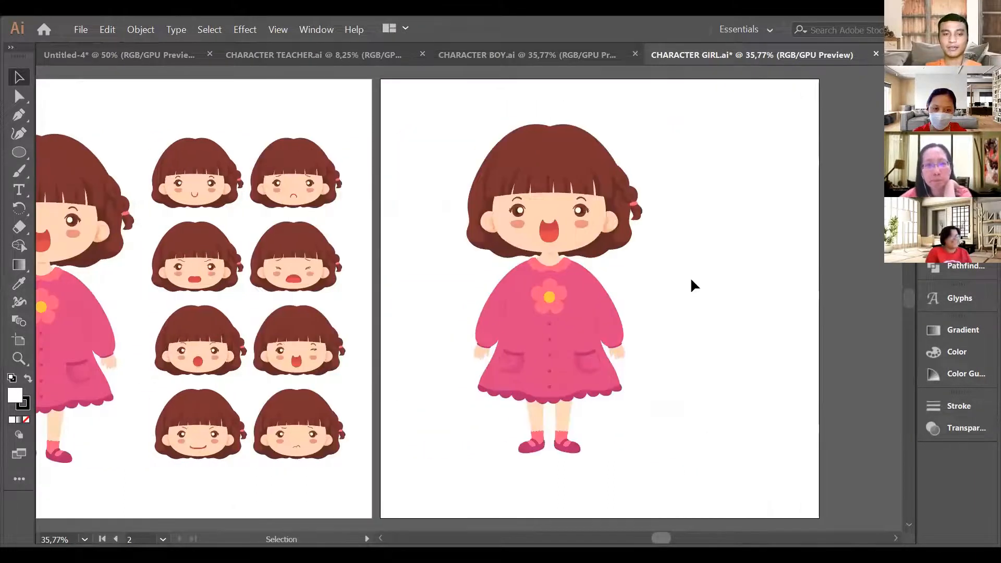
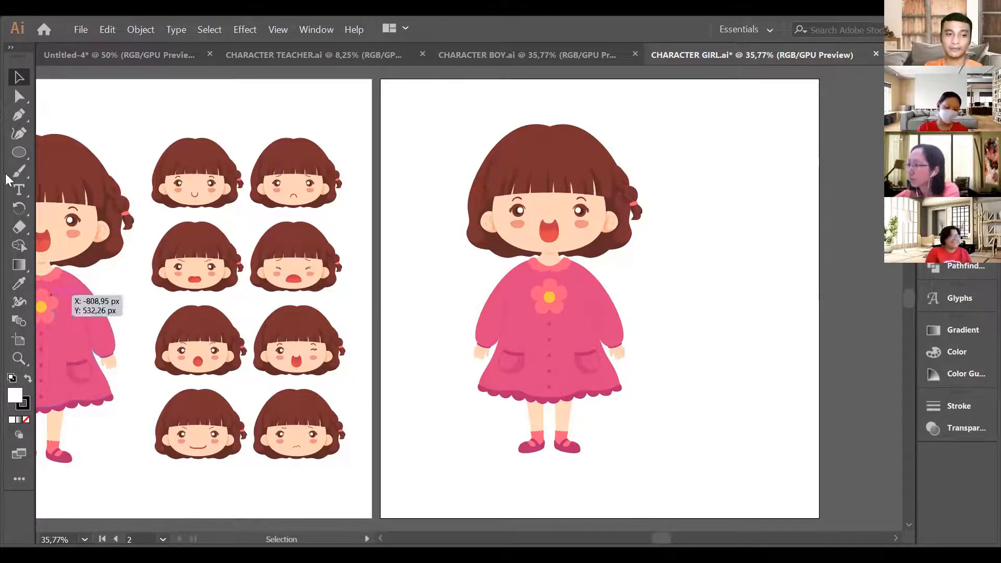
- Add a third 1080 × 1080 px artboard after the one holding the copied girl
{"action": "left_click", "coordinate": [19, 342]}
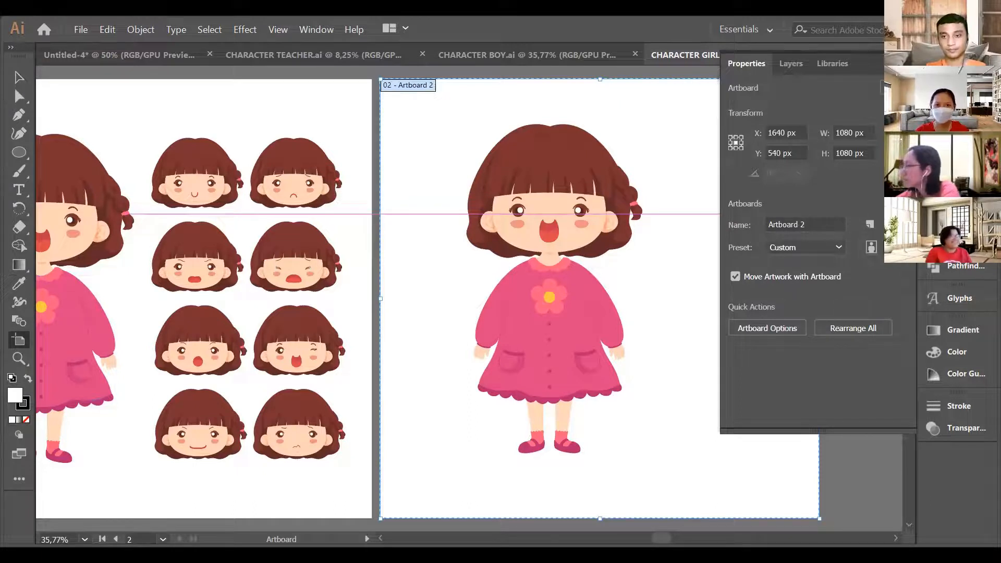
{"action": "left_click", "coordinate": [870, 224]}
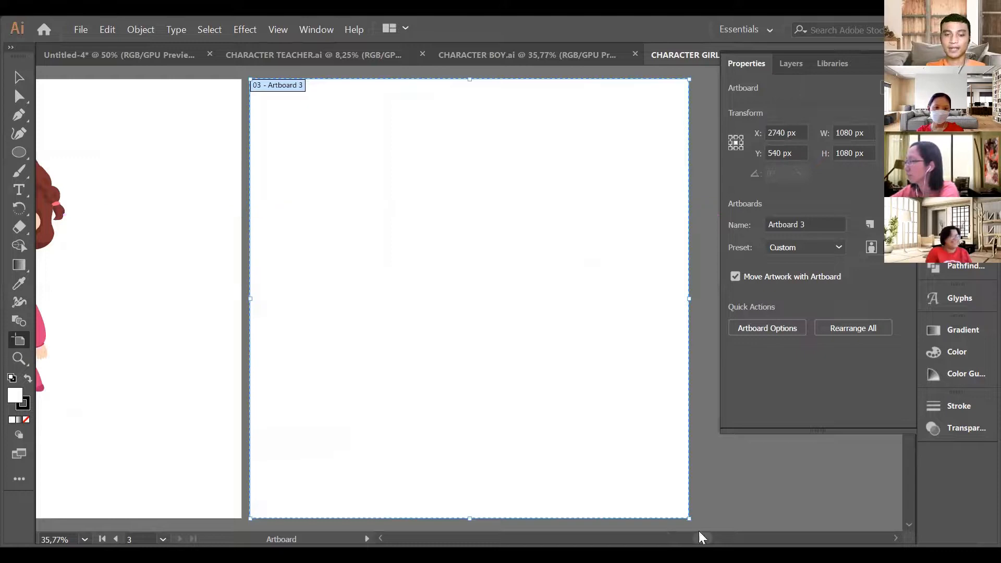
{"action": "mouse_move", "coordinate": [702, 538]}
{"action": "left_mouse_down"}
{"action": "mouse_move", "coordinate": [673, 538]}
{"action": "mouse_move", "coordinate": [693, 538]}
{"action": "left_mouse_up"}
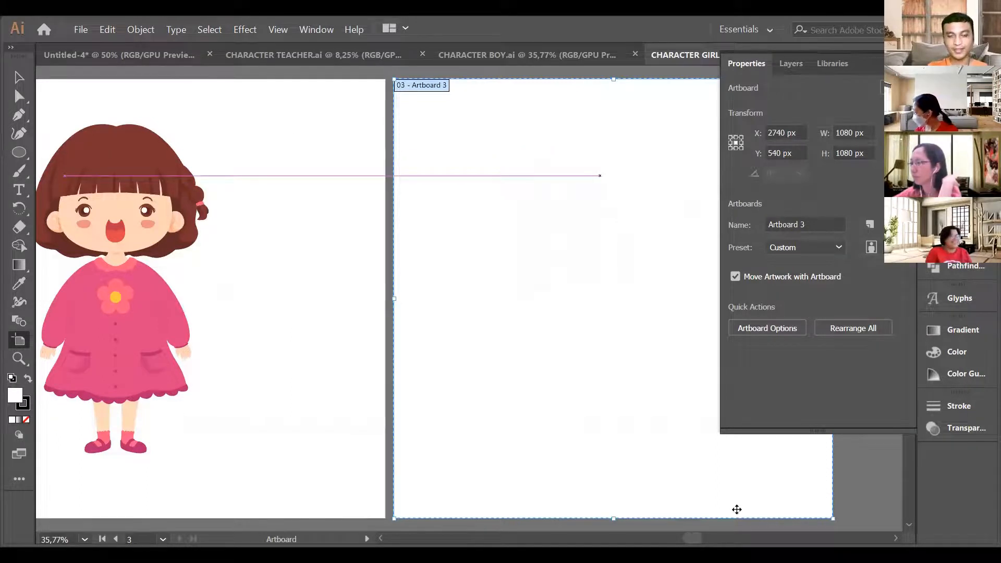
{"action": "left_click_drag", "start_coordinate": [692, 537], "coordinate": [669, 537]}
{"action": "scroll", "coordinate": [555, 331], "scroll_direction": "left", "scroll_amount": 3}
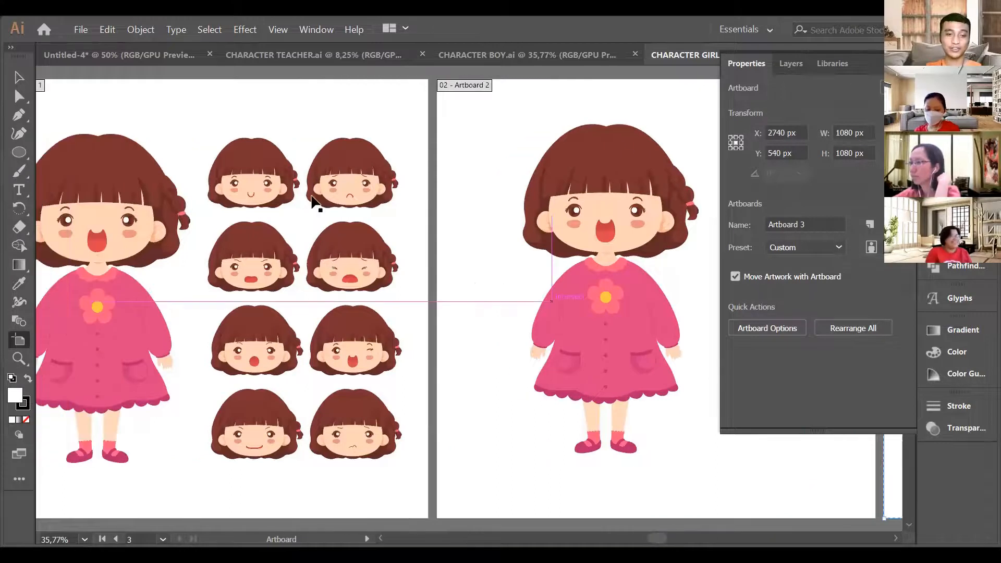
- Copy the winking head onto the second artboard's girl, enlarge it to about 469 × 356 px and align it over her existing head
{"action": "left_click", "coordinate": [19, 77]}
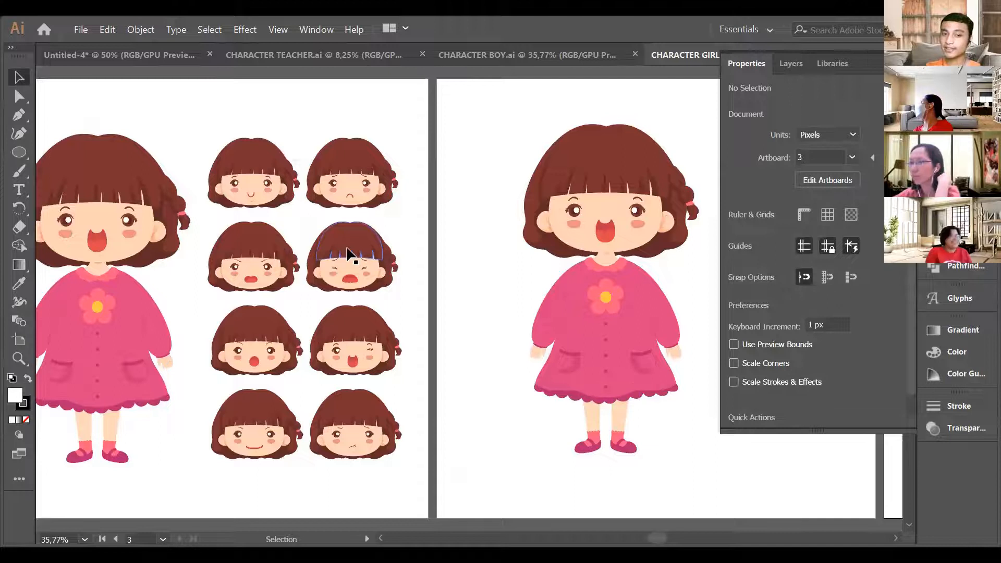
{"action": "left_click", "coordinate": [345, 346]}
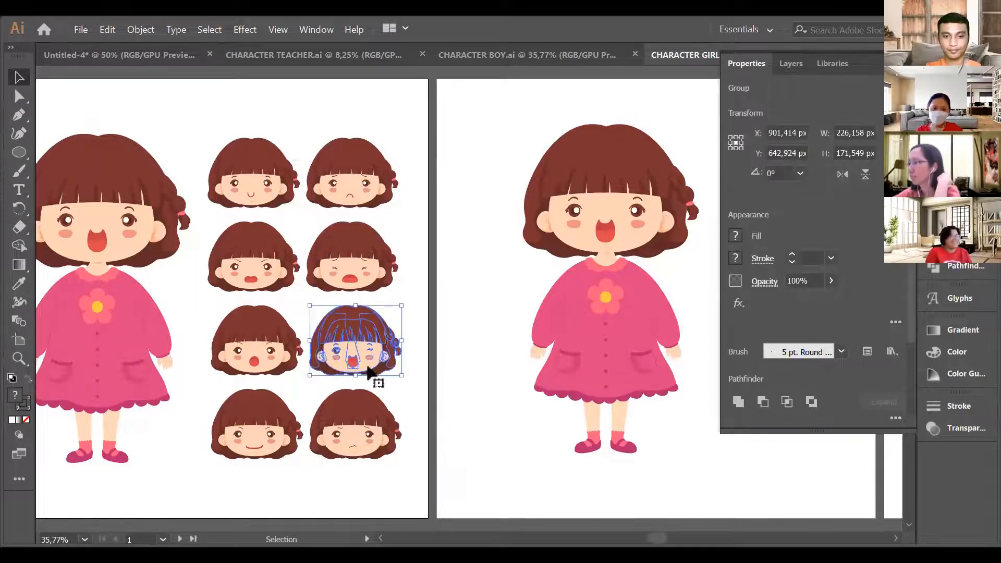
{"action": "left_click_drag", "start_coordinate": [368, 371], "coordinate": [506, 119]}
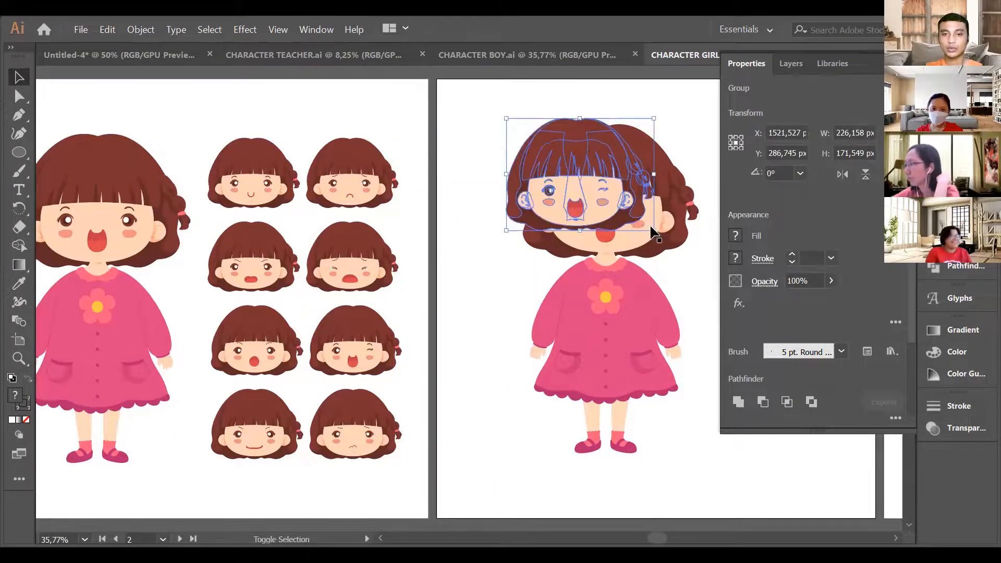
{"action": "left_click_drag", "start_coordinate": [654, 230], "coordinate": [695, 283]}
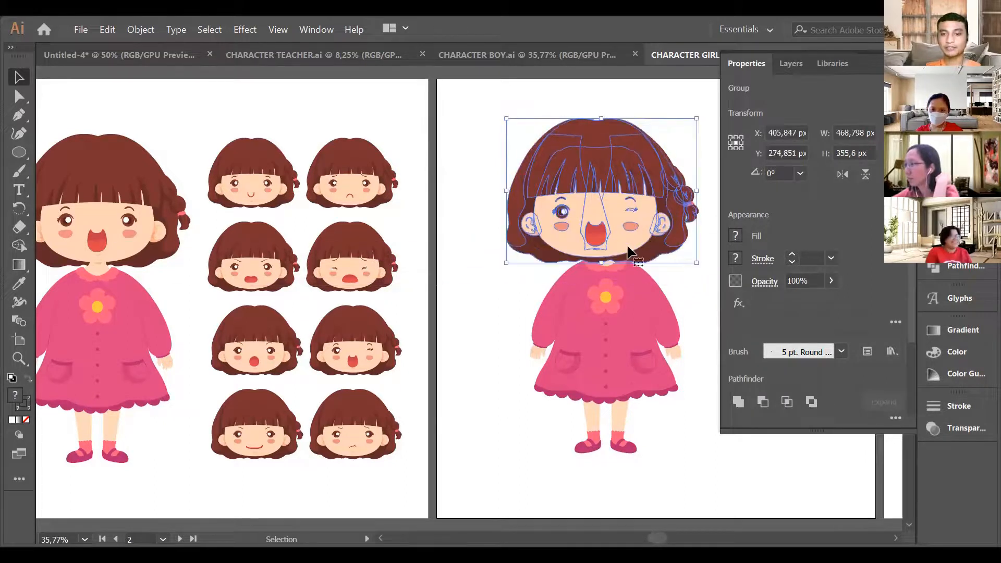
{"action": "left_click_drag", "start_coordinate": [629, 252], "coordinate": [636, 239]}
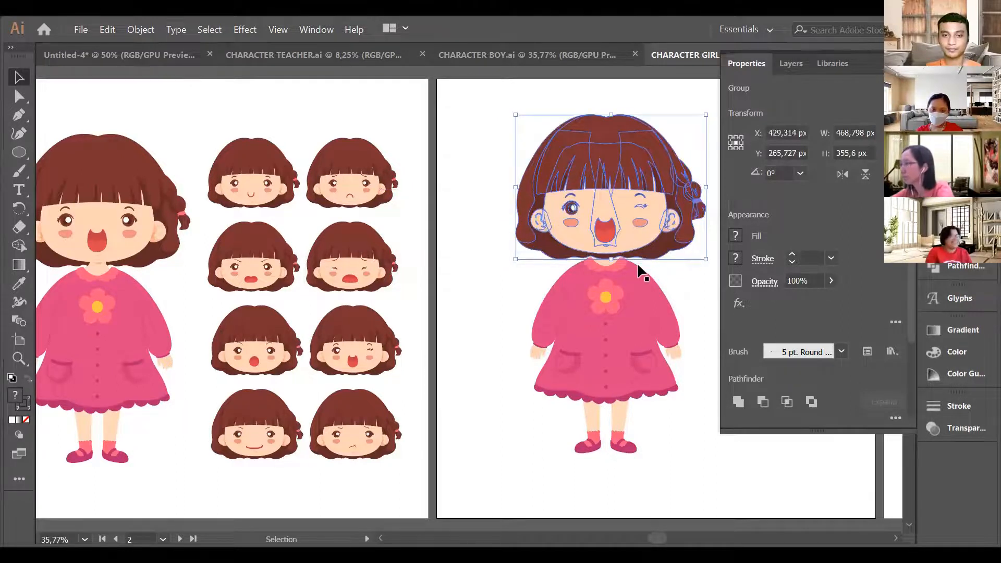
- Examine up close how the enlarged winking head covers the original head and meets the neck and collar
{"action": "left_click", "coordinate": [646, 280]}
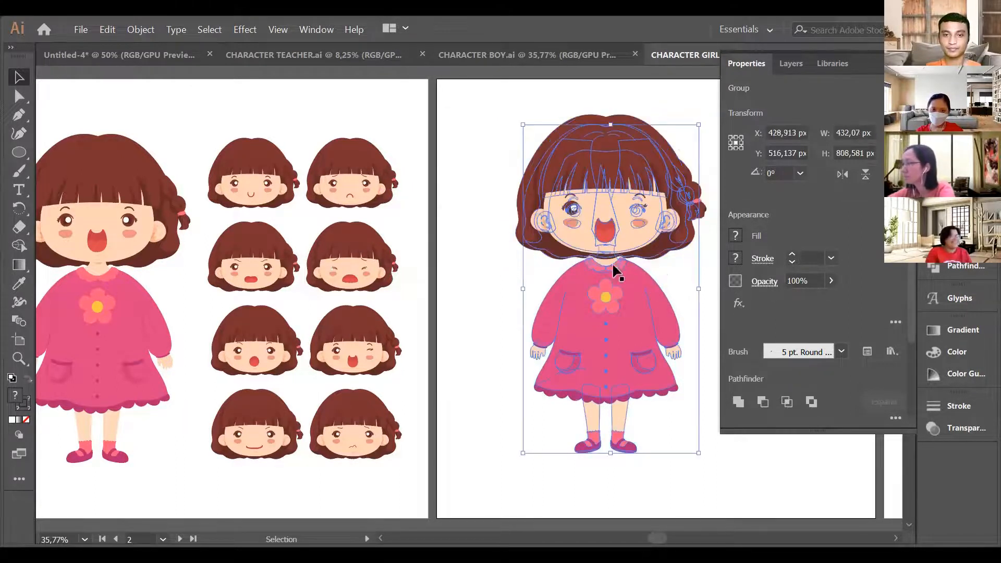
{"action": "left_click", "coordinate": [671, 280]}
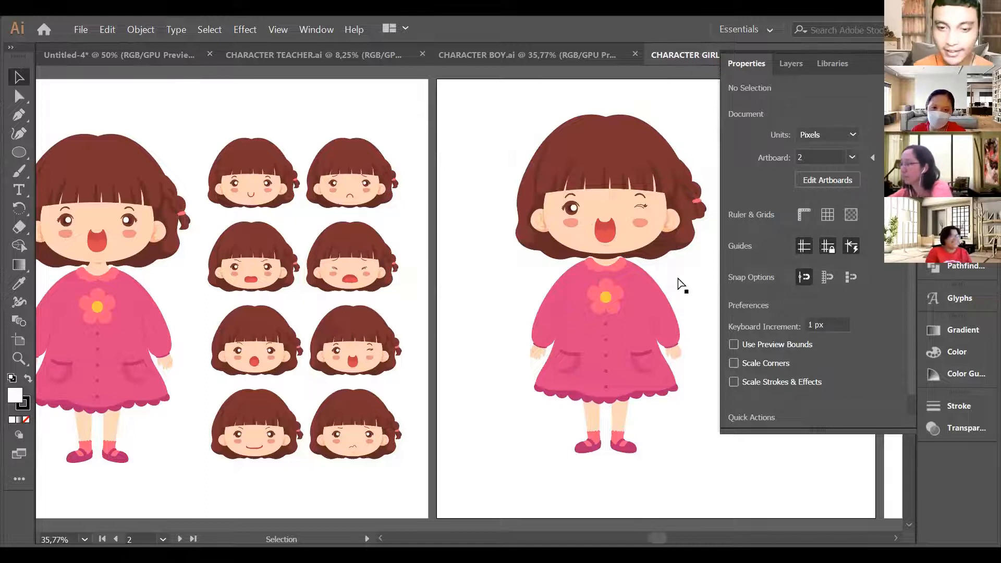
{"action": "key", "text": "ctrl+equal"}
{"action": "key", "text": "ctrl+equal"}
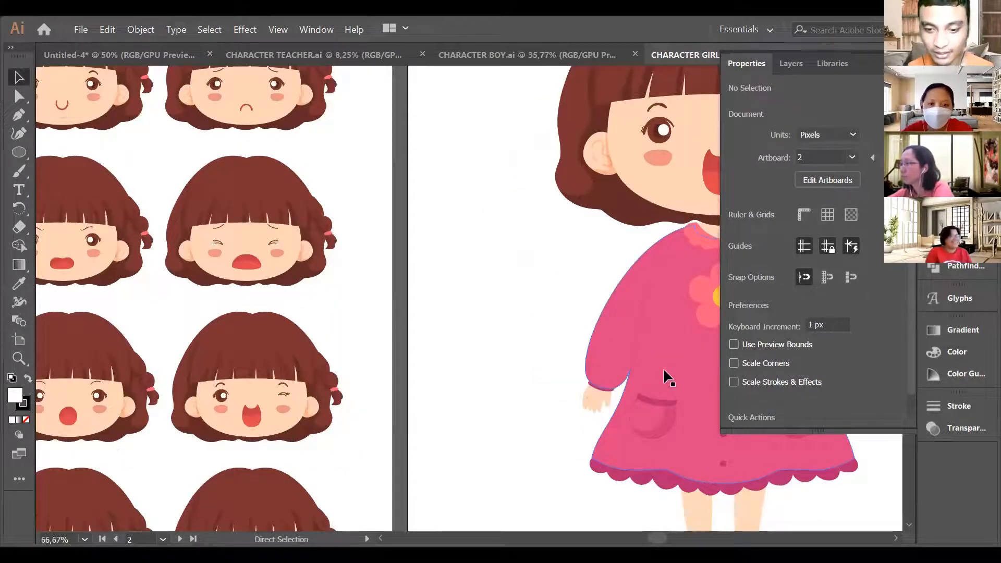
{"action": "key", "text": "ctrl+equal"}
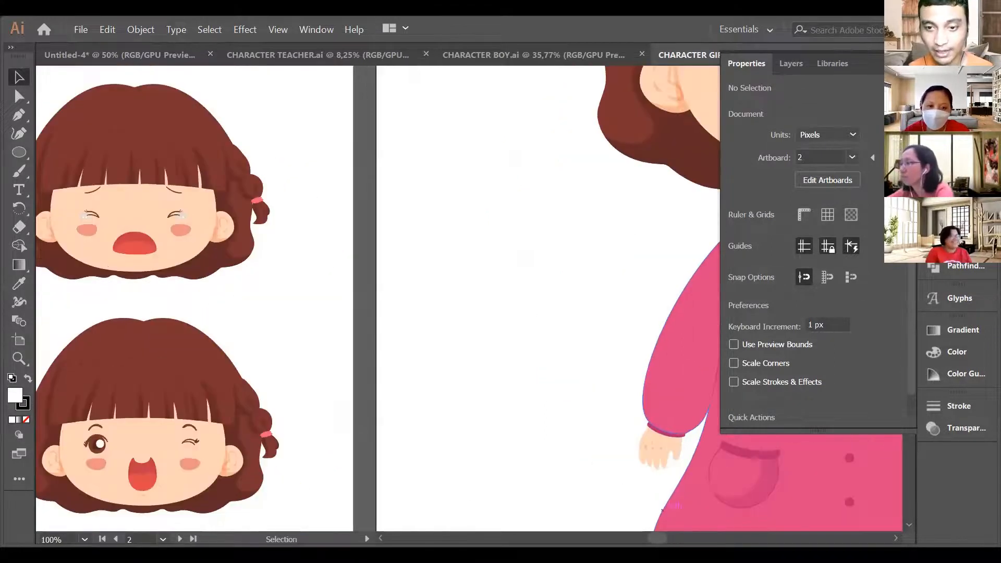
{"action": "scroll", "coordinate": [532, 250], "scroll_direction": "right", "scroll_amount": 6}
{"action": "scroll", "coordinate": [532, 257], "scroll_direction": "up", "scroll_amount": 1}
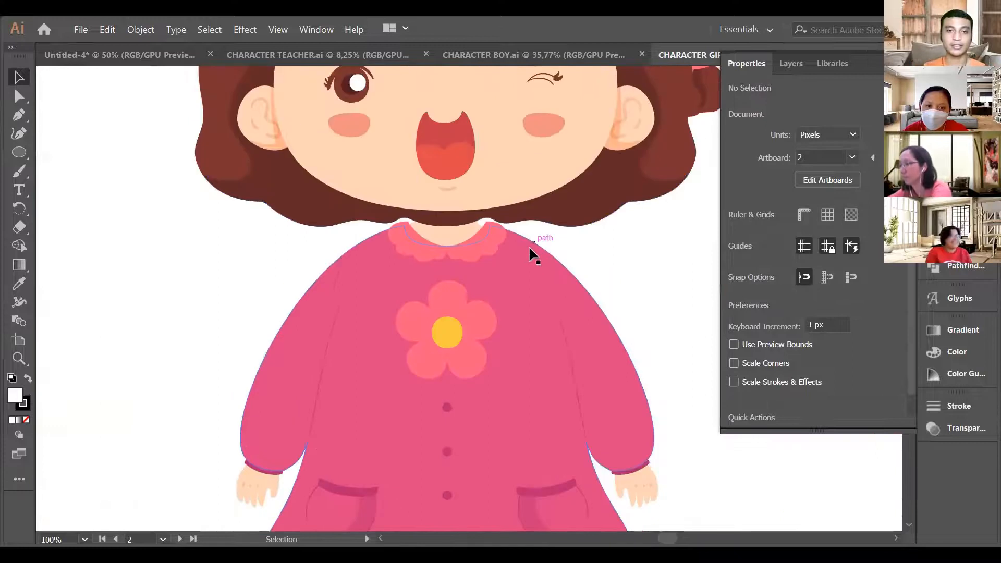
{"action": "scroll", "coordinate": [469, 360], "scroll_direction": "up", "scroll_amount": 3}
{"action": "scroll", "coordinate": [459, 367], "scroll_direction": "up", "scroll_amount": 1}
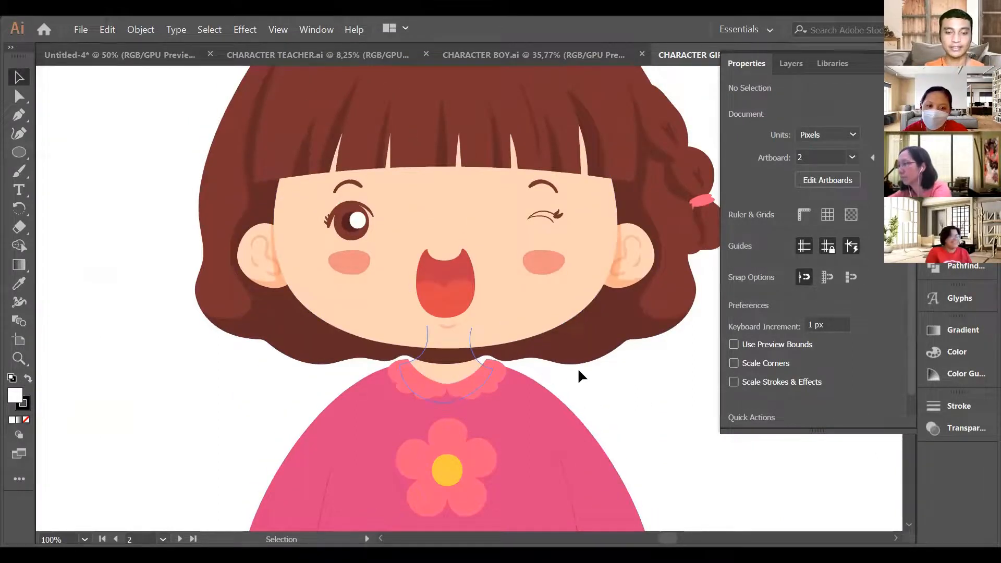
{"action": "left_click", "coordinate": [445, 371]}
{"action": "key", "text": "ctrl+shift+a"}
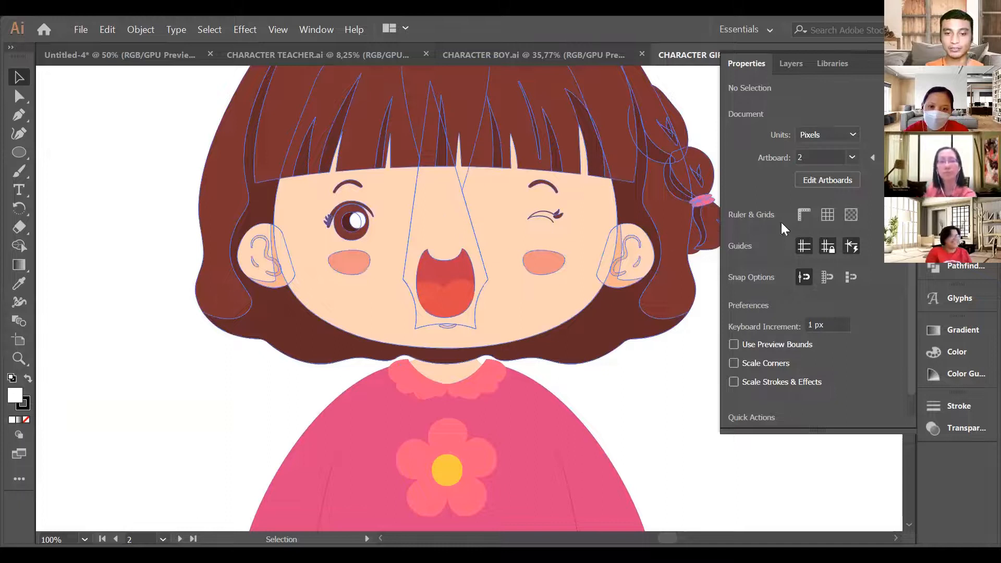
- Move the enlarged winking head off the girl's figure into the empty space beside her
{"action": "left_click", "coordinate": [575, 273]}
{"action": "mouse_move", "coordinate": [575, 272]}
{"action": "left_mouse_down"}
{"action": "mouse_move", "coordinate": [844, 272]}
{"action": "mouse_move", "coordinate": [578, 273]}
{"action": "mouse_move", "coordinate": [548, 290]}
{"action": "mouse_move", "coordinate": [780, 292]}
{"action": "mouse_move", "coordinate": [881, 305]}
{"action": "left_mouse_up"}
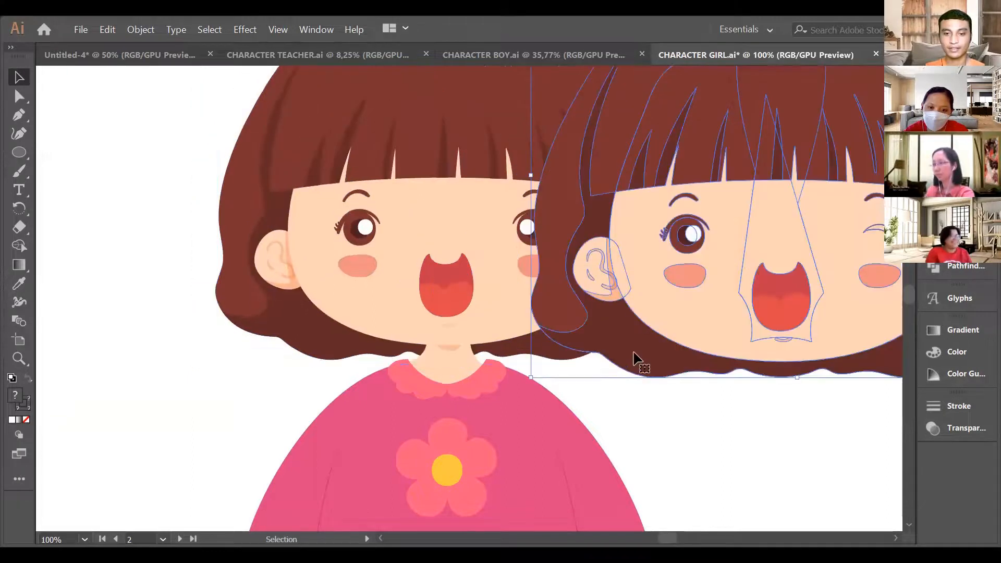
{"action": "scroll", "coordinate": [277, 323], "scroll_direction": "right", "scroll_amount": 5}
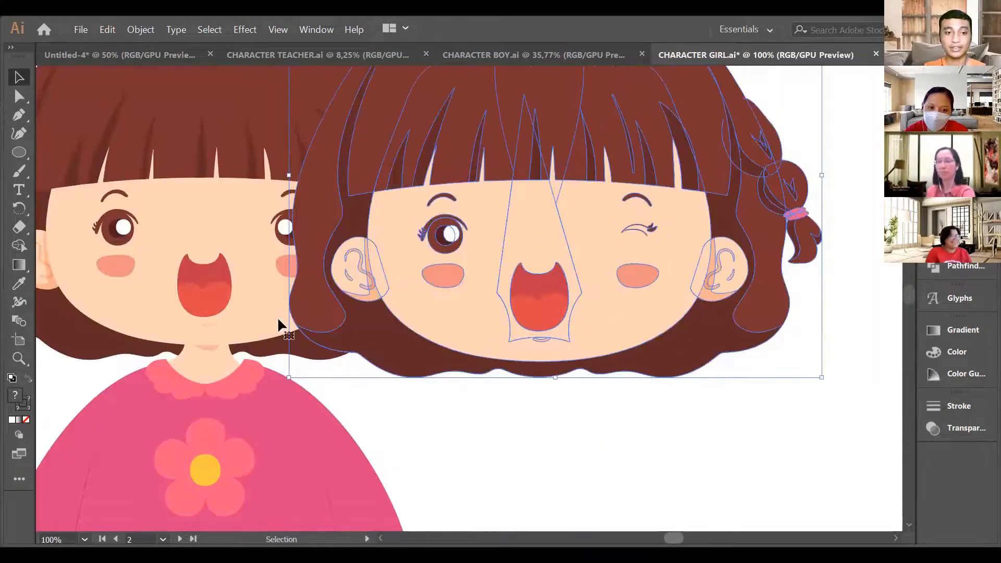
{"action": "left_click_drag", "start_coordinate": [277, 317], "coordinate": [401, 325]}
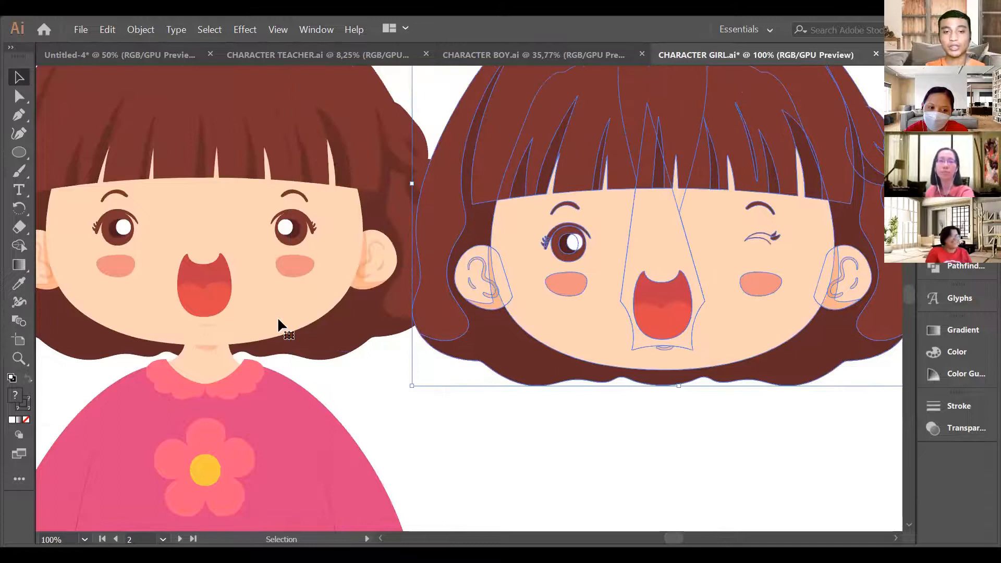
- Ungroup the copied girl figure and select her face shape on its own
{"action": "left_click", "coordinate": [277, 317]}
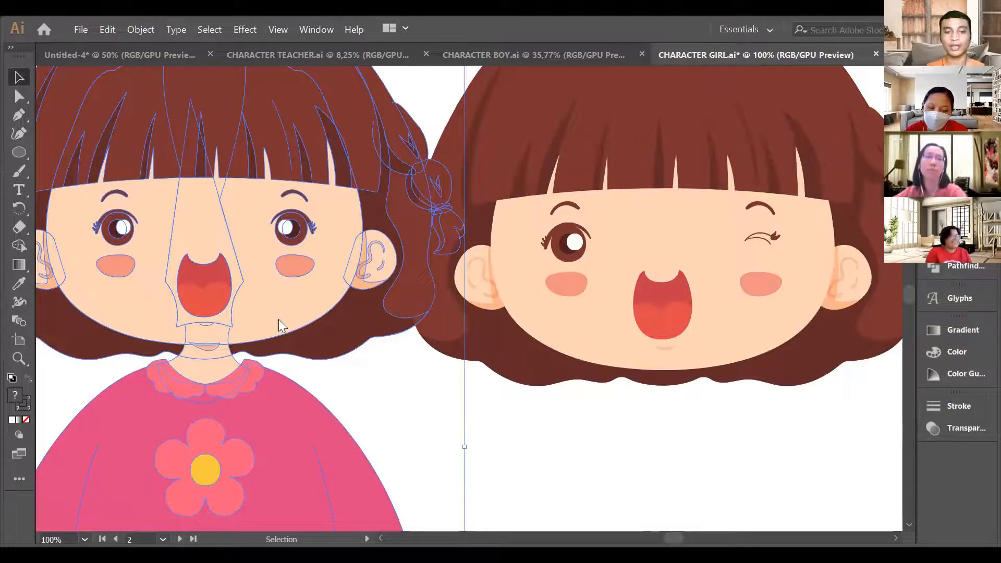
{"action": "right_click", "coordinate": [278, 324]}
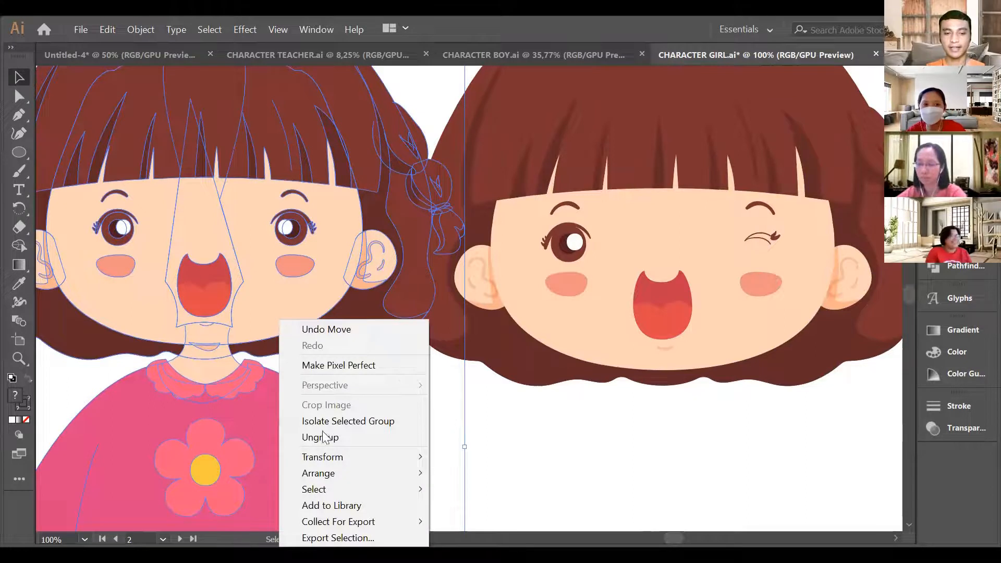
{"action": "left_click", "coordinate": [328, 438]}
{"action": "left_click", "coordinate": [266, 316]}
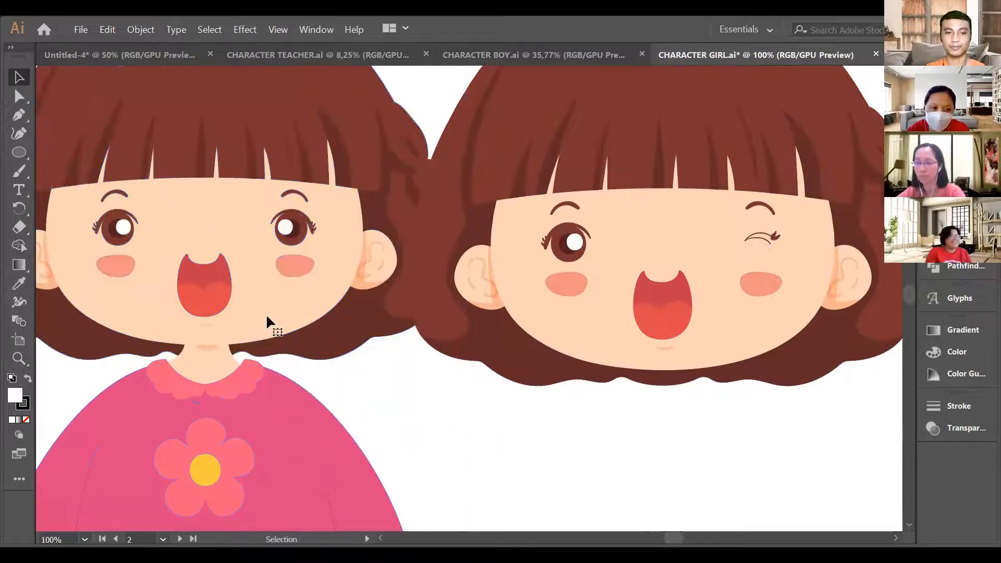
{"action": "scroll", "coordinate": [397, 387], "scroll_direction": "up", "scroll_amount": 3}
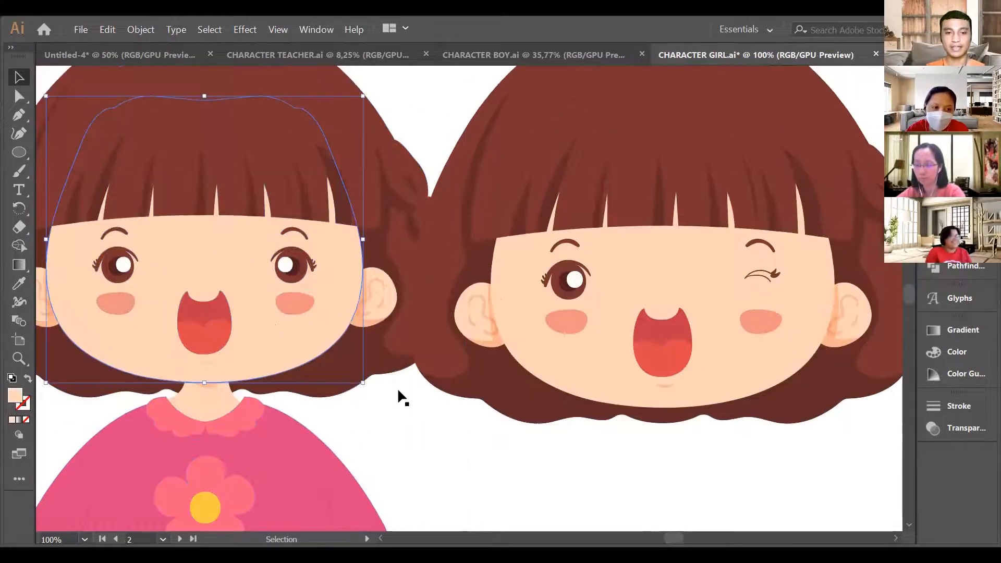
{"action": "scroll", "coordinate": [273, 424], "scroll_direction": "up", "scroll_amount": 2}
- Check the girl's neck and face as separate shapes, and shift the winking head farther away from her
{"action": "left_click", "coordinate": [224, 436]}
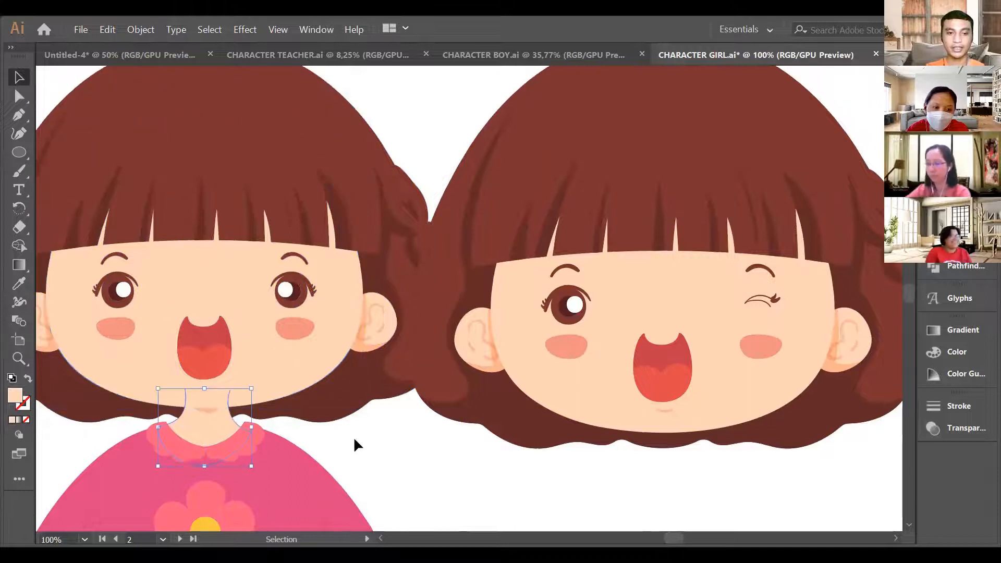
{"action": "left_click", "coordinate": [234, 410]}
{"action": "left_click", "coordinate": [223, 414]}
{"action": "left_click", "coordinate": [269, 364]}
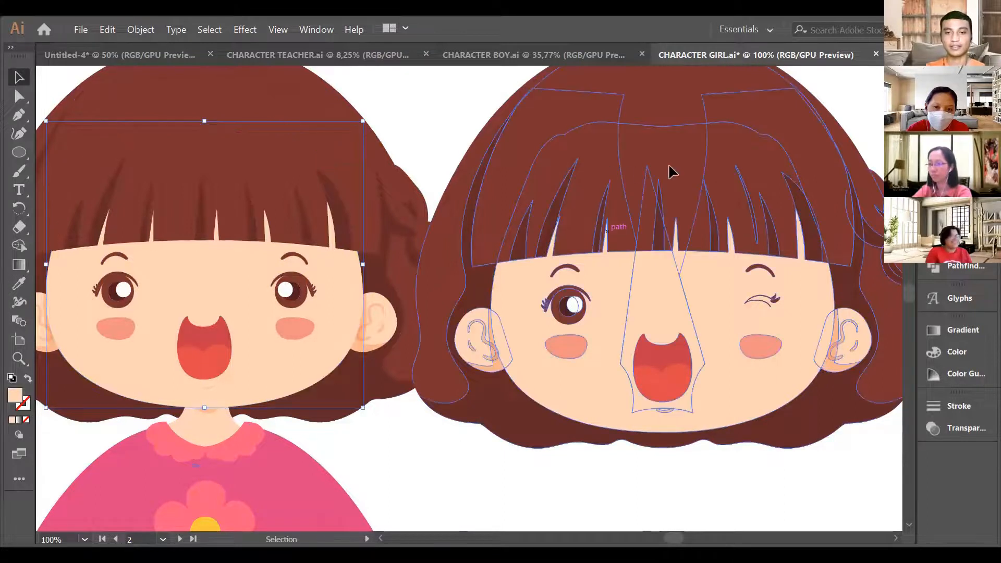
{"action": "left_click_drag", "start_coordinate": [621, 168], "coordinate": [699, 169]}
{"action": "scroll", "coordinate": [628, 383], "scroll_direction": "left", "scroll_amount": 5}
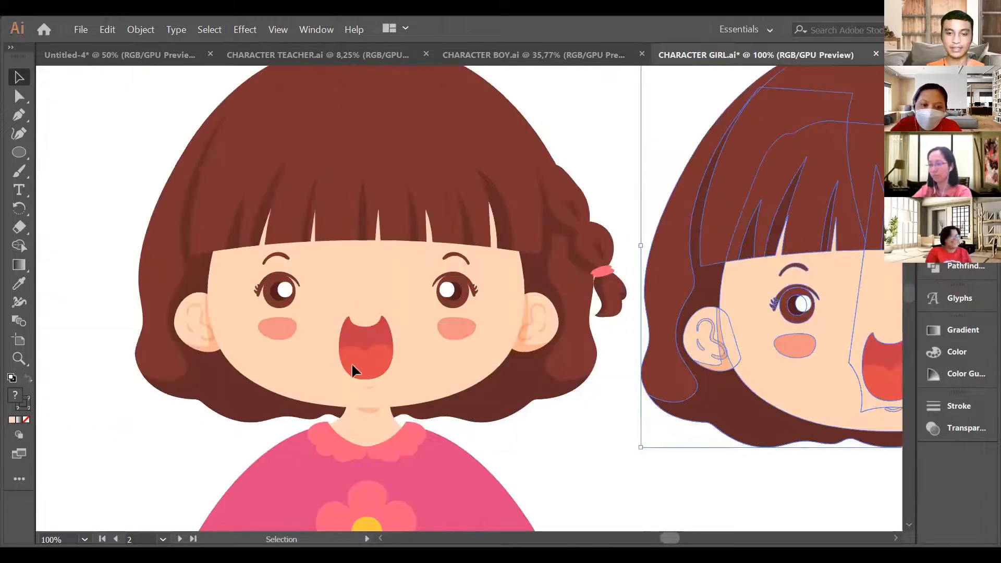
- Place the enlarged winking head over the girl's original head and select her dress
{"action": "left_click_drag", "start_coordinate": [272, 357], "coordinate": [374, 429]}
{"action": "left_click", "coordinate": [449, 460]}
{"action": "scroll", "coordinate": [626, 425], "scroll_direction": "down", "scroll_amount": 1}
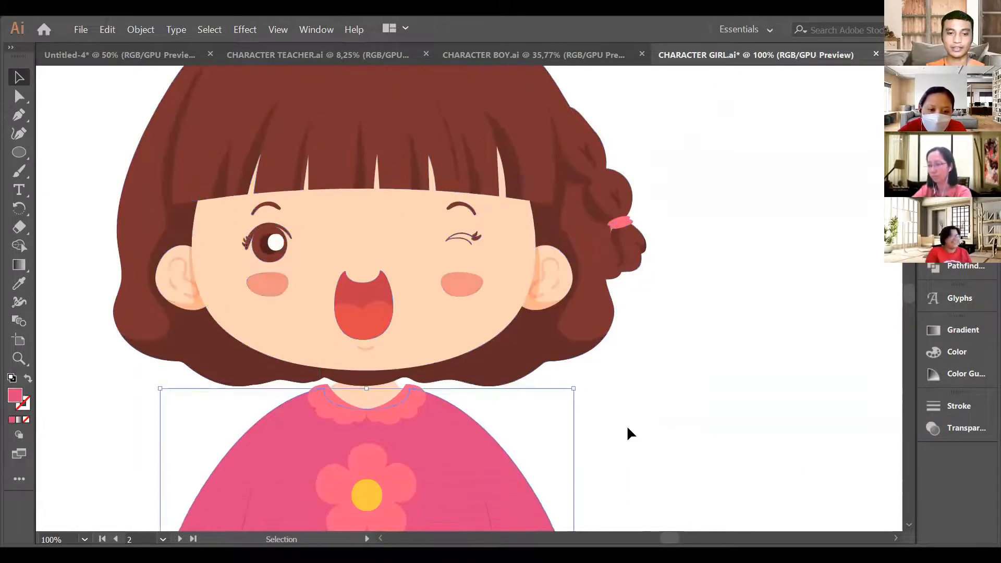
- Bring the girl's neck shape forward past the collar and send the winking head backward behind the neck
{"action": "scroll", "coordinate": [395, 328], "scroll_direction": "down", "scroll_amount": 2}
{"action": "left_click", "coordinate": [383, 334]}
{"action": "key", "text": "a"}
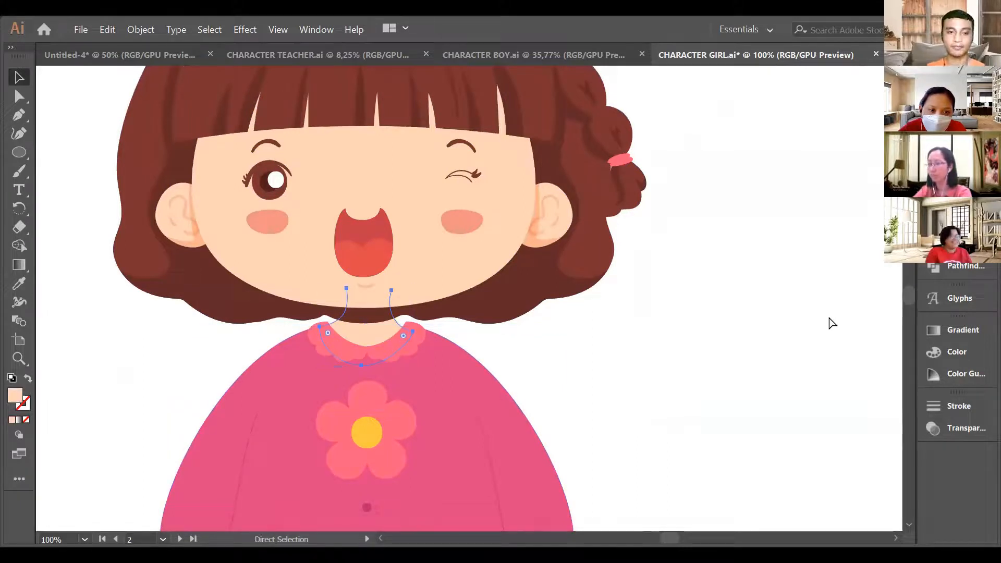
{"action": "key", "text": "ctrl"}
{"action": "key", "text": "ctrl"}
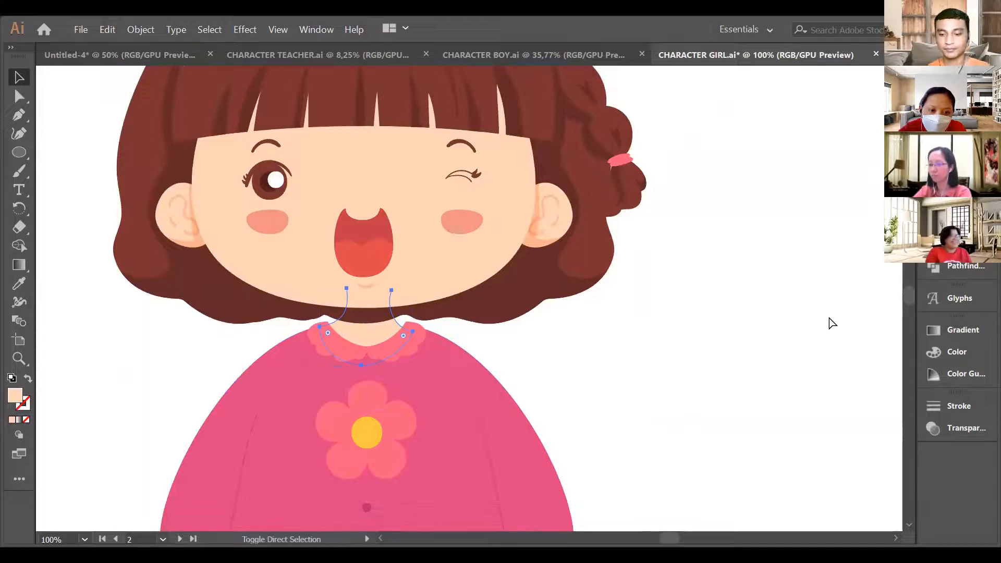
{"action": "left_click", "coordinate": [449, 255]}
{"action": "key", "text": "ctrl"}
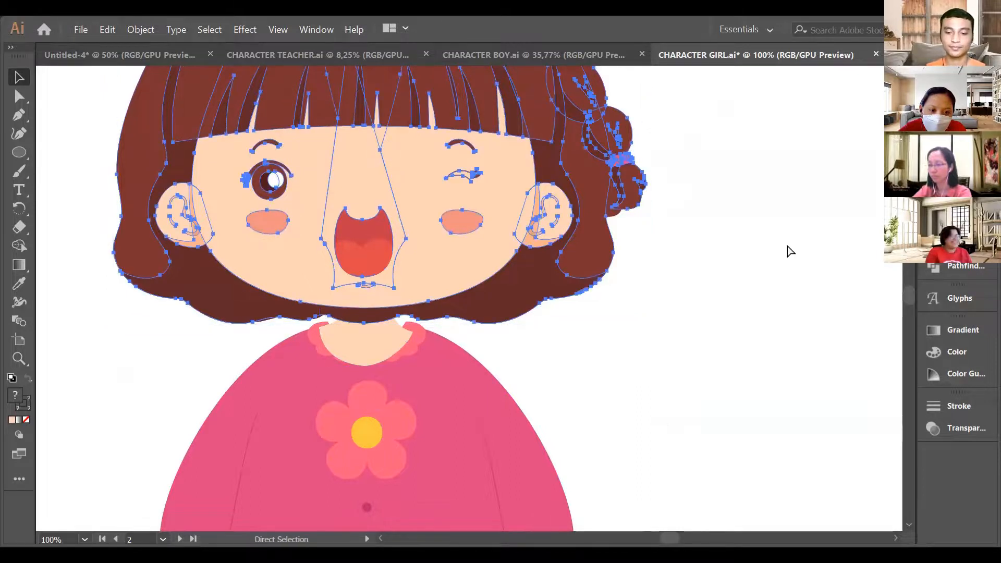
{"action": "key", "text": "ctrl+bracketleft"}
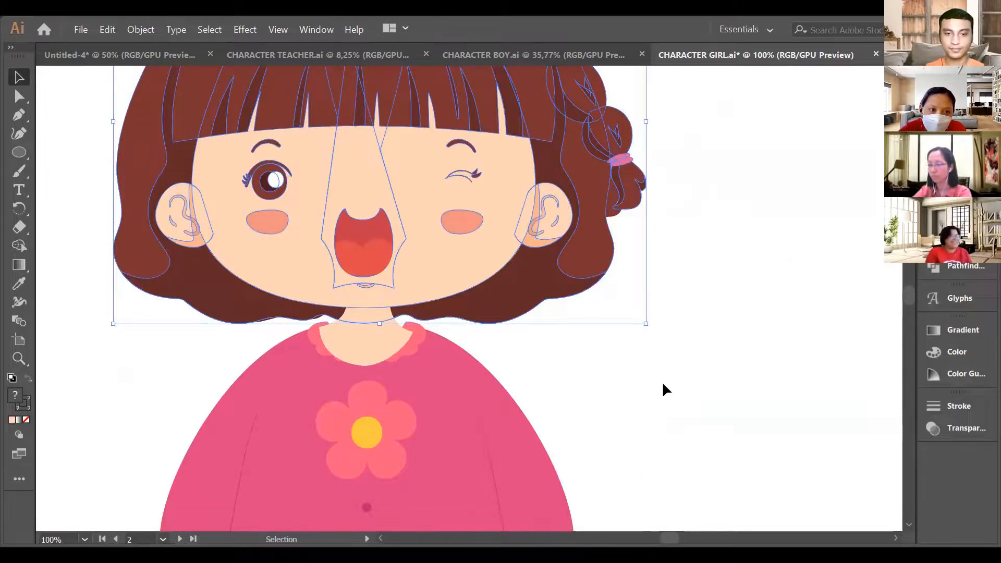
{"action": "left_click", "coordinate": [666, 382]}
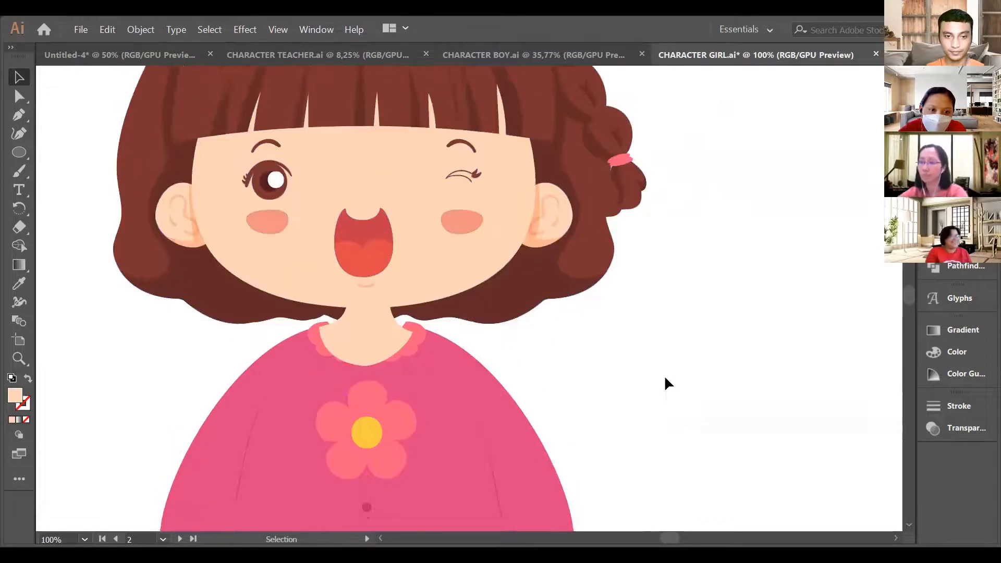
- Select the girl's dress parts, flower, buttons and hands together, leaving the head and neck out
{"action": "scroll", "coordinate": [665, 377], "scroll_direction": "up", "scroll_amount": 2}
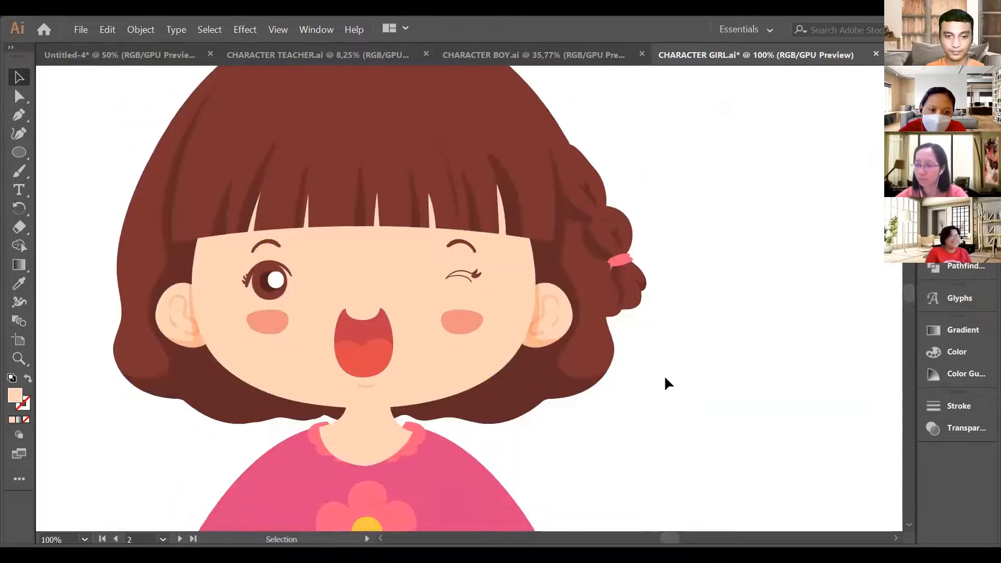
{"action": "scroll", "coordinate": [665, 377], "scroll_direction": "down", "scroll_amount": 4}
{"action": "left_click_drag", "start_coordinate": [237, 220], "coordinate": [625, 409]}
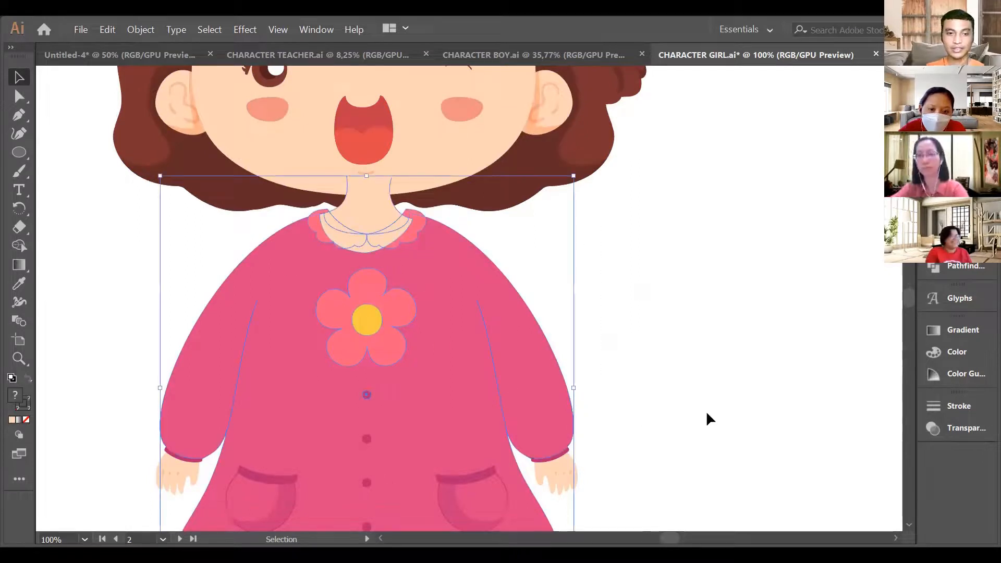
{"action": "left_click", "coordinate": [188, 281]}
{"action": "left_click_drag", "start_coordinate": [161, 264], "coordinate": [693, 415]}
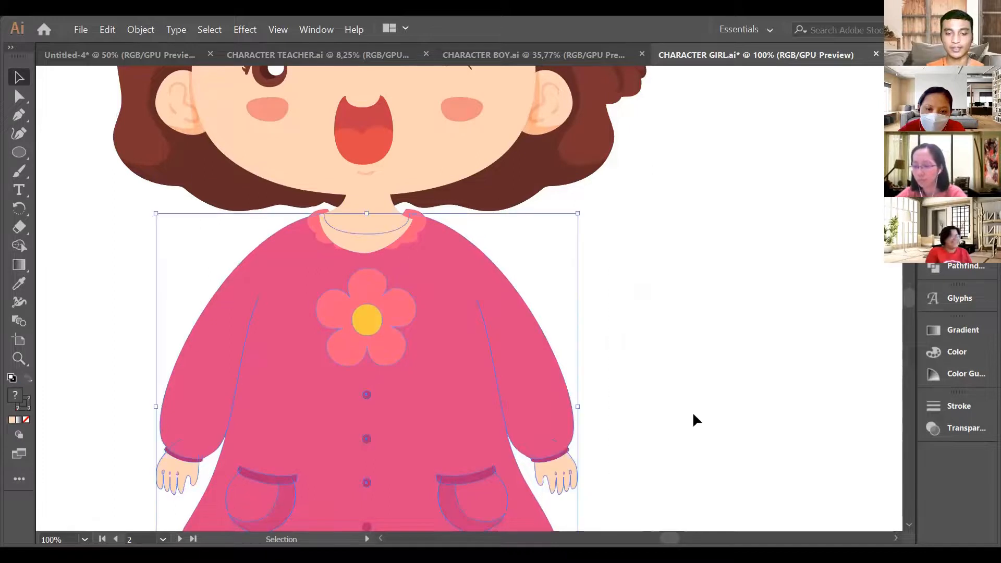
{"action": "scroll", "coordinate": [693, 414], "scroll_direction": "up", "scroll_amount": 3}
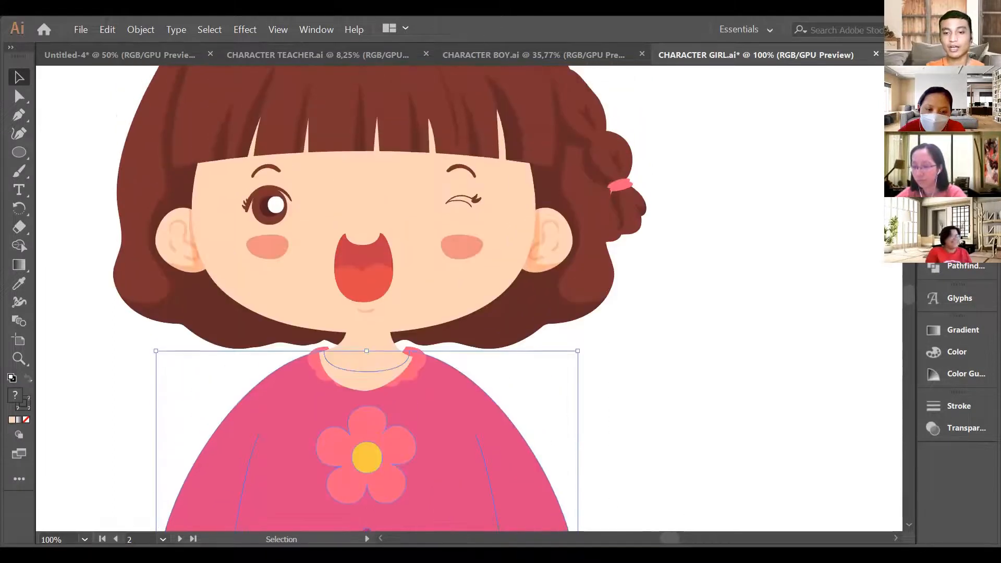
{"action": "scroll", "coordinate": [469, 297], "scroll_direction": "left", "scroll_amount": 10}
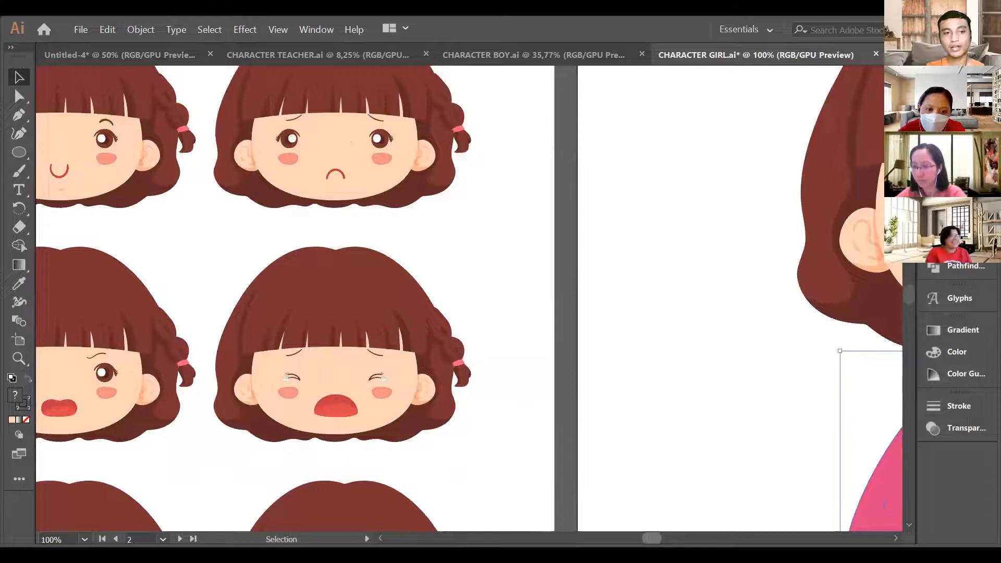
{"action": "scroll", "coordinate": [469, 299], "scroll_direction": "left", "scroll_amount": 1}
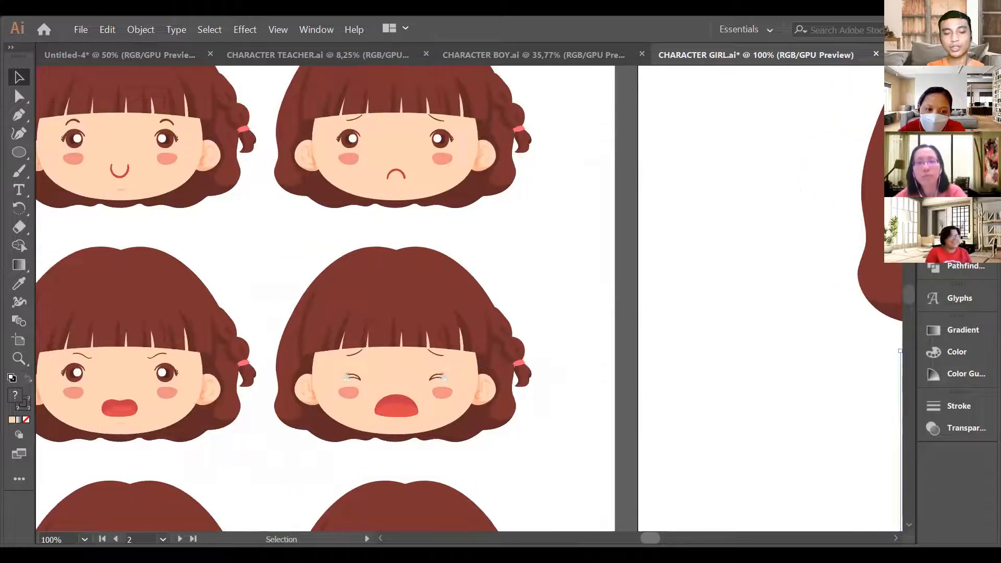
{"action": "scroll", "coordinate": [469, 297], "scroll_direction": "right", "scroll_amount": 4}
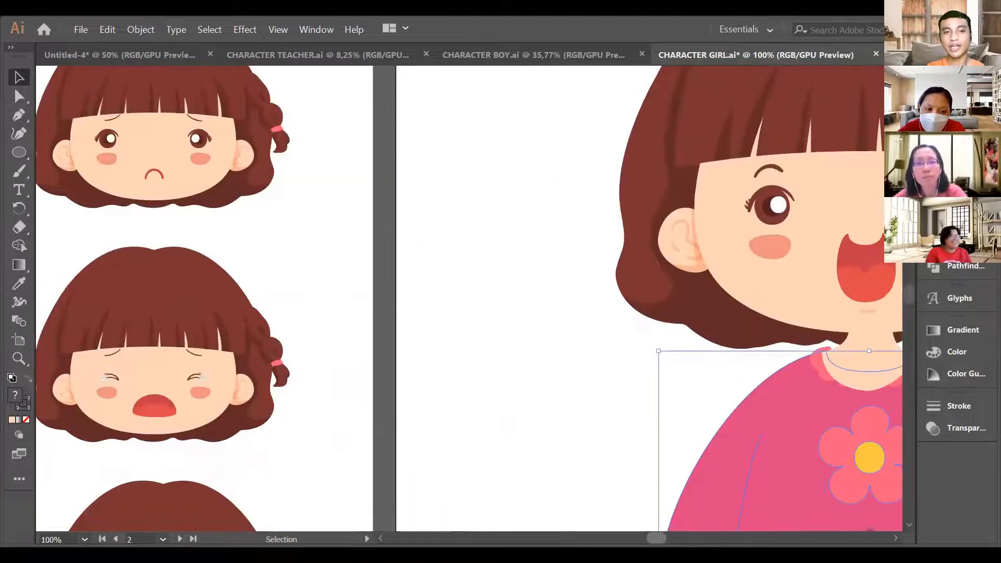
{"action": "scroll", "coordinate": [646, 391], "scroll_direction": "right", "scroll_amount": 9}
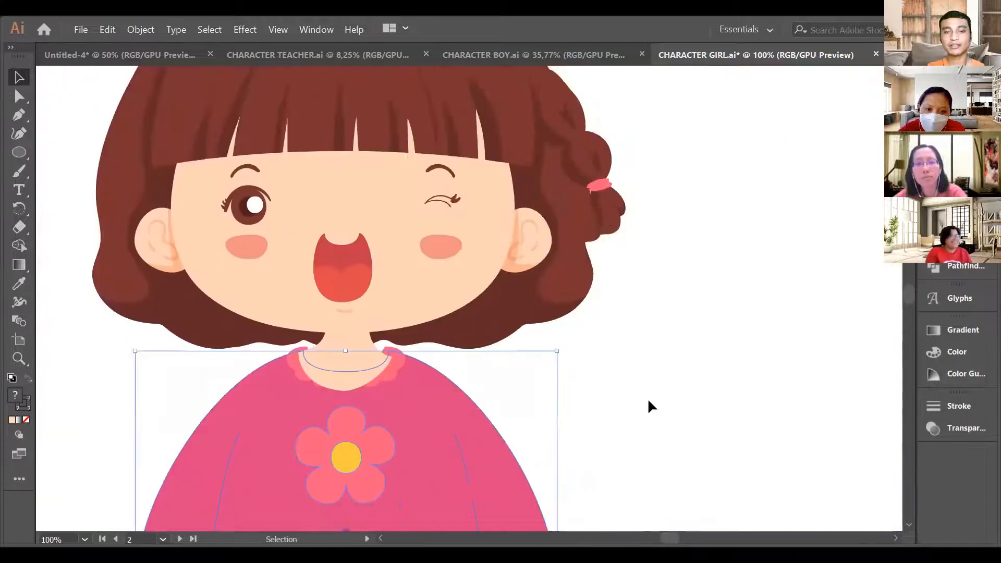
{"action": "scroll", "coordinate": [651, 370], "scroll_direction": "left", "scroll_amount": 1}
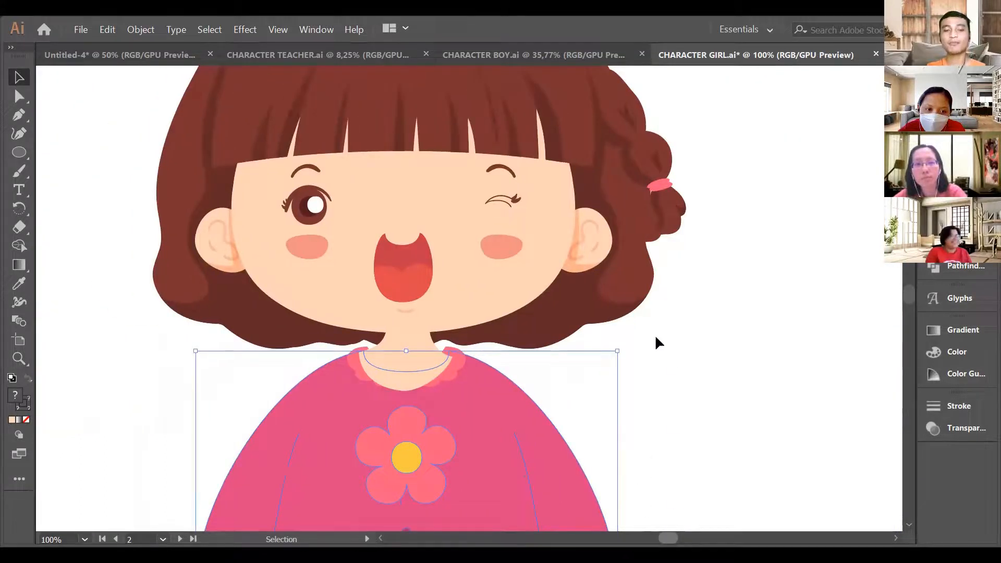
- Undo the stacking changes to the neck and head, and delete the enlarged winking head covering the original one
{"action": "key", "text": "a"}
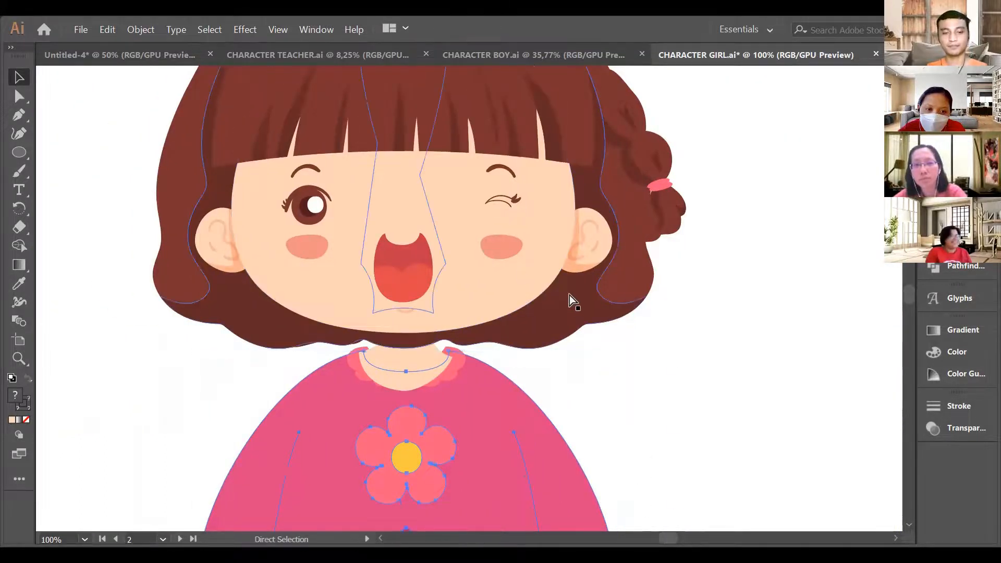
{"action": "key", "text": "v"}
{"action": "left_click", "coordinate": [528, 267]}
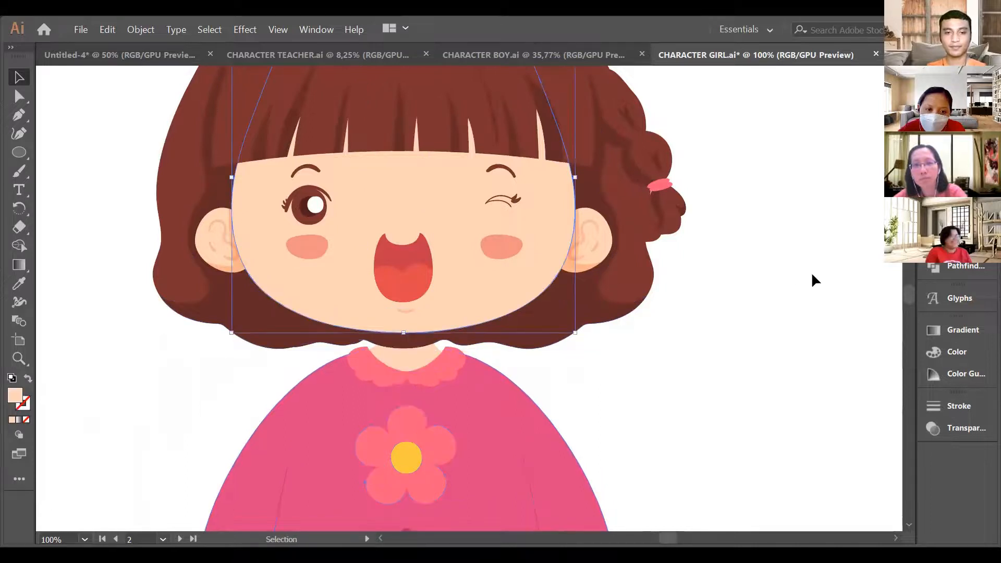
{"action": "left_click", "coordinate": [752, 288]}
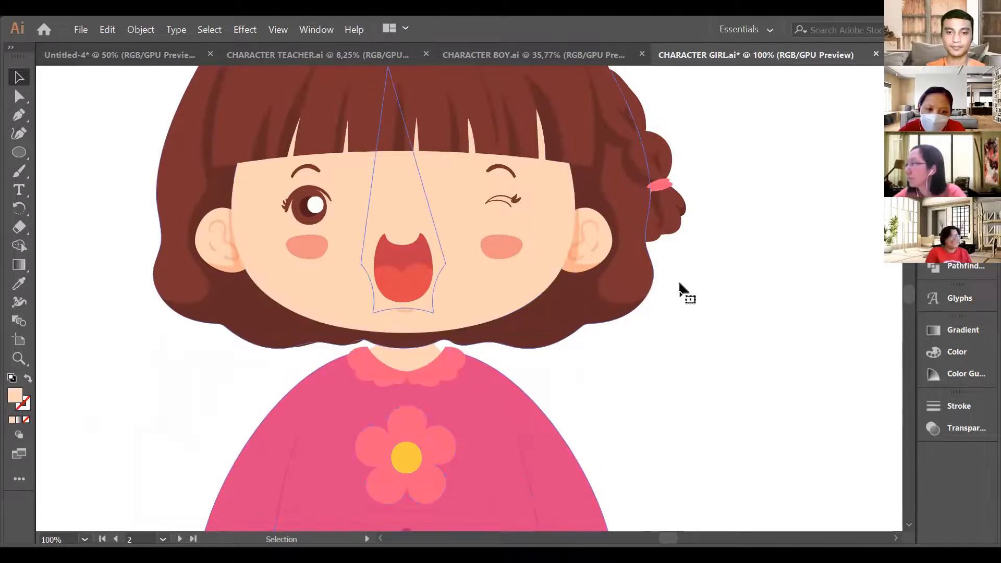
{"action": "left_click_drag", "start_coordinate": [679, 284], "coordinate": [683, 283]}
{"action": "key", "text": "Delete"}
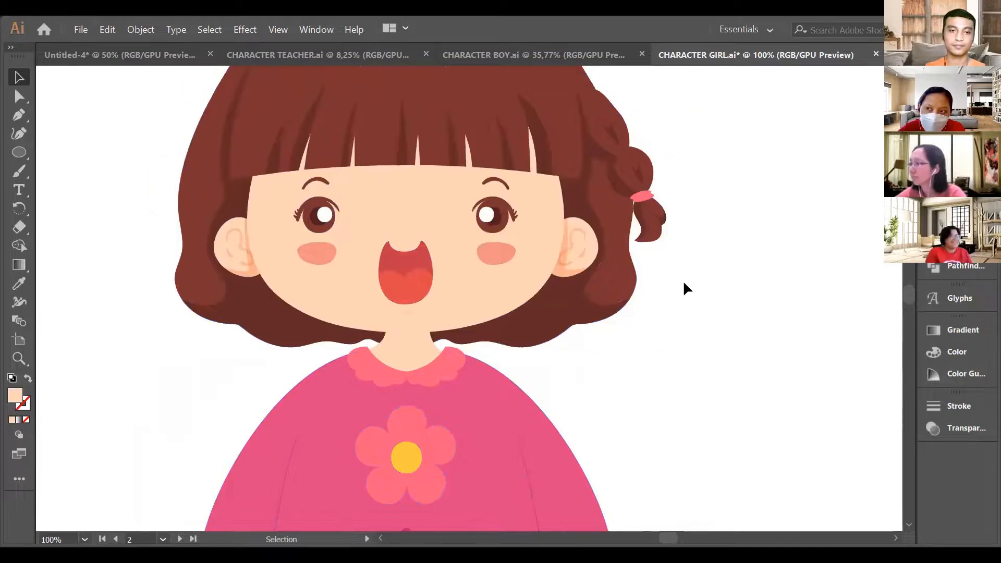
- Duplicate the small winking head from the expression set into the space beside the full-body girl and enlarge it
{"action": "scroll", "coordinate": [716, 384], "scroll_direction": "up", "scroll_amount": 2}
{"action": "left_click_drag", "start_coordinate": [668, 538], "coordinate": [662, 538]}
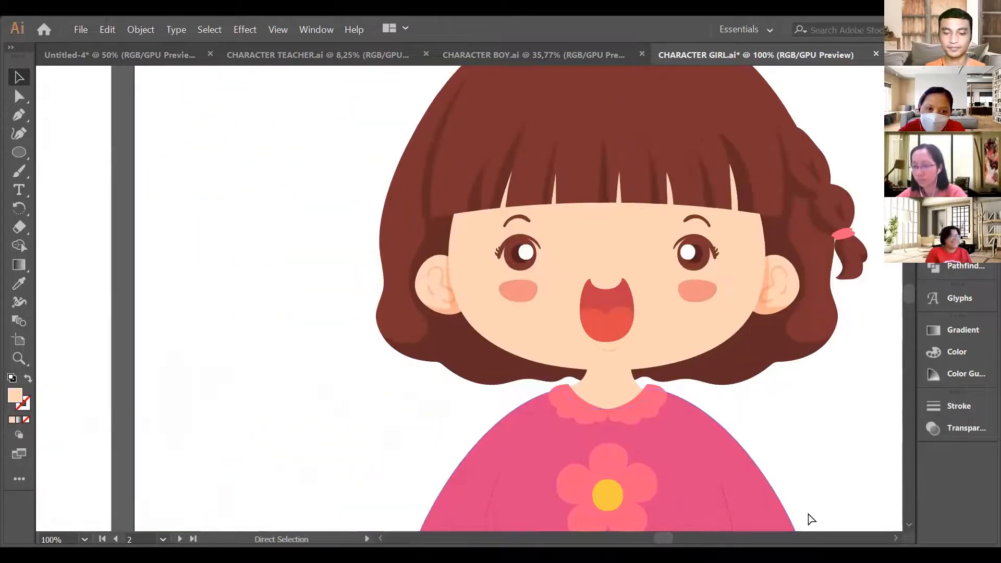
{"action": "key", "text": "ctrl+minus"}
{"action": "key", "text": "ctrl+minus"}
{"action": "key", "text": "ctrl+minus"}
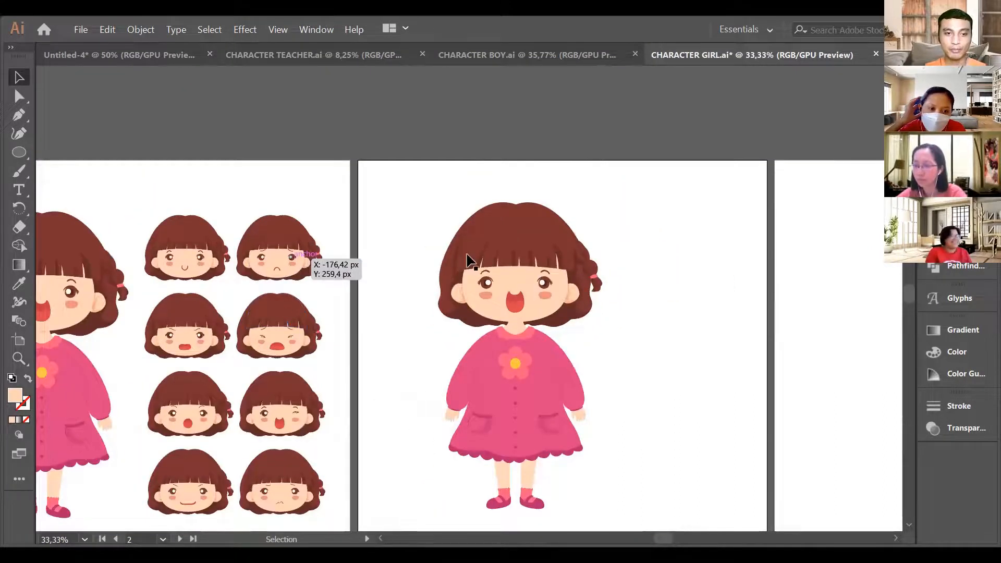
{"action": "left_click", "coordinate": [300, 267]}
{"action": "left_click_drag", "start_coordinate": [300, 267], "coordinate": [308, 435]}
{"action": "left_click_drag", "start_coordinate": [290, 394], "coordinate": [658, 234]}
{"action": "left_click_drag", "start_coordinate": [695, 270], "coordinate": [777, 341]}
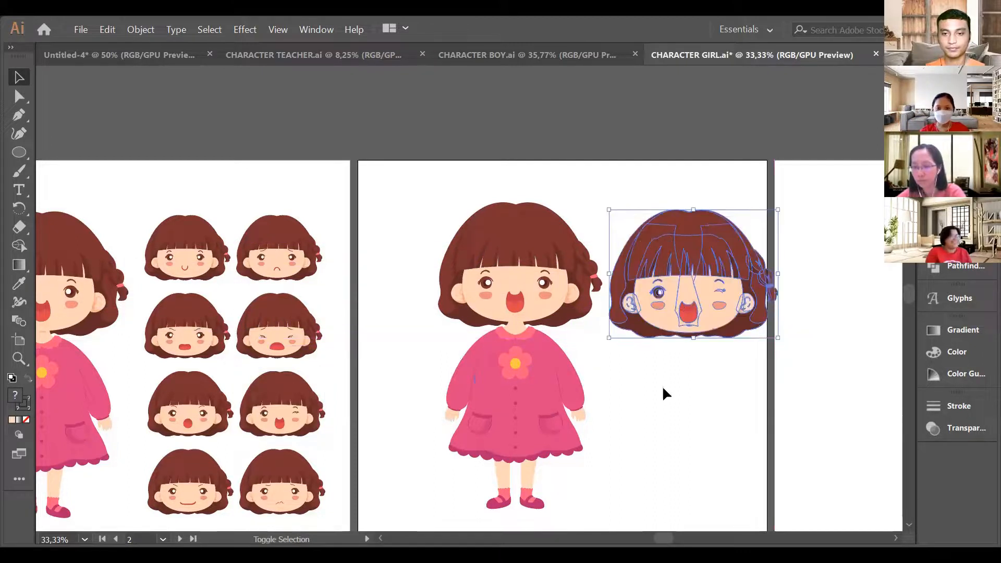
{"action": "left_click", "coordinate": [661, 403]}
- Shrink the enlarged winking head slightly and line it up beside the girl's own head
{"action": "key", "text": "a"}
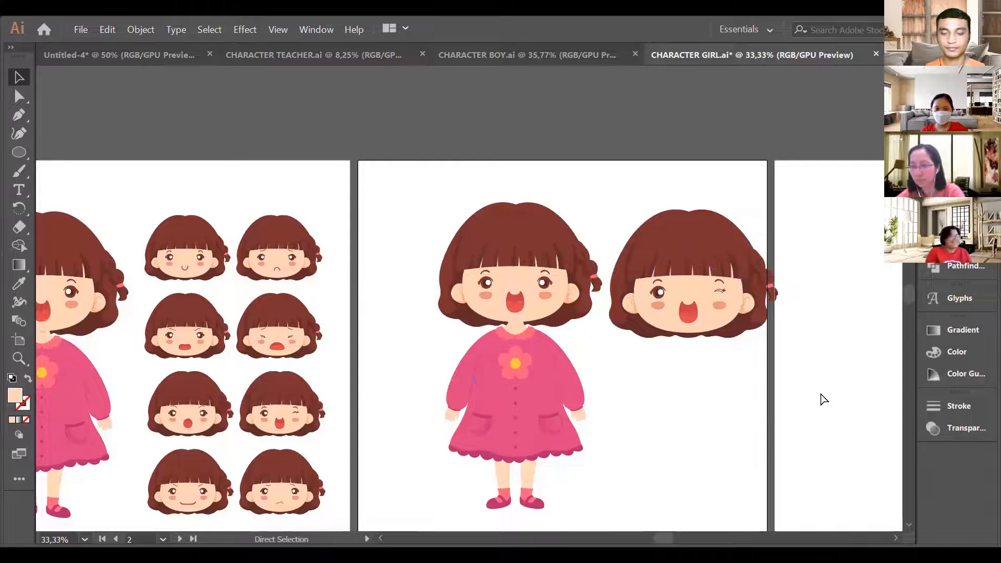
{"action": "key", "text": "ctrl+equal"}
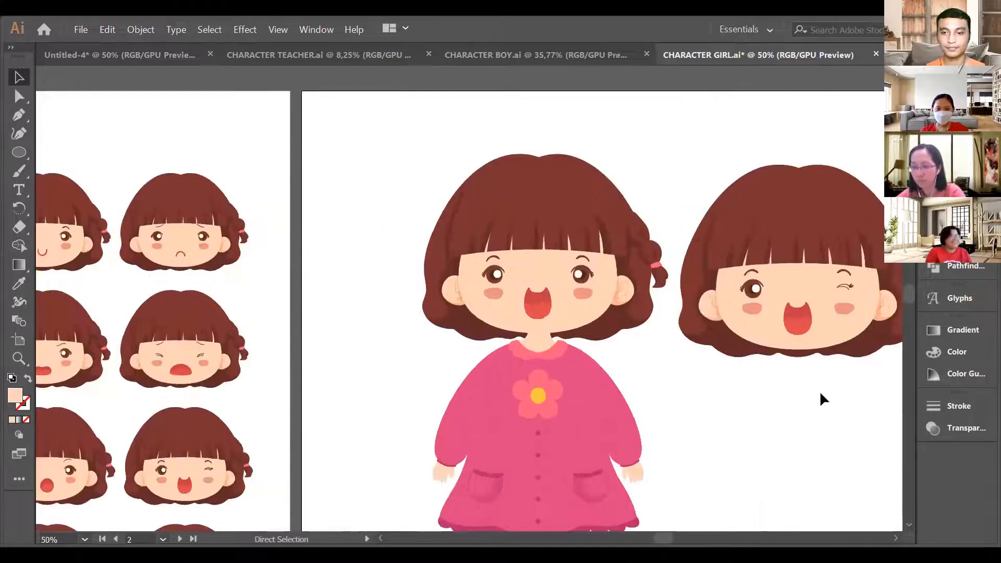
{"action": "key", "text": "v"}
{"action": "left_click", "coordinate": [826, 350]}
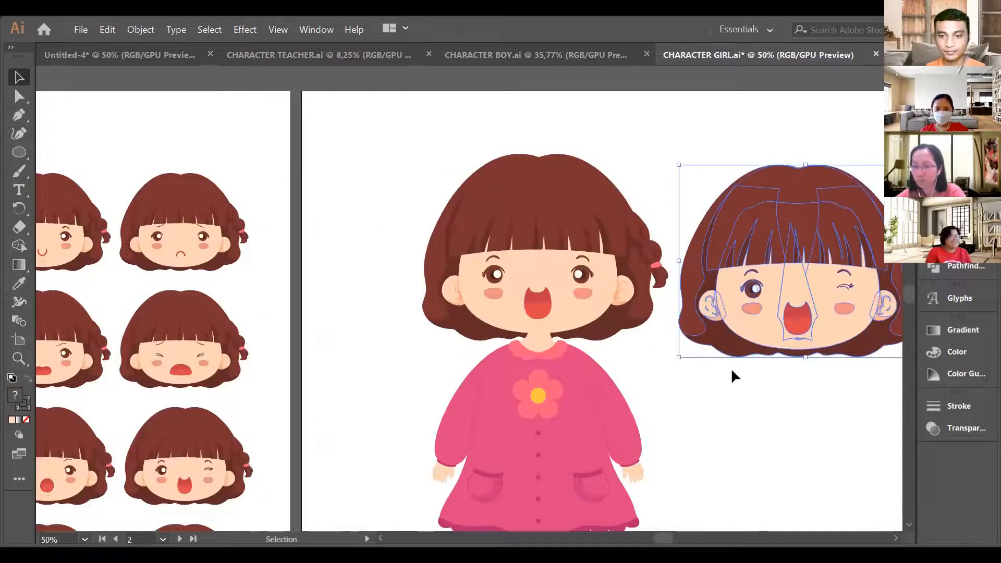
{"action": "left_click_drag", "start_coordinate": [677, 357], "coordinate": [684, 341]}
{"action": "left_click_drag", "start_coordinate": [750, 312], "coordinate": [723, 295]}
{"action": "left_click_drag", "start_coordinate": [791, 246], "coordinate": [791, 248]}
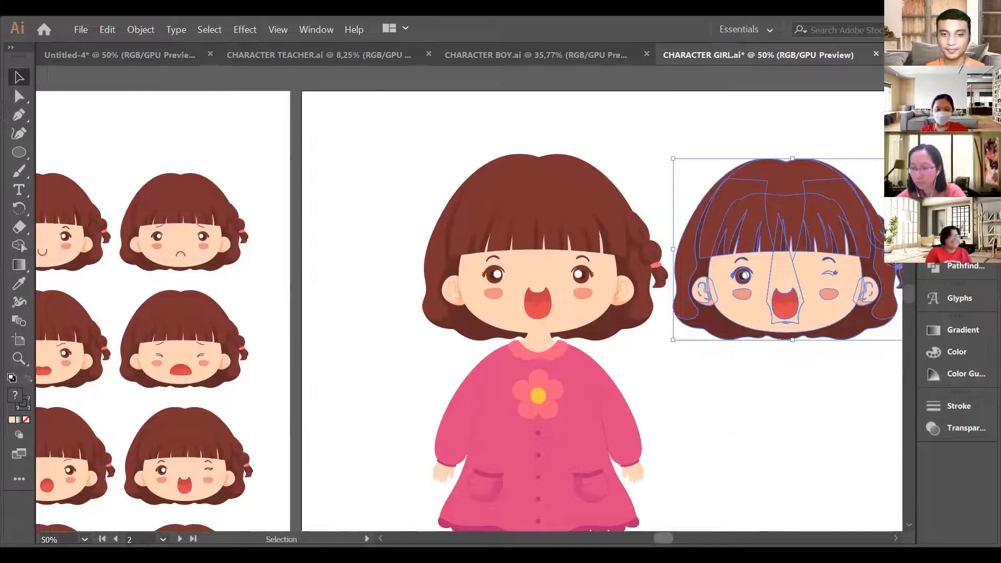
{"action": "scroll", "coordinate": [694, 433], "scroll_direction": "right", "scroll_amount": 5}
{"action": "left_click", "coordinate": [698, 435]}
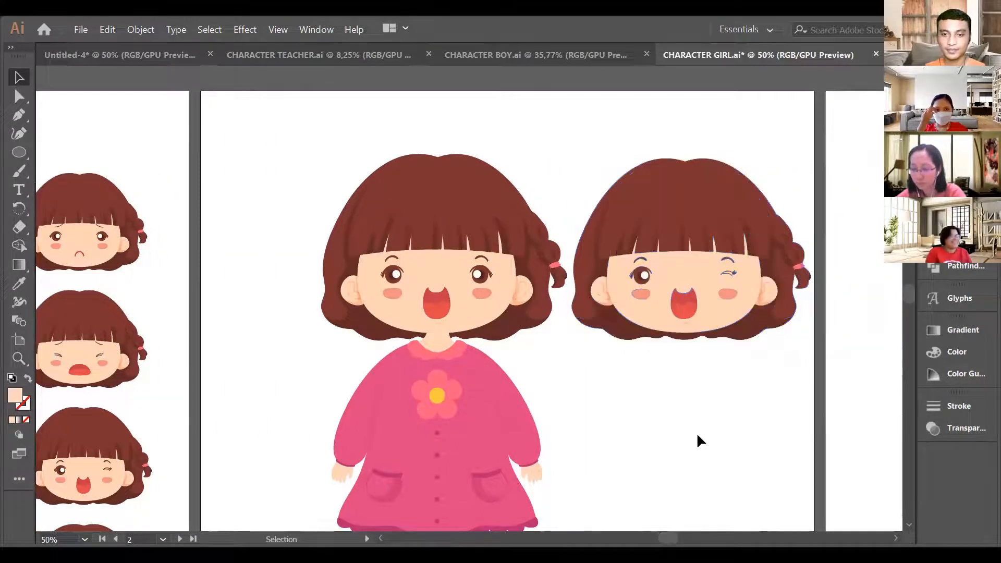
- Ungroup the full-body girl's eyes and delete the eye and eyebrow on the braid side
{"action": "left_click", "coordinate": [481, 279]}
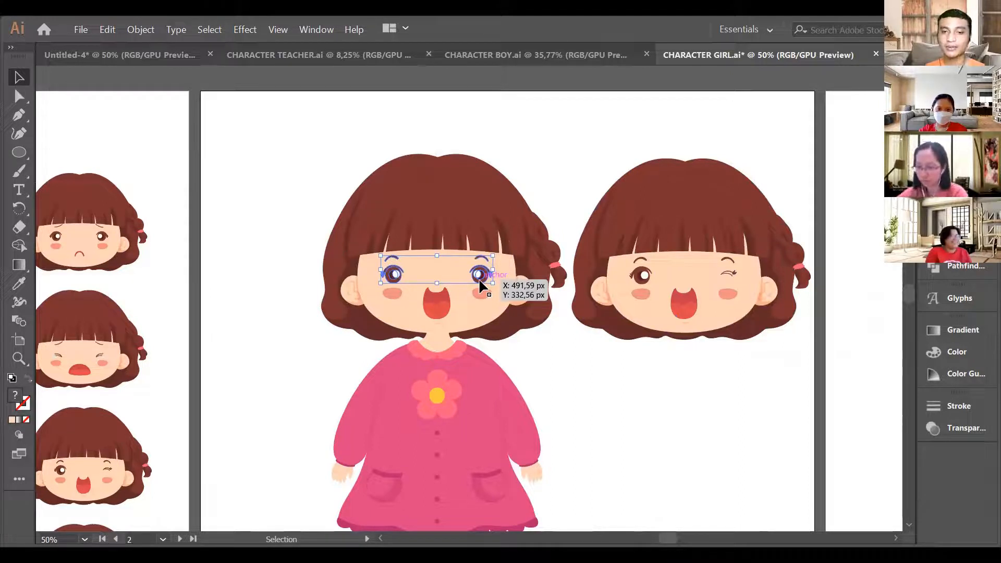
{"action": "right_click", "coordinate": [479, 284]}
{"action": "left_click", "coordinate": [521, 399]}
{"action": "left_click", "coordinate": [498, 281]}
{"action": "left_click", "coordinate": [481, 271]}
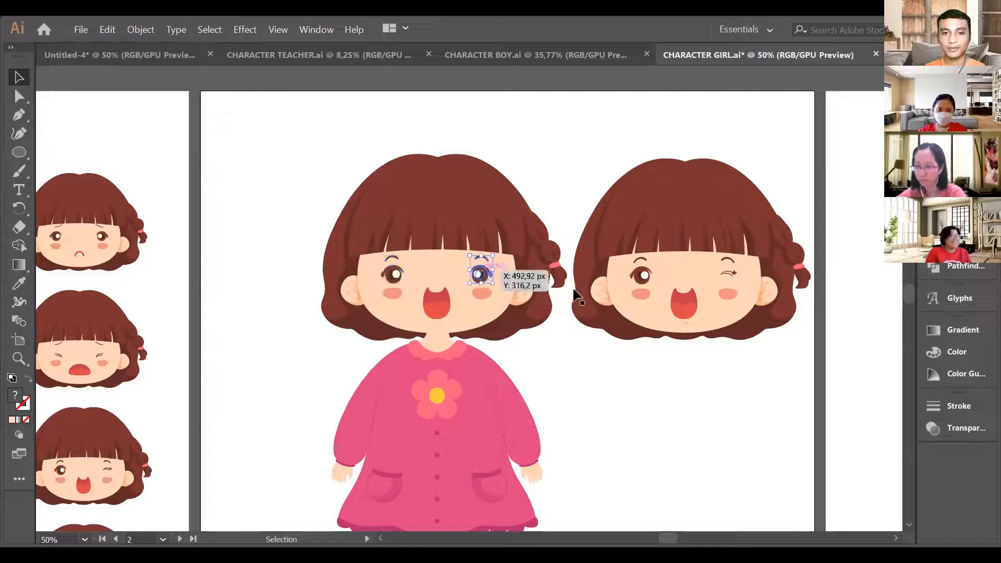
{"action": "key", "text": "Delete"}
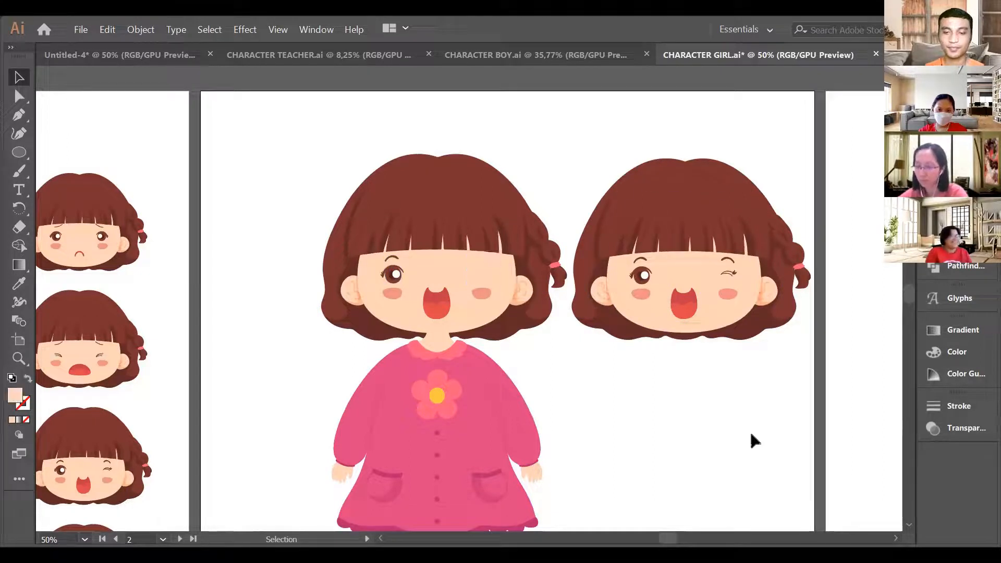
- Ungroup the enlarged winking head and its eye group so the two eyes are separate
{"action": "left_click", "coordinate": [710, 241]}
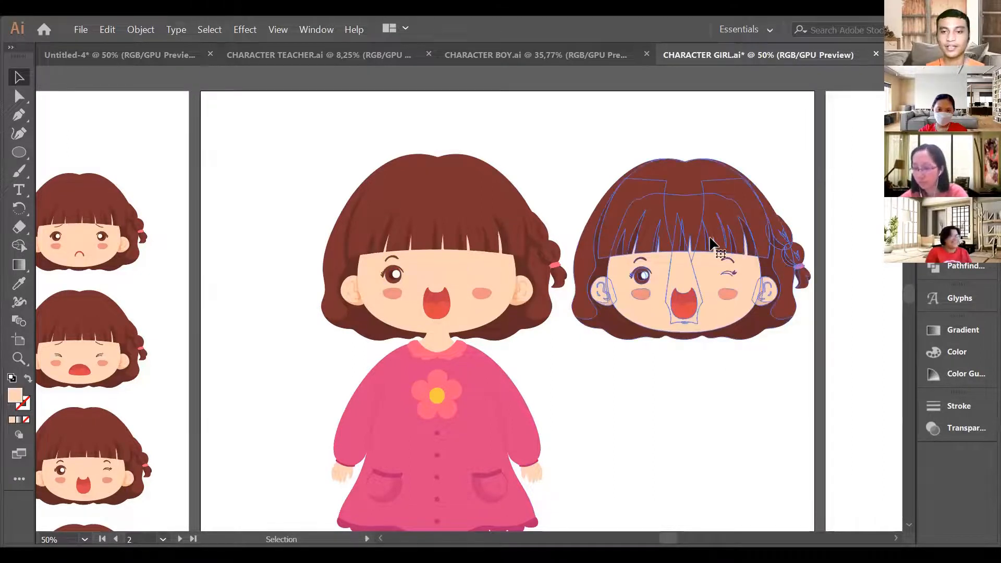
{"action": "right_click", "coordinate": [710, 238]}
{"action": "left_click", "coordinate": [772, 356]}
{"action": "left_click", "coordinate": [742, 339]}
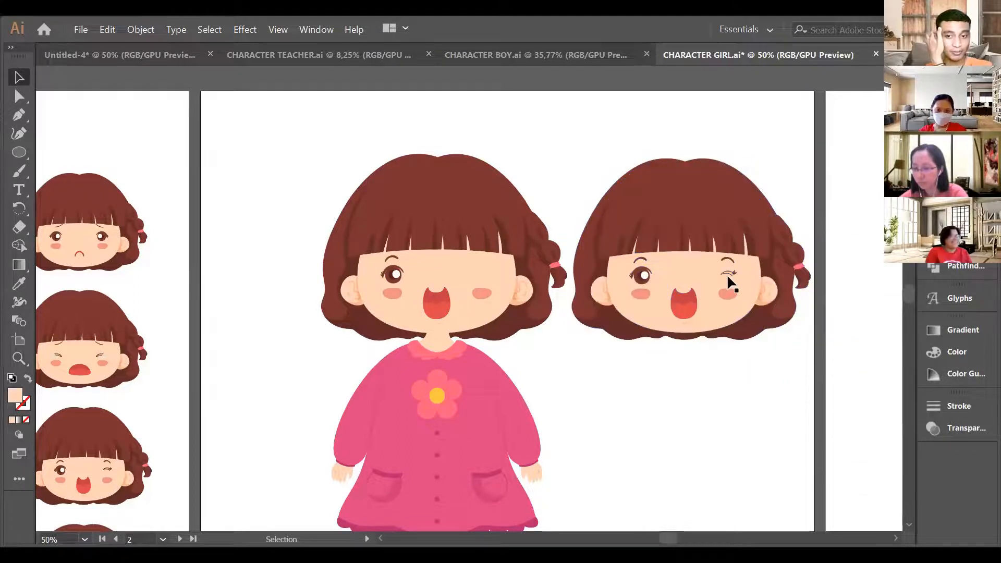
{"action": "right_click", "coordinate": [727, 273]}
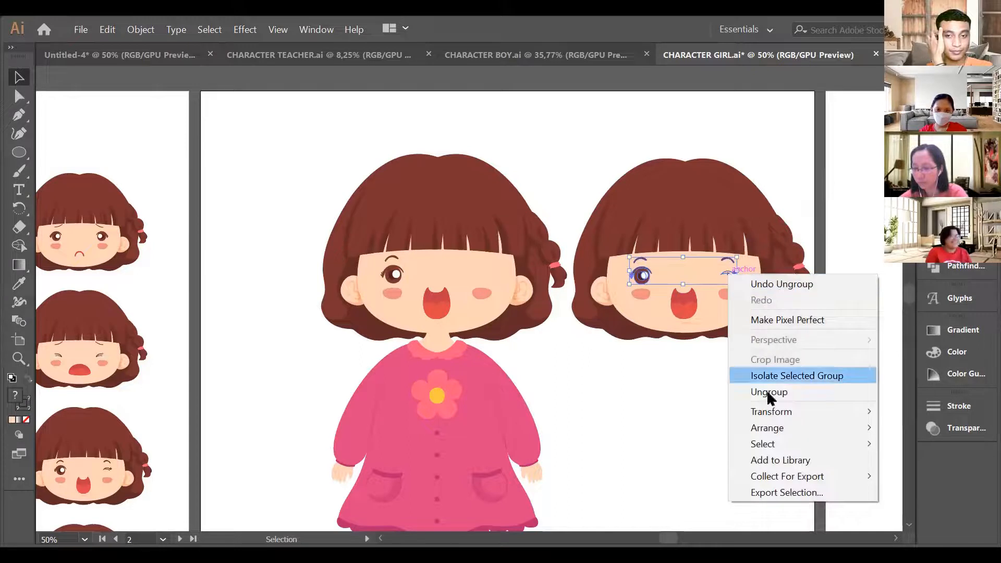
{"action": "left_click", "coordinate": [753, 390]}
- Copy the winking eye with its eyebrow onto the full-body girl's face in place of the missing eye
{"action": "left_click", "coordinate": [727, 271]}
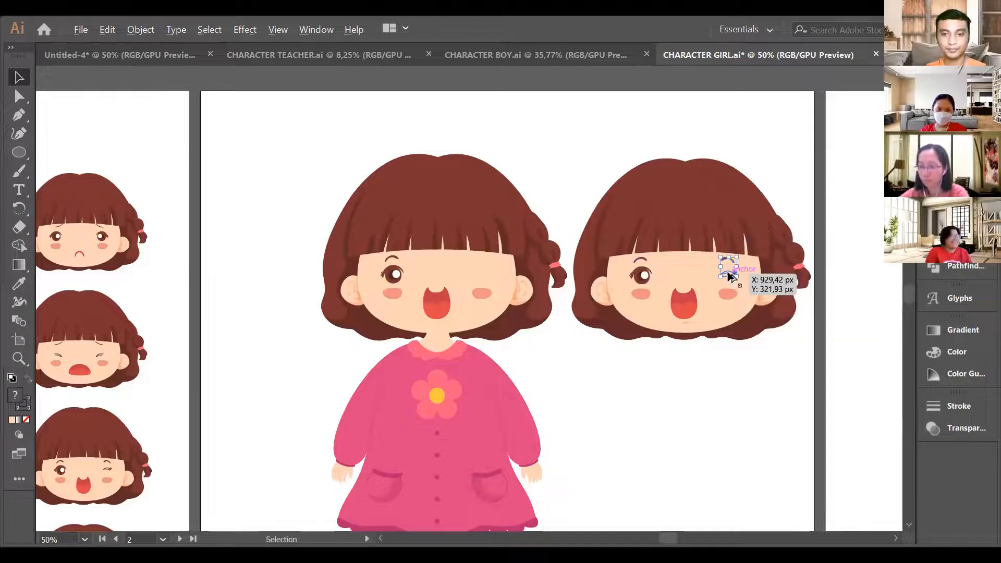
{"action": "left_click_drag", "start_coordinate": [728, 276], "coordinate": [490, 287]}
{"action": "left_click", "coordinate": [605, 355]}
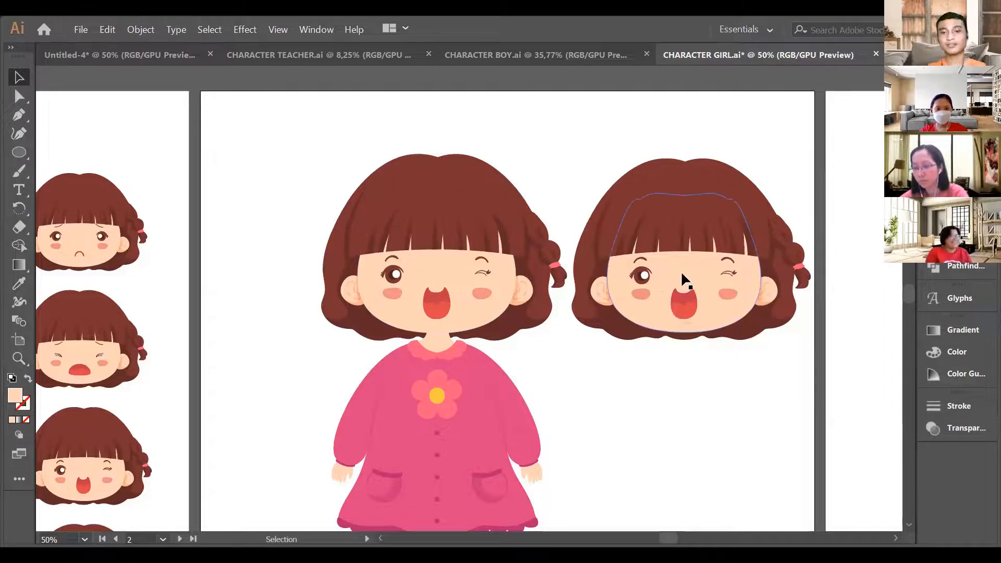
- Delete the leftover enlarged winking head beside the full-body girl, including its remaining ear
{"action": "left_click", "coordinate": [698, 268]}
{"action": "left_click", "coordinate": [691, 133]}
{"action": "left_click_drag", "start_coordinate": [637, 123], "coordinate": [821, 412]}
{"action": "key", "text": "Delete"}
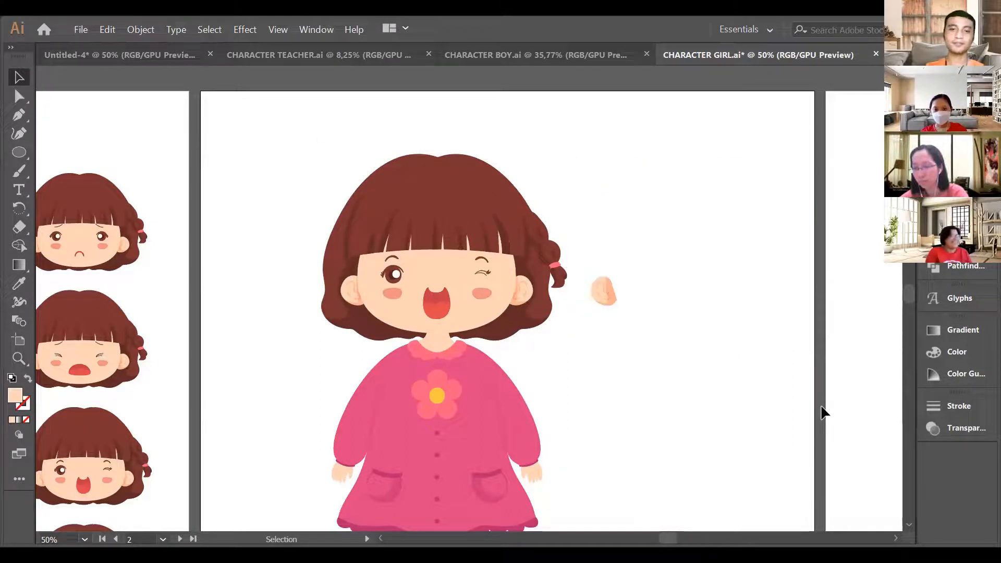
{"action": "left_click_drag", "start_coordinate": [595, 271], "coordinate": [629, 327]}
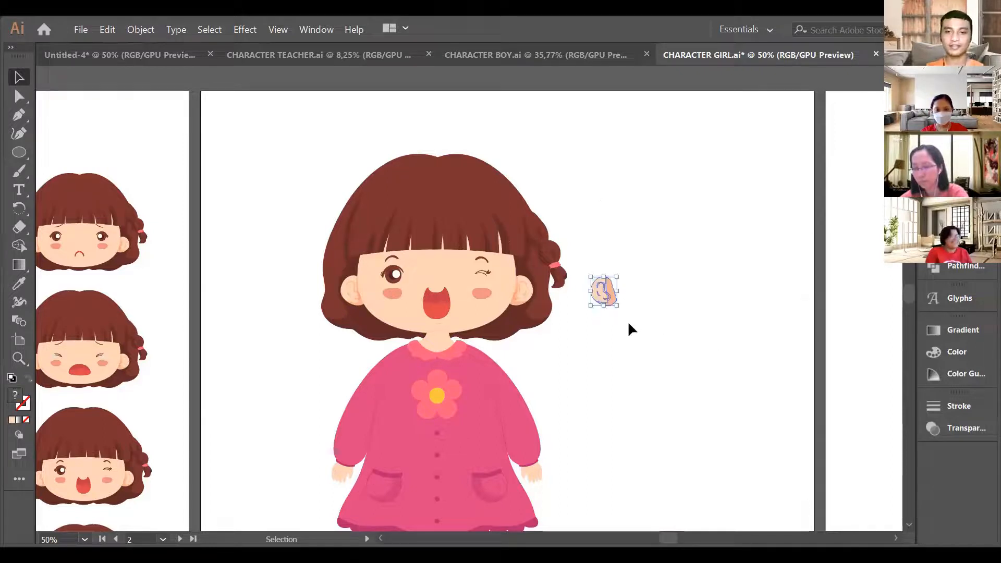
{"action": "key", "text": "Delete"}
{"action": "scroll", "coordinate": [653, 478], "scroll_direction": "down", "scroll_amount": 2}
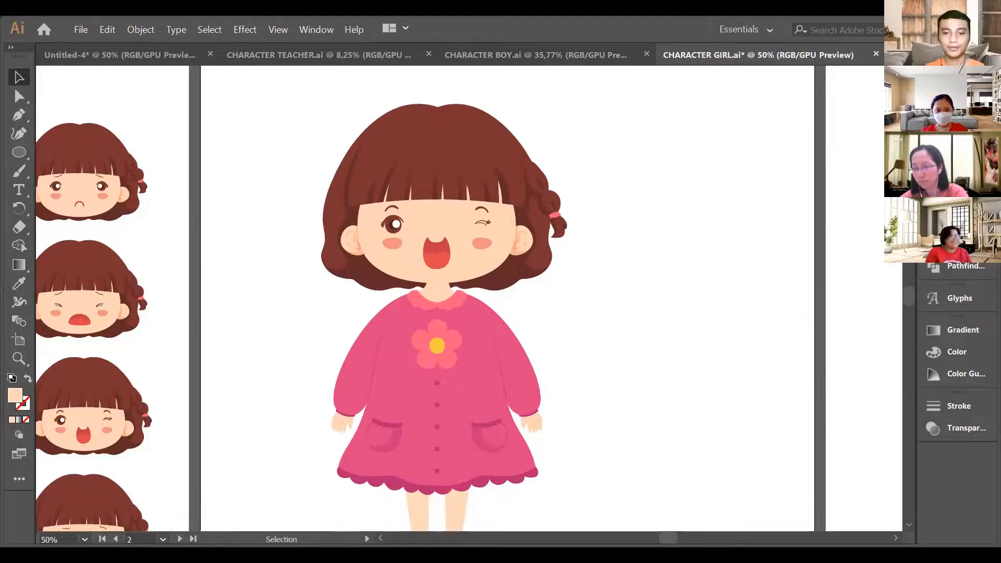
{"action": "left_click_drag", "start_coordinate": [665, 537], "coordinate": [653, 537]}
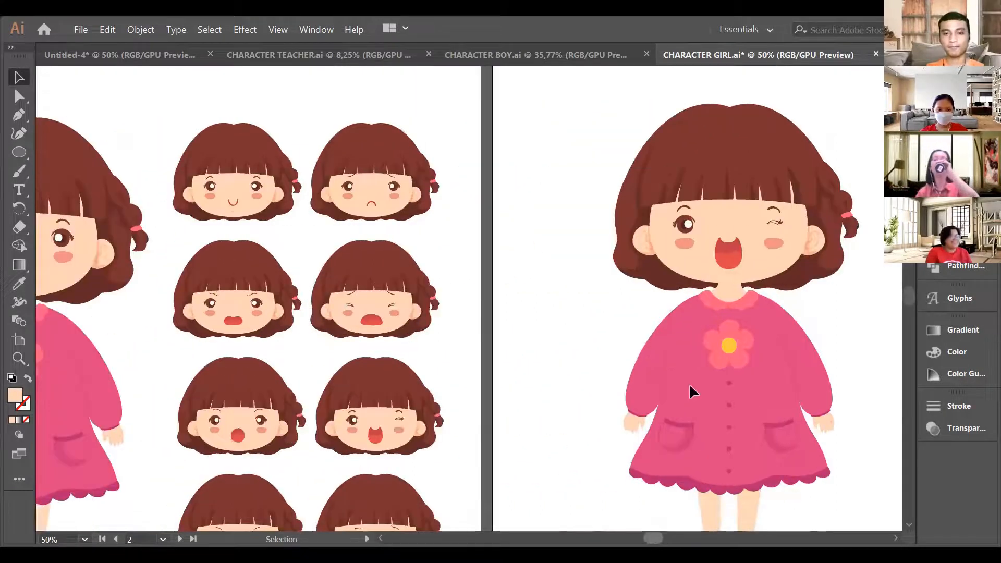
{"action": "scroll", "coordinate": [690, 391], "scroll_direction": "right", "scroll_amount": 3}
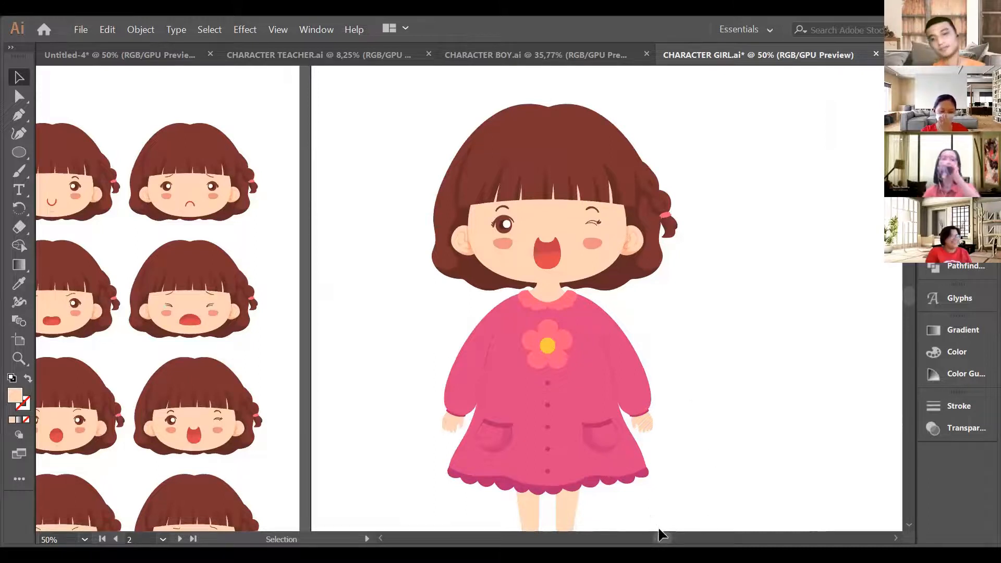
{"action": "left_click_drag", "start_coordinate": [661, 535], "coordinate": [643, 538]}
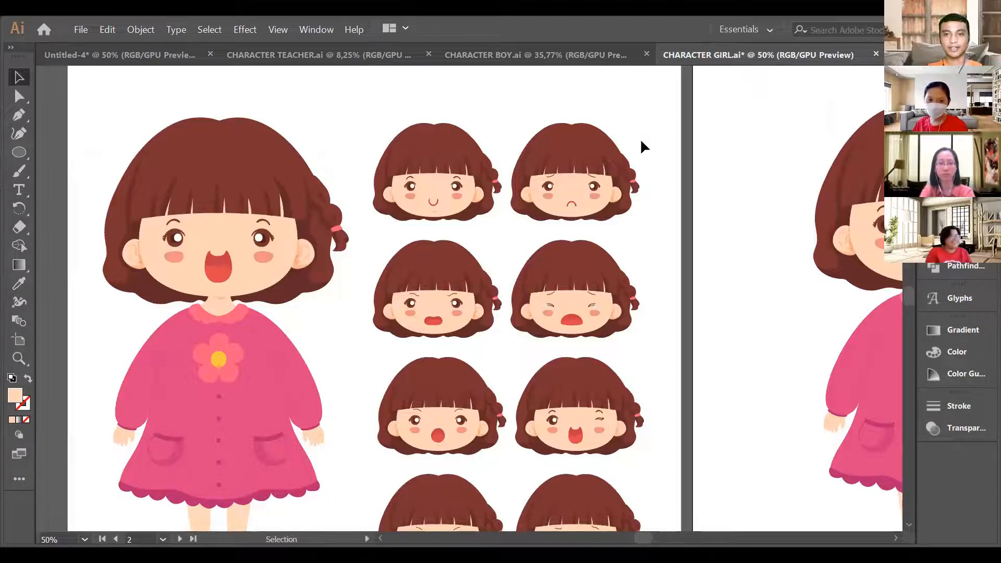
{"action": "scroll", "coordinate": [640, 144], "scroll_direction": "up", "scroll_amount": 1}
- Switch to the CHARACTER BOY.ai document and add a new artboard beside Artboard 1
{"action": "left_click", "coordinate": [628, 55]}
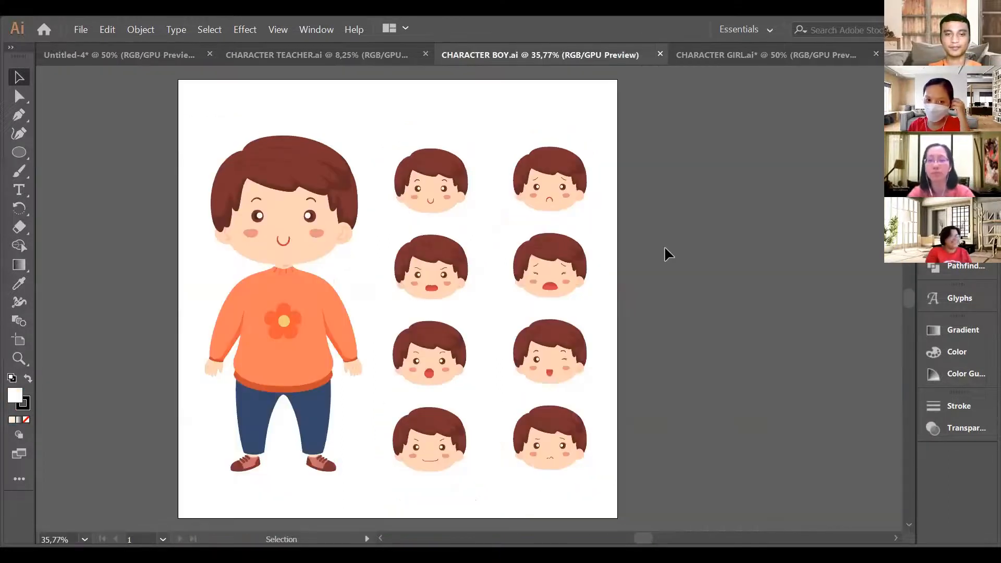
{"action": "left_click", "coordinate": [19, 340]}
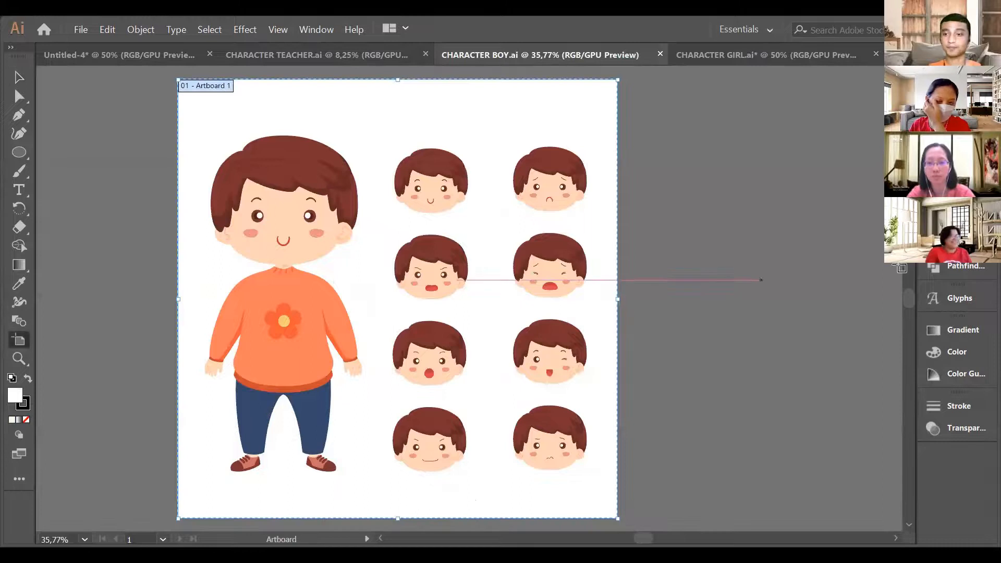
{"action": "left_click", "coordinate": [953, 68]}
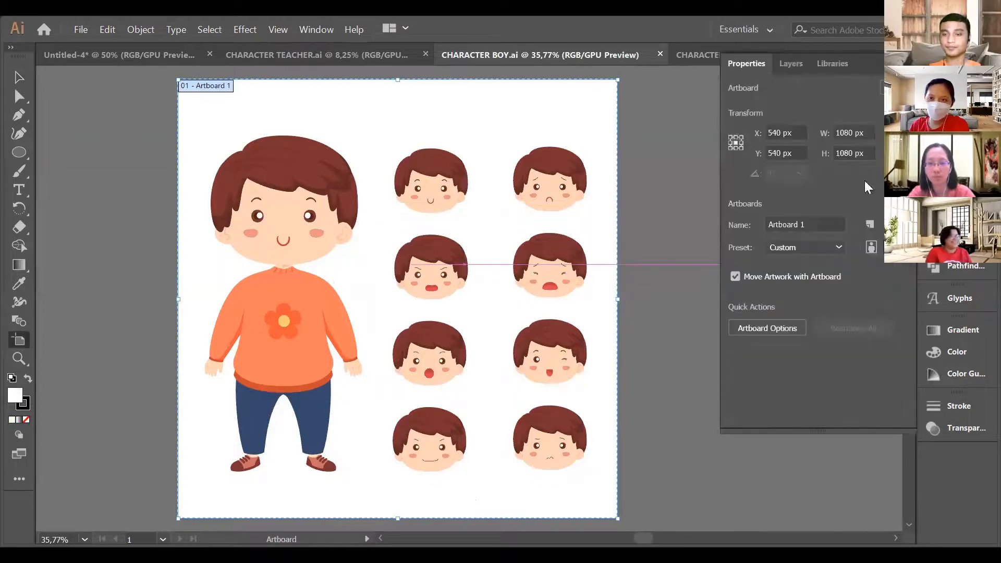
{"action": "left_click", "coordinate": [870, 224]}
{"action": "left_click", "coordinate": [954, 67]}
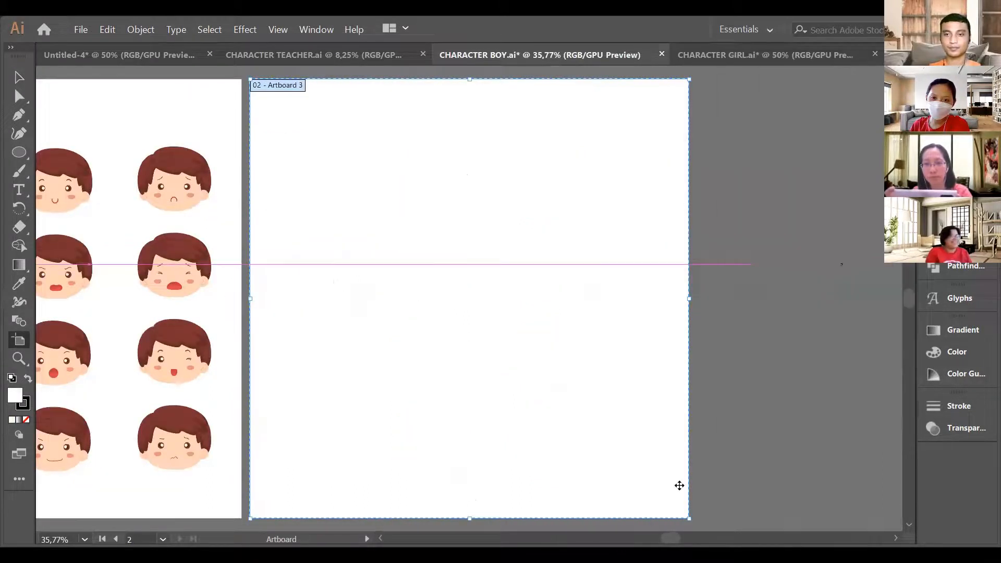
- Copy the full-body boy from the first artboard onto the new empty artboard
{"action": "left_click_drag", "start_coordinate": [670, 538], "coordinate": [669, 537]}
{"action": "scroll", "coordinate": [598, 492], "scroll_direction": "left", "scroll_amount": 10}
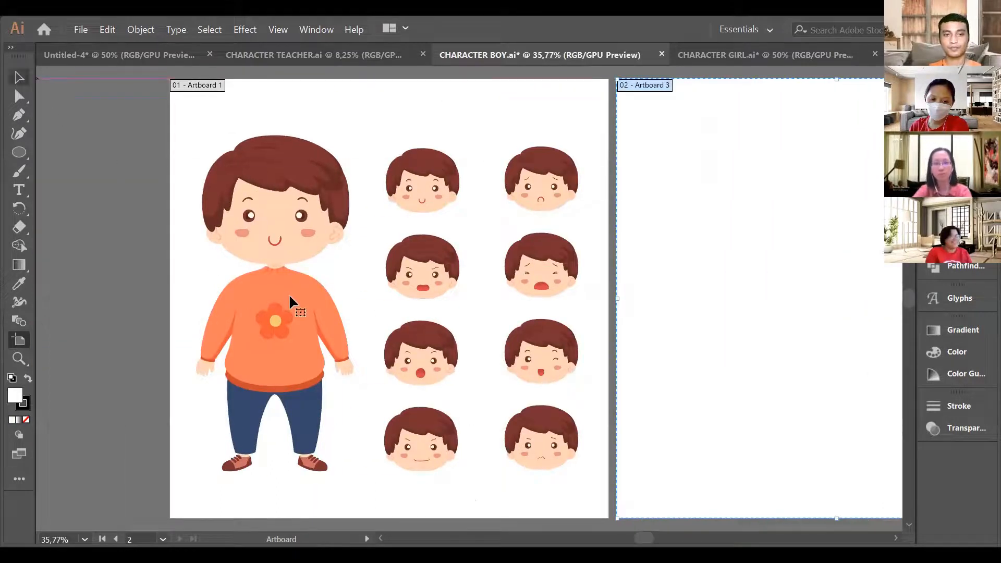
{"action": "key", "text": "v"}
{"action": "left_click", "coordinate": [300, 361]}
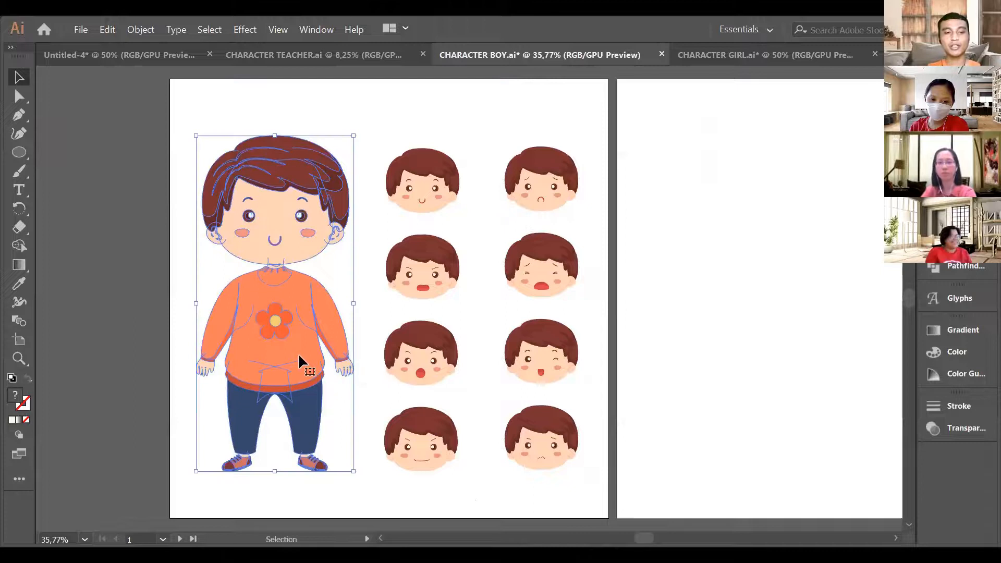
{"action": "left_click_drag", "start_coordinate": [324, 354], "coordinate": [832, 284]}
{"action": "left_click", "coordinate": [831, 284]}
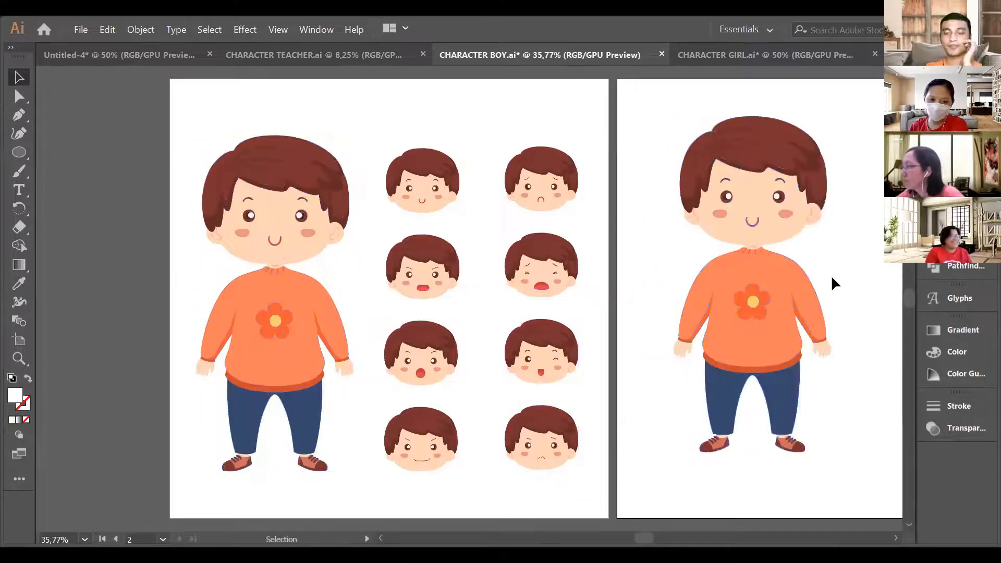
- Ungroup the copied full-body boy on the new artboard so its parts can be selected separately
{"action": "left_click", "coordinate": [750, 306]}
{"action": "left_click", "coordinate": [86, 142]}
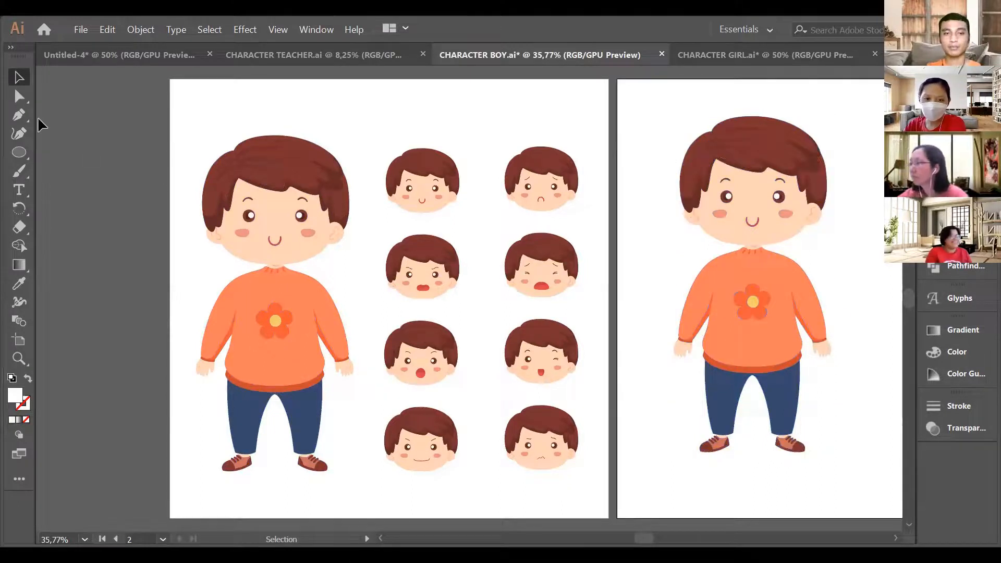
{"action": "left_click", "coordinate": [752, 269]}
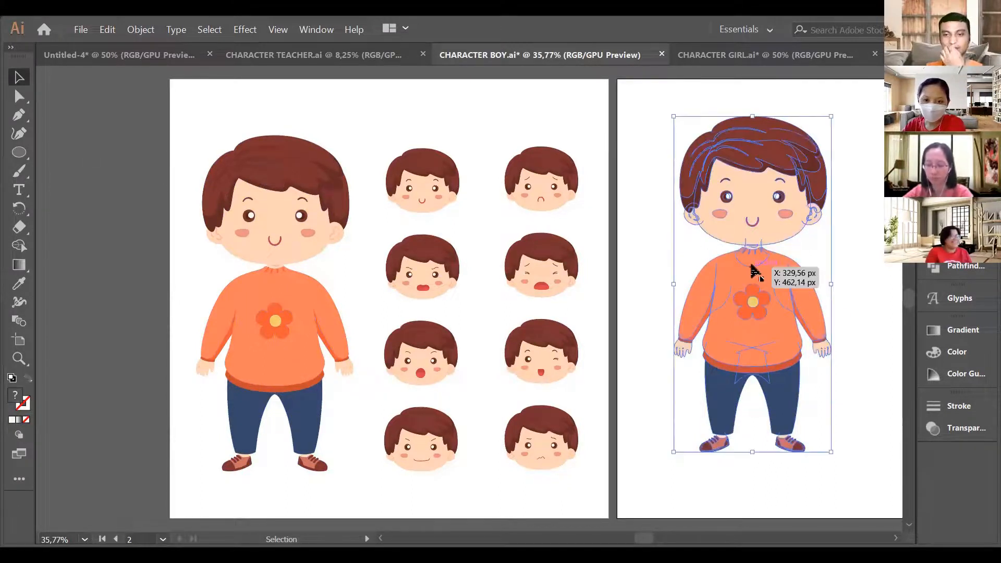
{"action": "right_click", "coordinate": [751, 266]}
{"action": "left_click", "coordinate": [793, 384]}
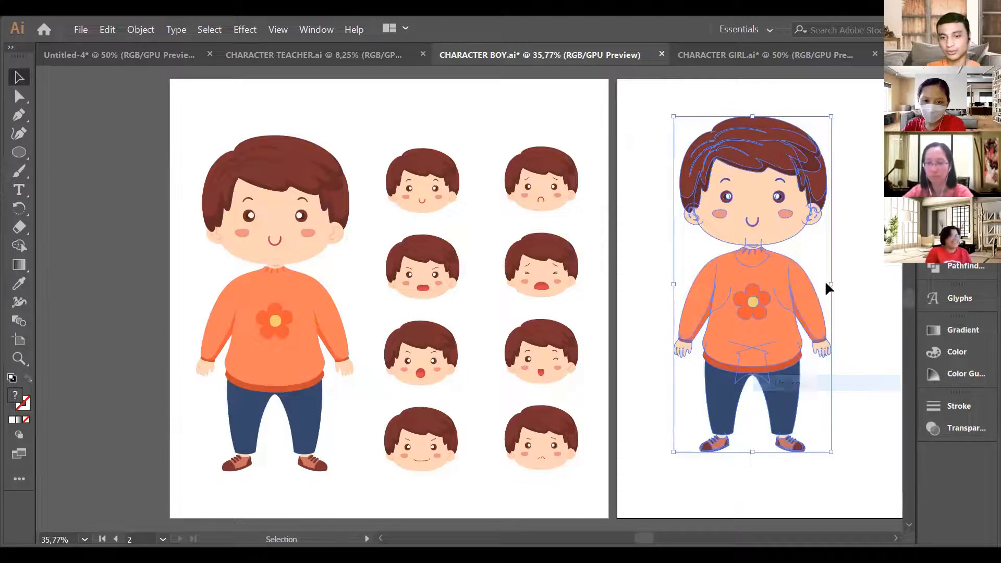
{"action": "left_click", "coordinate": [850, 261]}
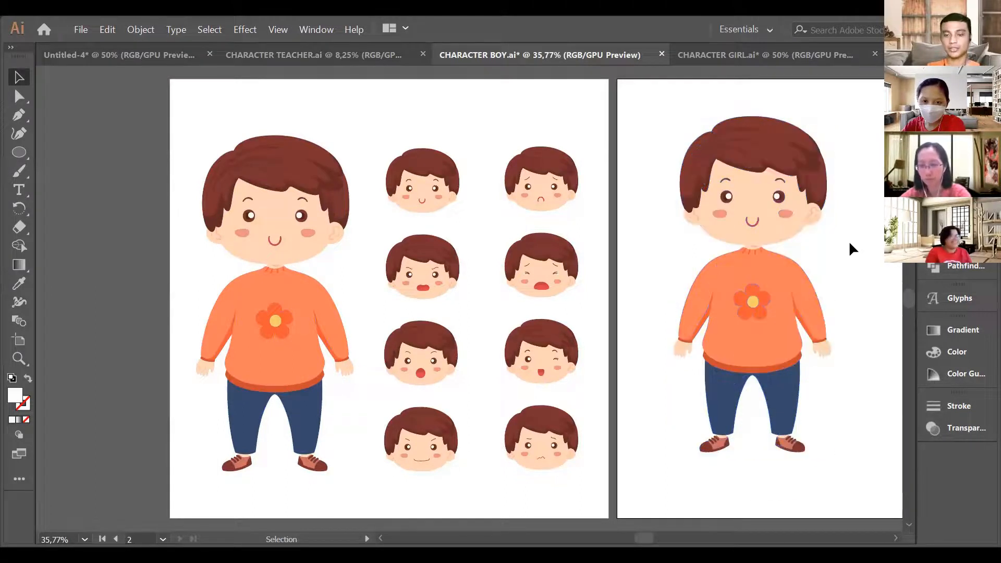
- Delete the flower from the copied boy's orange sweater
{"action": "left_click", "coordinate": [766, 302]}
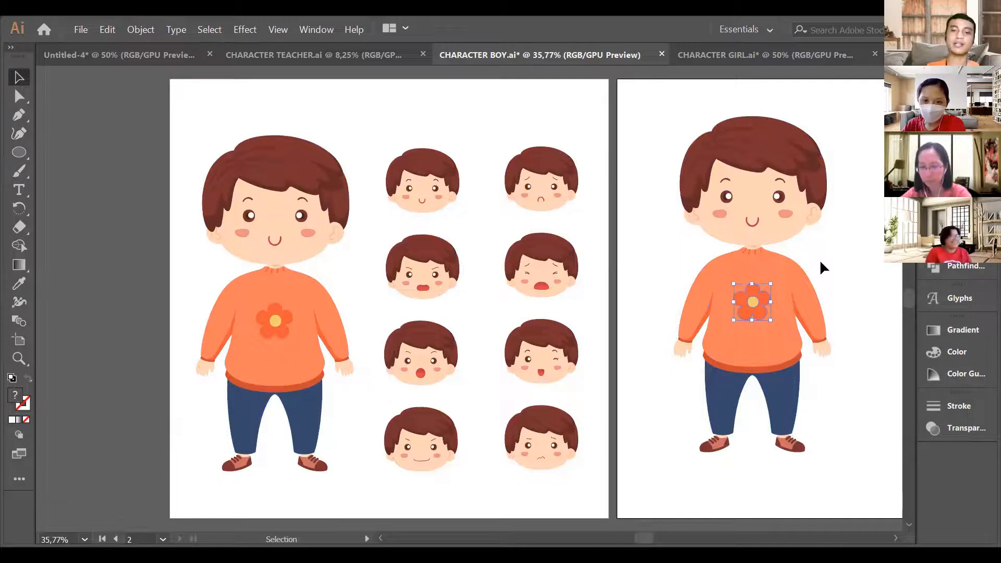
{"action": "key", "text": "Delete"}
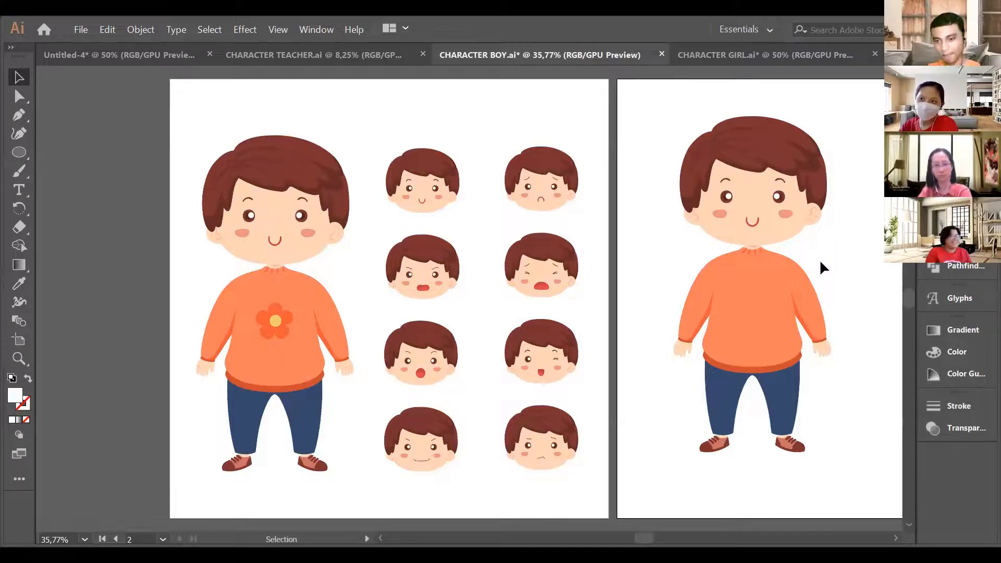
{"action": "left_click", "coordinate": [791, 407]}
{"action": "left_click", "coordinate": [868, 405]}
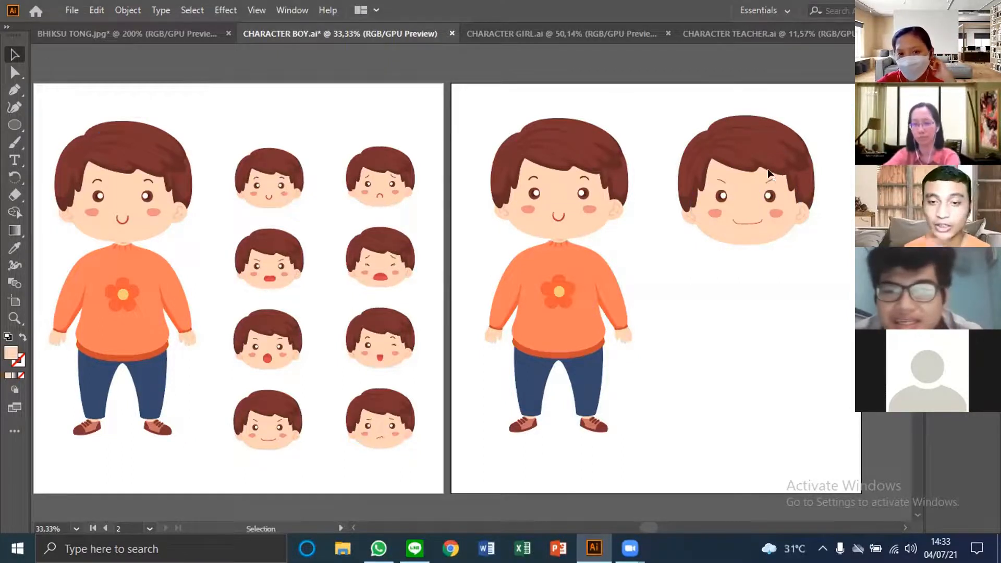
- Move the enlarged smirking head with slanted eyebrows onto the full-body boy, covering his own head
{"action": "left_click_drag", "start_coordinate": [665, 110], "coordinate": [800, 263]}
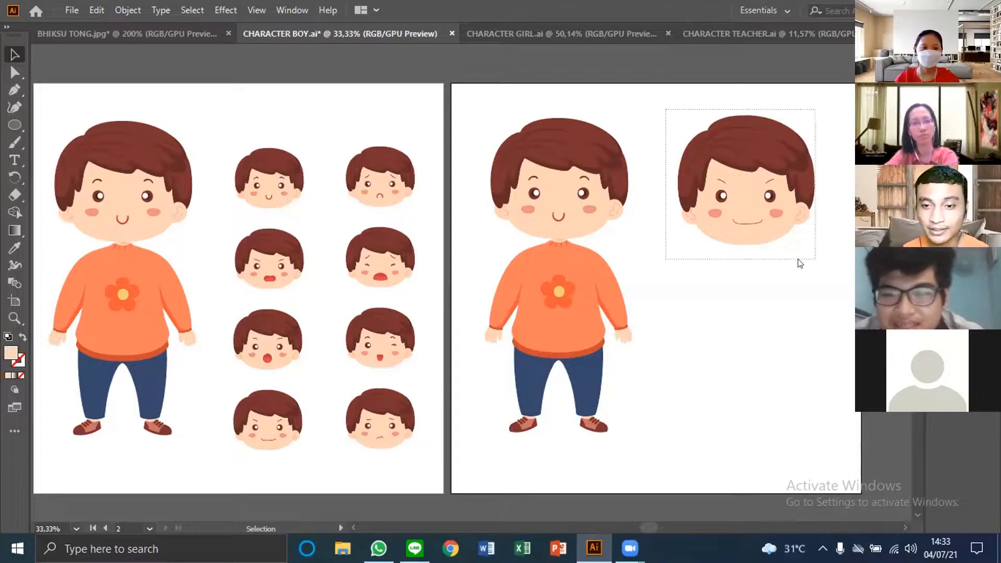
{"action": "left_click_drag", "start_coordinate": [761, 176], "coordinate": [580, 188]}
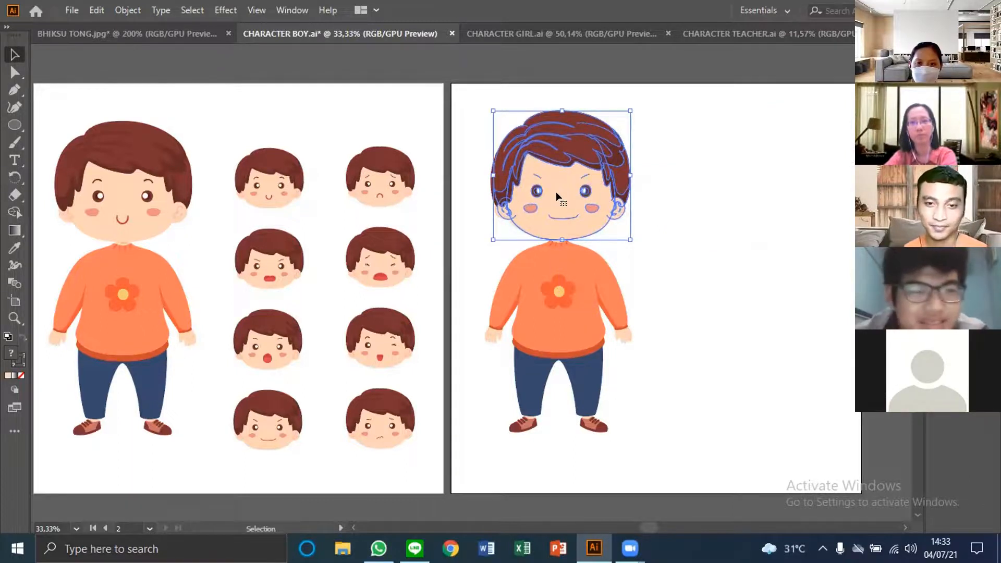
{"action": "left_click", "coordinate": [716, 251]}
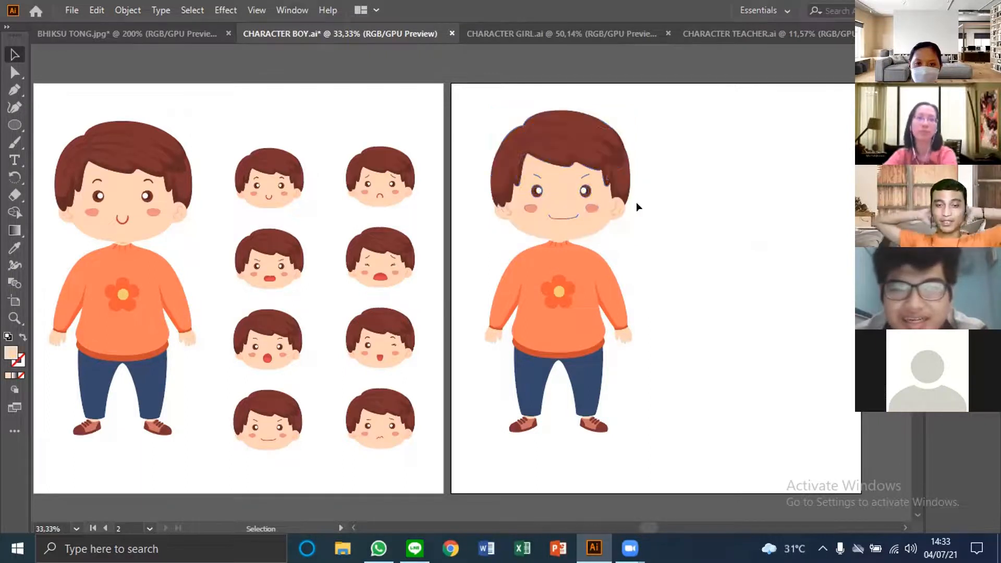
{"action": "left_click", "coordinate": [551, 180]}
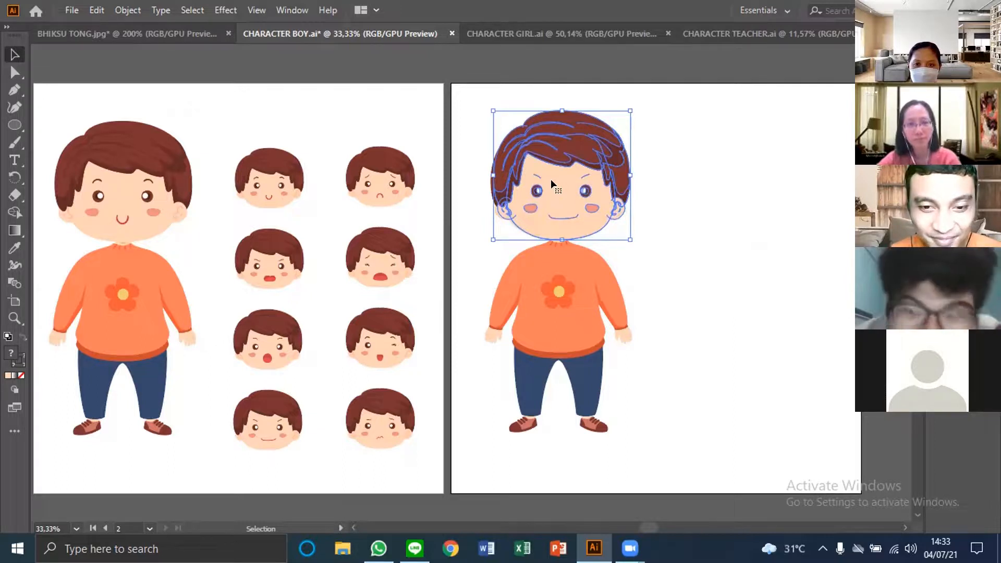
{"action": "right_click", "coordinate": [554, 186]}
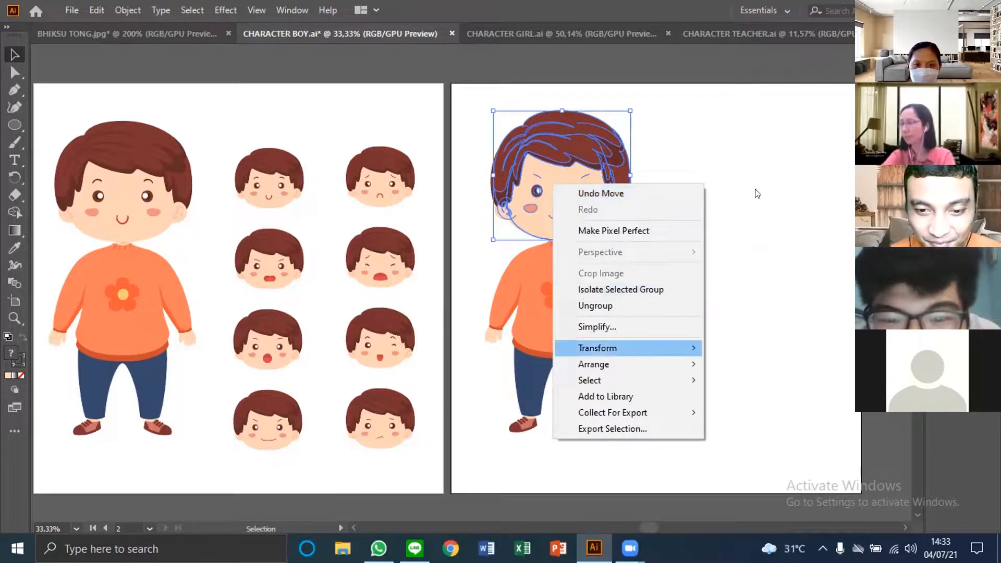
{"action": "left_click", "coordinate": [589, 196]}
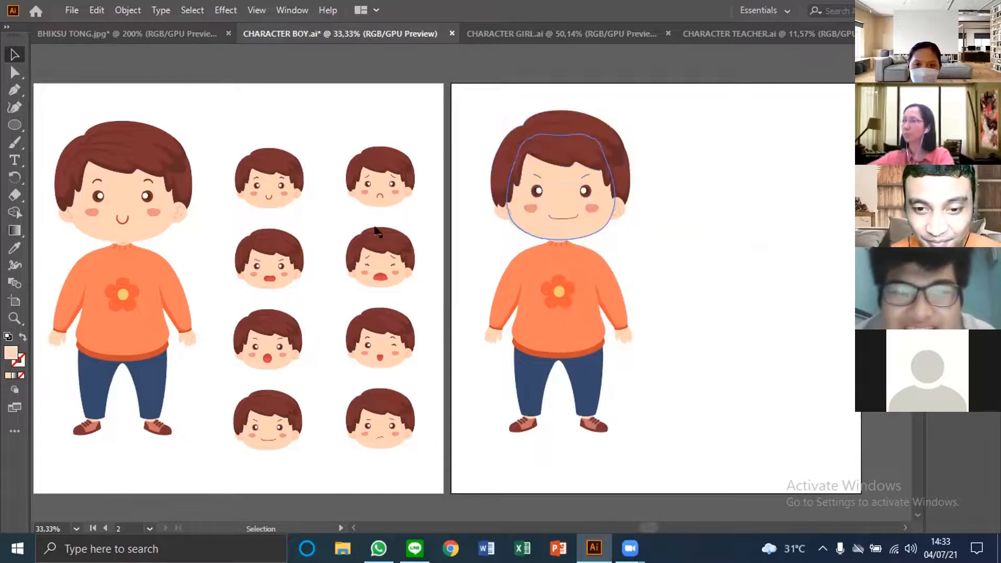
{"action": "left_click", "coordinate": [573, 172]}
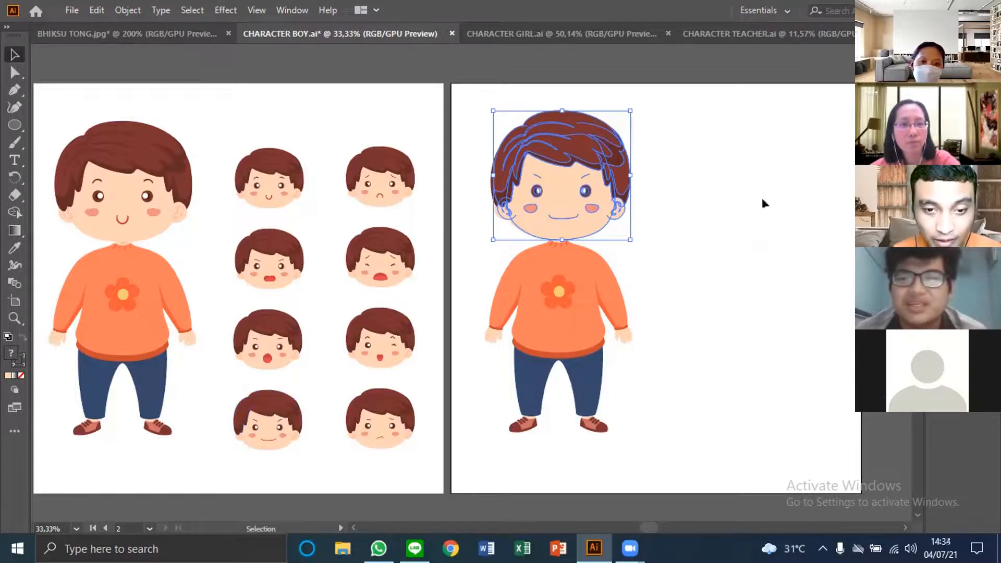
{"action": "left_click", "coordinate": [658, 218]}
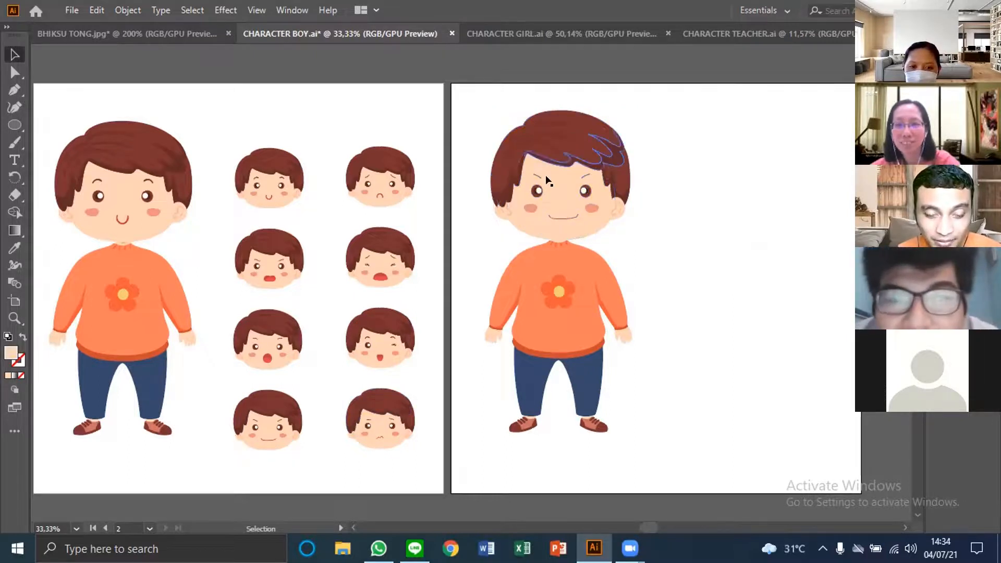
{"action": "left_click_drag", "start_coordinate": [738, 168], "coordinate": [501, 198]}
{"action": "left_click_drag", "start_coordinate": [630, 183], "coordinate": [605, 224]}
{"action": "left_click_drag", "start_coordinate": [709, 272], "coordinate": [710, 273]}
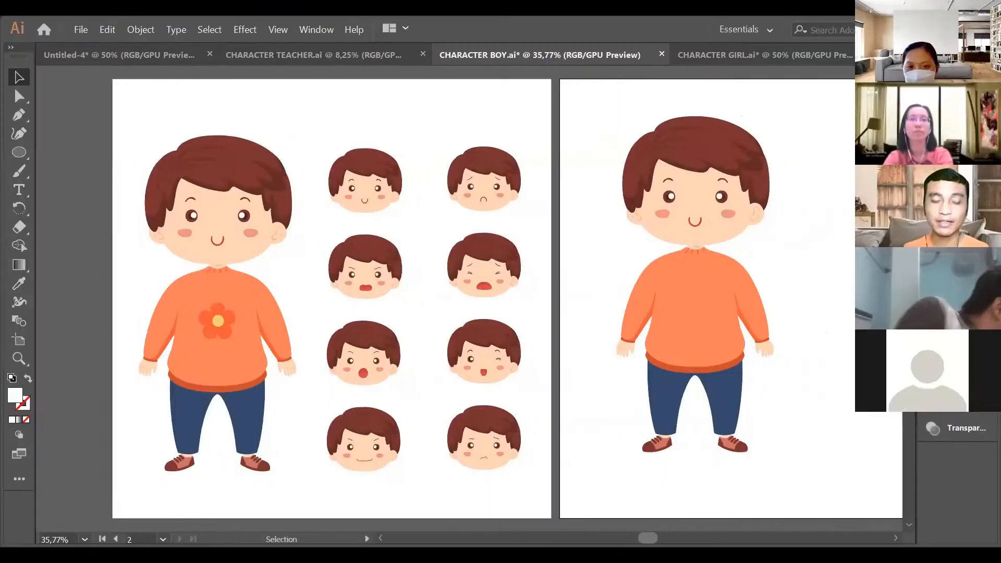
- Select the complete flowerless boy on the second artboard and start exporting the selection as an asset
{"action": "scroll", "coordinate": [655, 513], "scroll_direction": "right", "scroll_amount": 3}
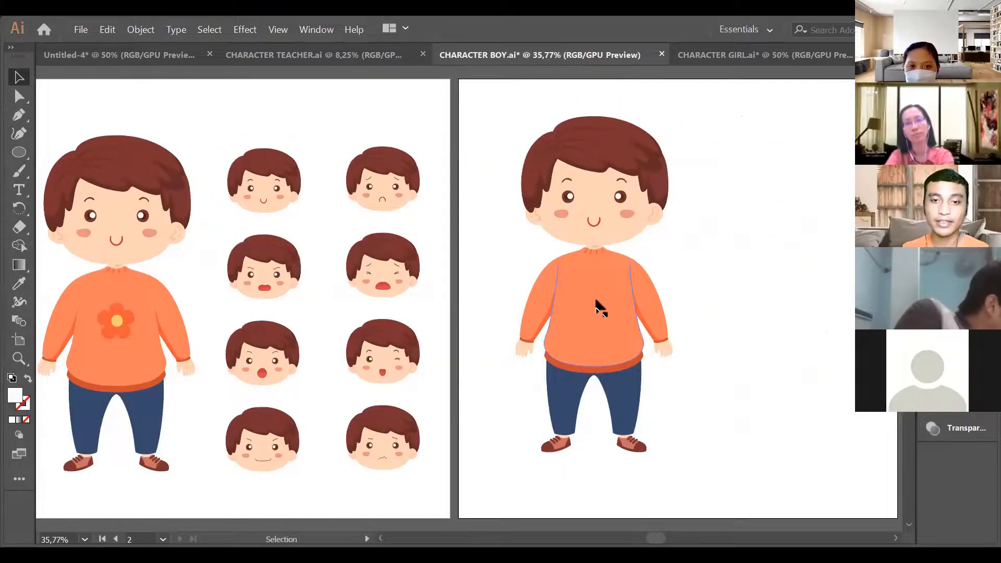
{"action": "left_click", "coordinate": [599, 306]}
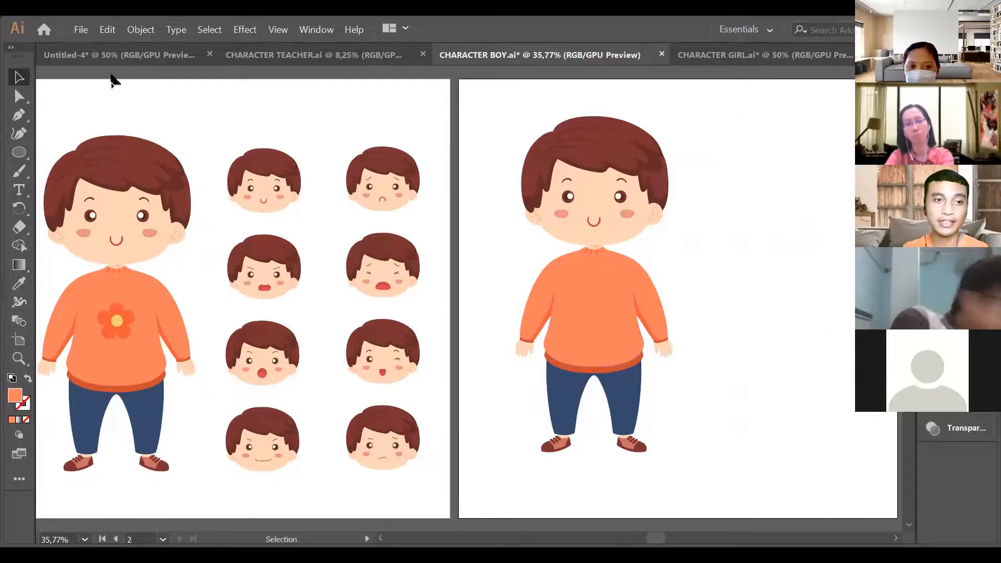
{"action": "left_click_drag", "start_coordinate": [507, 111], "coordinate": [680, 472]}
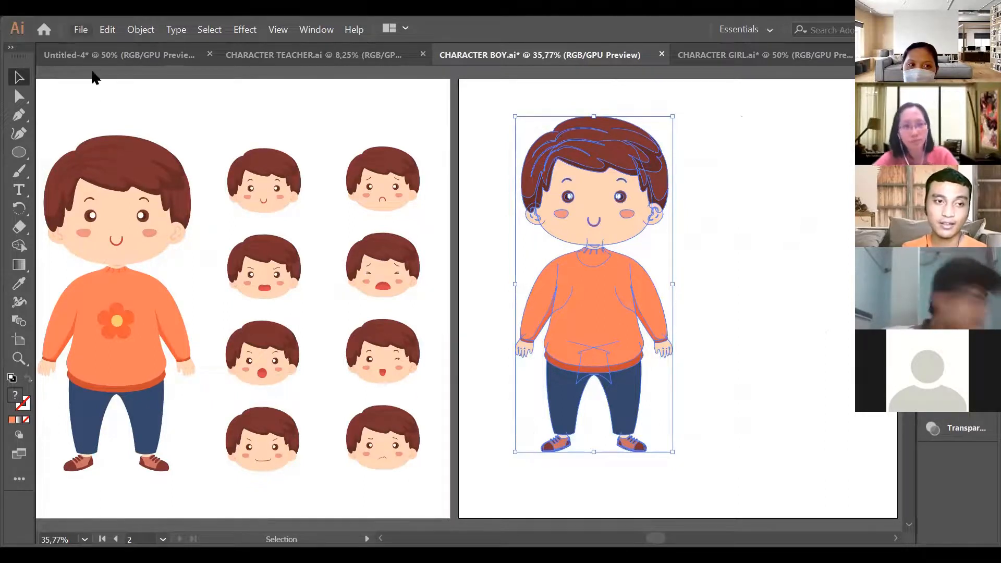
{"action": "left_click", "coordinate": [81, 29]}
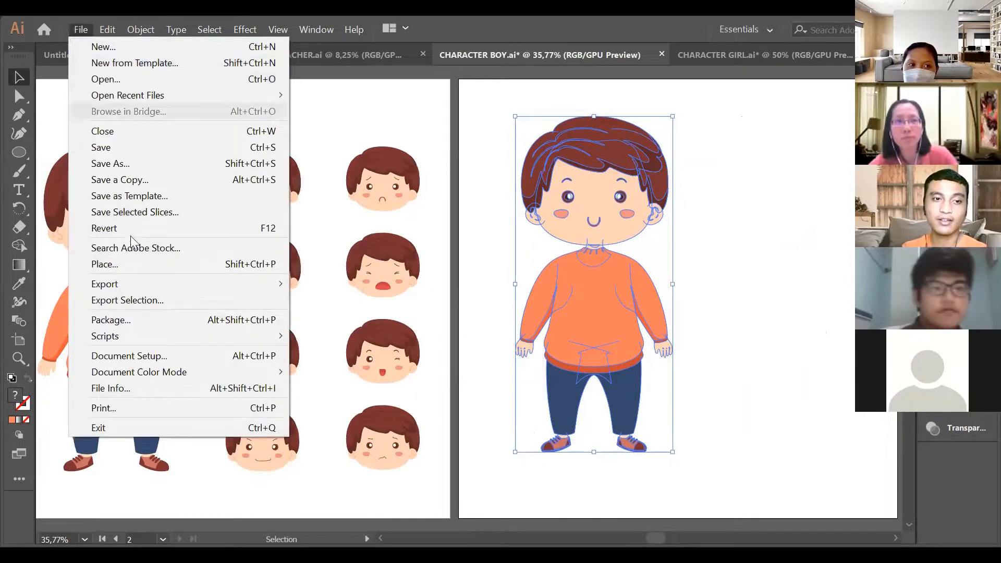
{"action": "left_click", "coordinate": [152, 300]}
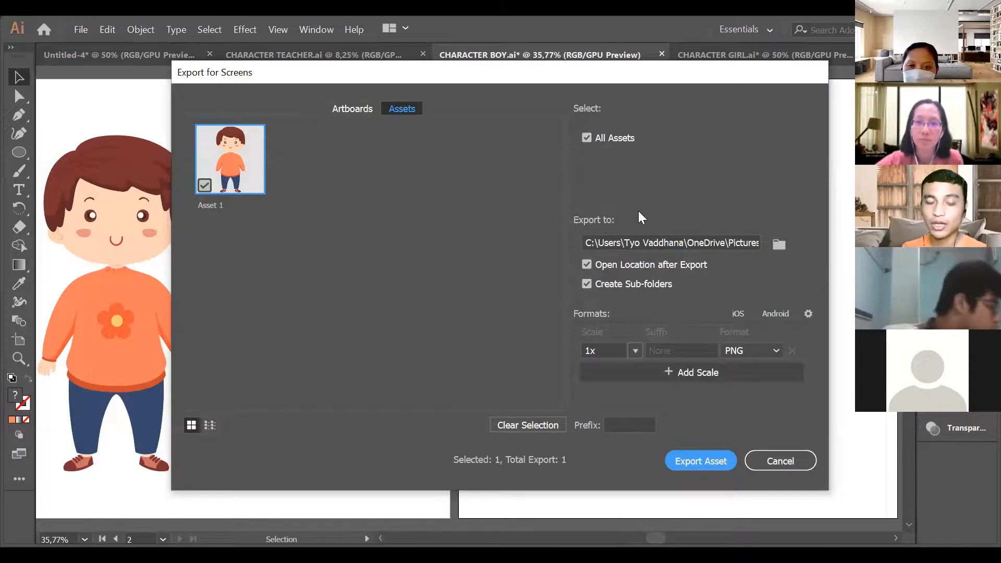
- Choose the DAY 2 folder inside WORKSHOP as the destination and export the boy asset as a 1x PNG
{"action": "left_click", "coordinate": [779, 245]}
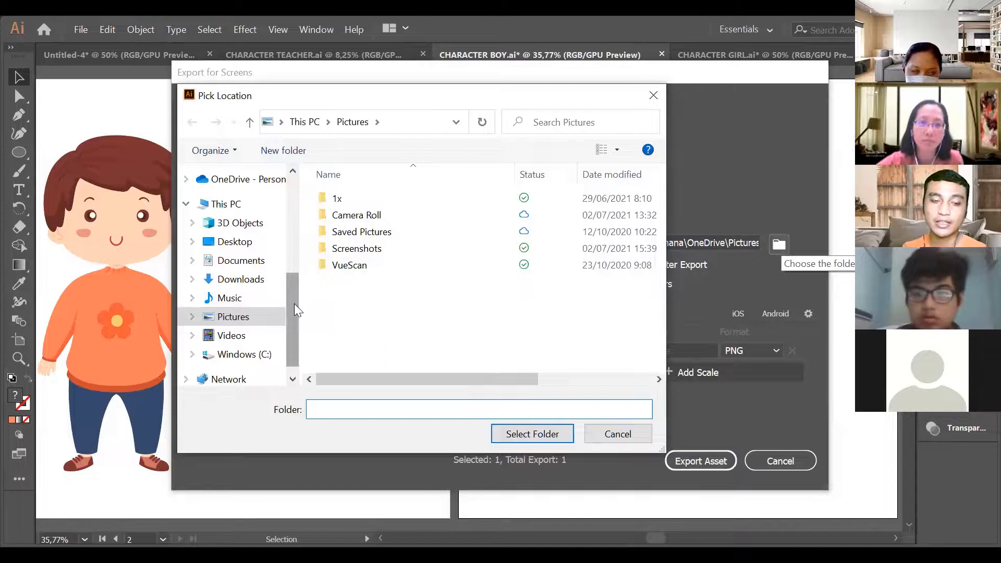
{"action": "left_click_drag", "start_coordinate": [294, 308], "coordinate": [298, 327]}
{"action": "scroll", "coordinate": [245, 216], "scroll_direction": "up", "scroll_amount": 3}
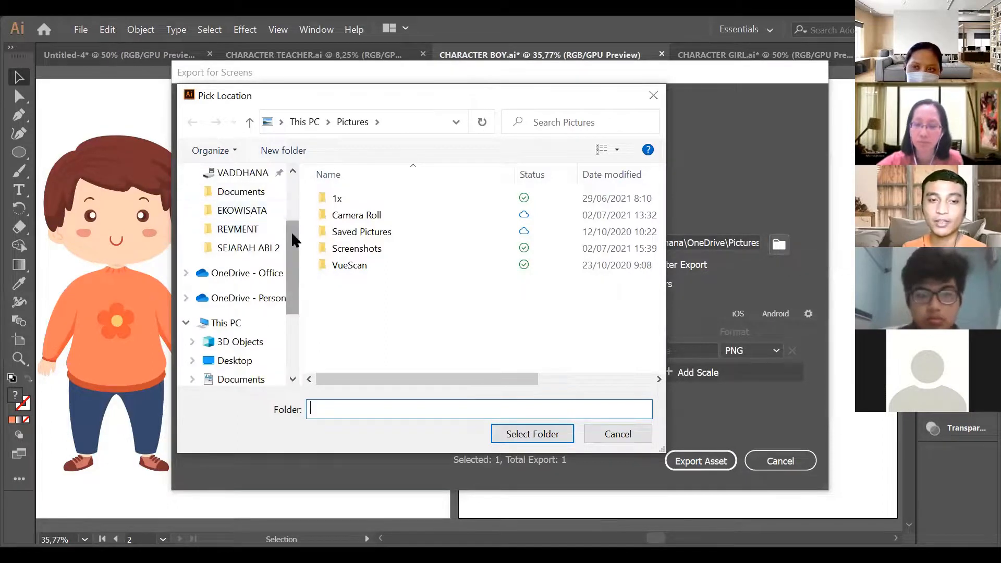
{"action": "scroll", "coordinate": [294, 229], "scroll_direction": "up", "scroll_amount": 2}
{"action": "left_click", "coordinate": [241, 191]}
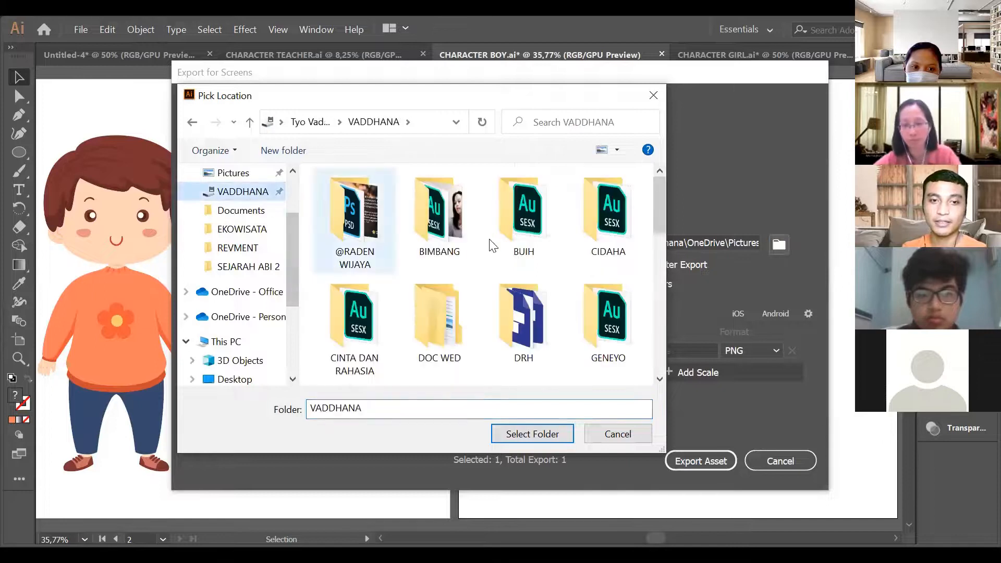
{"action": "scroll", "coordinate": [459, 301], "scroll_direction": "down", "scroll_amount": 10}
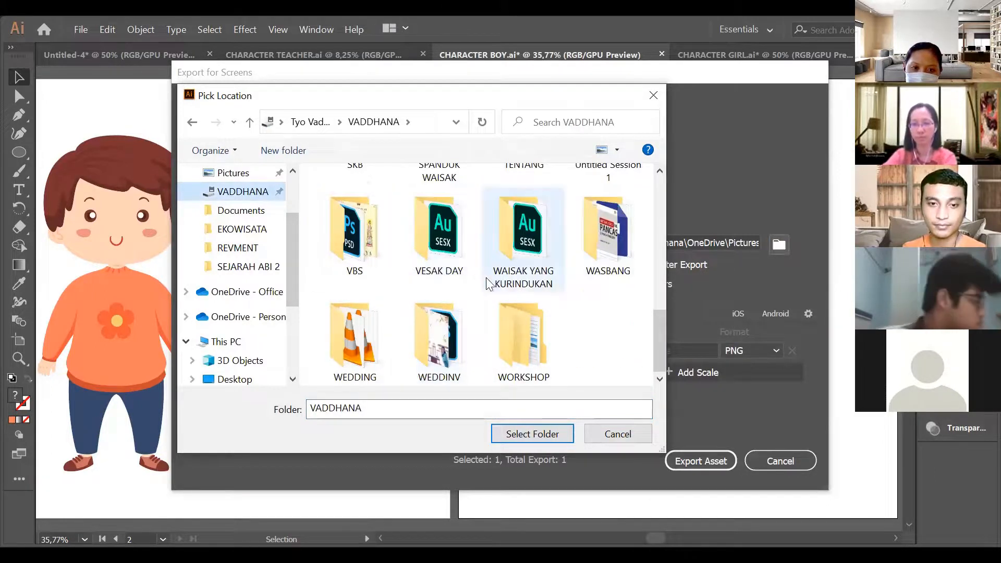
{"action": "double_click", "coordinate": [530, 335]}
{"action": "double_click", "coordinate": [355, 214]}
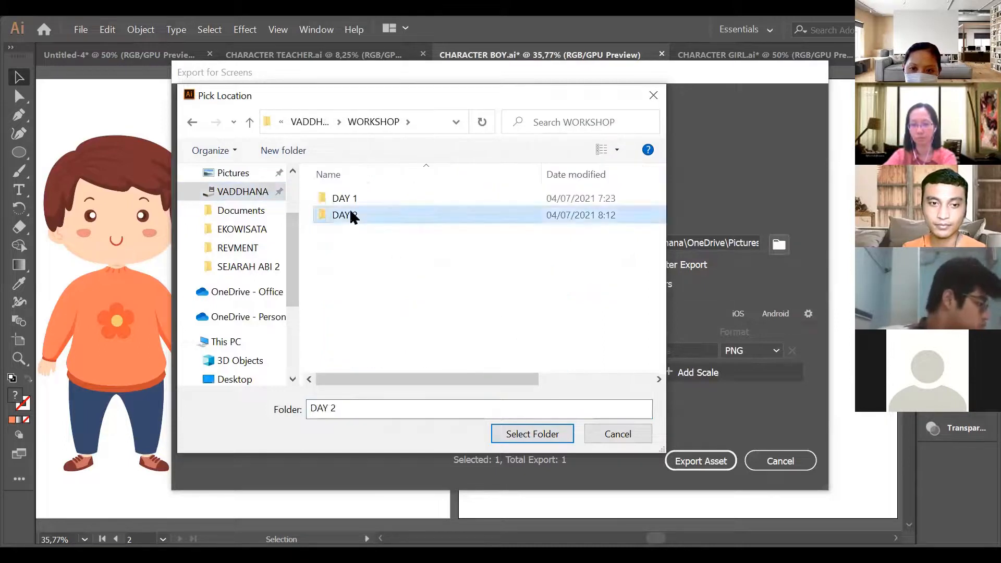
{"action": "left_click", "coordinate": [543, 437]}
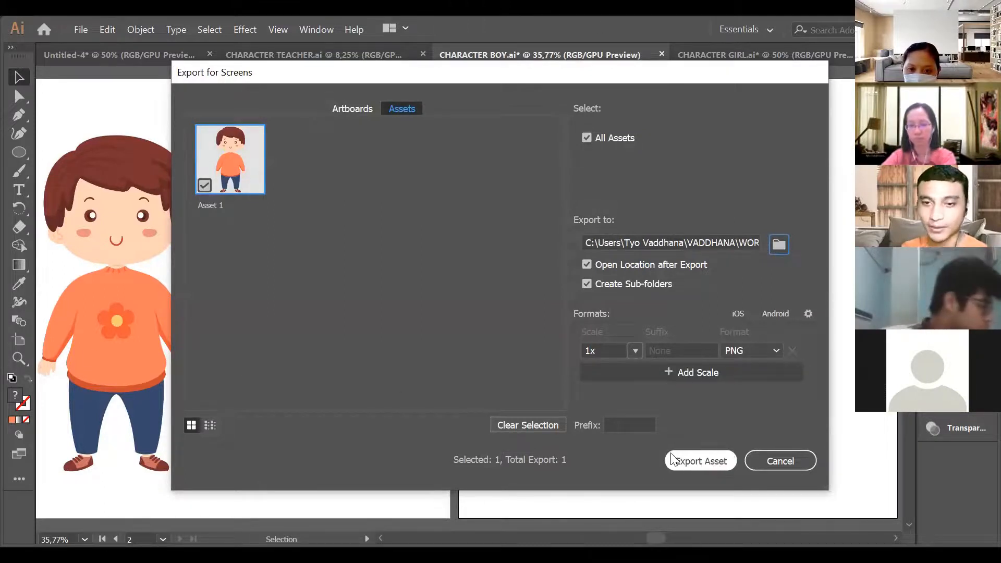
{"action": "left_click", "coordinate": [706, 469]}
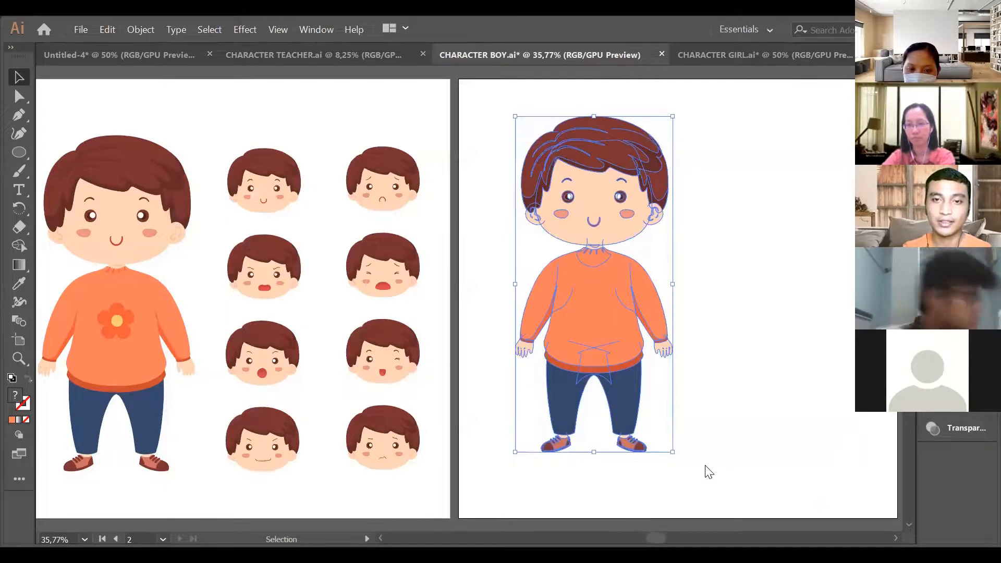
{"action": "left_click", "coordinate": [740, 328]}
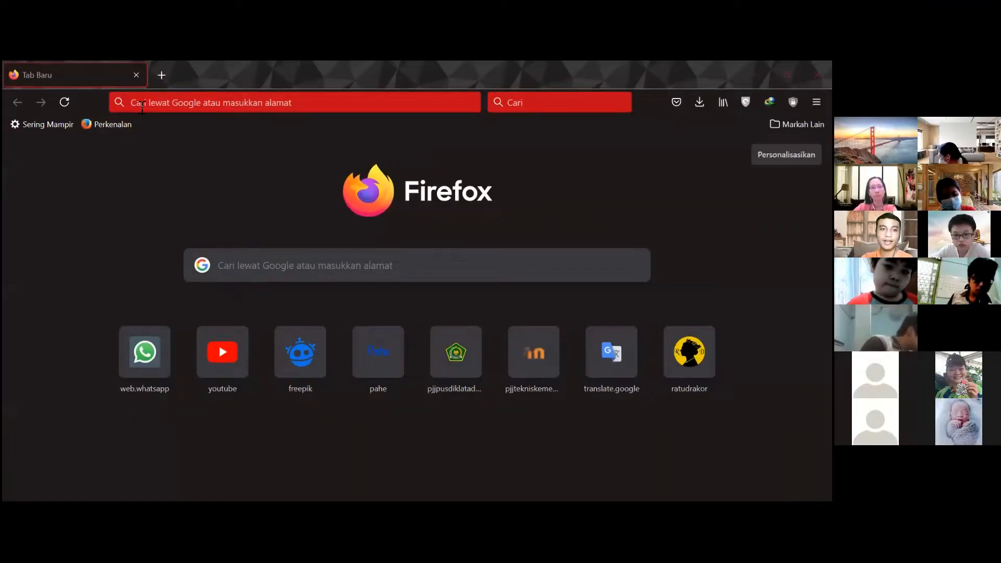
- Switch to Firefox and open the freepik.com website
{"action": "left_click", "coordinate": [142, 105]}
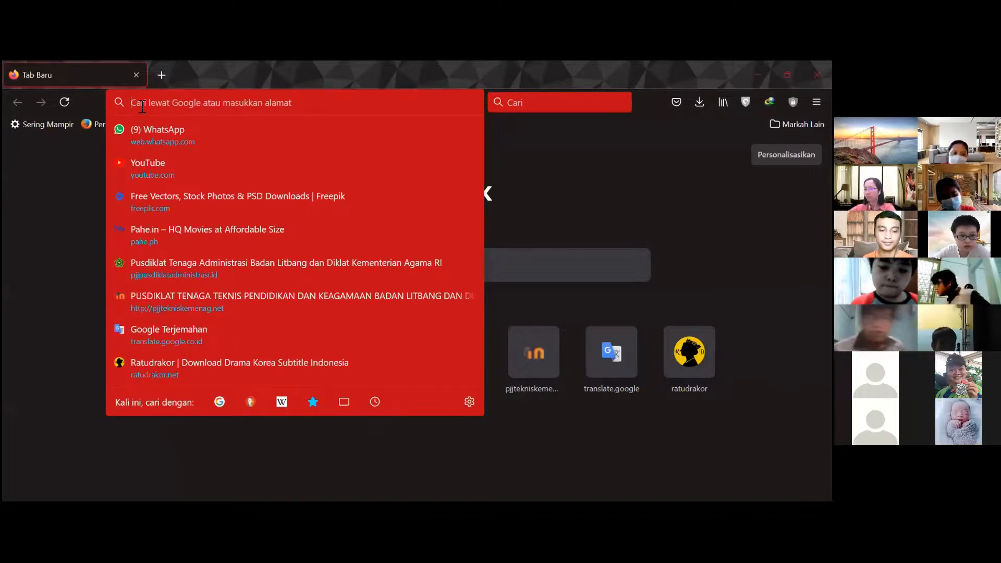
{"action": "type", "text": "freepik.com/"}
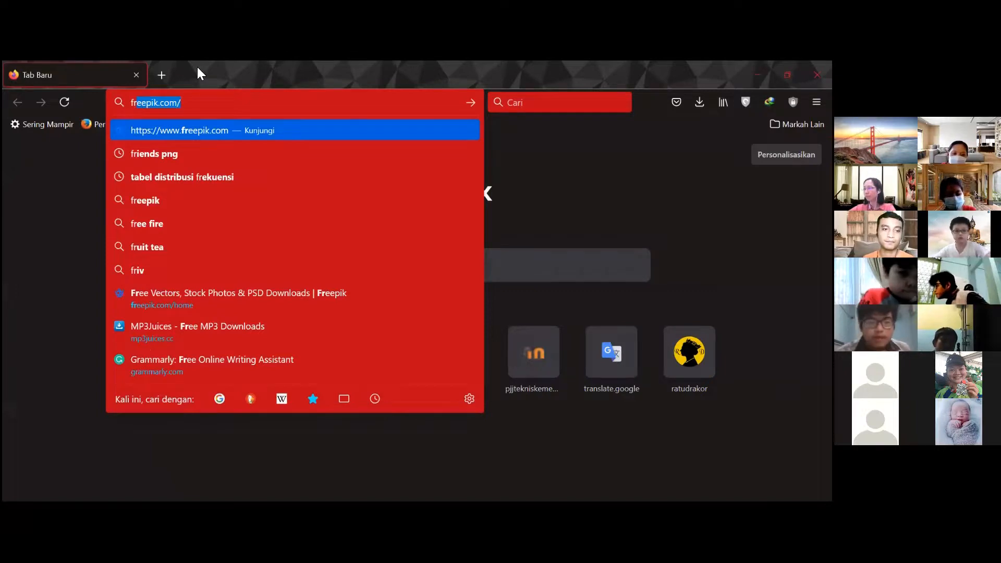
{"action": "key", "text": "Return"}
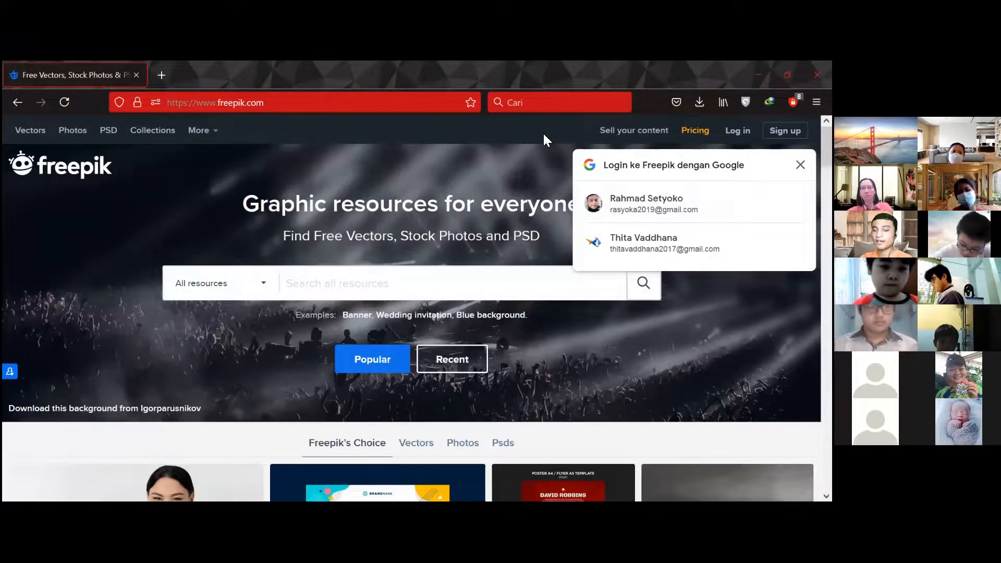
- Log in to Freepik with a Google account
{"action": "left_click", "coordinate": [737, 130]}
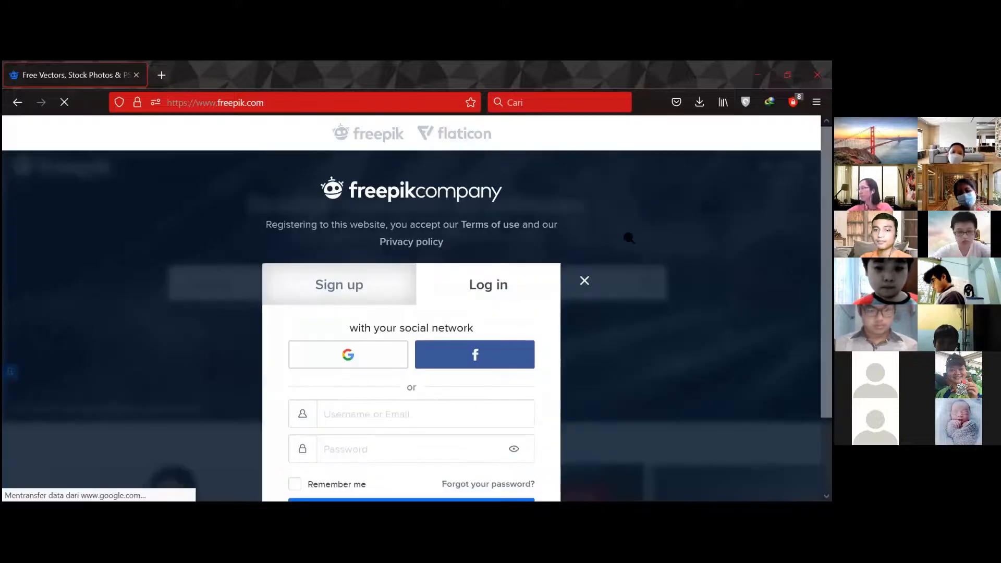
{"action": "scroll", "coordinate": [485, 264], "scroll_direction": "down", "scroll_amount": 2}
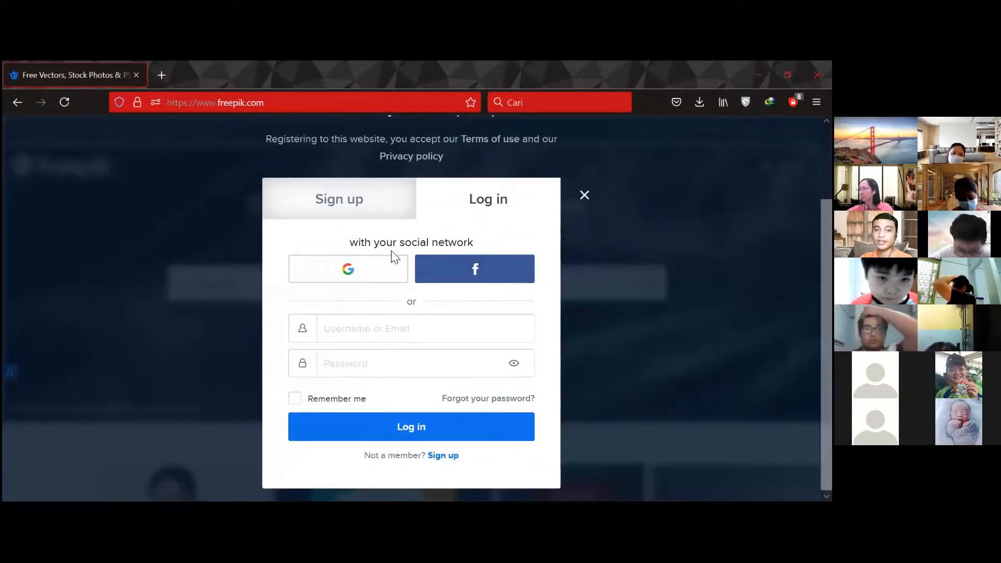
{"action": "left_click", "coordinate": [365, 274]}
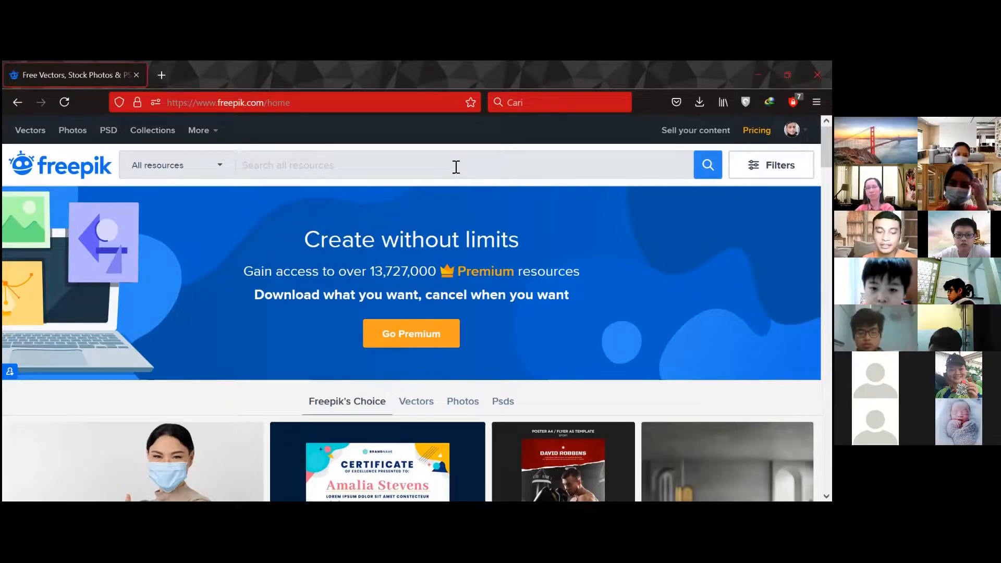
- Search all Freepik resources for "character" and hide the filter options to widen the results
{"action": "type", "text": "character"}
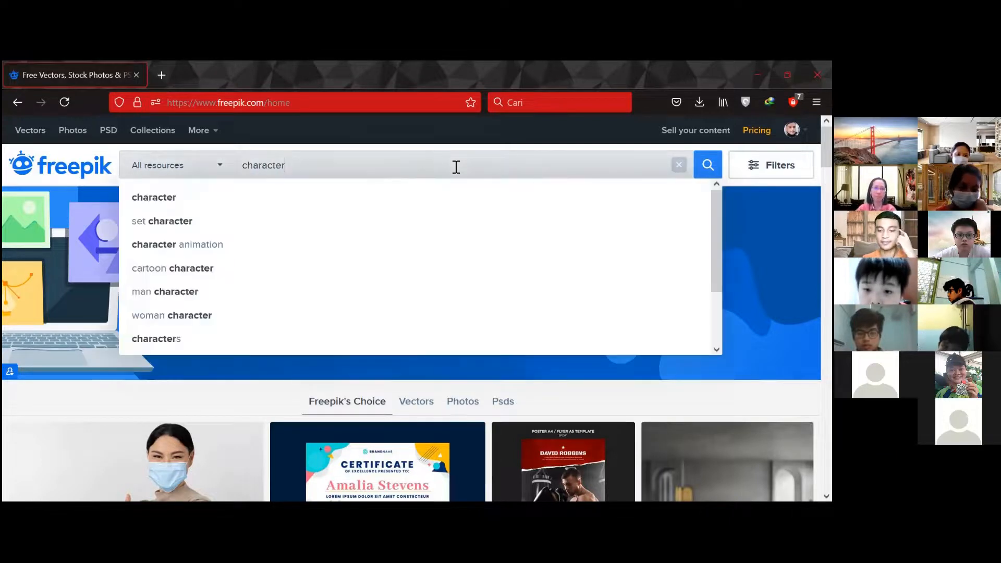
{"action": "key", "text": "Return"}
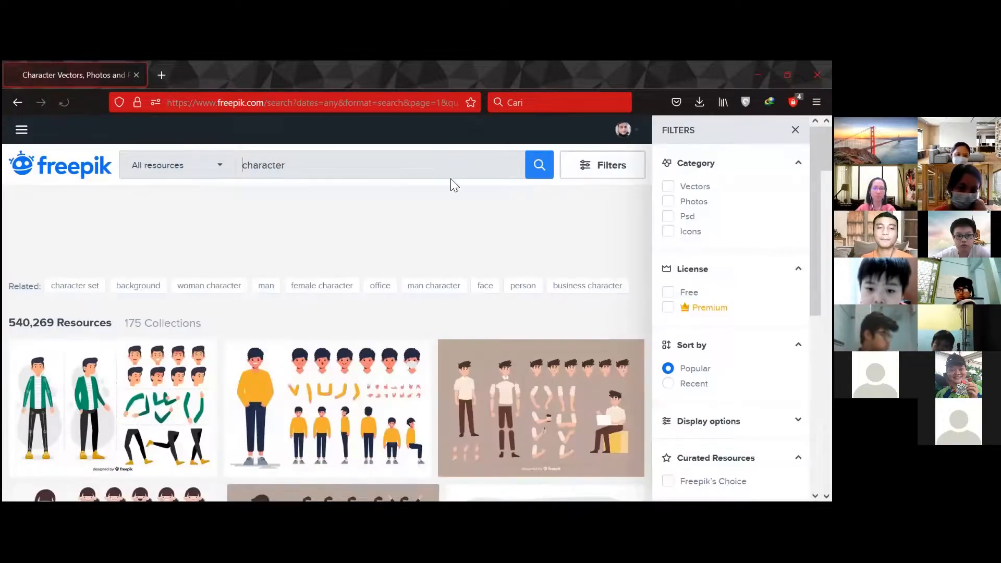
{"action": "scroll", "coordinate": [500, 226], "scroll_direction": "down", "scroll_amount": 3}
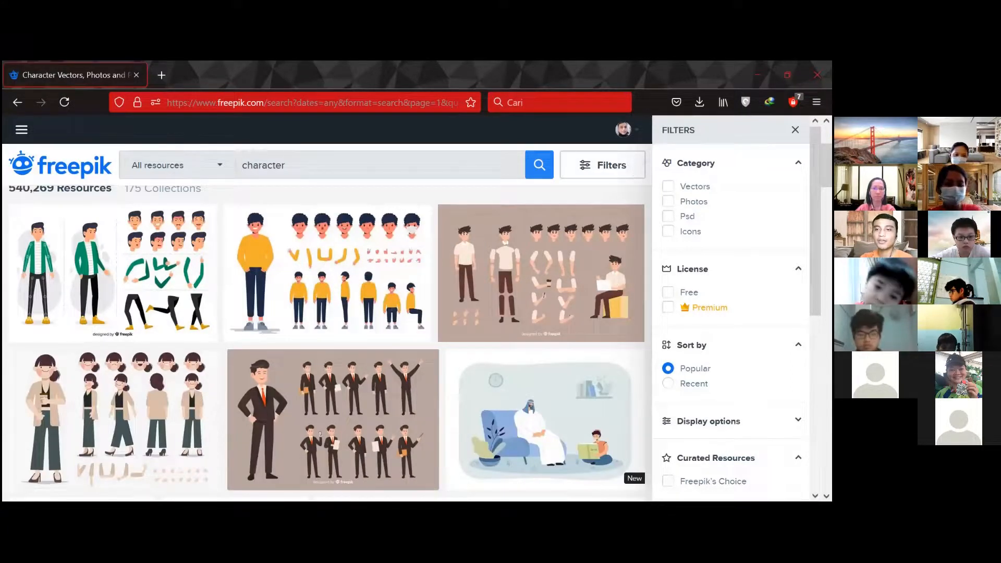
{"action": "left_click", "coordinate": [795, 130]}
- Browse the character results, compare the crown-marked premium sets with the free ones, and check the available filters
{"action": "scroll", "coordinate": [661, 254], "scroll_direction": "down", "scroll_amount": 1}
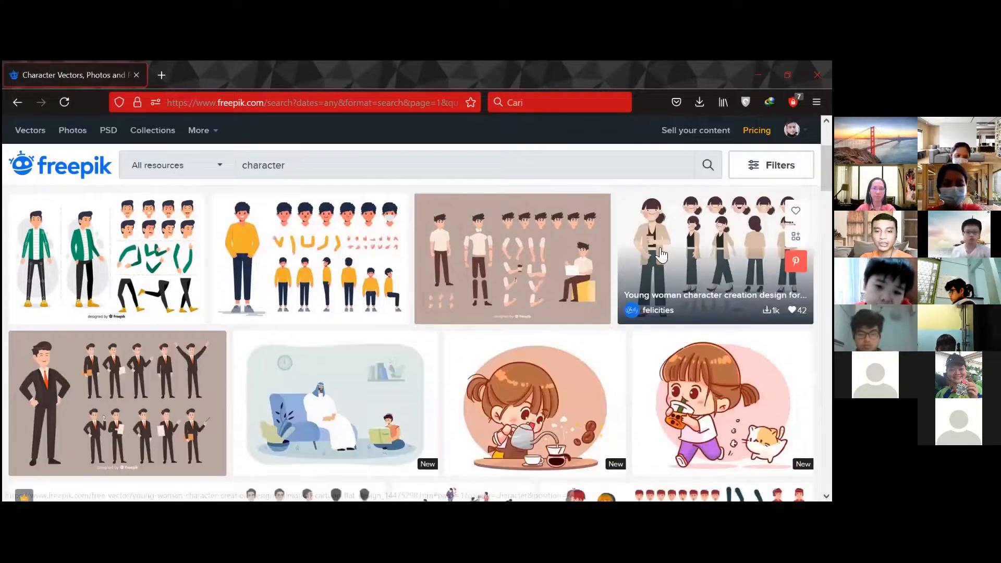
{"action": "scroll", "coordinate": [661, 255], "scroll_direction": "down", "scroll_amount": 8}
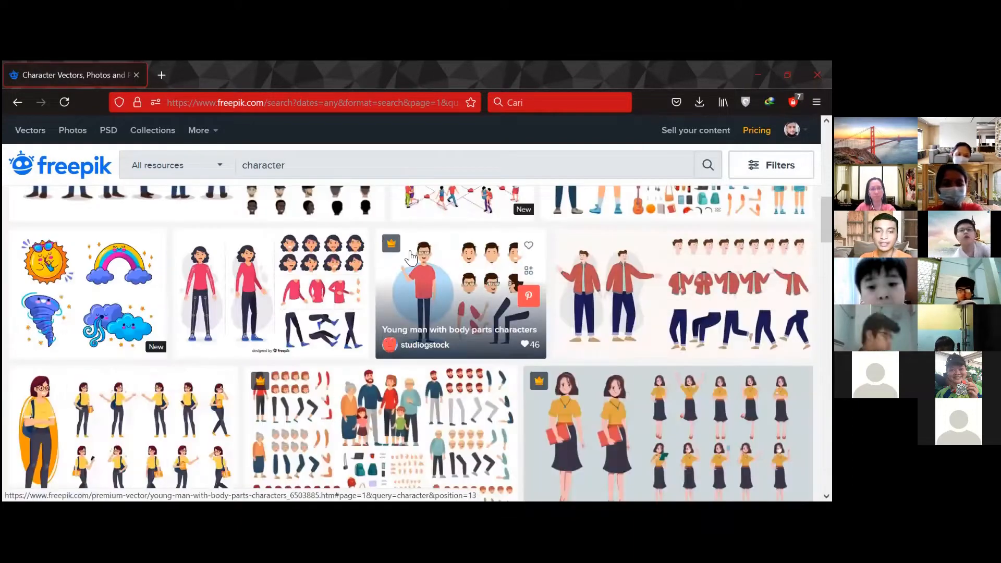
{"action": "key", "text": "ctrl+plus"}
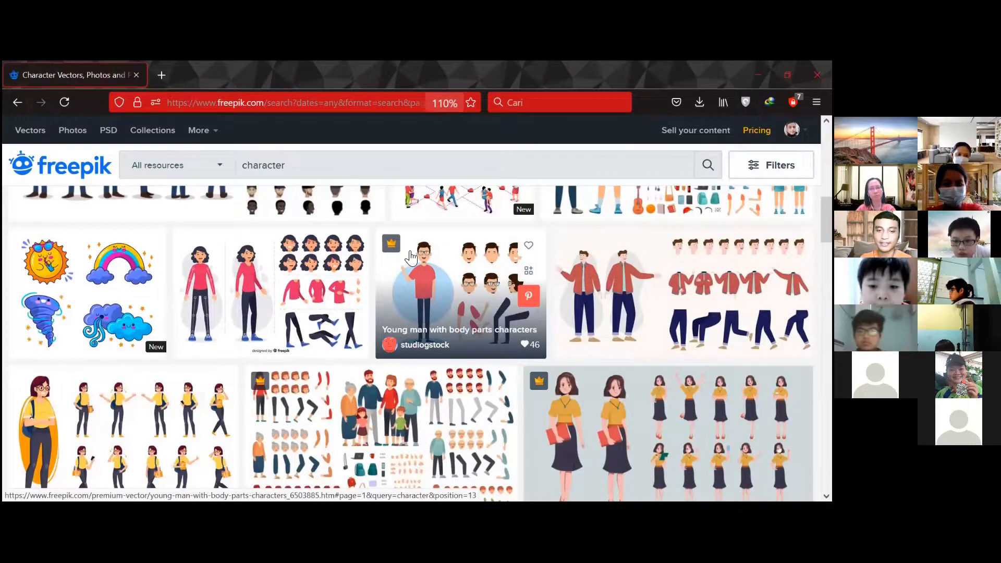
{"action": "key", "text": "ctrl+minus"}
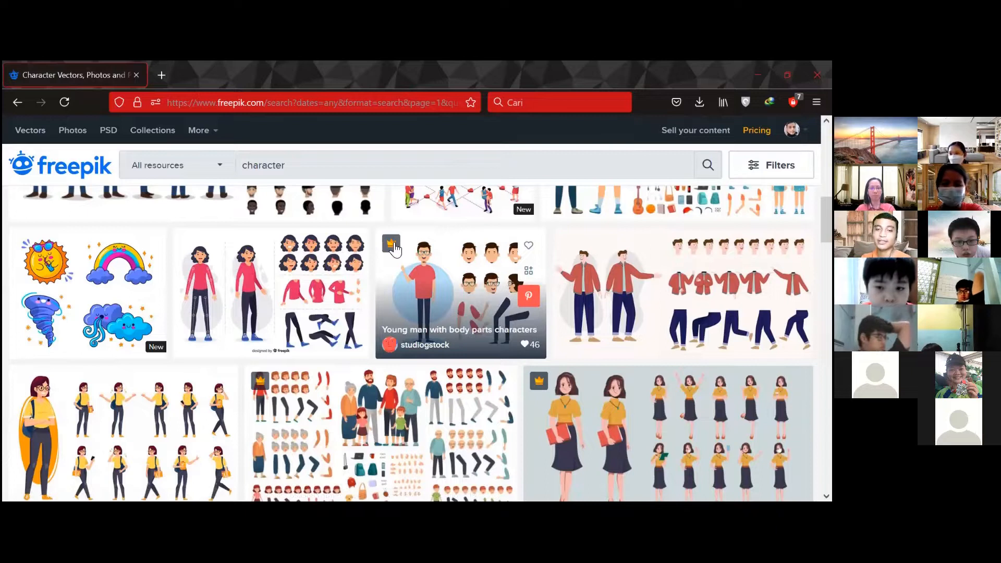
{"action": "scroll", "coordinate": [616, 261], "scroll_direction": "up", "scroll_amount": 4}
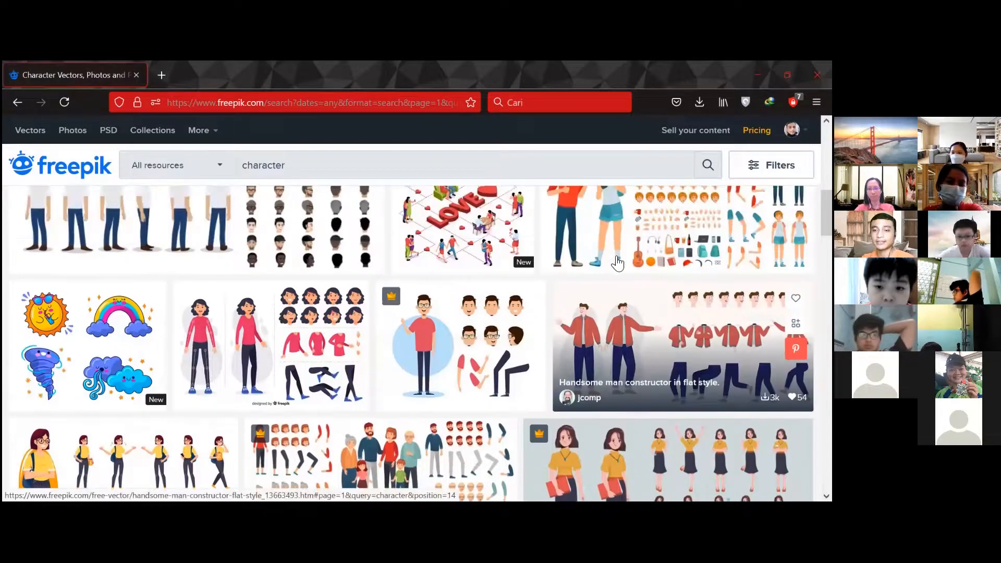
{"action": "scroll", "coordinate": [614, 258], "scroll_direction": "up", "scroll_amount": 3}
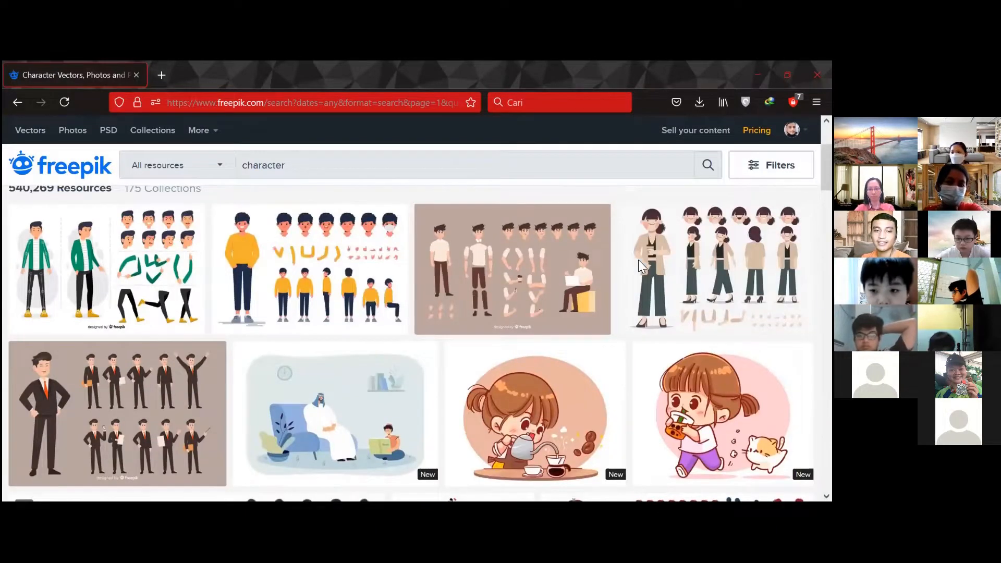
{"action": "scroll", "coordinate": [638, 266], "scroll_direction": "up", "scroll_amount": 3}
{"action": "scroll", "coordinate": [313, 292], "scroll_direction": "down", "scroll_amount": 4}
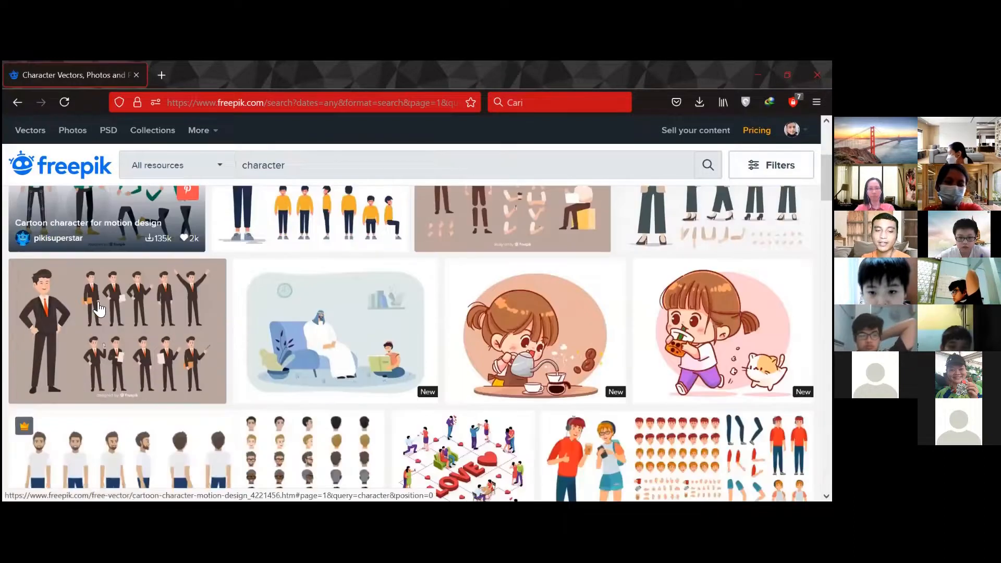
{"action": "scroll", "coordinate": [208, 317], "scroll_direction": "down", "scroll_amount": 1}
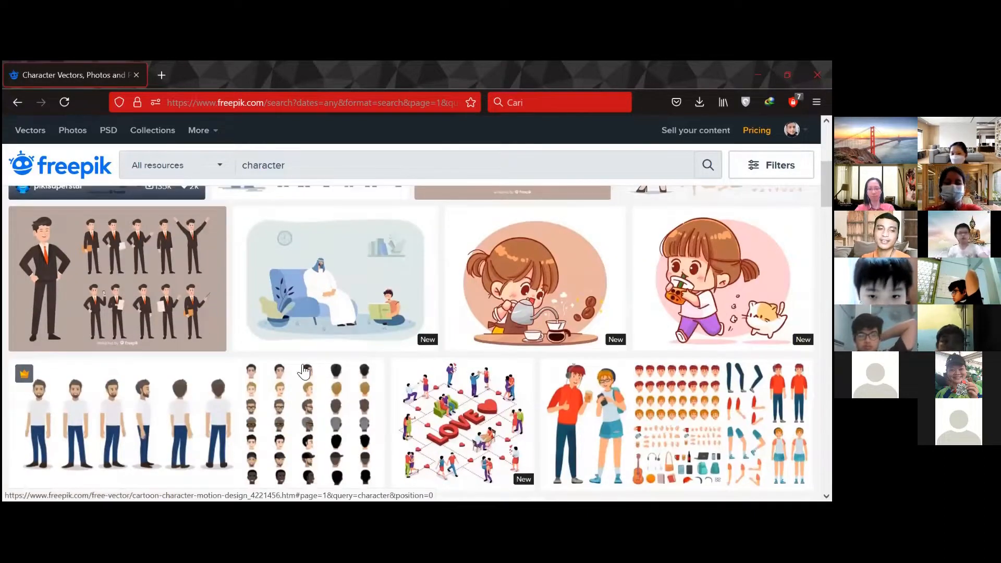
{"action": "scroll", "coordinate": [209, 317], "scroll_direction": "down", "scroll_amount": 8}
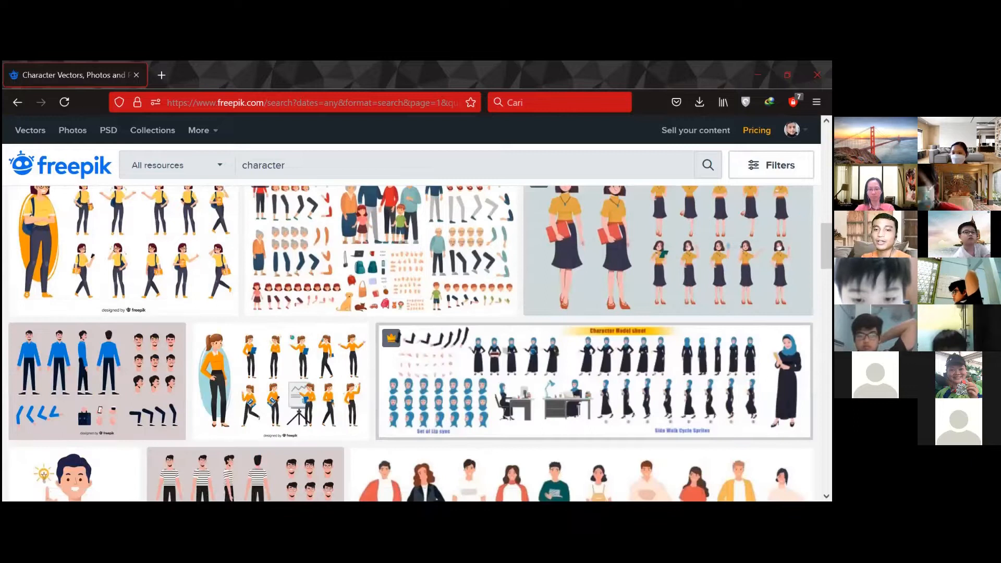
{"action": "scroll", "coordinate": [381, 300], "scroll_direction": "up", "scroll_amount": 1}
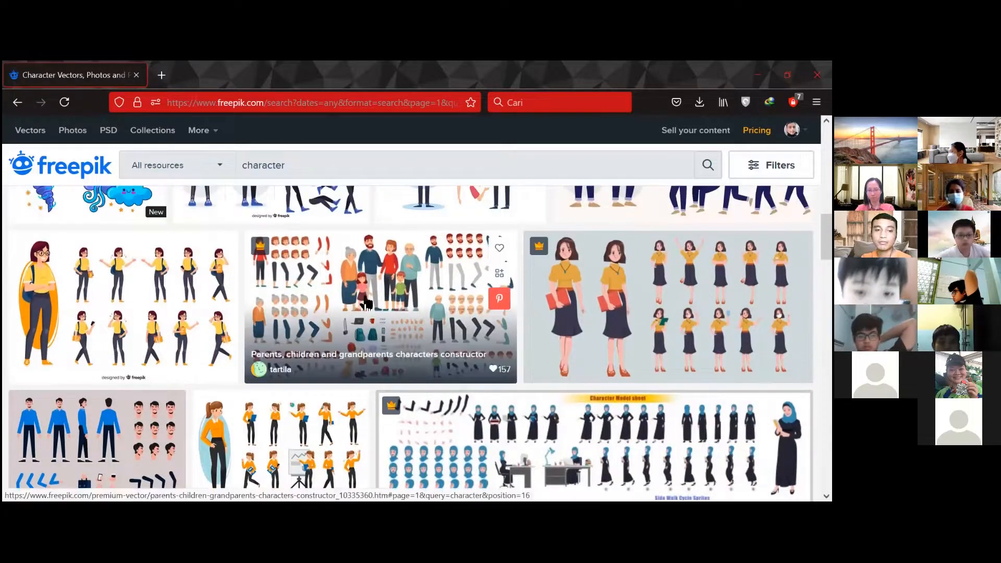
{"action": "scroll", "coordinate": [652, 255], "scroll_direction": "up", "scroll_amount": 2}
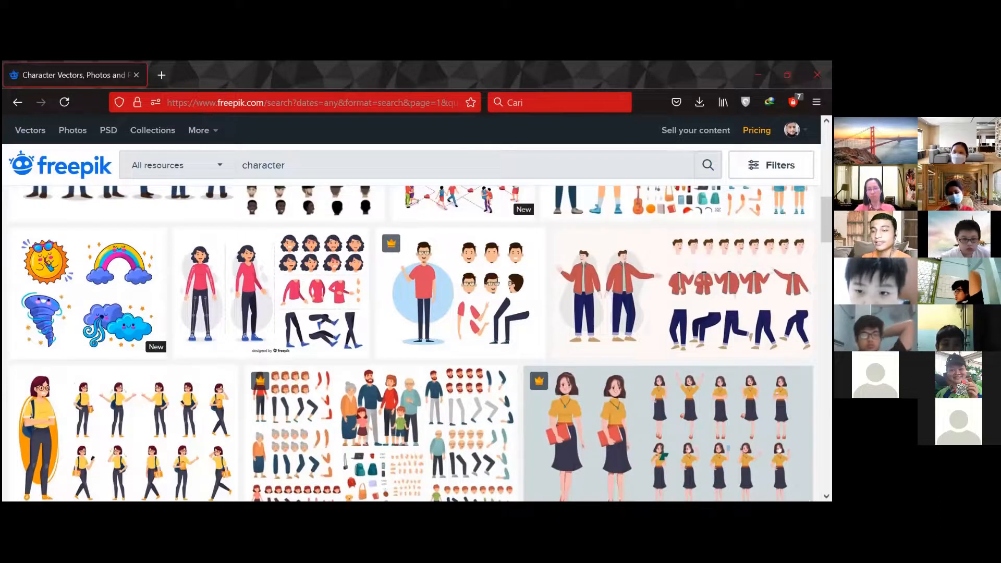
{"action": "left_click", "coordinate": [771, 165]}
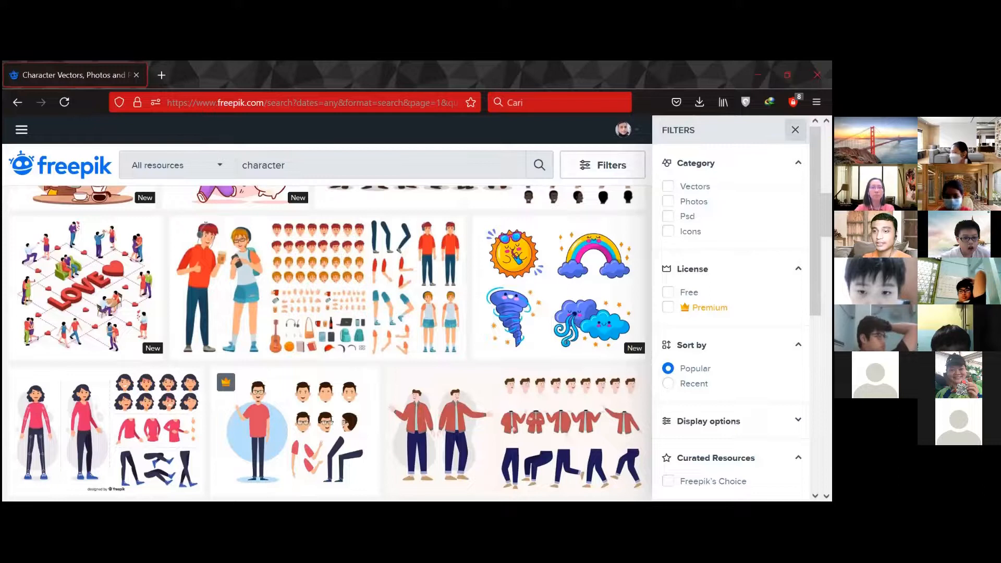
{"action": "left_click", "coordinate": [795, 129]}
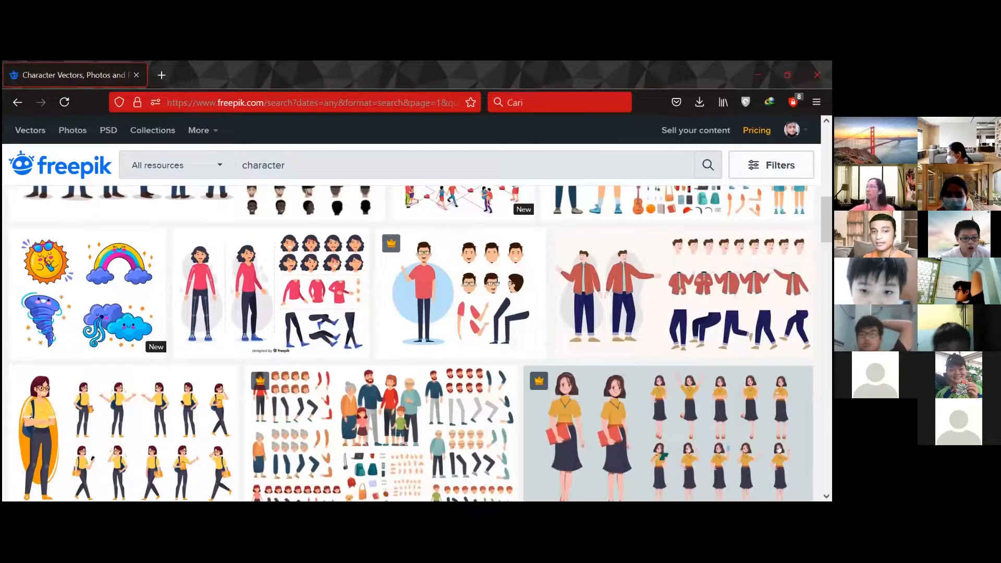
- Filter the character results to the Vectors category with the Free license and look through the remaining sets
{"action": "left_click", "coordinate": [771, 165]}
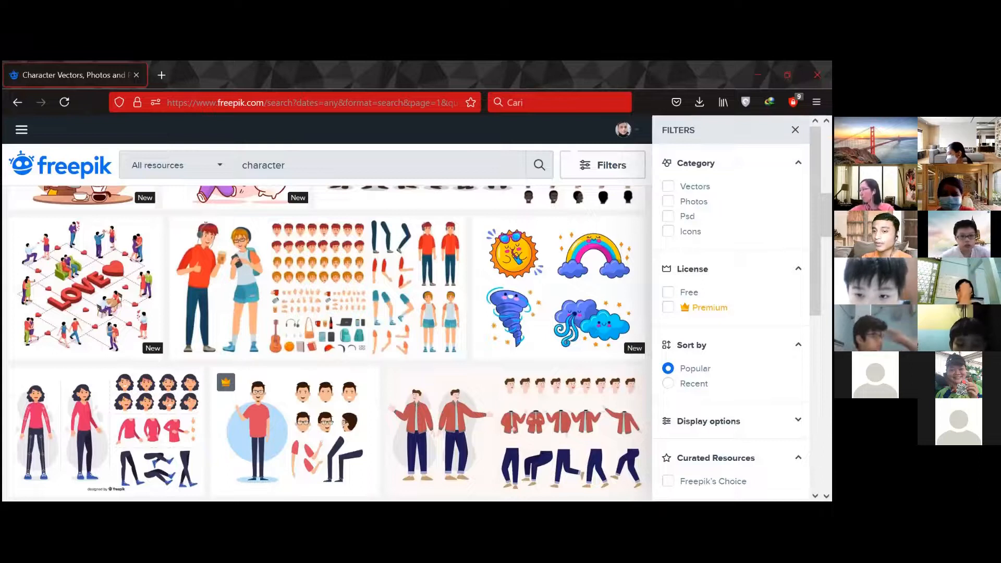
{"action": "left_click", "coordinate": [668, 186]}
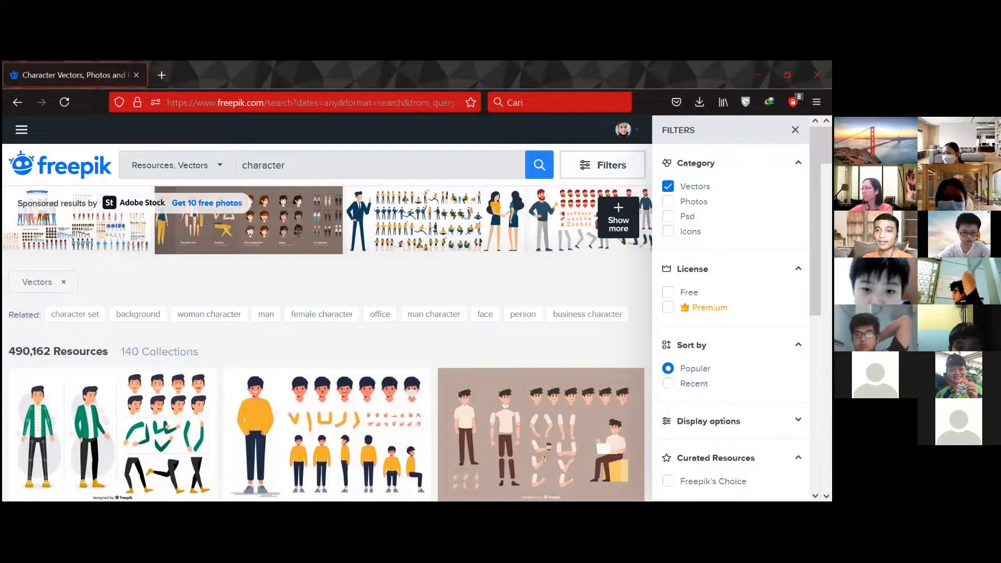
{"action": "left_click", "coordinate": [668, 292]}
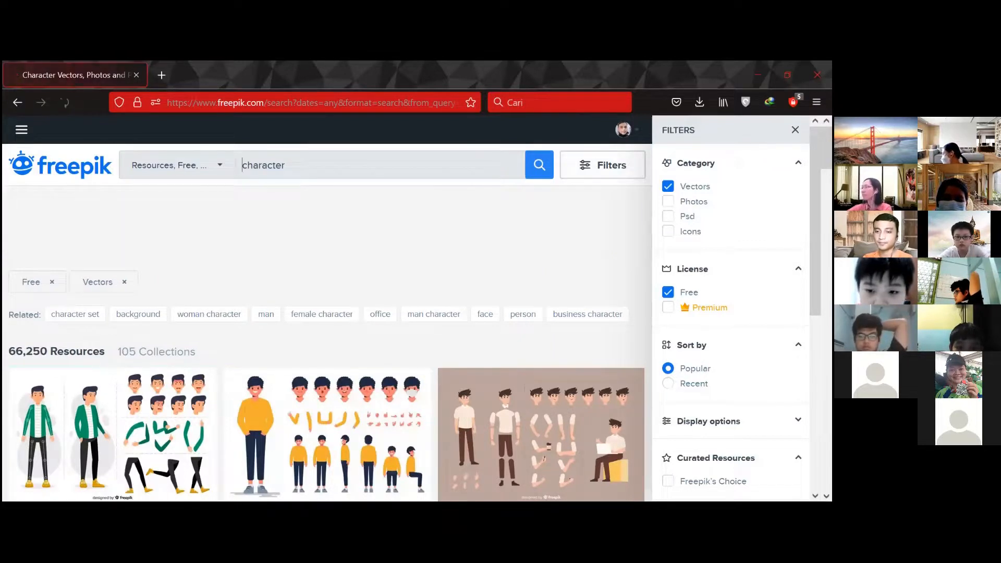
{"action": "left_click", "coordinate": [794, 130]}
{"action": "scroll", "coordinate": [617, 316], "scroll_direction": "down", "scroll_amount": 3}
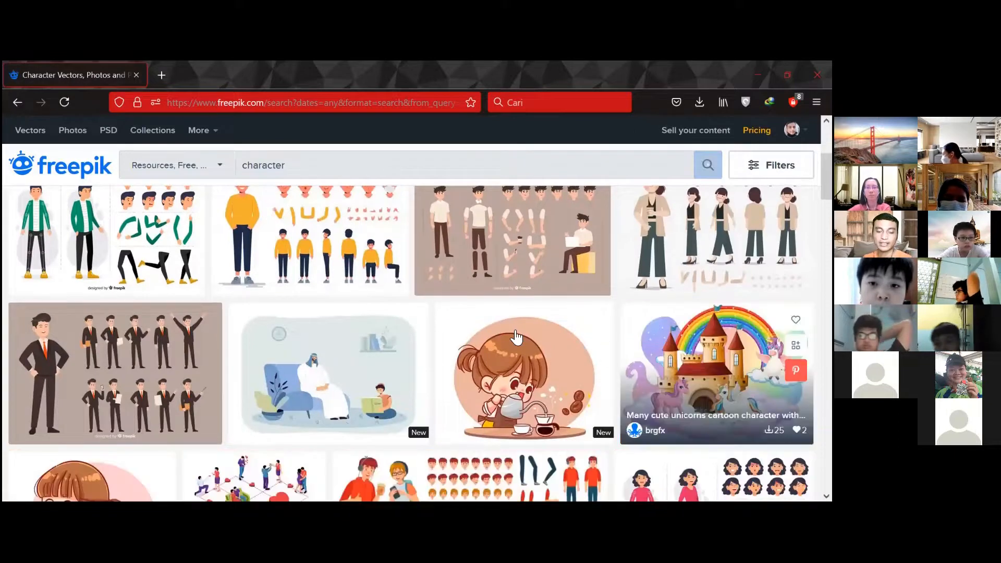
{"action": "scroll", "coordinate": [516, 339], "scroll_direction": "down", "scroll_amount": 5}
{"action": "scroll", "coordinate": [630, 346], "scroll_direction": "down", "scroll_amount": 5}
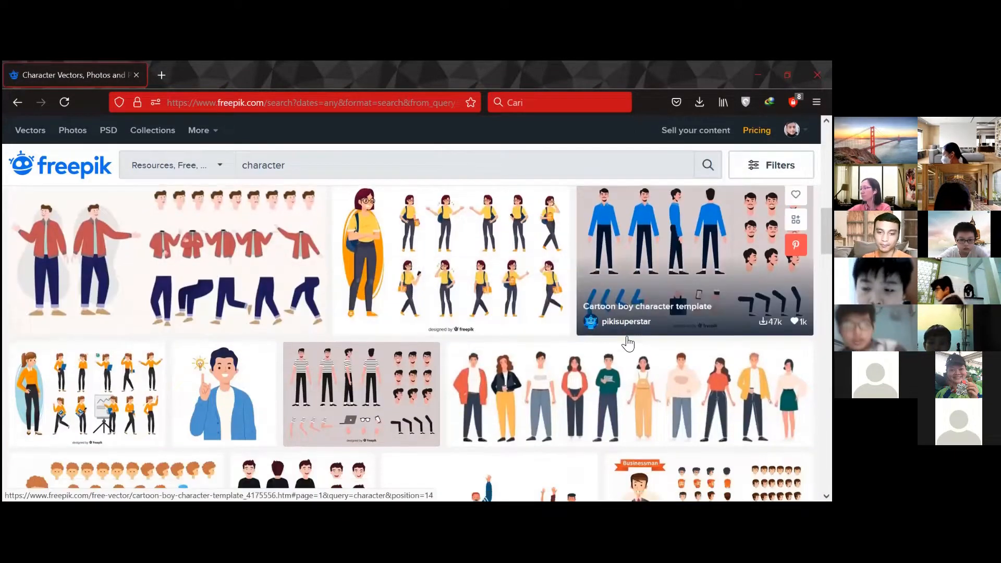
{"action": "scroll", "coordinate": [628, 344], "scroll_direction": "down", "scroll_amount": 8}
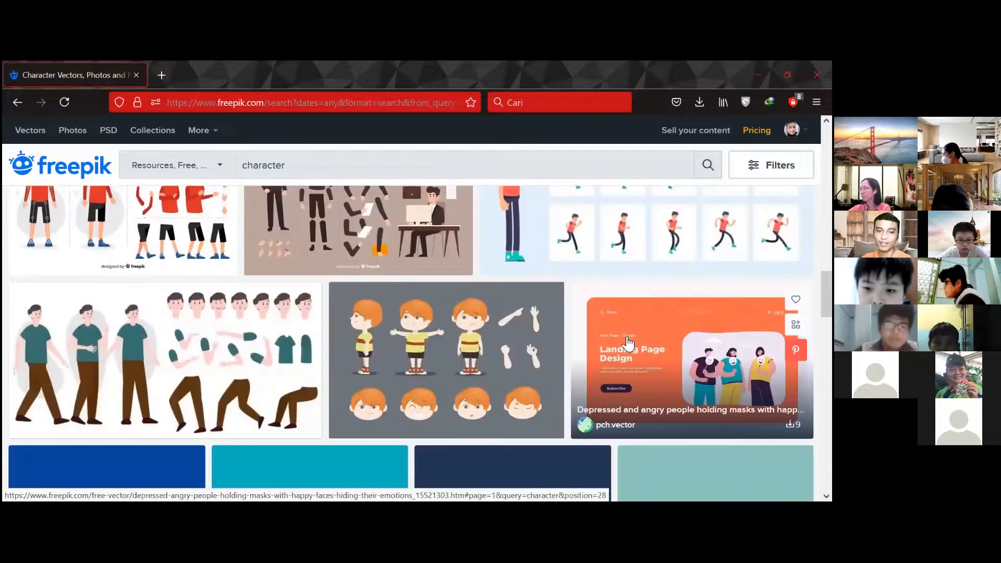
{"action": "scroll", "coordinate": [312, 170], "scroll_direction": "up", "scroll_amount": 15}
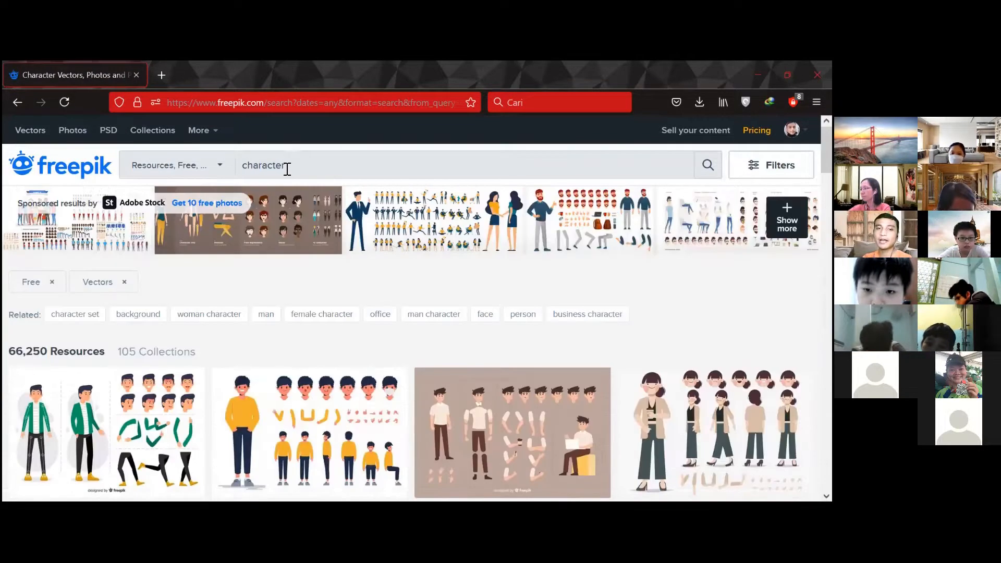
- Replace the search term with "cute animals" and run the search within the free vectors
{"action": "left_click_drag", "start_coordinate": [287, 170], "coordinate": [238, 167]}
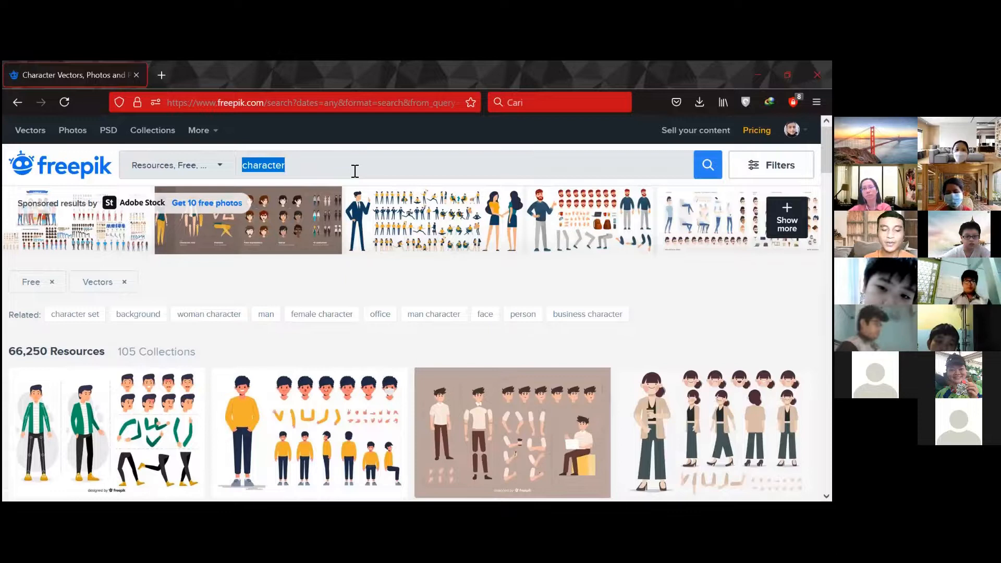
{"action": "type", "text": "cute"}
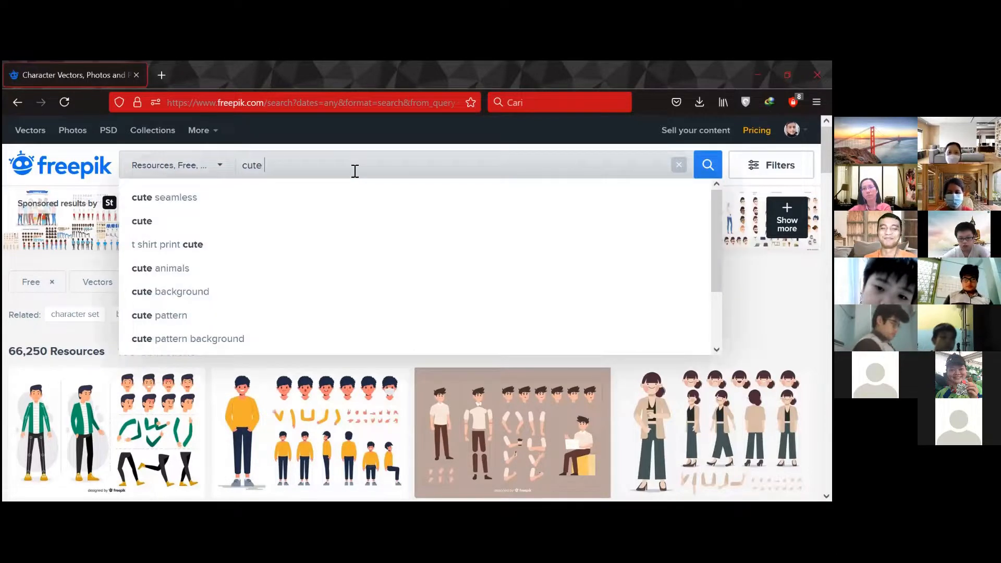
{"action": "type", "text": " cha"}
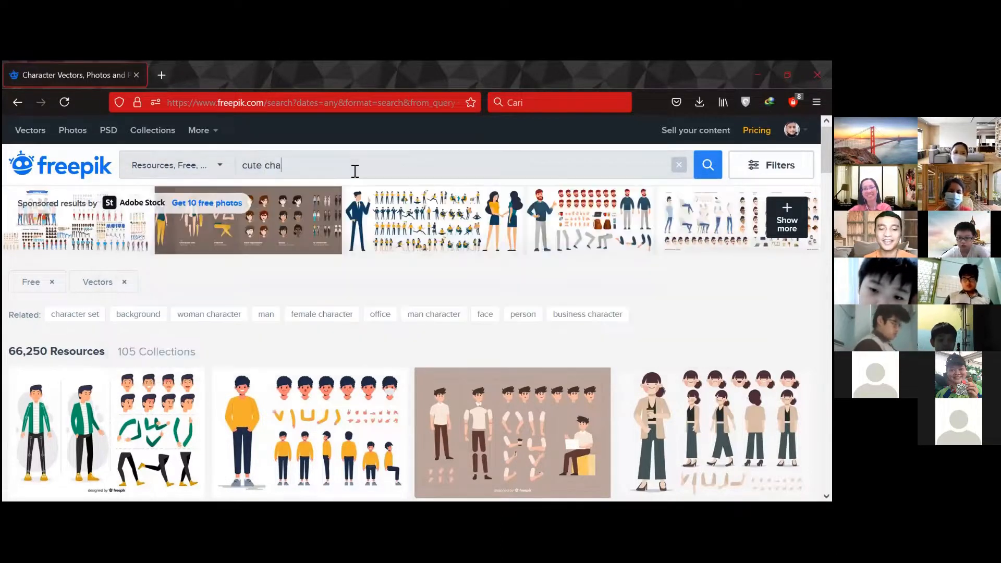
{"action": "type", "text": "racter"}
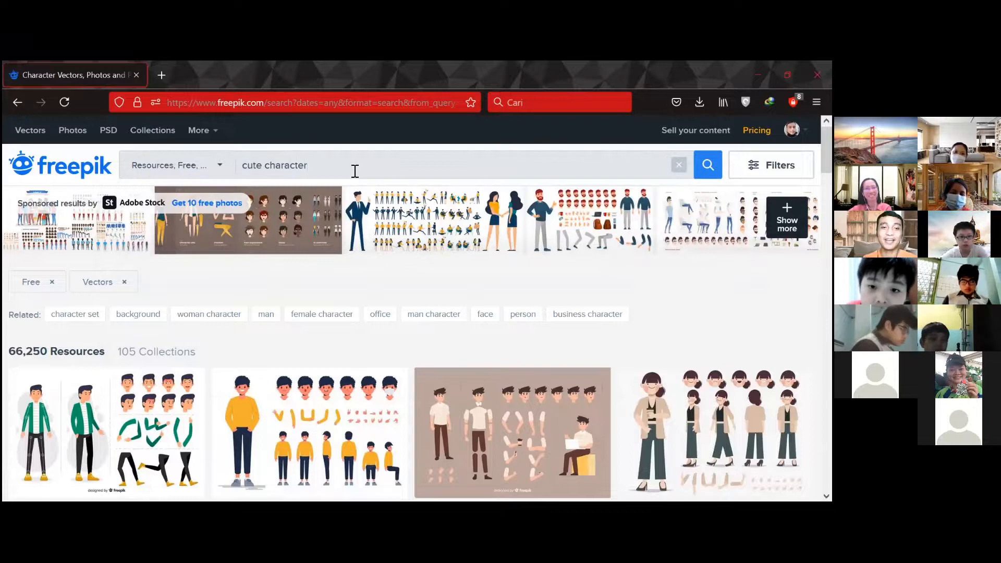
{"action": "key", "text": "ctrl+BackSpace"}
{"action": "type", "text": "animals"}
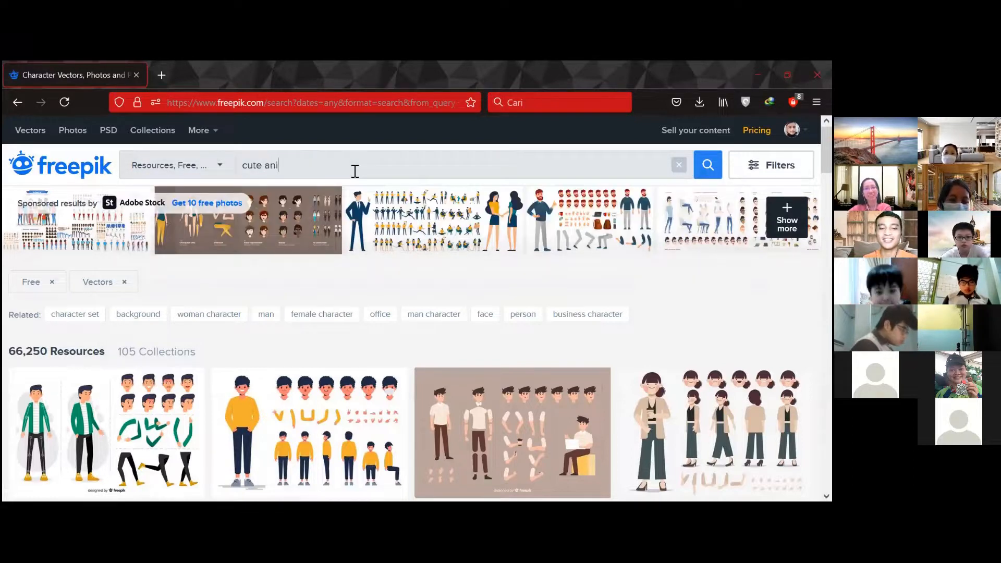
{"action": "key", "text": "Return"}
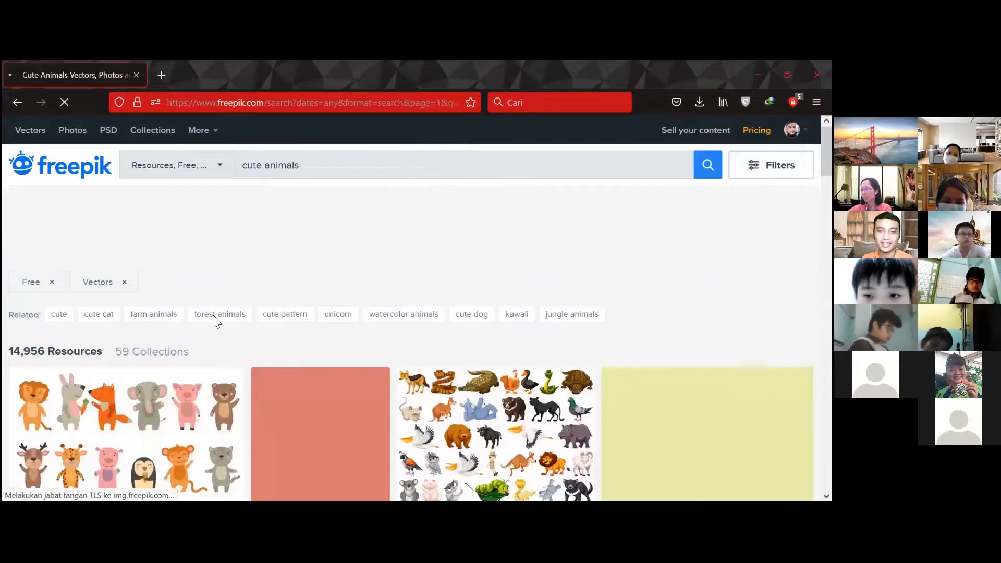
- Browse the cute animals results and examine the different styles of animal vector sets on offer
{"action": "scroll", "coordinate": [380, 308], "scroll_direction": "down", "scroll_amount": 5}
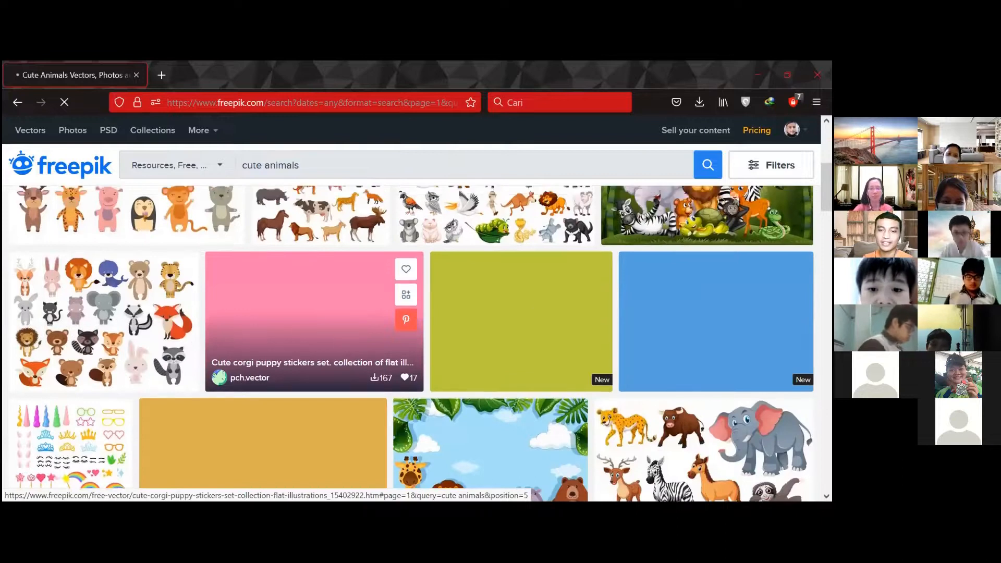
{"action": "scroll", "coordinate": [625, 328], "scroll_direction": "up", "scroll_amount": 2}
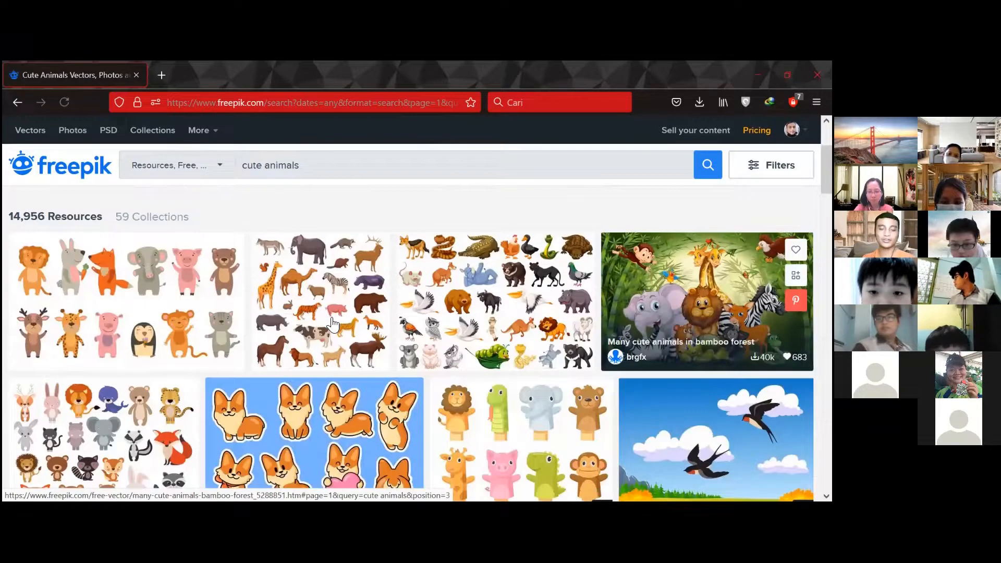
{"action": "scroll", "coordinate": [333, 324], "scroll_direction": "down", "scroll_amount": 3}
{"action": "scroll", "coordinate": [332, 324], "scroll_direction": "down", "scroll_amount": 2}
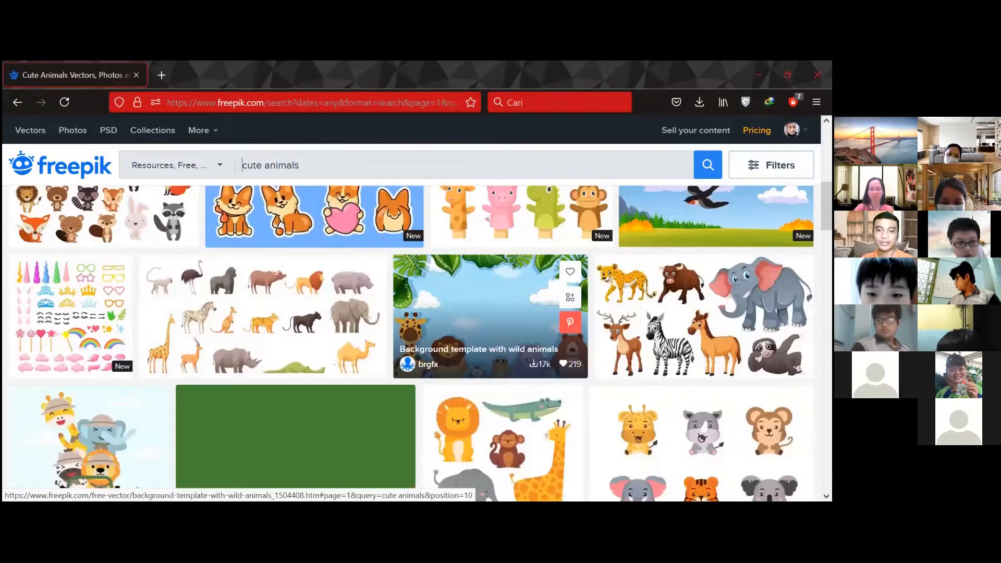
{"action": "scroll", "coordinate": [625, 323], "scroll_direction": "down", "scroll_amount": 3}
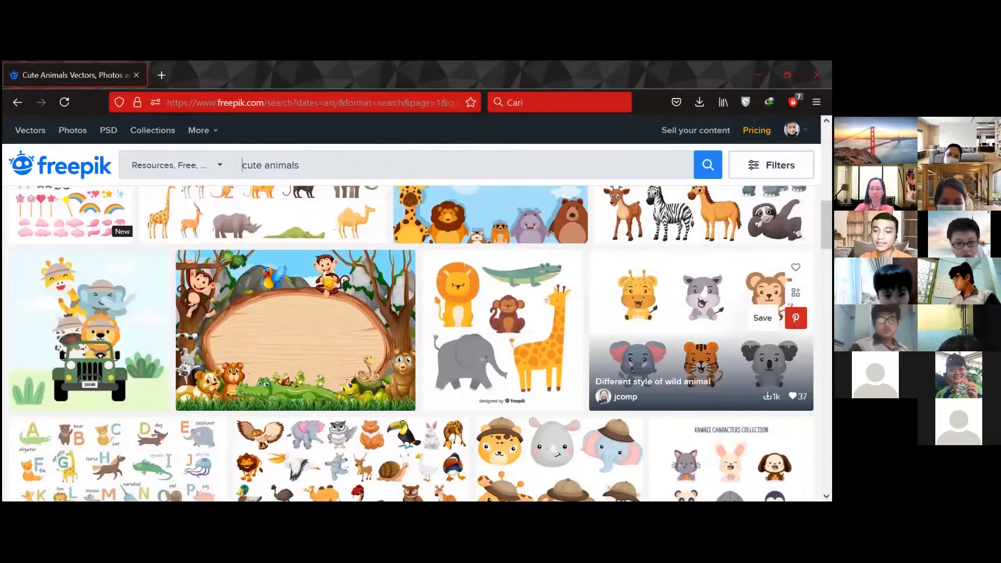
{"action": "scroll", "coordinate": [626, 323], "scroll_direction": "down", "scroll_amount": 3}
{"action": "scroll", "coordinate": [346, 205], "scroll_direction": "down", "scroll_amount": 1}
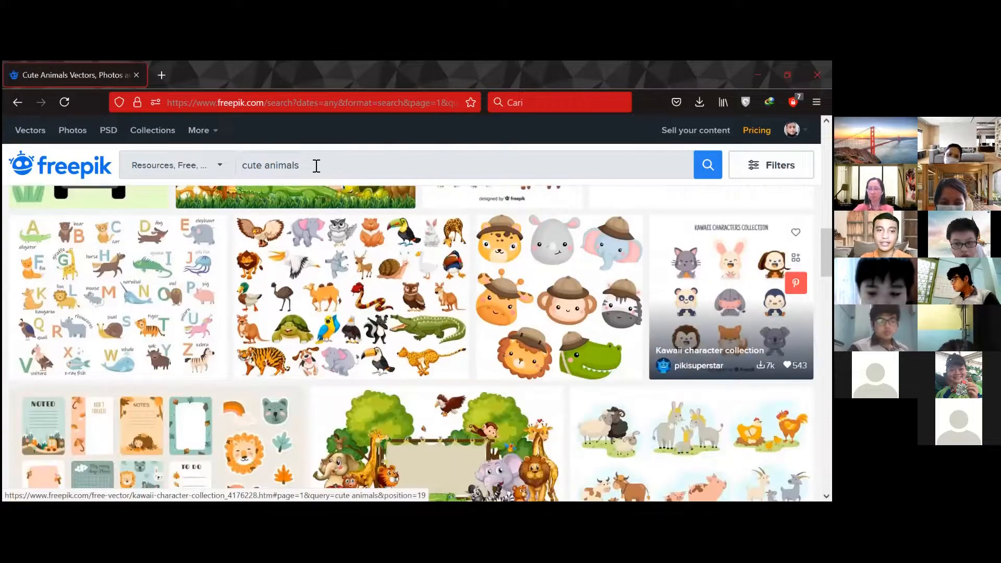
{"action": "scroll", "coordinate": [282, 165], "scroll_direction": "up", "scroll_amount": 5}
{"action": "scroll", "coordinate": [271, 166], "scroll_direction": "up", "scroll_amount": 5}
- Search the free vectors for "cute family" and look through the family illustrations
{"action": "double_click", "coordinate": [267, 165]}
{"action": "type", "text": "amily"}
{"action": "key", "text": "Return"}
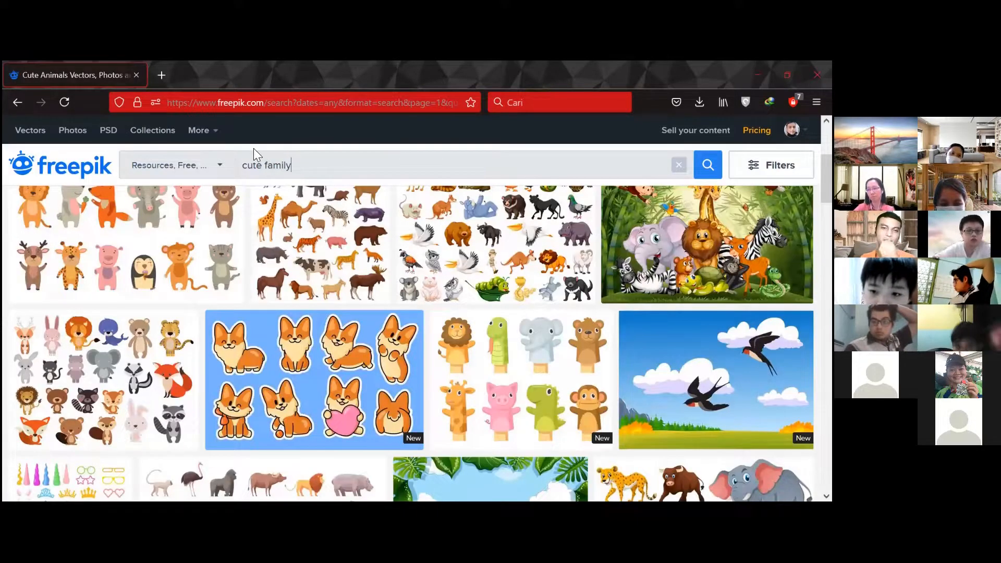
{"action": "scroll", "coordinate": [488, 221], "scroll_direction": "down", "scroll_amount": 5}
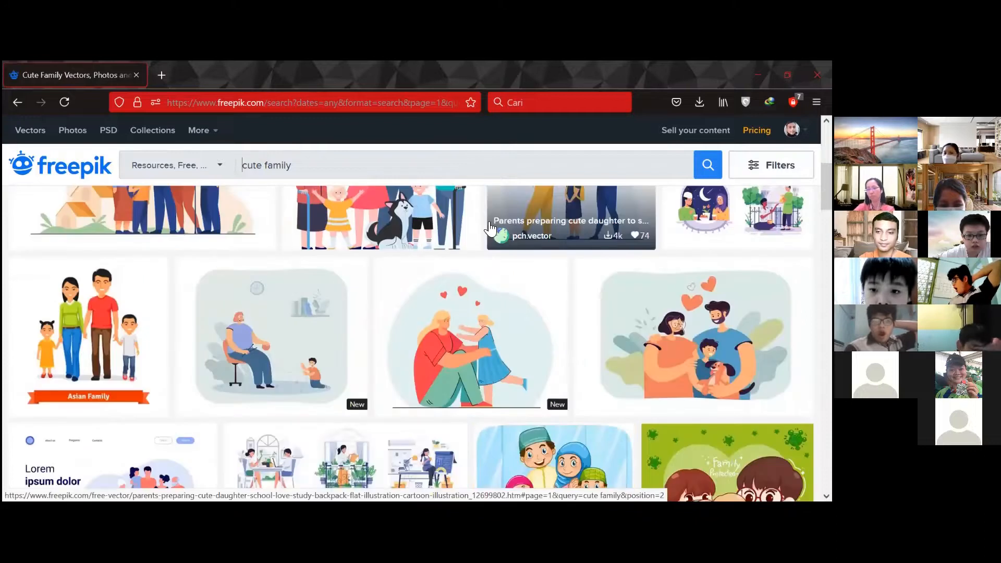
{"action": "scroll", "coordinate": [489, 228], "scroll_direction": "down", "scroll_amount": 5}
{"action": "scroll", "coordinate": [641, 292], "scroll_direction": "up", "scroll_amount": 3}
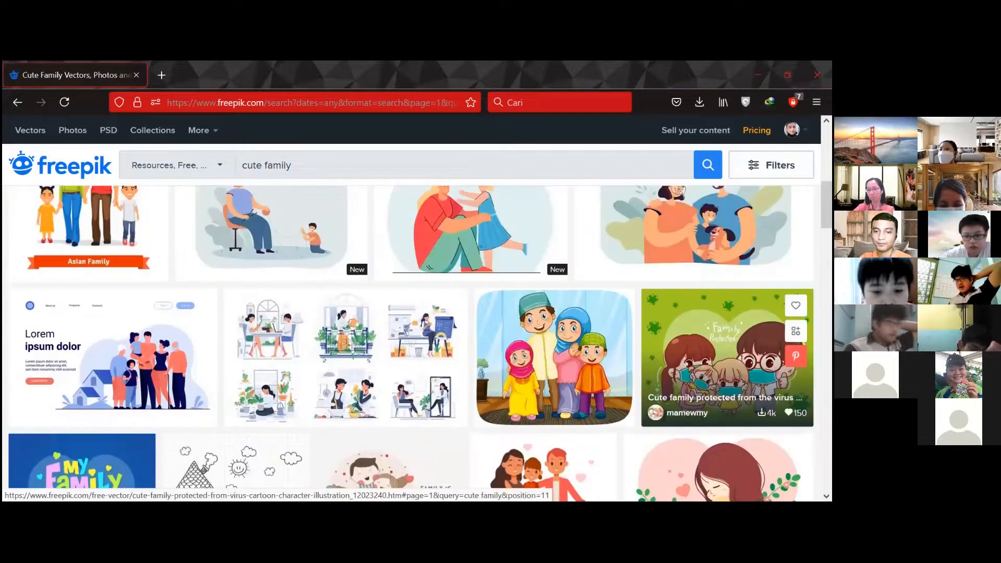
- Open the cute family protected from the virus illustration and download it with the free, attribution-required option
{"action": "left_click", "coordinate": [719, 360]}
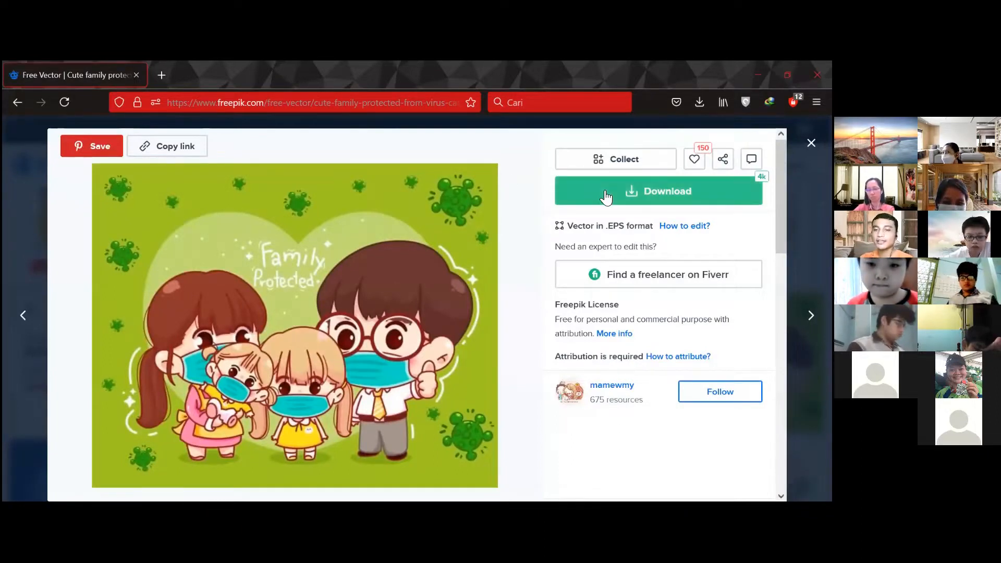
{"action": "left_click", "coordinate": [655, 198]}
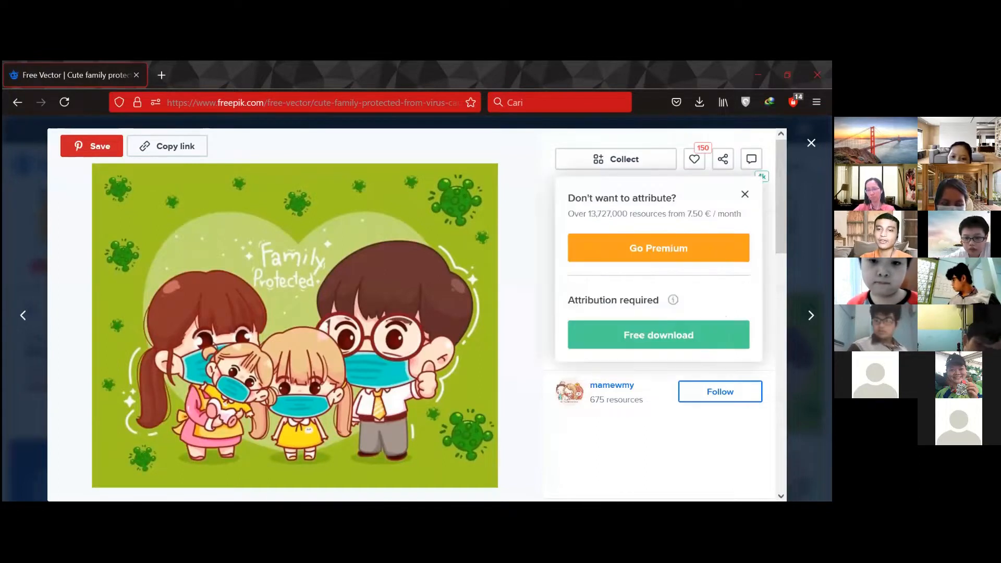
{"action": "left_click", "coordinate": [669, 343]}
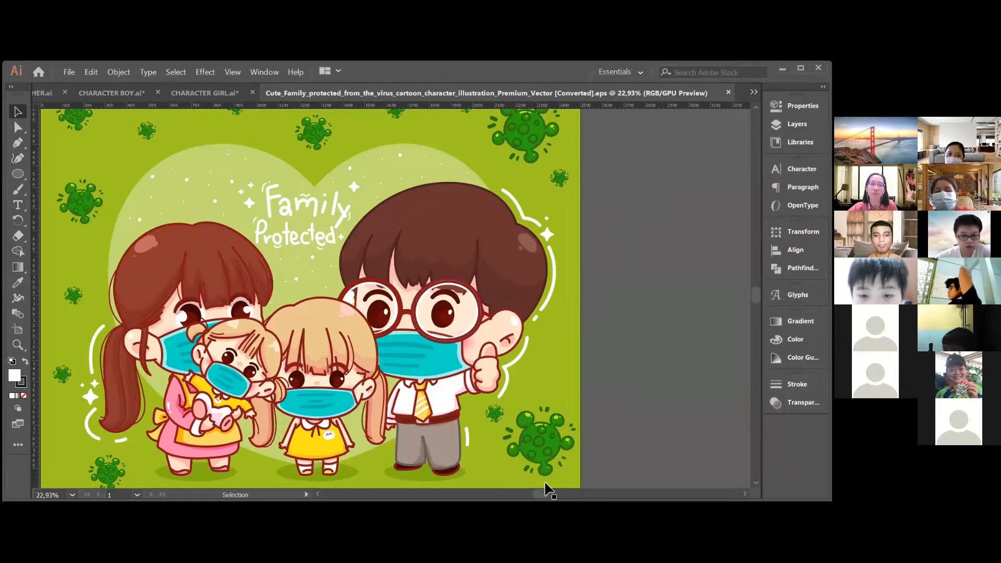
- In the family EPS file in Illustrator, select the grouped family characters and move them partly off the right edge of the green background
{"action": "left_click_drag", "start_coordinate": [541, 493], "coordinate": [532, 493]}
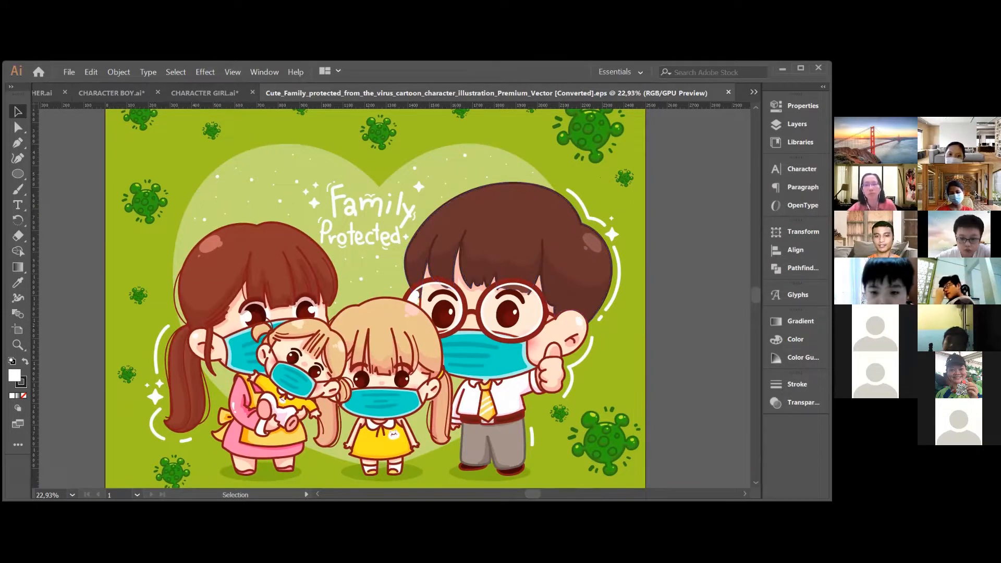
{"action": "scroll", "coordinate": [375, 297], "scroll_direction": "down", "scroll_amount": 1}
{"action": "scroll", "coordinate": [375, 297], "scroll_direction": "down", "scroll_amount": 2}
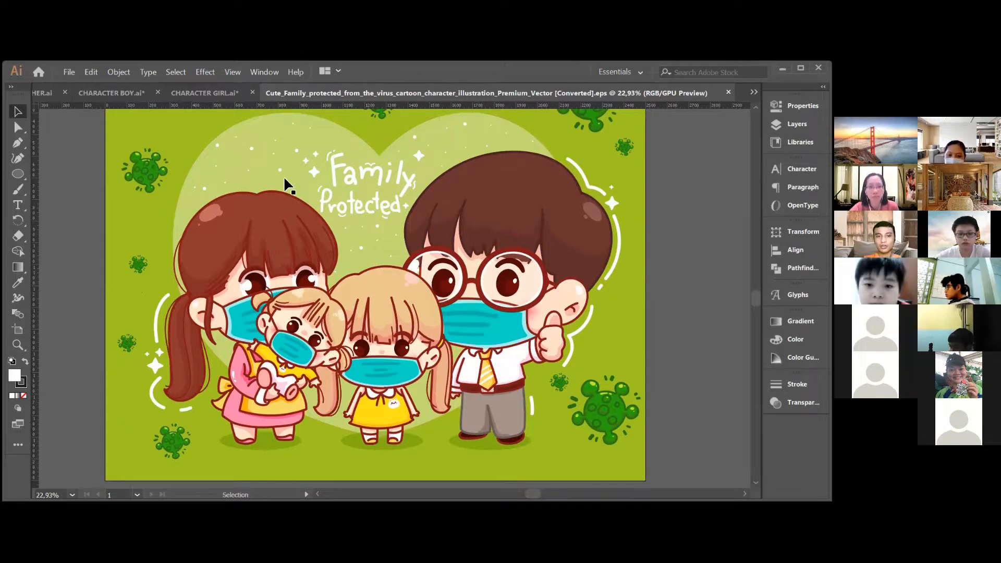
{"action": "left_click", "coordinate": [513, 226]}
{"action": "left_click", "coordinate": [514, 219]}
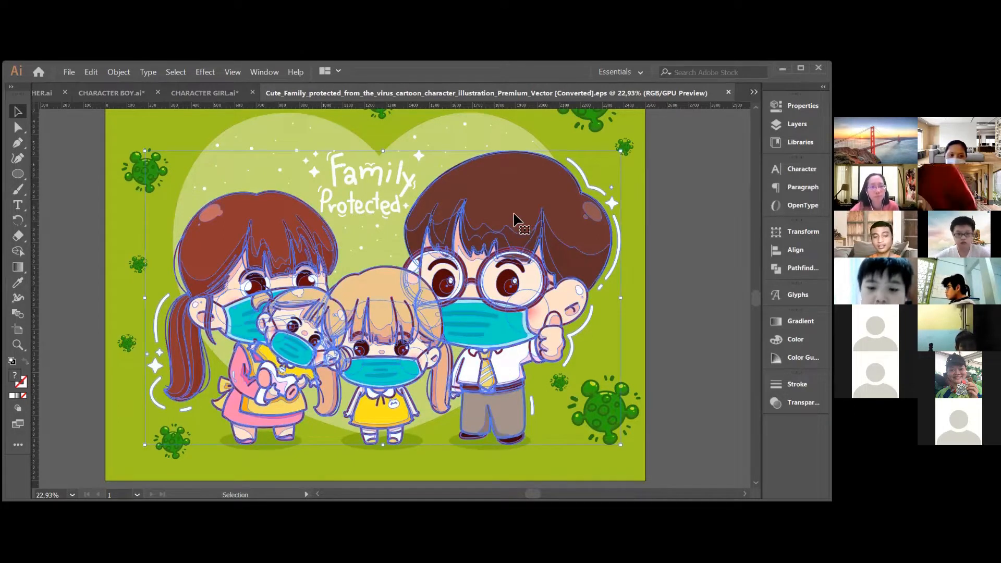
{"action": "left_click_drag", "start_coordinate": [514, 219], "coordinate": [751, 232]}
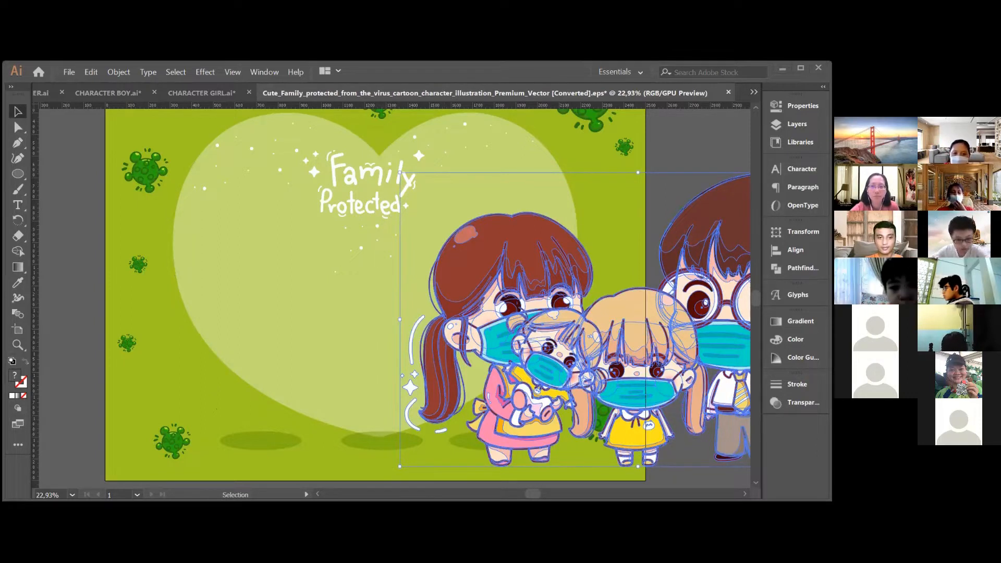
- Switch to PowerPoint, create a blank presentation, clear the title and subtitle placeholders, and dismiss the design suggestions
{"action": "key", "text": "alt+Tab"}
{"action": "left_click", "coordinate": [49, 232]}
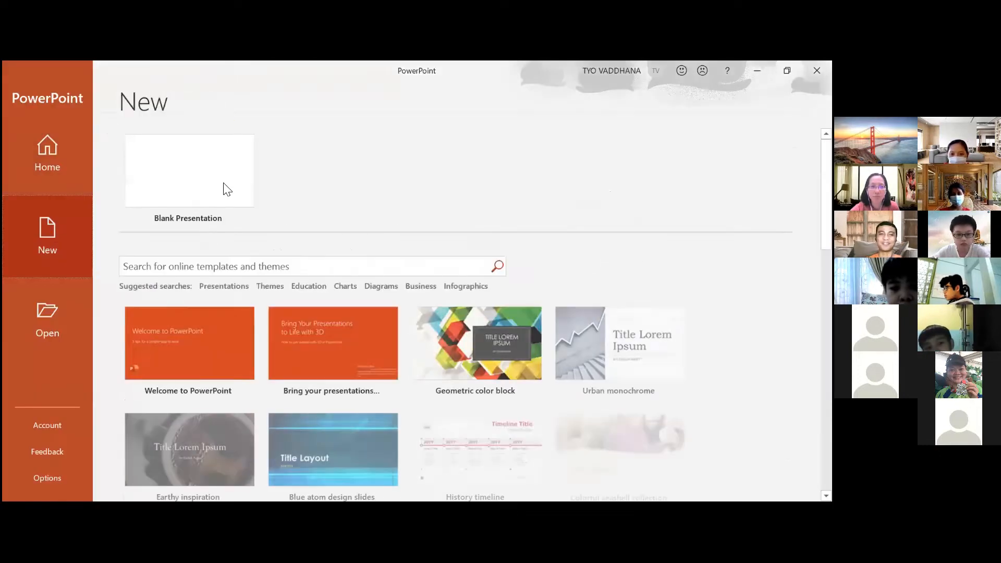
{"action": "left_click", "coordinate": [227, 188]}
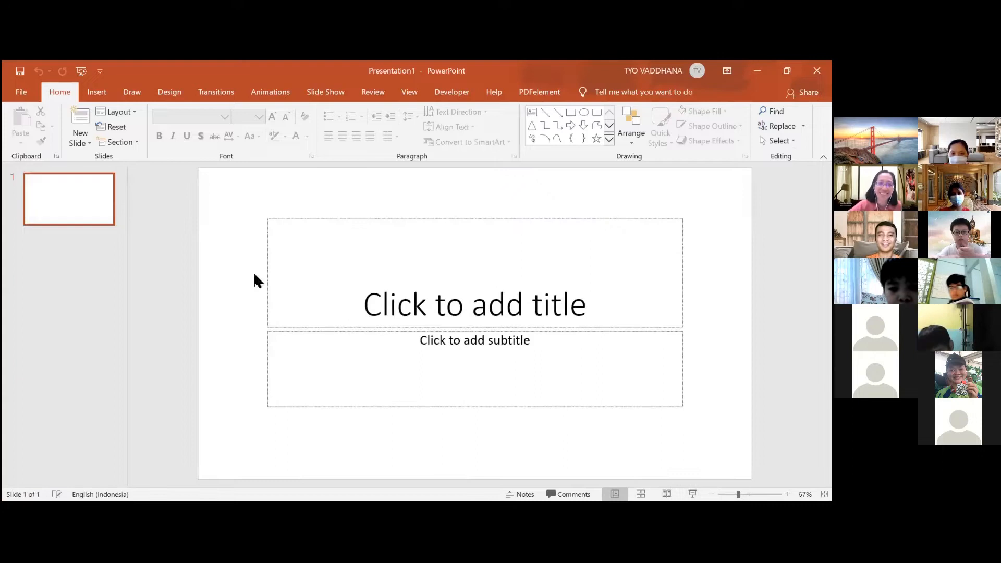
{"action": "left_click", "coordinate": [233, 279]}
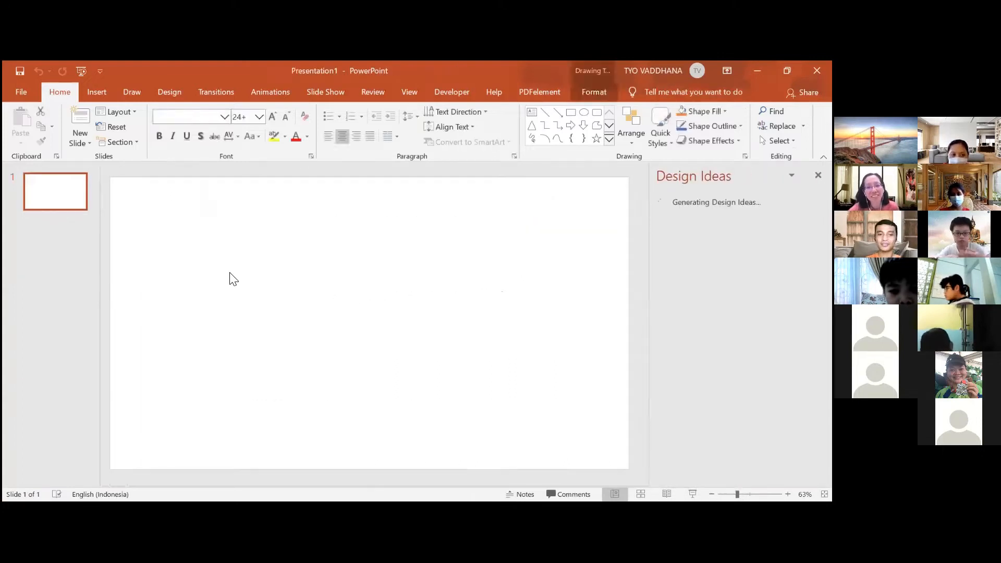
{"action": "left_click", "coordinate": [818, 175]}
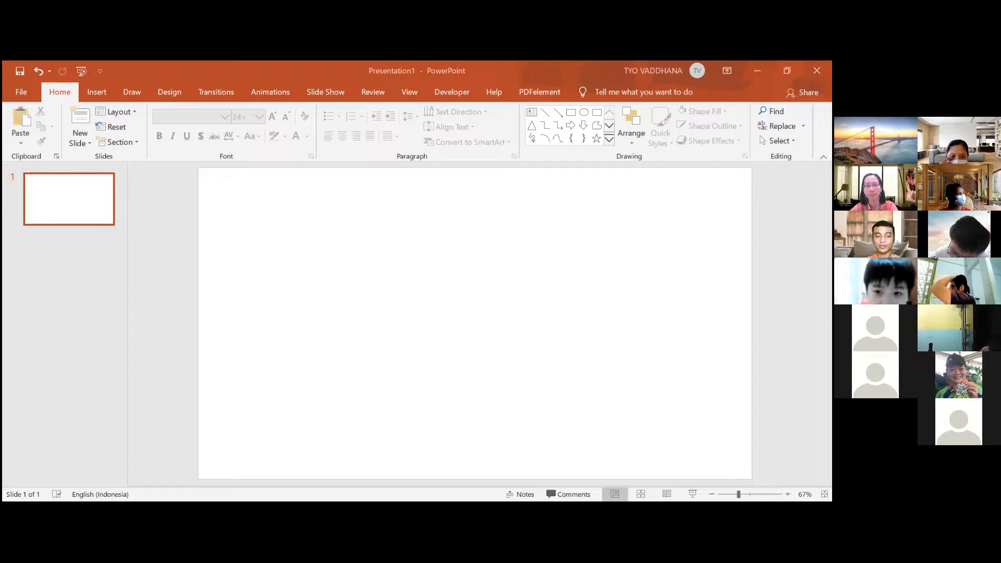
- Paste the copied family characters onto the empty slide and scale them down slightly to fit within it
{"action": "key", "text": "ctrl+v"}
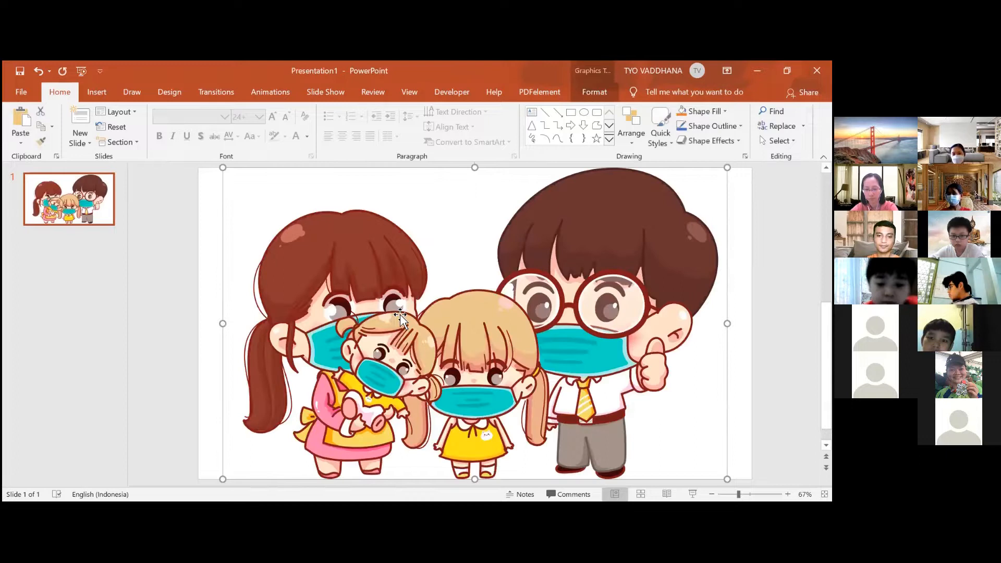
{"action": "left_click_drag", "start_coordinate": [664, 458], "coordinate": [546, 172]}
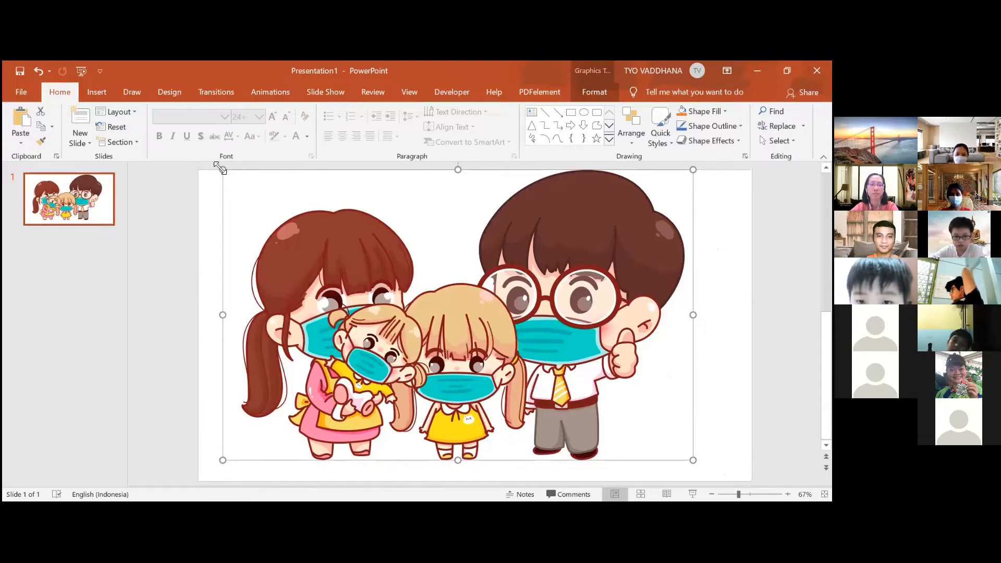
{"action": "left_click_drag", "start_coordinate": [236, 187], "coordinate": [250, 195]}
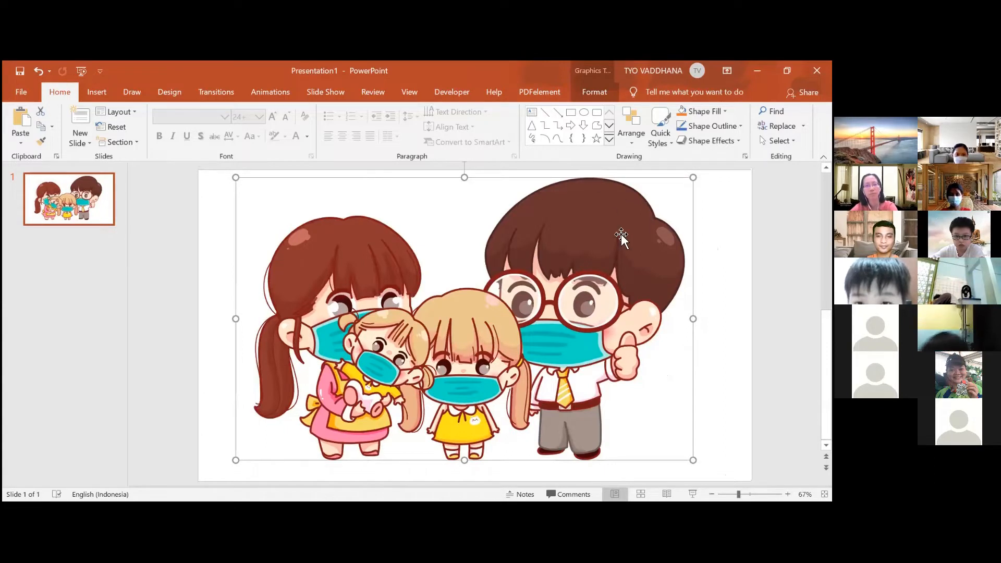
- Move the family characters slightly lower on the first slide
{"action": "left_click_drag", "start_coordinate": [609, 238], "coordinate": [621, 250]}
{"action": "left_click_drag", "start_coordinate": [367, 248], "coordinate": [589, 270]}
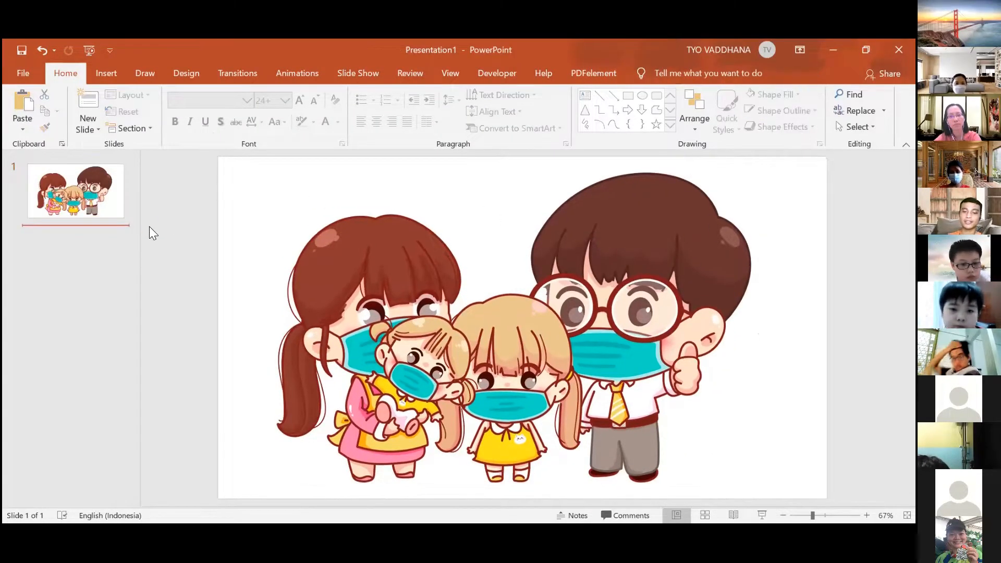
- Add a second slide and delete its title and text placeholders
{"action": "key", "text": "Return"}
{"action": "left_click", "coordinate": [250, 317]}
{"action": "key", "text": "ctrl+a"}
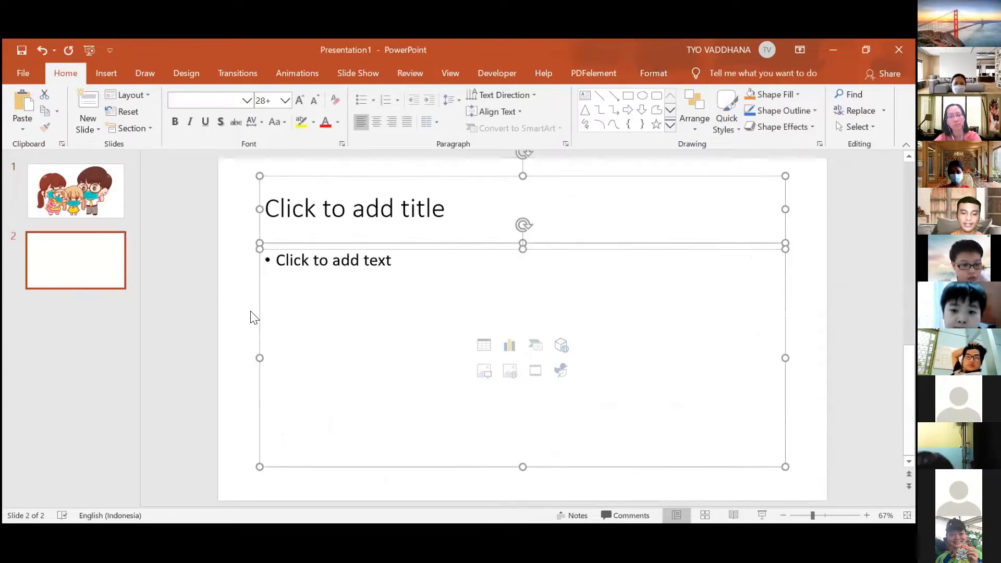
{"action": "key", "text": "Delete"}
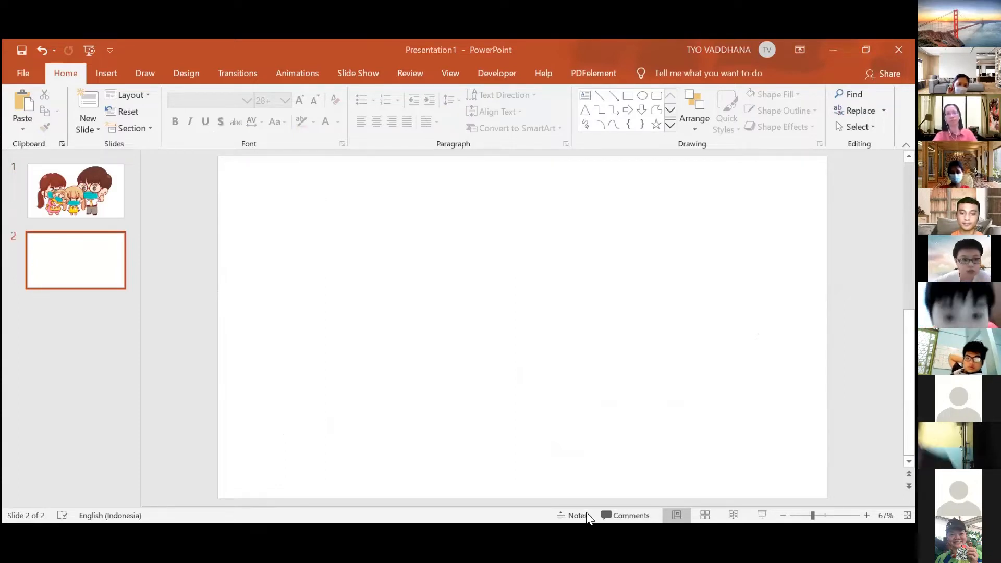
- Switch to Illustrator and ungroup the family artwork twice so each character can be selected separately
{"action": "key", "text": "alt+Tab"}
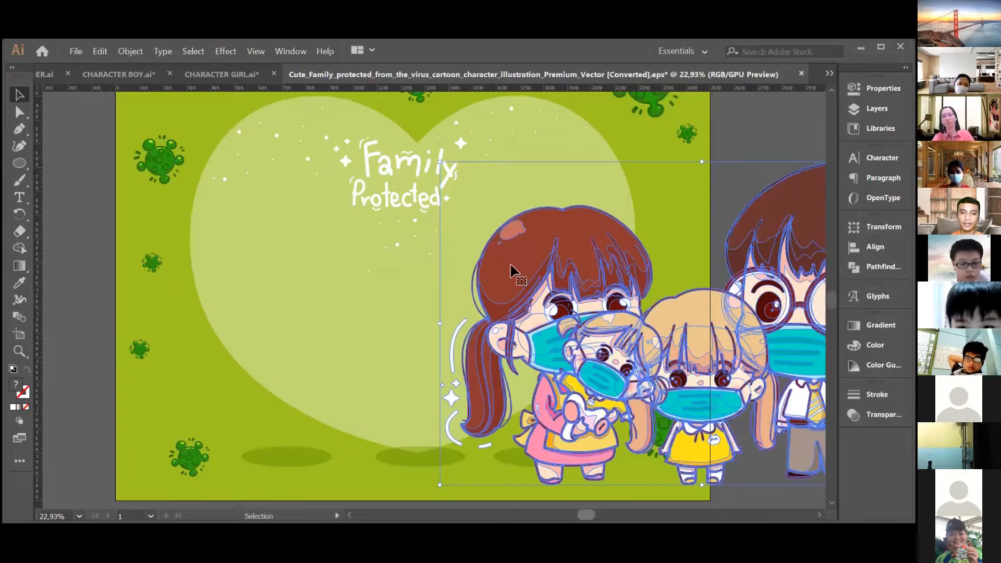
{"action": "scroll", "coordinate": [511, 271], "scroll_direction": "right", "scroll_amount": 5}
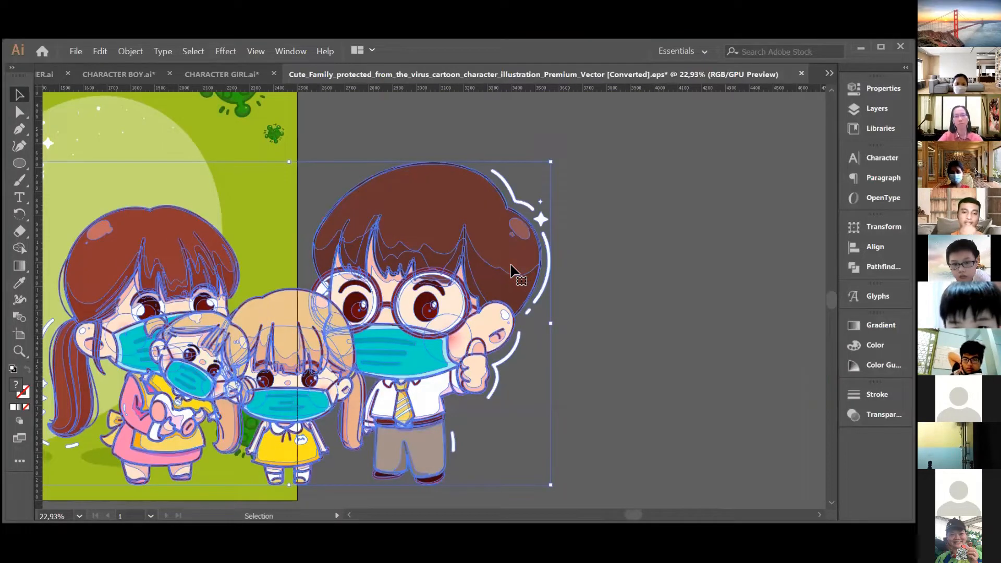
{"action": "right_click", "coordinate": [494, 238]}
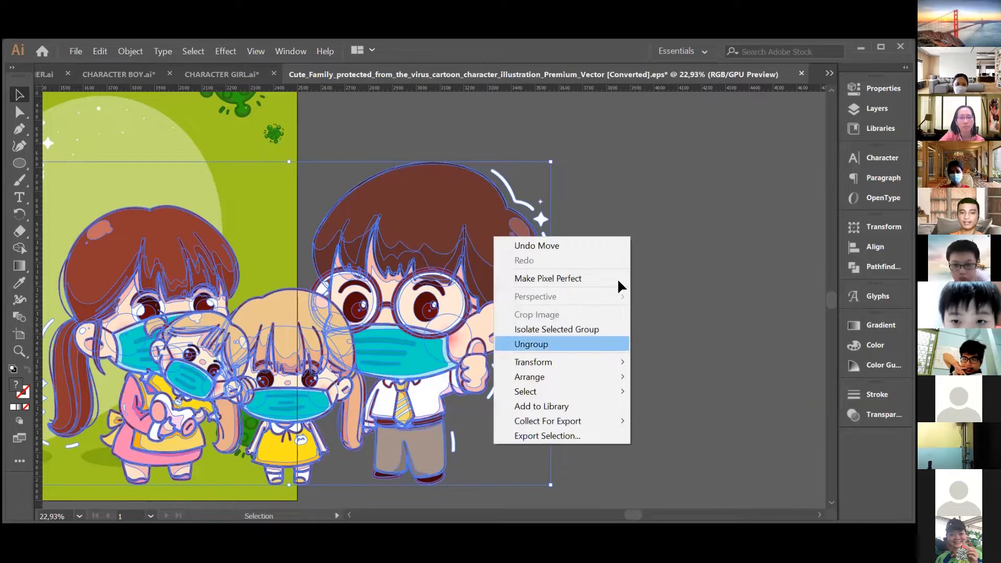
{"action": "left_click", "coordinate": [561, 343]}
{"action": "left_click", "coordinate": [683, 214]}
{"action": "left_click", "coordinate": [486, 263]}
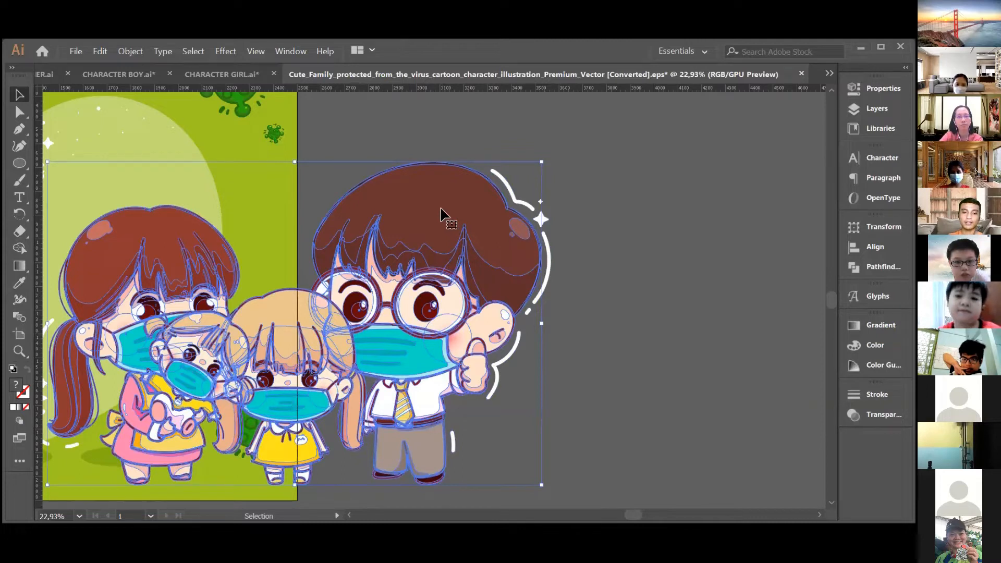
{"action": "right_click", "coordinate": [441, 209]}
{"action": "left_click", "coordinate": [479, 316]}
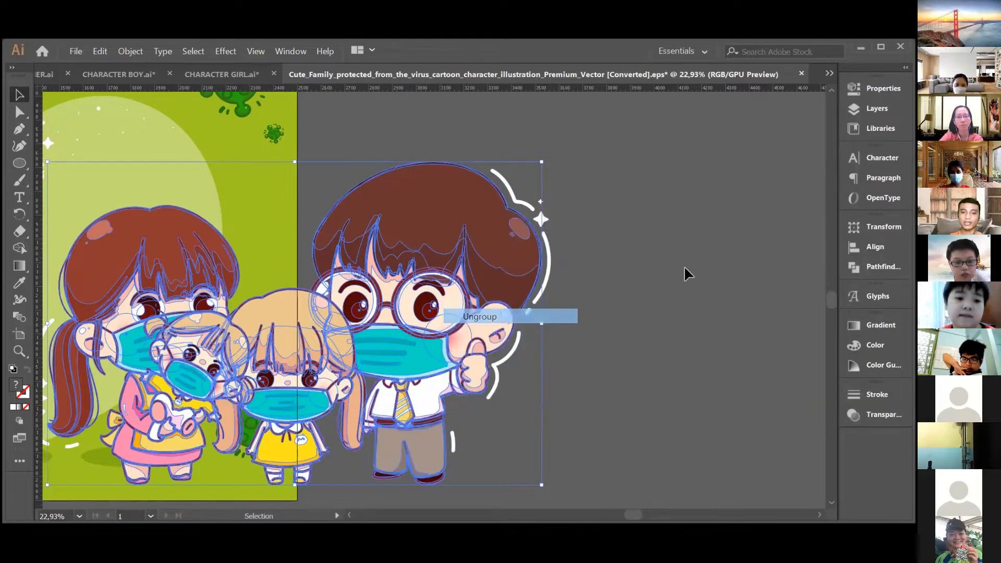
- Select only the father character with glasses and copy it
{"action": "key", "text": "ctrl+shift+a"}
{"action": "left_click", "coordinate": [287, 316]}
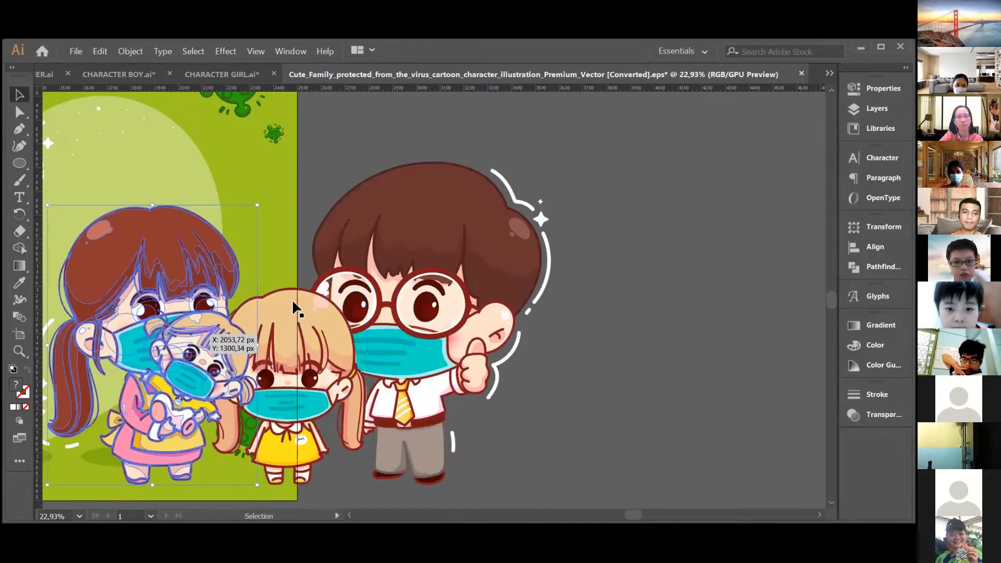
{"action": "left_click", "coordinate": [426, 216]}
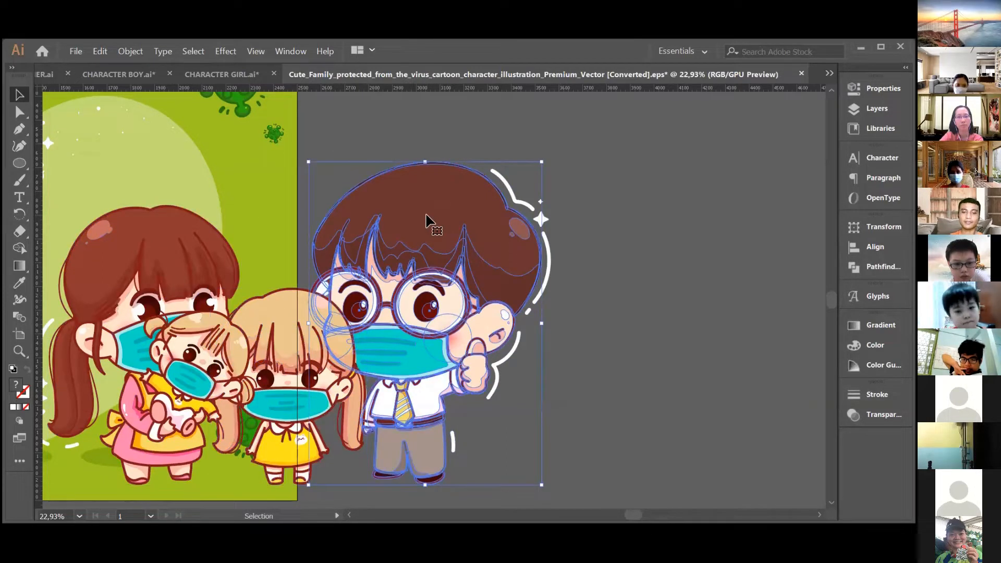
{"action": "key", "text": "a"}
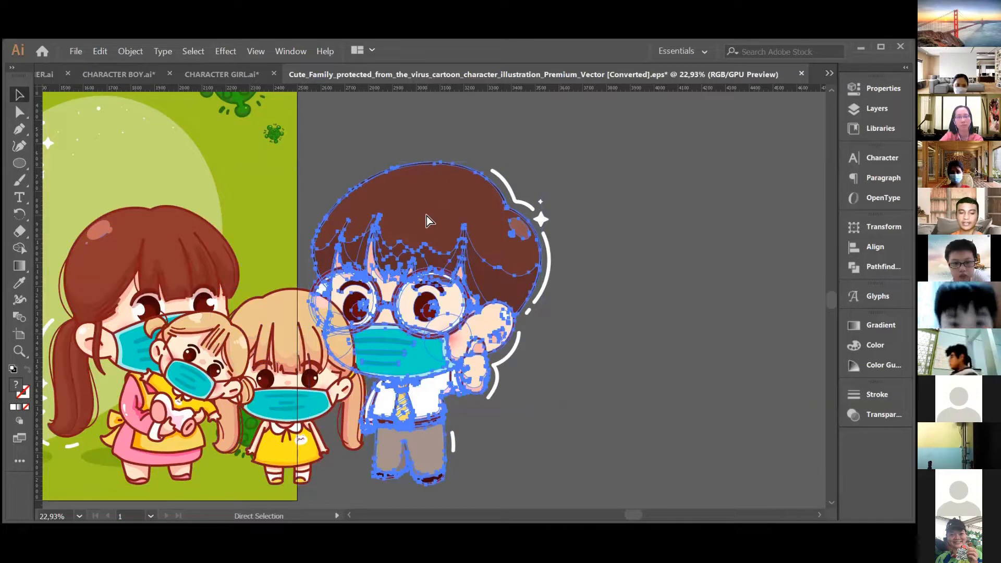
{"action": "key", "text": "ctrl+c"}
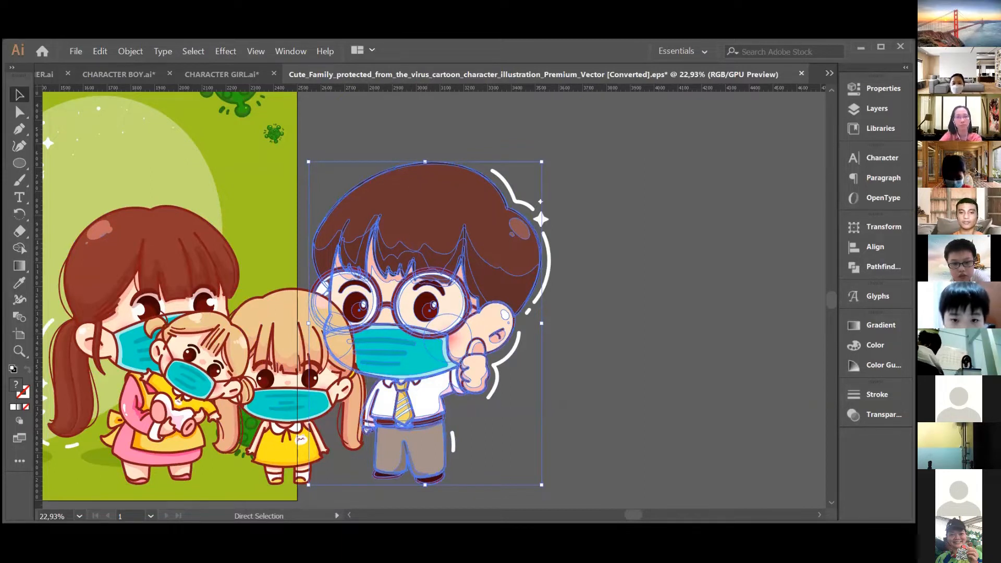
{"action": "left_click", "coordinate": [453, 339]}
{"action": "key", "text": "ctrl+c"}
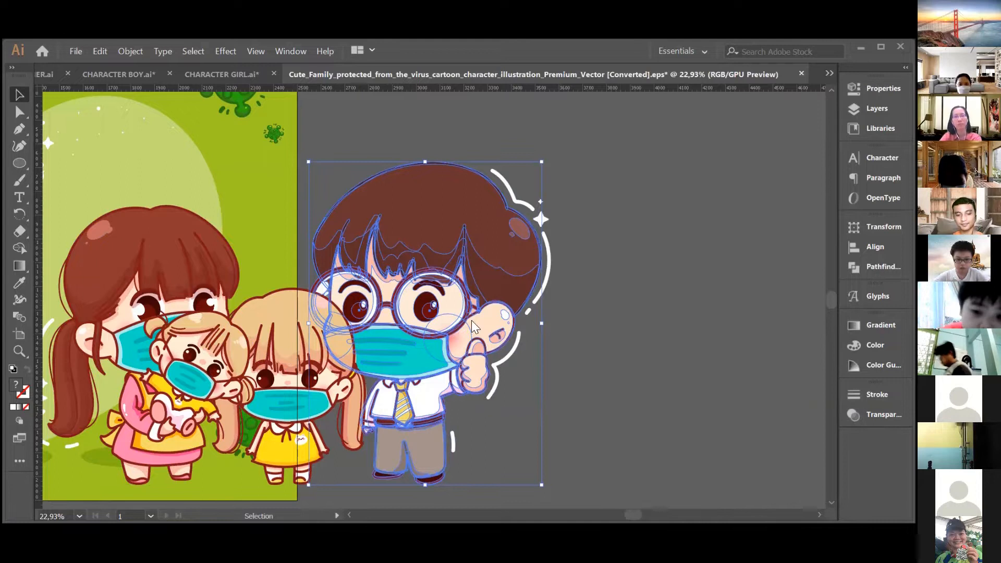
- Switch to PowerPoint, paste the father character onto the second slide, and place it scaled down on the slide's right side
{"action": "key", "text": "alt+Tab"}
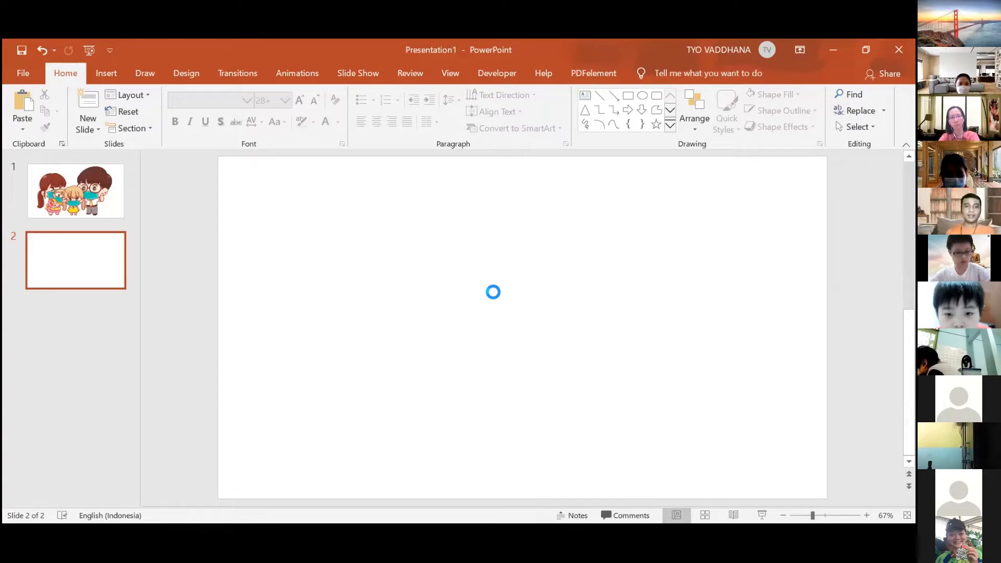
{"action": "key", "text": "ctrl+v"}
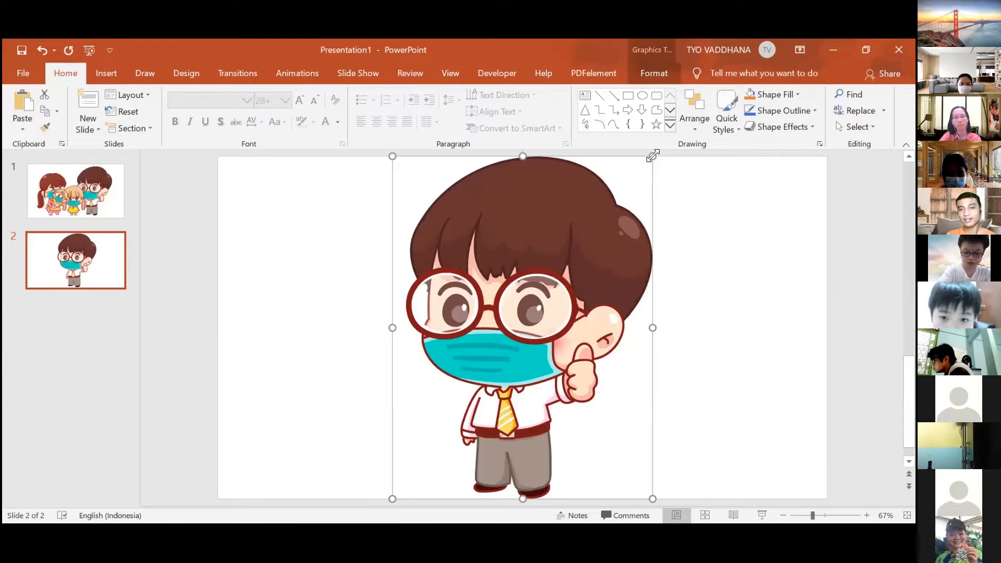
{"action": "left_click_drag", "start_coordinate": [574, 229], "coordinate": [683, 249]}
{"action": "left_click_drag", "start_coordinate": [810, 161], "coordinate": [730, 213]}
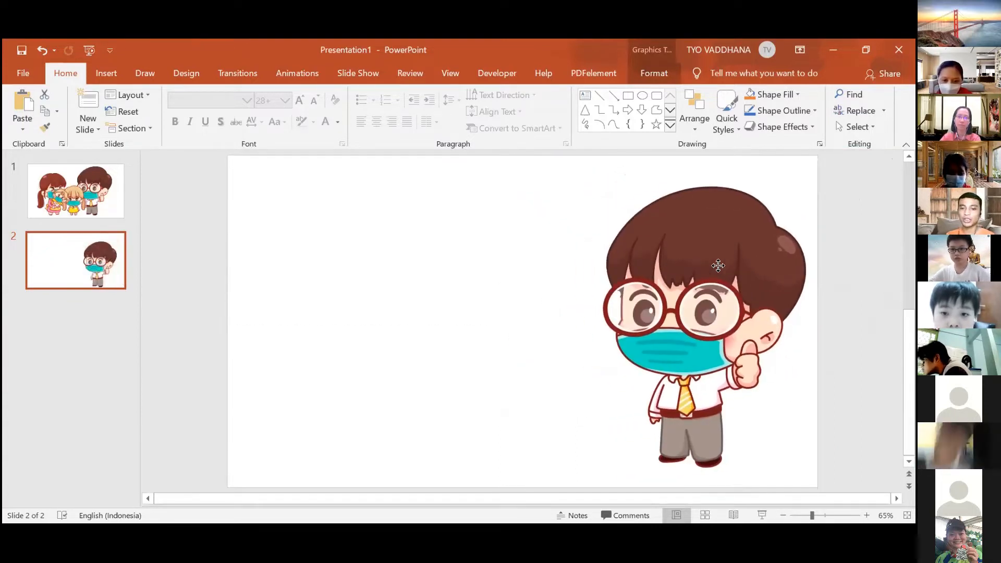